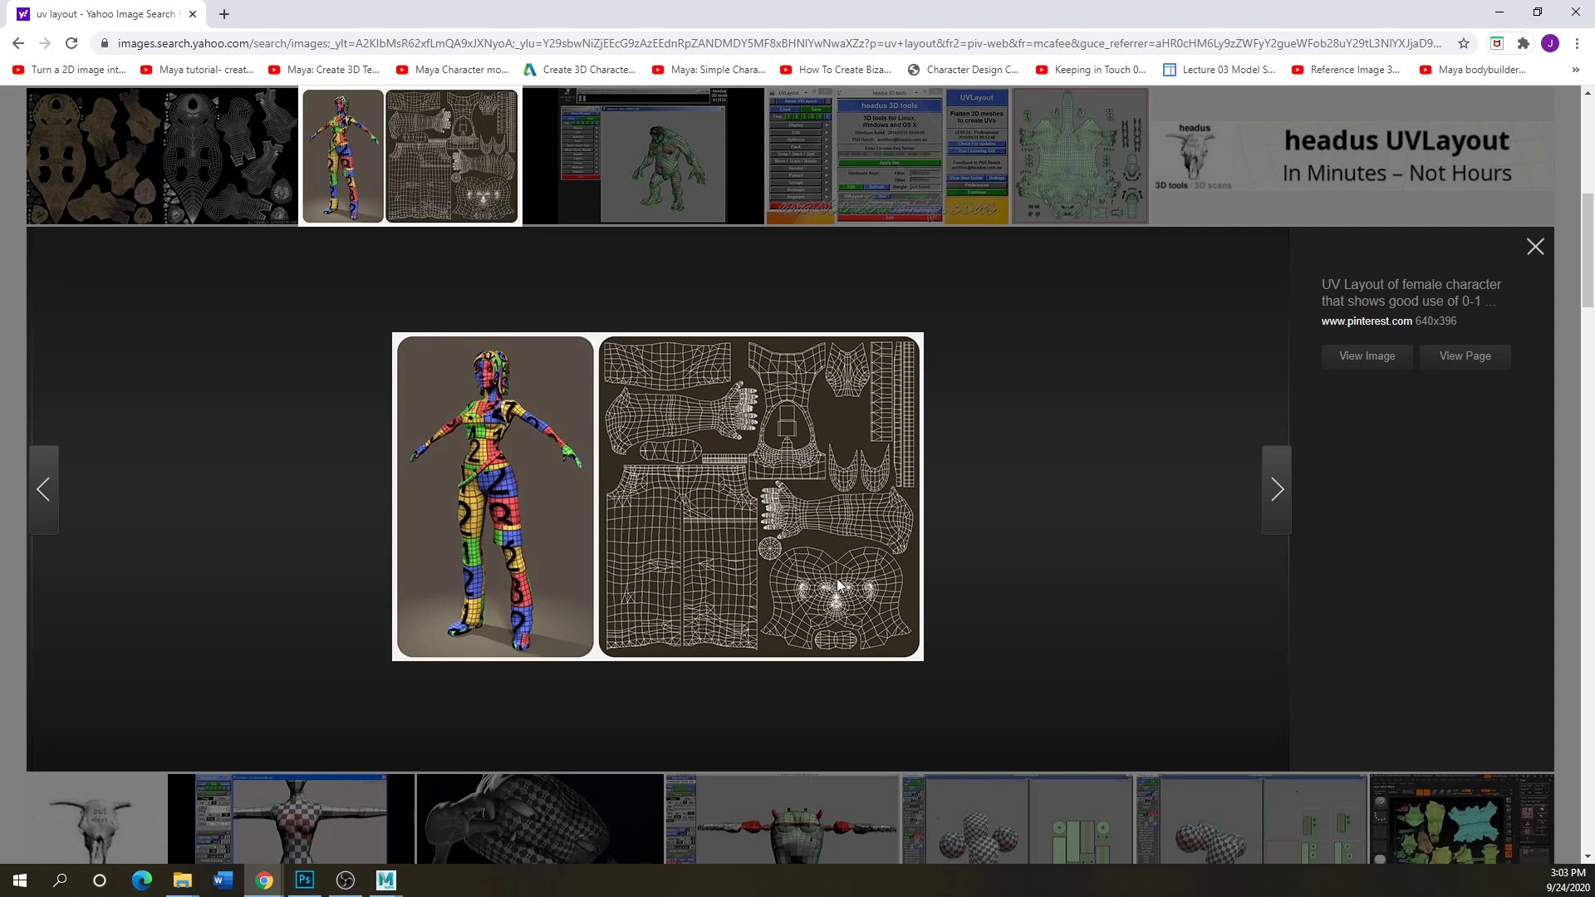
# - Browse the UV layout image results and examine example layouts, including the Destrachan creature texture and the unwrapped human head
pyautogui.scroll(2, 581, 623)
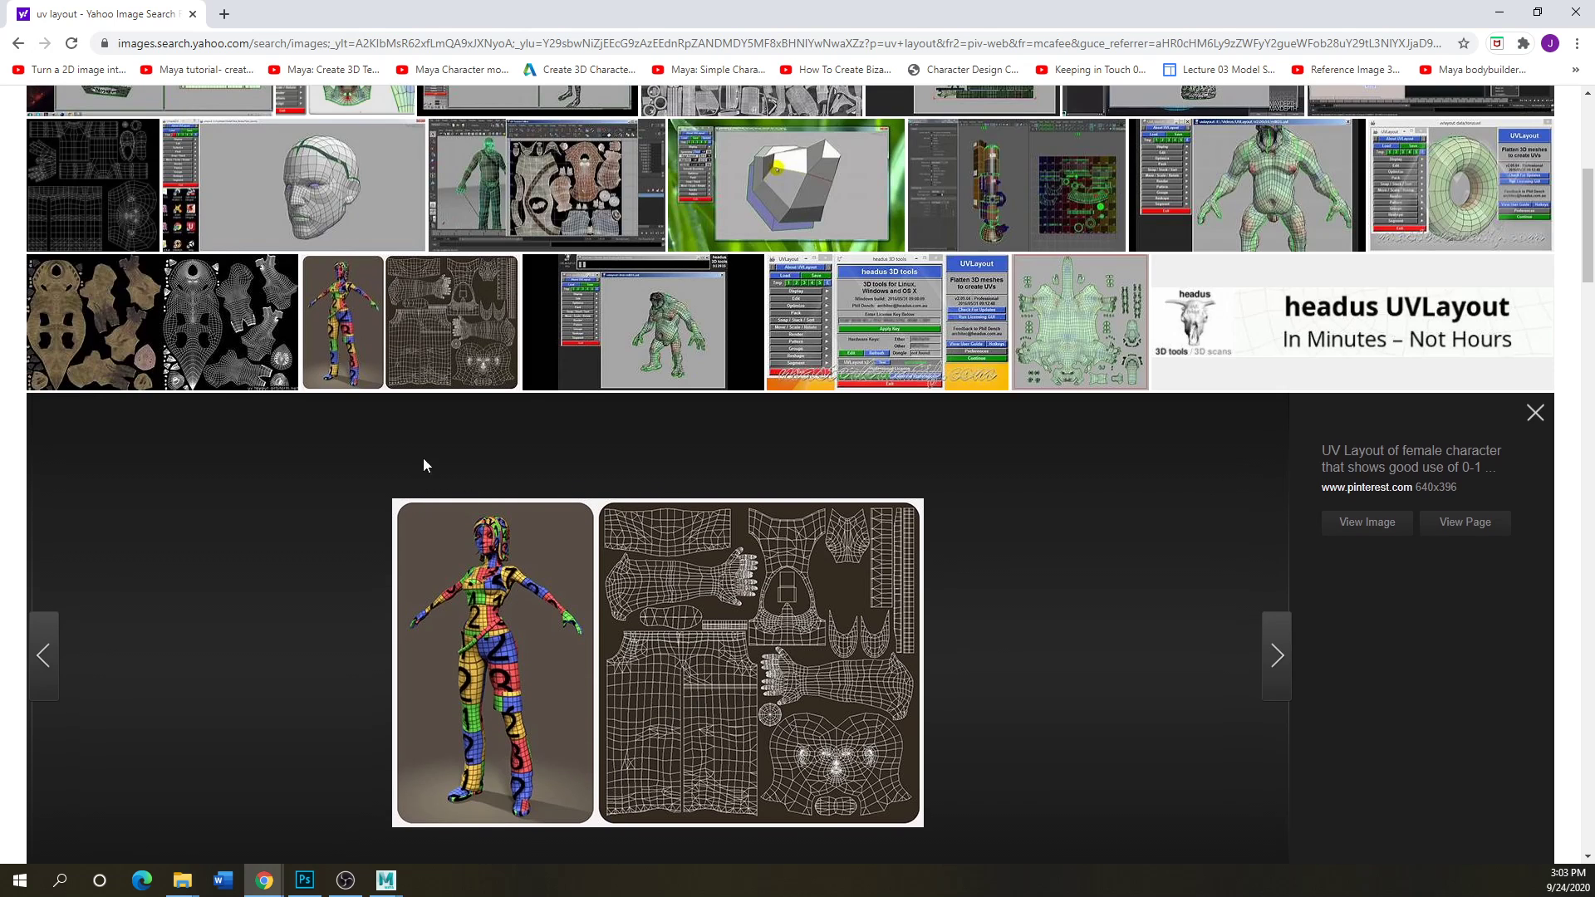
pyautogui.click(121, 343)
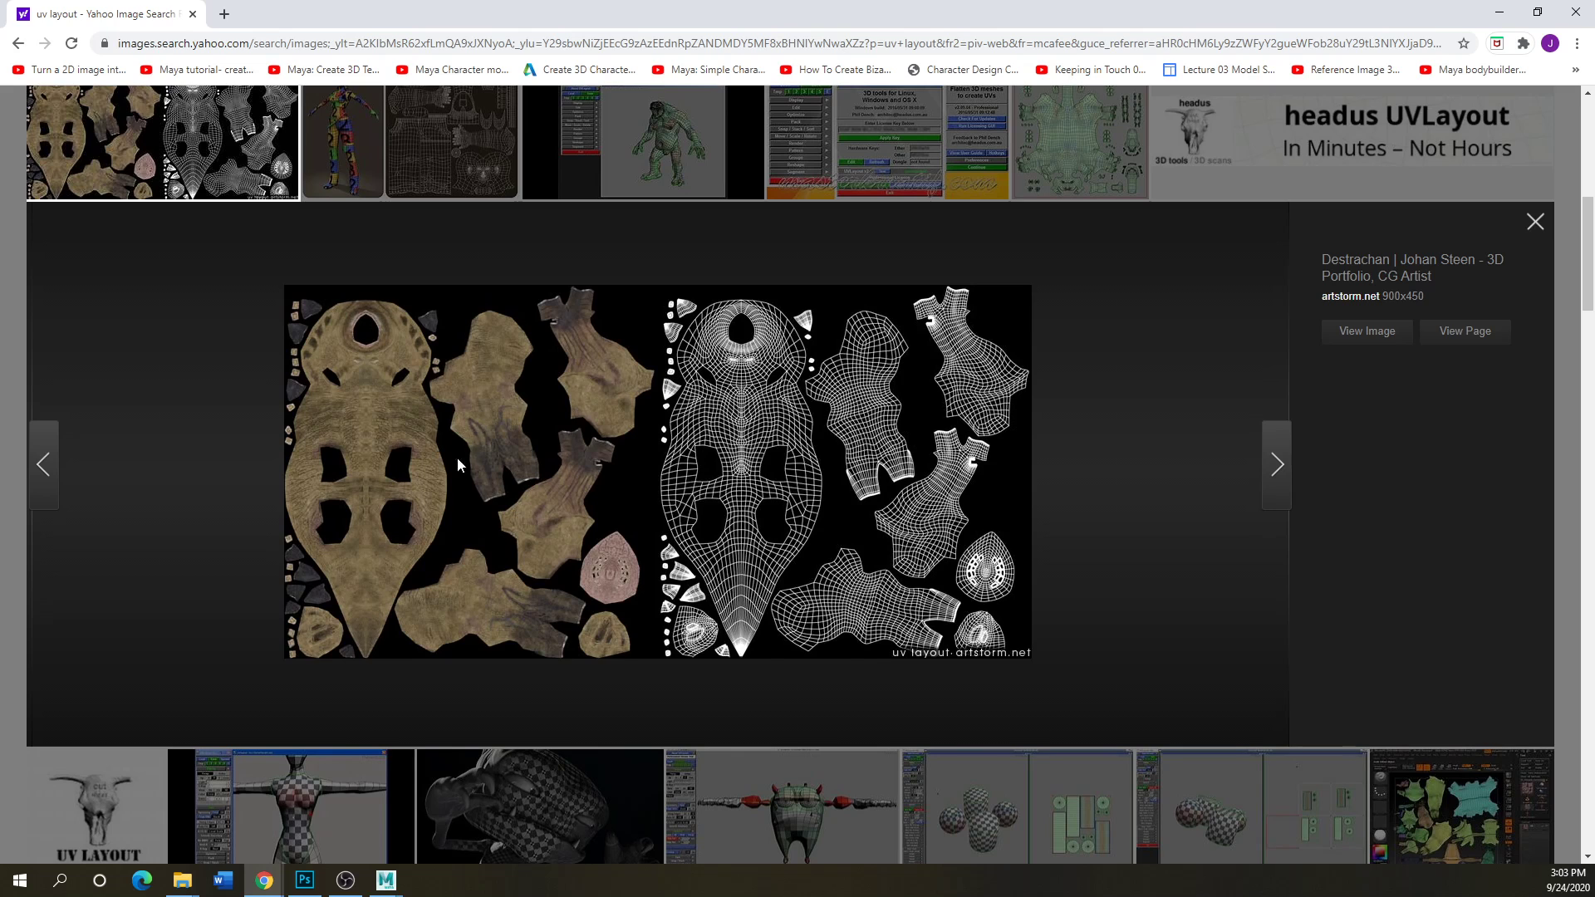
pyautogui.scroll(-5, 502, 626)
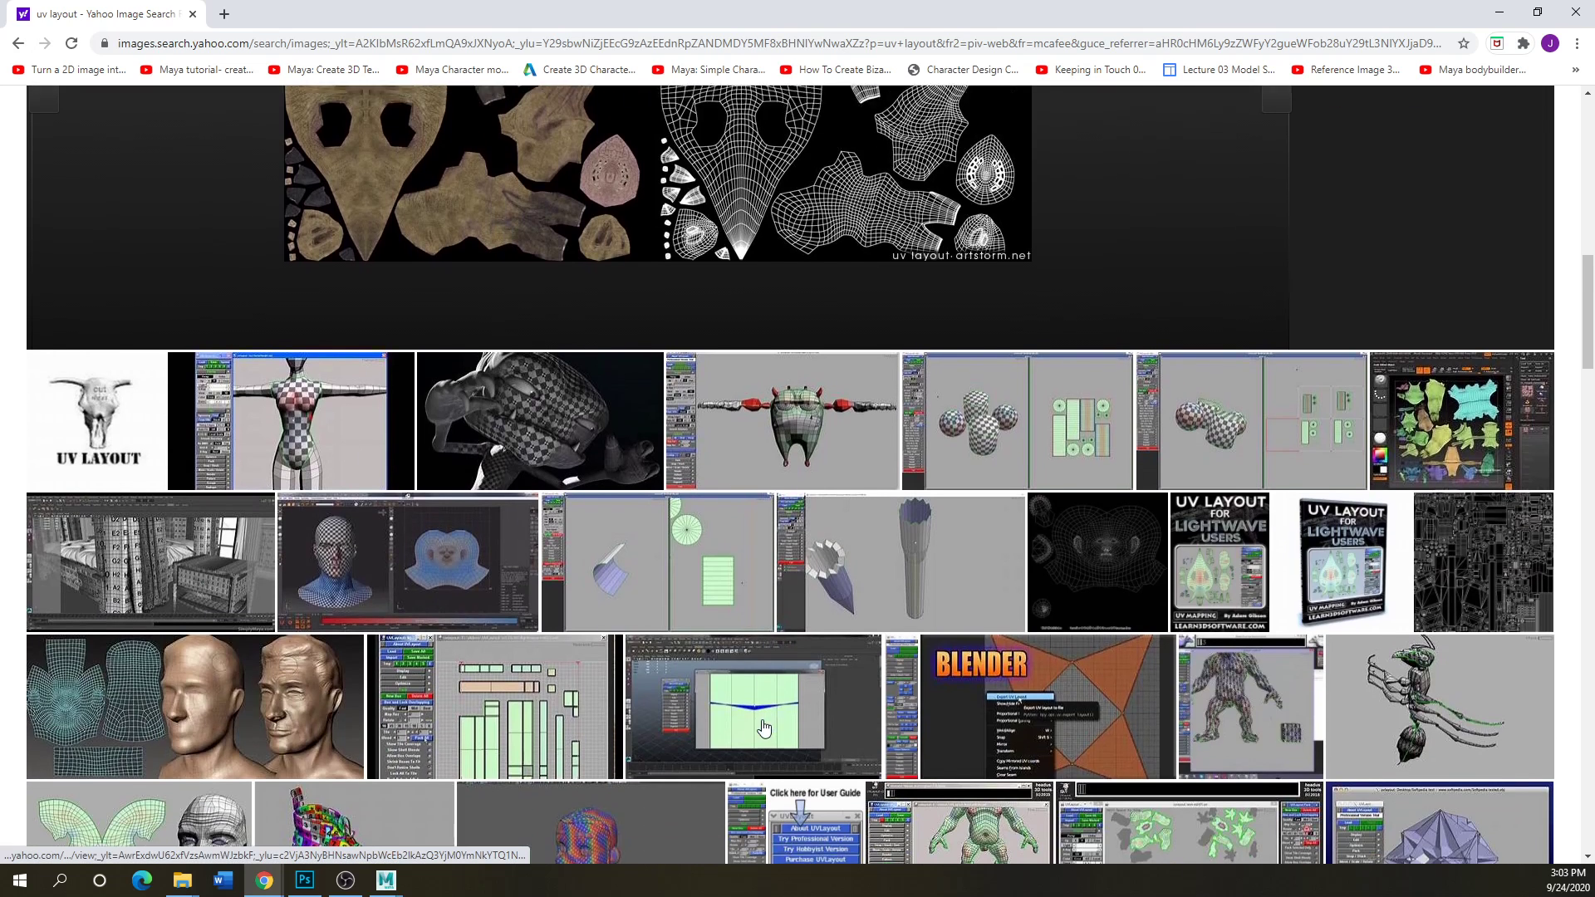
pyautogui.scroll(-2, 183, 702)
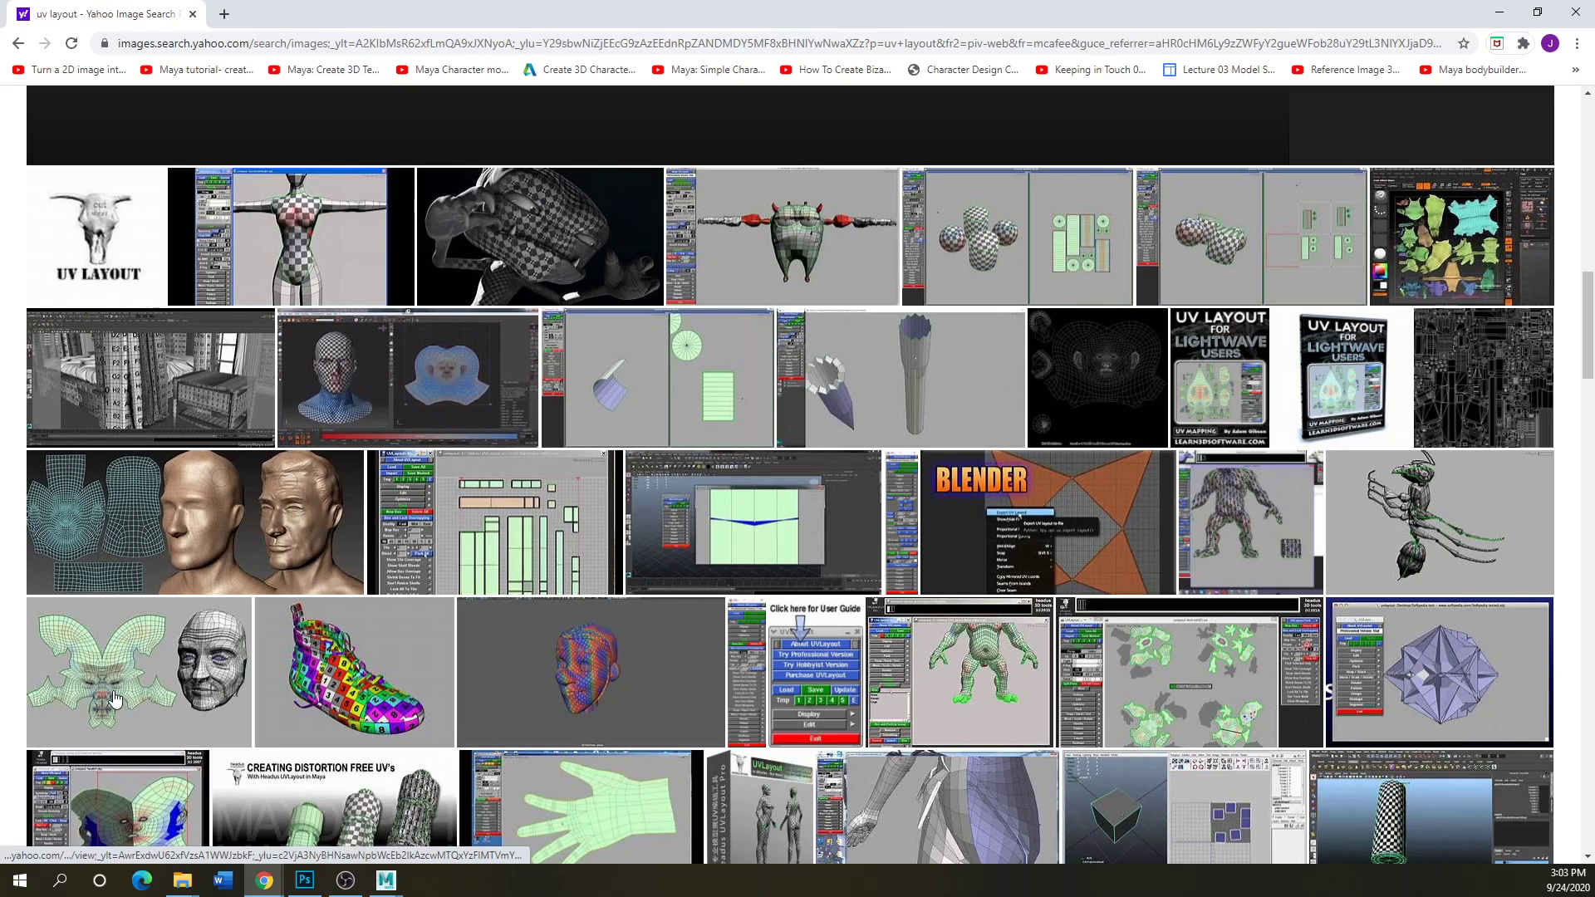
pyautogui.click(967, 711)
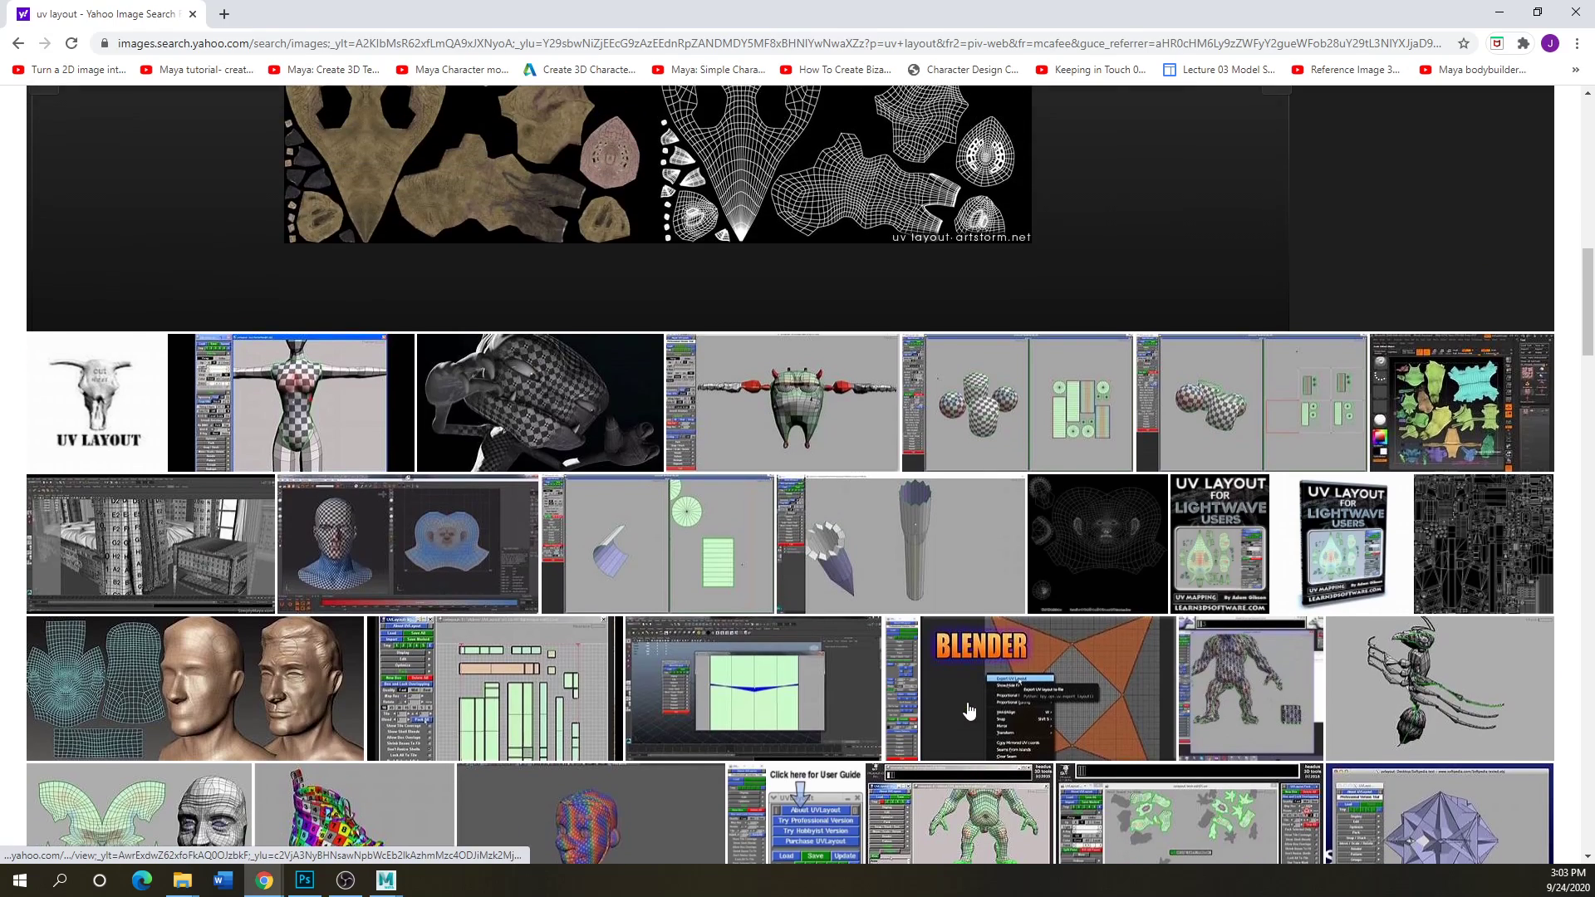
pyautogui.scroll(4, 967, 708)
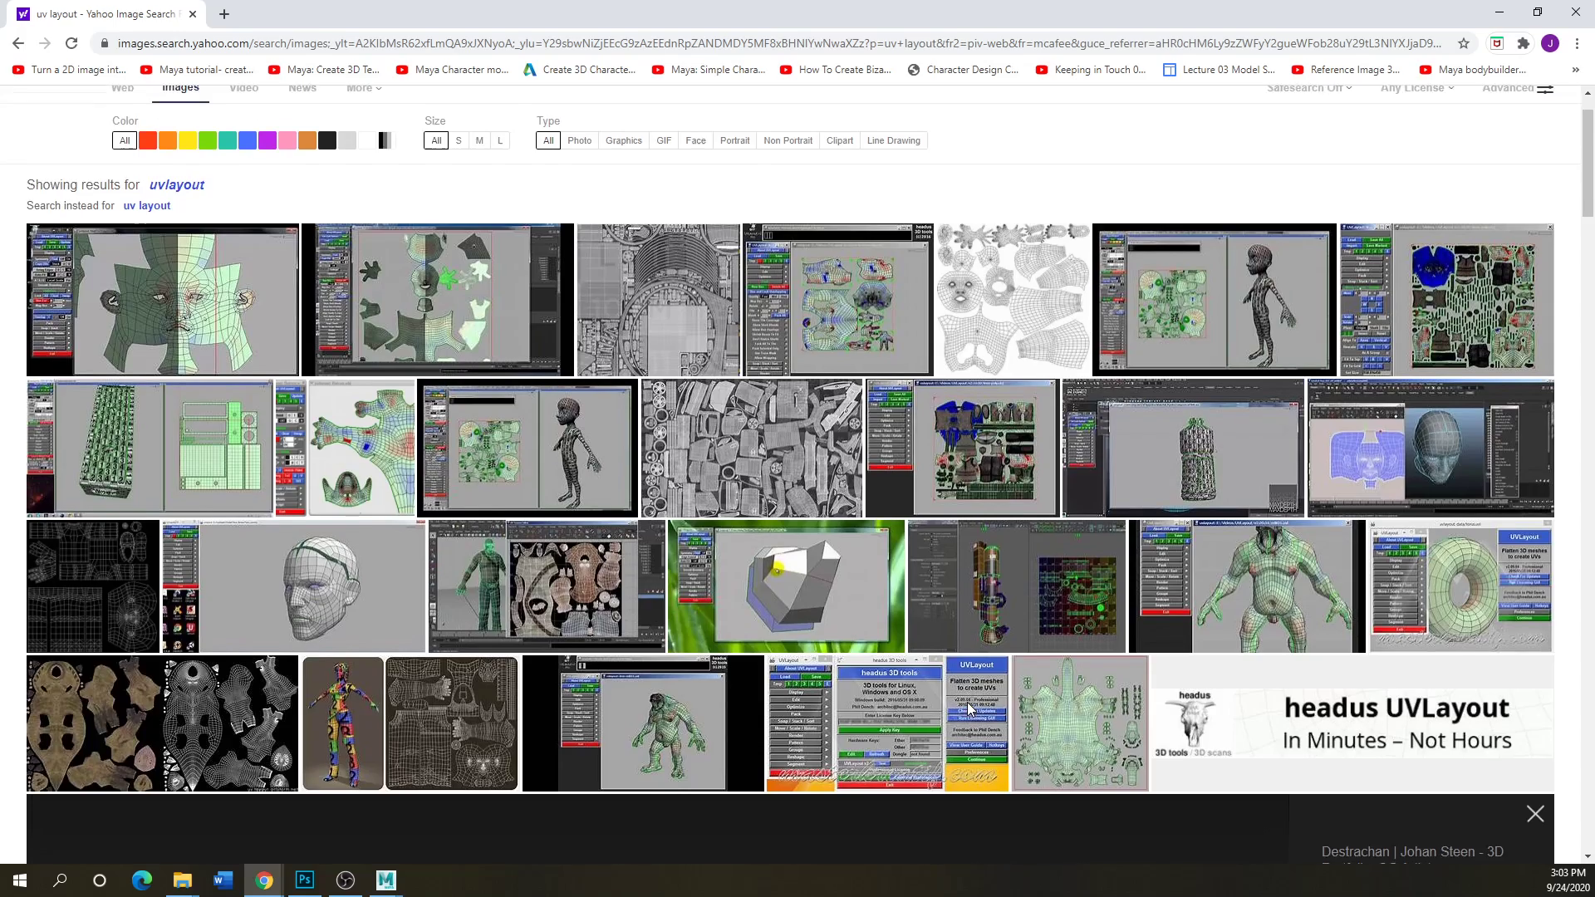
pyautogui.click(190, 400)
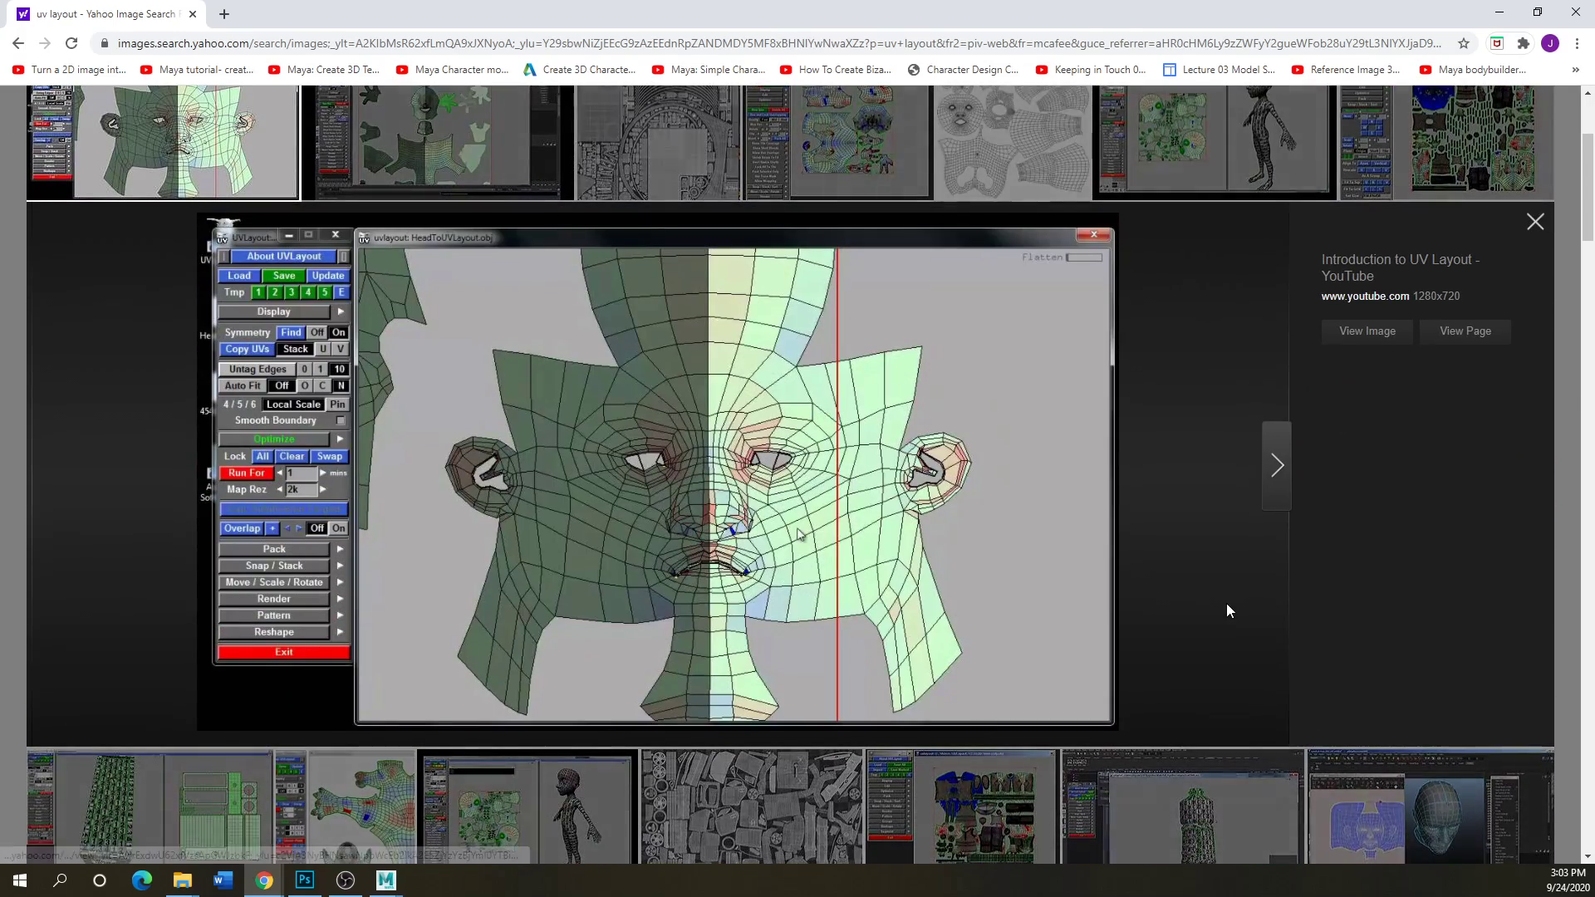
pyautogui.scroll(-6, 820, 715)
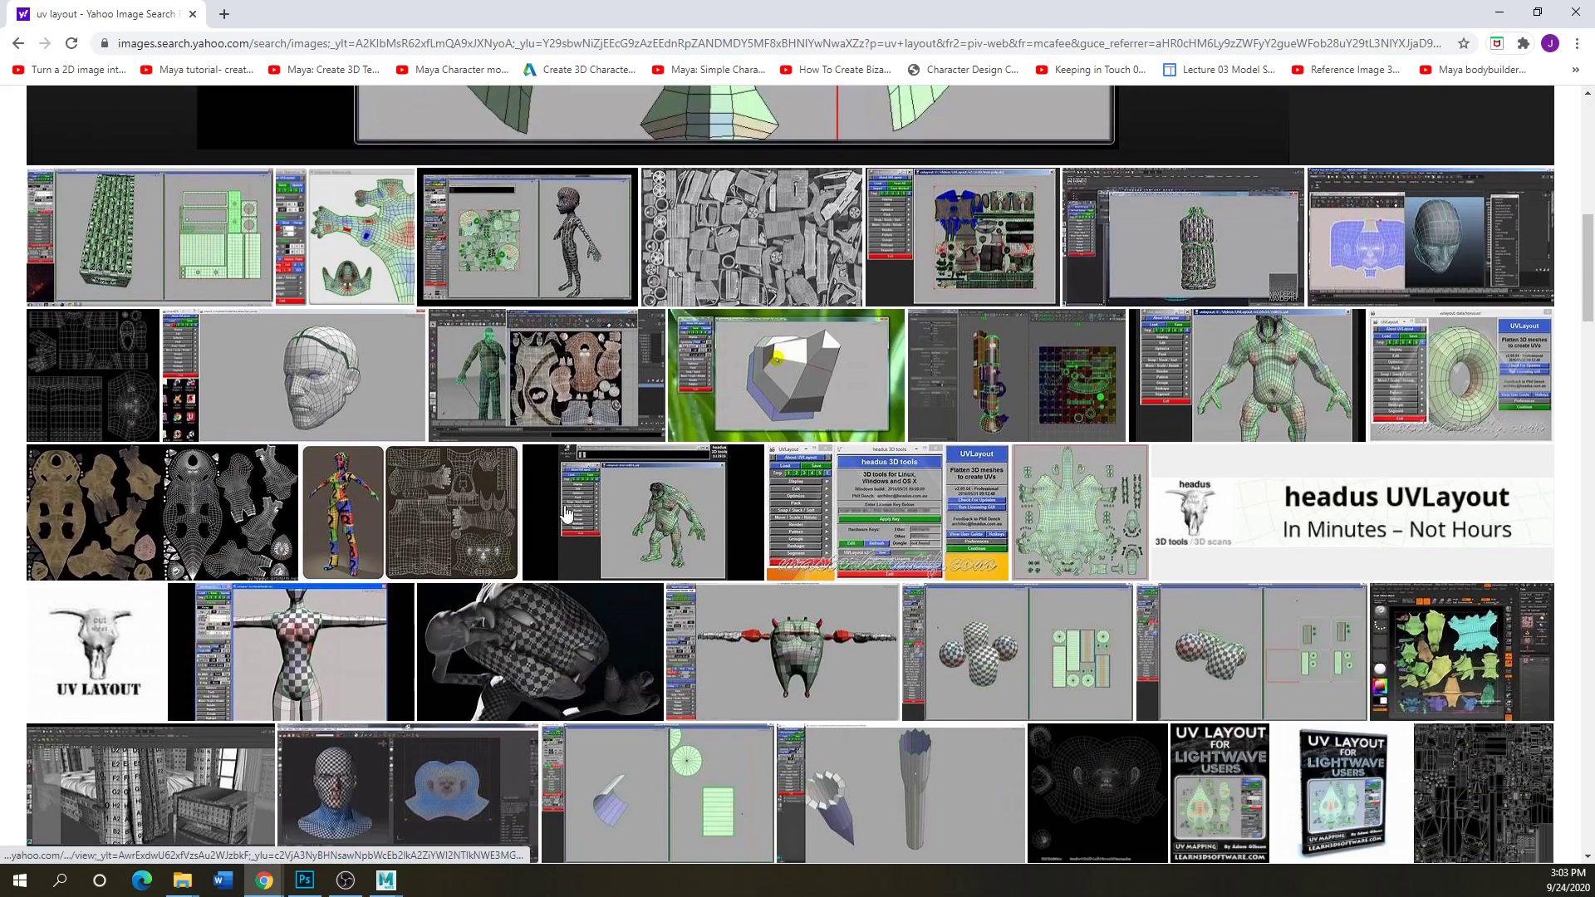
pyautogui.click(472, 515)
# - Switch to Maya and open the UV Editor, putting the floating UV Toolkit away and moving the editor off the scene's centre
pyautogui.moveTo(1022, 10); pyautogui.dragTo(0, 157)
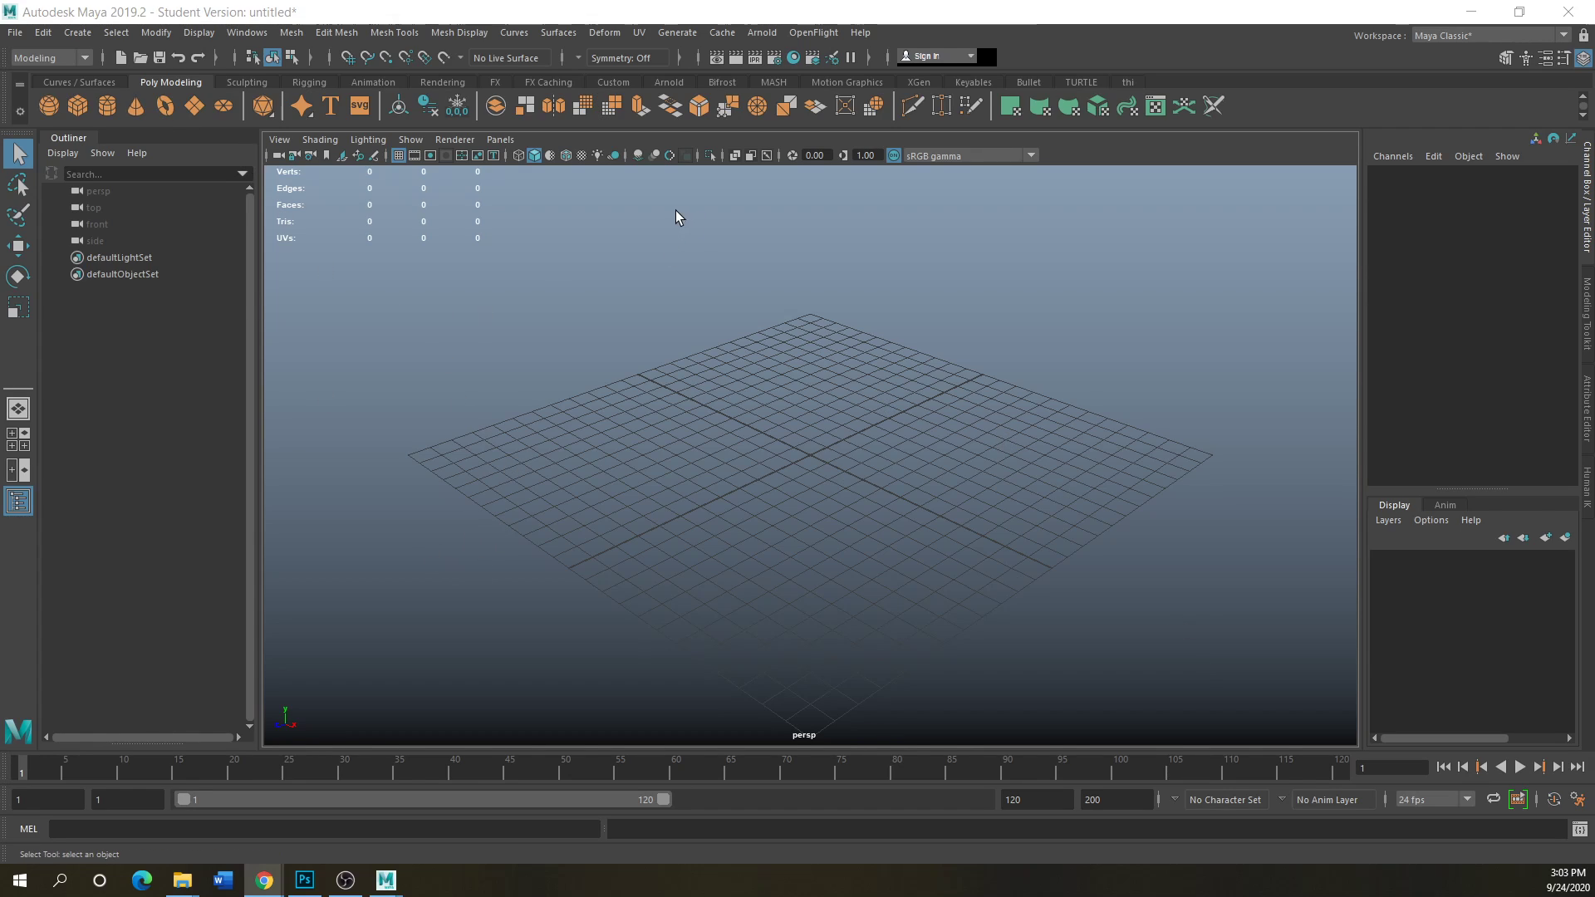
pyautogui.click(639, 32)
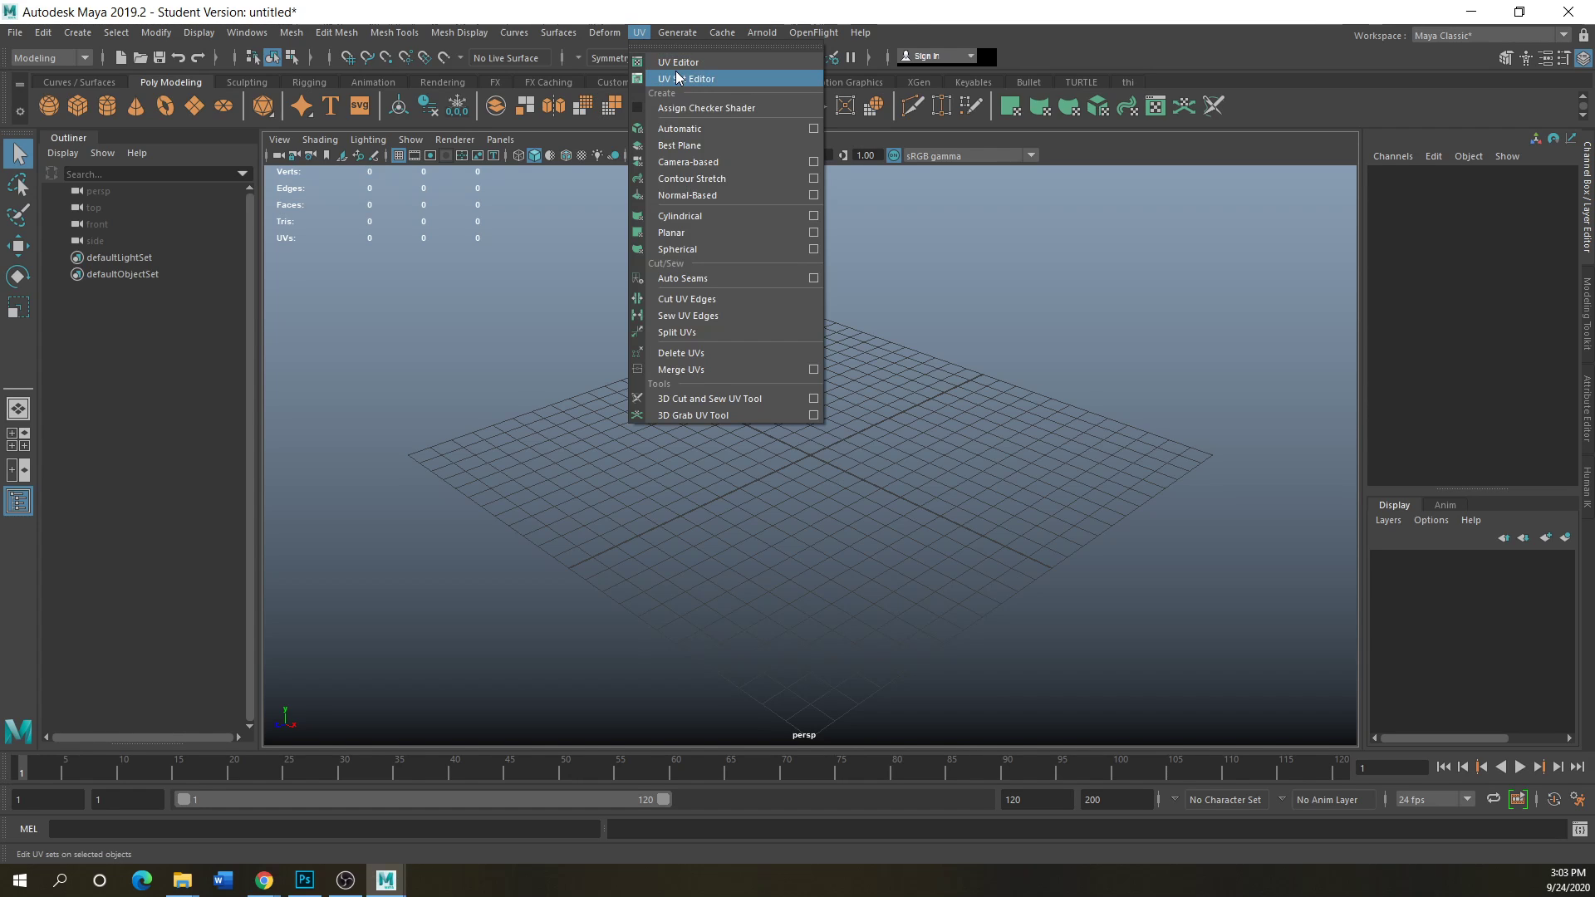
pyautogui.click(678, 62)
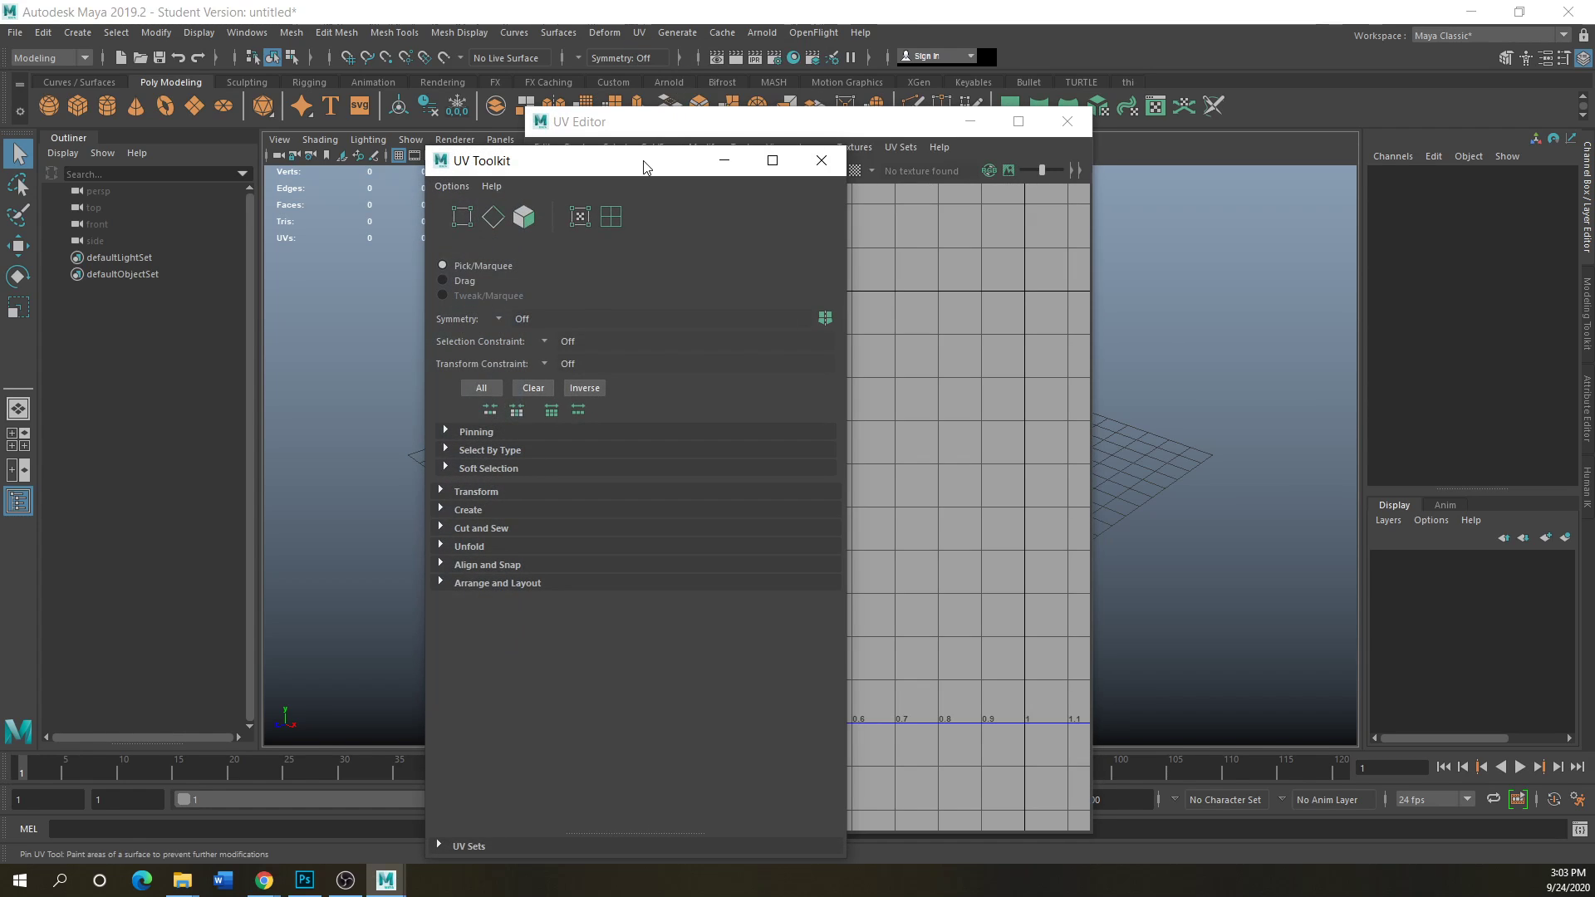
pyautogui.moveTo(644, 162); pyautogui.dragTo(543, 157)
pyautogui.click(719, 157)
pyautogui.scroll(-3, 623, 499)
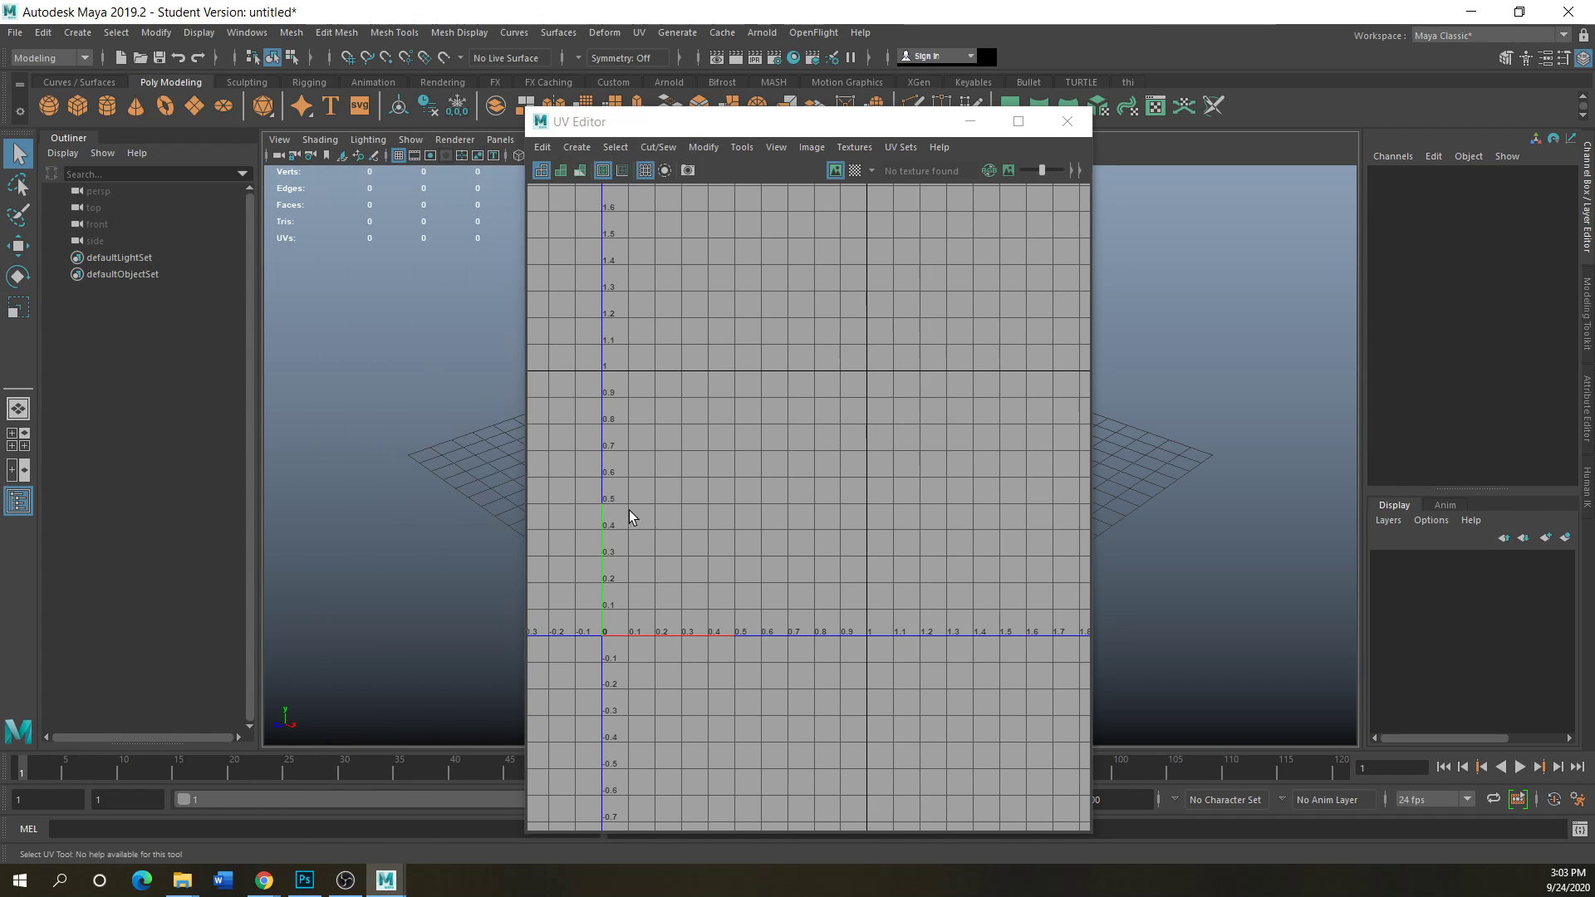
pyautogui.scroll(-2, 646, 404)
pyautogui.moveTo(704, 133); pyautogui.dragTo(903, 113)
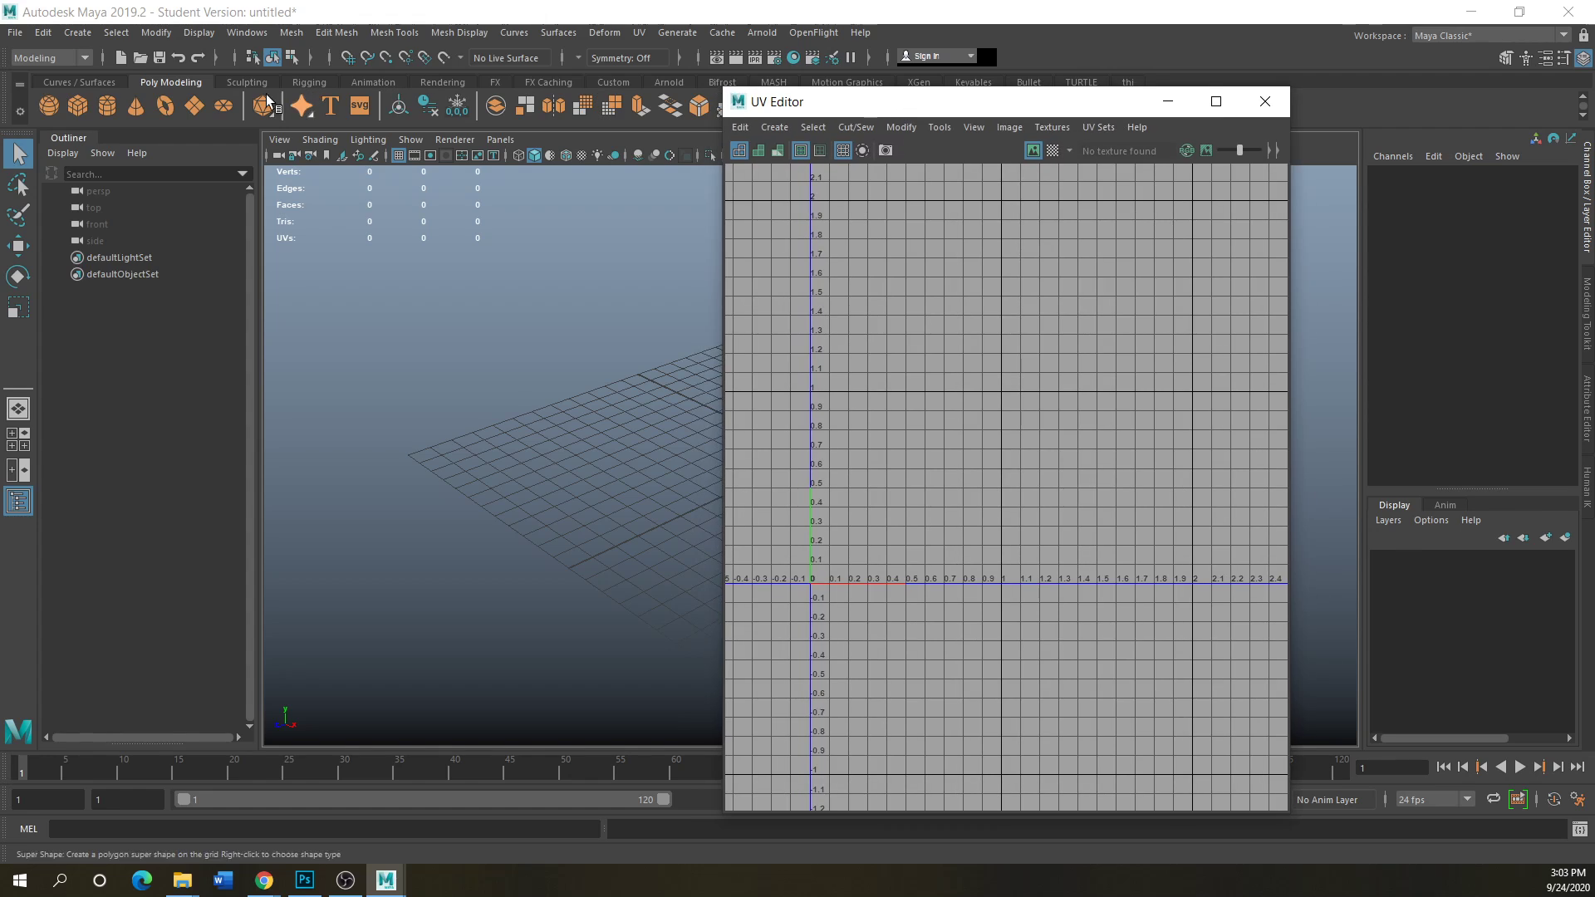
# - Create a polygon cube and arrange the UV Editor so the cube and its UV shell are both in view
pyautogui.click(78, 106)
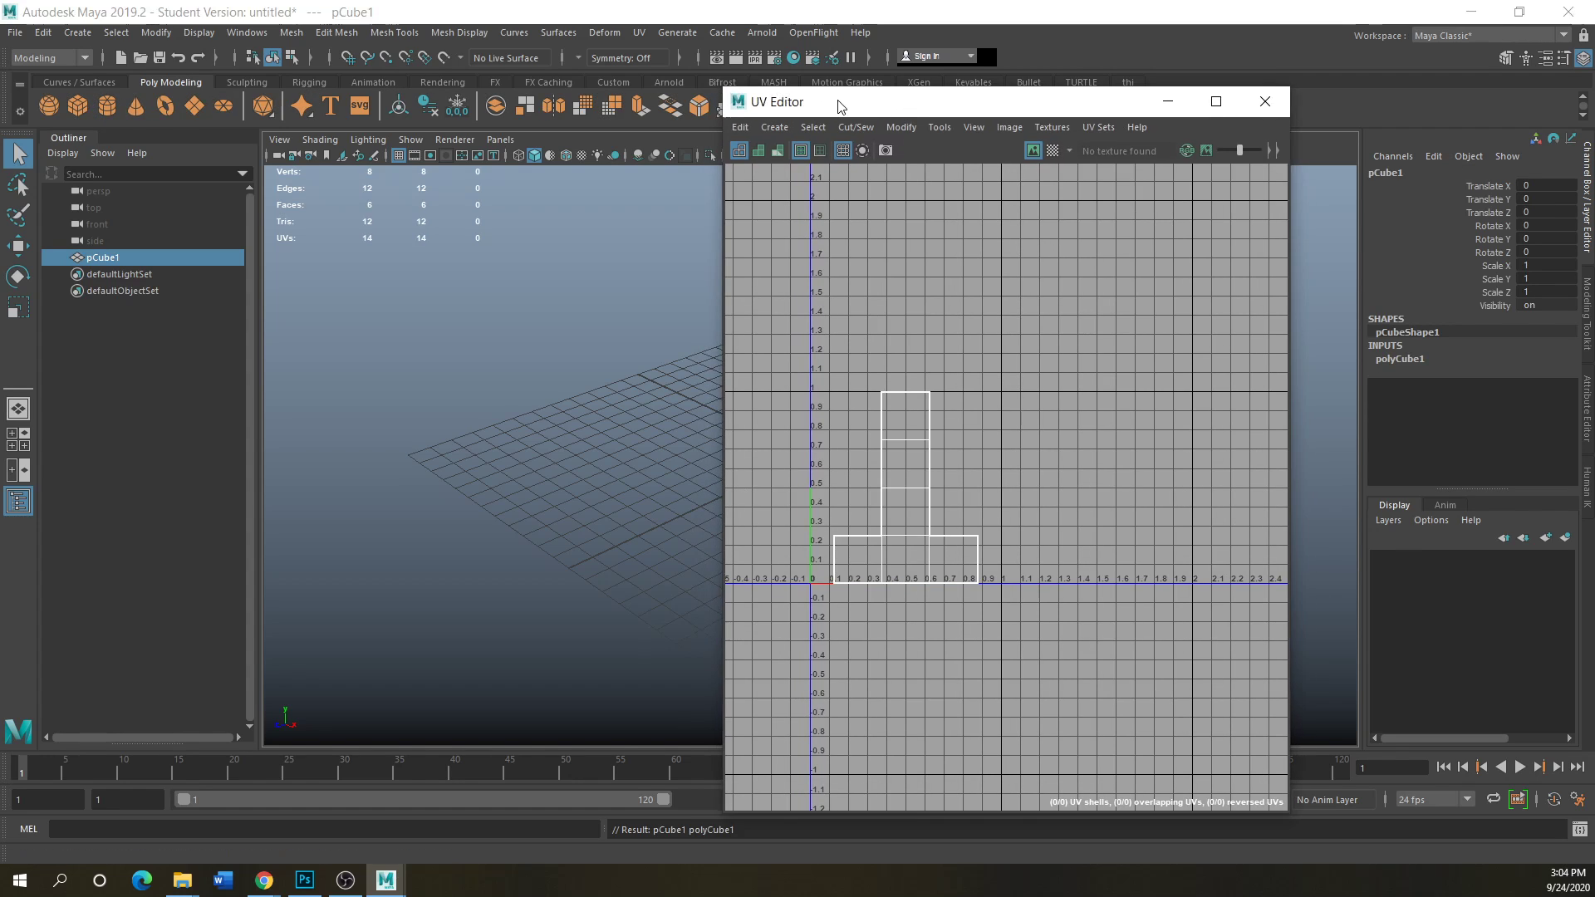
pyautogui.moveTo(840, 103); pyautogui.dragTo(1016, 140)
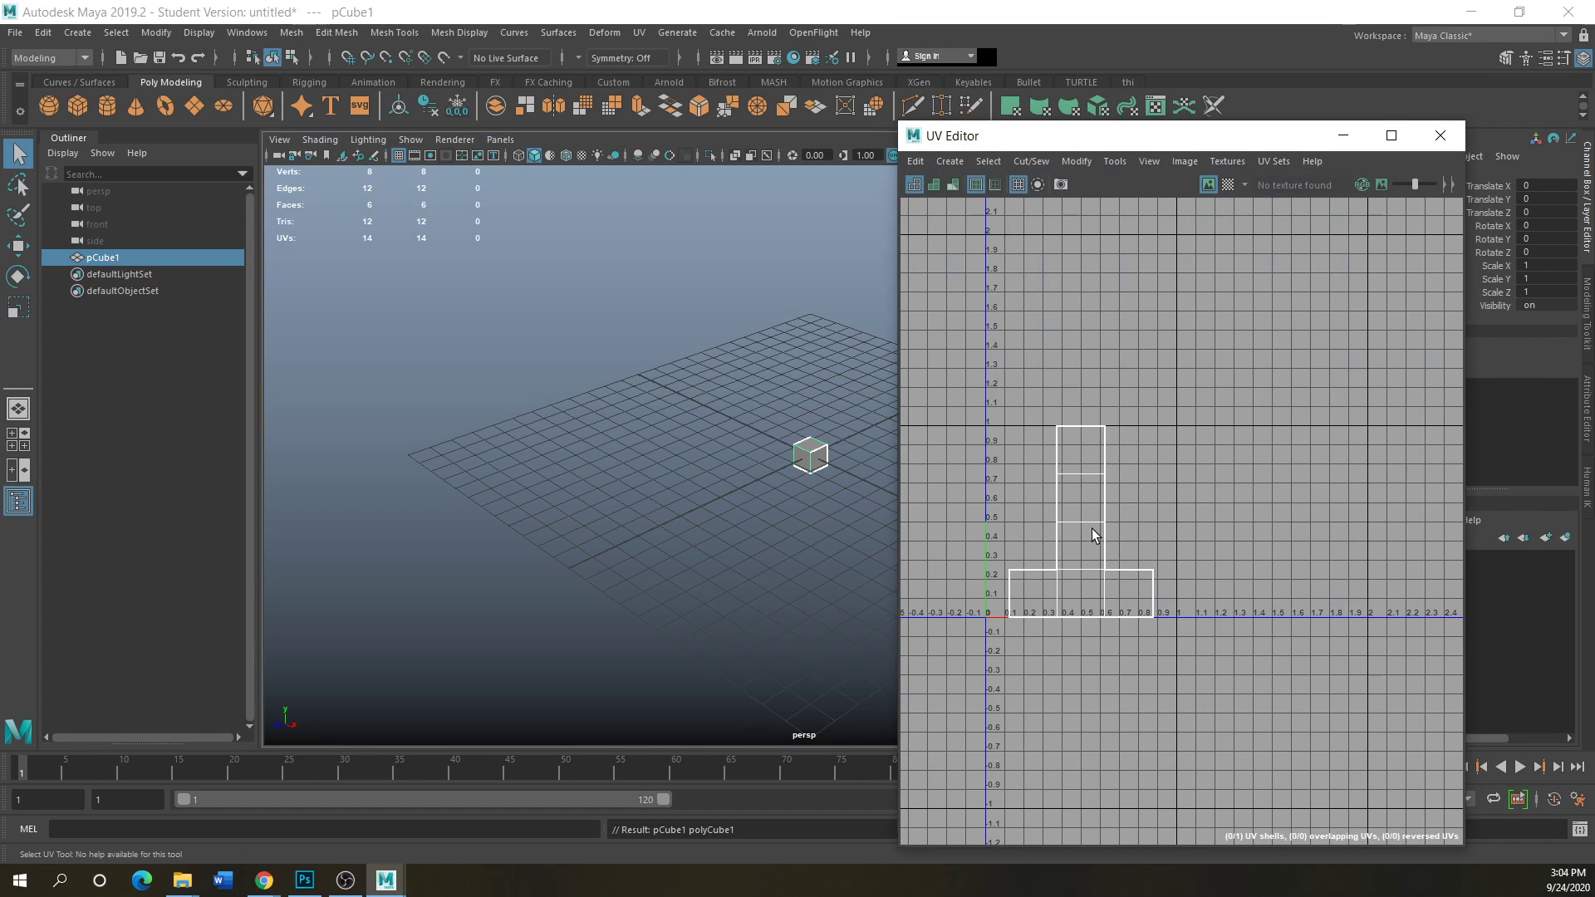
pyautogui.scroll(2, 984, 515)
pyautogui.scroll(-2, 983, 515)
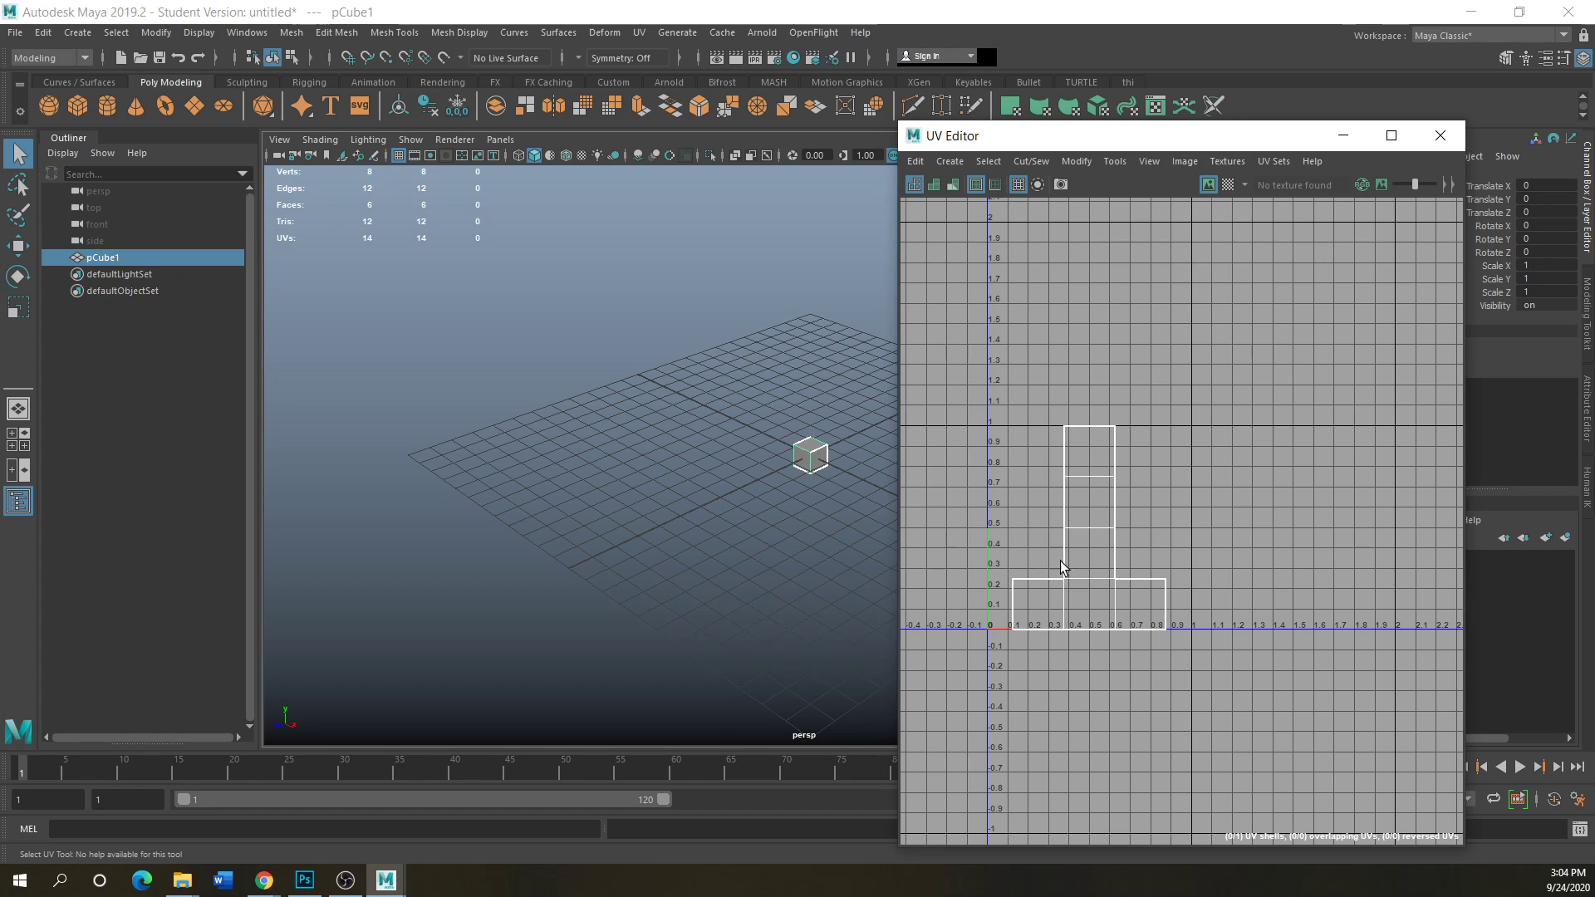
pyautogui.scroll(2, 822, 468)
pyautogui.scroll(3, 823, 468)
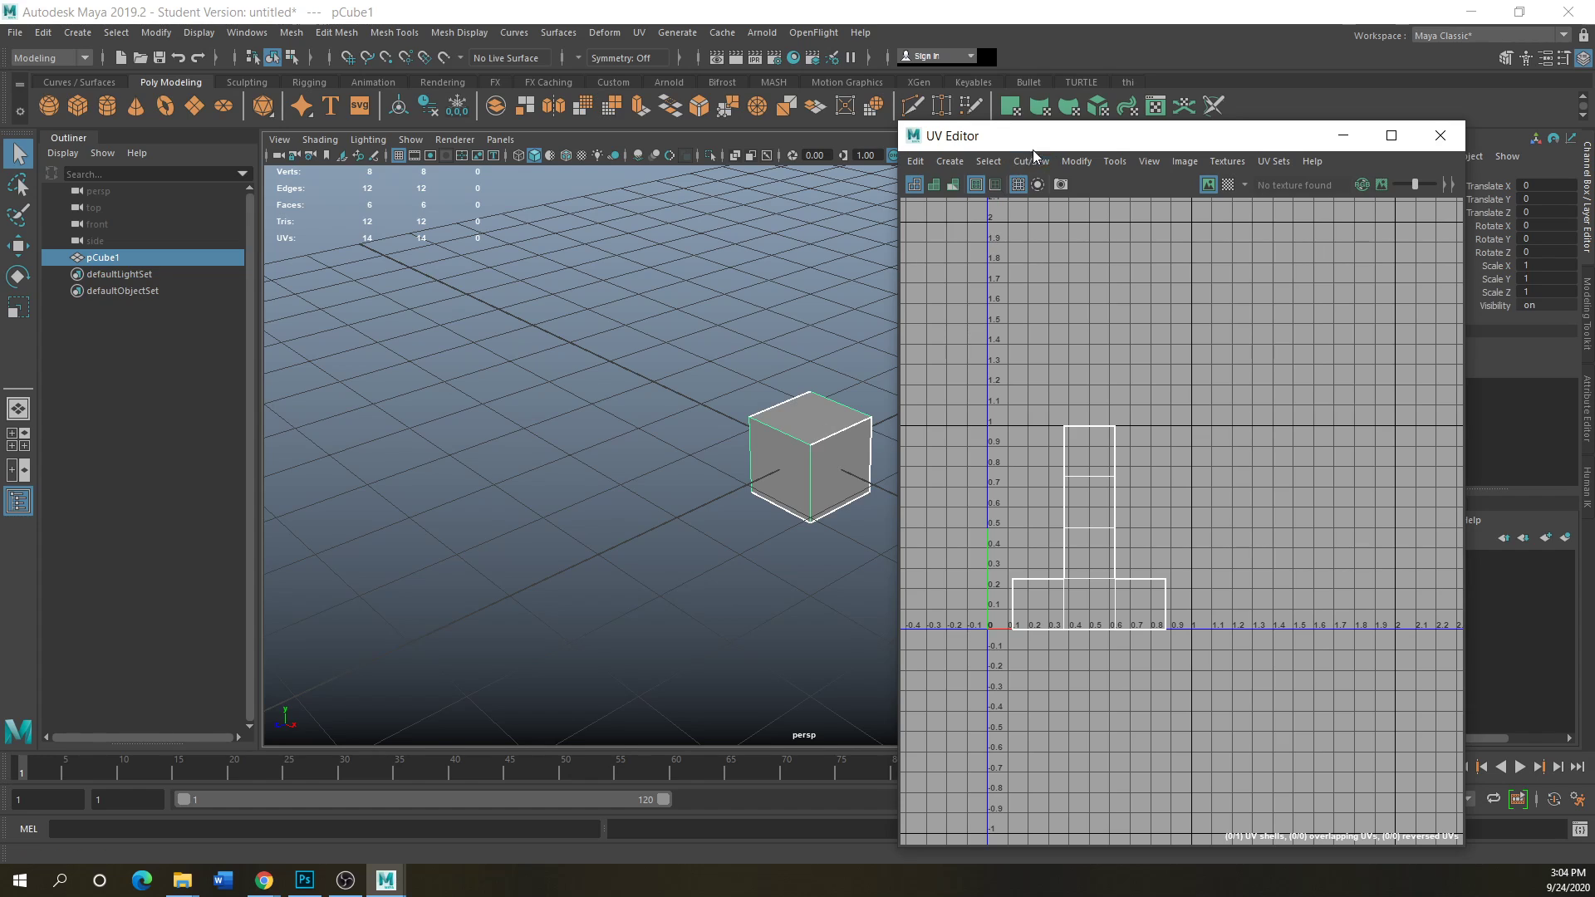
# - Replace the floating UV Editor with the UV Editing workspace and show its UV Toolkit
pyautogui.moveTo(1033, 139); pyautogui.dragTo(278, 166)
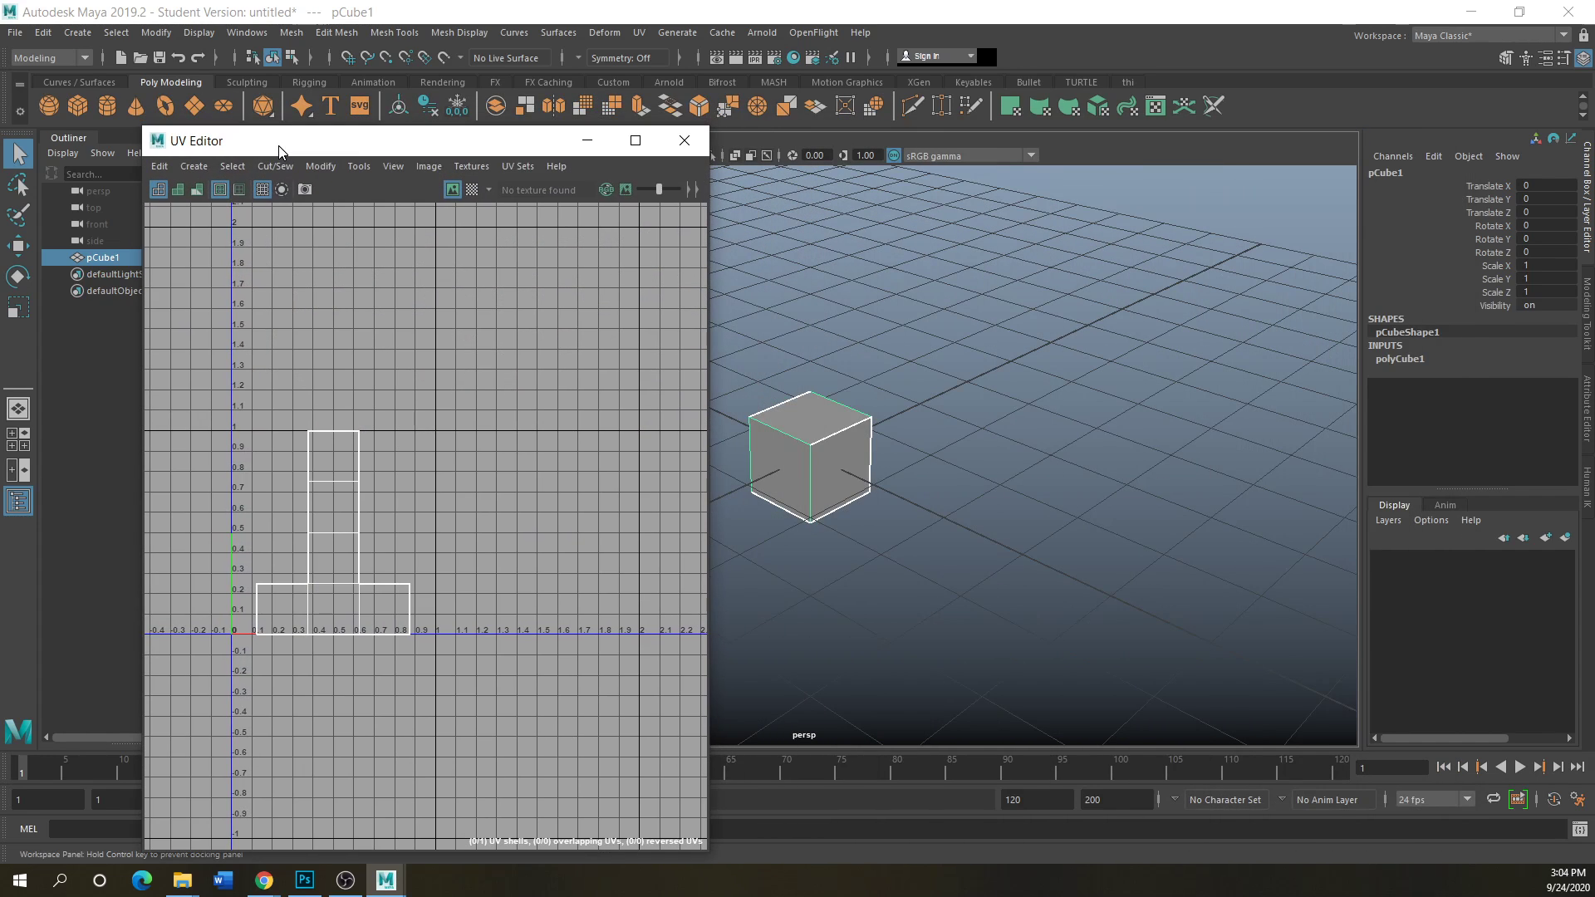
pyautogui.click(684, 140)
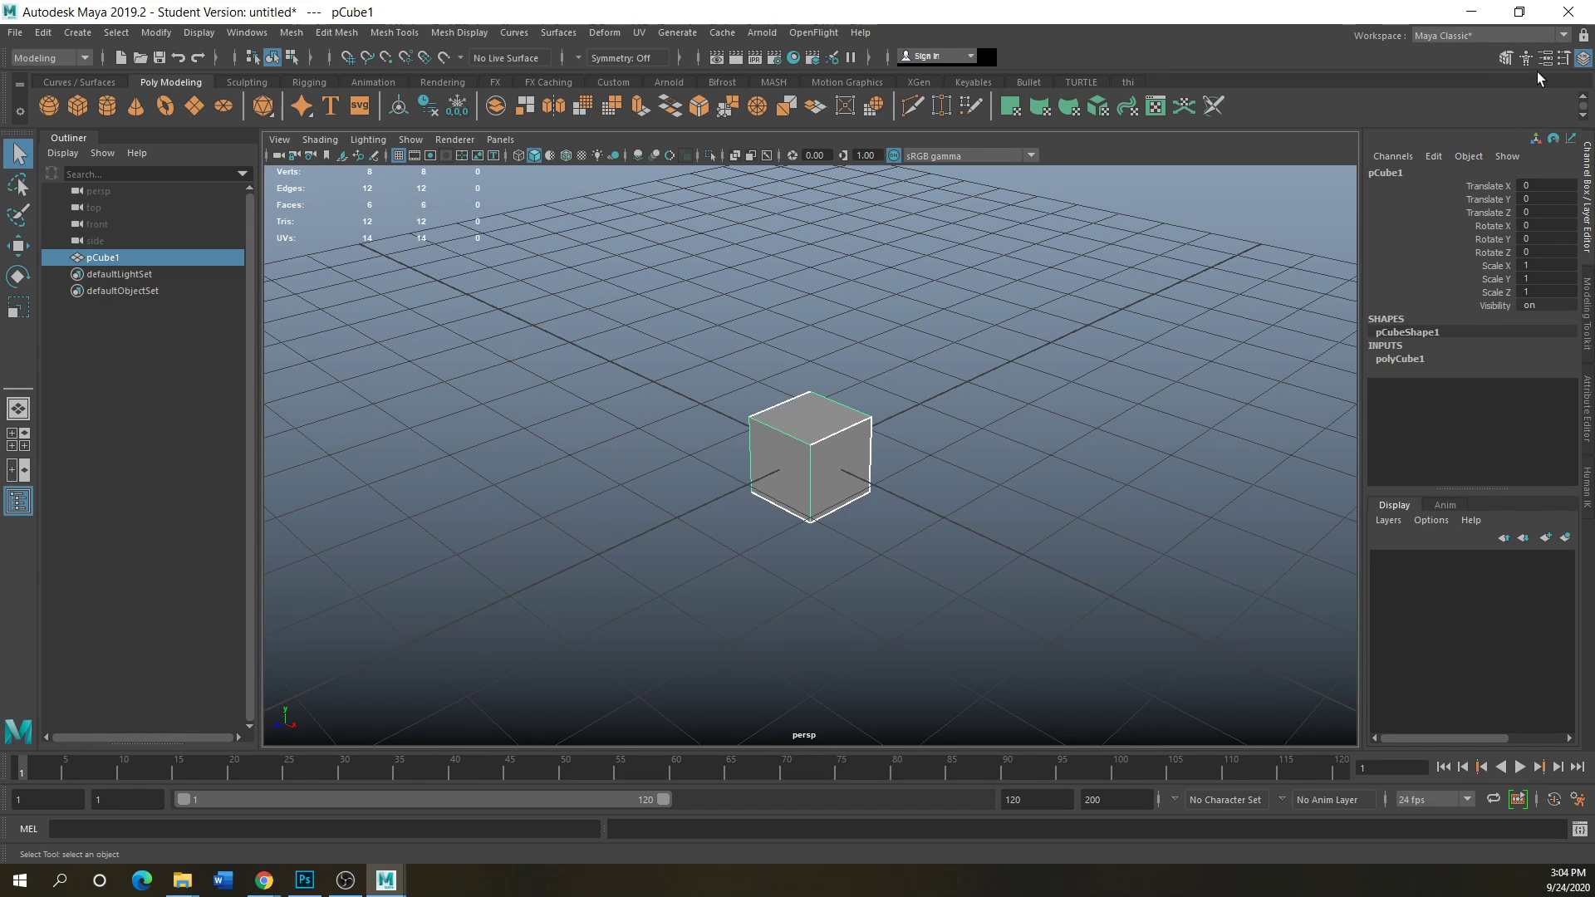
pyautogui.click(1565, 36)
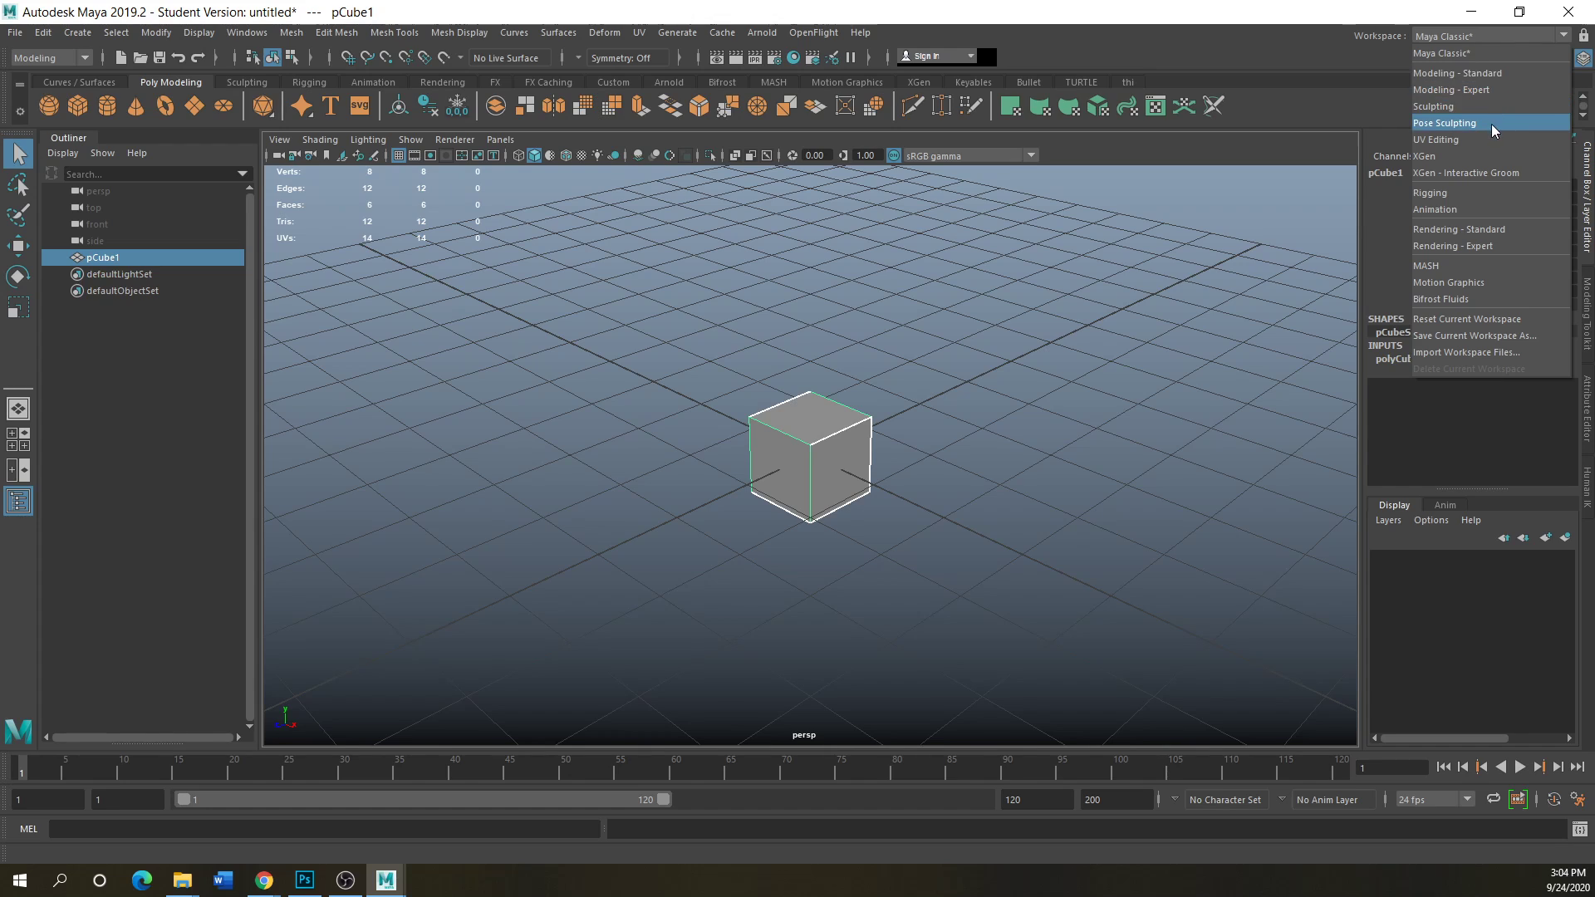
pyautogui.click(1443, 143)
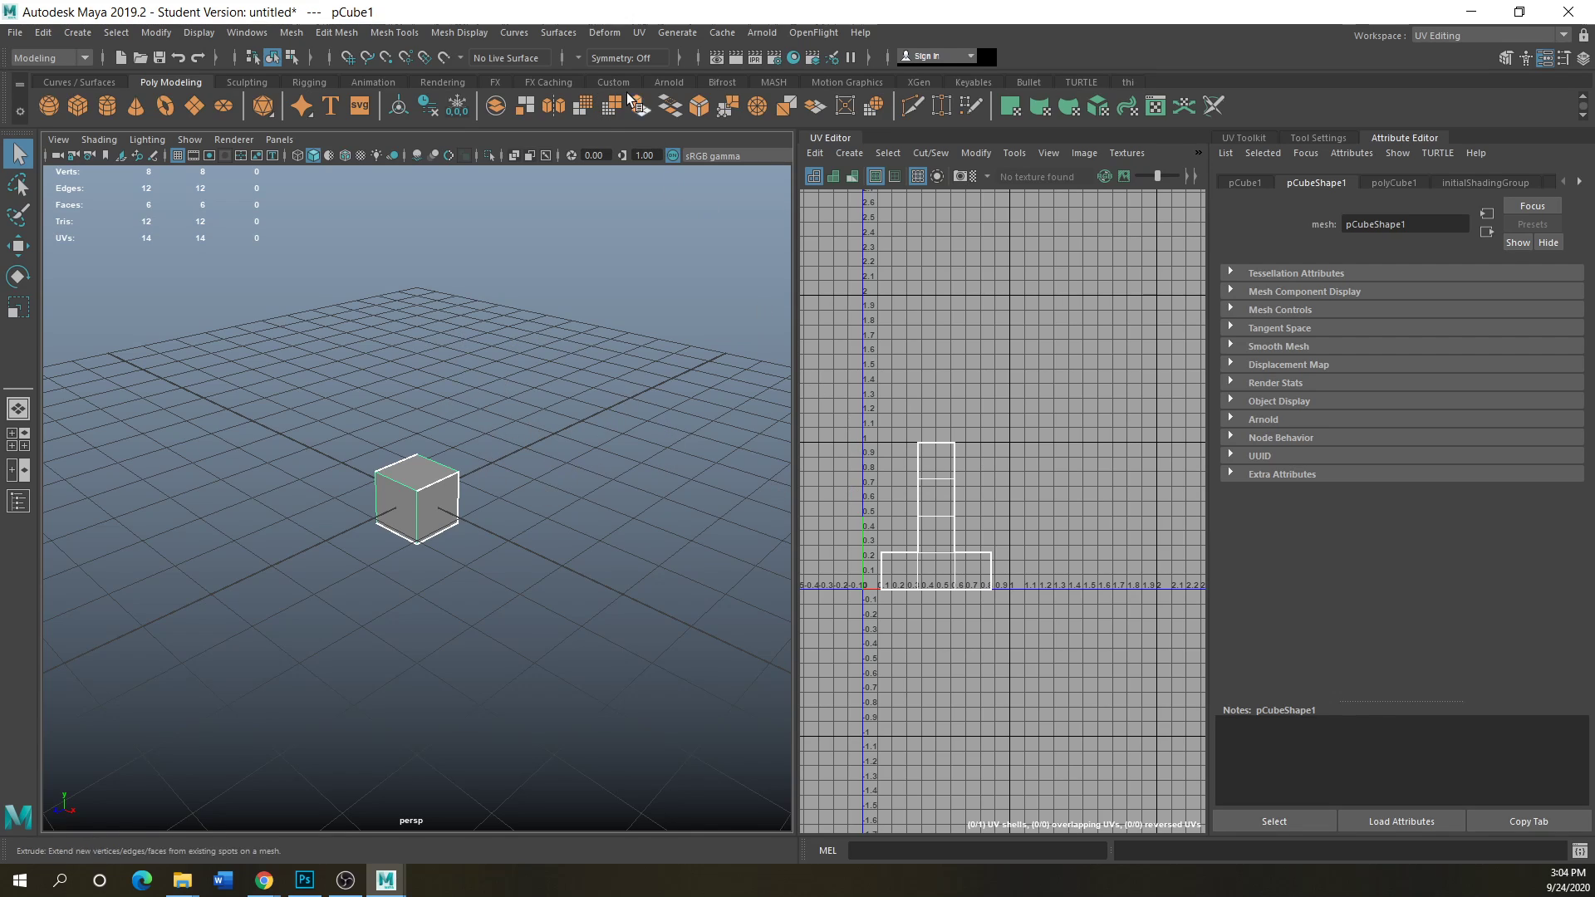
pyautogui.click(1237, 137)
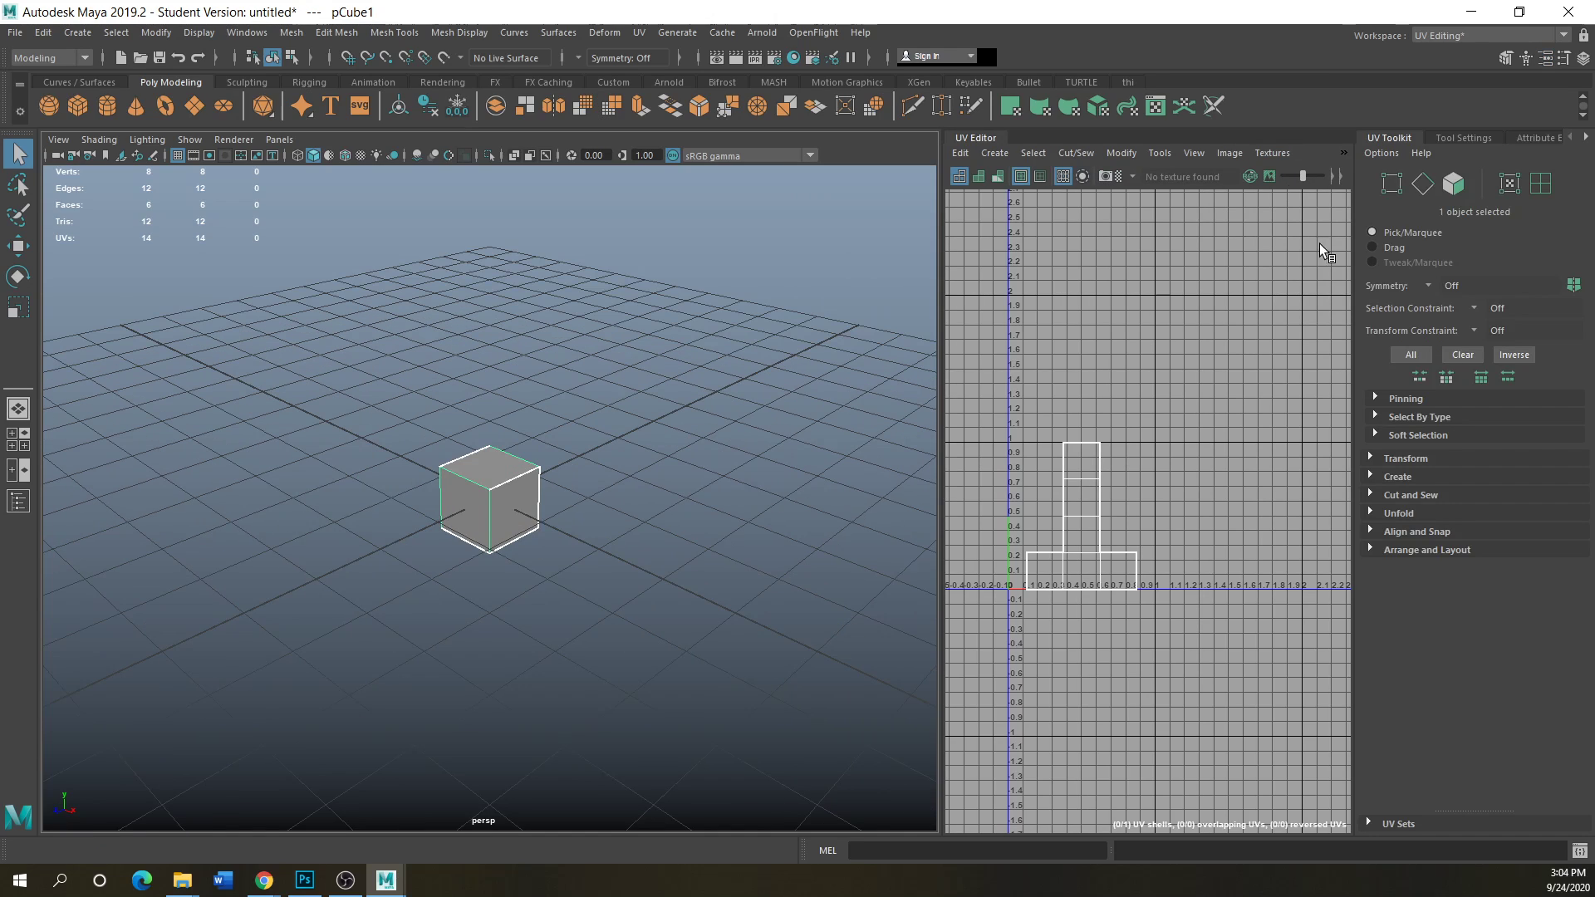
pyautogui.click(1028, 154)
pyautogui.moveTo(1075, 153)
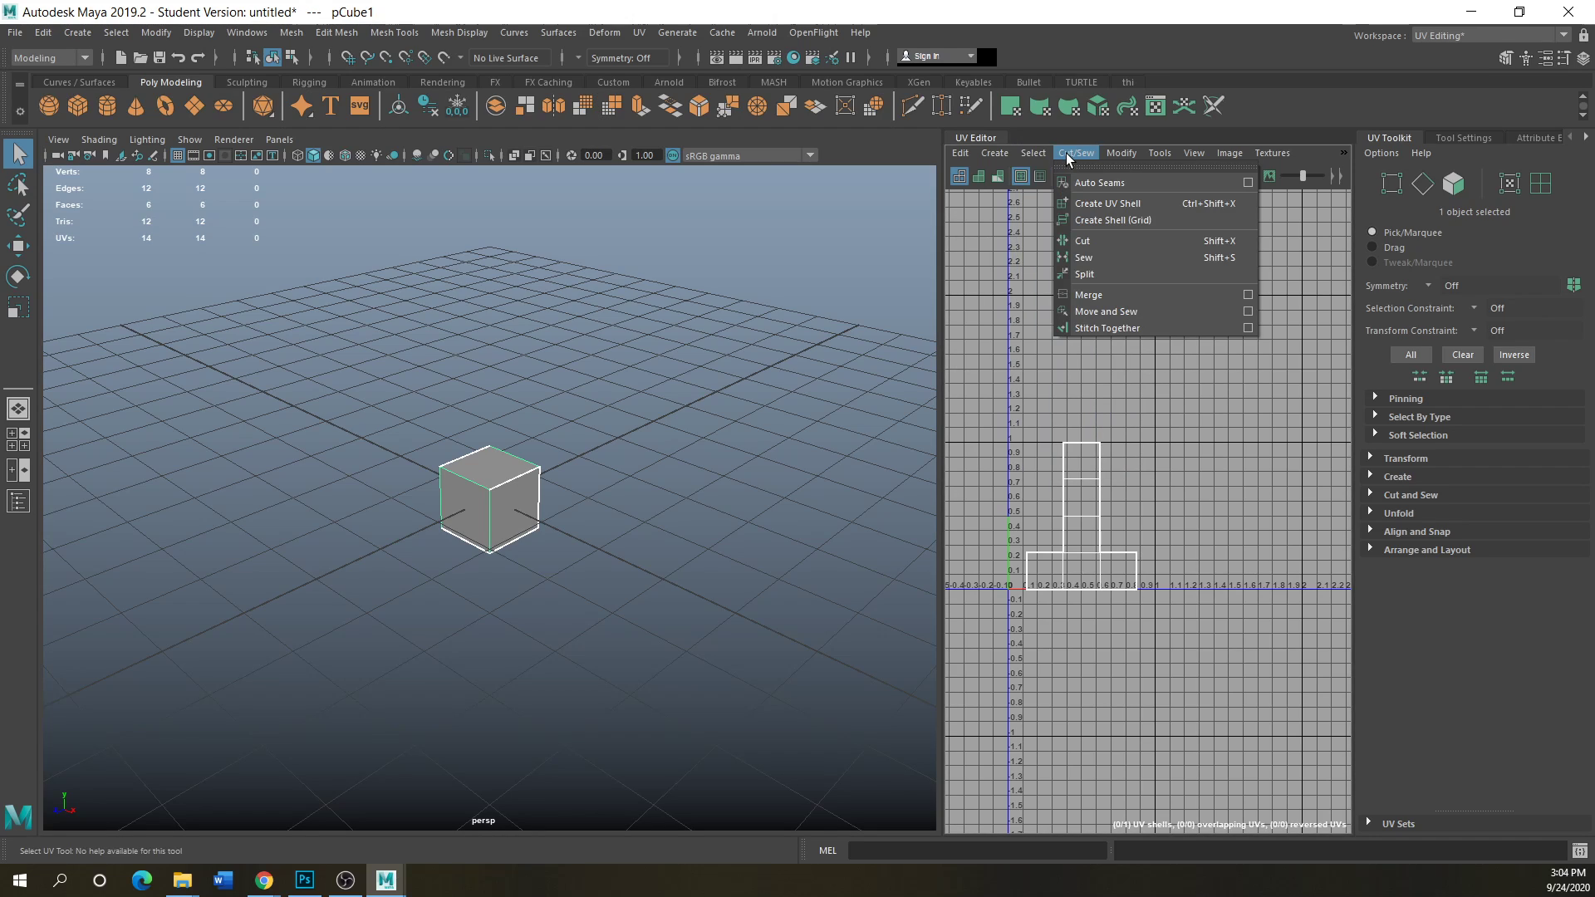
pyautogui.click(1245, 507)
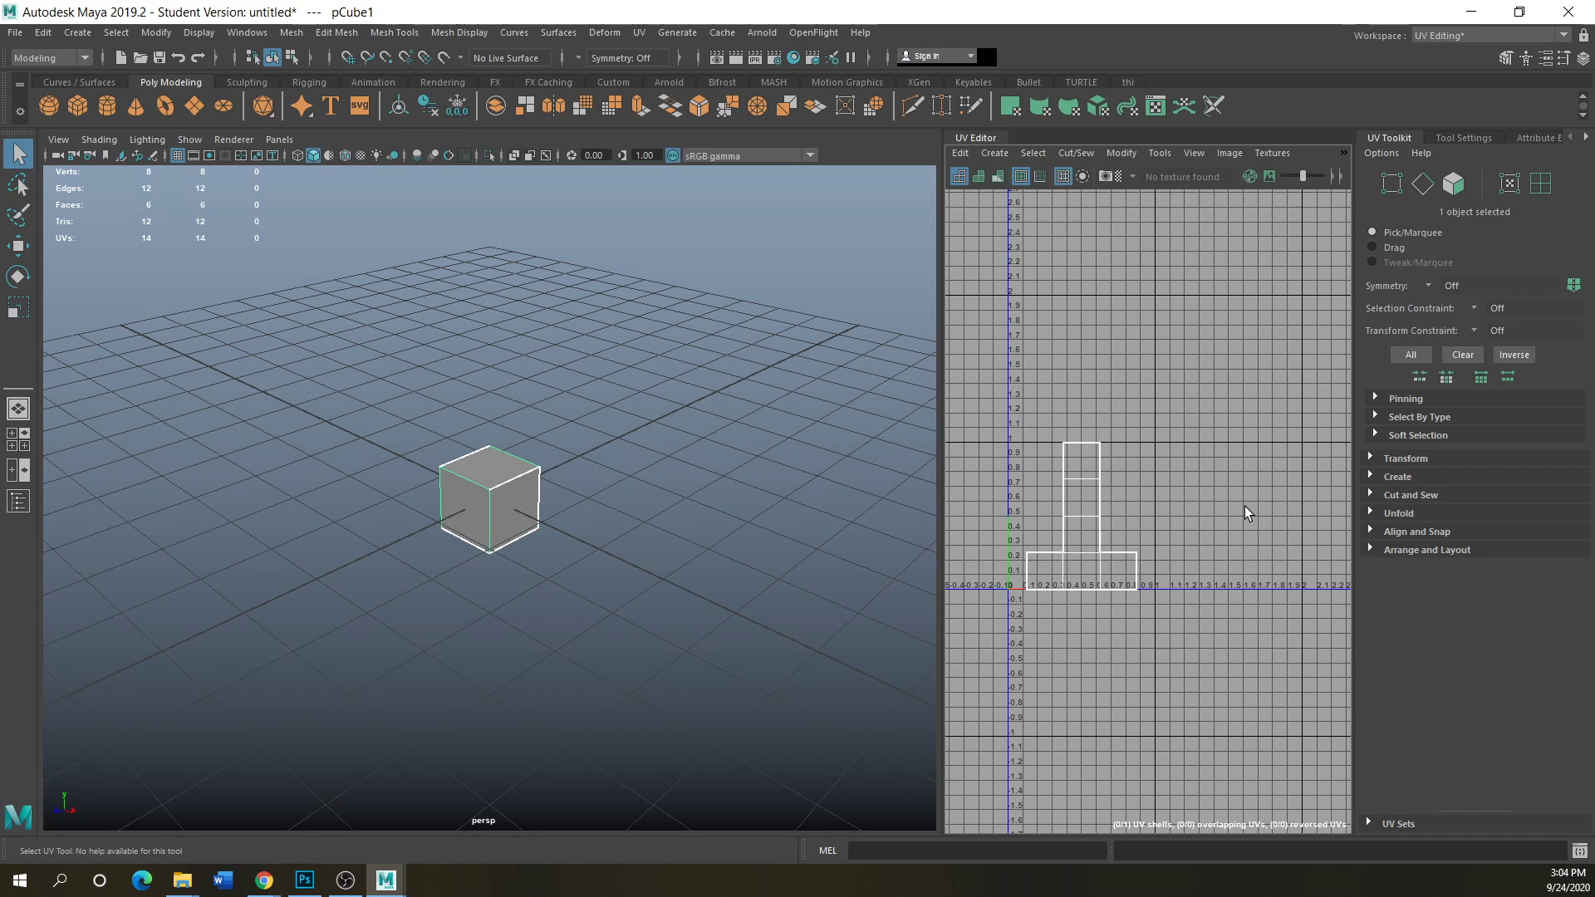
pyautogui.click(1073, 154)
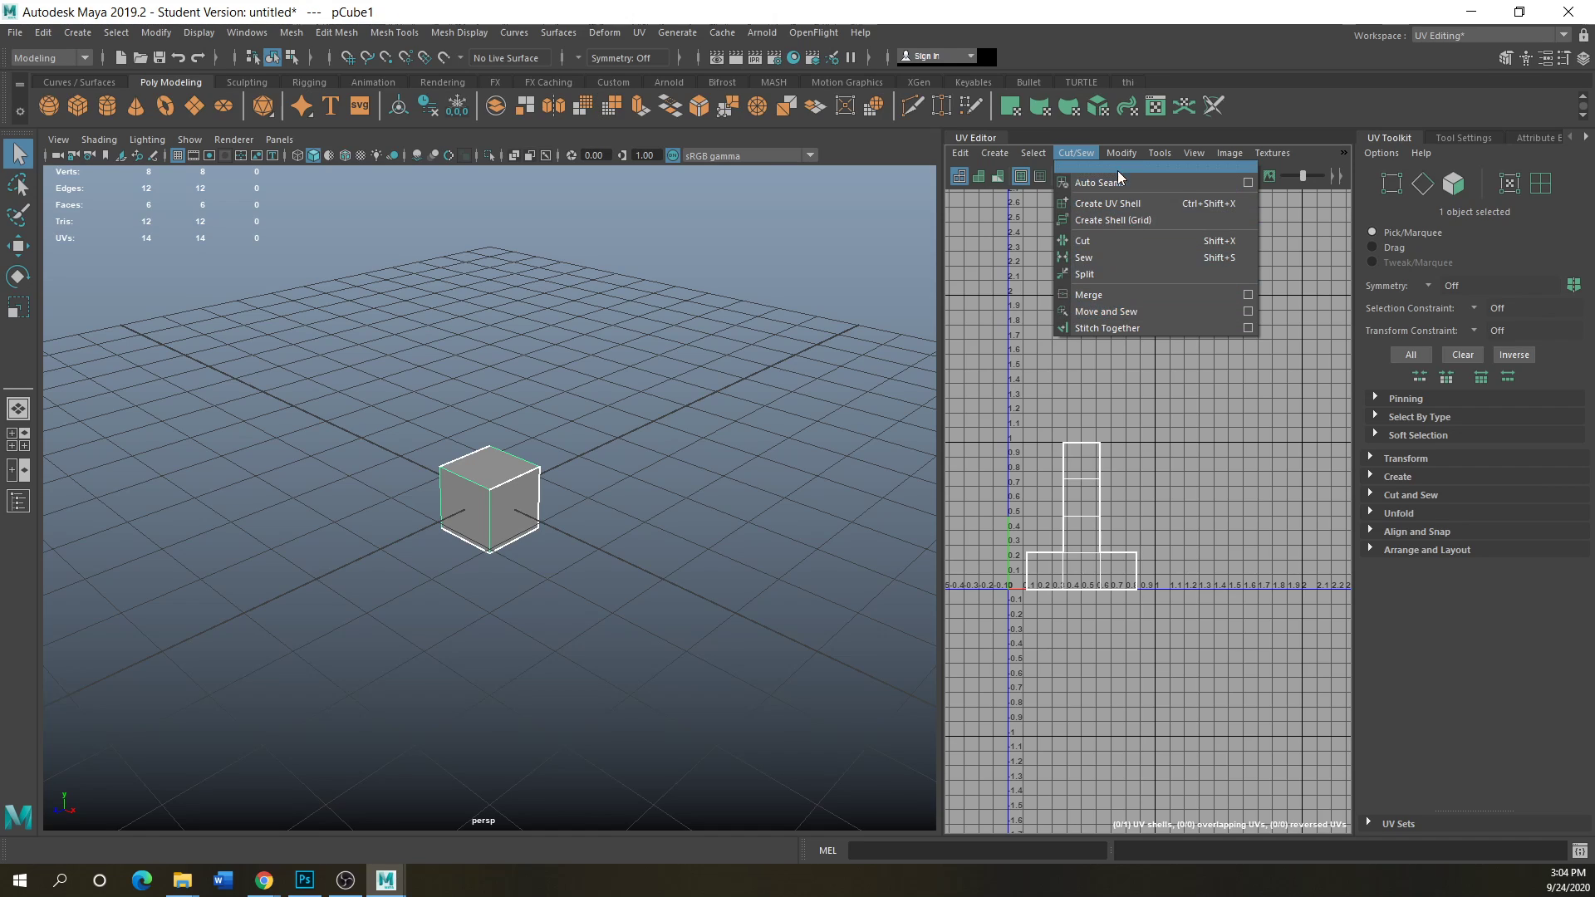
pyautogui.moveTo(1122, 153)
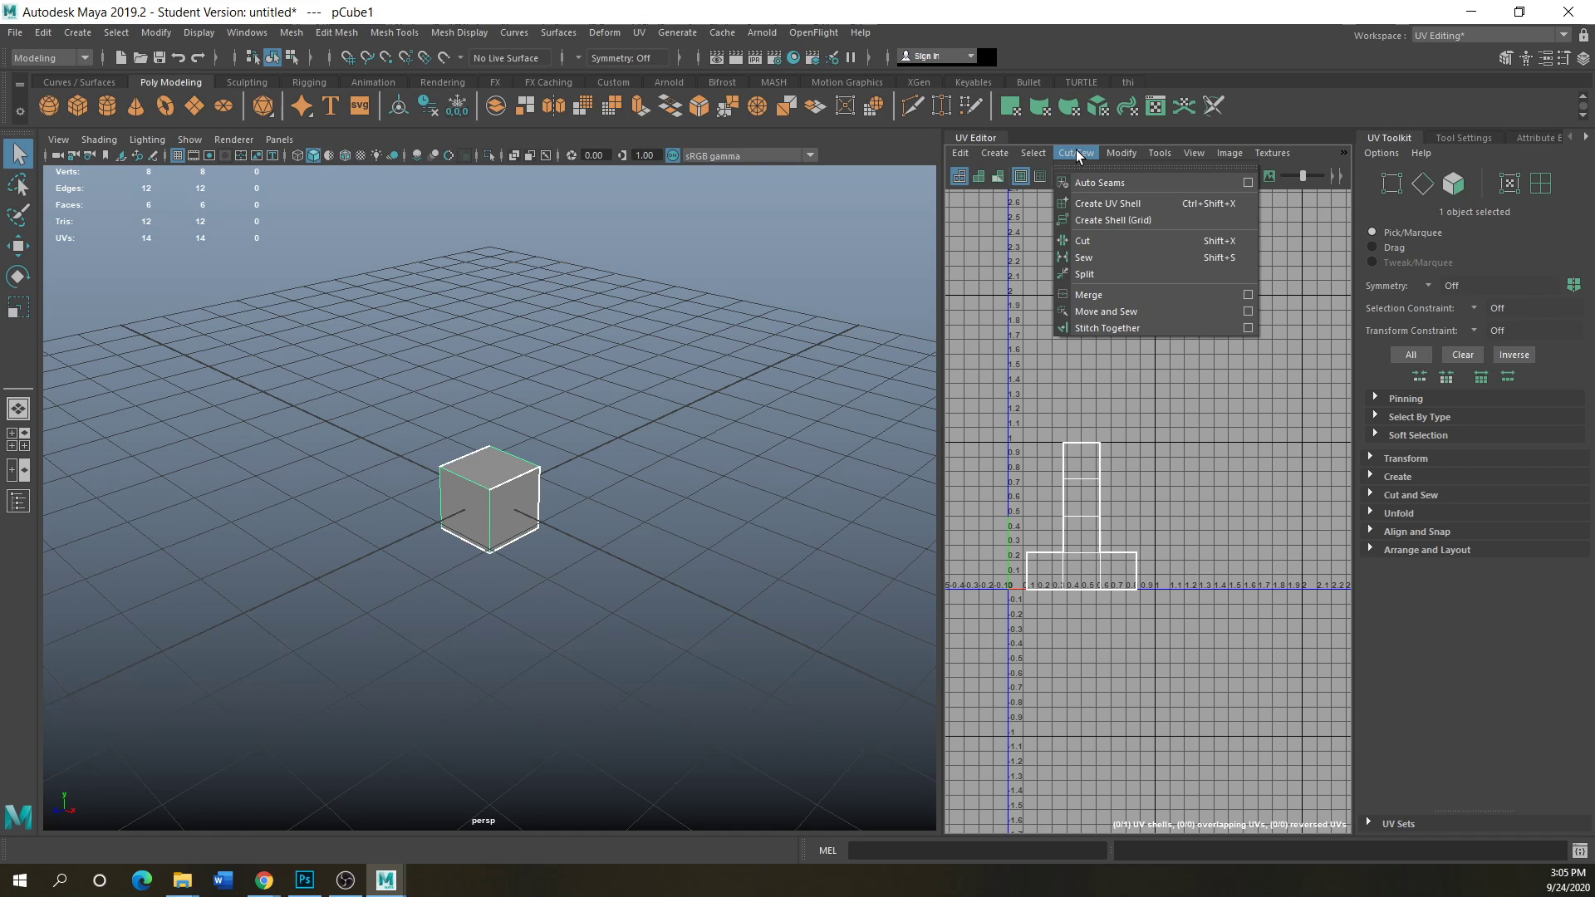
pyautogui.click(1080, 476)
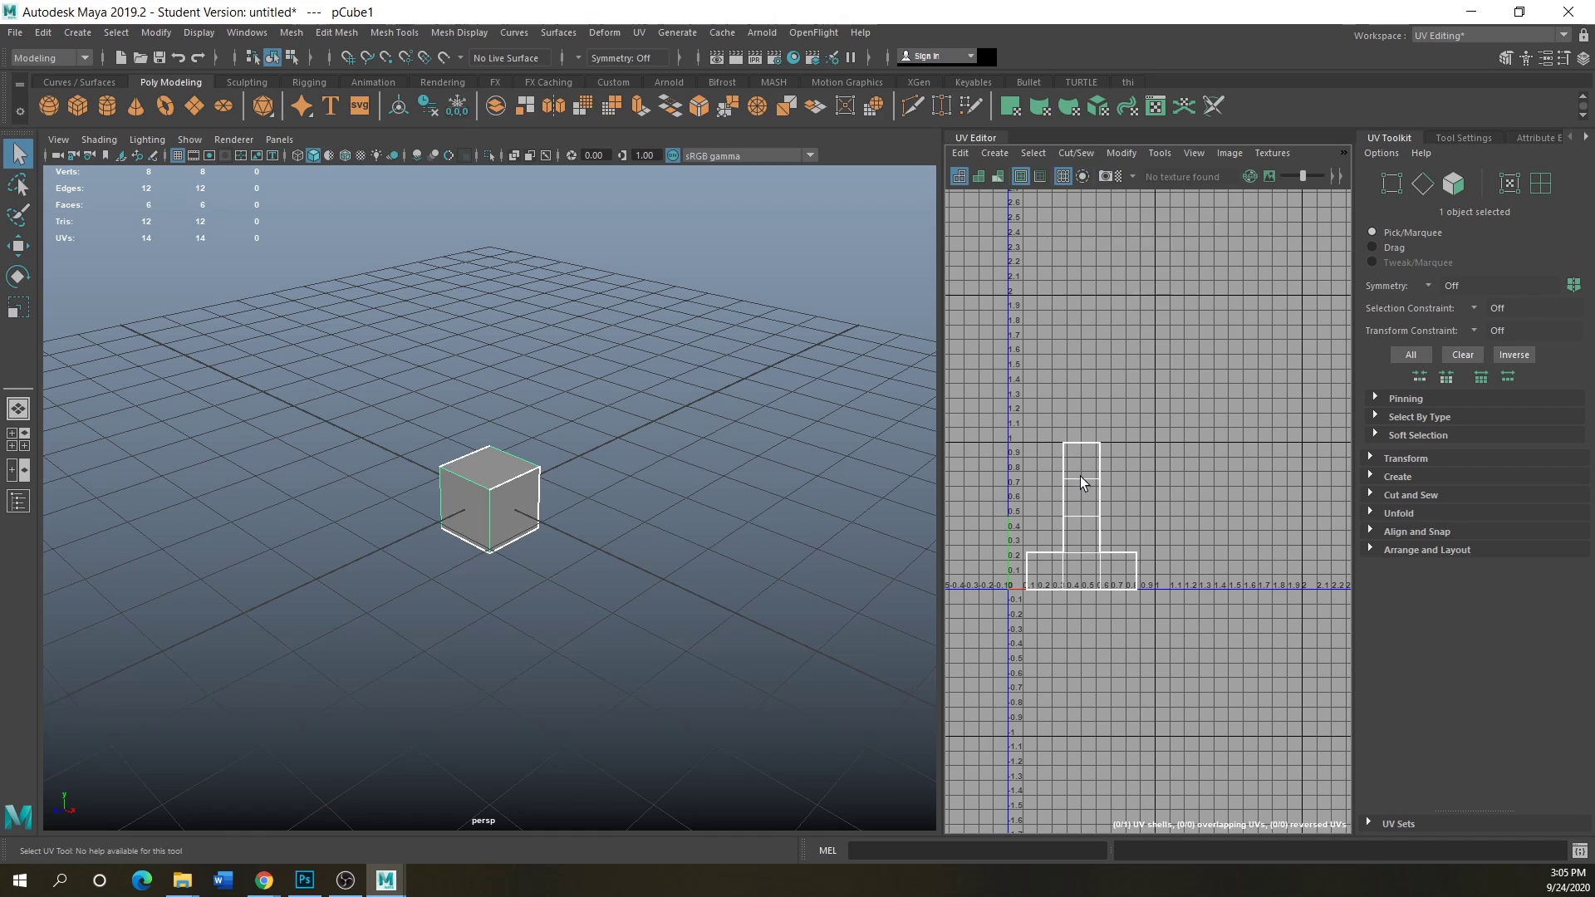
# - Set the cube's UV selection mode to Edge and display the checker map on the cube and its UVs
pyautogui.moveTo(1080, 477); pyautogui.dragTo(1080, 434, button='right')
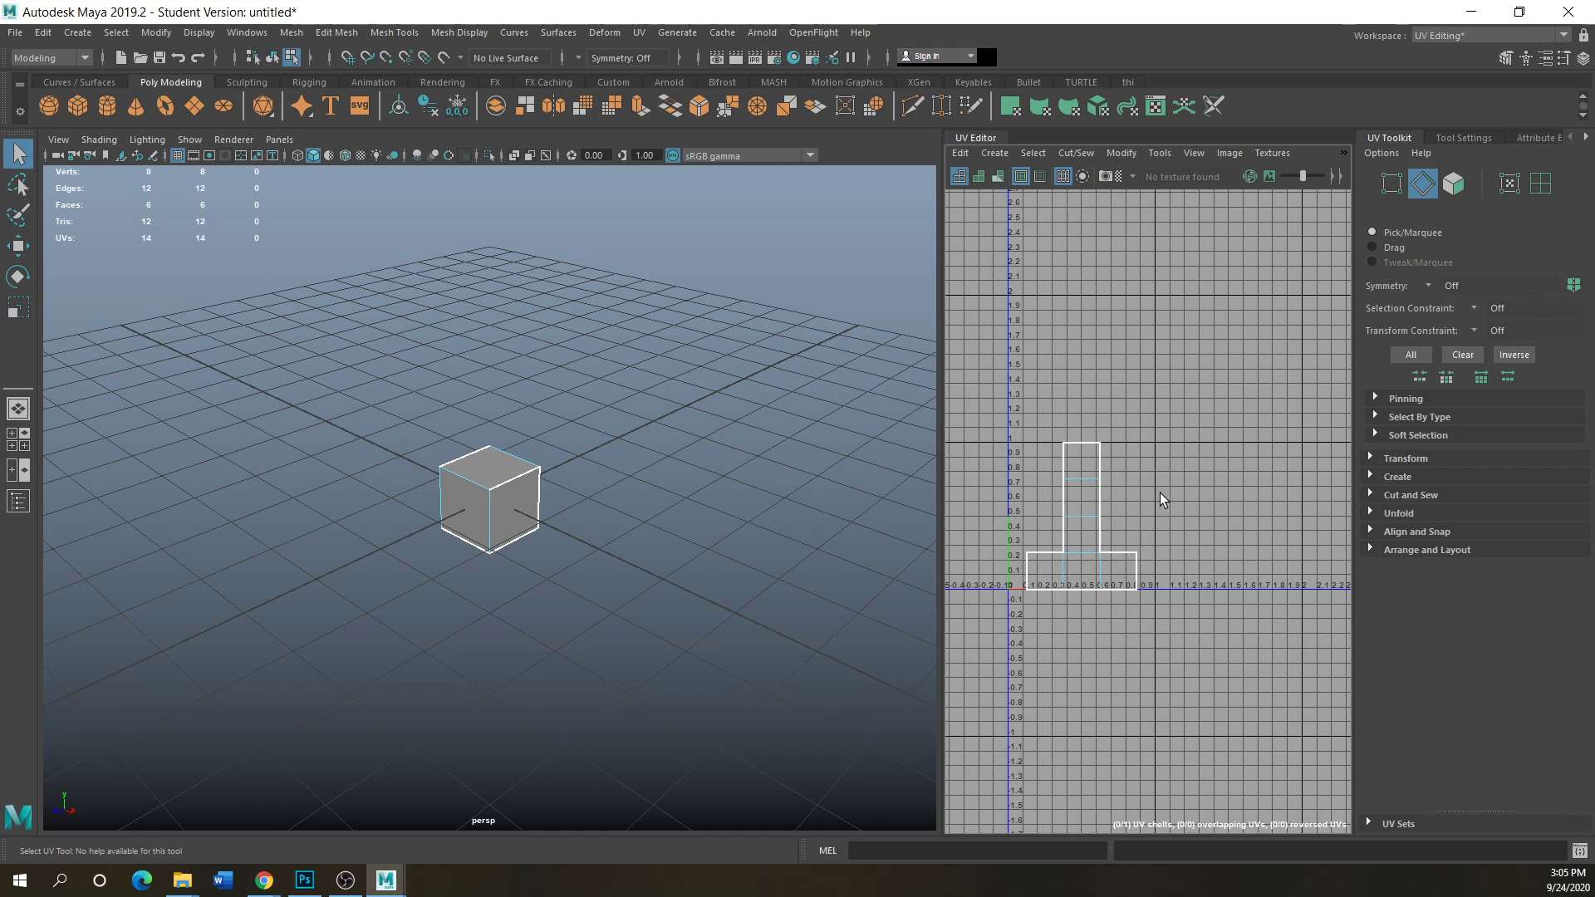
pyautogui.scroll(4, 512, 485)
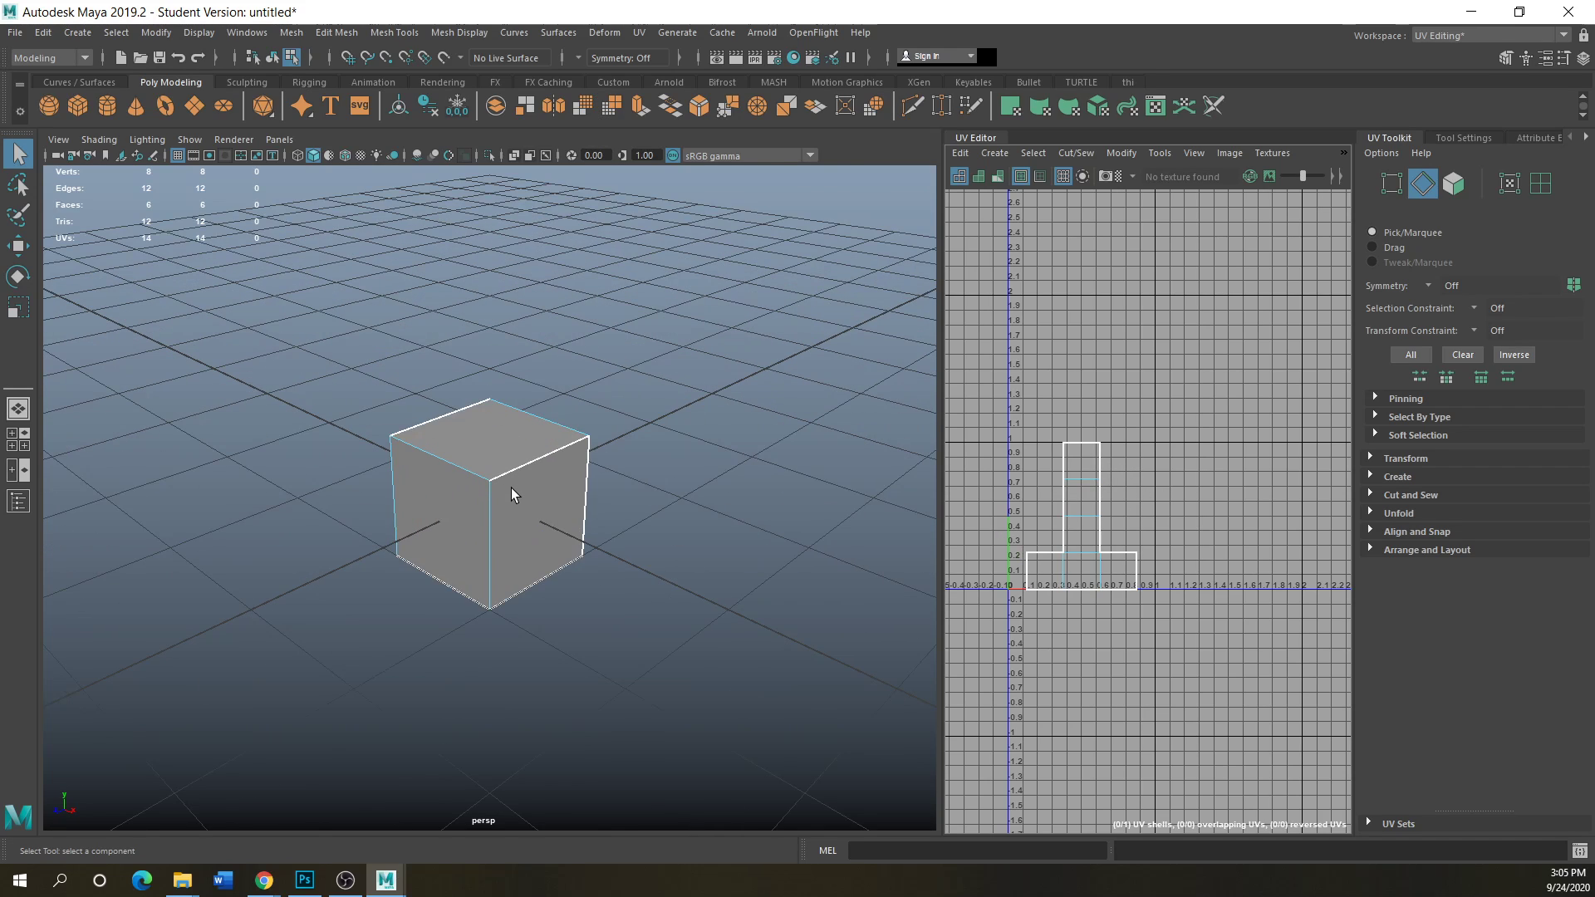
pyautogui.moveTo(530, 517)
pyautogui.keyDown('alt'); pyautogui.mouseDown()
pyautogui.moveTo(460, 435)
pyautogui.moveTo(559, 555)
pyautogui.moveTo(527, 526)
pyautogui.mouseUp(); pyautogui.keyUp('alt')
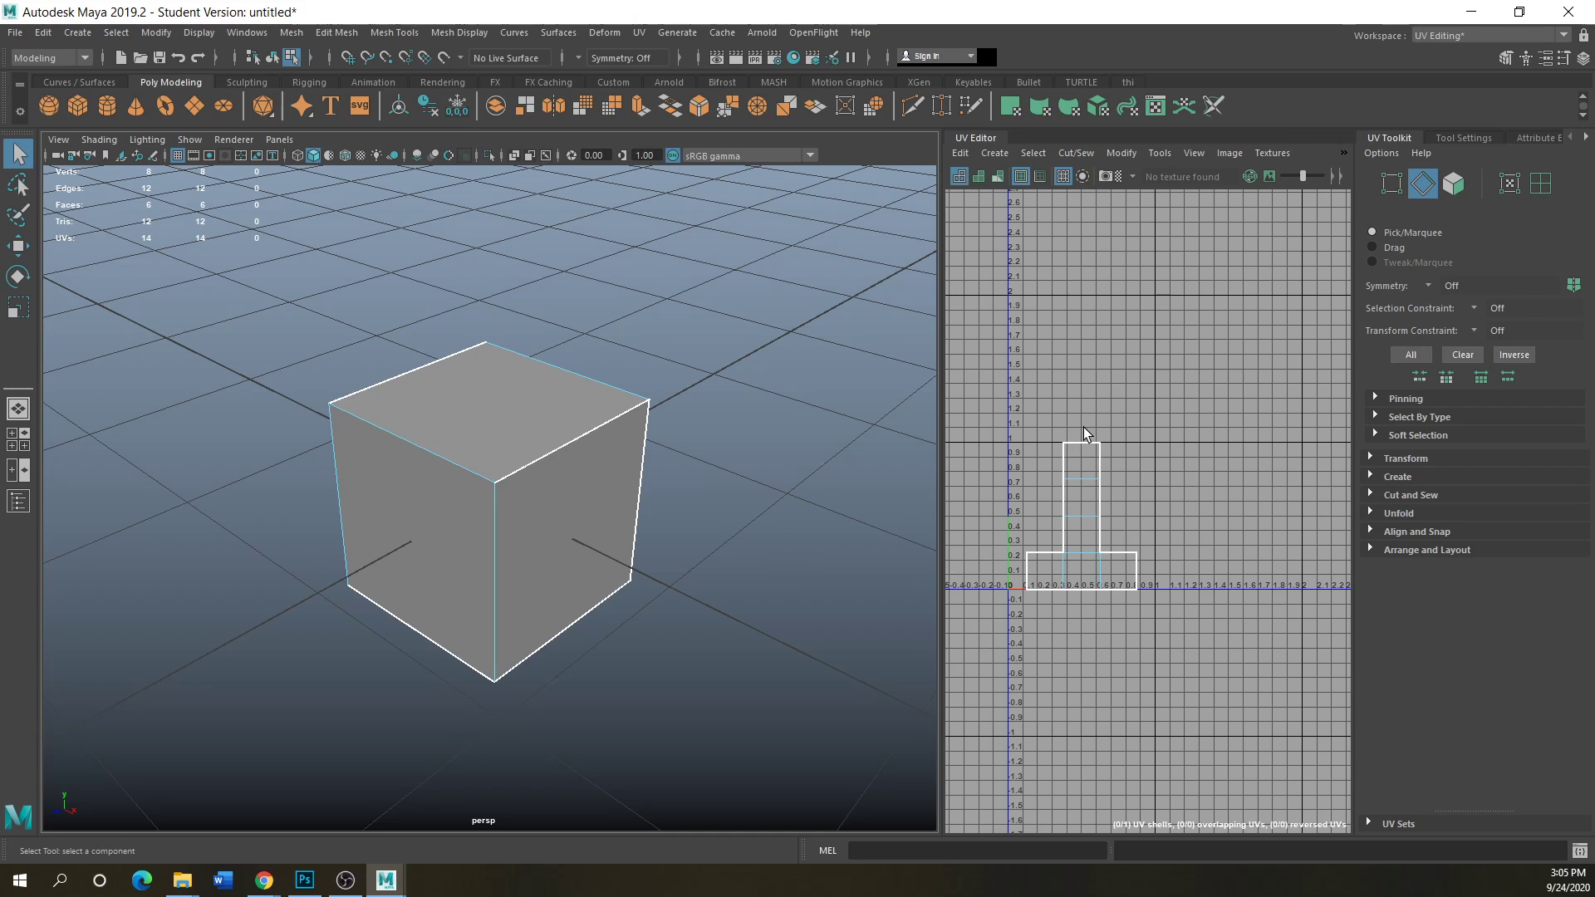
pyautogui.click(1119, 179)
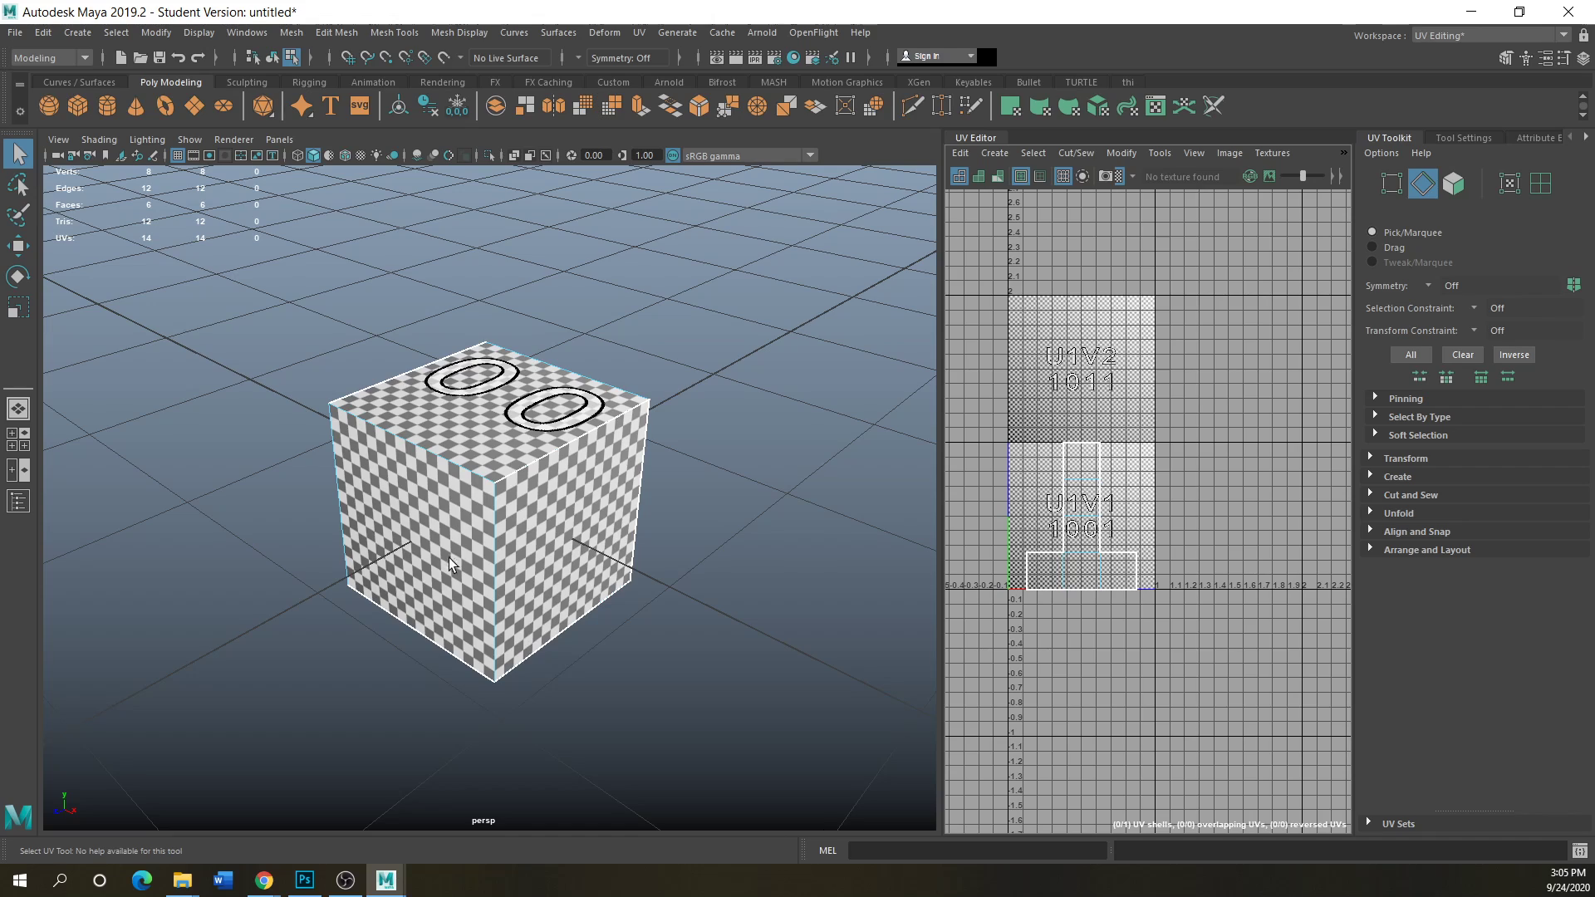
# - Select the cube's entire UV shell in UV Shell mode and move it slightly upward in V with the Move tool
pyautogui.rightClick(1064, 483)
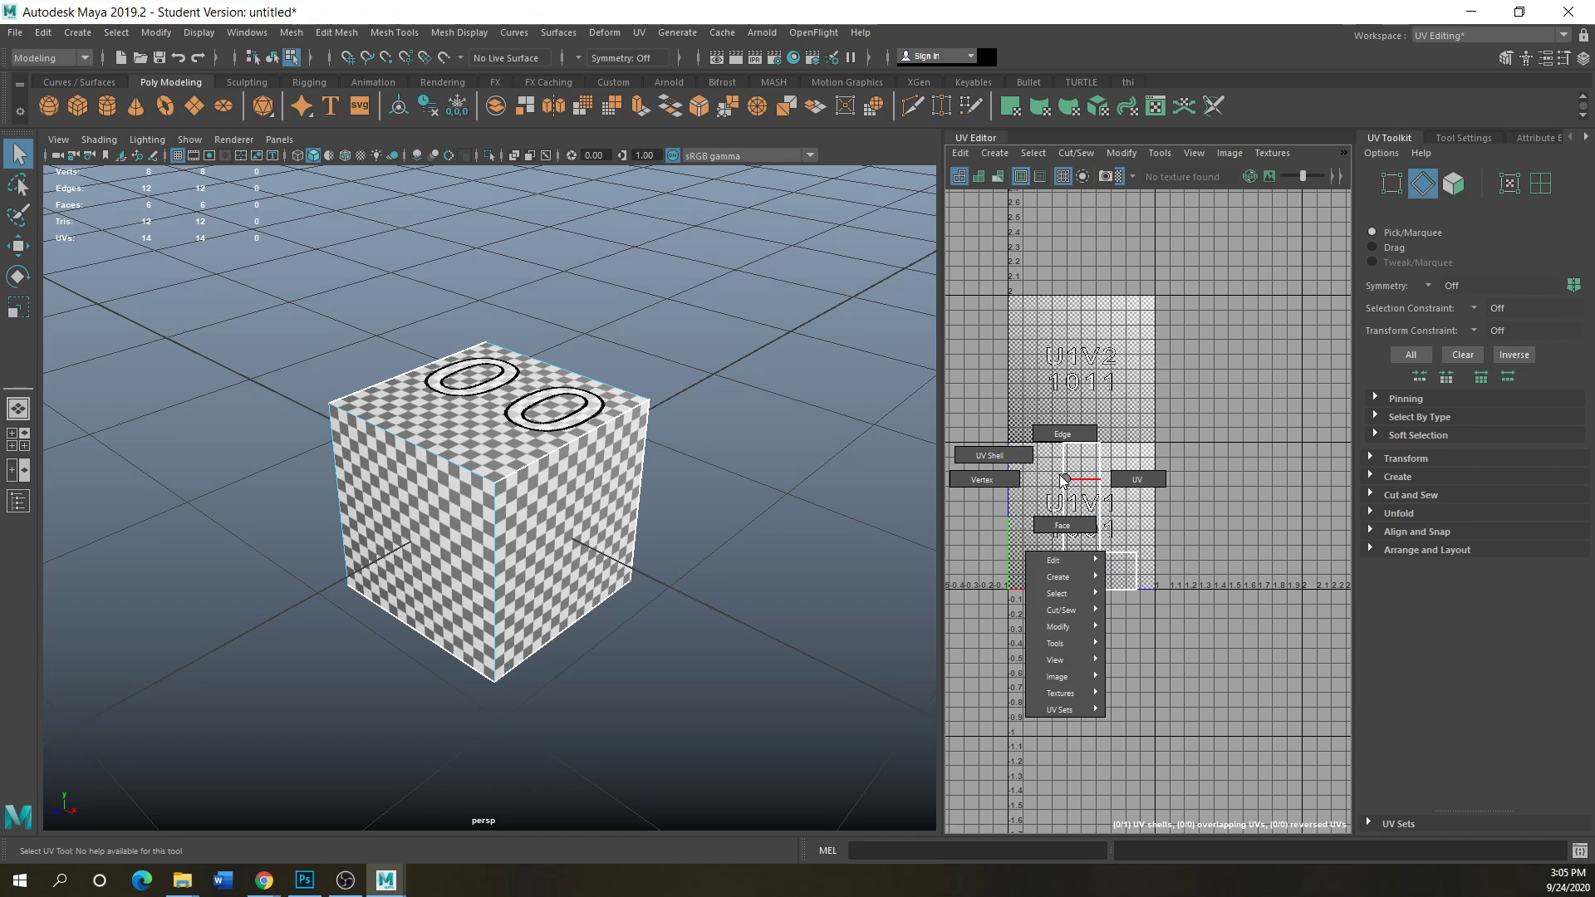
pyautogui.click(990, 455)
pyautogui.click(1072, 513)
pyautogui.click(1070, 506)
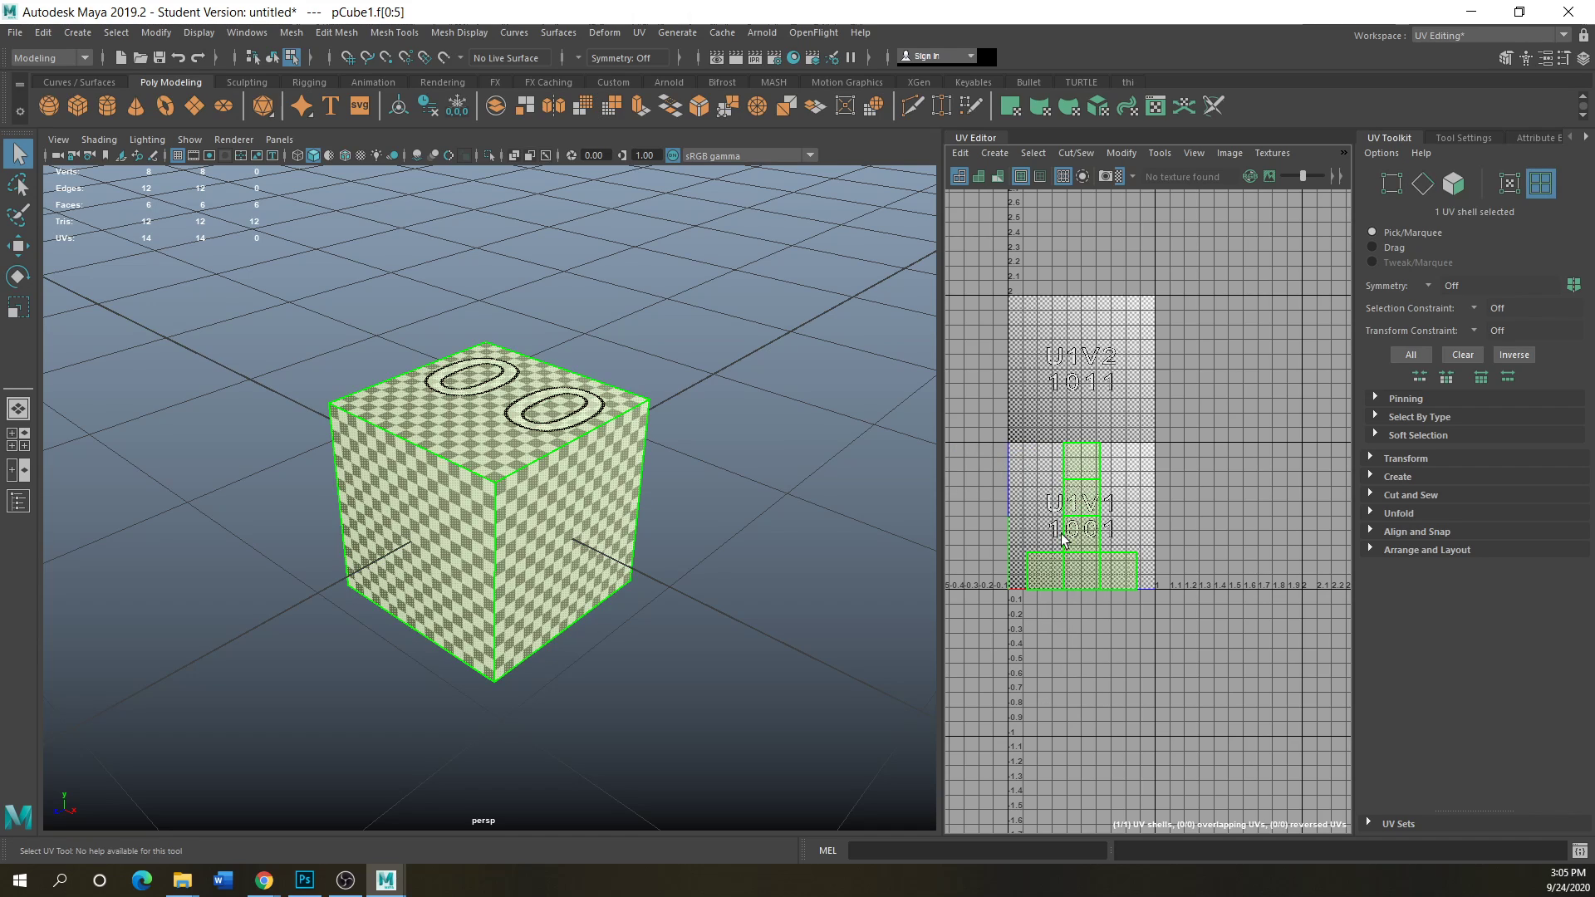
pyautogui.click(17, 245)
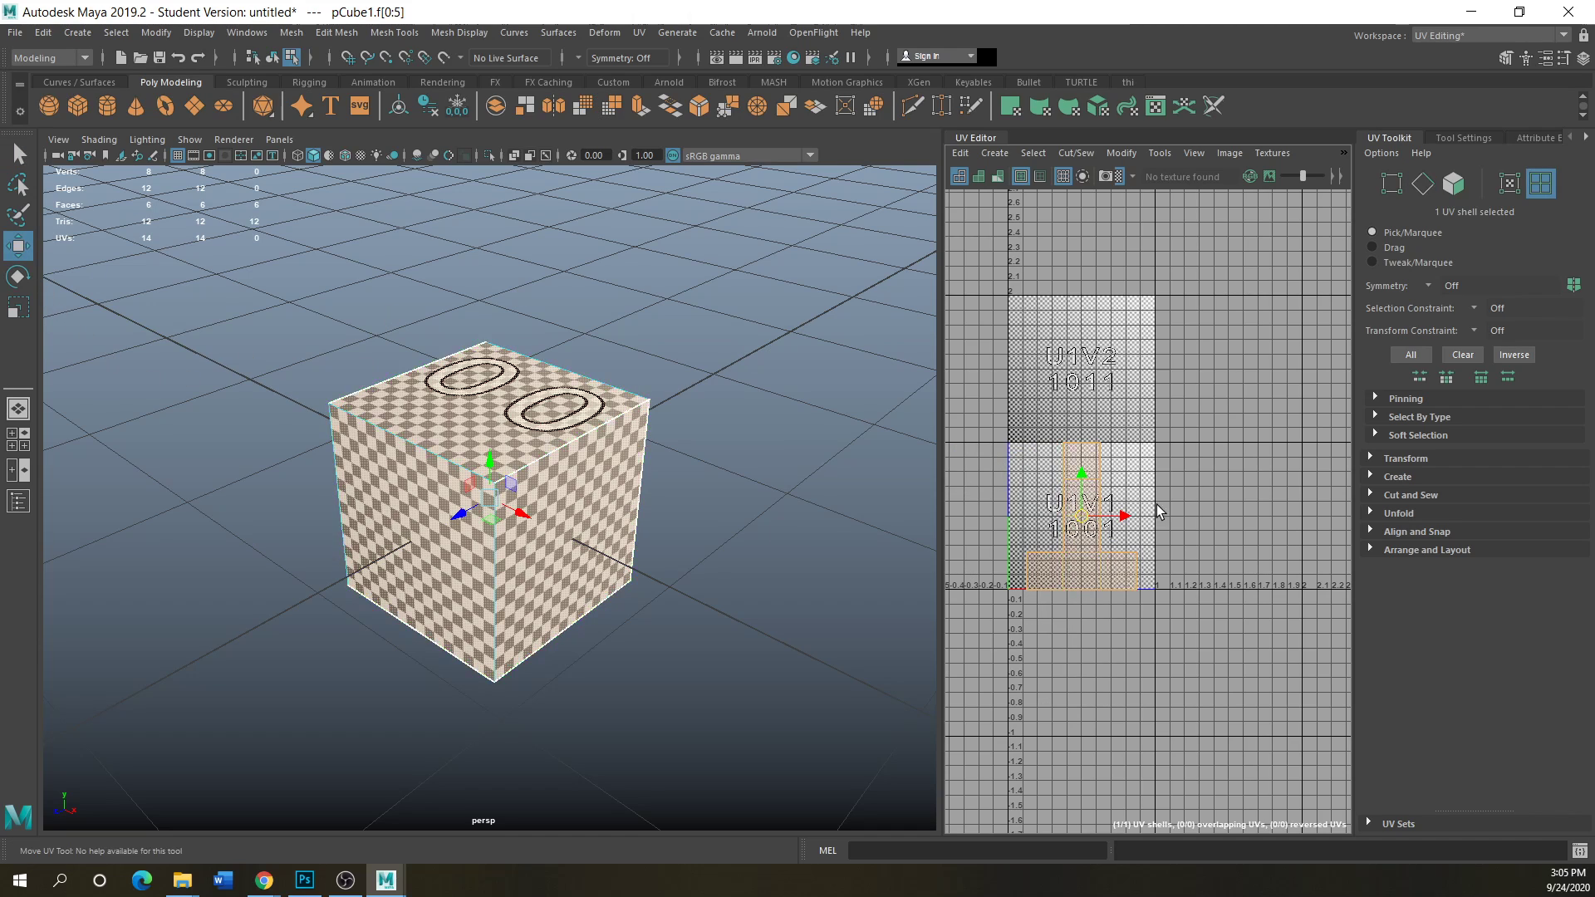
pyautogui.moveTo(1083, 483)
pyautogui.mouseDown()
pyautogui.moveTo(1080, 415)
pyautogui.moveTo(1083, 464)
pyautogui.mouseUp()
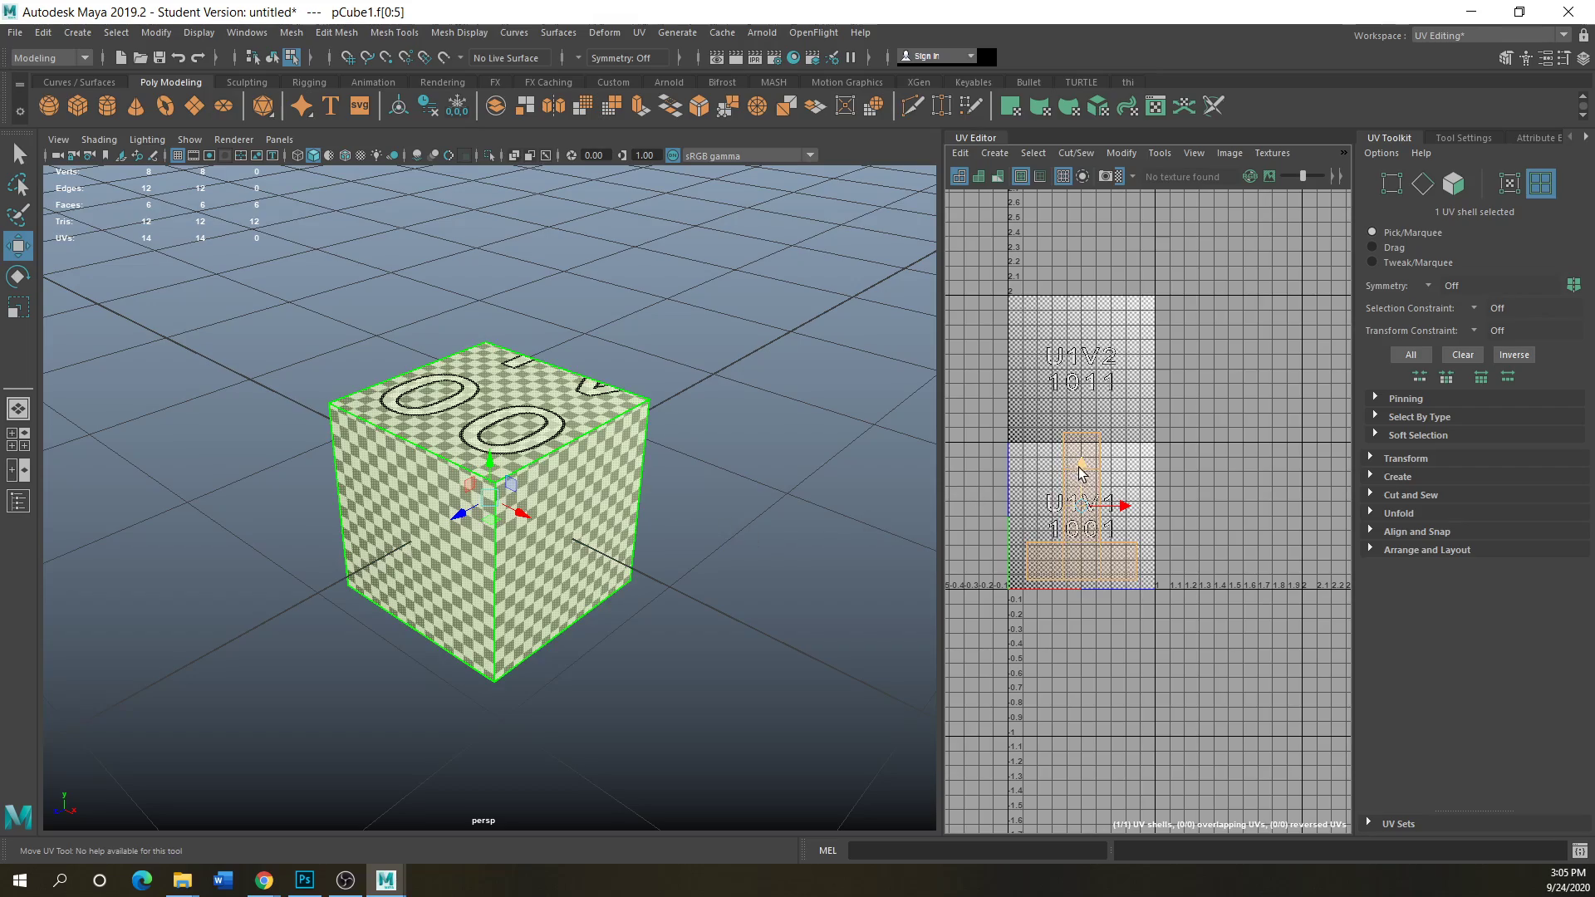
# - Try moving the cube's UV shell upward in V and scaling it down uniformly, undoing each change
pyautogui.moveTo(1082, 474)
pyautogui.mouseDown()
pyautogui.moveTo(1080, 428)
pyautogui.moveTo(1084, 499)
pyautogui.moveTo(1082, 448)
pyautogui.moveTo(1083, 466)
pyautogui.mouseUp()
pyautogui.hotkey('ctrl', 'z')
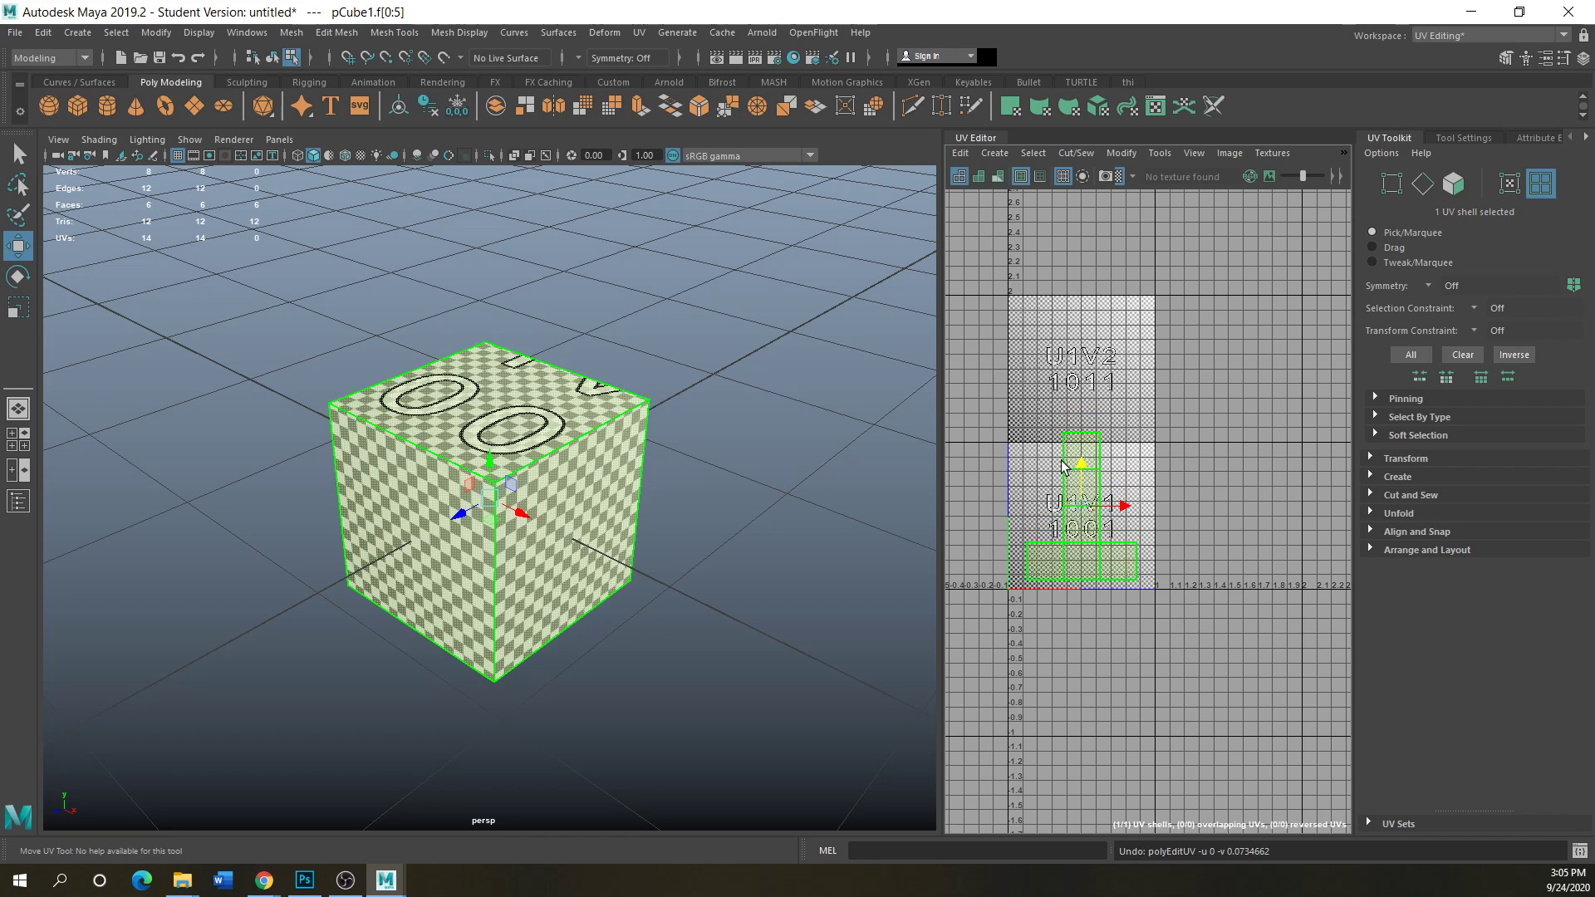
pyautogui.click(19, 308)
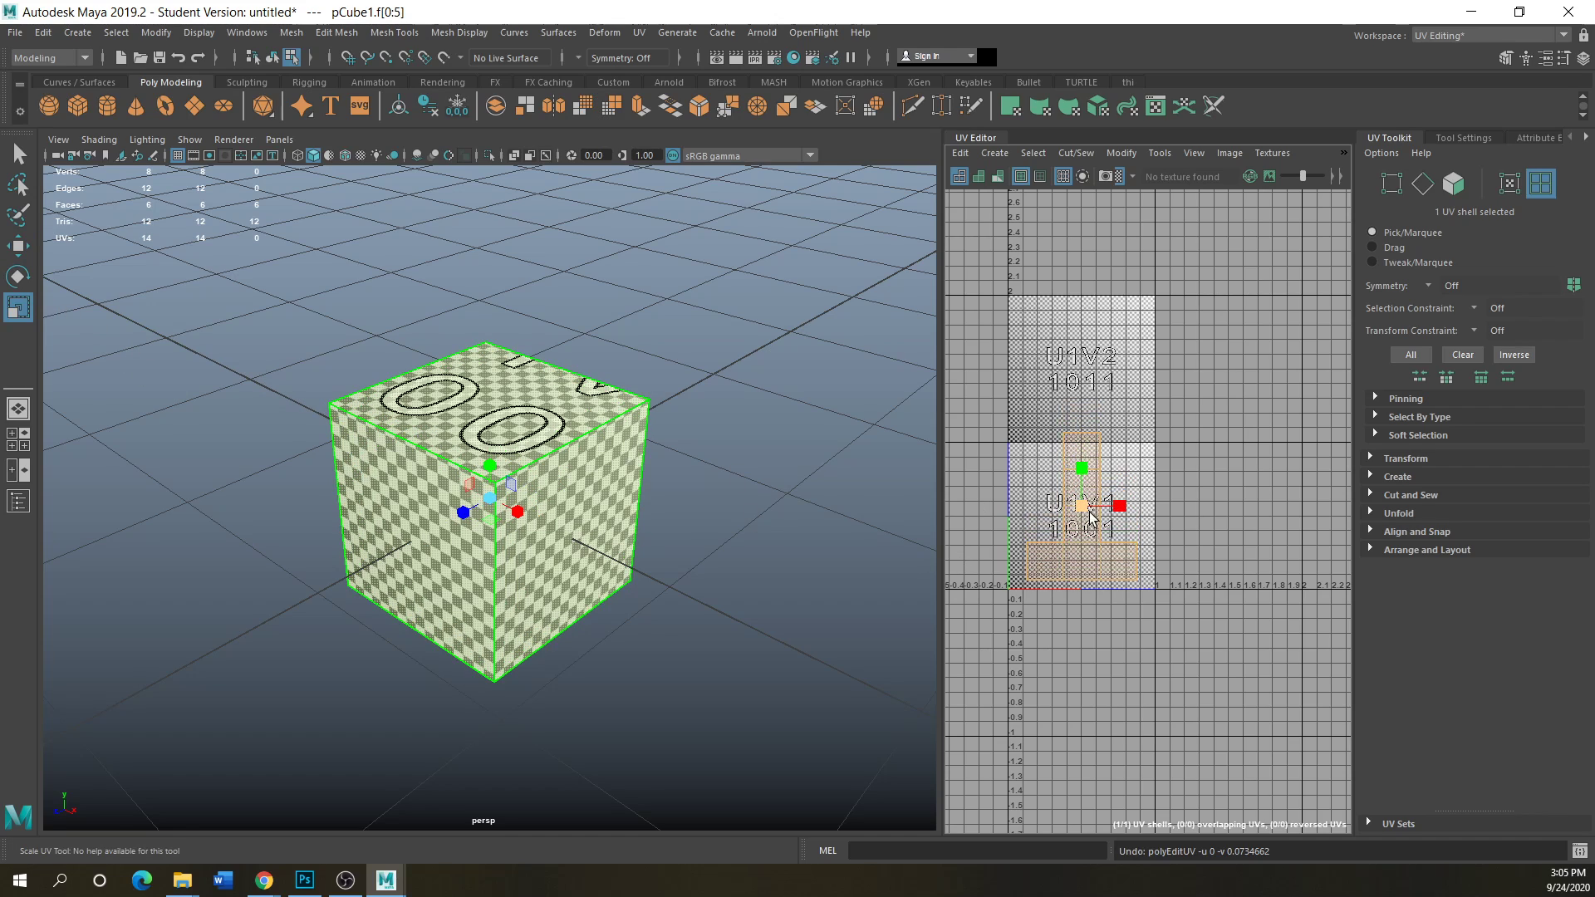
pyautogui.moveTo(1092, 517)
pyautogui.mouseDown()
pyautogui.moveTo(1164, 528)
pyautogui.moveTo(1058, 542)
pyautogui.moveTo(1085, 538)
pyautogui.mouseUp()
pyautogui.hotkey('ctrl', 'z')
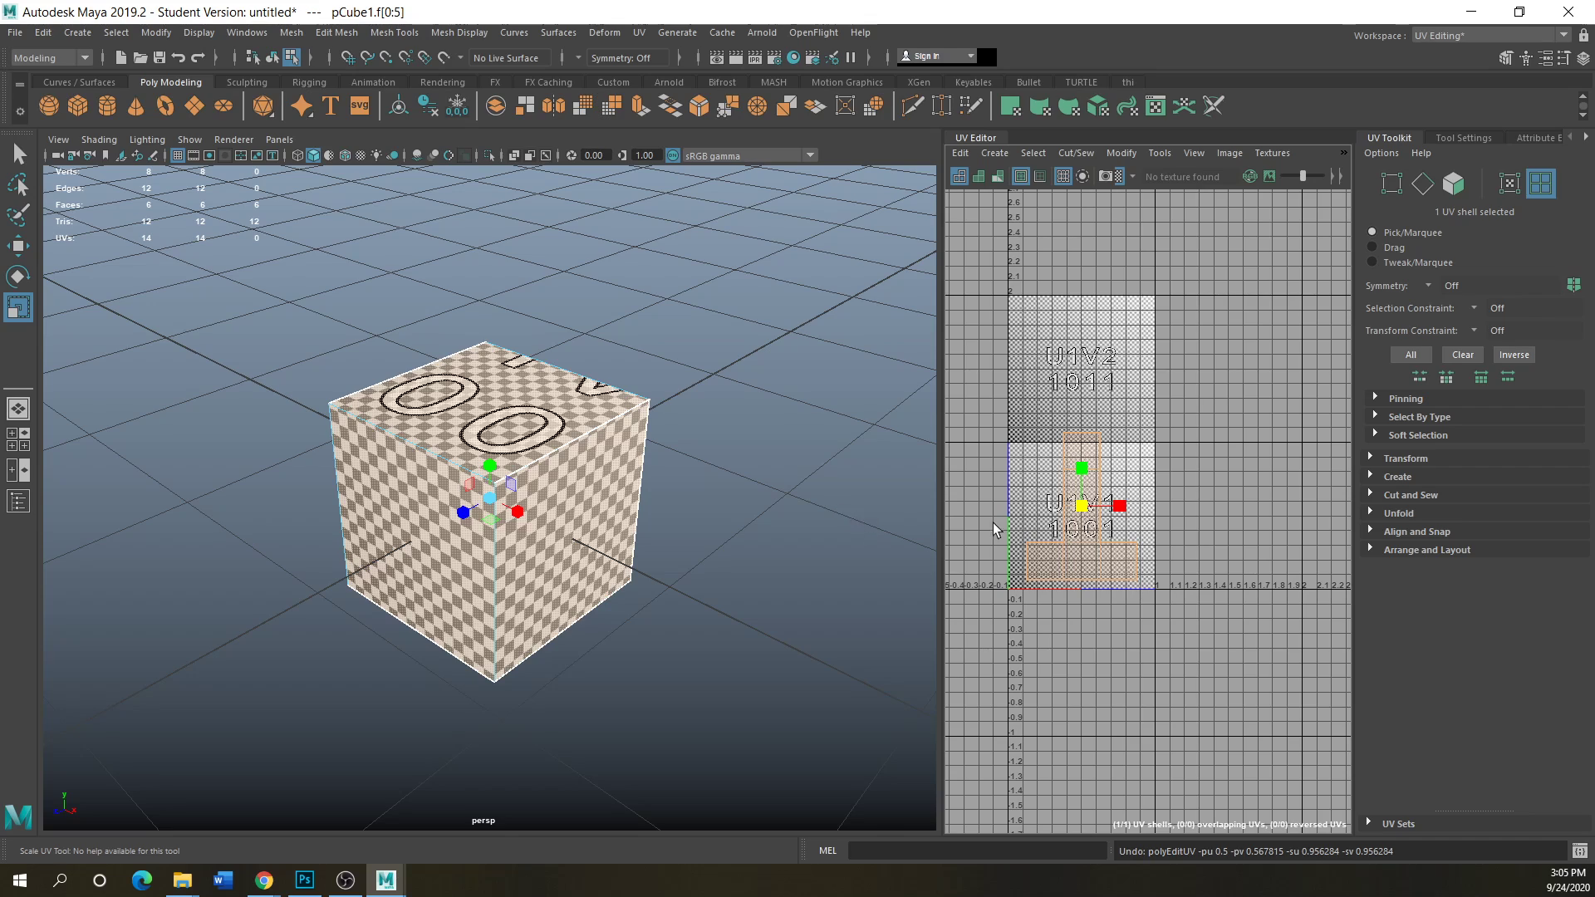
# - Undo the UV shell's earlier upward move and turn off the checker map
pyautogui.rightClick(1066, 488)
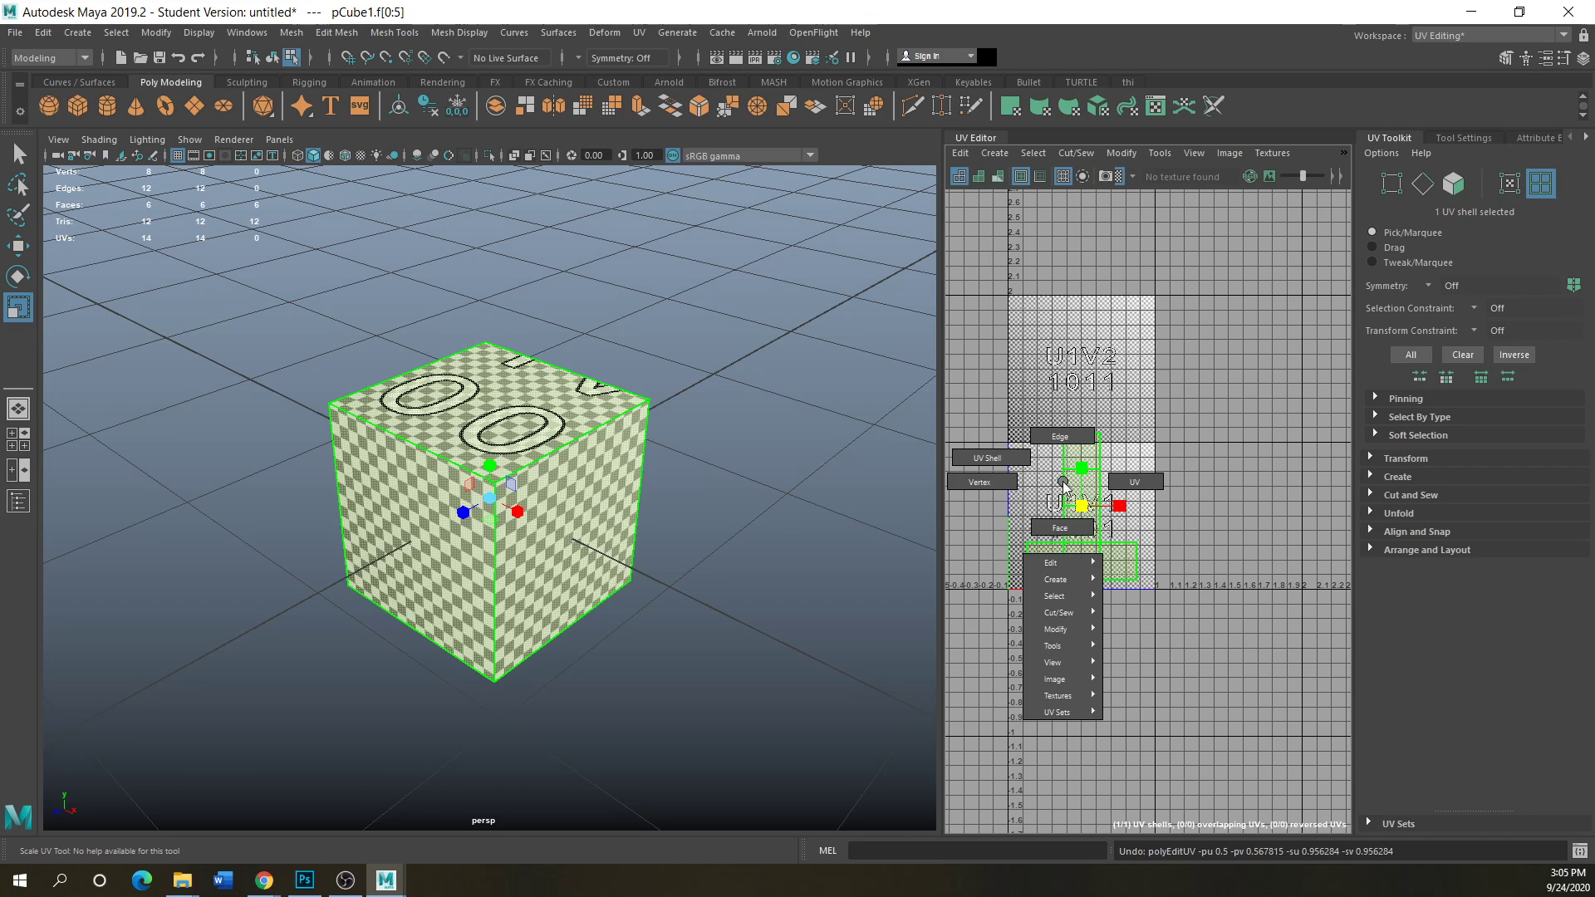
pyautogui.hotkey('ctrl', 'z')
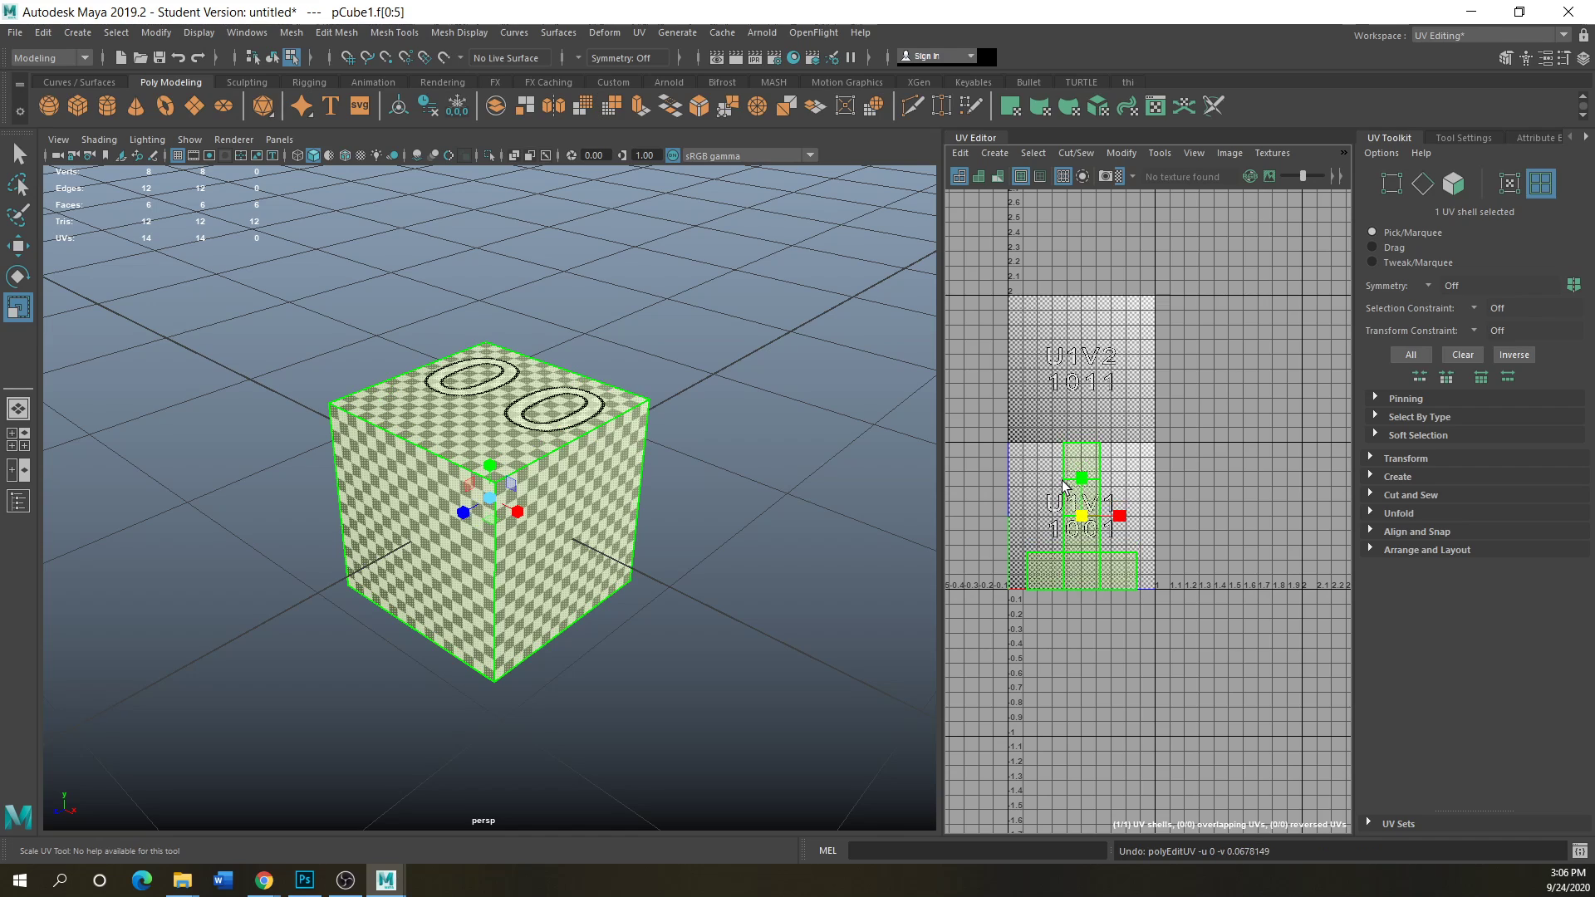
pyautogui.click(1119, 176)
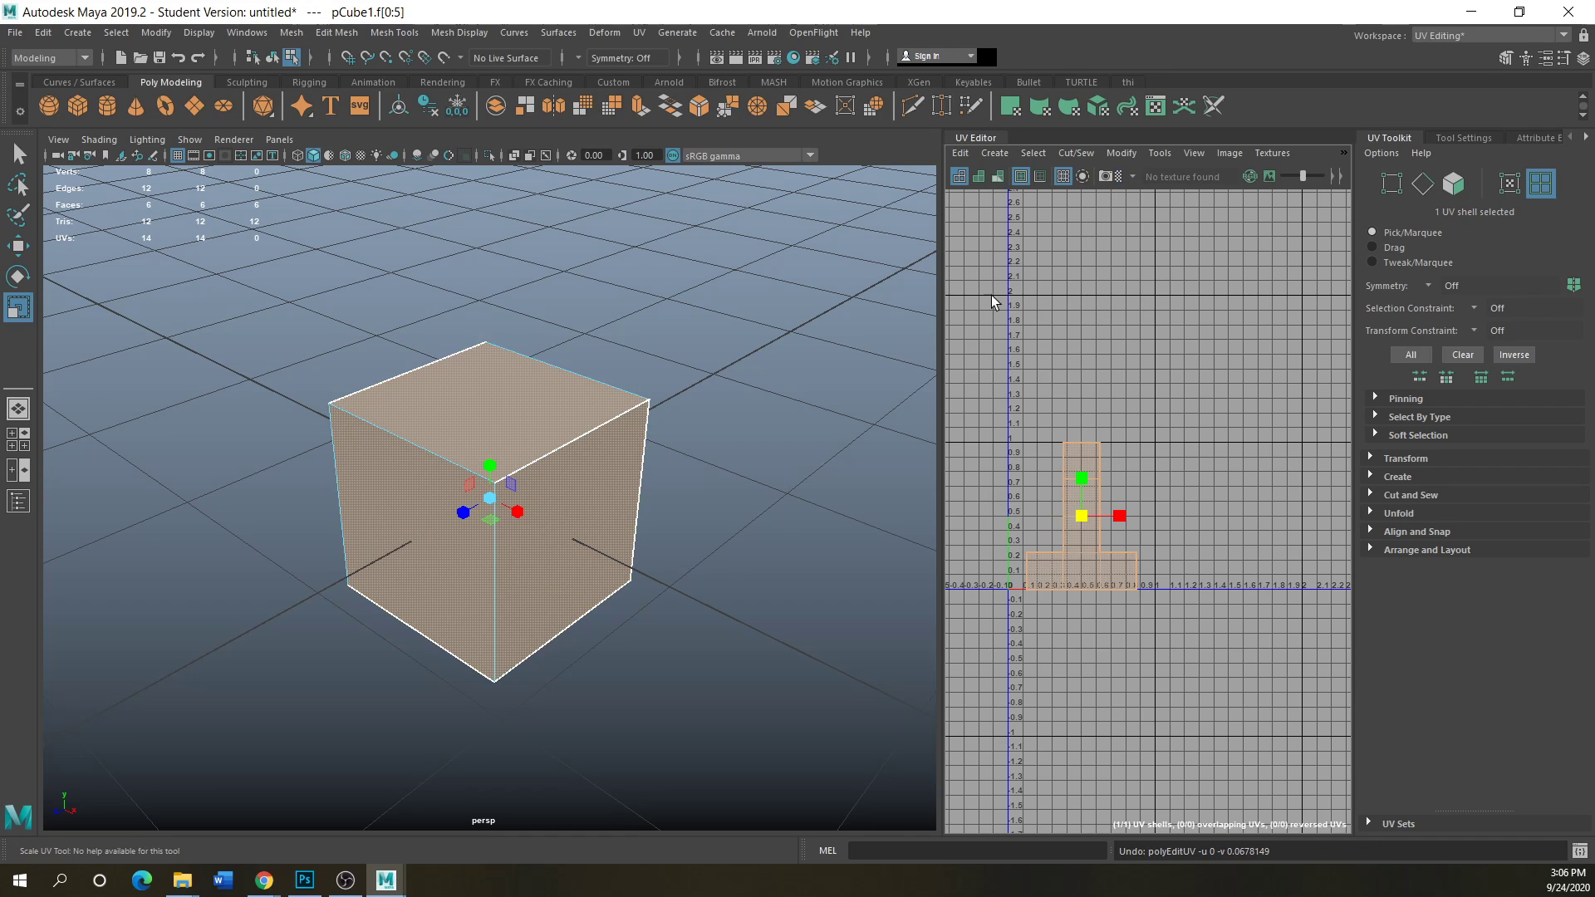
# - In Edge mode, select the UV edge joining the T-shaped shell's right-hand square to its centre column and cut it
pyautogui.moveTo(1102, 575); pyautogui.dragTo(1102, 532, button='right')
pyautogui.scroll(2, 1158, 695)
pyautogui.scroll(-2, 1107, 526)
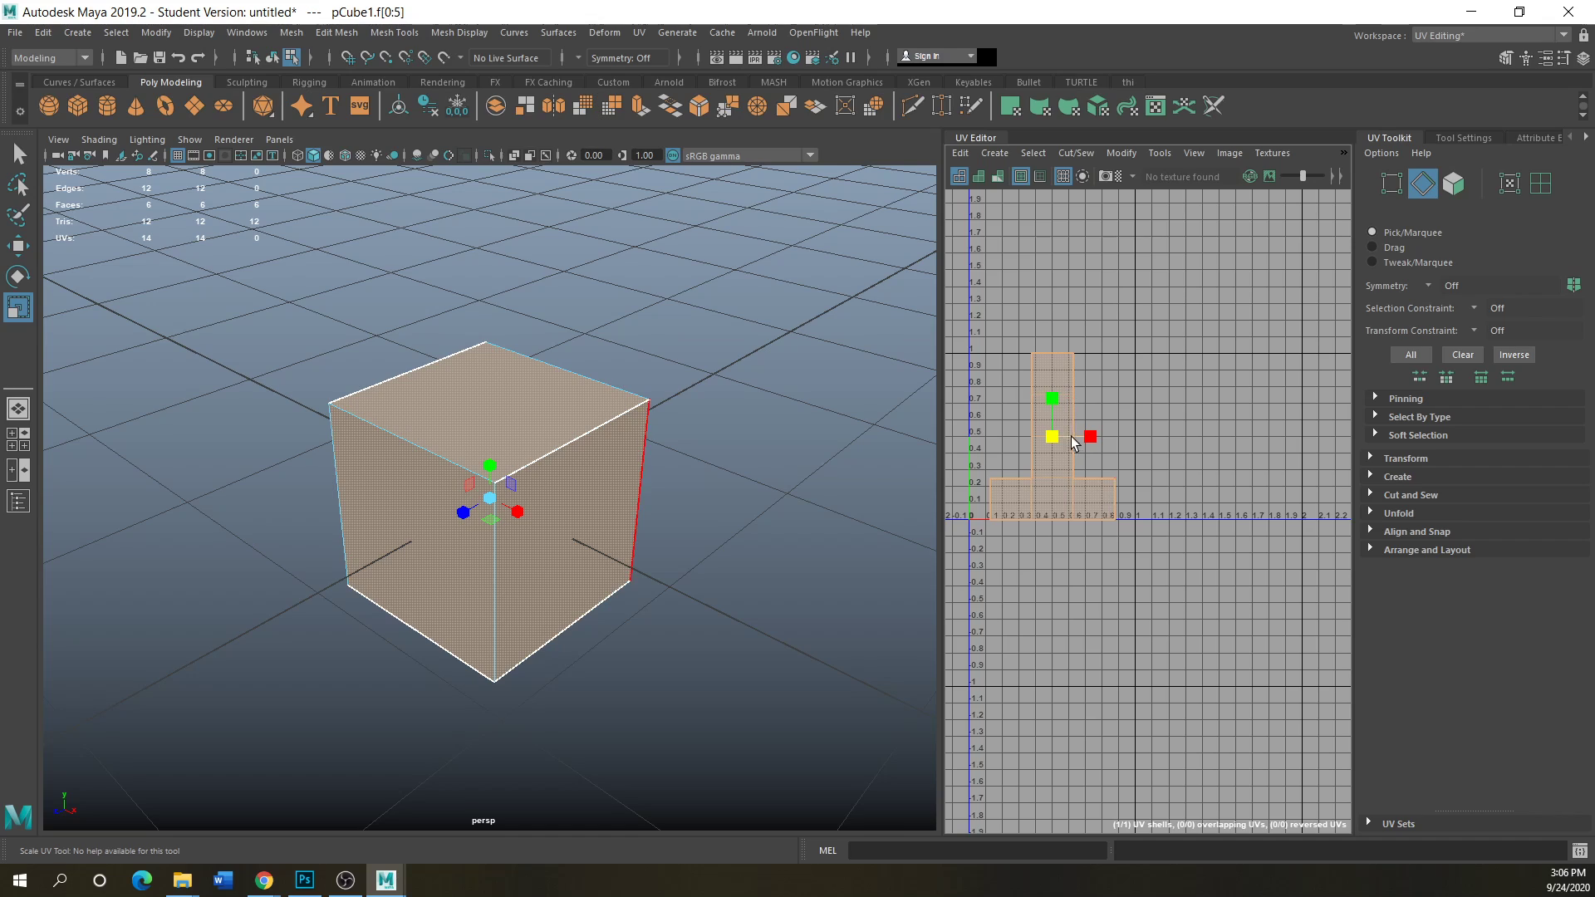
pyautogui.moveTo(1048, 441); pyautogui.dragTo(1042, 407, button='right')
pyautogui.scroll(3, 1067, 475)
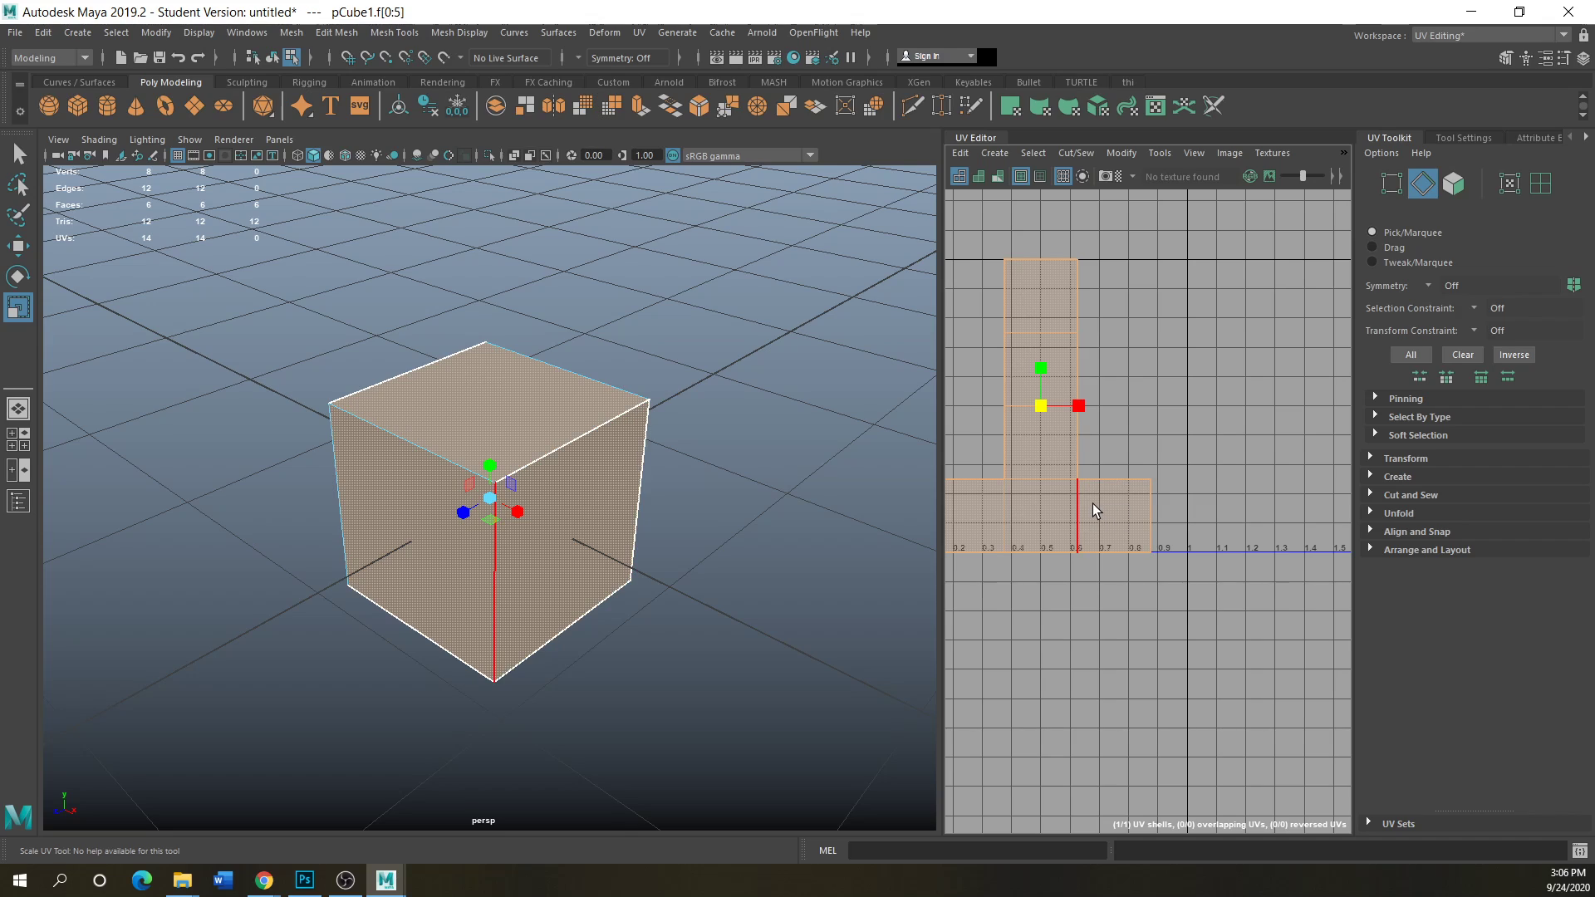
pyautogui.moveTo(1094, 503); pyautogui.dragTo(1104, 522, button='right')
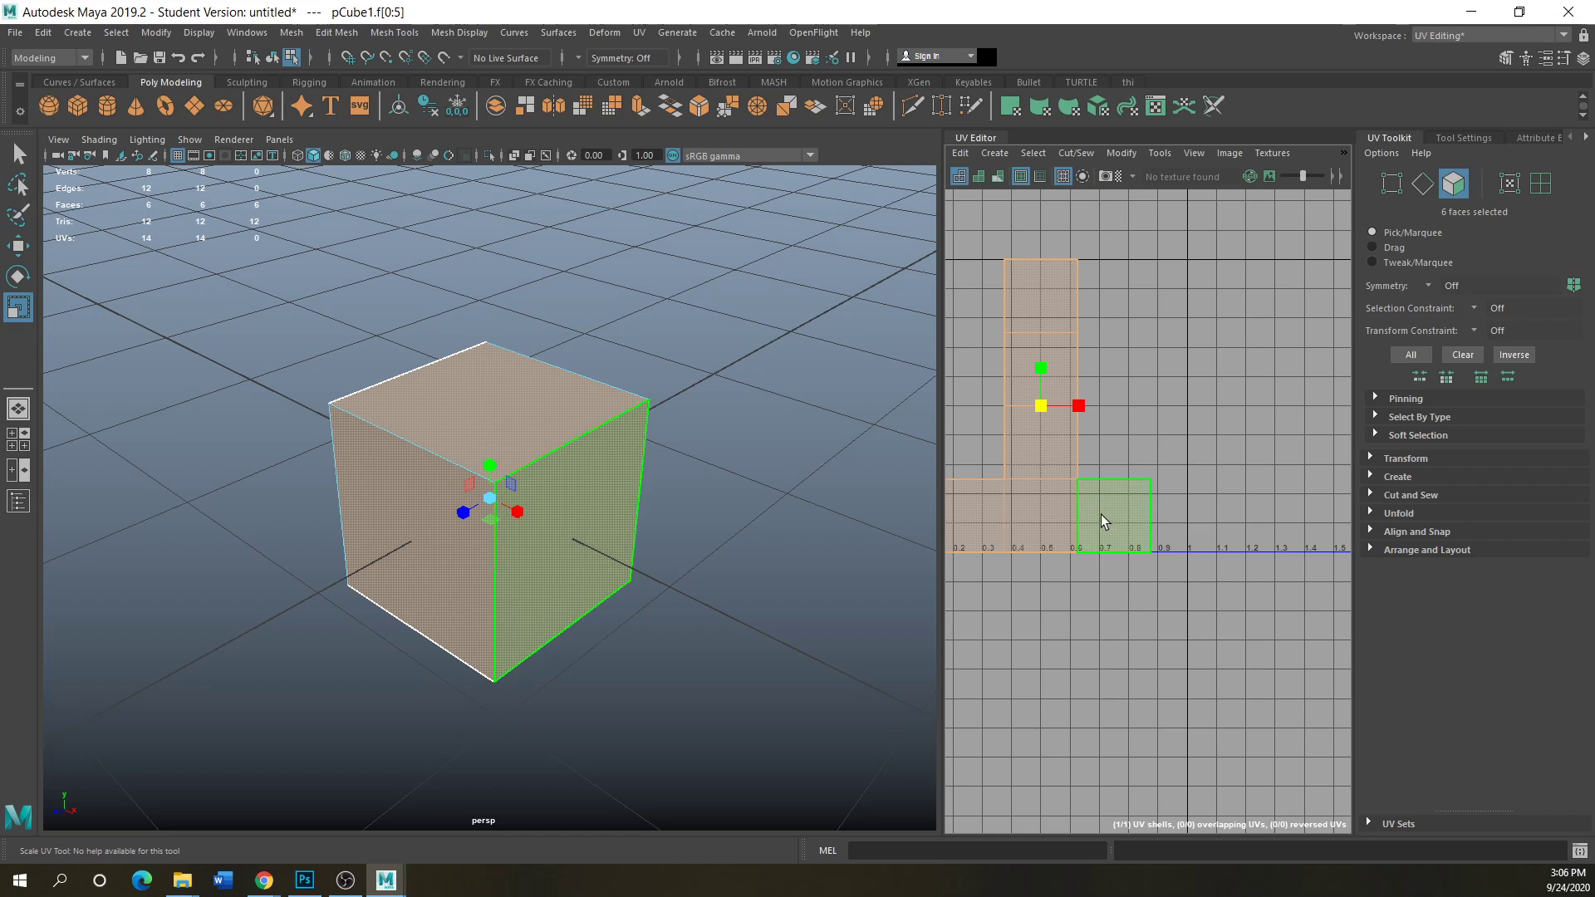
pyautogui.moveTo(1097, 504); pyautogui.dragTo(1050, 481, button='right')
pyautogui.click(1078, 513)
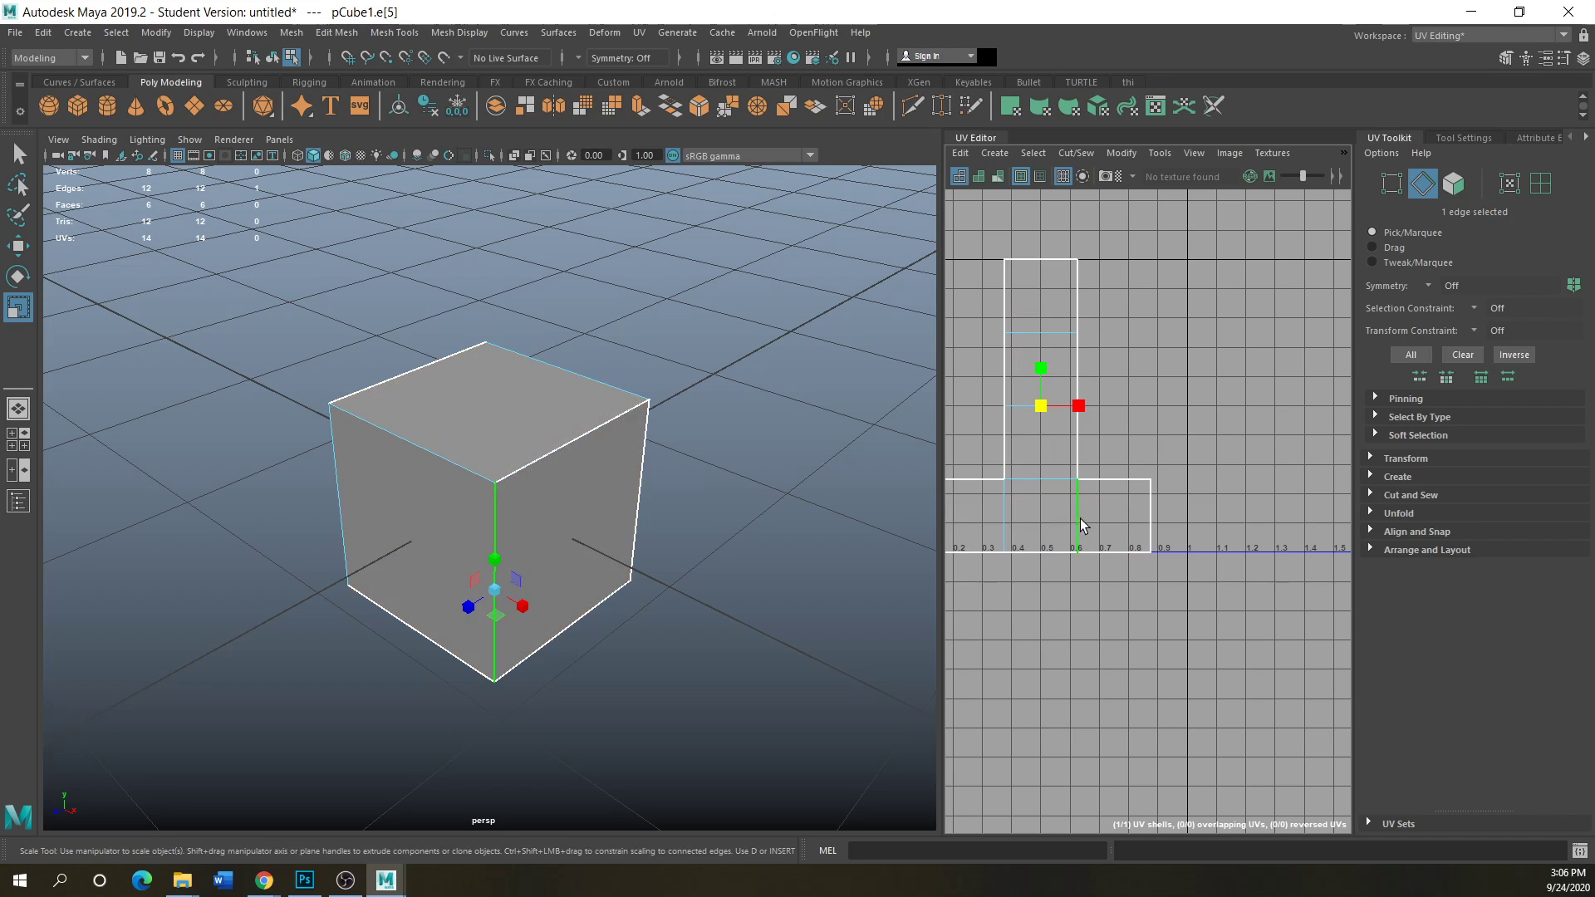
pyautogui.click(1063, 155)
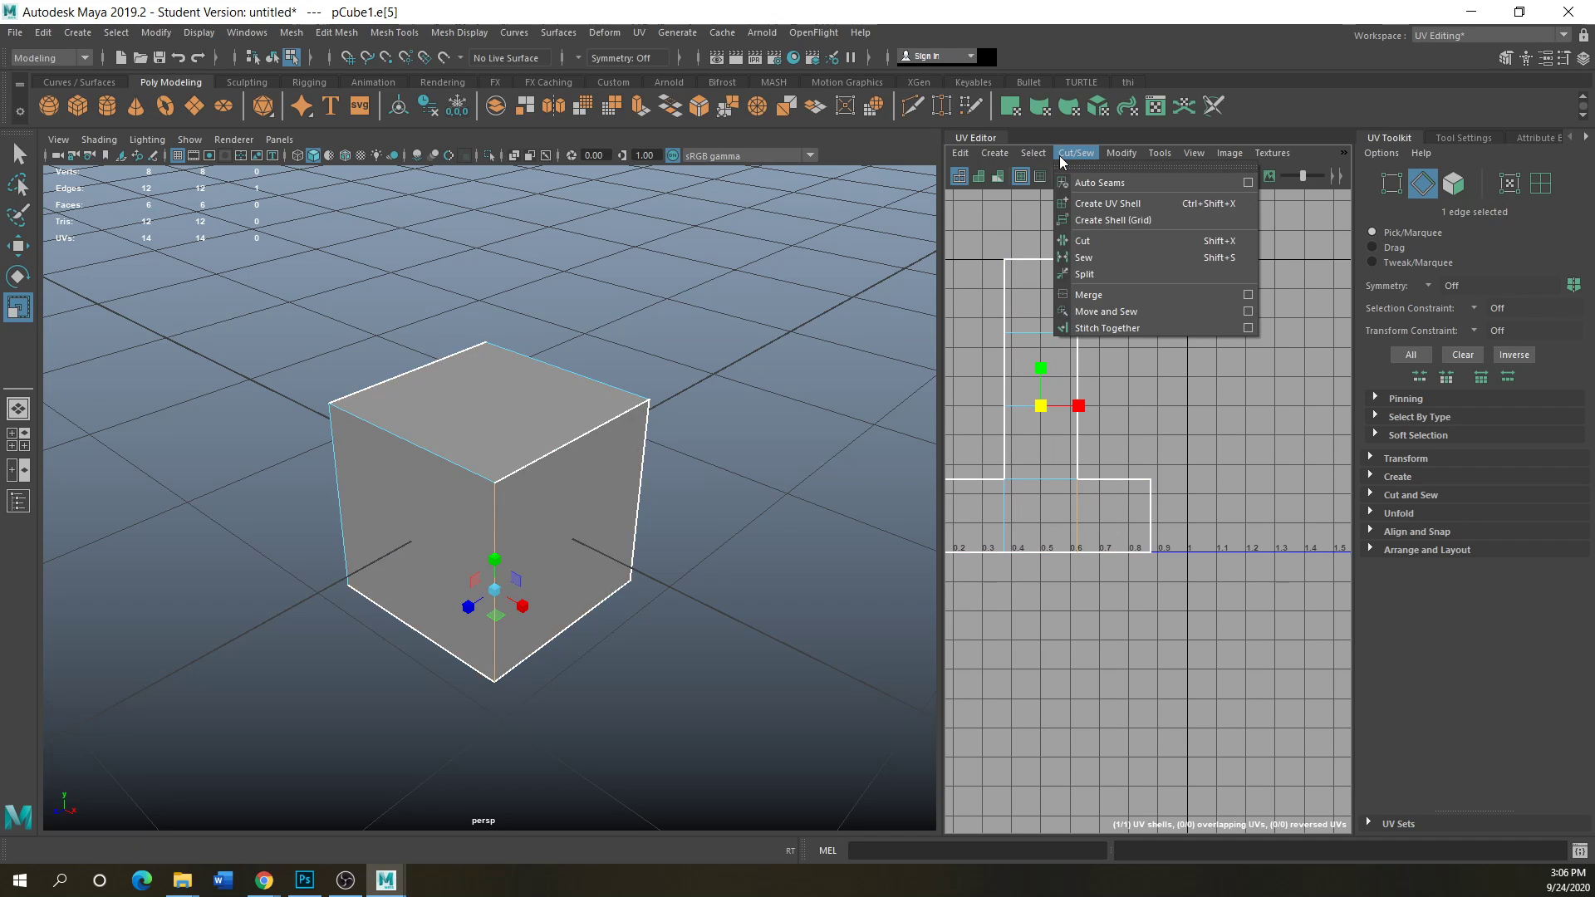
pyautogui.click(1096, 240)
# - Select the detached square in UV Shell mode and move it up and to the right, away from the main shell
pyautogui.moveTo(1093, 516); pyautogui.dragTo(1048, 502, button='right')
pyautogui.click(1101, 511)
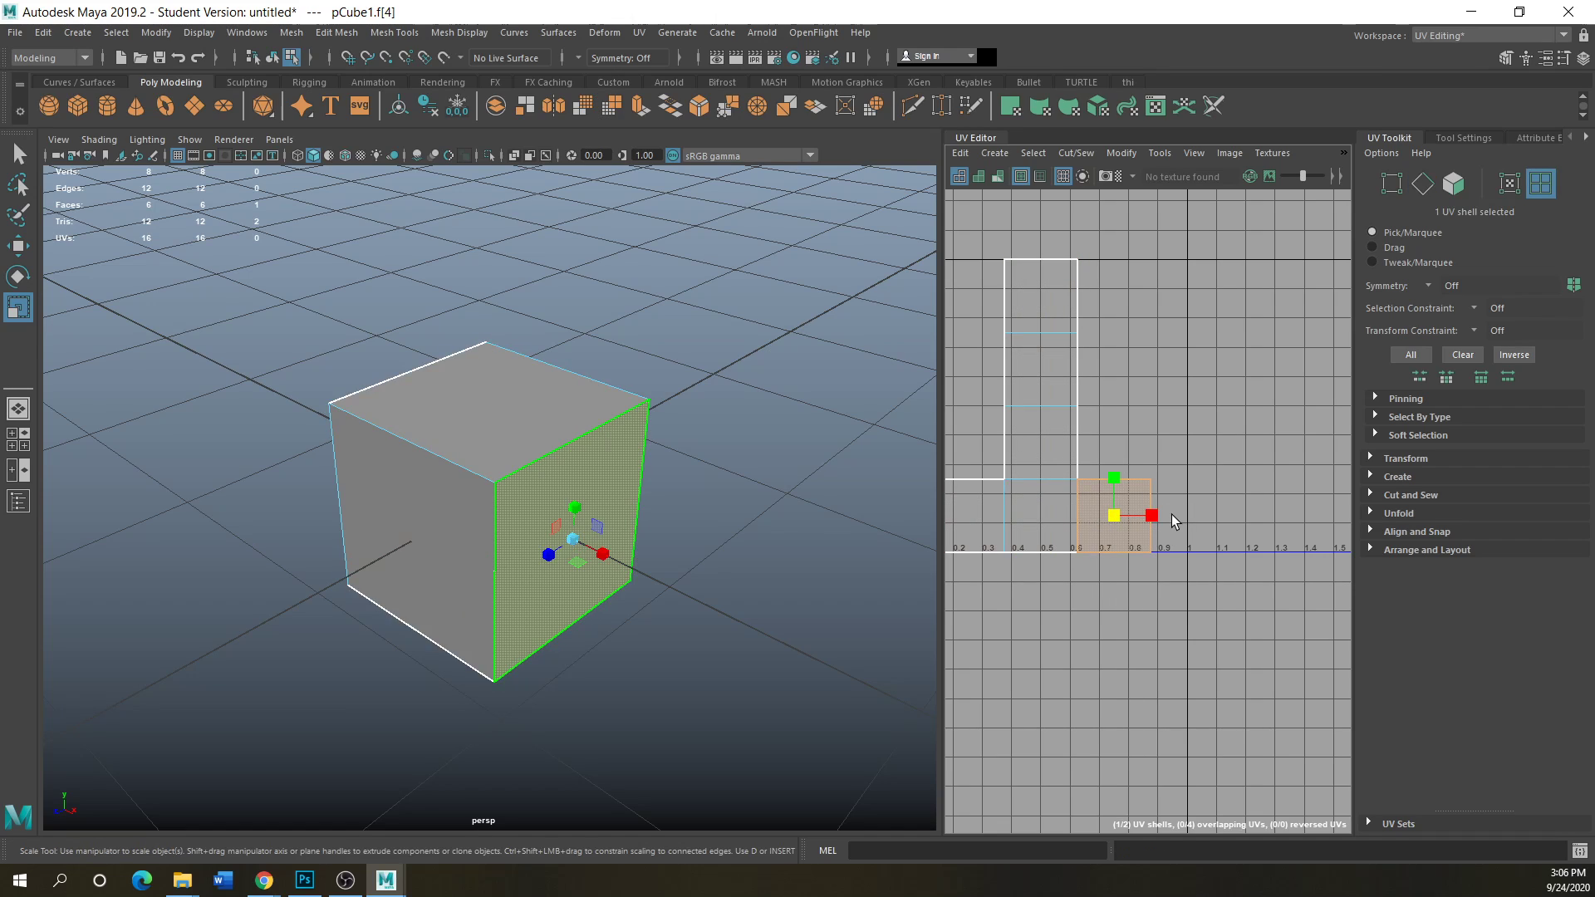
pyautogui.click(19, 246)
pyautogui.moveTo(1150, 515); pyautogui.dragTo(1221, 402)
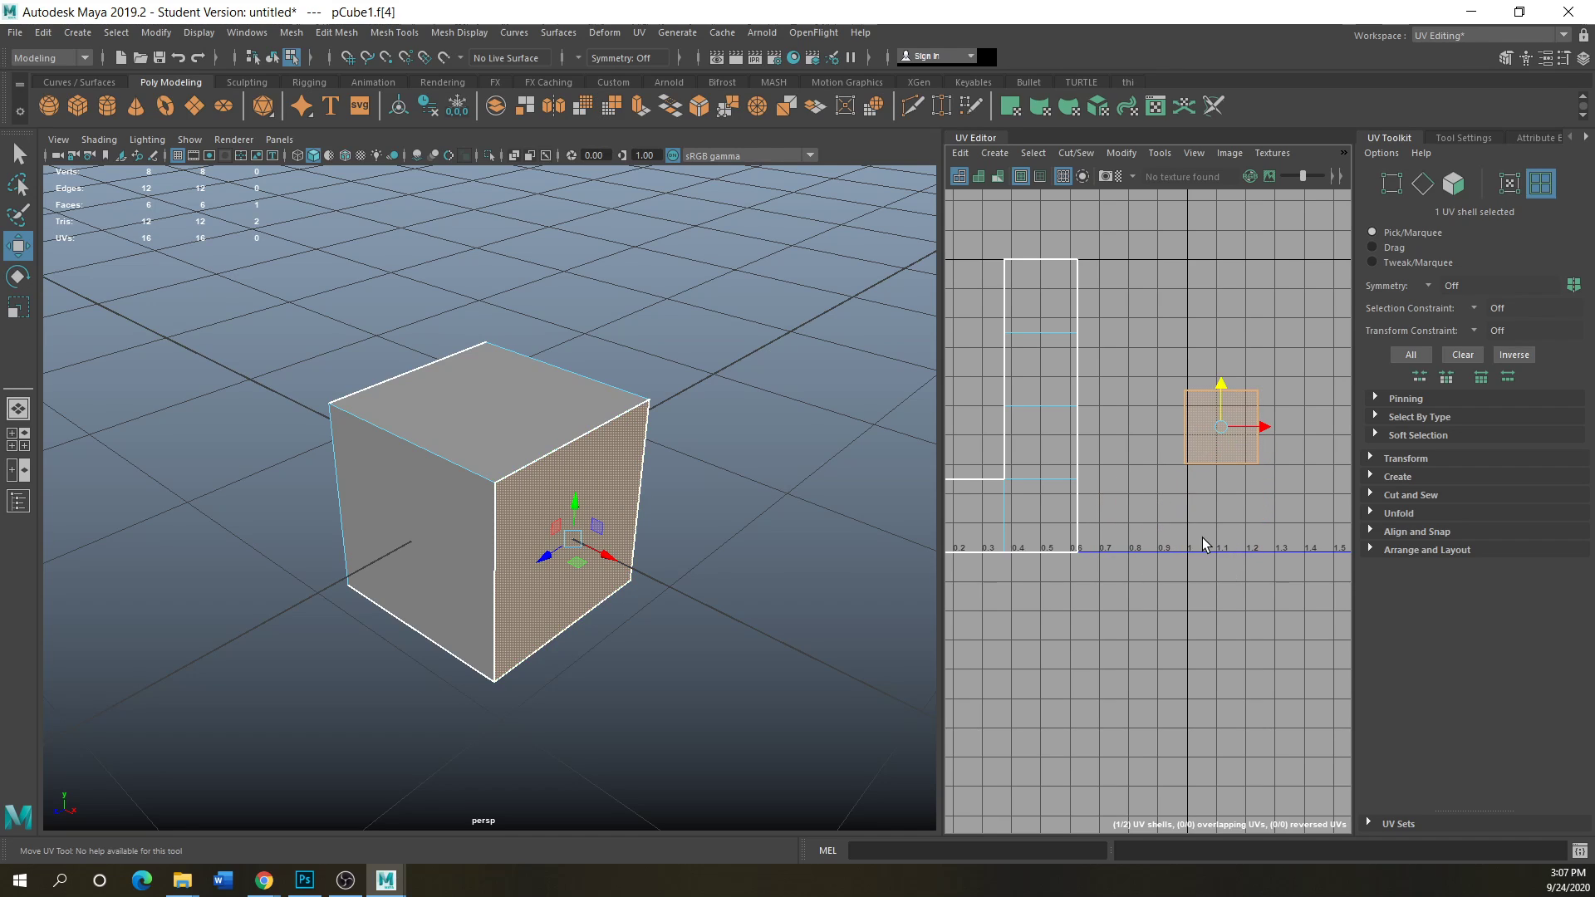
# - Select the larger L-shaped UV shell and move it straight up in V, above the 0–1 tile
pyautogui.scroll(-2, 1146, 478)
pyautogui.click(1069, 401)
pyautogui.scroll(-2, 1005, 528)
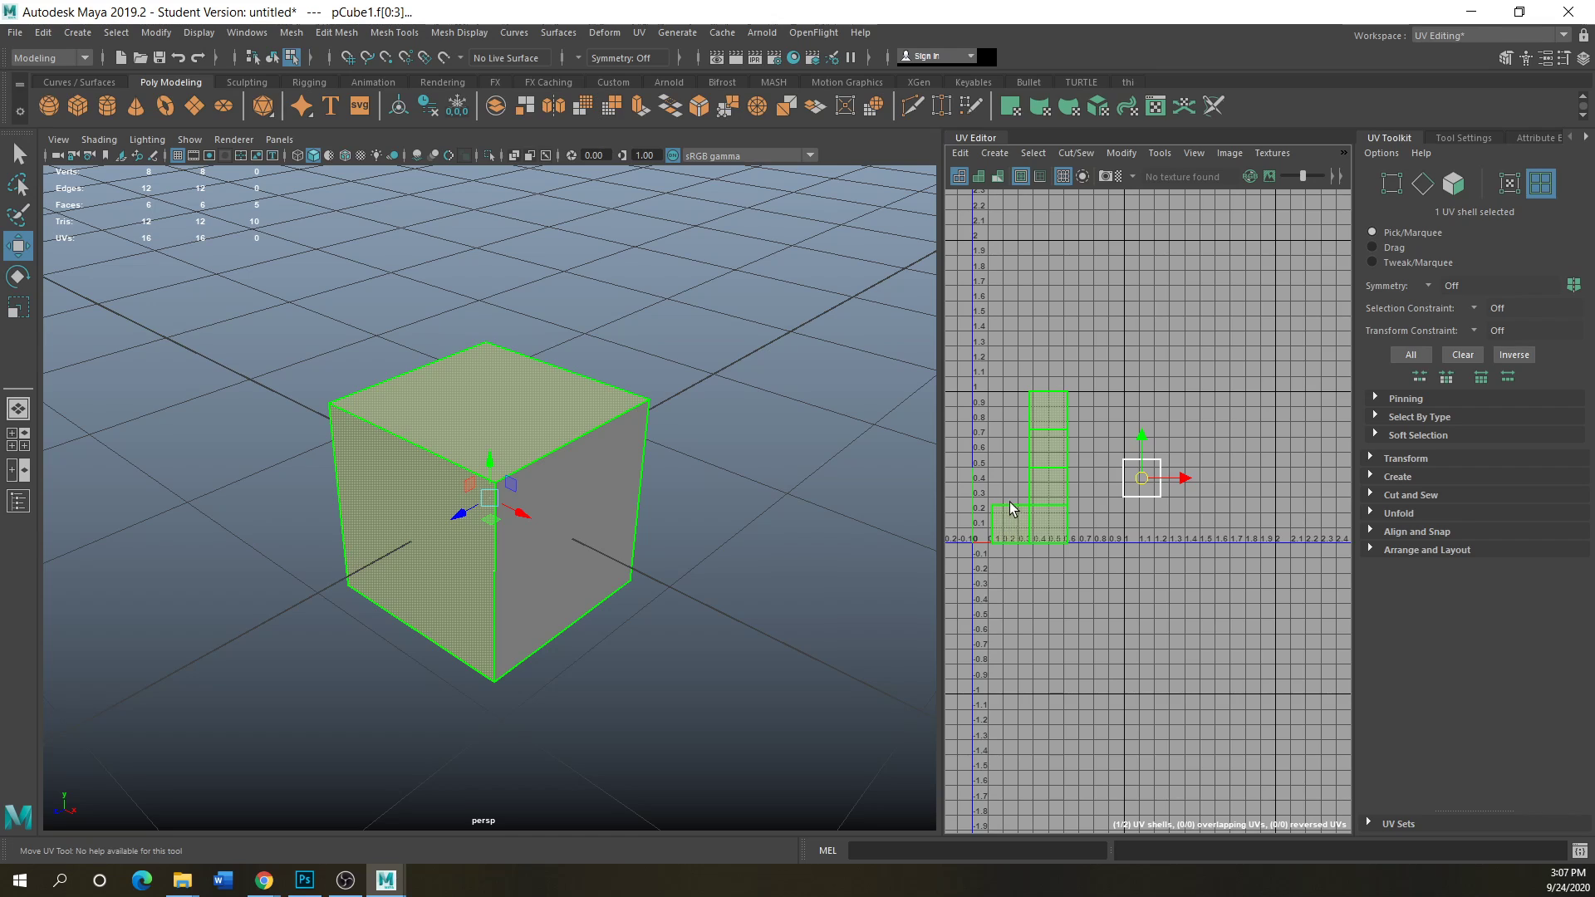
pyautogui.scroll(-1, 1013, 510)
pyautogui.press('w')
pyautogui.moveTo(1041, 492); pyautogui.dragTo(992, 470, button='right')
pyautogui.click(1028, 491)
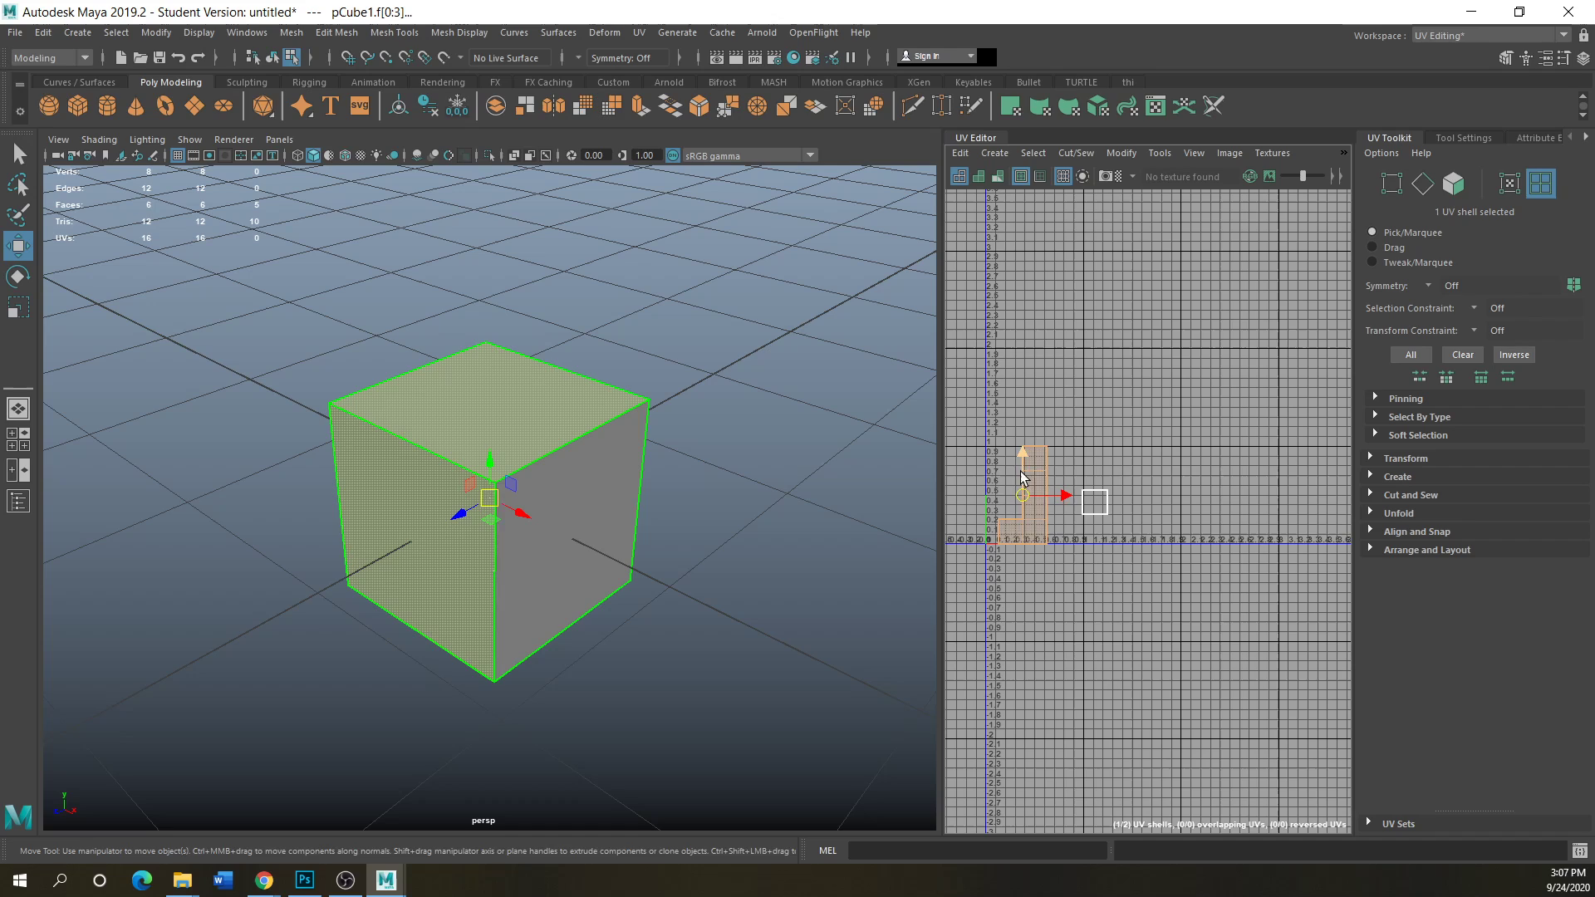
pyautogui.moveTo(1021, 472); pyautogui.dragTo(1020, 308)
# - Select the small square UV shell and move it left in U into the 0–1 tile
pyautogui.click(1106, 508)
pyautogui.scroll(2, 1104, 507)
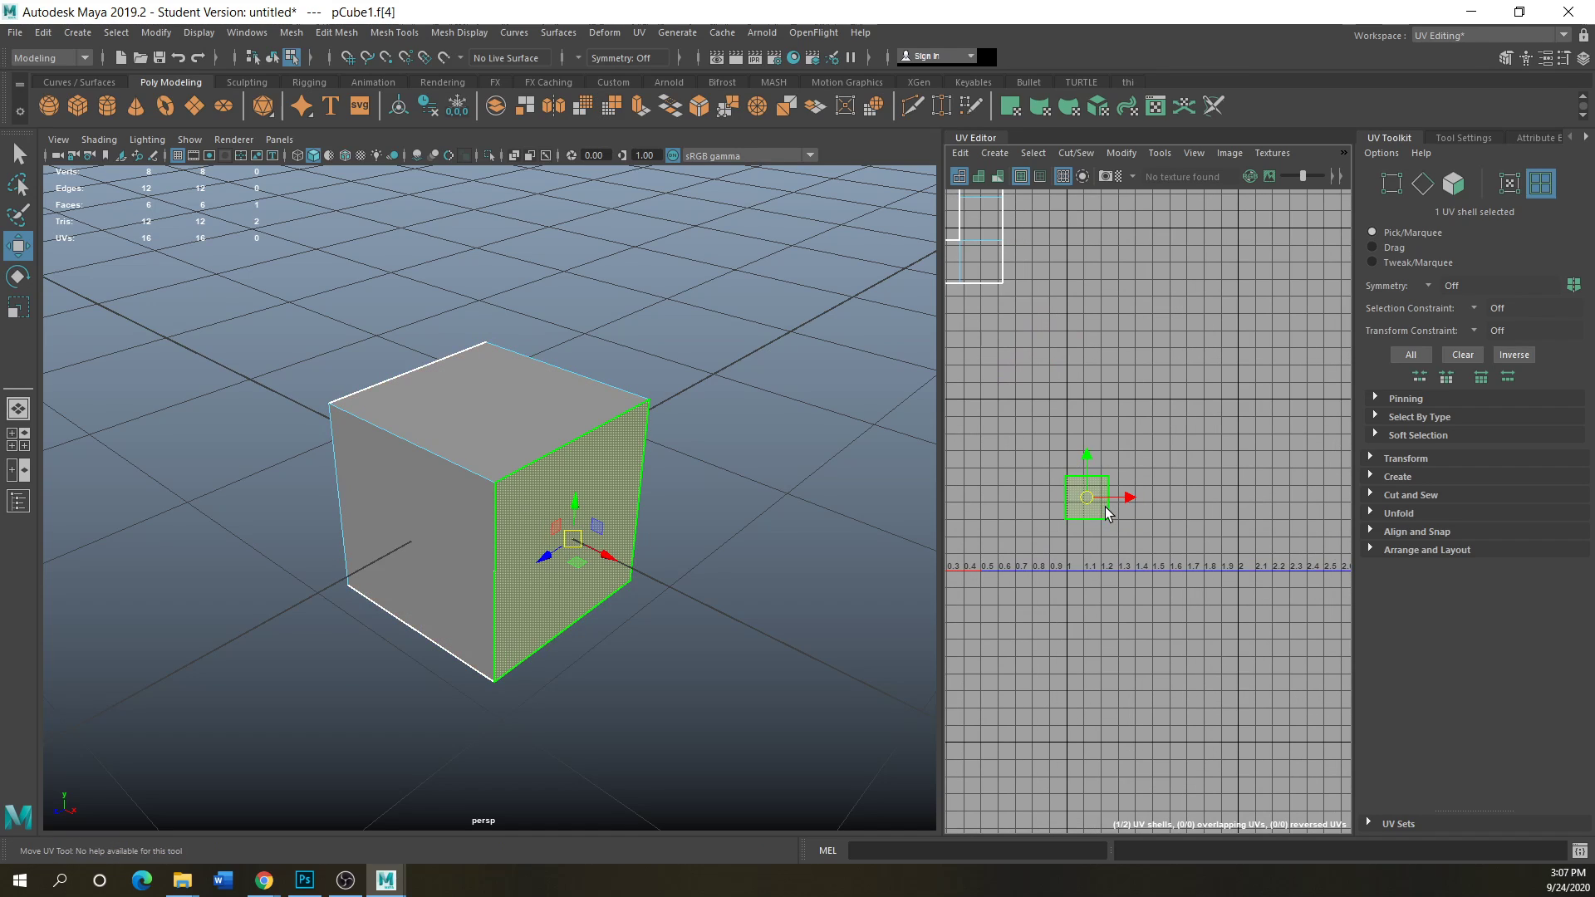
pyautogui.scroll(-2, 1044, 512)
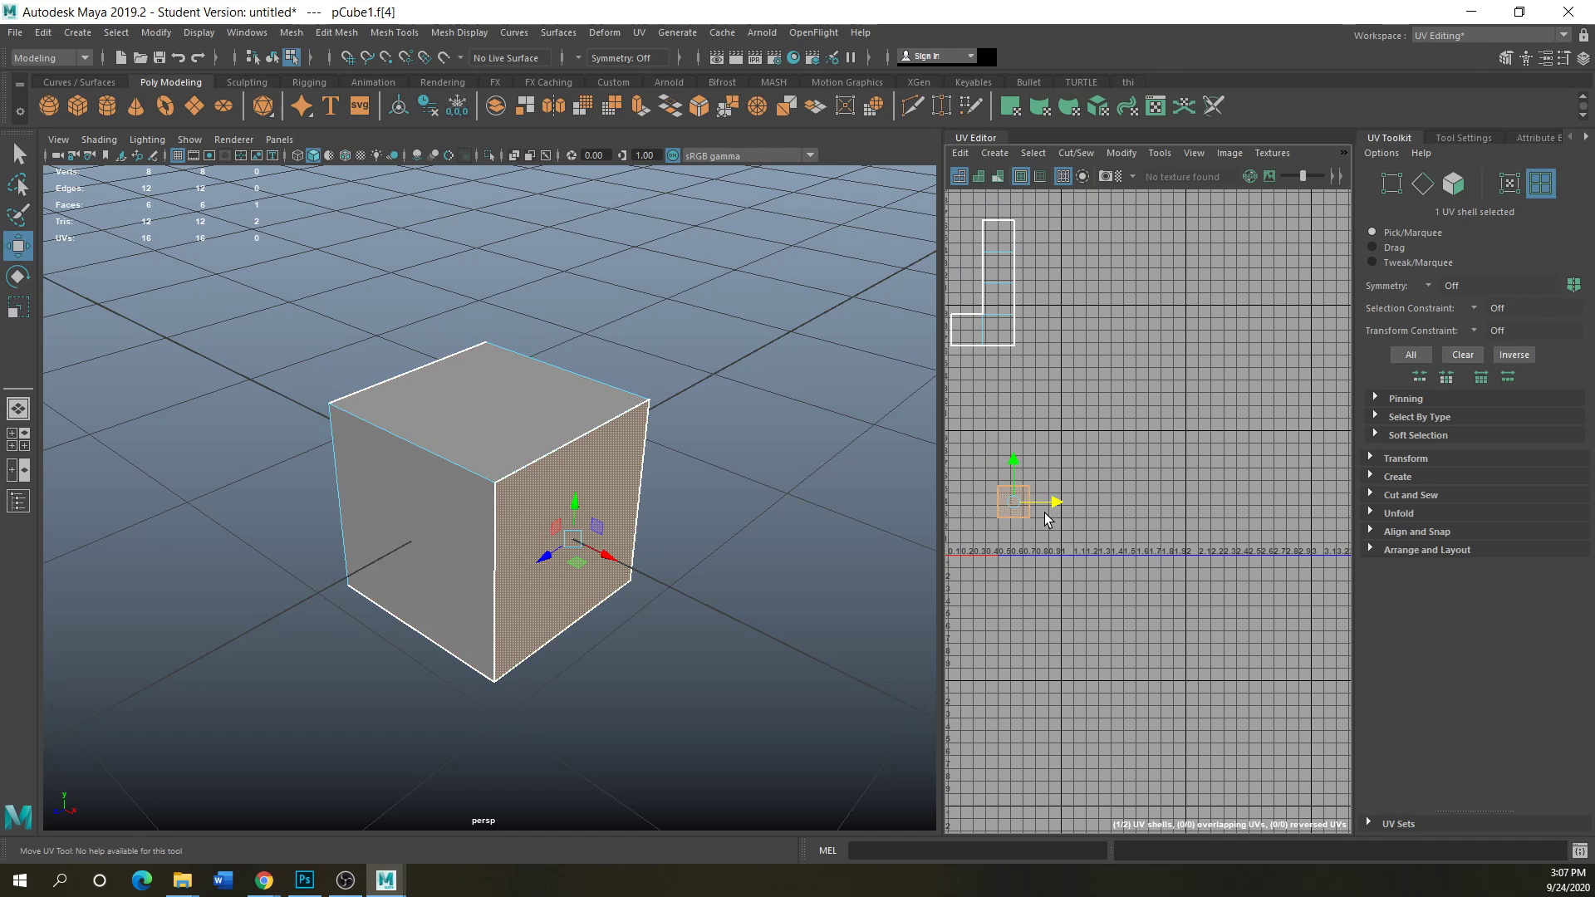
# - Widen the UV Editor beside the viewport and fit both UV shells in its view
pyautogui.moveTo(937, 528); pyautogui.dragTo(887, 527)
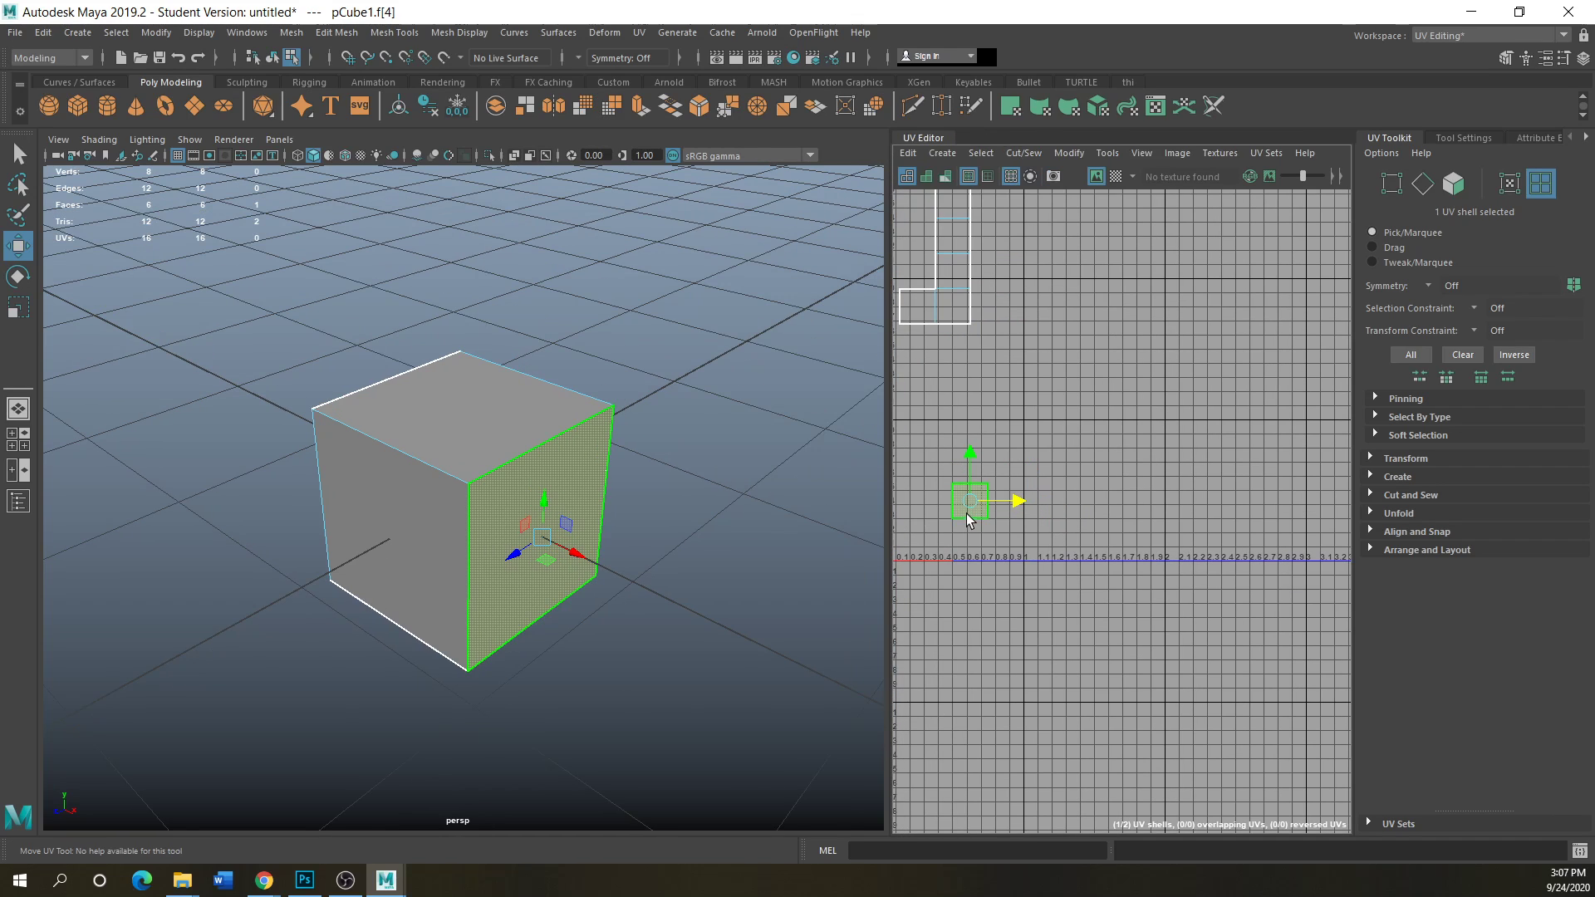
pyautogui.scroll(-1, 971, 508)
pyautogui.scroll(-1, 972, 519)
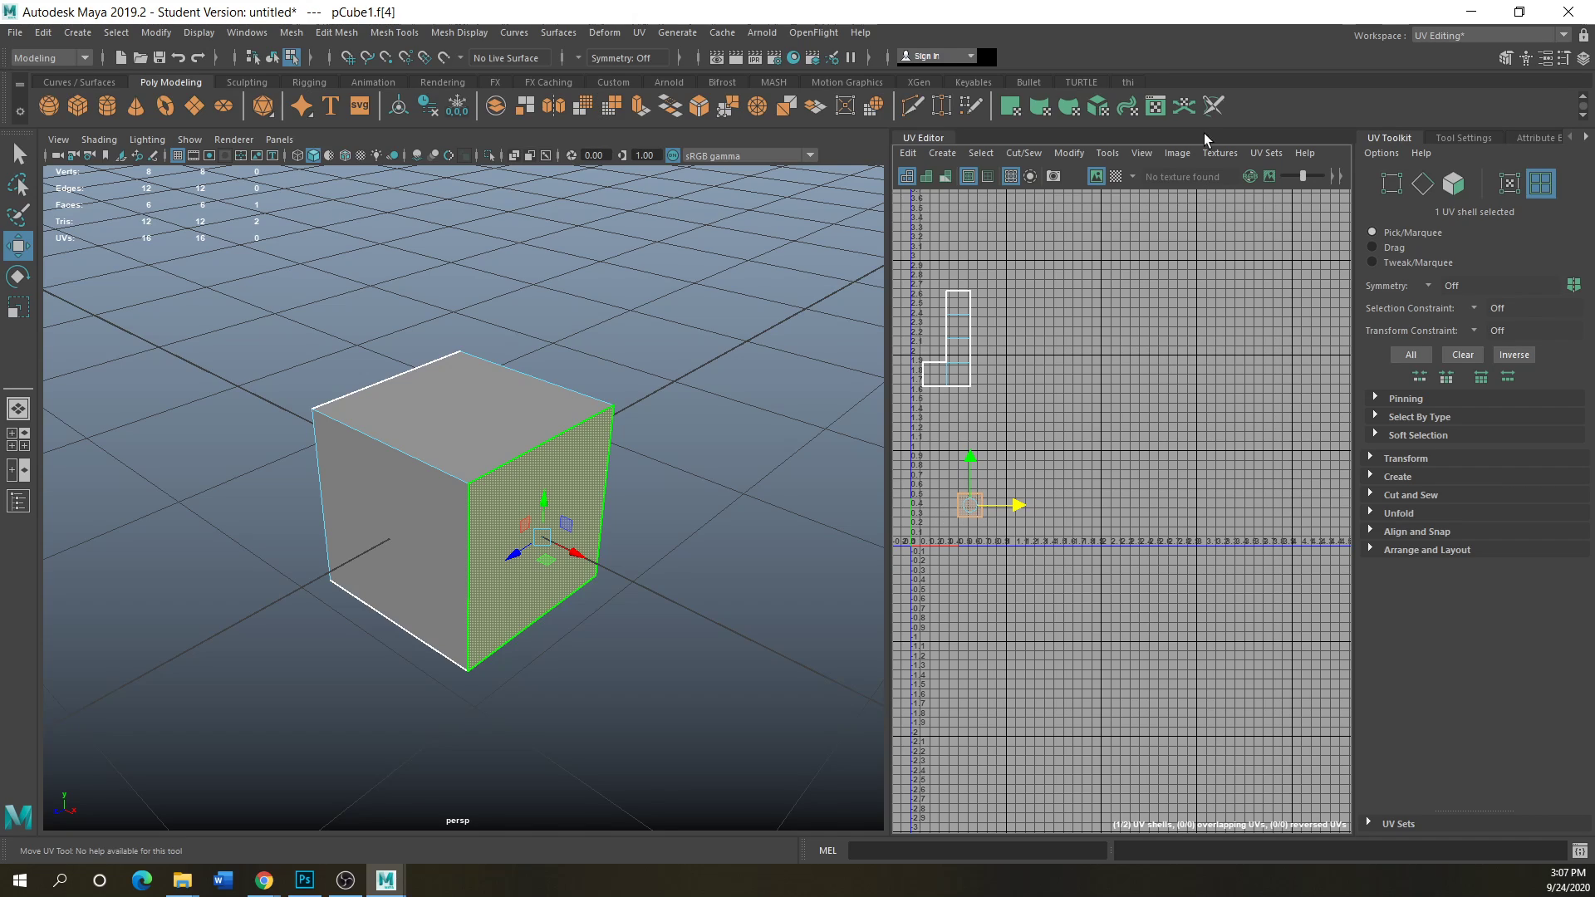
# - Apply Layout to the small square UV shell so it fills the 0–1 tile
pyautogui.click(1024, 153)
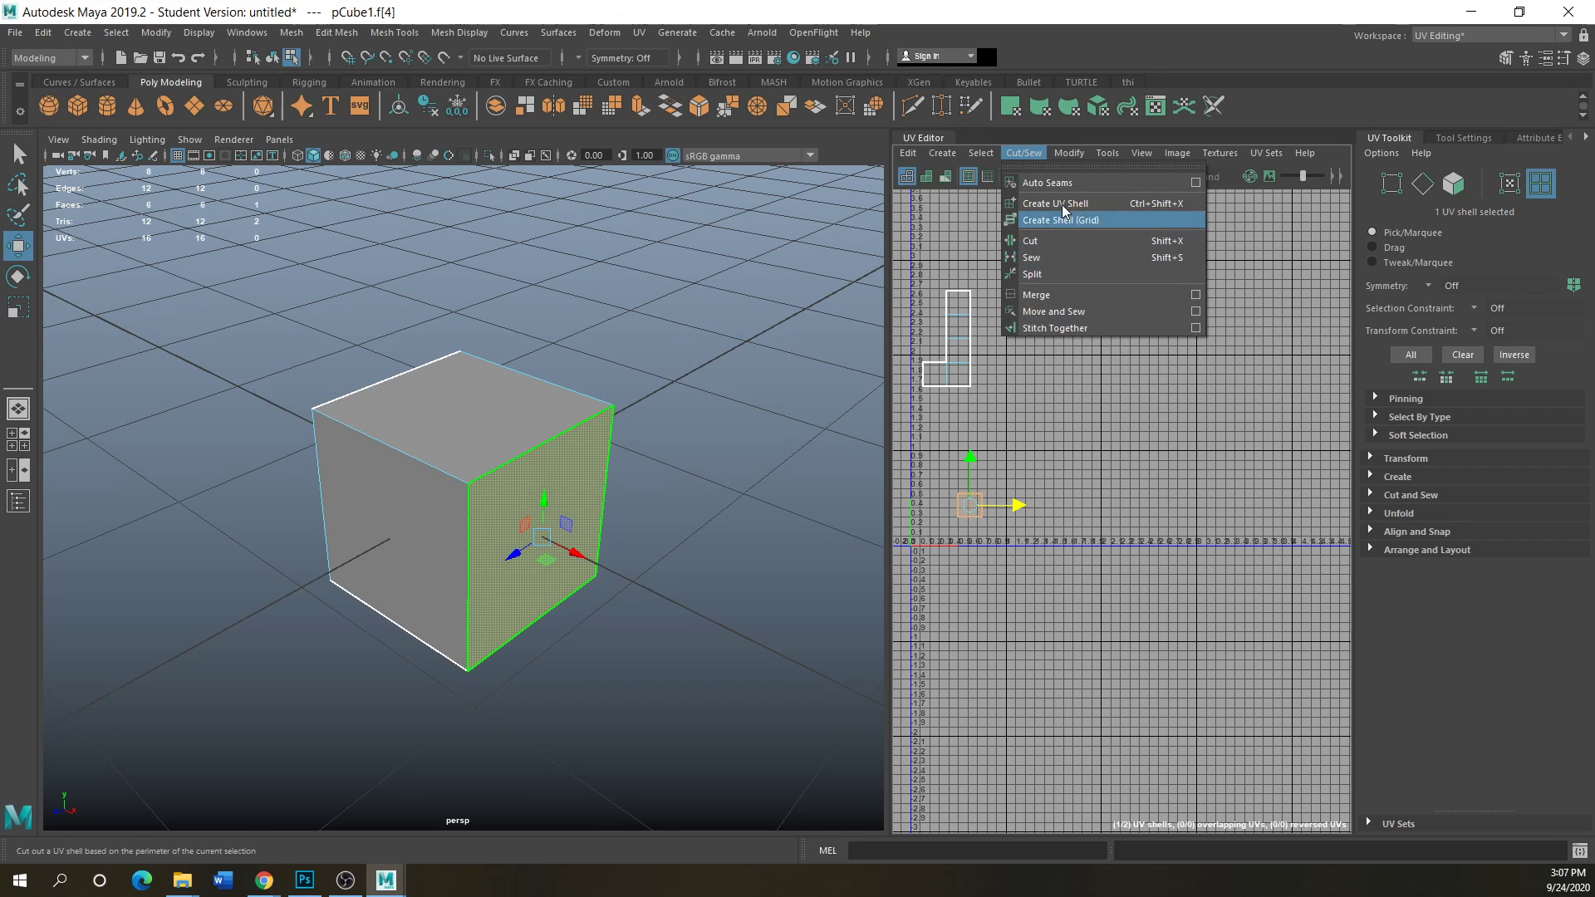
pyautogui.moveTo(1069, 153)
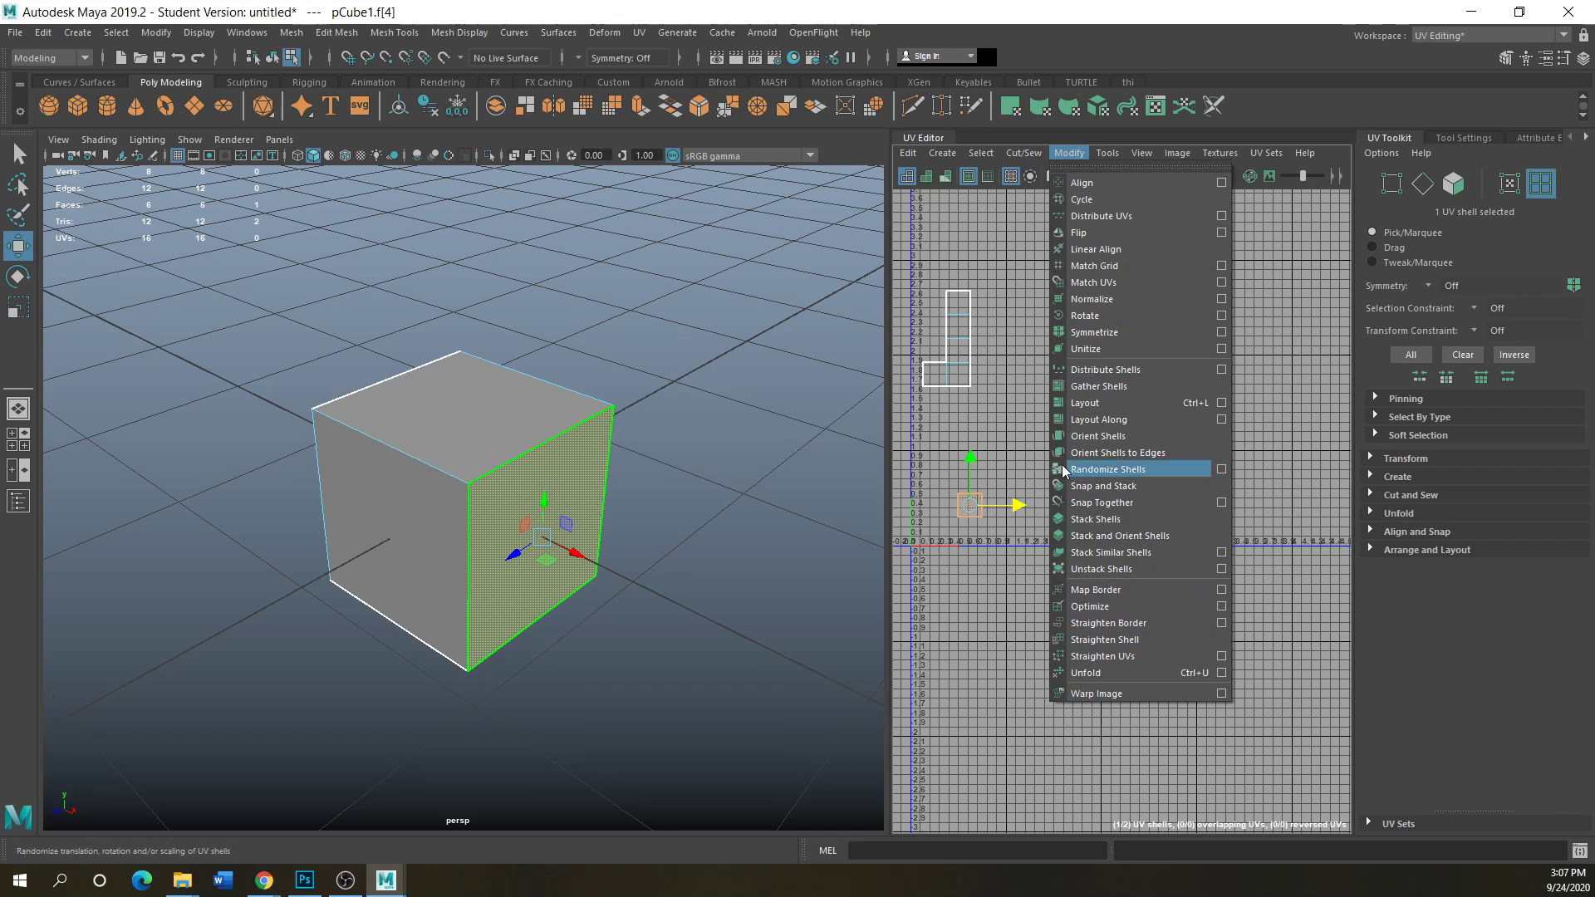
pyautogui.click(1080, 403)
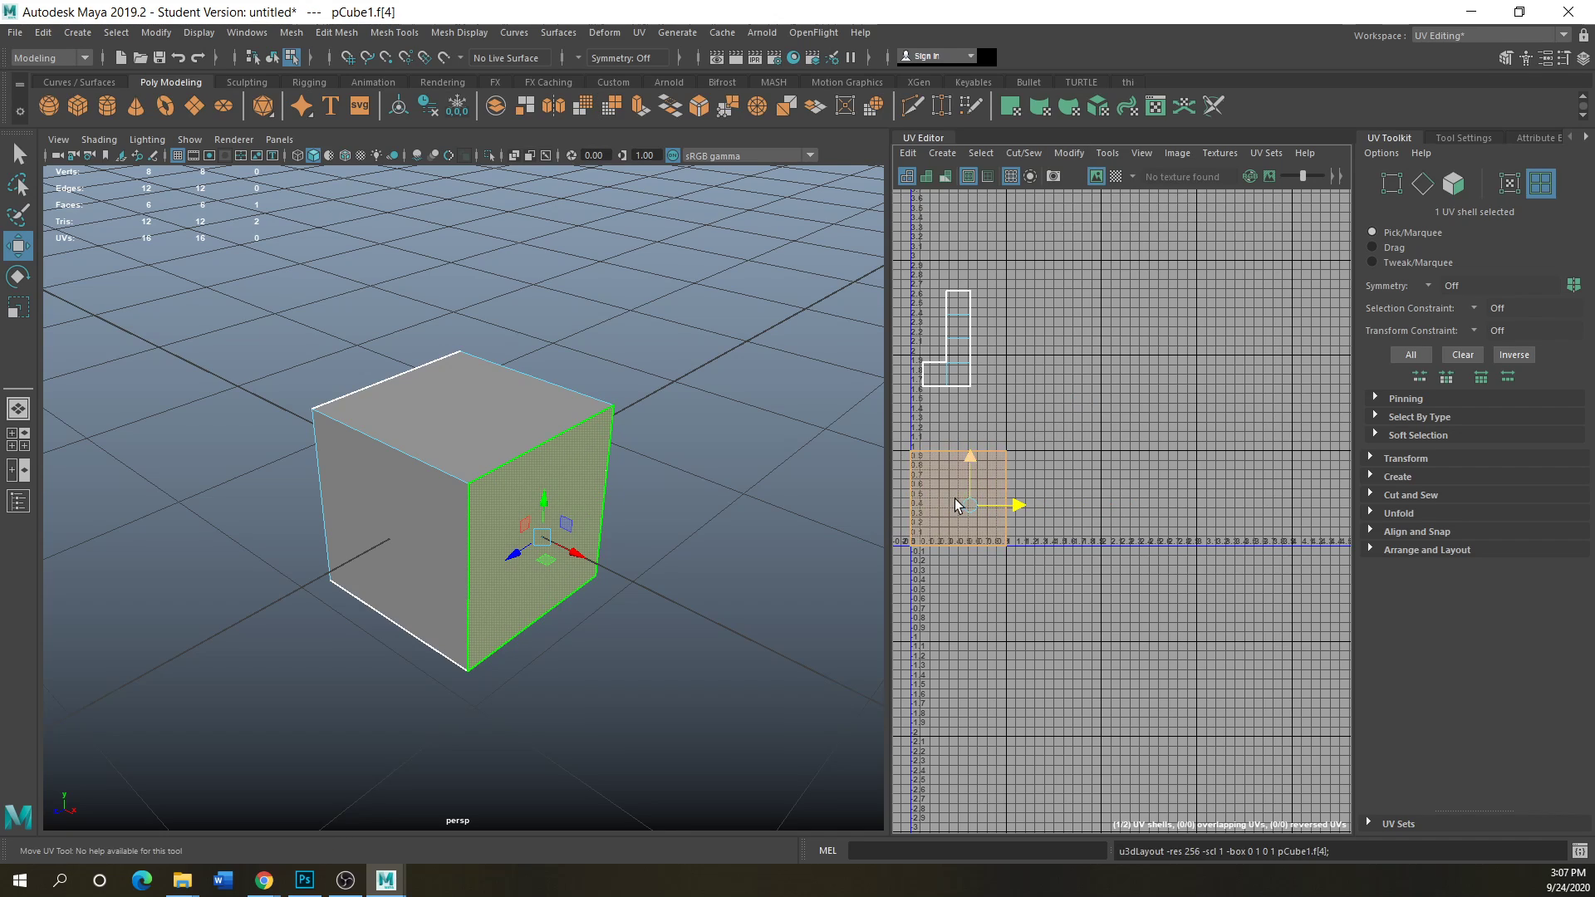
# - Scale the square UV shell down uniformly within the 0–1 tile and move it slightly upward in V
pyautogui.click(17, 312)
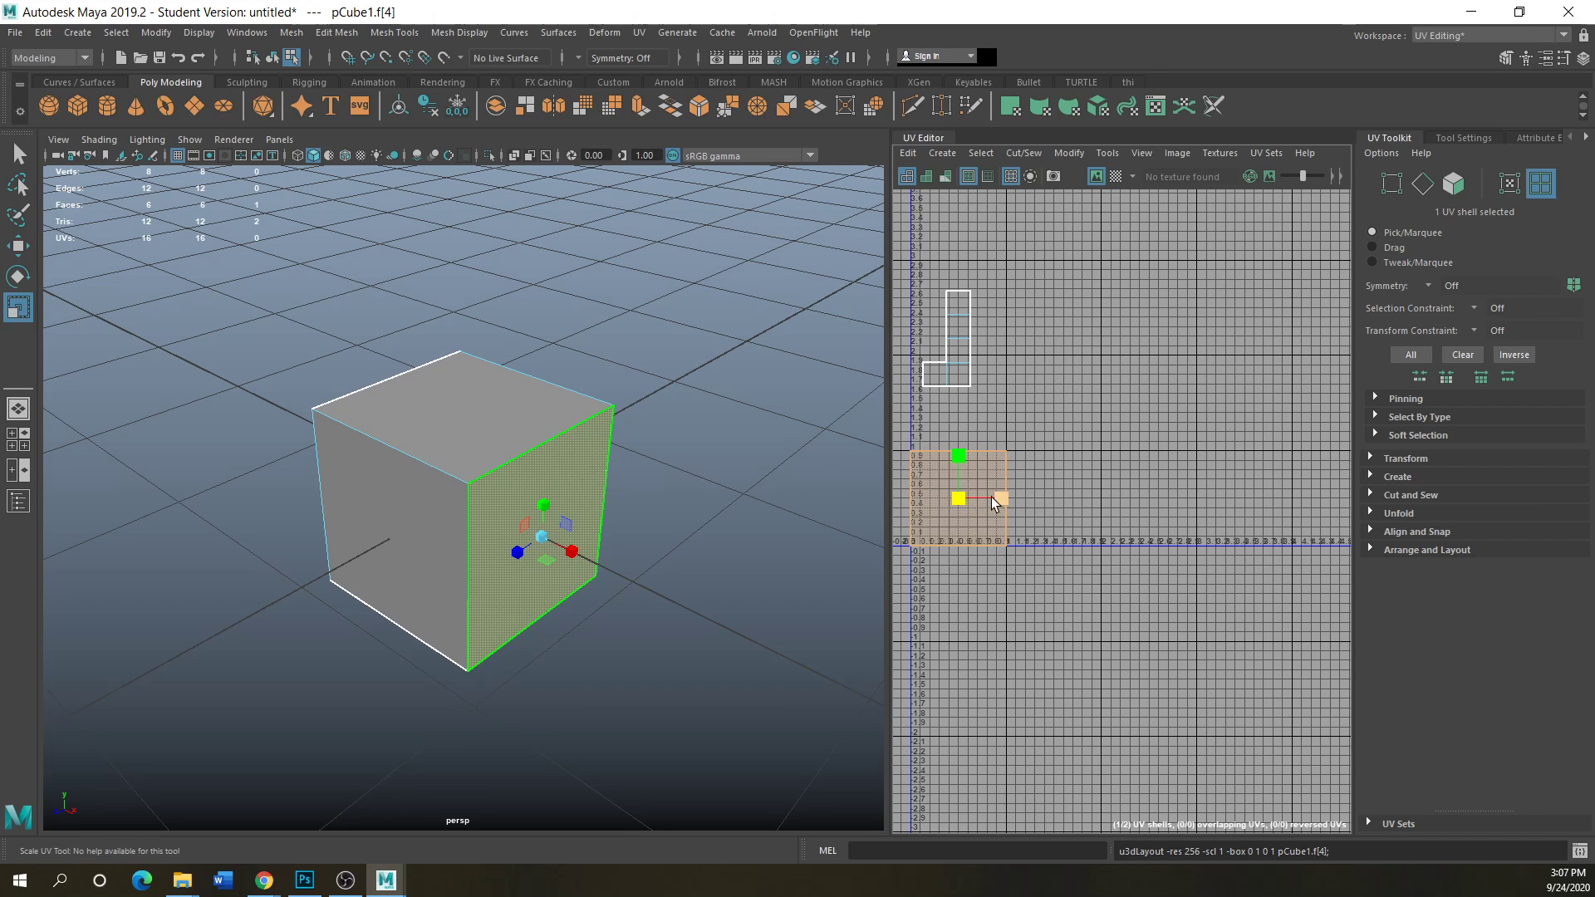
pyautogui.moveTo(964, 498); pyautogui.dragTo(937, 515)
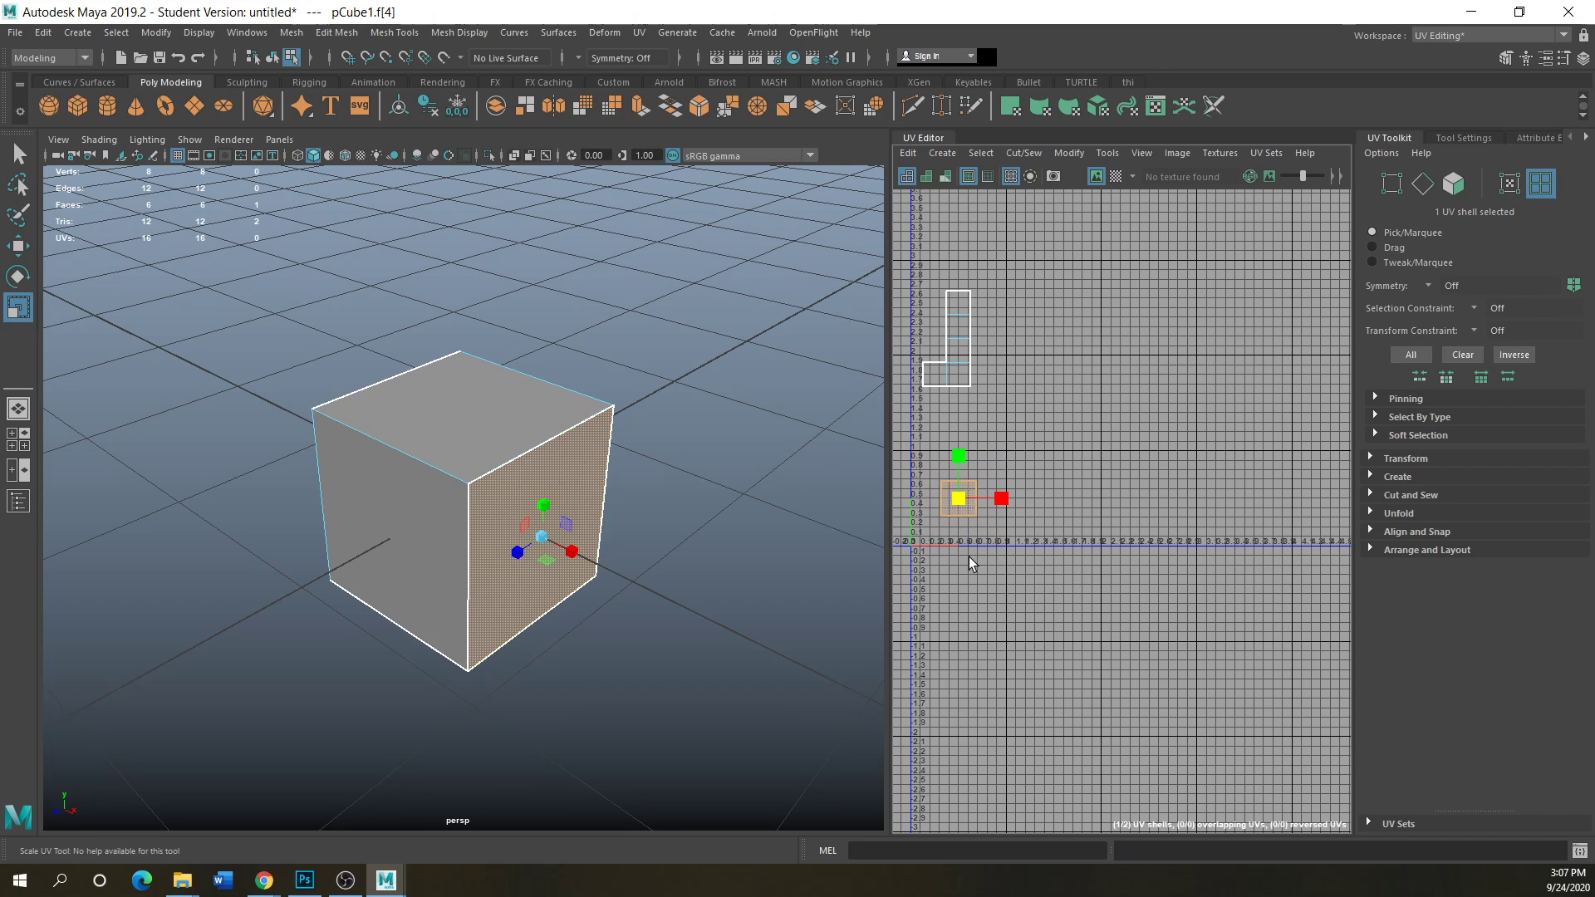
pyautogui.click(18, 245)
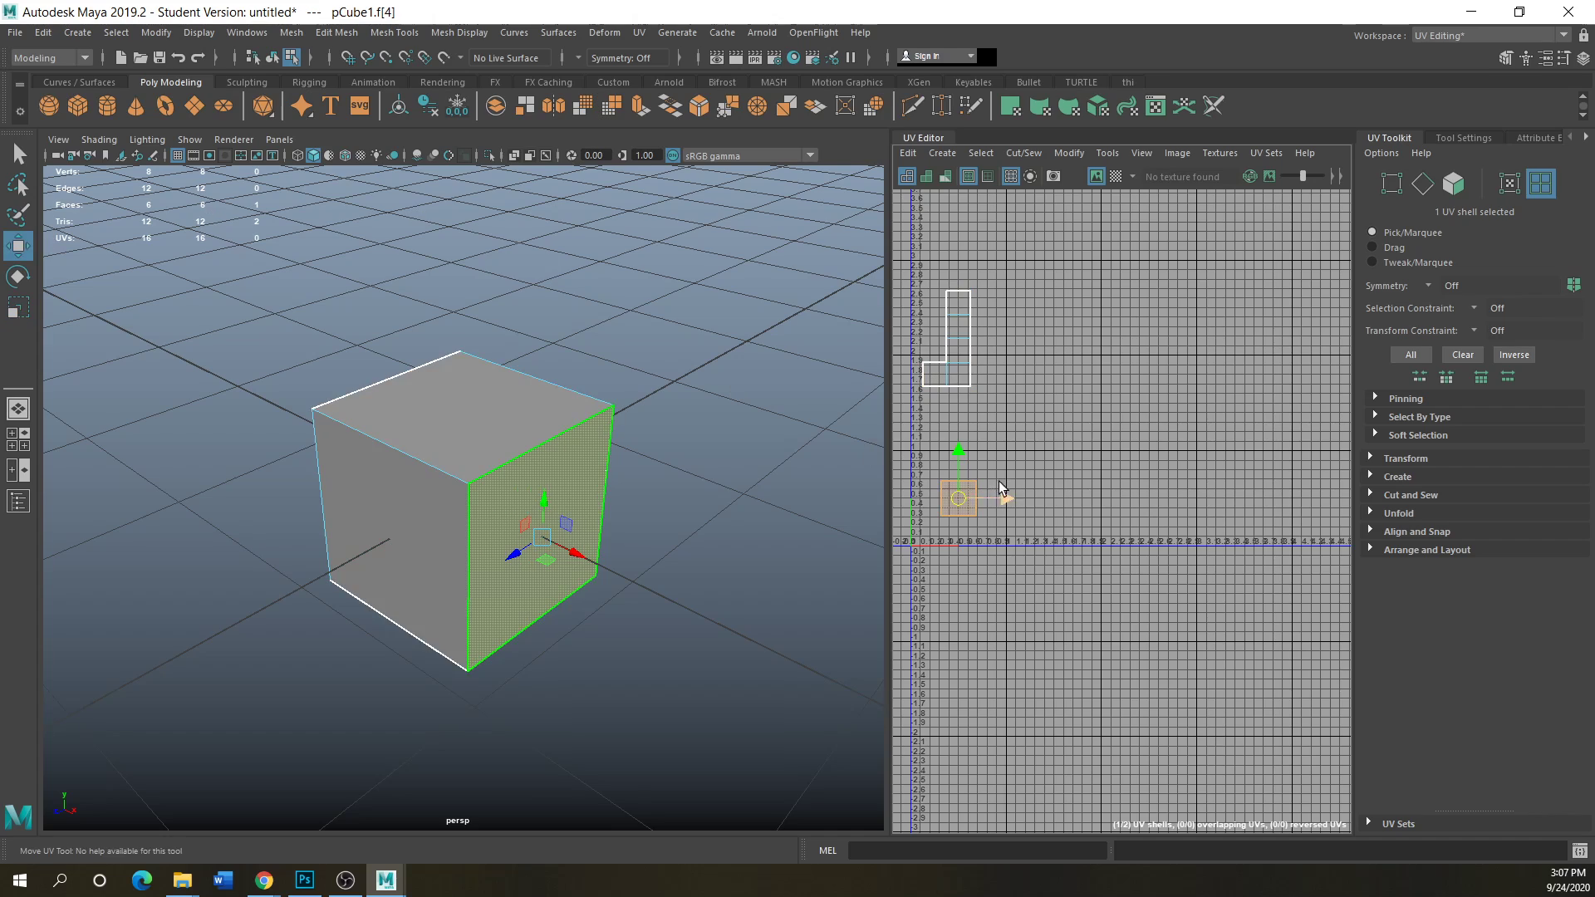
pyautogui.moveTo(957, 456)
pyautogui.mouseDown()
pyautogui.moveTo(960, 415)
pyautogui.moveTo(957, 434)
pyautogui.mouseUp()
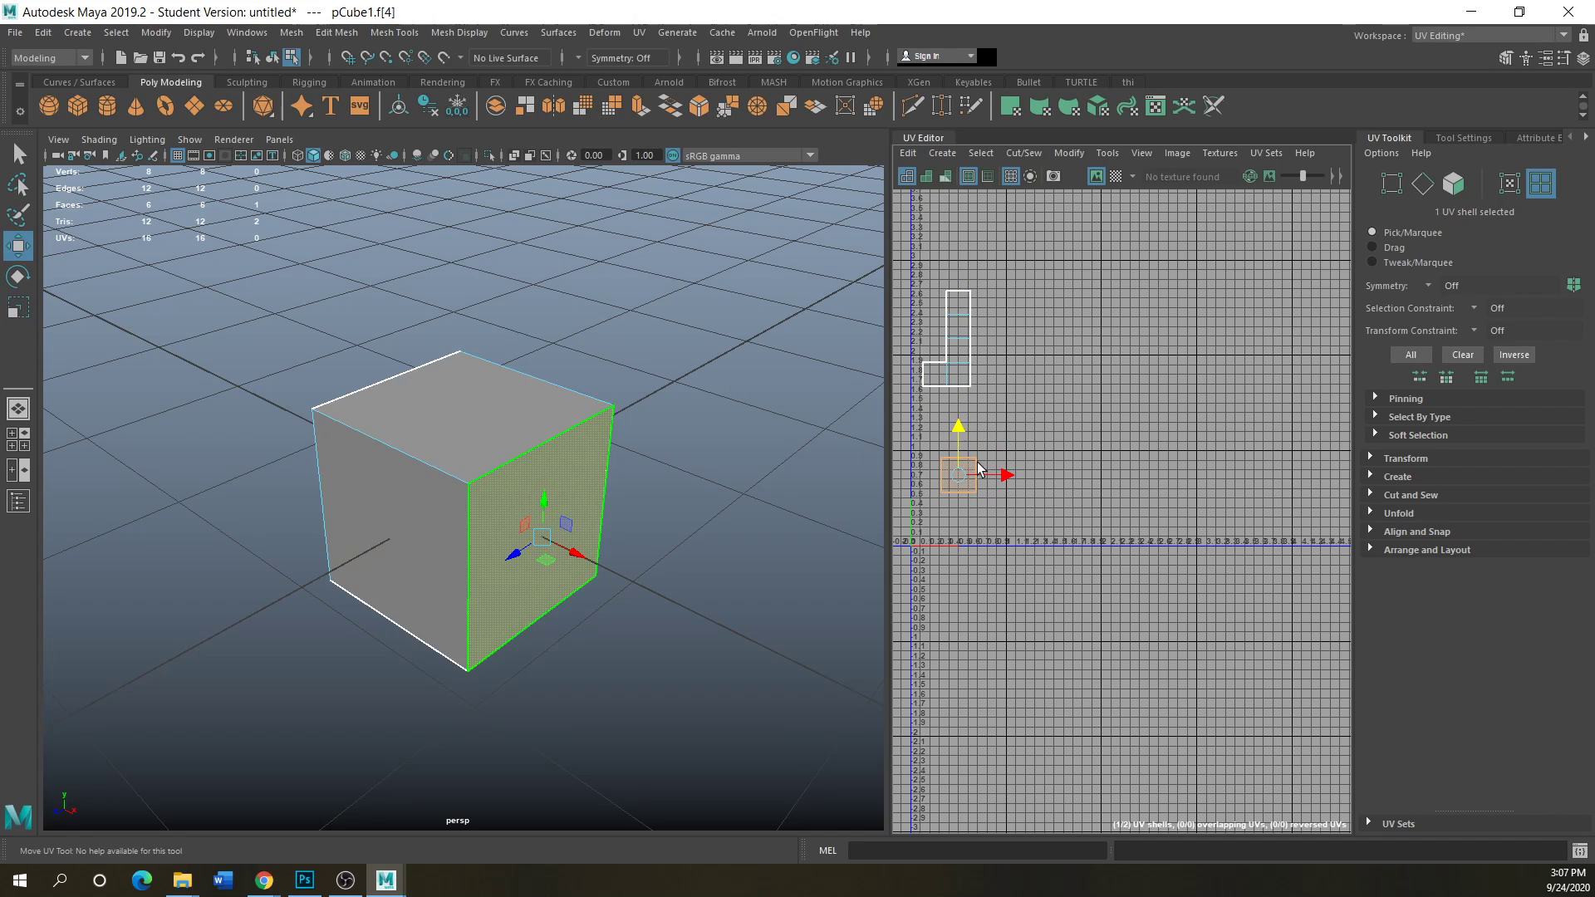
# - Undo the layout, scale and move edits on both UV shells, back to their positions just after the cut
pyautogui.click(978, 521)
pyautogui.hotkey('ctrl', 'z')
pyautogui.hotkey('ctrl', 'z')
pyautogui.hotkey('ctrl', 'z')
pyautogui.hotkey('ctrl', 'z')
pyautogui.hotkey('ctrl', 'z')
pyautogui.hotkey('ctrl', 'z')
pyautogui.hotkey('ctrl', 'z')
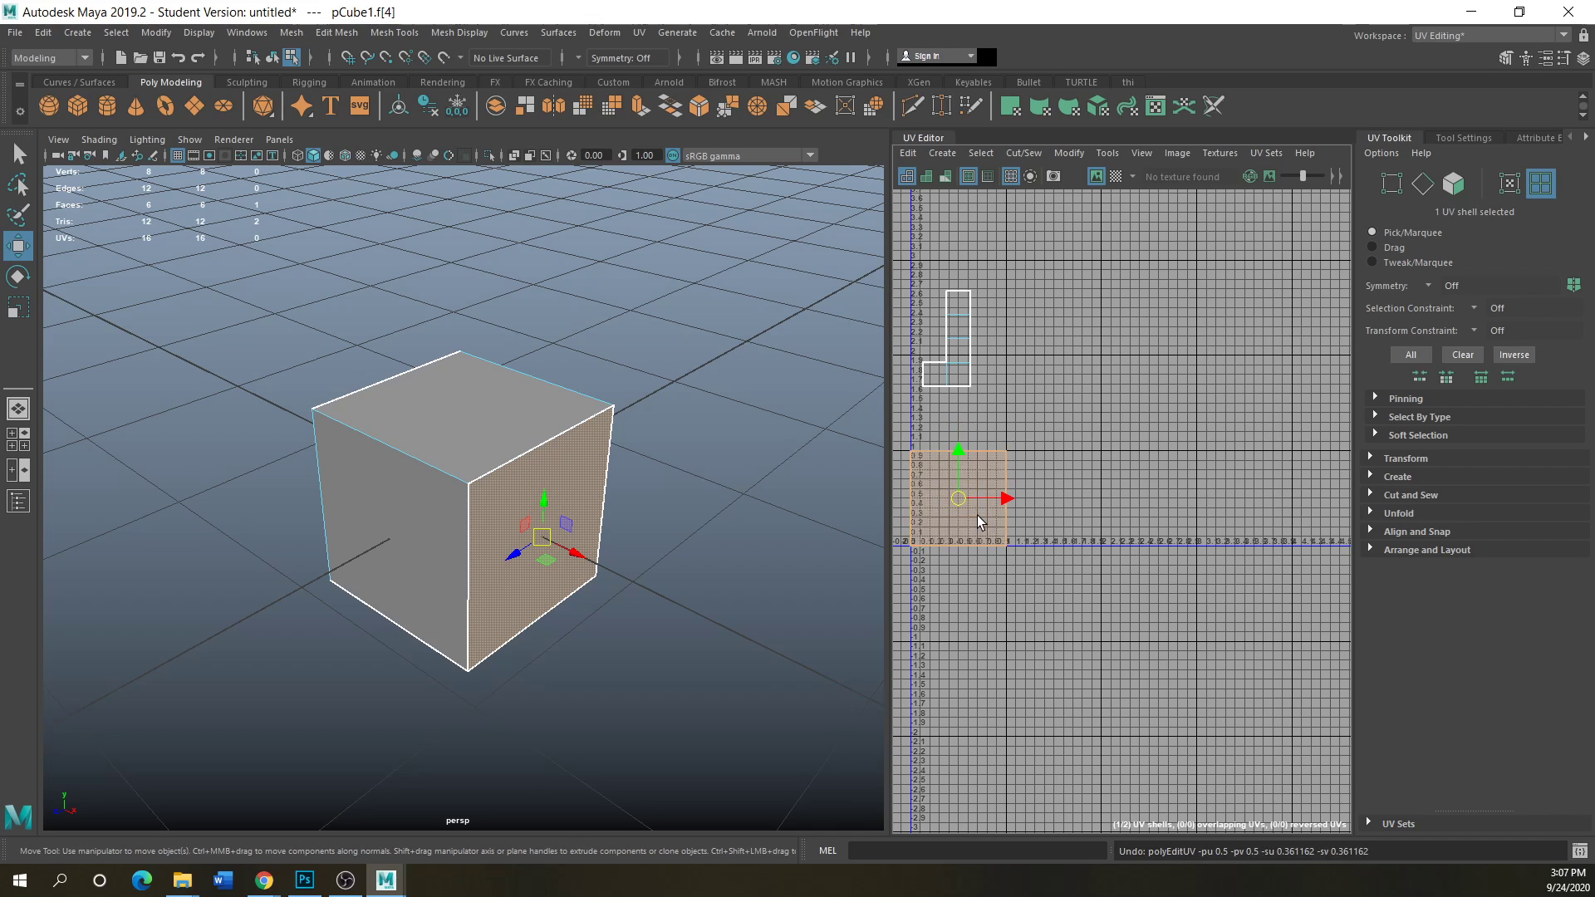
pyautogui.hotkey('ctrl', 'z')
pyautogui.hotkey('ctrl', 'z')
pyautogui.hotkey('ctrl', 'z')
pyautogui.hotkey('ctrl', 'z')
pyautogui.hotkey('ctrl', 'z')
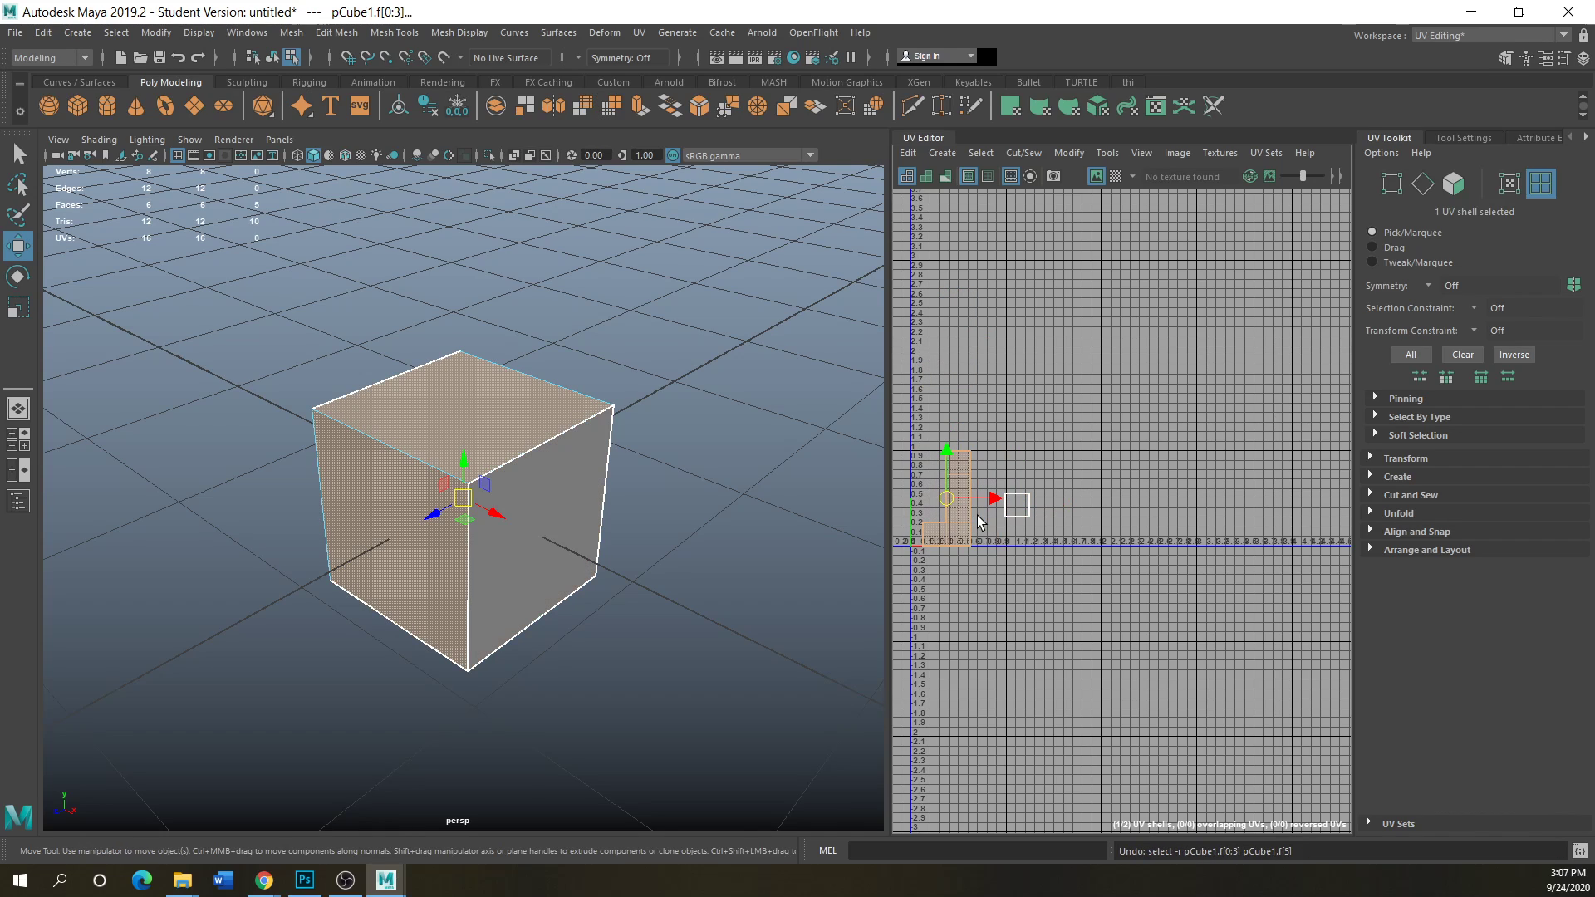
pyautogui.click(977, 522)
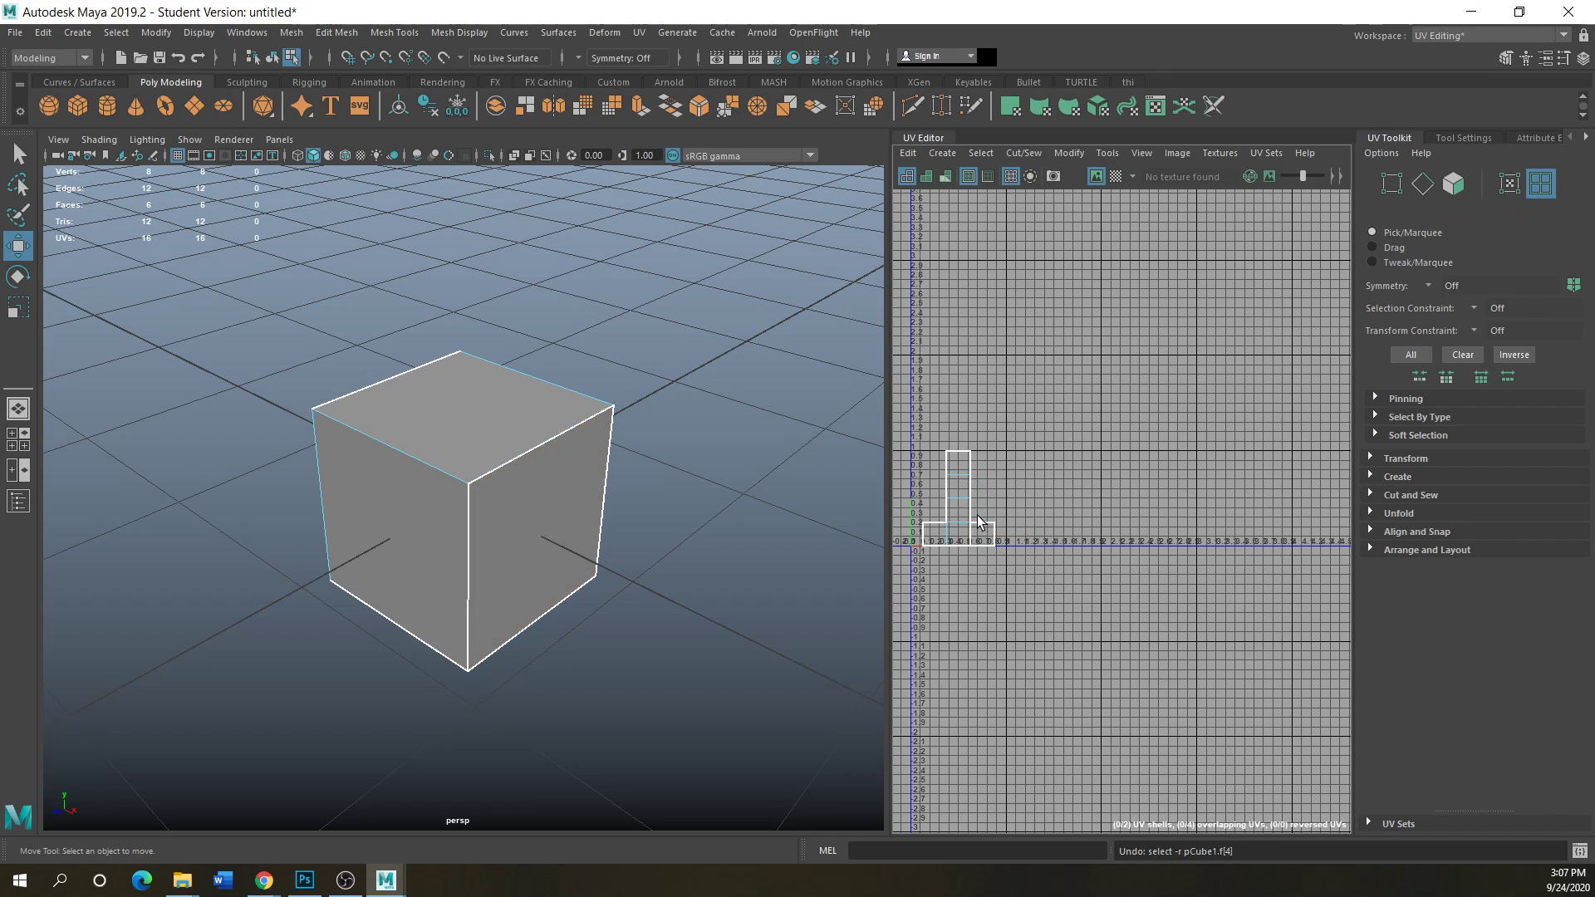
# - Select the whole cube in Object Mode and apply Automatic UV mapping to it
pyautogui.scroll(3, 978, 522)
pyautogui.click(371, 516)
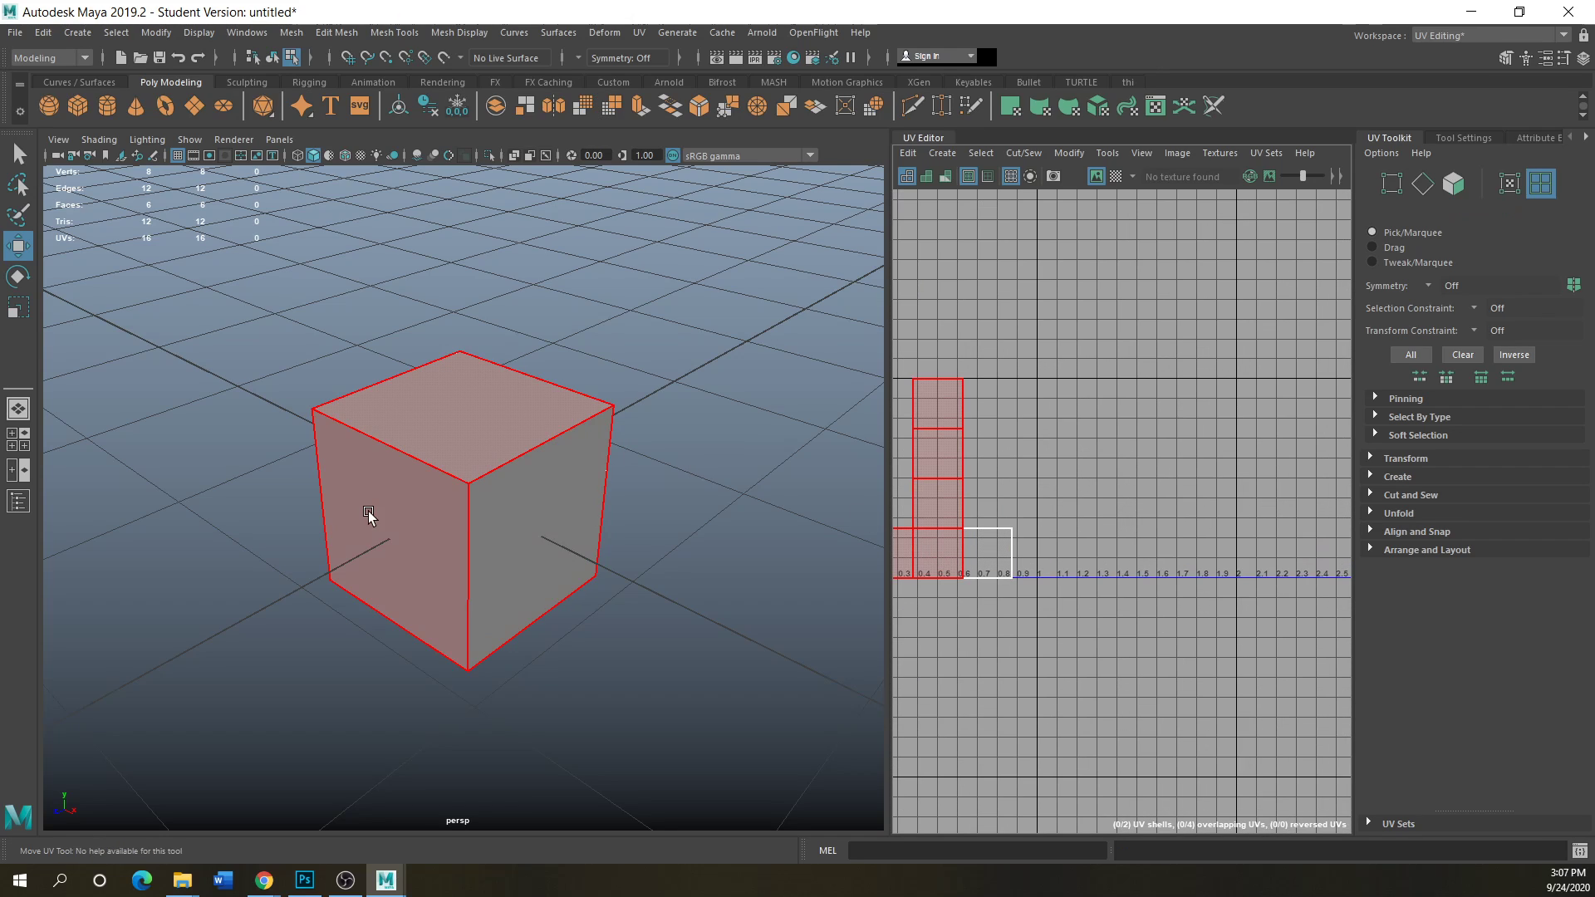
pyautogui.rightClick(466, 525)
pyautogui.click(534, 405)
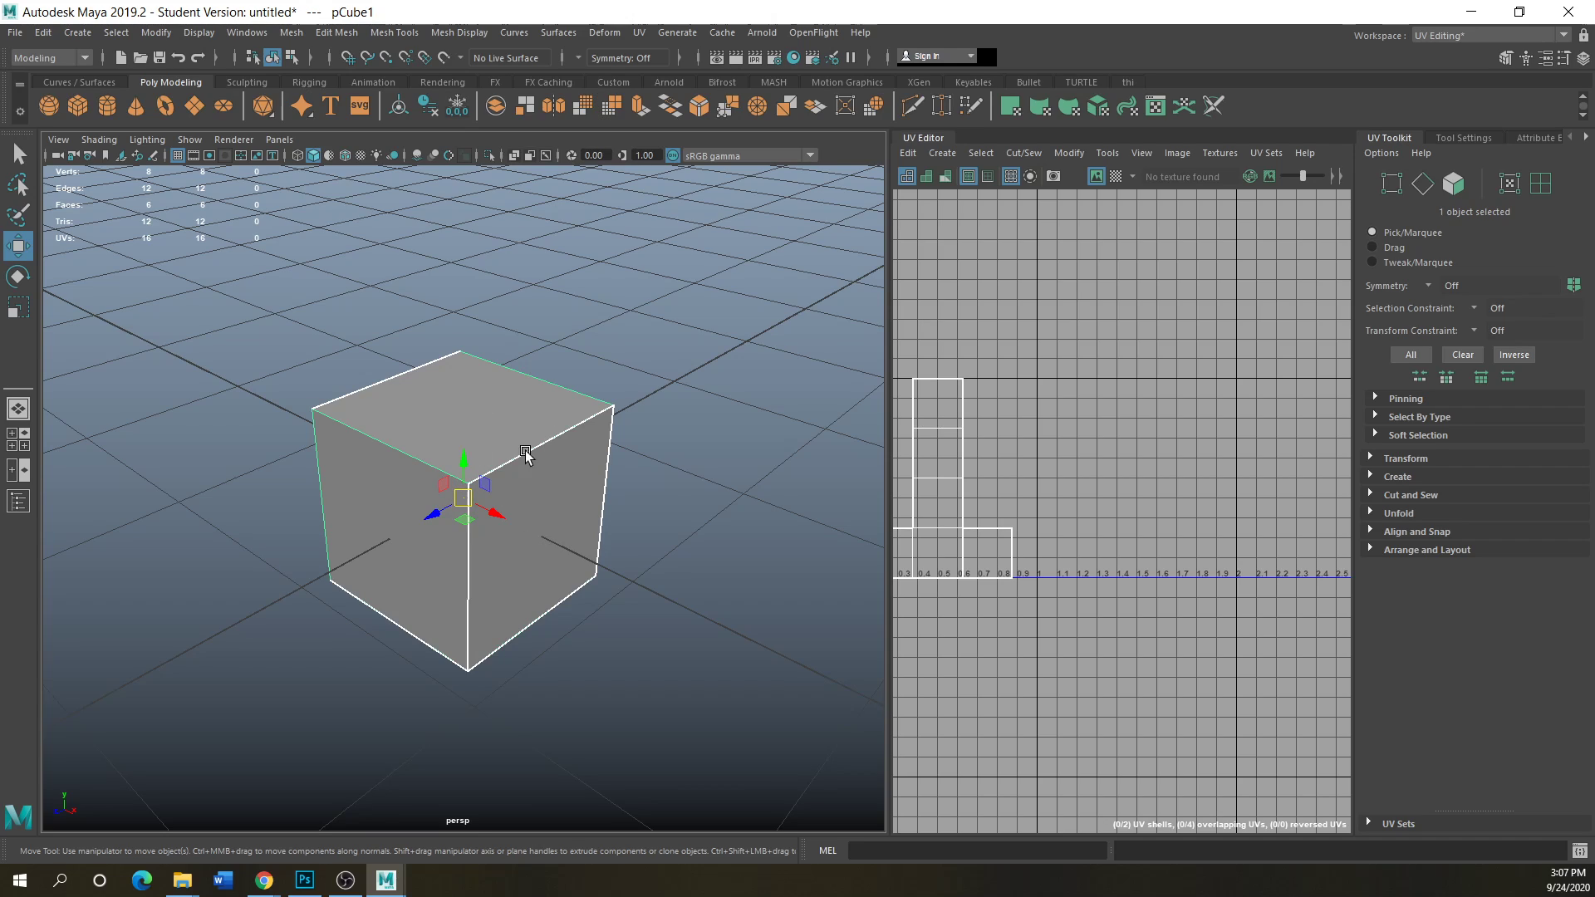
pyautogui.click(639, 33)
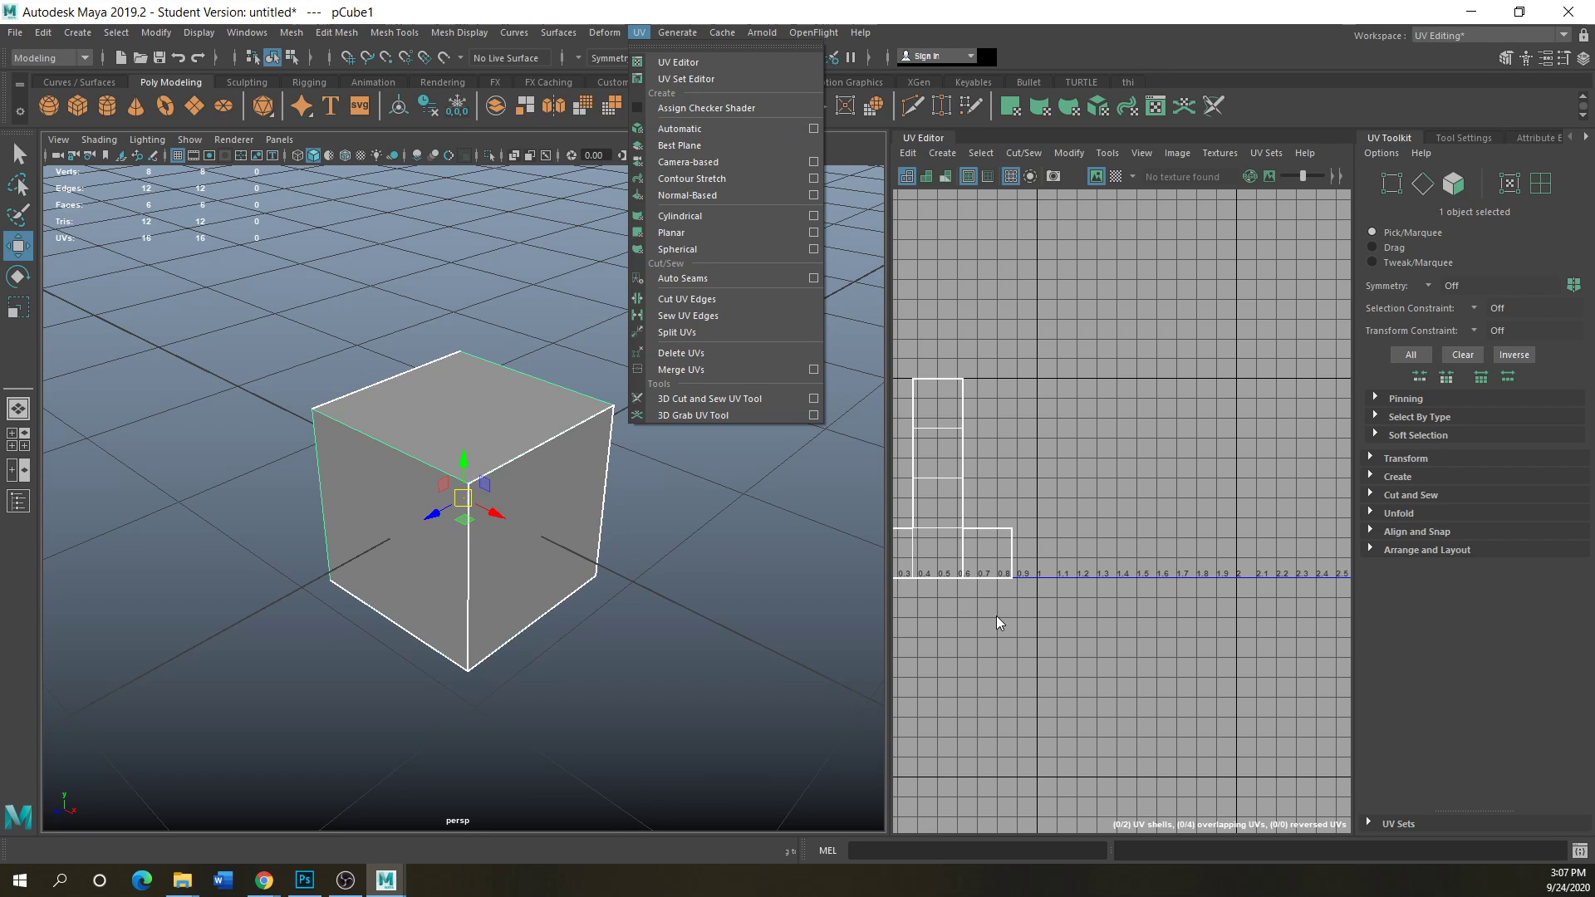
pyautogui.click(674, 130)
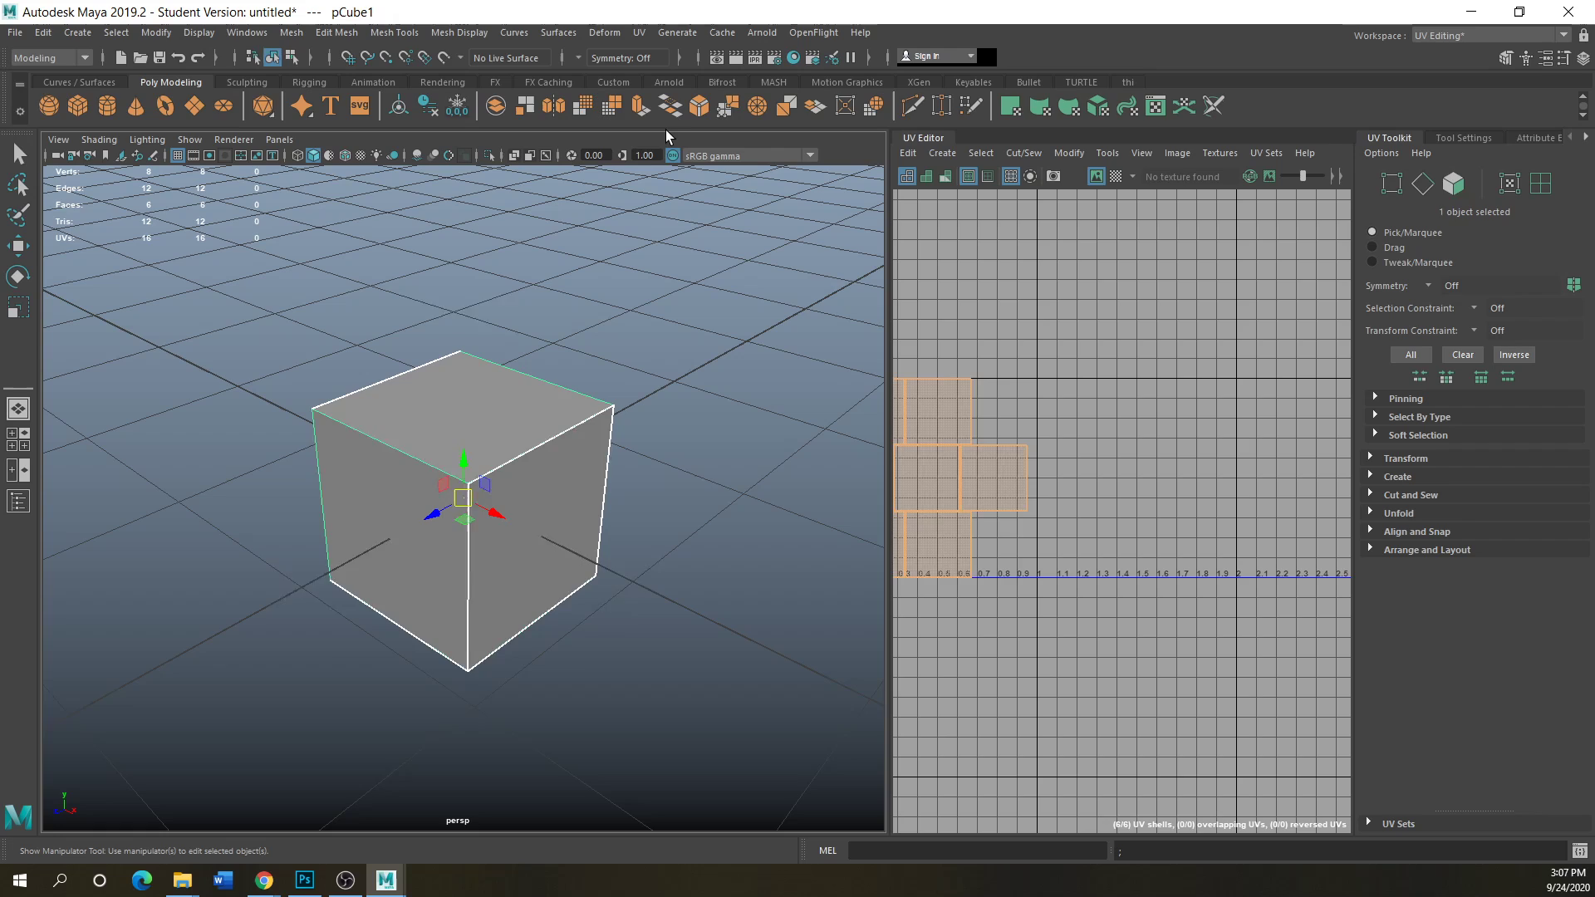
# - Select individual UV shells of the automatically mapped cube to examine which face each shell corresponds to
pyautogui.scroll(-2, 1001, 619)
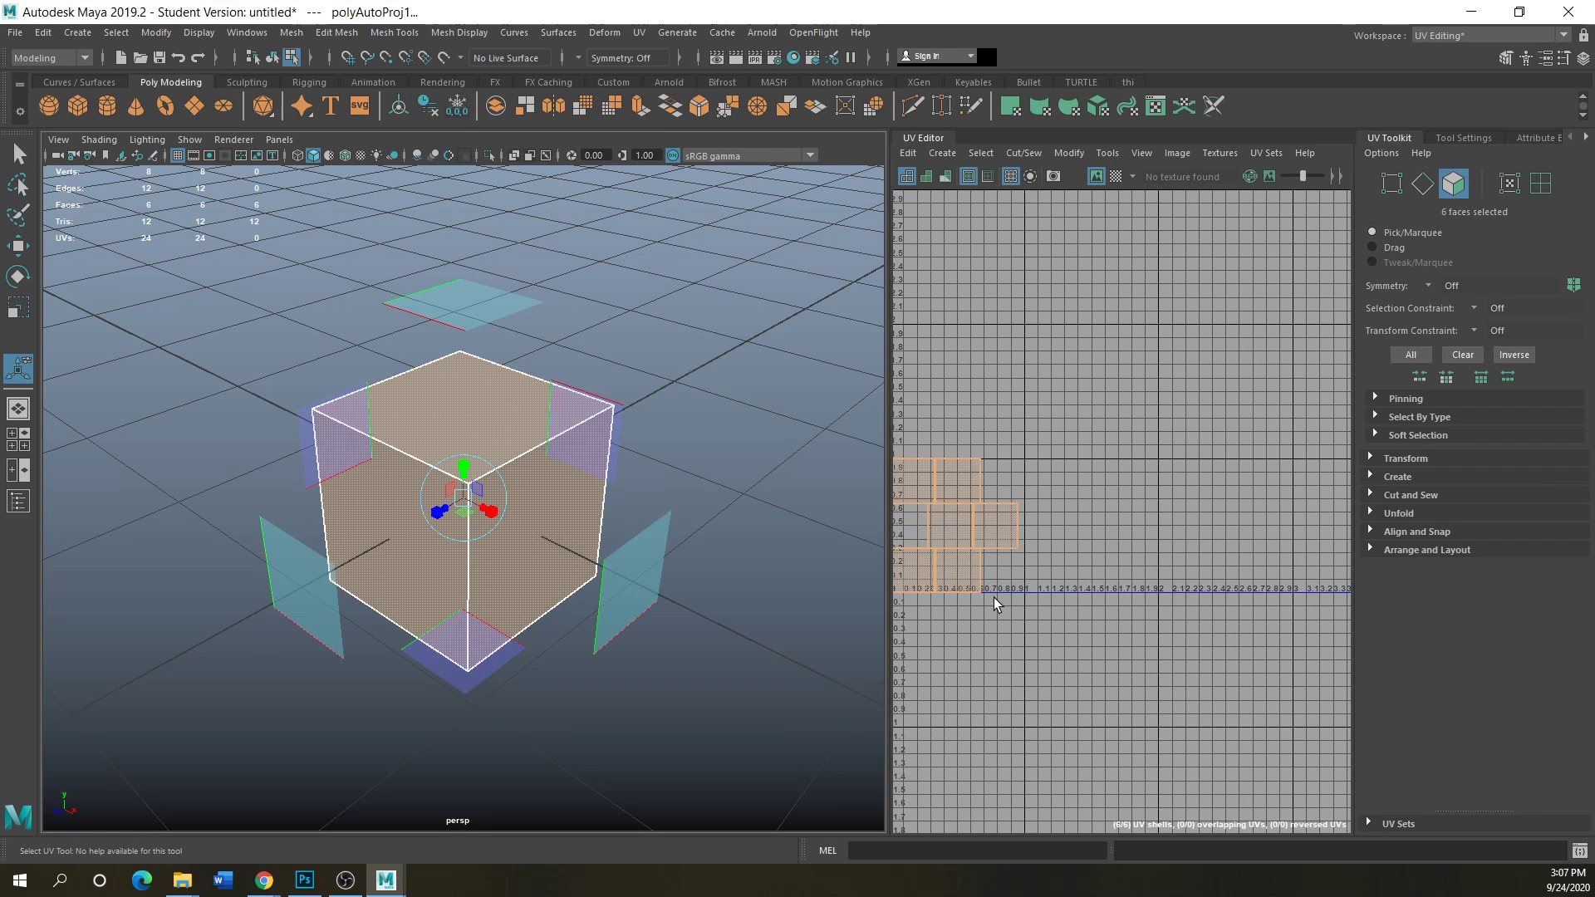
pyautogui.click(927, 570)
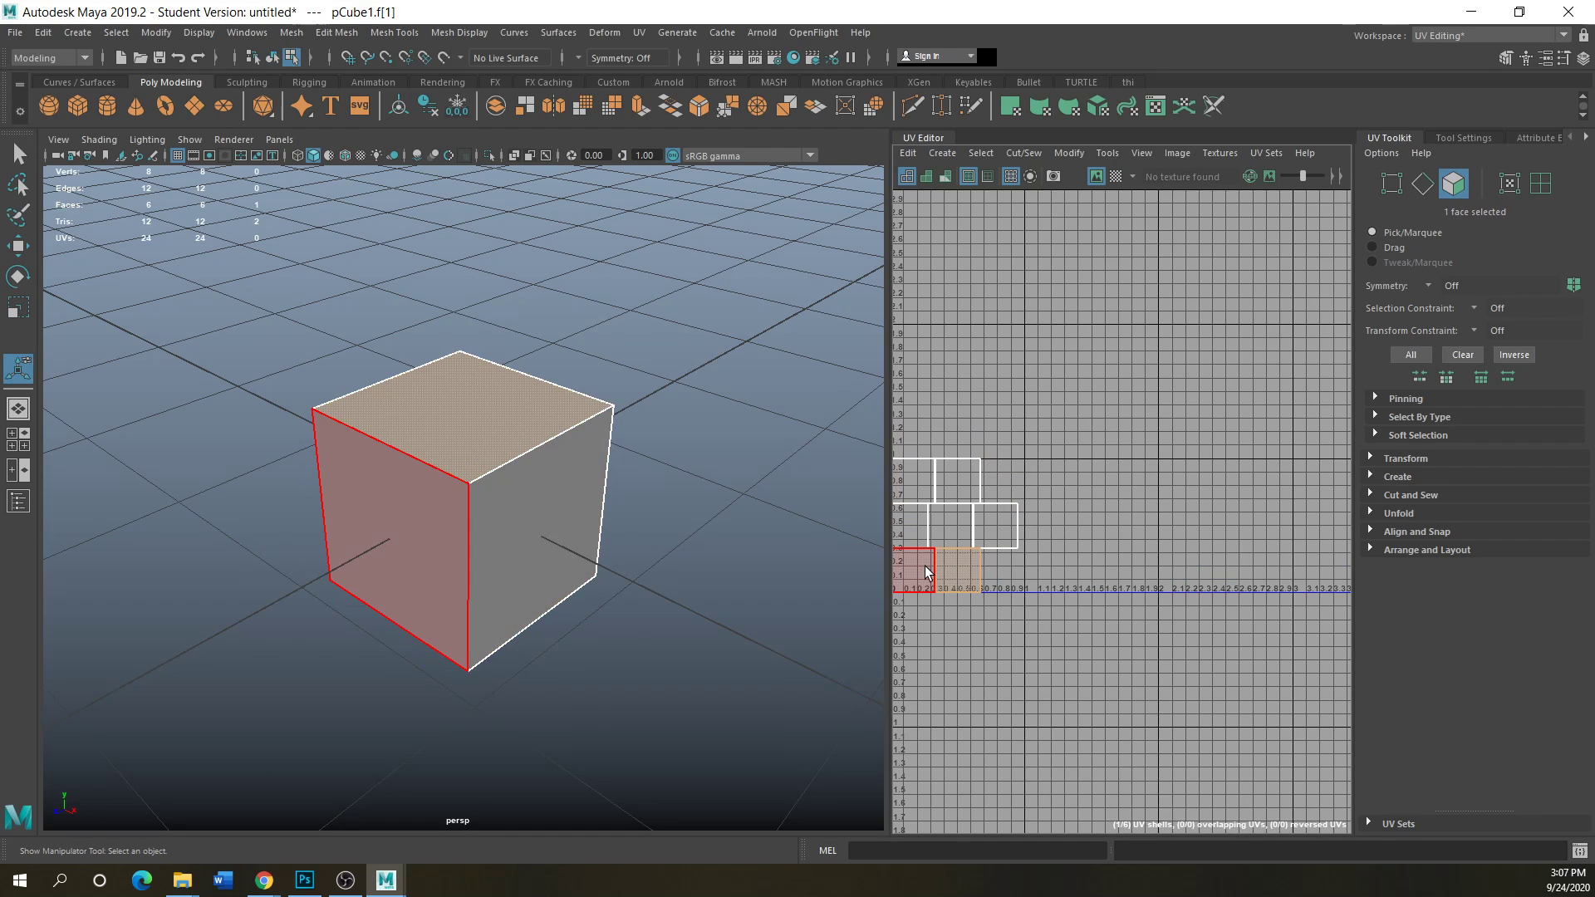
pyautogui.moveTo(954, 477); pyautogui.dragTo(921, 462, button='right')
pyautogui.click(955, 480)
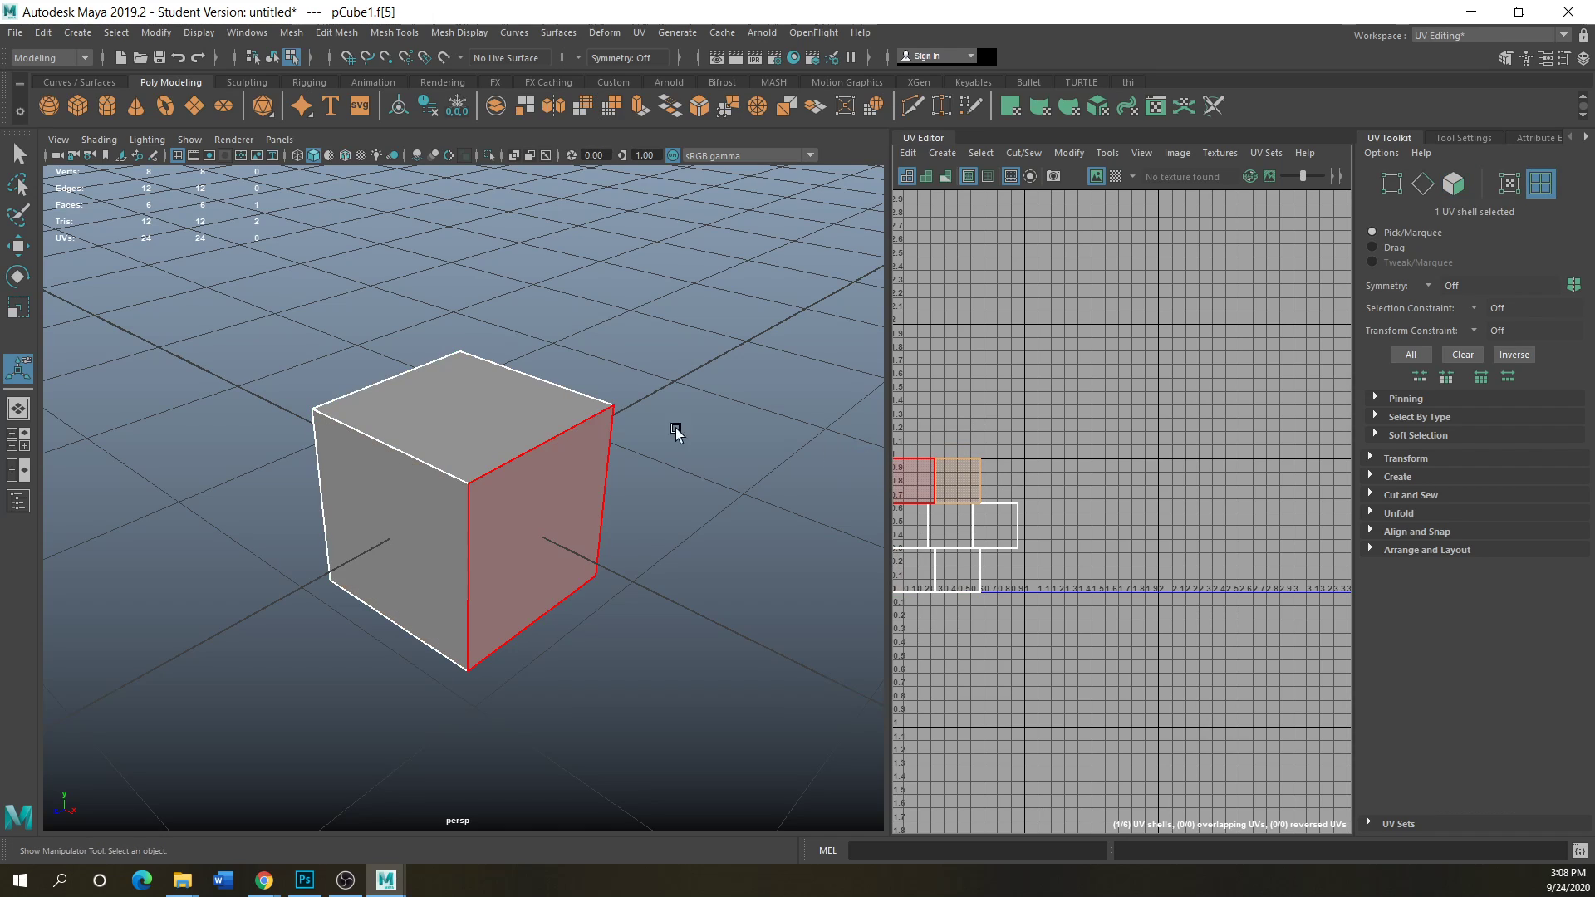
pyautogui.scroll(-2, 906, 540)
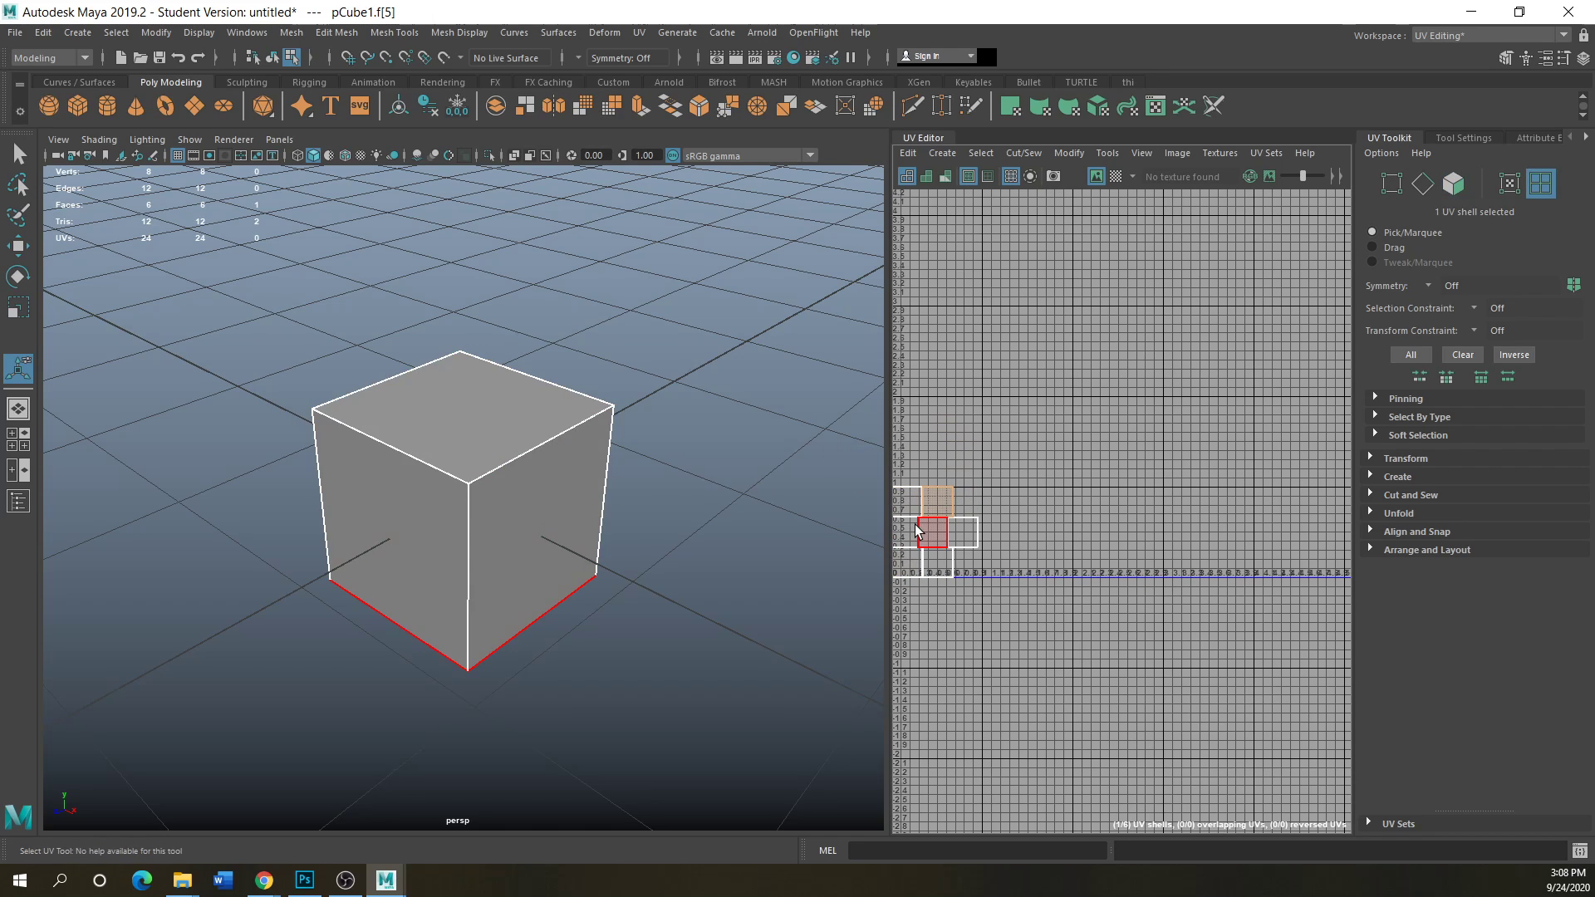
pyautogui.scroll(4, 1021, 562)
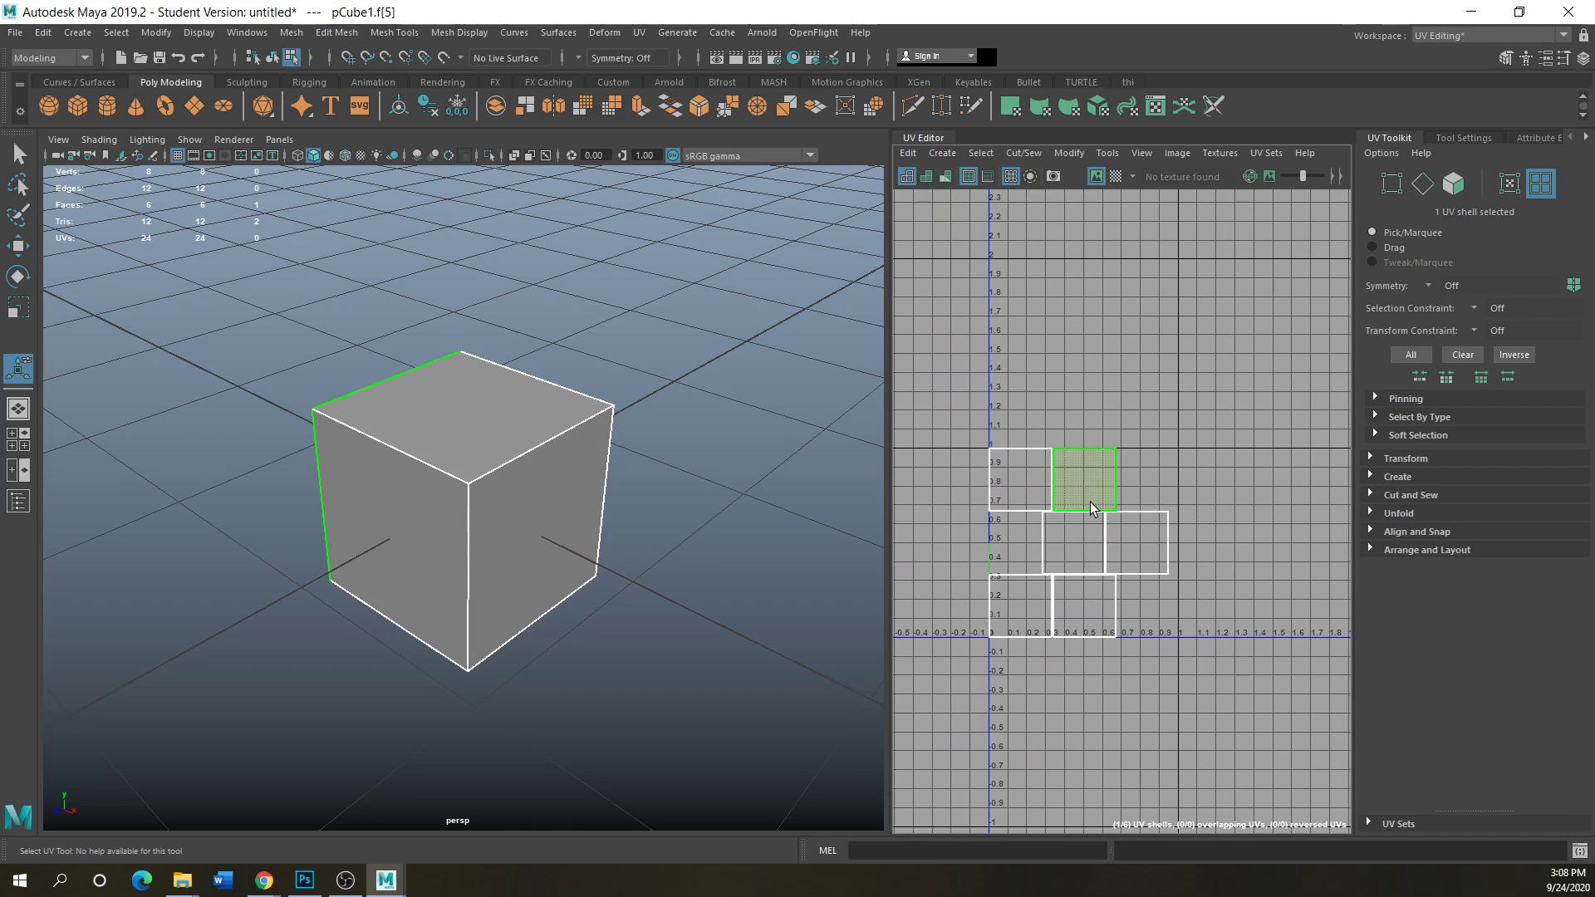
# - Delete the cube in Object Mode and create a polygon cylinder in its place
pyautogui.moveTo(526, 423); pyautogui.dragTo(529, 490, button='right')
pyautogui.moveTo(521, 376); pyautogui.dragTo(602, 399, button='right')
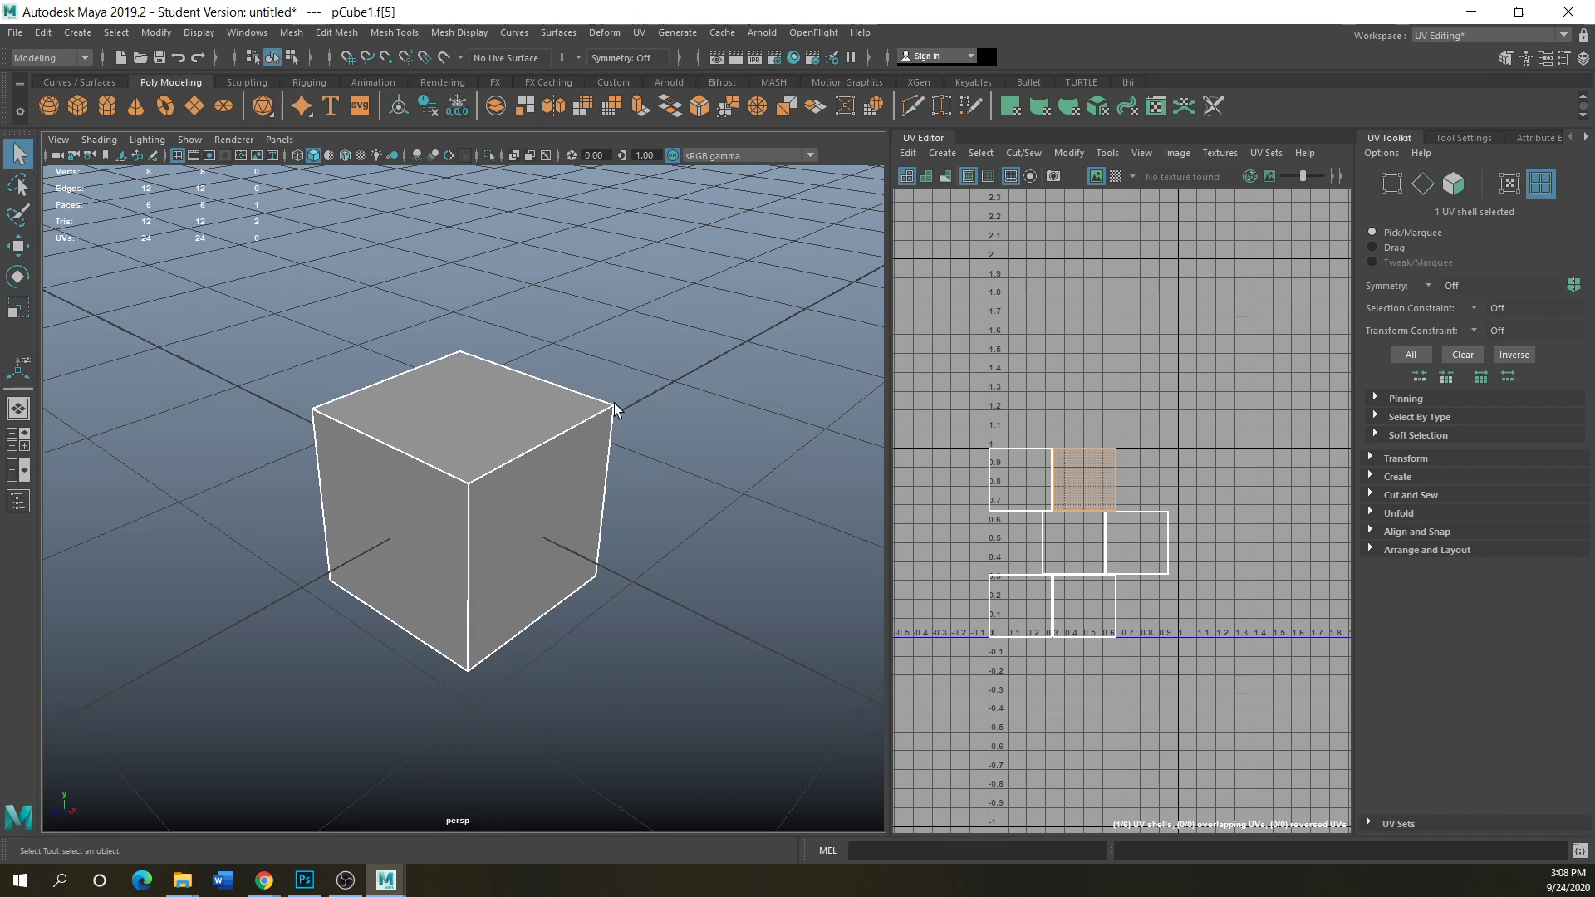
pyautogui.click(639, 31)
pyautogui.click(744, 509)
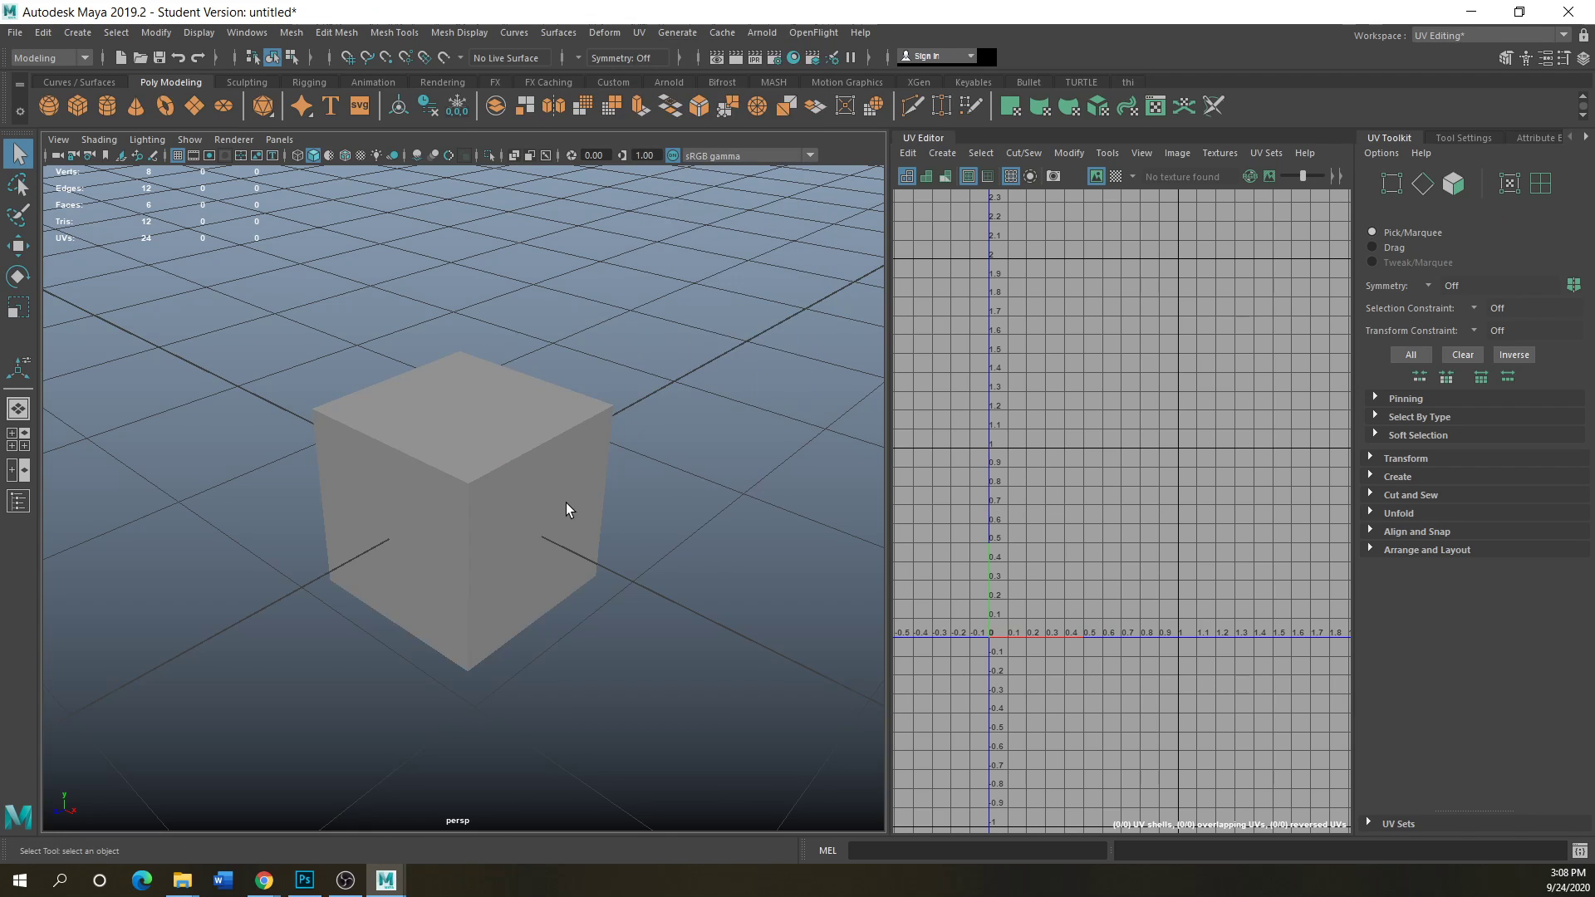
pyautogui.click(566, 509)
pyautogui.click(639, 31)
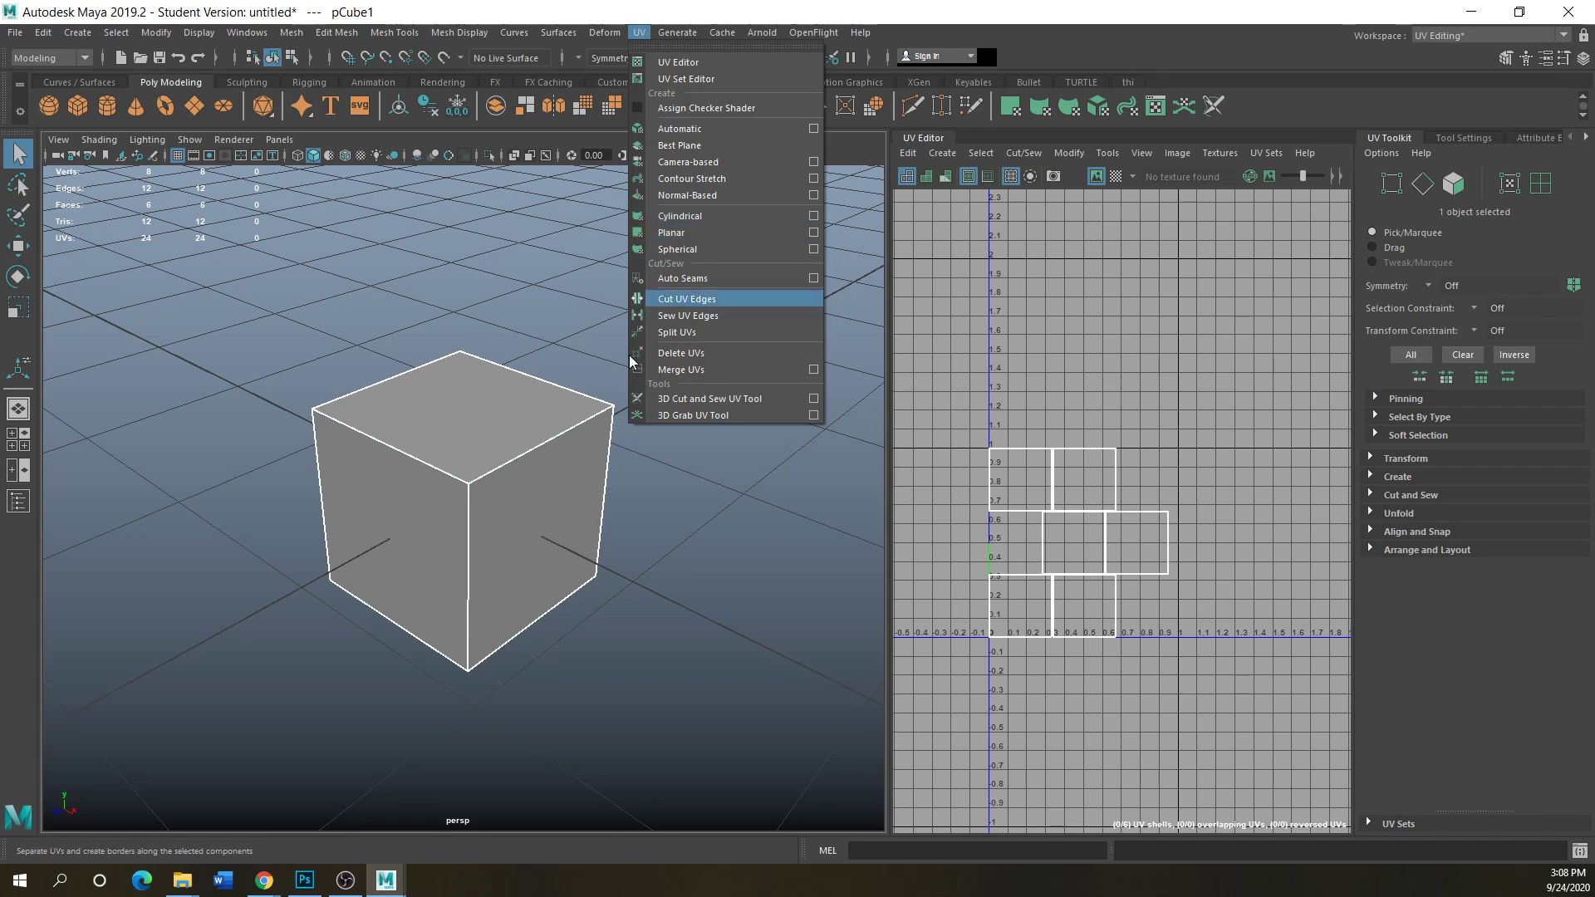
pyautogui.click(526, 510)
pyautogui.press('Delete')
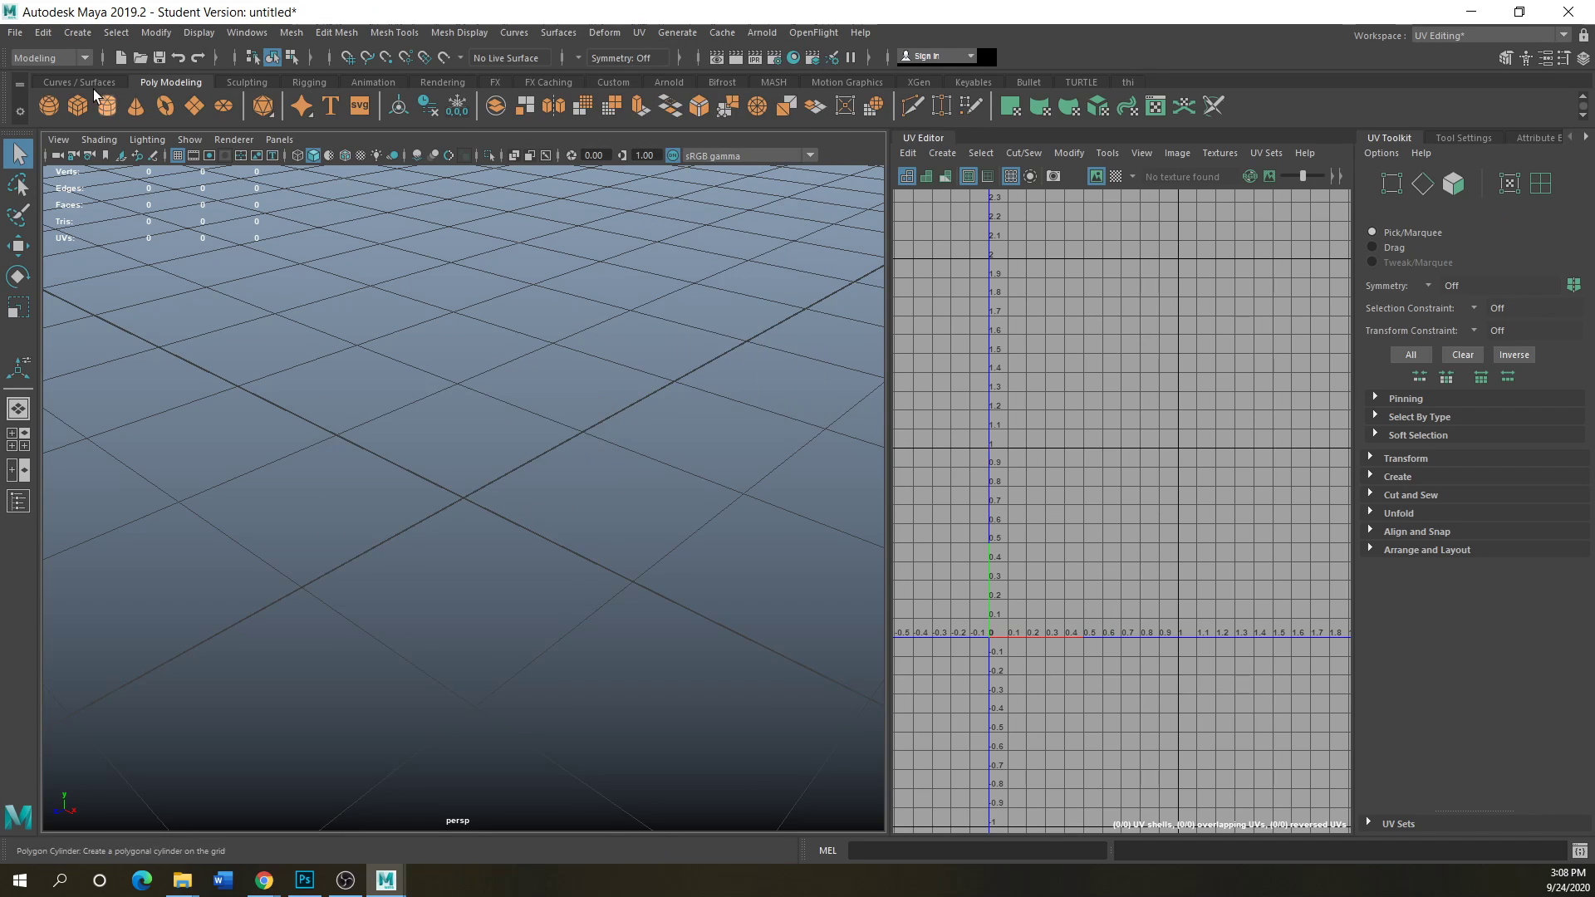
pyautogui.click(107, 108)
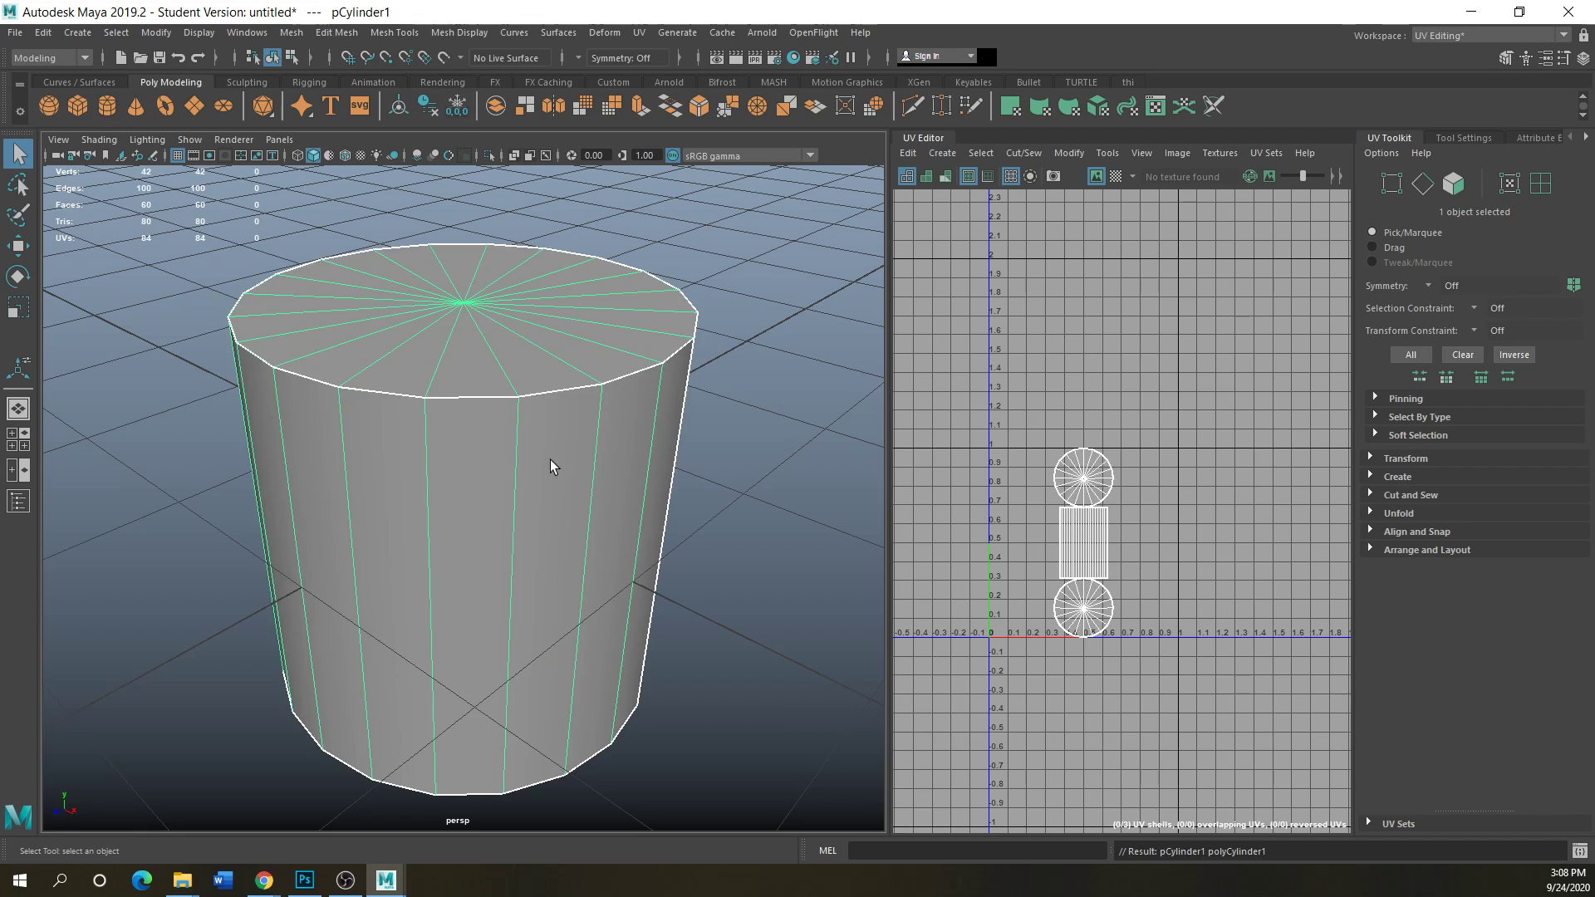
pyautogui.scroll(-3, 571, 511)
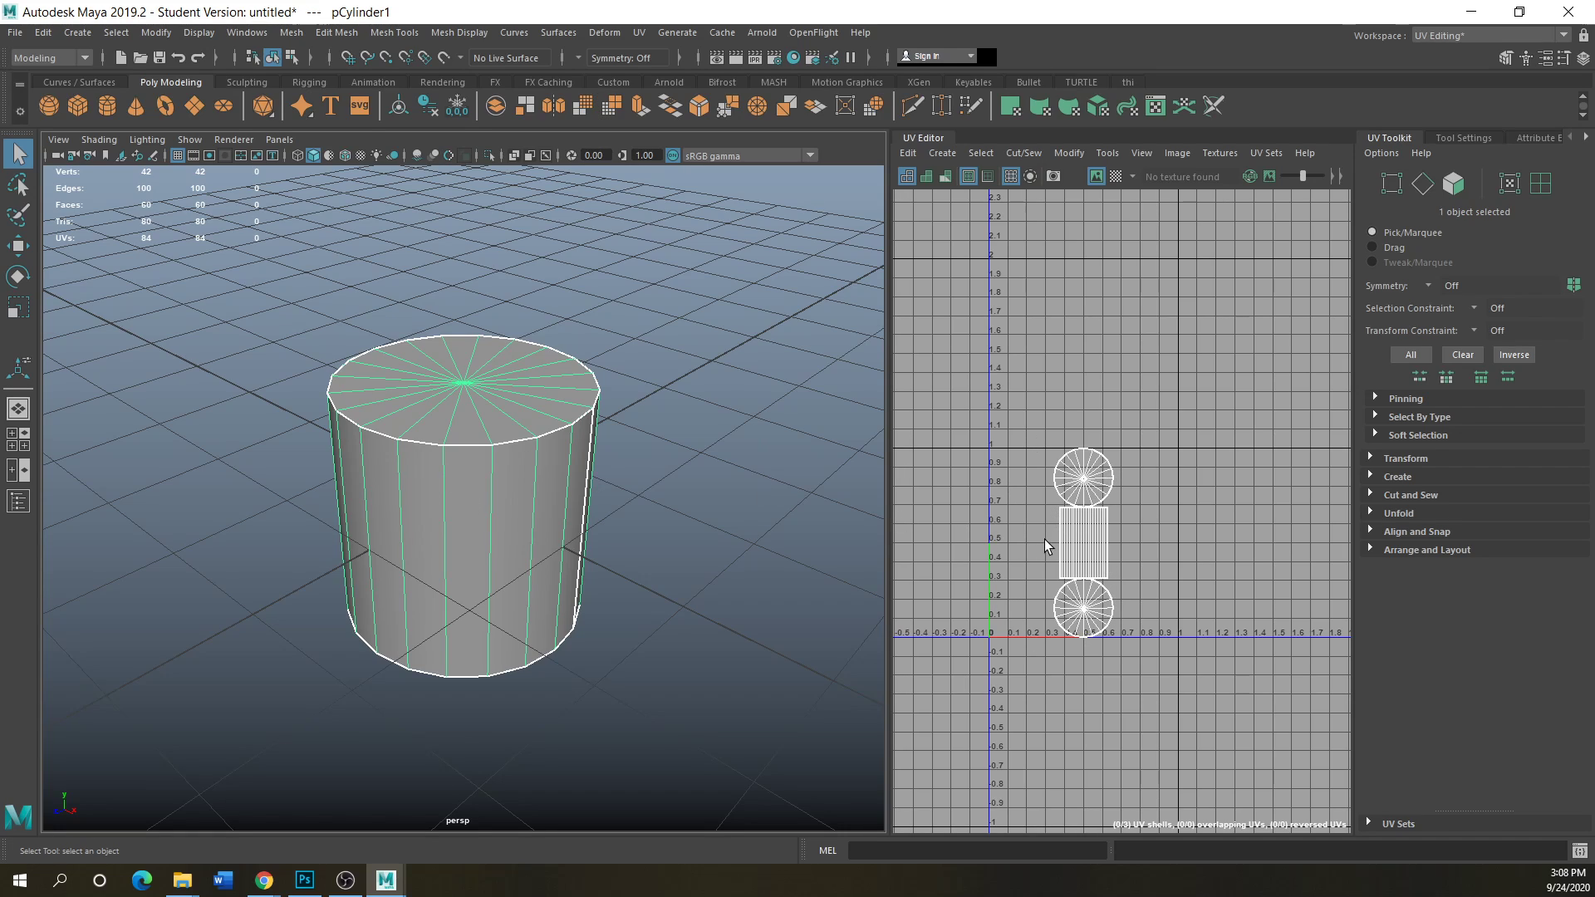
# - Apply Cylindrical UV mapping to the cylinder and display the checker map to inspect the texture distribution around it
pyautogui.click(637, 34)
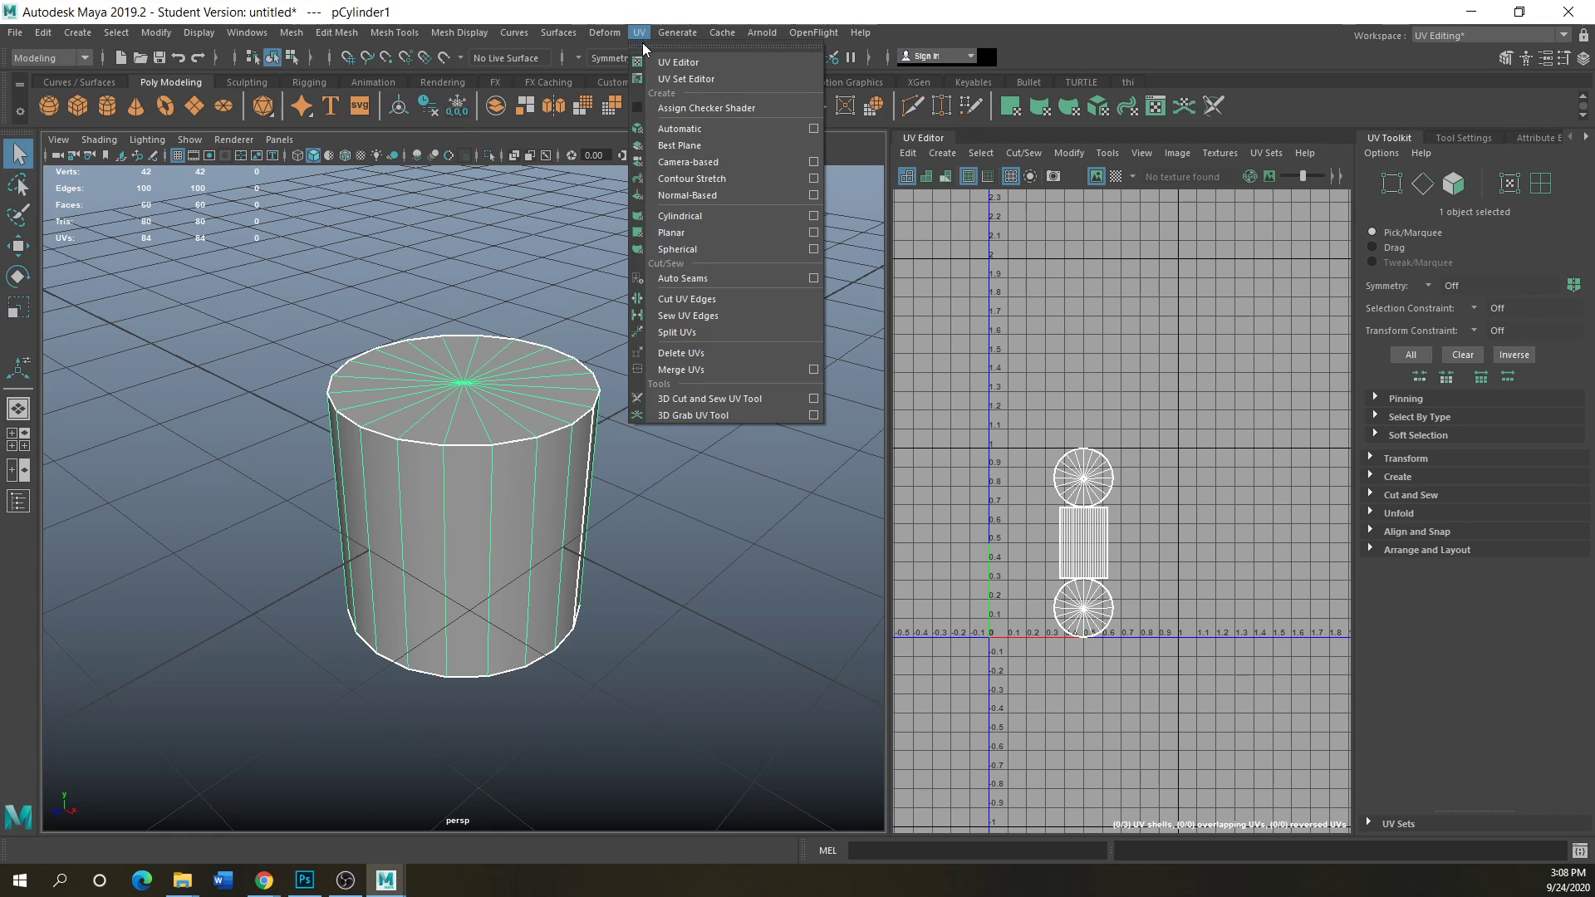
pyautogui.click(699, 216)
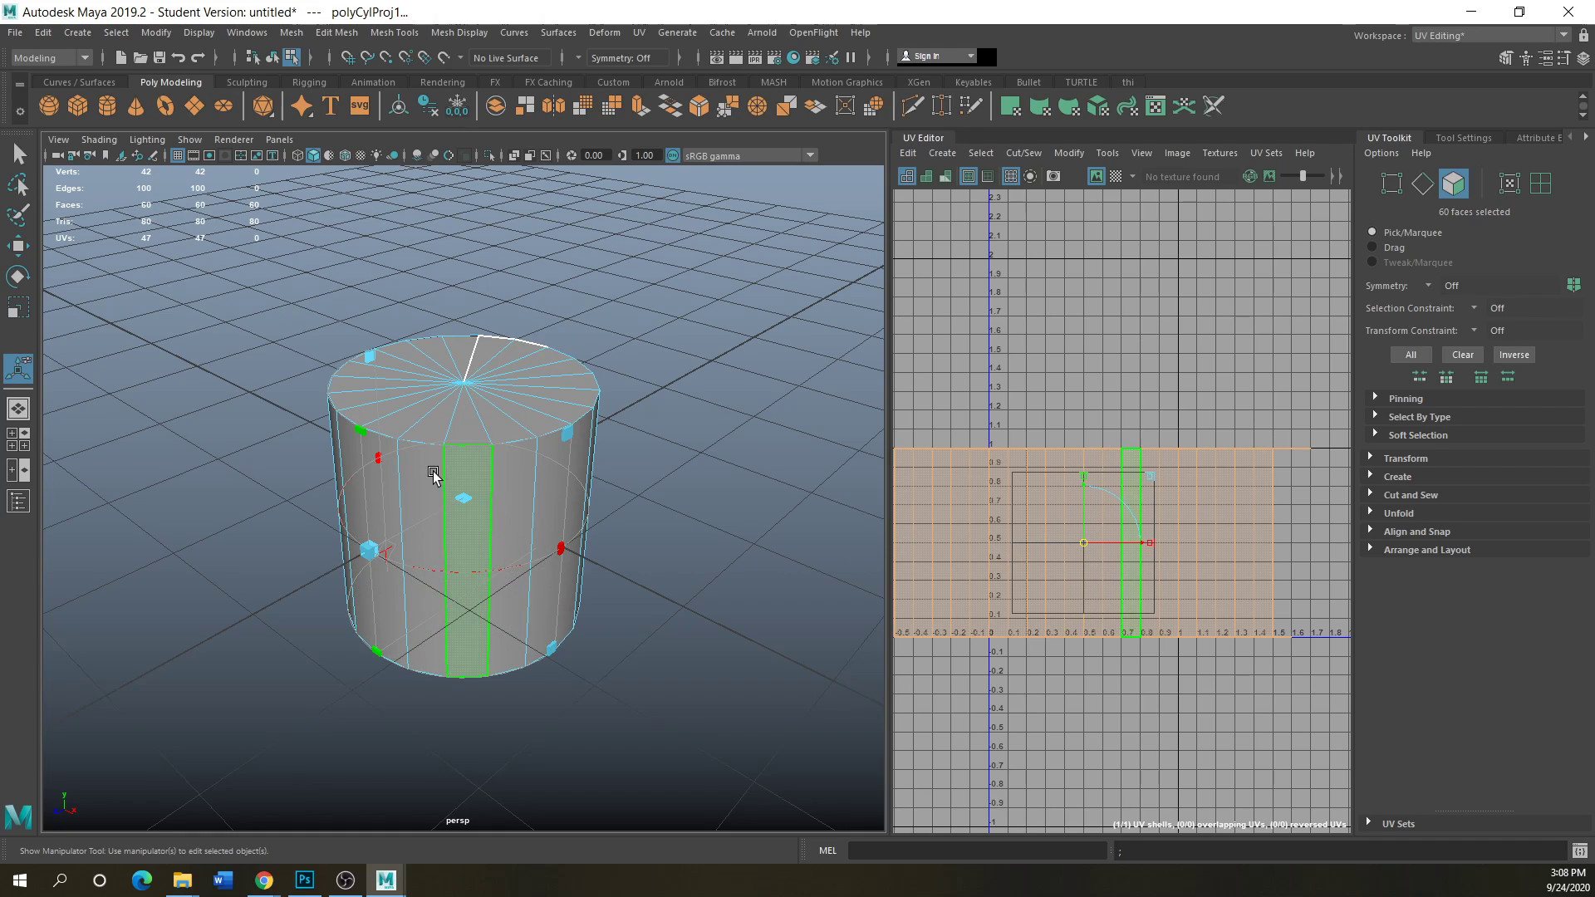
pyautogui.click(1114, 176)
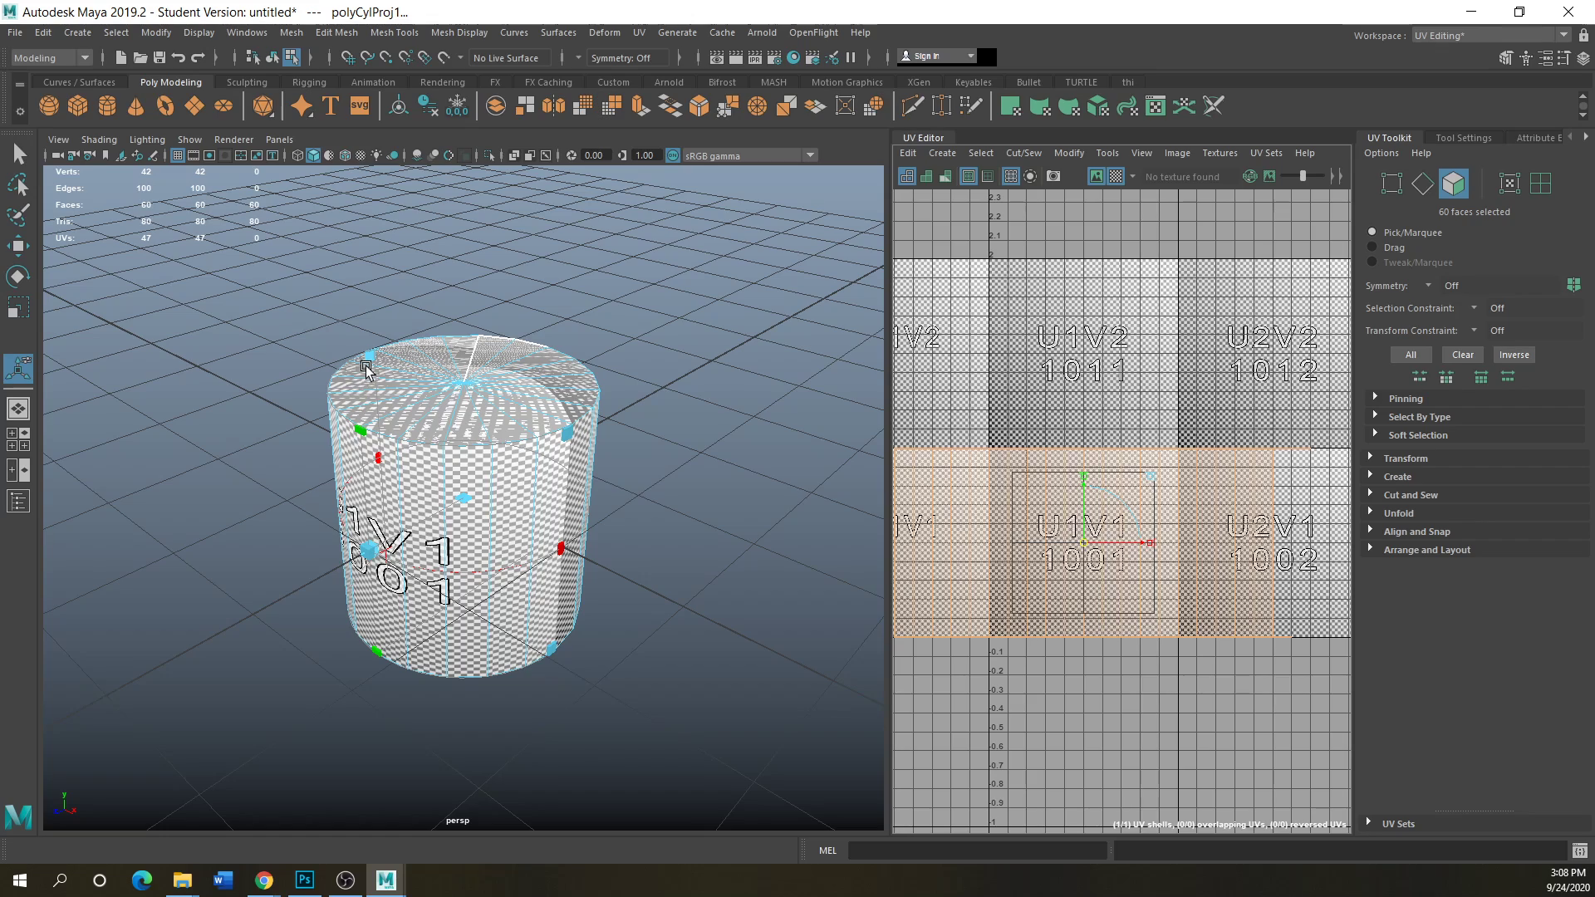
pyautogui.keyDown('alt'); pyautogui.moveTo(313, 535); pyautogui.dragTo(462, 424); pyautogui.keyUp('alt')
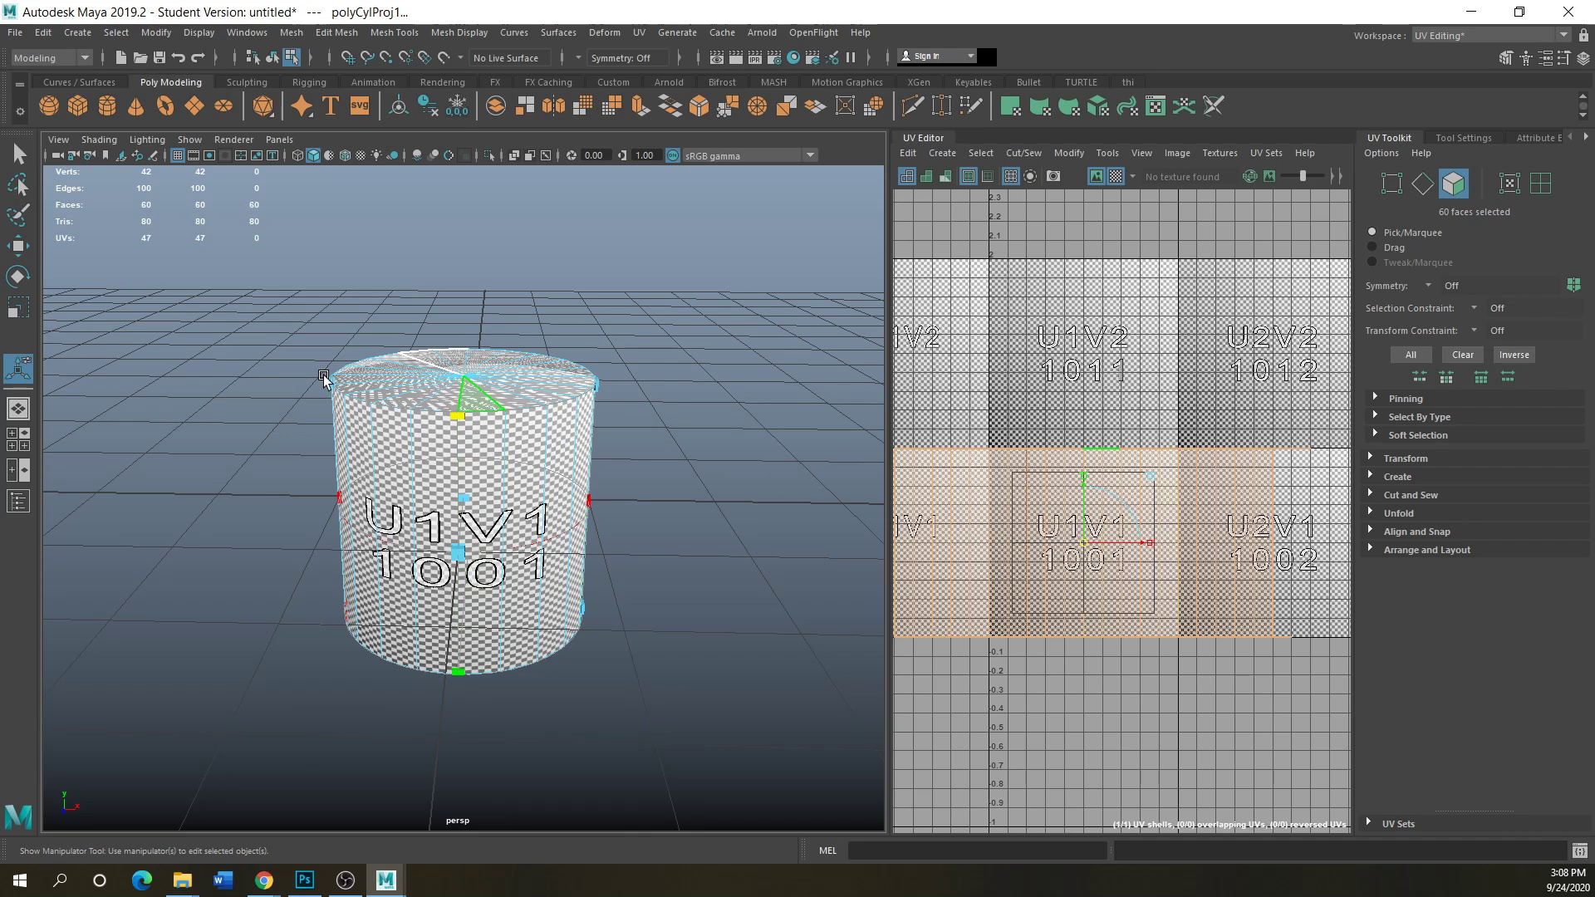
# - Try scaling the cylinder's faces vertically with the Scale tool and undo the change
pyautogui.click(18, 308)
pyautogui.click(508, 449)
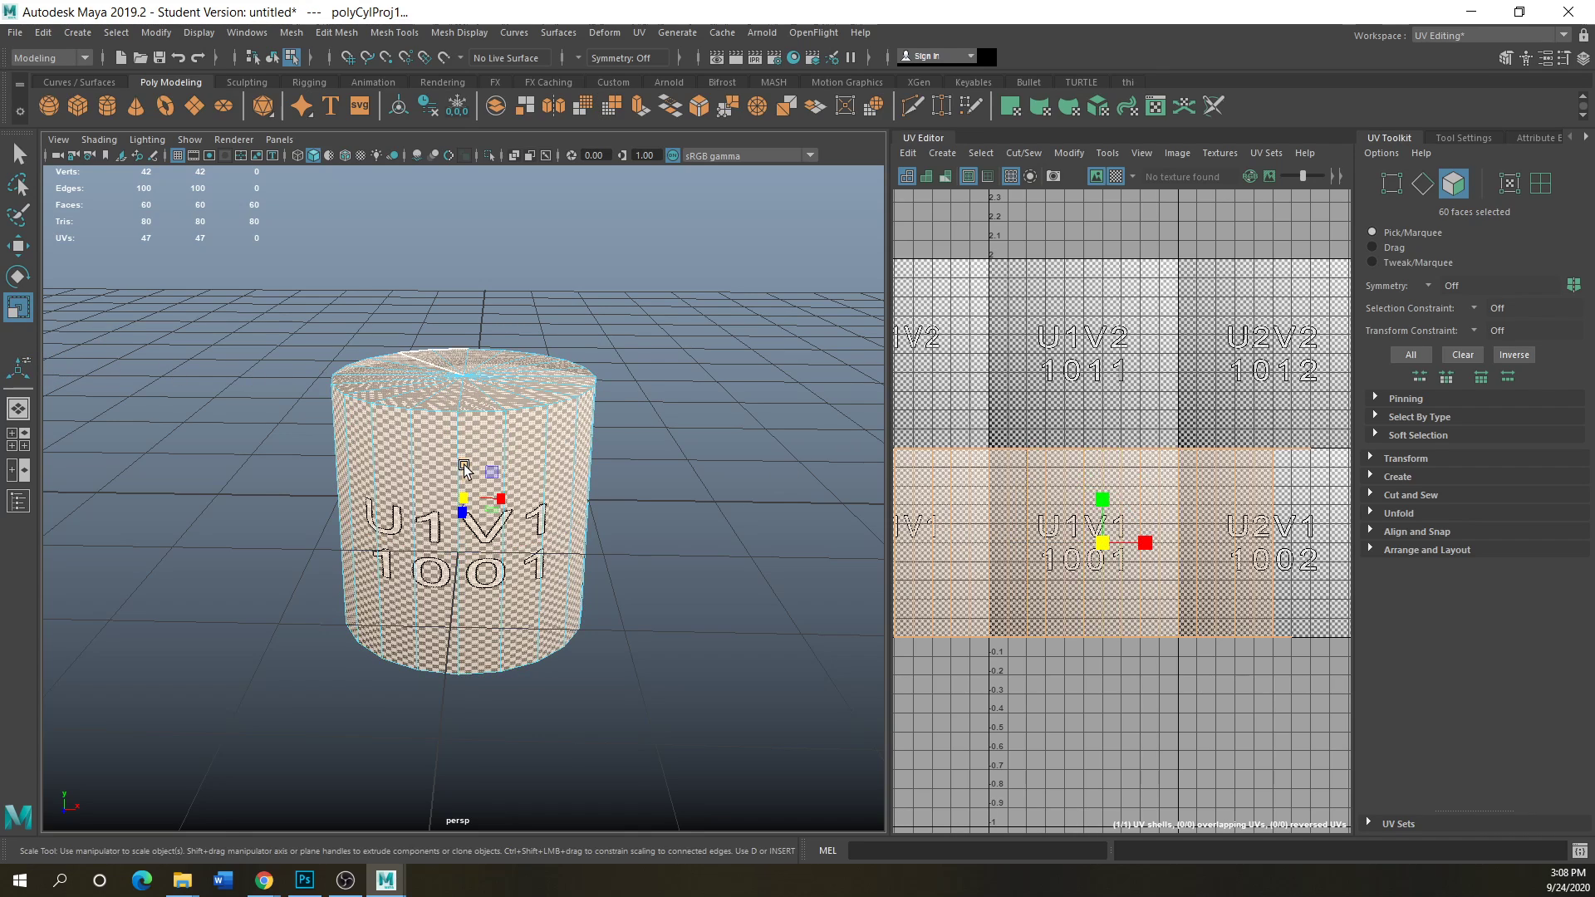
pyautogui.moveTo(462, 461); pyautogui.dragTo(457, 465)
pyautogui.hotkey('ctrl', 'z')
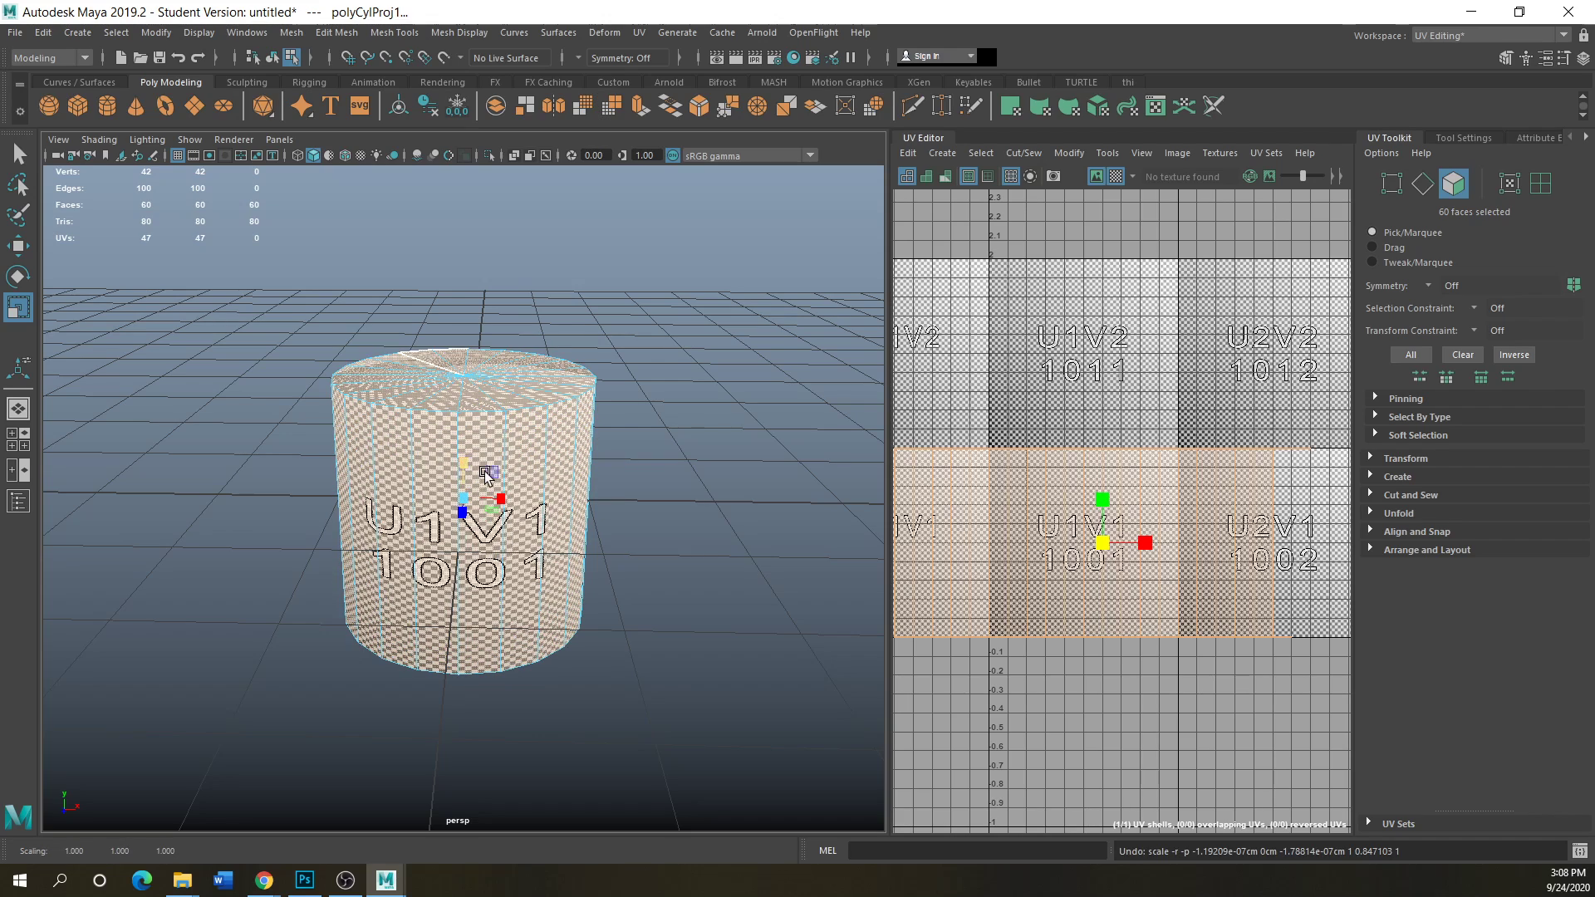
# - Try scaling the cylinder's single UV shell in V, and undo back to before the Cylindrical mapping
pyautogui.moveTo(989, 521); pyautogui.dragTo(947, 494, button='right')
pyautogui.click(1001, 509)
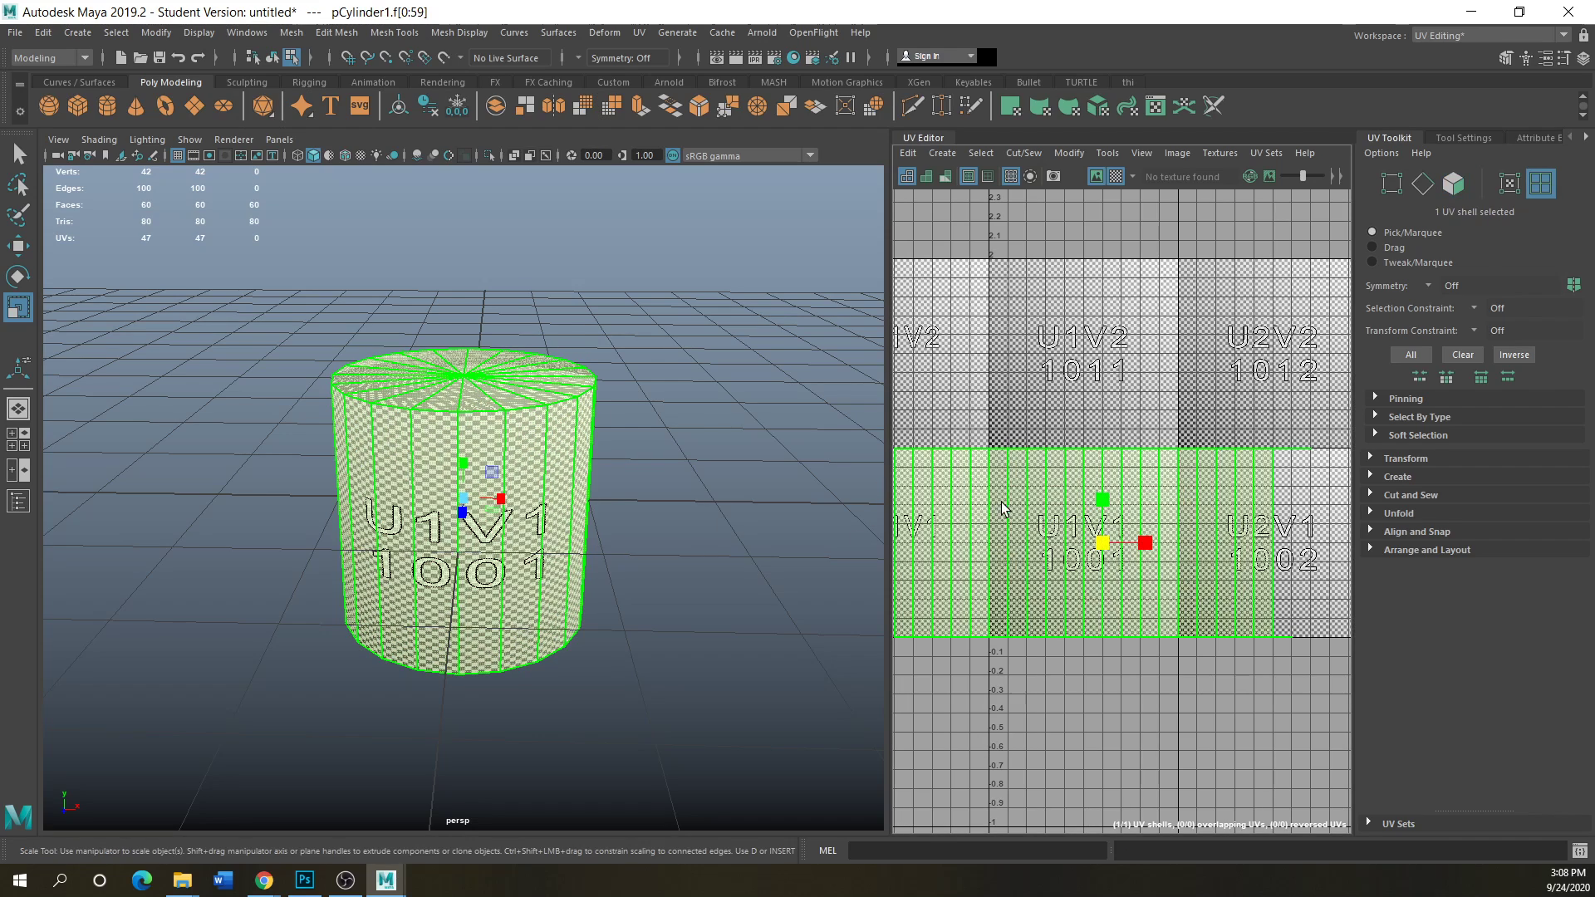
pyautogui.moveTo(1095, 501)
pyautogui.mouseDown()
pyautogui.moveTo(1100, 527)
pyautogui.moveTo(1099, 466)
pyautogui.moveTo(1099, 506)
pyautogui.mouseUp()
pyautogui.hotkey('ctrl', 'z')
pyautogui.hotkey('ctrl', 'z')
pyautogui.hotkey('ctrl', 'z')
pyautogui.hotkey('ctrl', 'z')
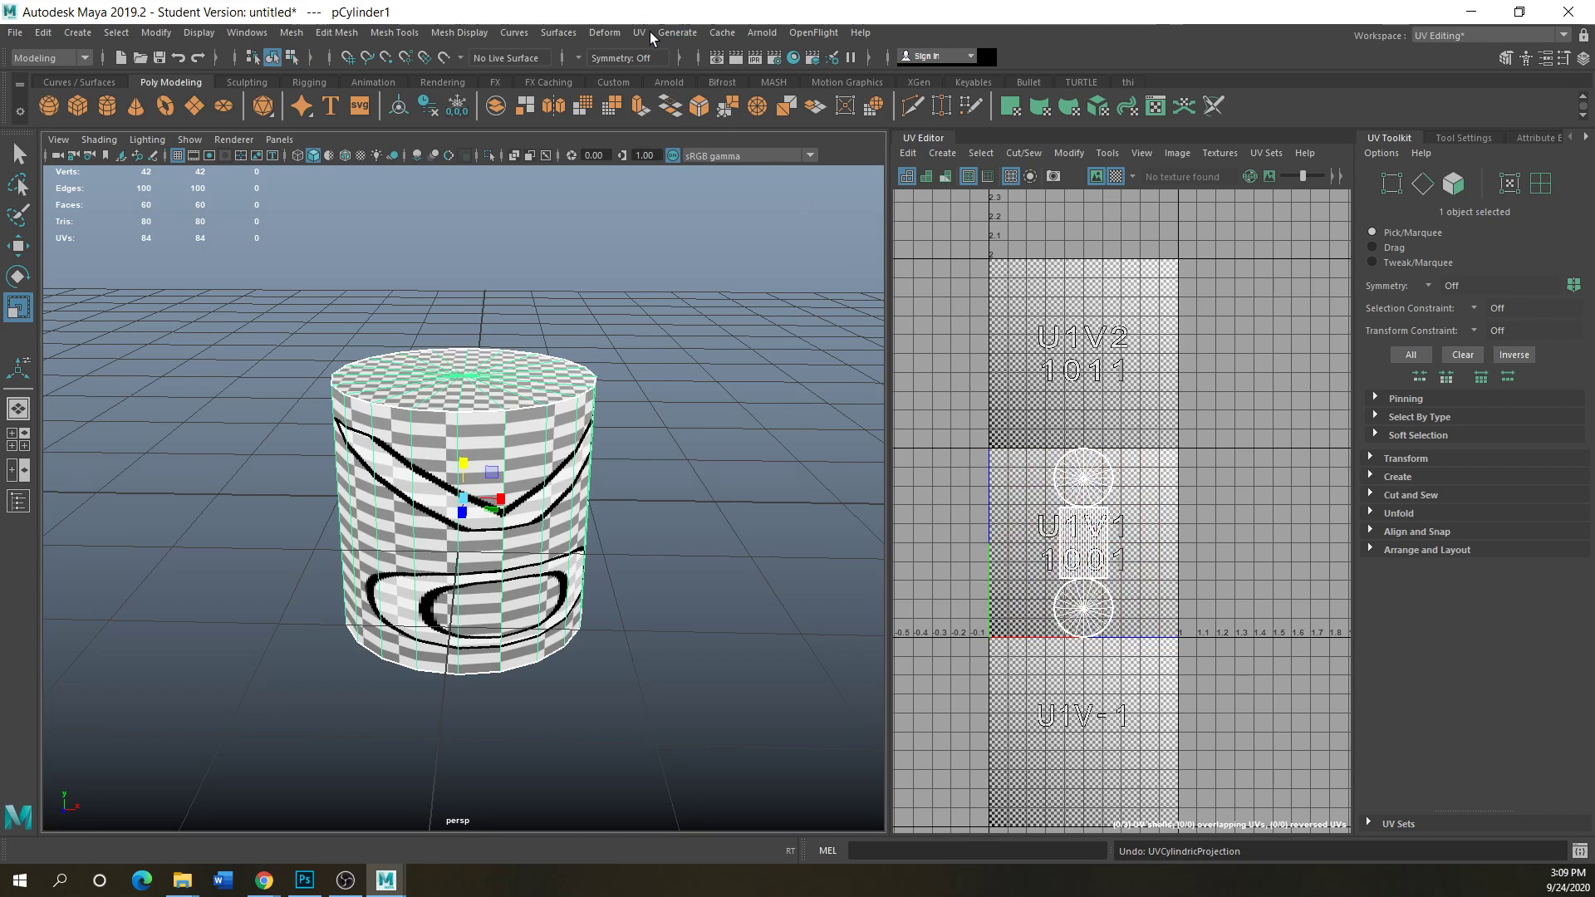
# - Review the Cylindrical Mapping options and close them without projecting
pyautogui.click(677, 31)
pyautogui.moveTo(639, 32)
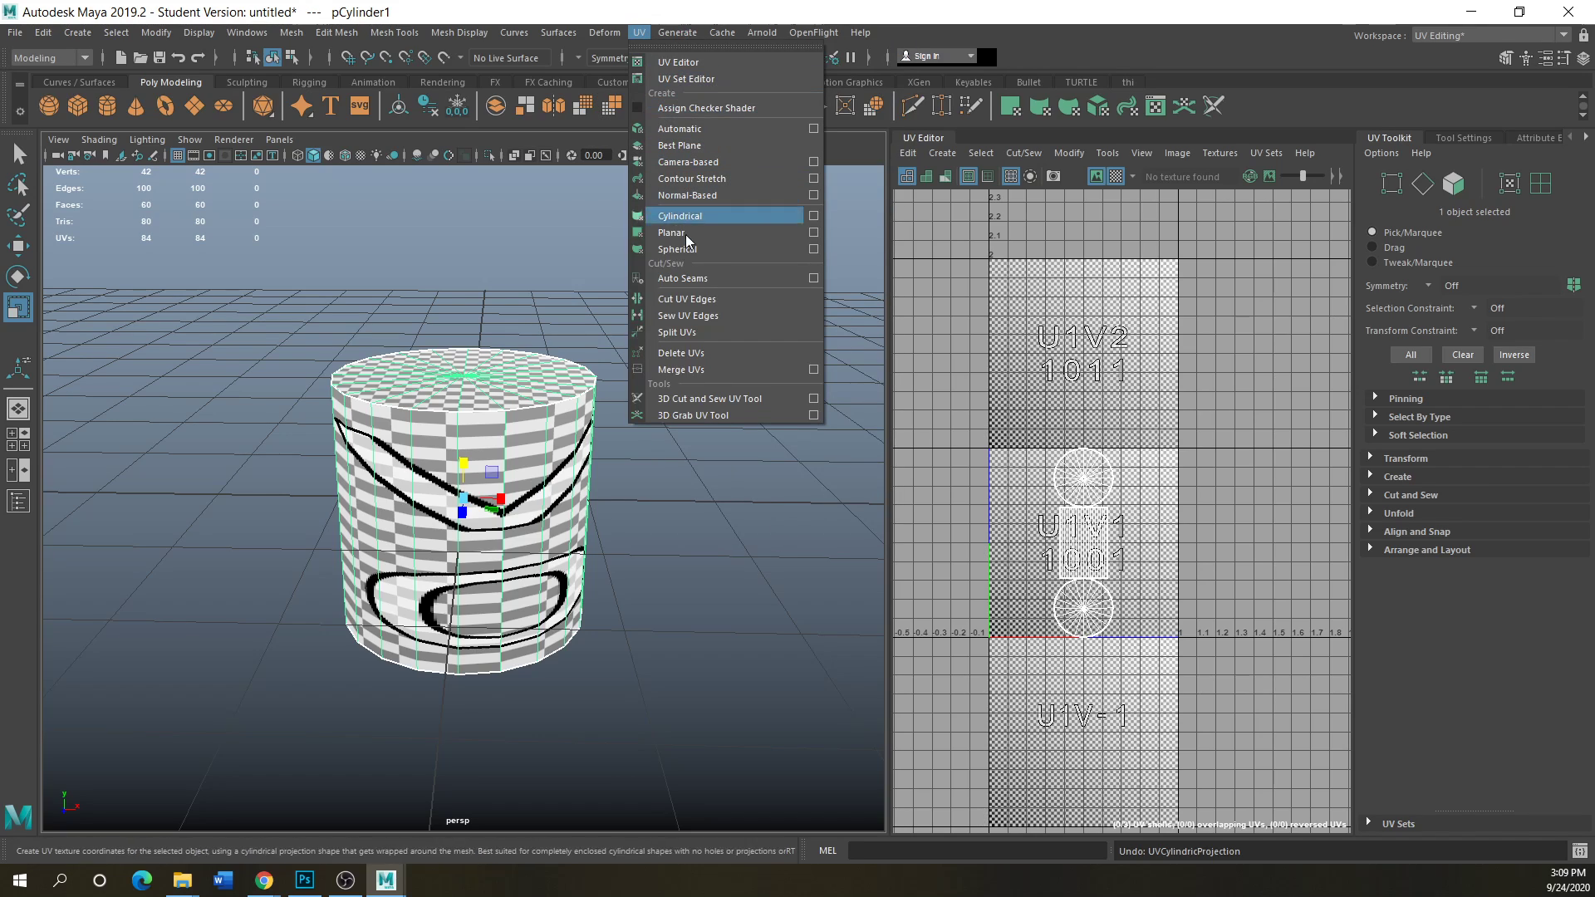
pyautogui.click(814, 251)
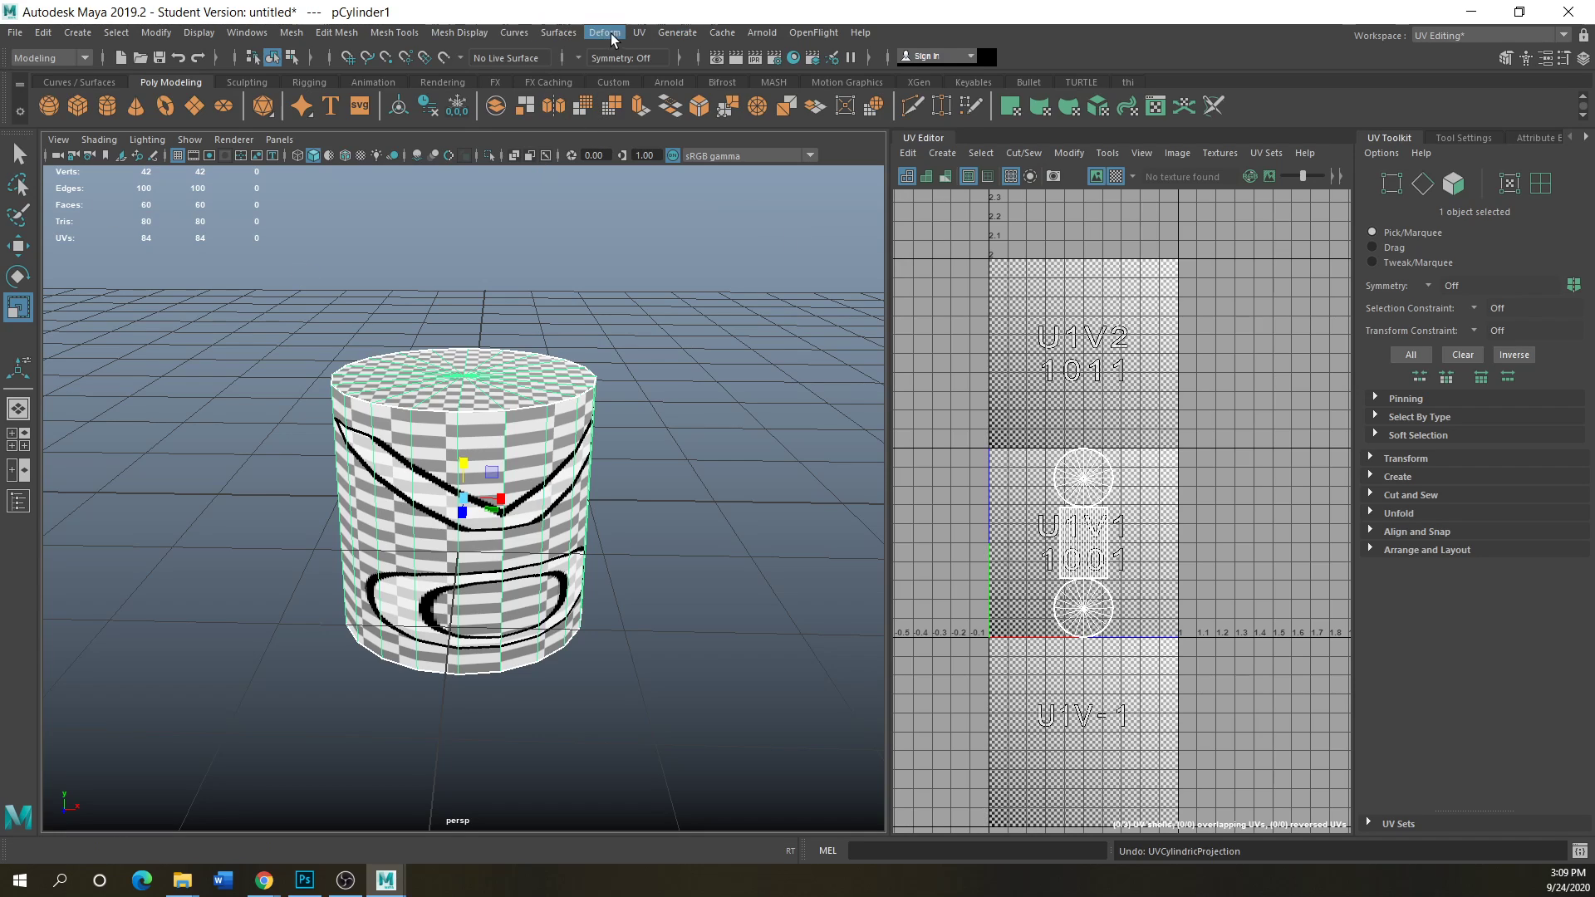
pyautogui.click(640, 33)
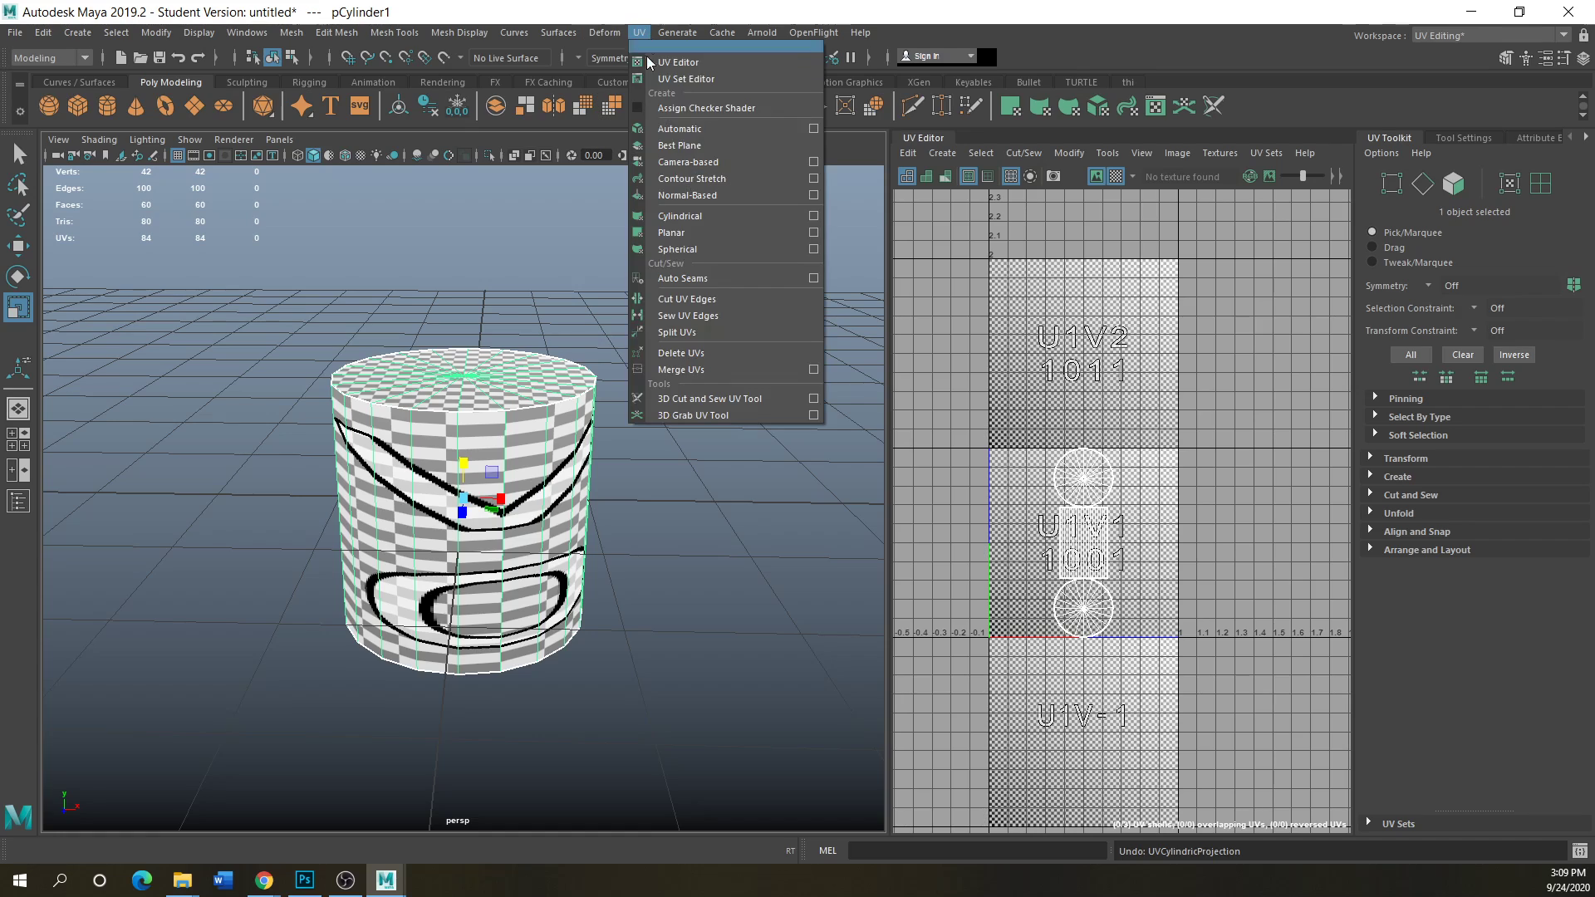
pyautogui.click(814, 216)
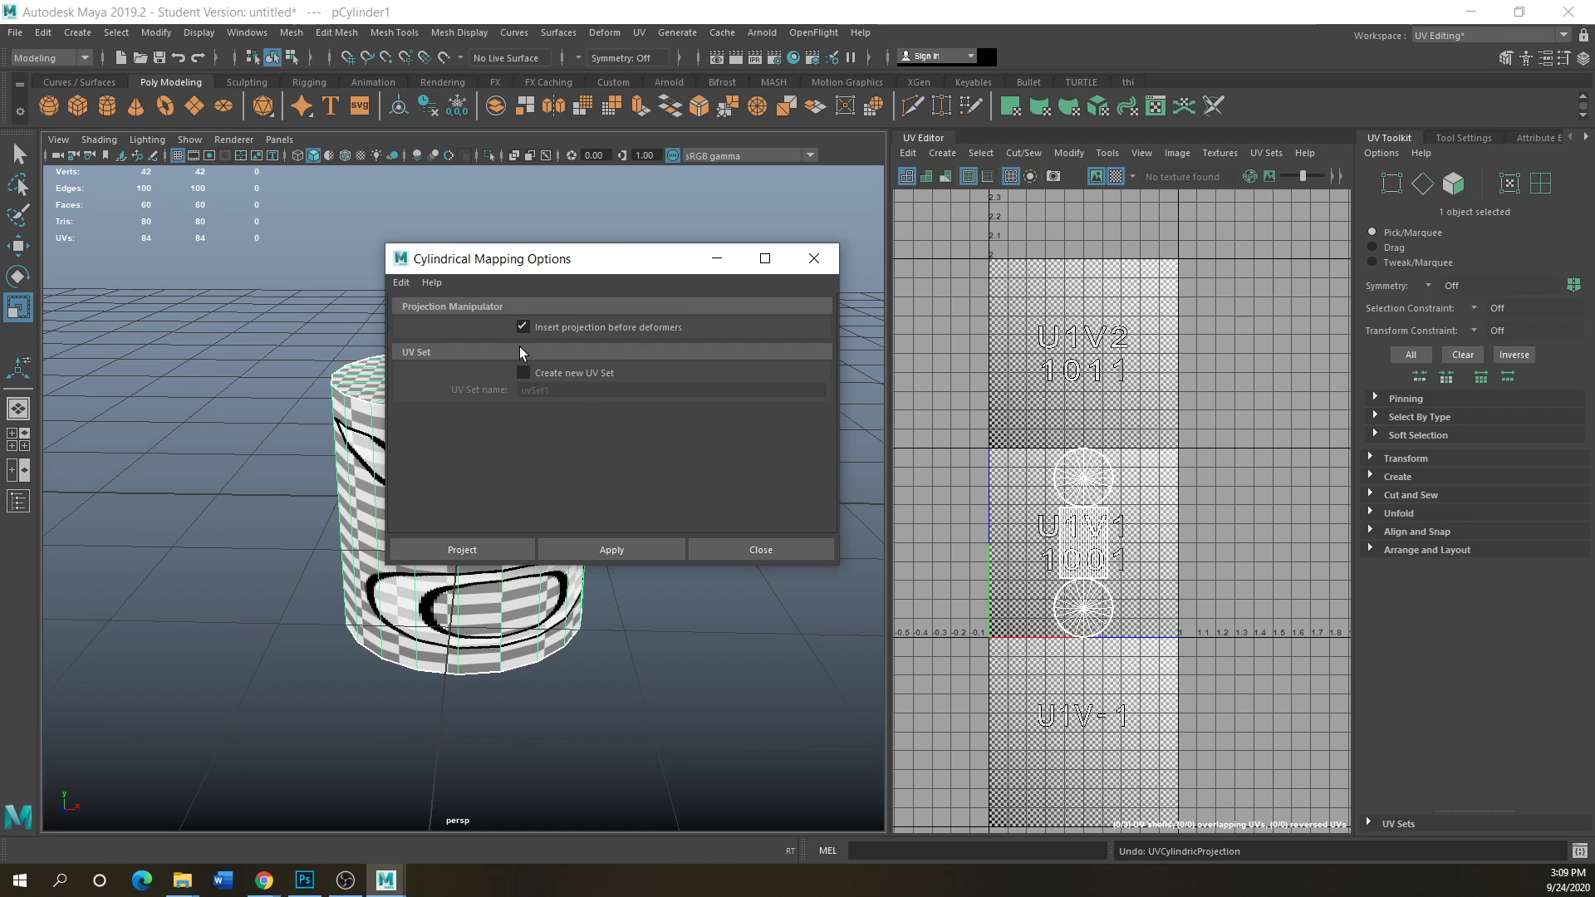
pyautogui.click(814, 259)
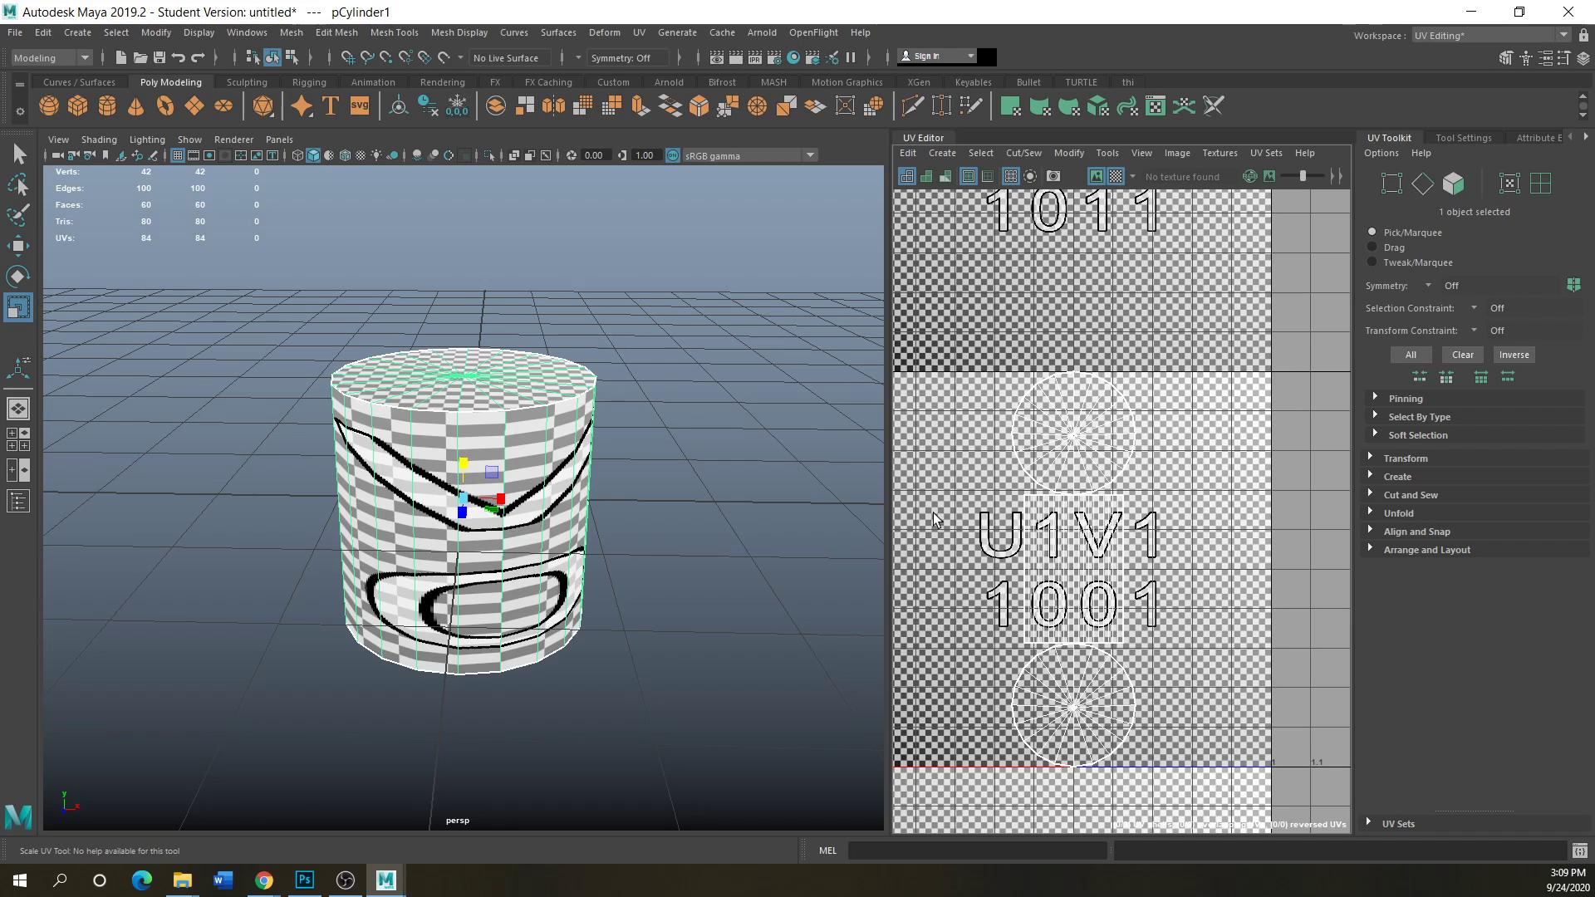
# - Select the cylinder's top cap UV shell and scale it in U into a narrow vertical ellipse
pyautogui.rightClick(1069, 453)
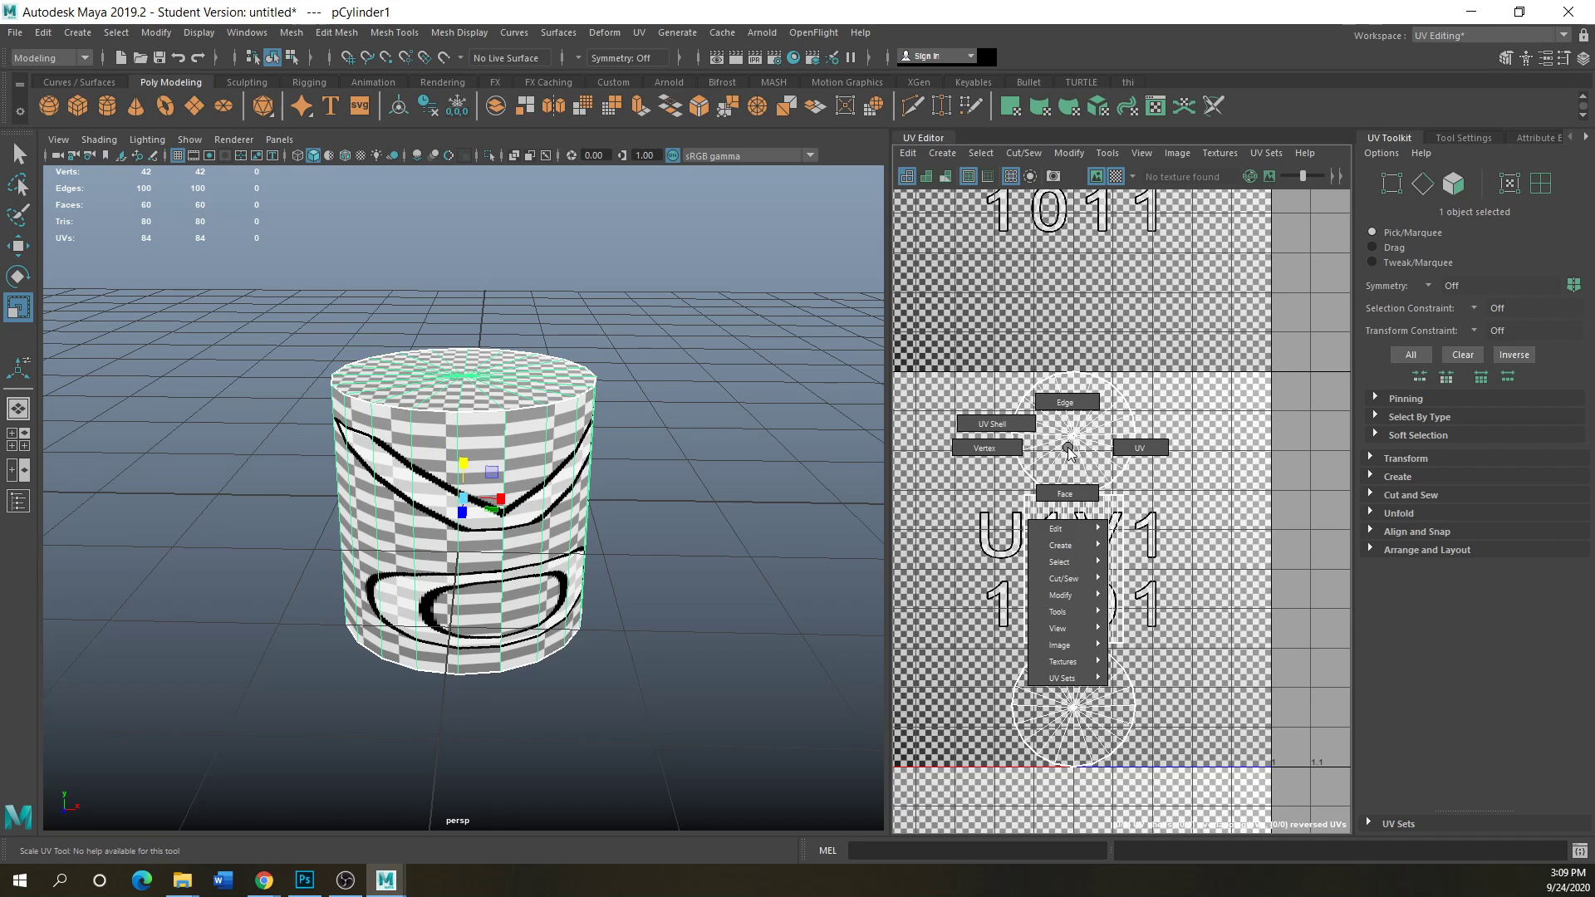
pyautogui.moveTo(1069, 453); pyautogui.dragTo(1009, 428, button='right')
pyautogui.click(1093, 438)
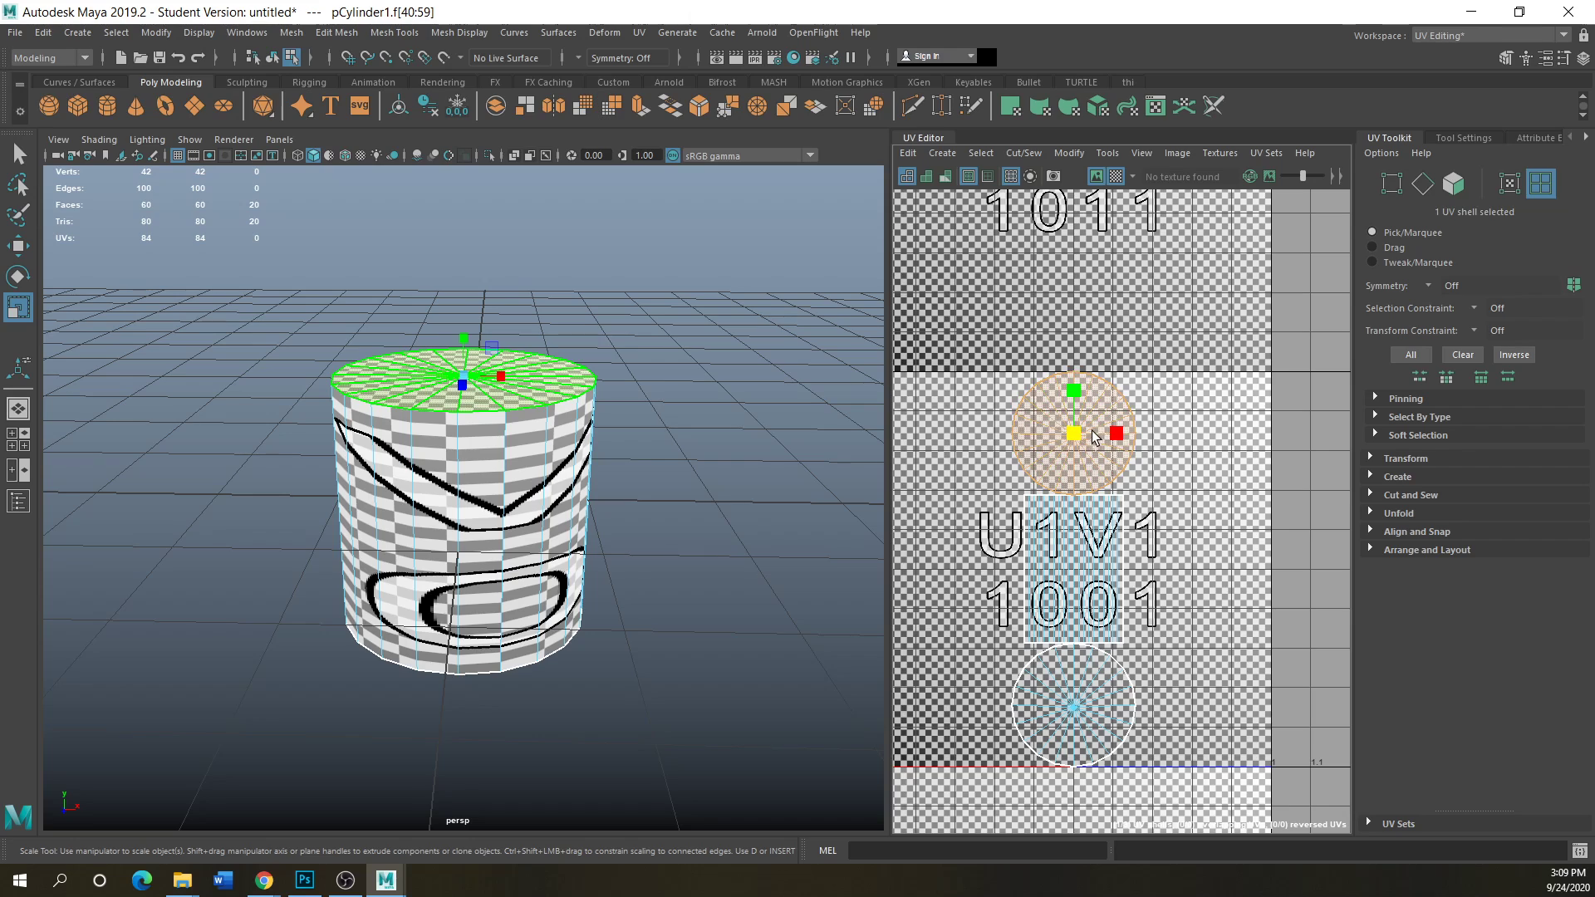
pyautogui.click(1121, 434)
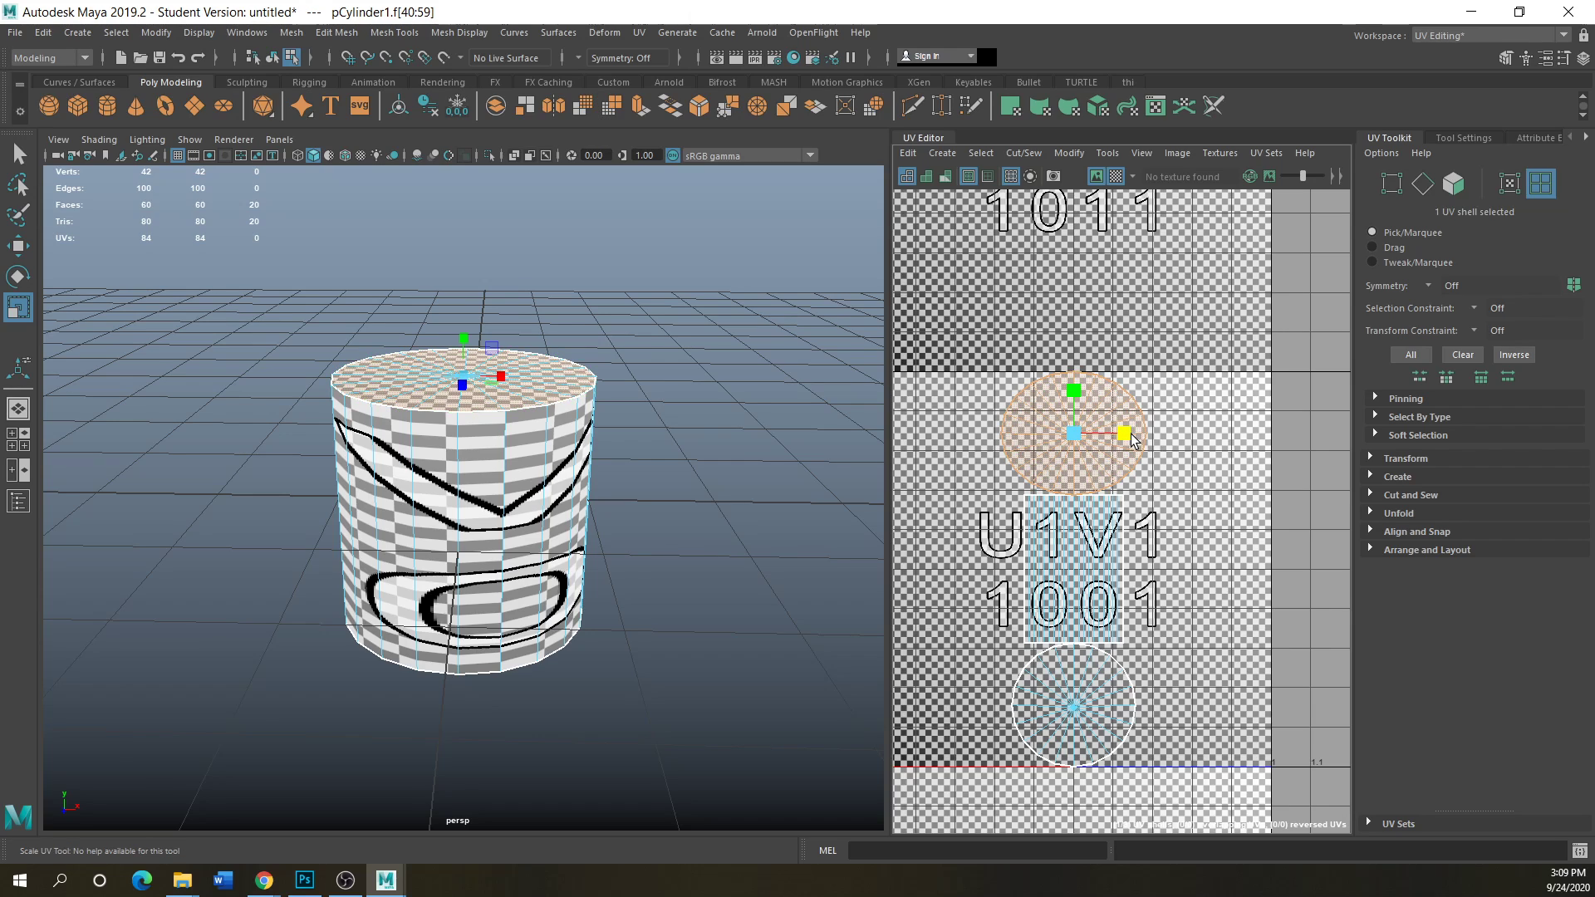
pyautogui.moveTo(1121, 437); pyautogui.dragTo(1098, 441)
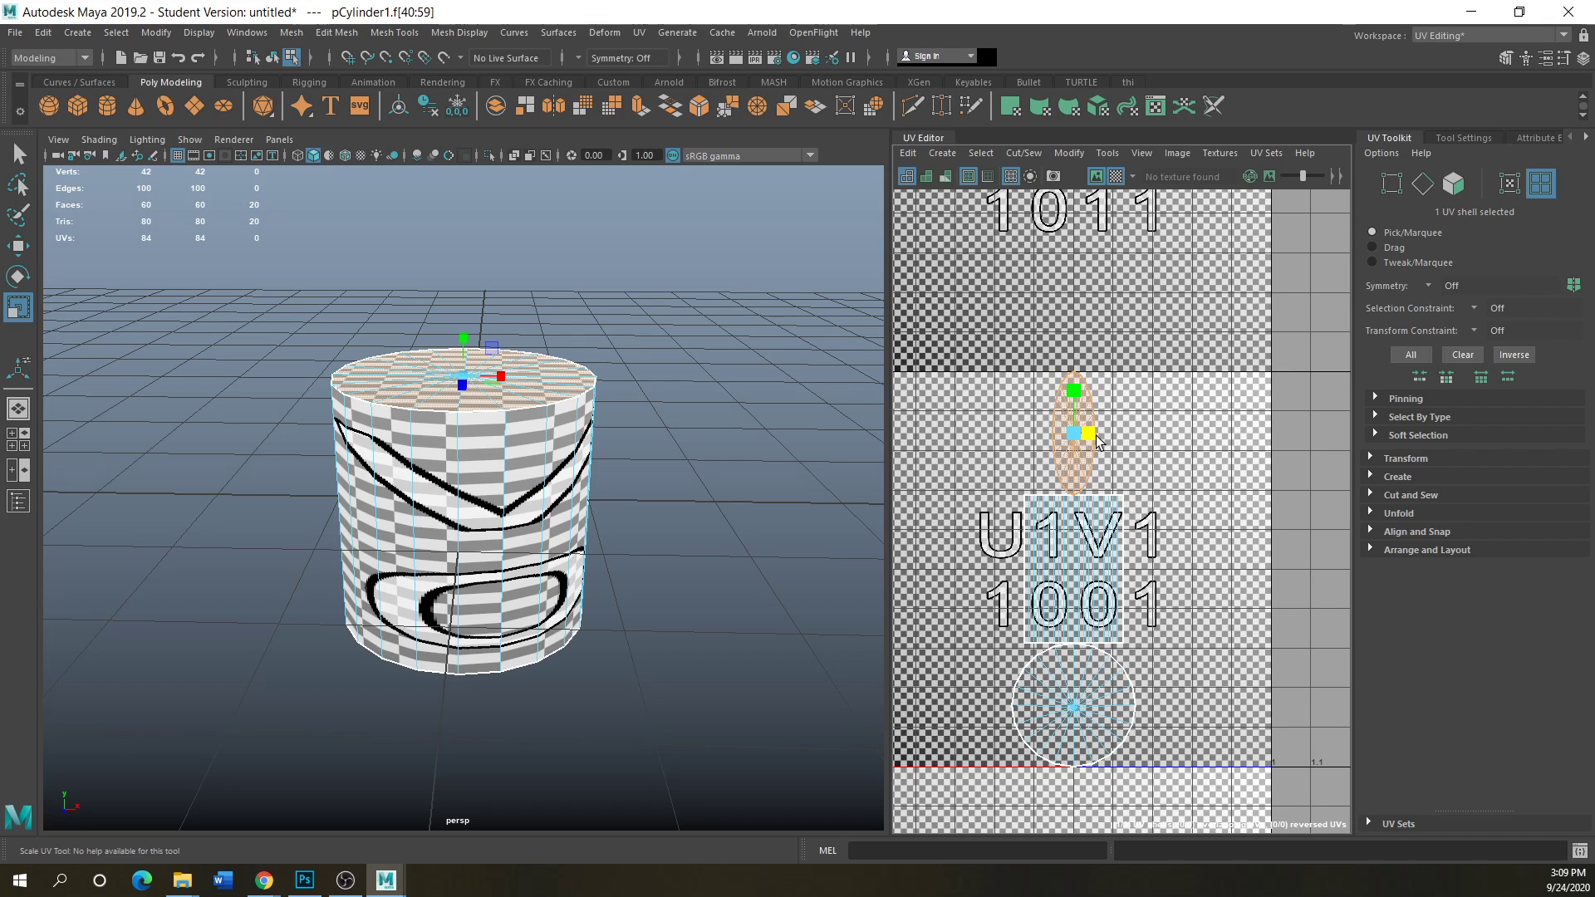
# - Stretch the cylinder's side-wall UV shell in U far beyond the 0–1 tile and turn off the checker map display
pyautogui.click(1074, 564)
pyautogui.moveTo(1110, 571); pyautogui.dragTo(1570, 614)
pyautogui.scroll(-1, 989, 673)
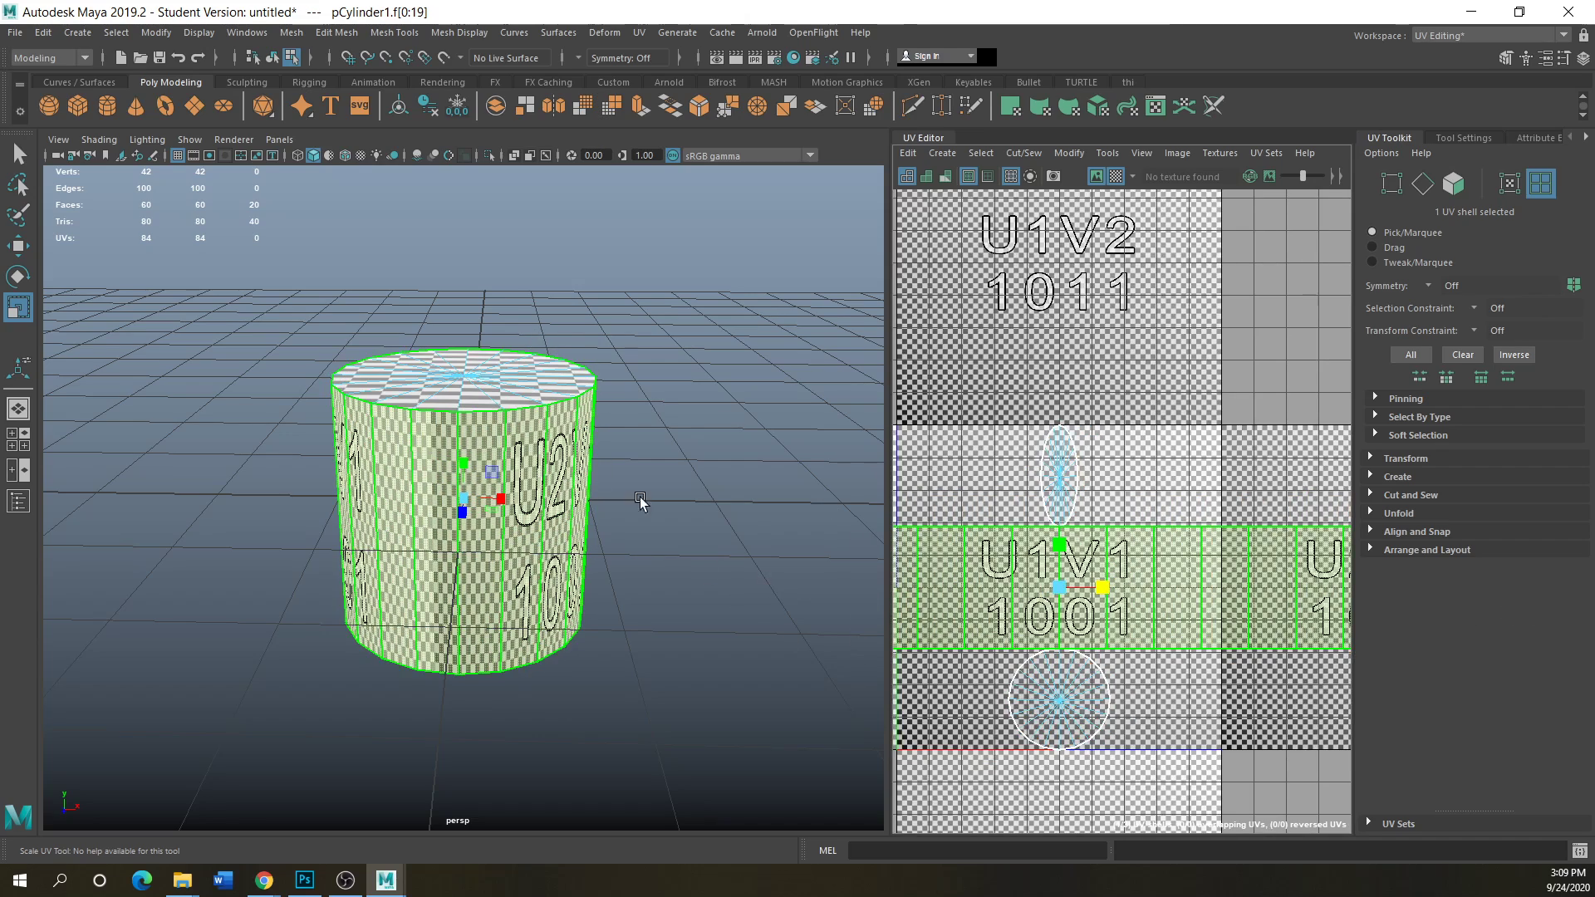
pyautogui.click(1116, 176)
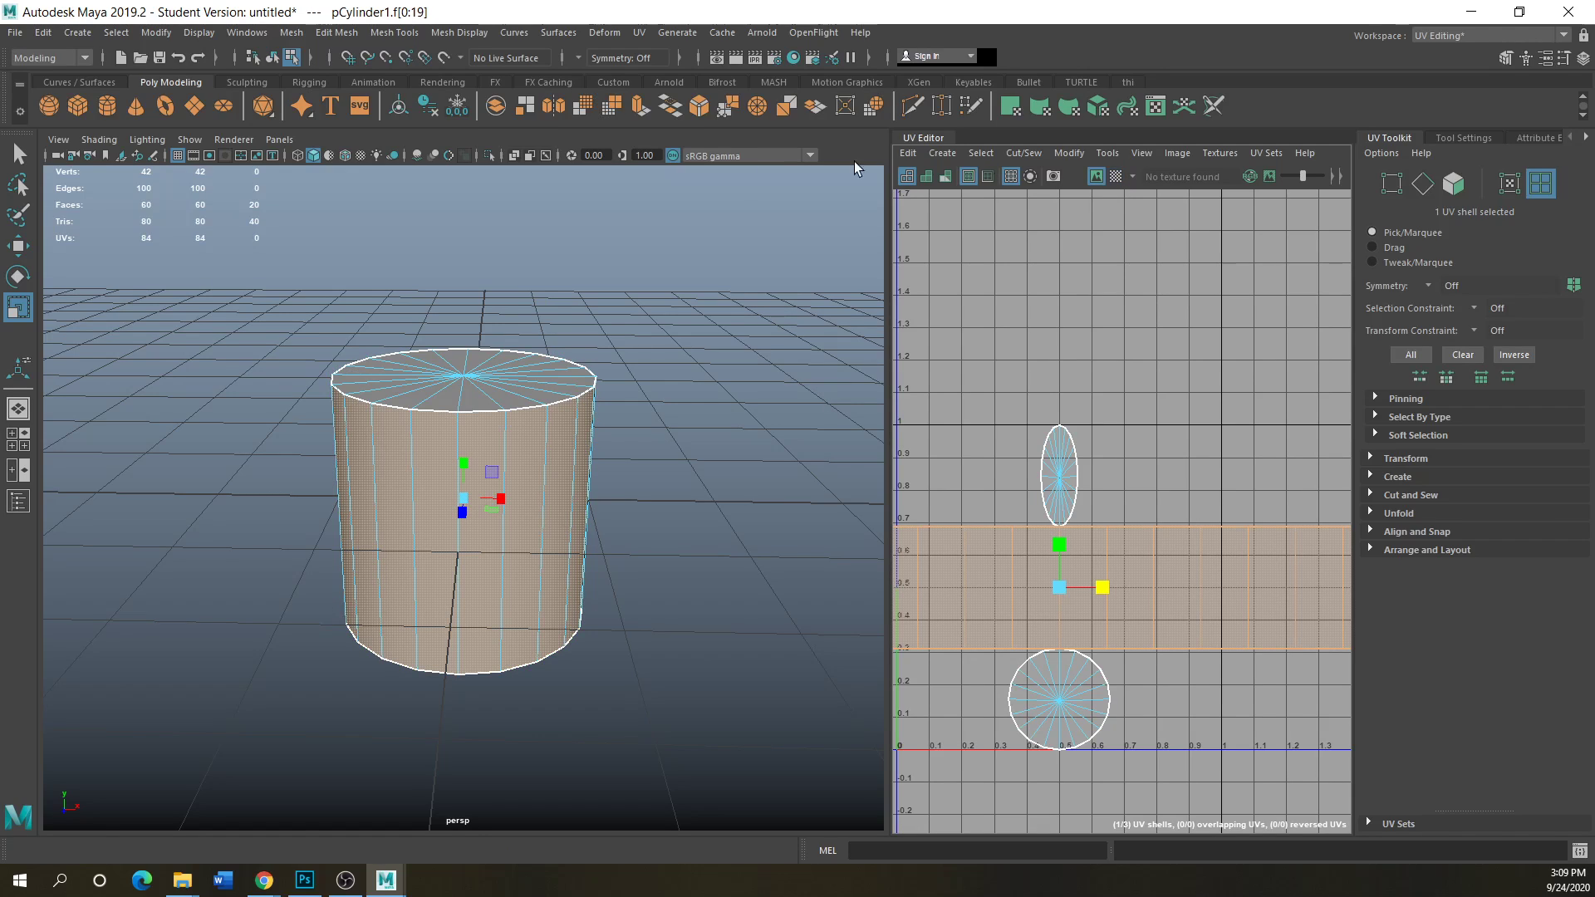
# - Assign a new Lambert material to the cylinder
pyautogui.moveTo(462, 407); pyautogui.dragTo(432, 853, button='right')
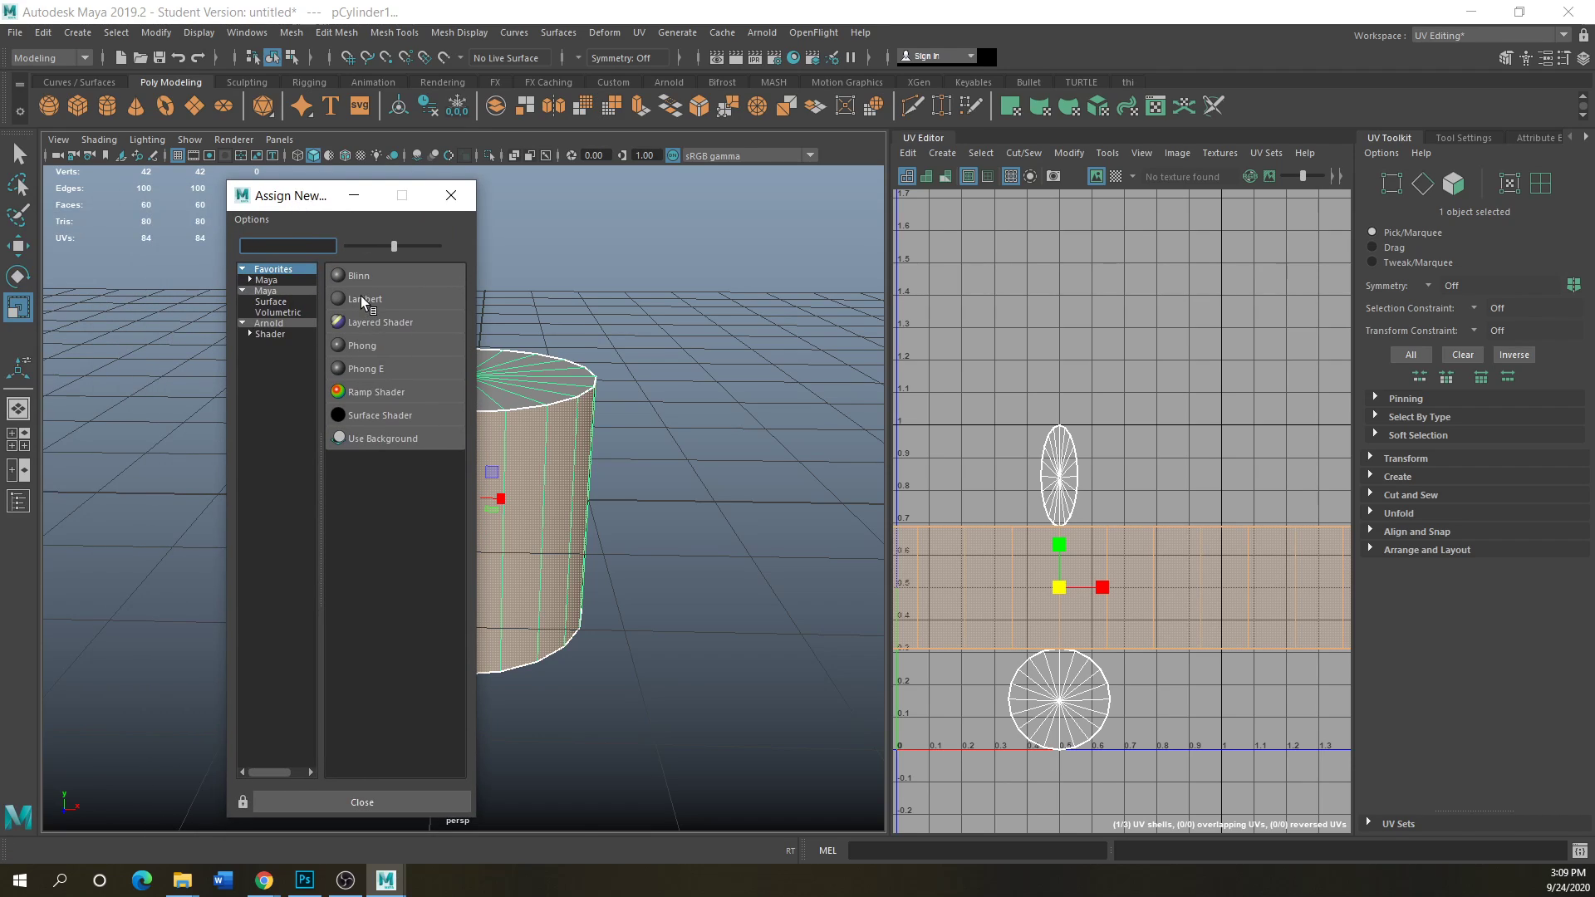
pyautogui.click(363, 300)
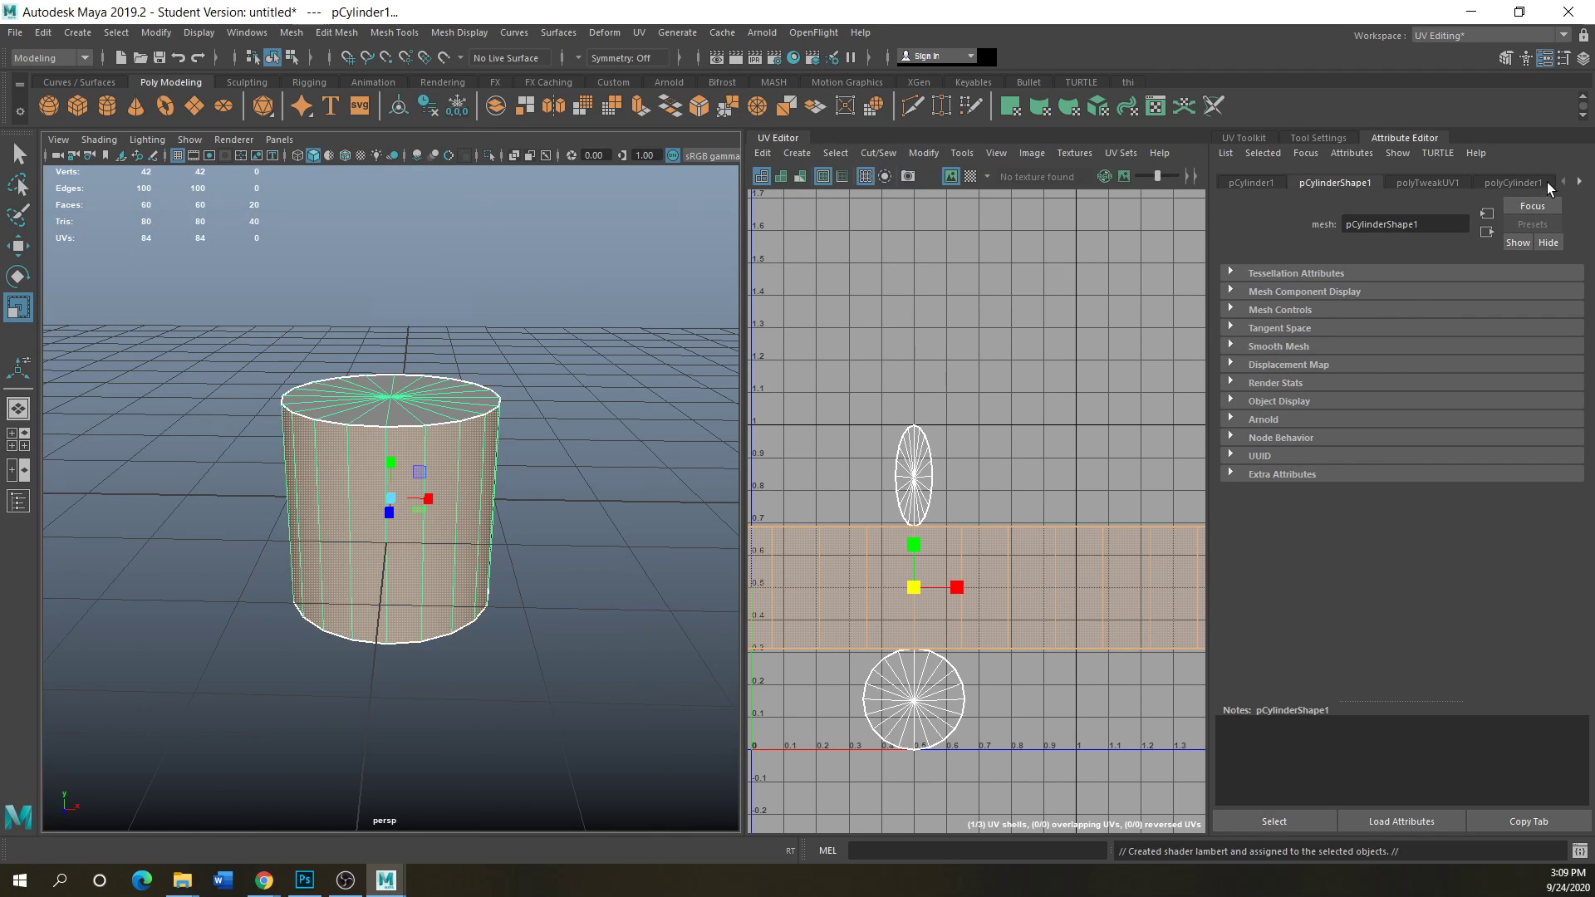
# - Connect a File texture to the new Lambert material's Color and load rain.jpg from sourceimages as its image
pyautogui.click(1579, 182)
pyautogui.click(1525, 183)
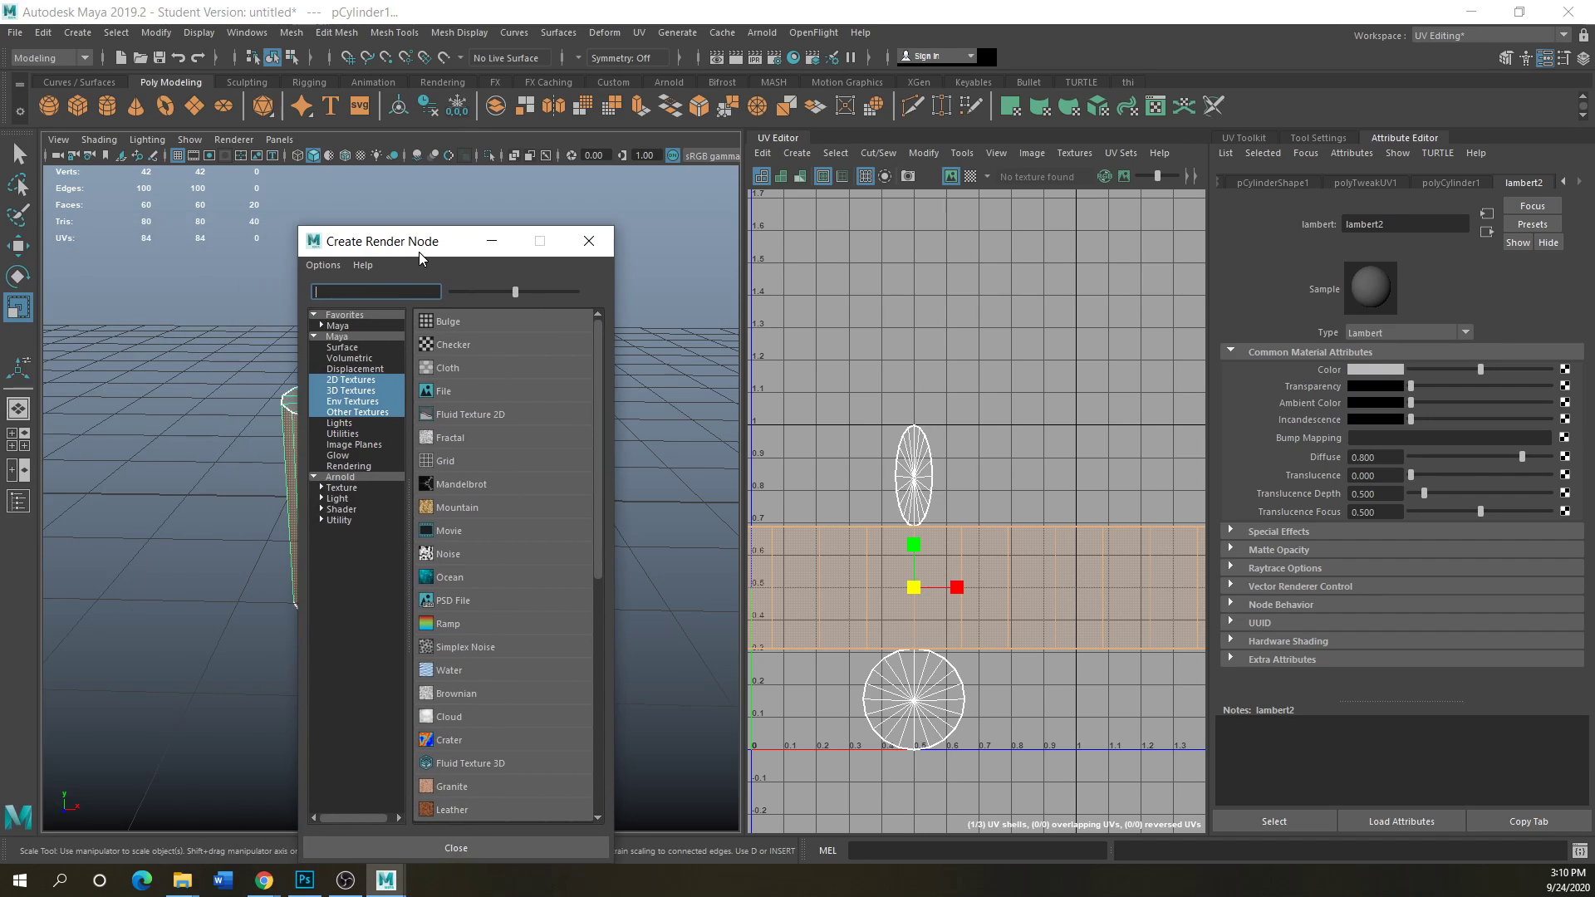
pyautogui.click(451, 393)
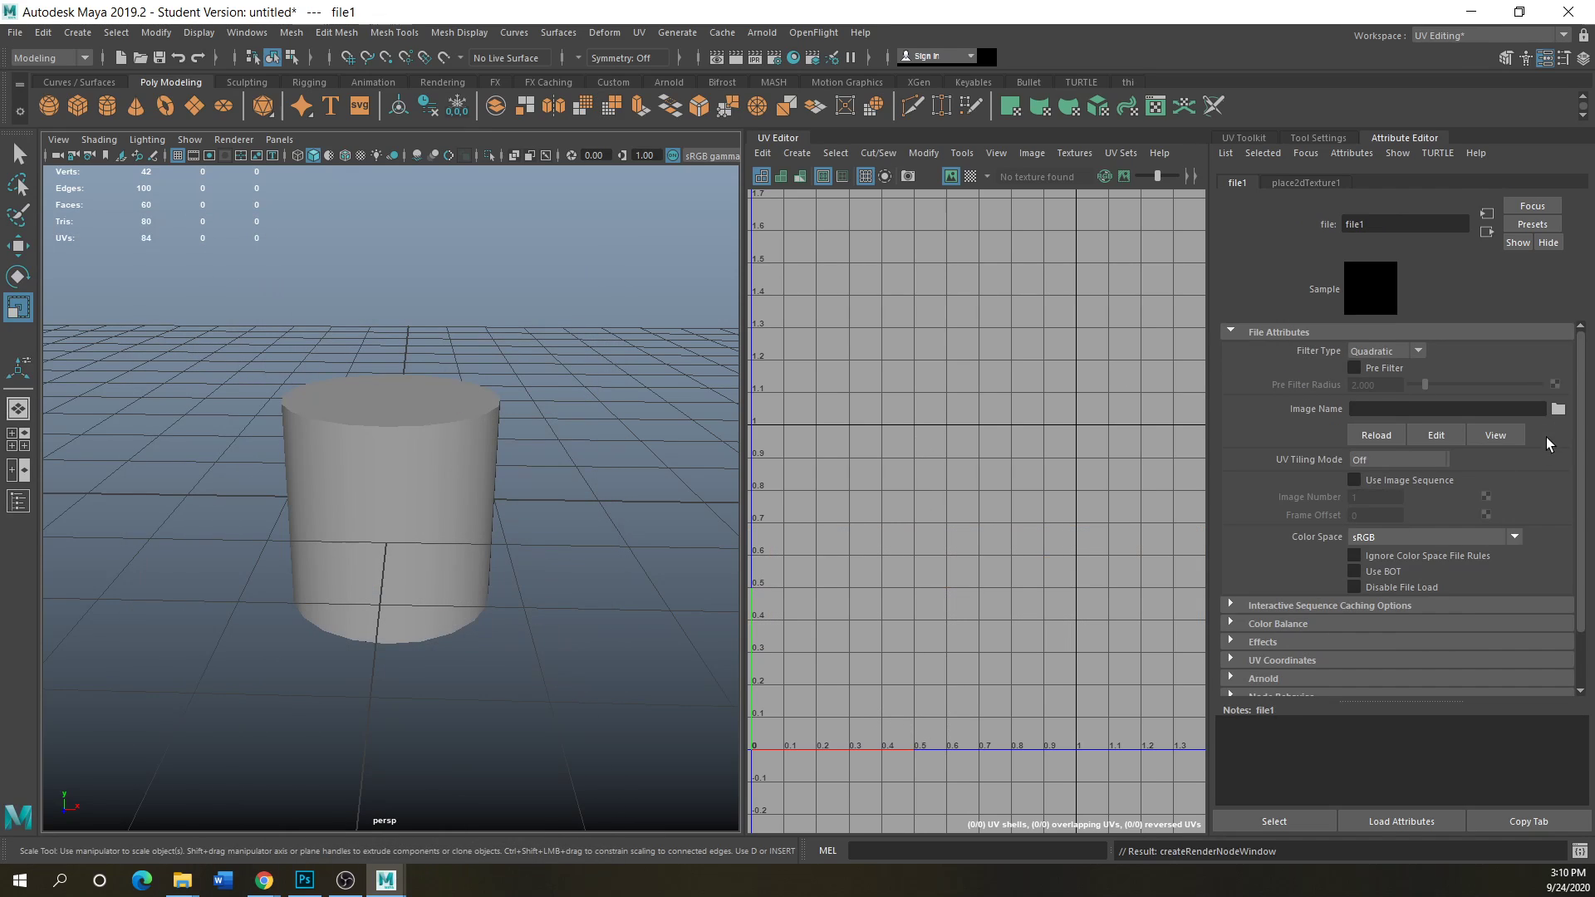
pyautogui.click(1558, 412)
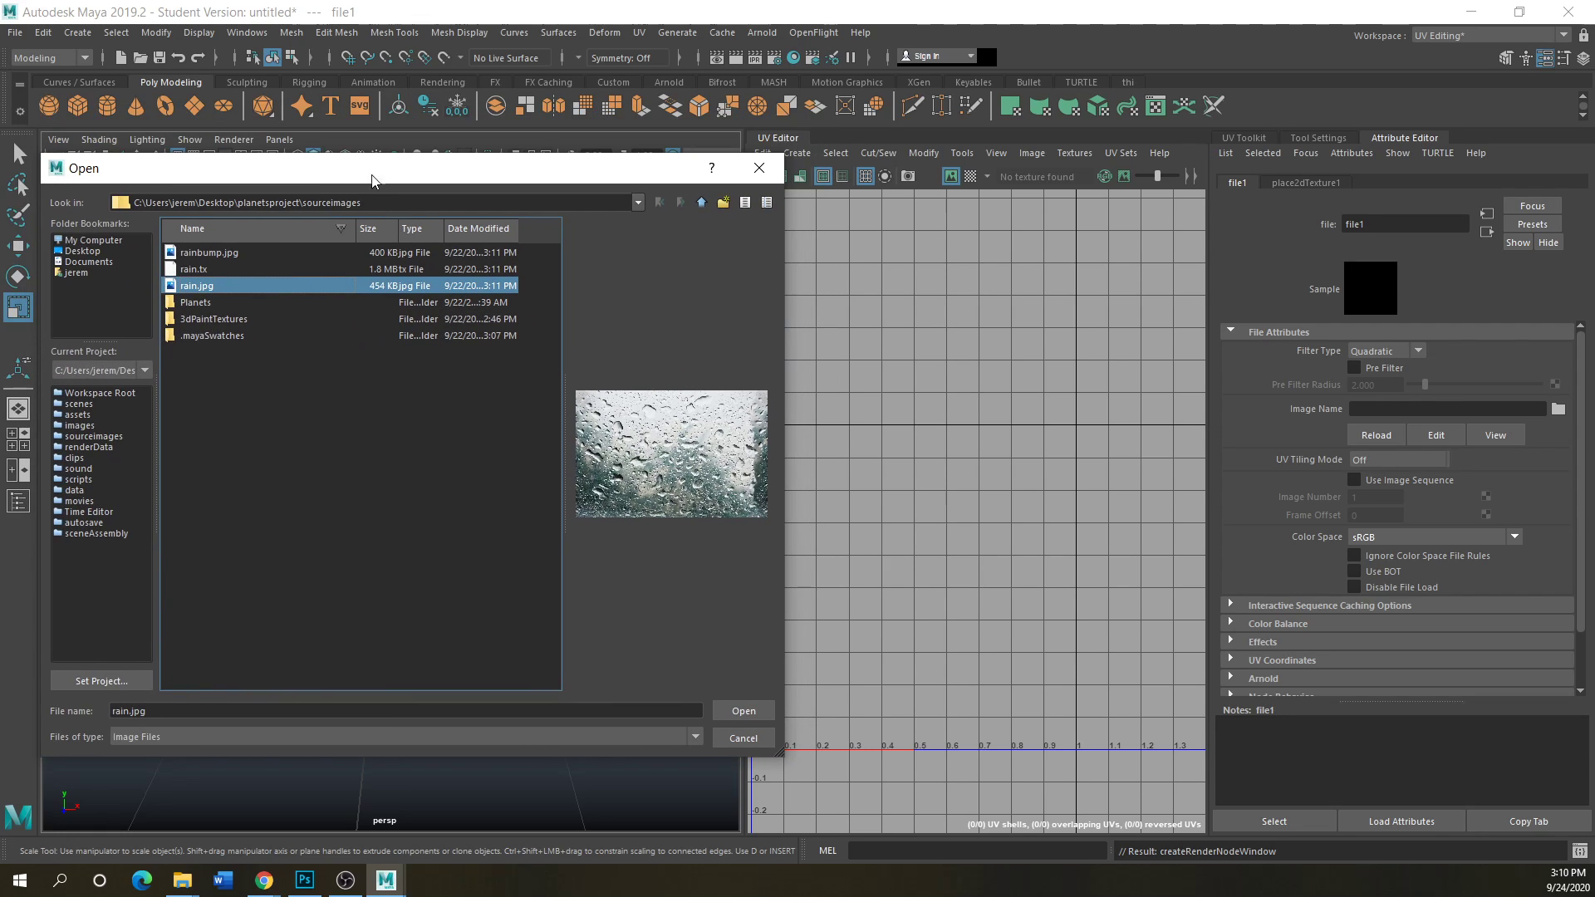
pyautogui.click(743, 712)
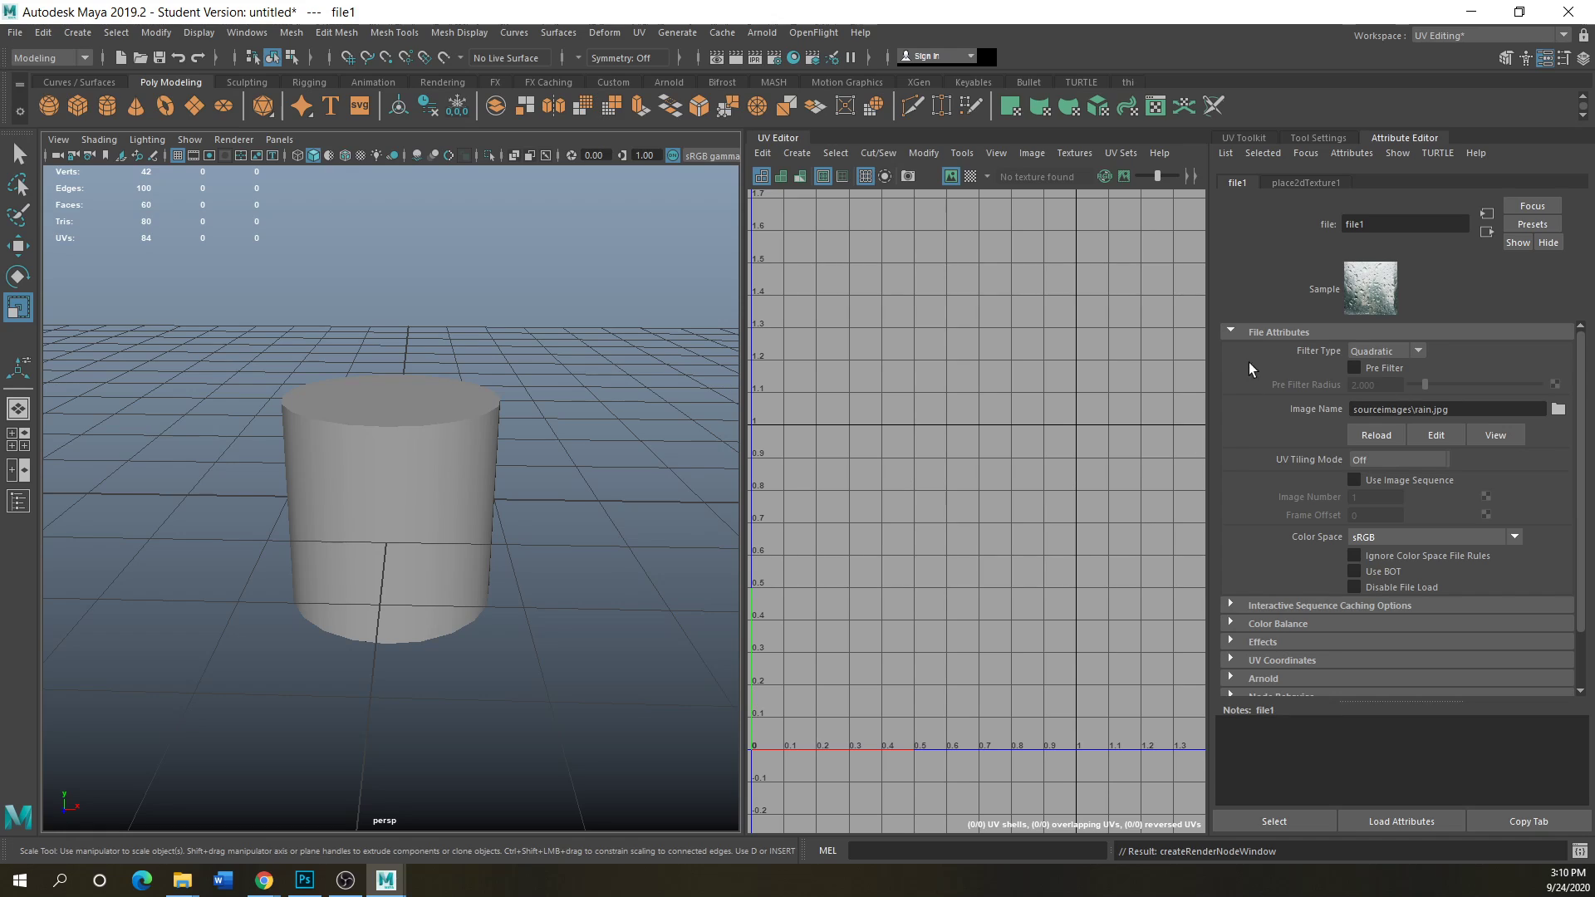
# - Select the cylinder and turn on textured shading to examine the image on its wall and top cap
pyautogui.click(438, 483)
pyautogui.press('6')
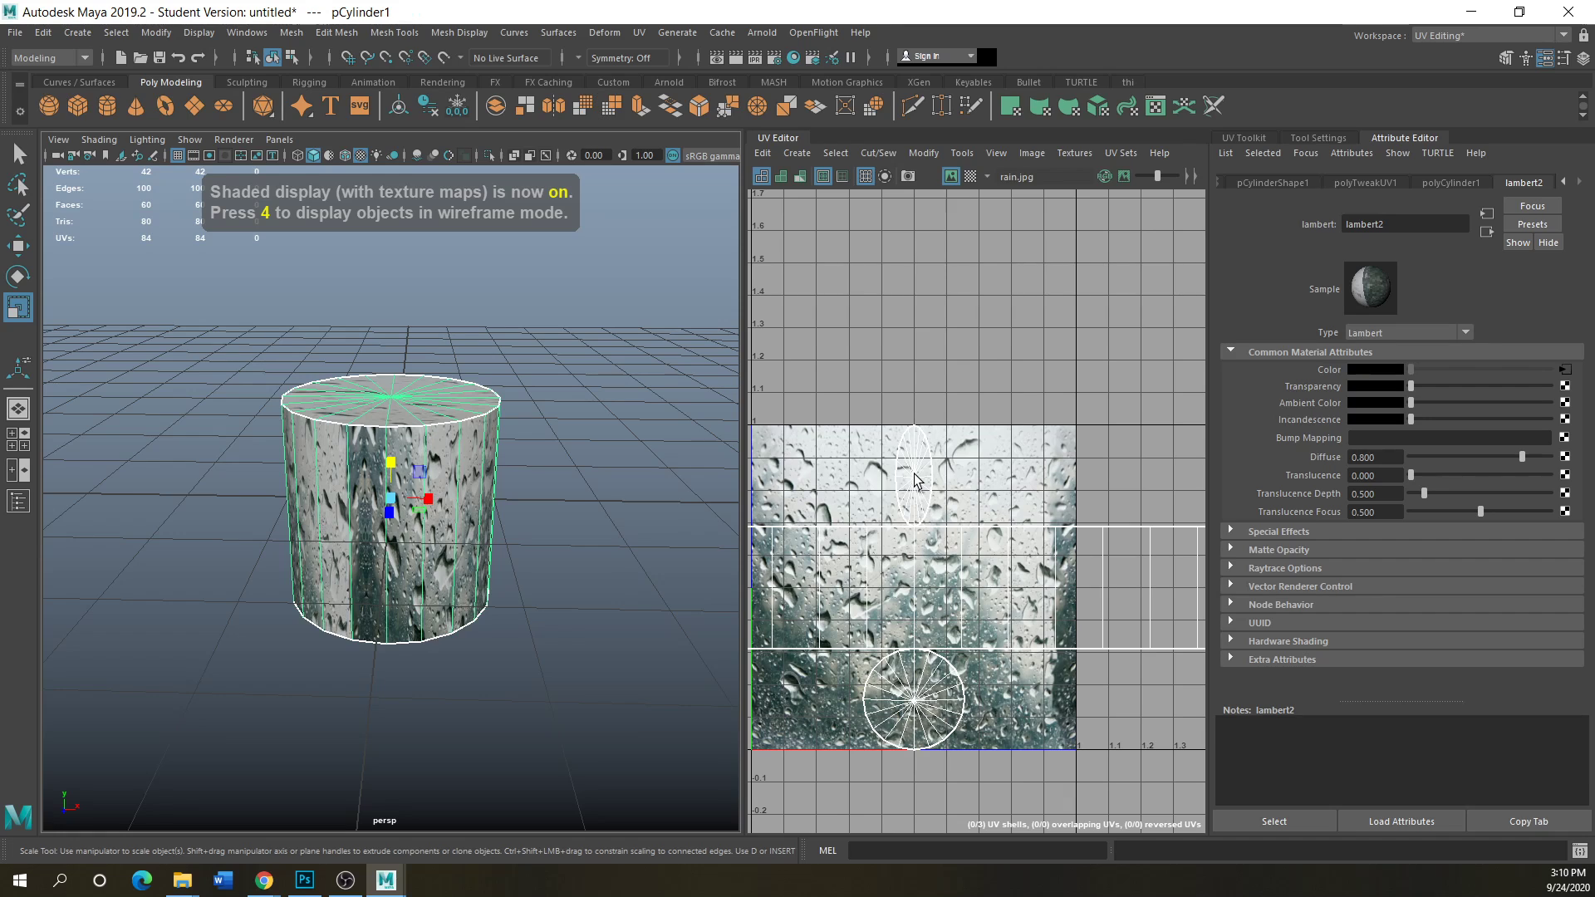
pyautogui.scroll(-2, 883, 521)
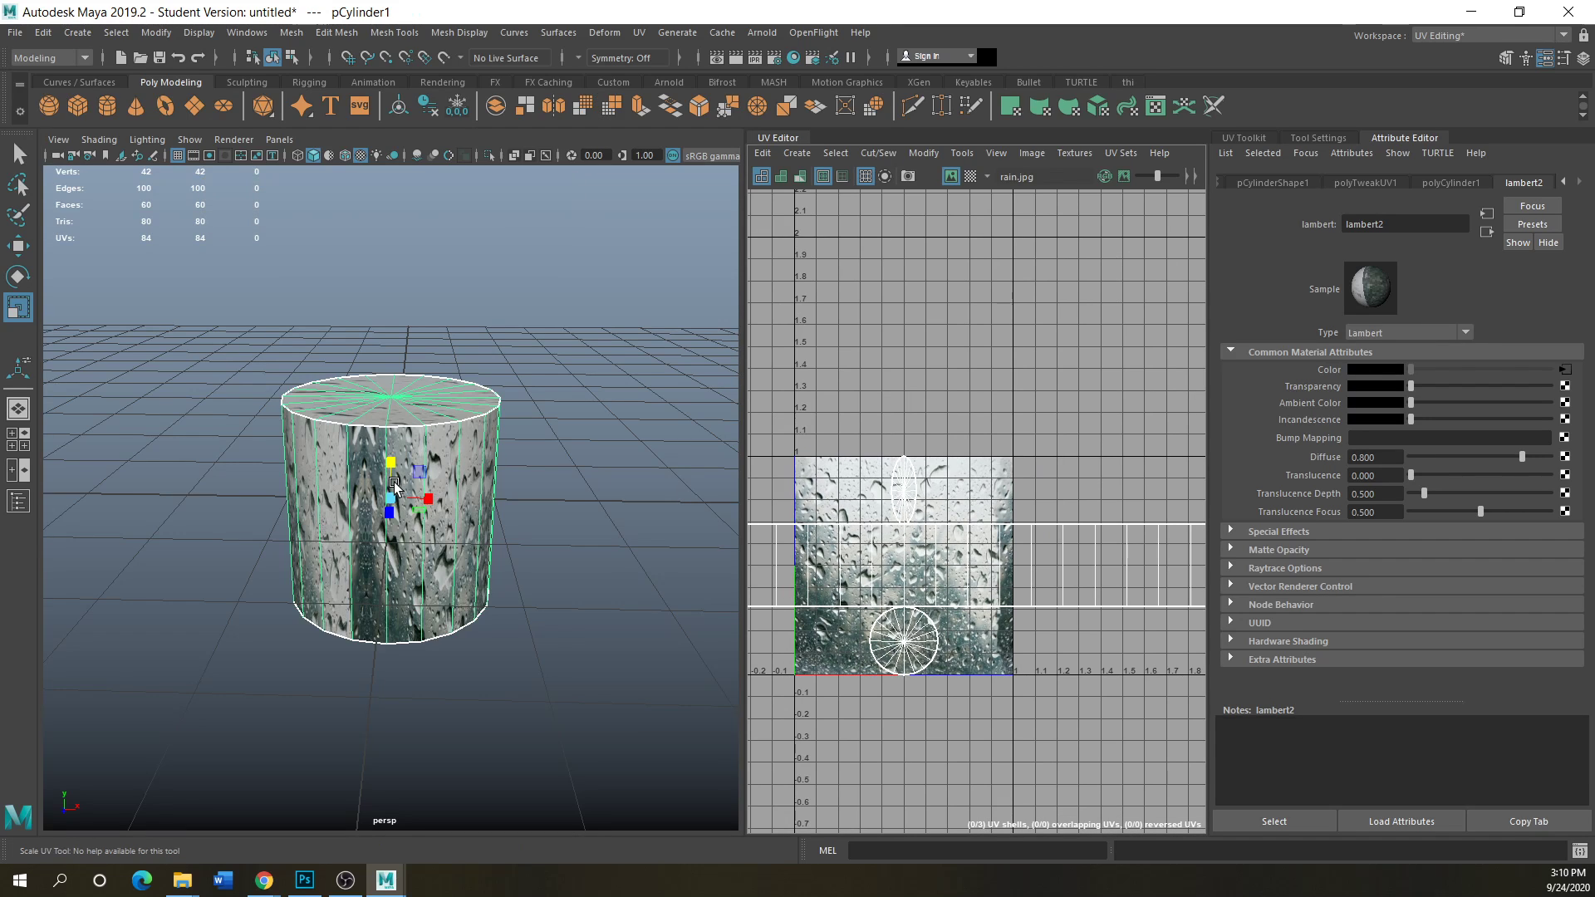
pyautogui.keyDown('alt'); pyautogui.moveTo(395, 484); pyautogui.dragTo(470, 494); pyautogui.keyUp('alt')
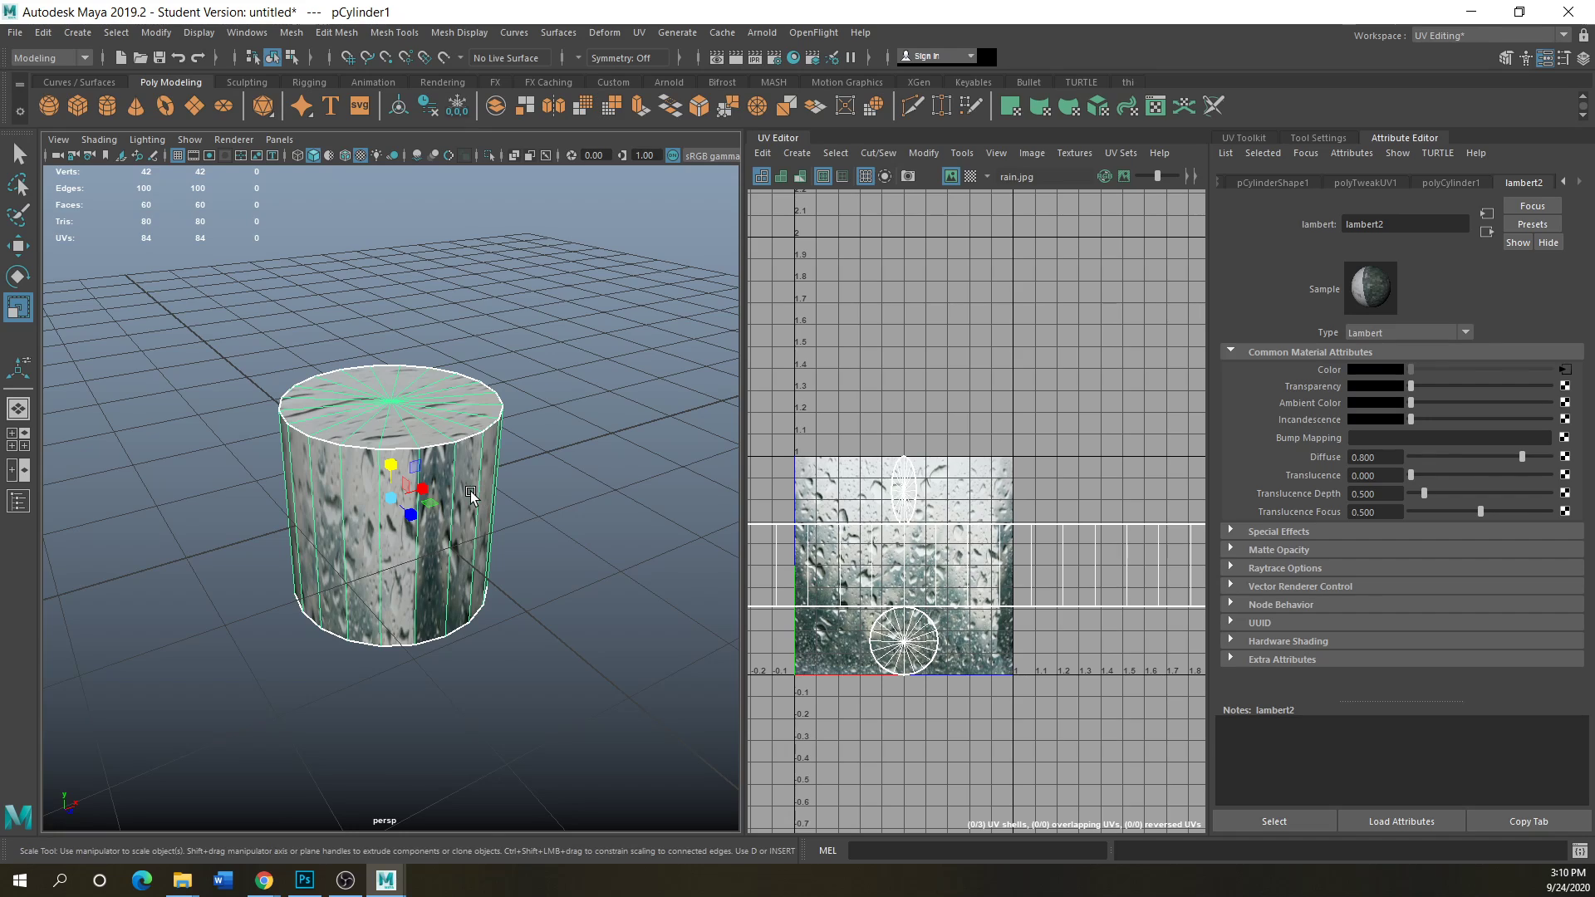
pyautogui.scroll(2, 470, 493)
# - Select the cylinder's side-wall UV shell and scale it in U to fit within the 0–1 tile, undoing any accidental geometry scaling
pyautogui.moveTo(877, 565); pyautogui.dragTo(835, 554, button='right')
pyautogui.click(841, 565)
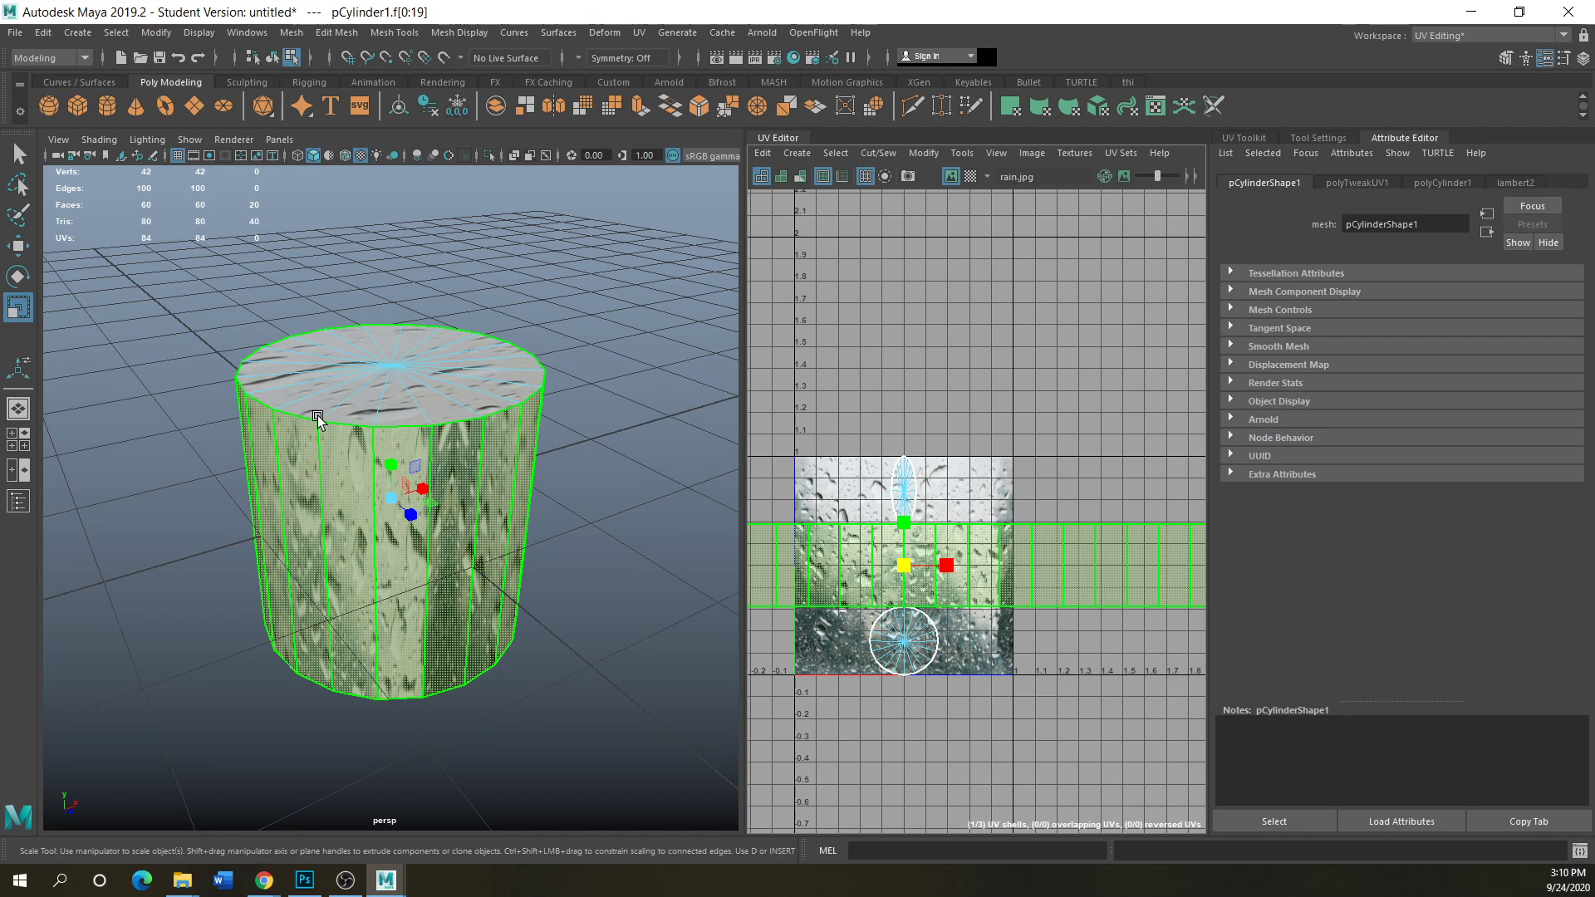
pyautogui.click(420, 491)
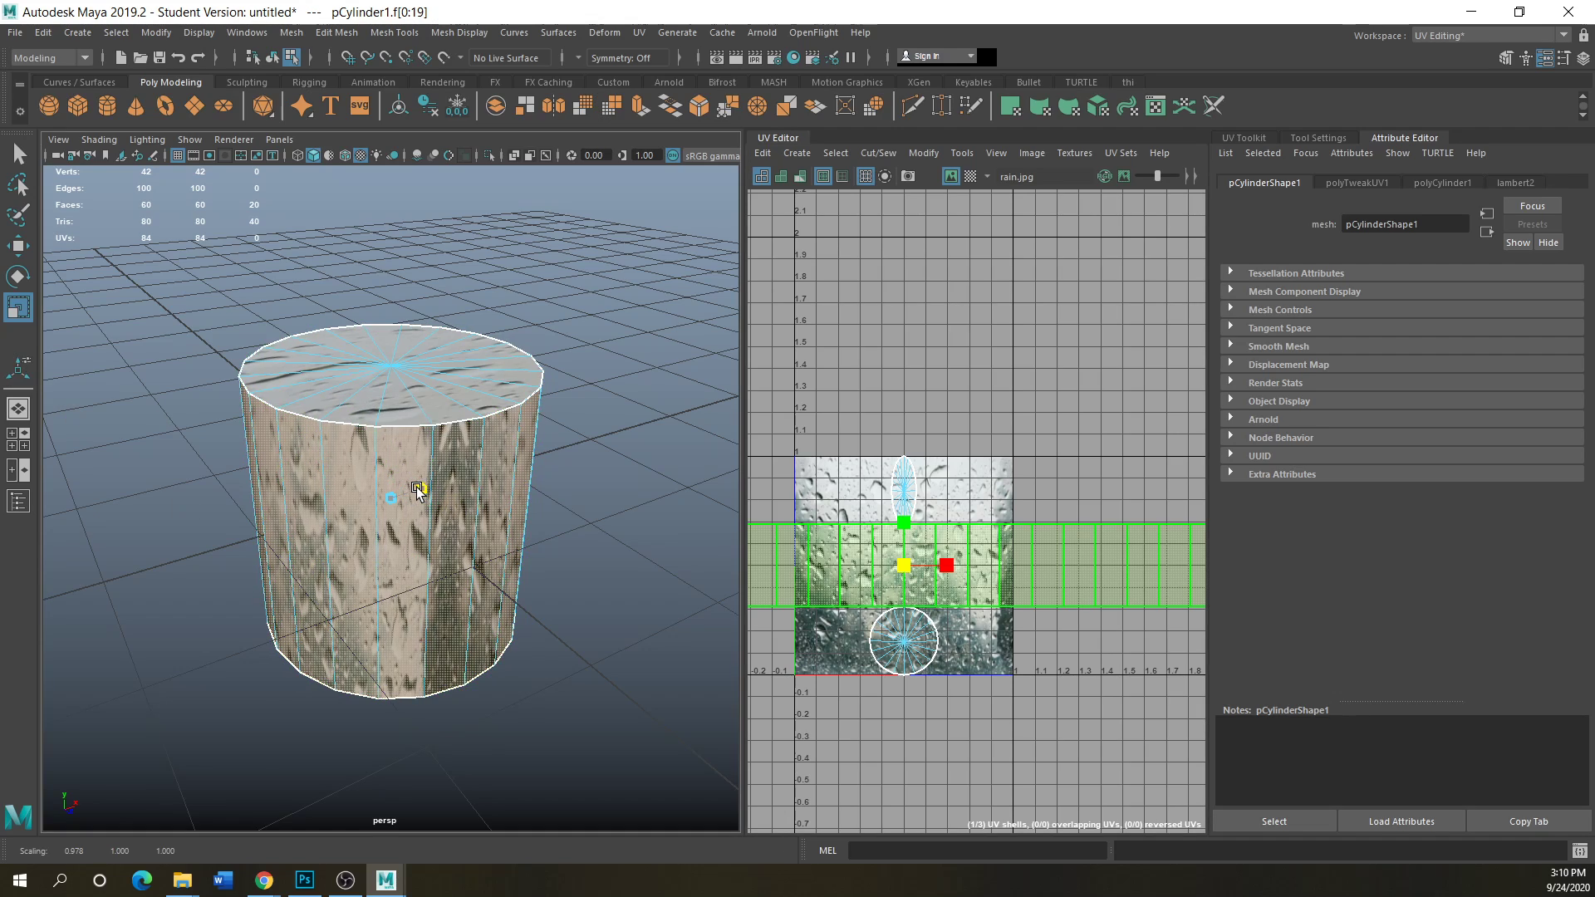
pyautogui.hotkey('ctrl', 'z')
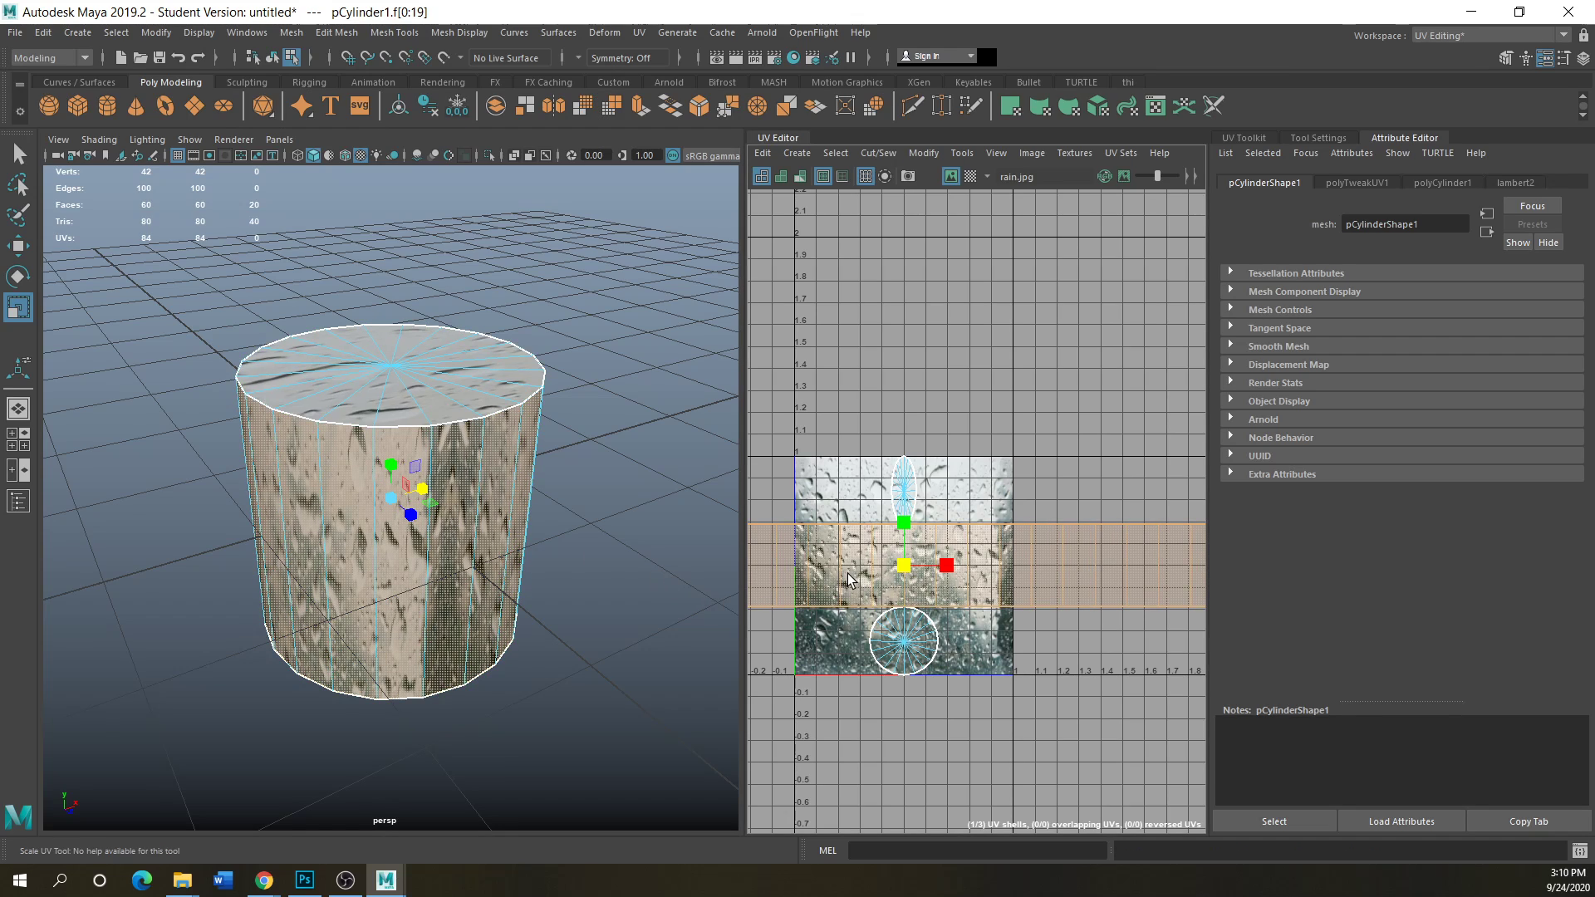
pyautogui.moveTo(947, 567)
pyautogui.mouseDown()
pyautogui.moveTo(913, 567)
pyautogui.moveTo(1099, 563)
pyautogui.moveTo(878, 584)
pyautogui.moveTo(934, 581)
pyautogui.moveTo(917, 581)
pyautogui.mouseUp()
# - Enlarge the top cap's UV shell to about 0.6 wide and 0.55 high, and move it down inside the 0–1 tile
pyautogui.click(905, 509)
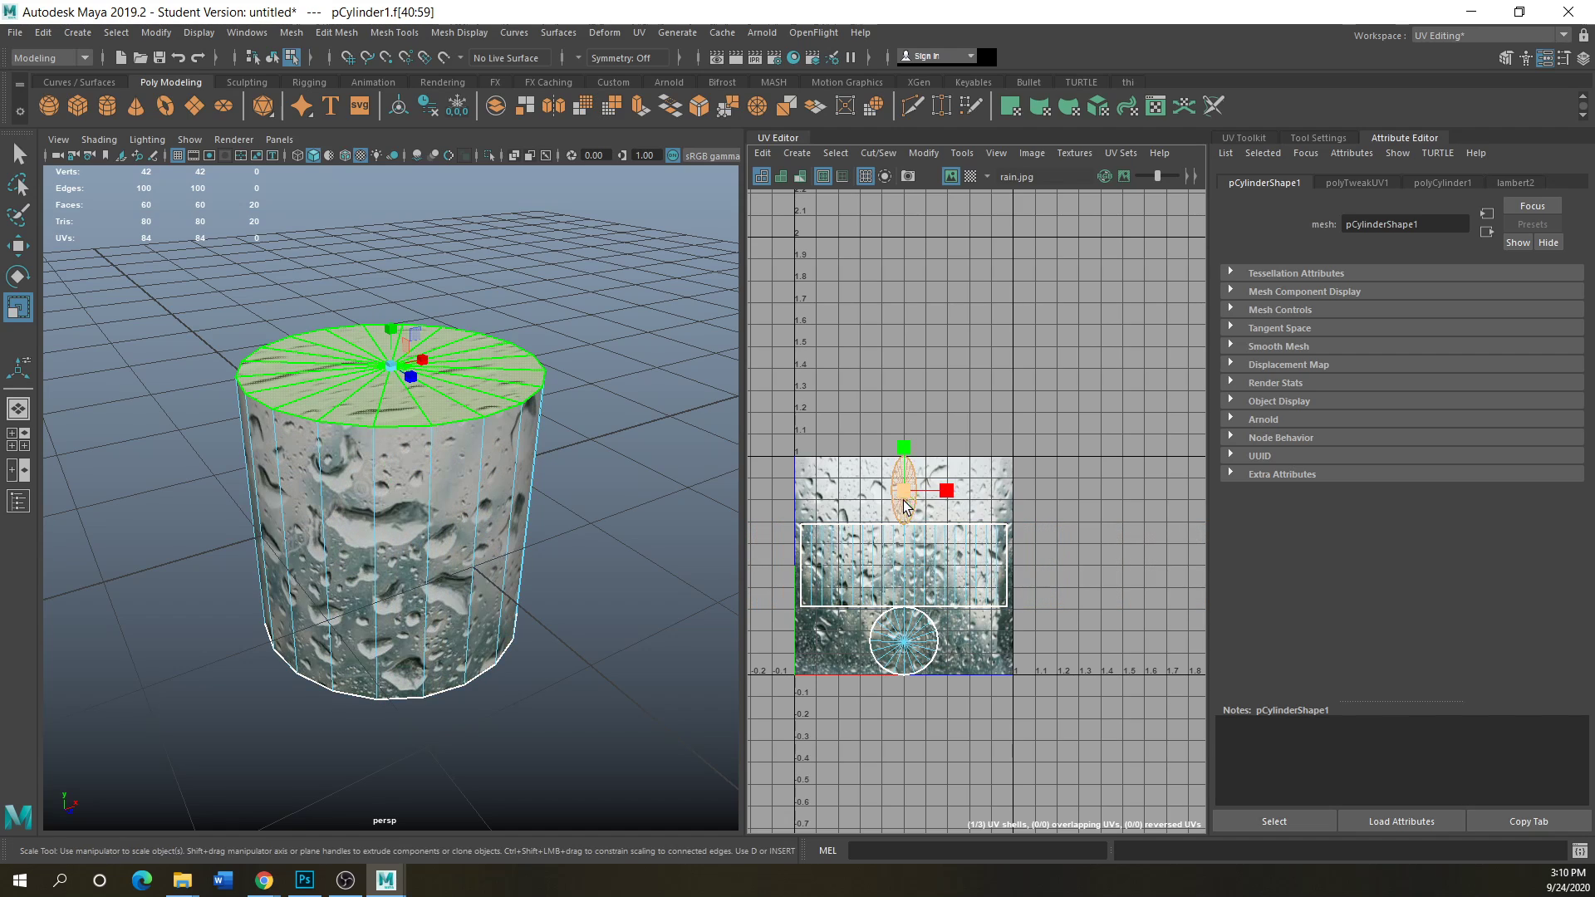
pyautogui.moveTo(944, 491); pyautogui.dragTo(1105, 510)
pyautogui.moveTo(904, 448)
pyautogui.mouseDown()
pyautogui.moveTo(897, 399)
pyautogui.moveTo(893, 434)
pyautogui.mouseUp()
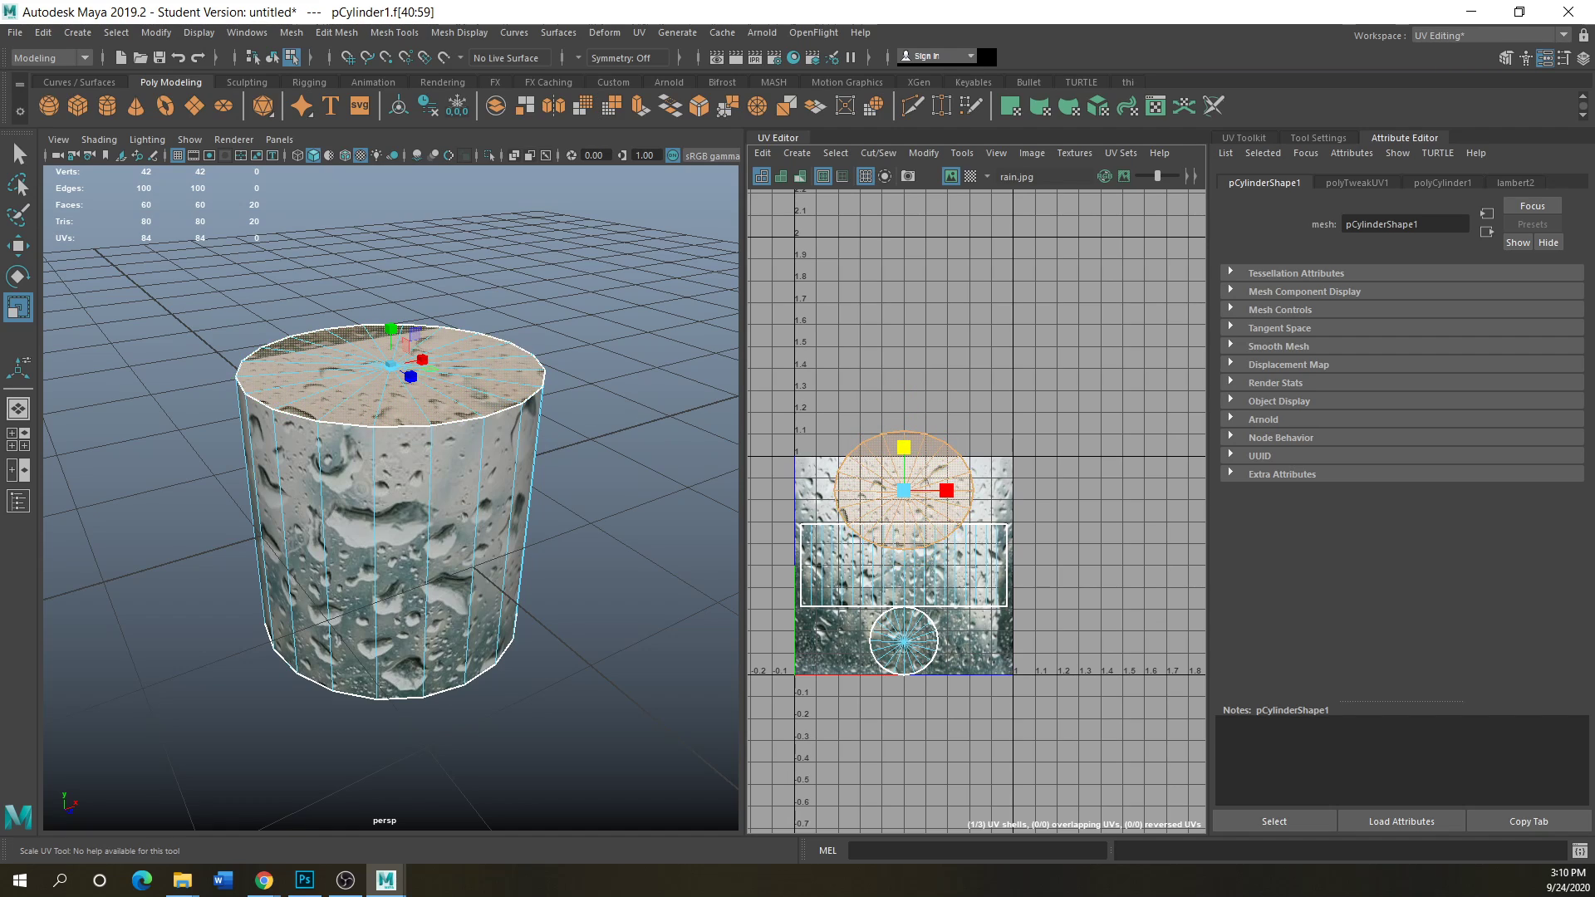
pyautogui.click(18, 246)
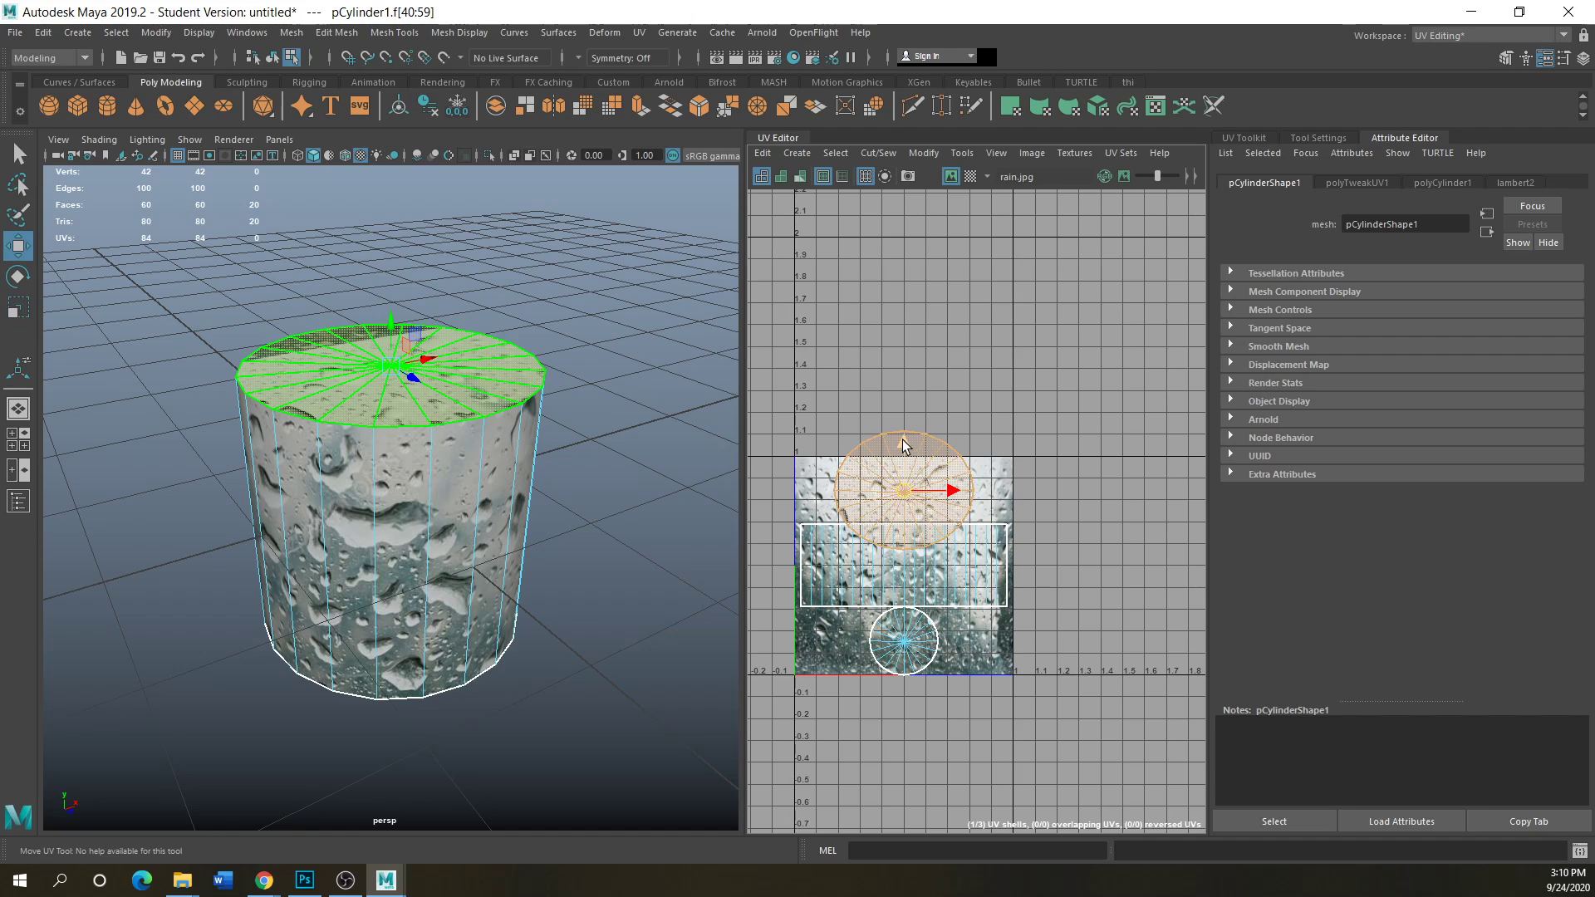
pyautogui.moveTo(904, 444); pyautogui.dragTo(906, 486)
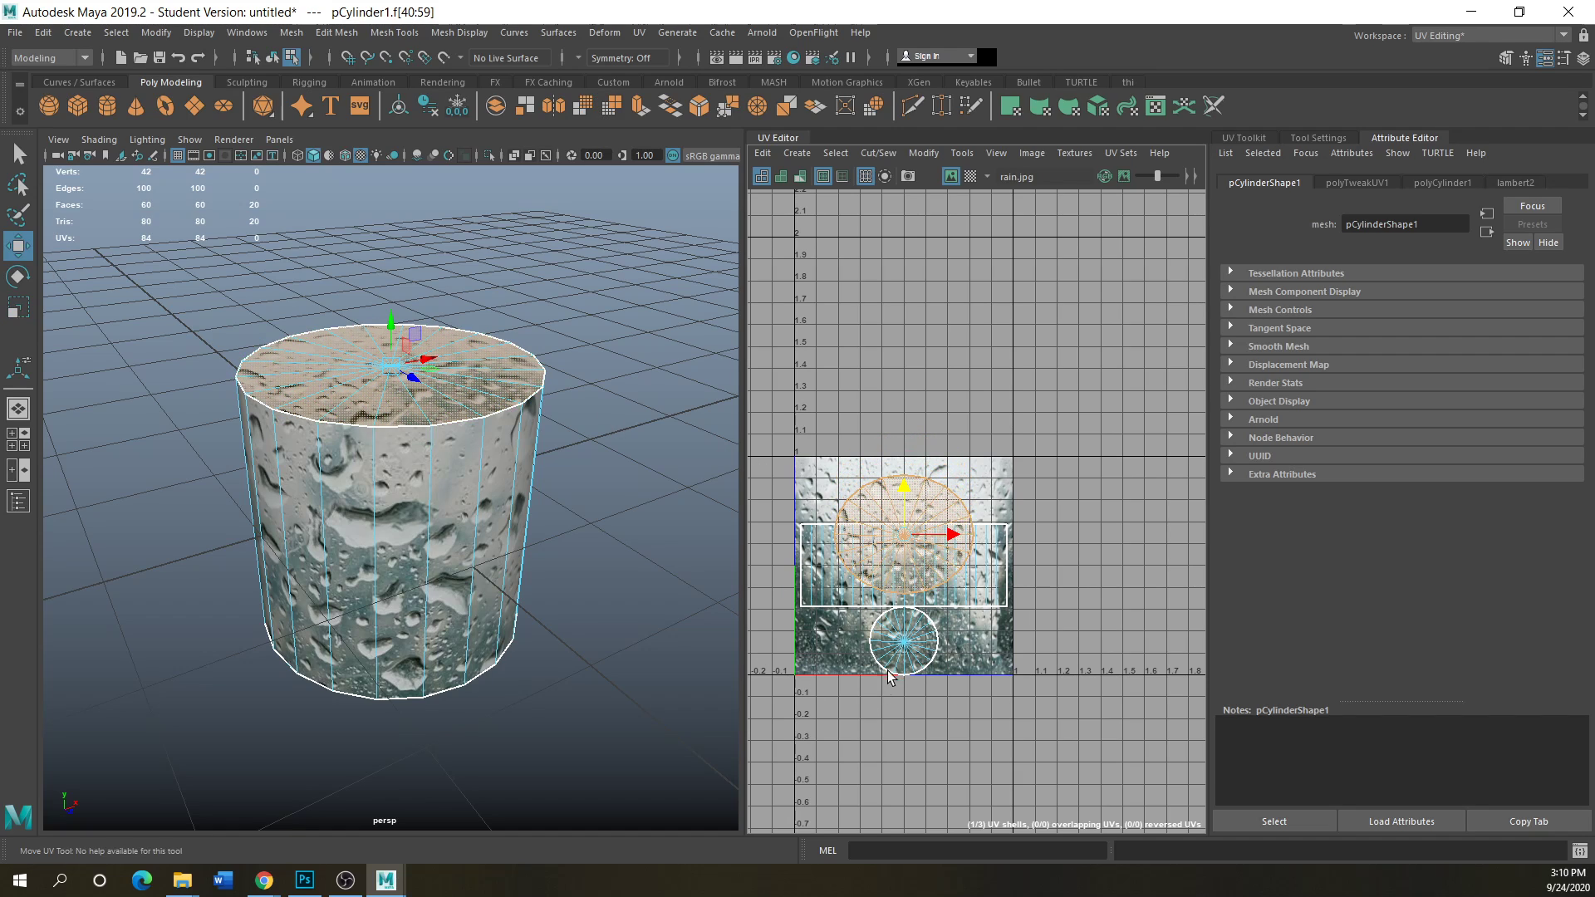
# - Move the bottom cap's UV shell up over the side-wall shell and scale it in U to about 0.6 wide
pyautogui.click(908, 632)
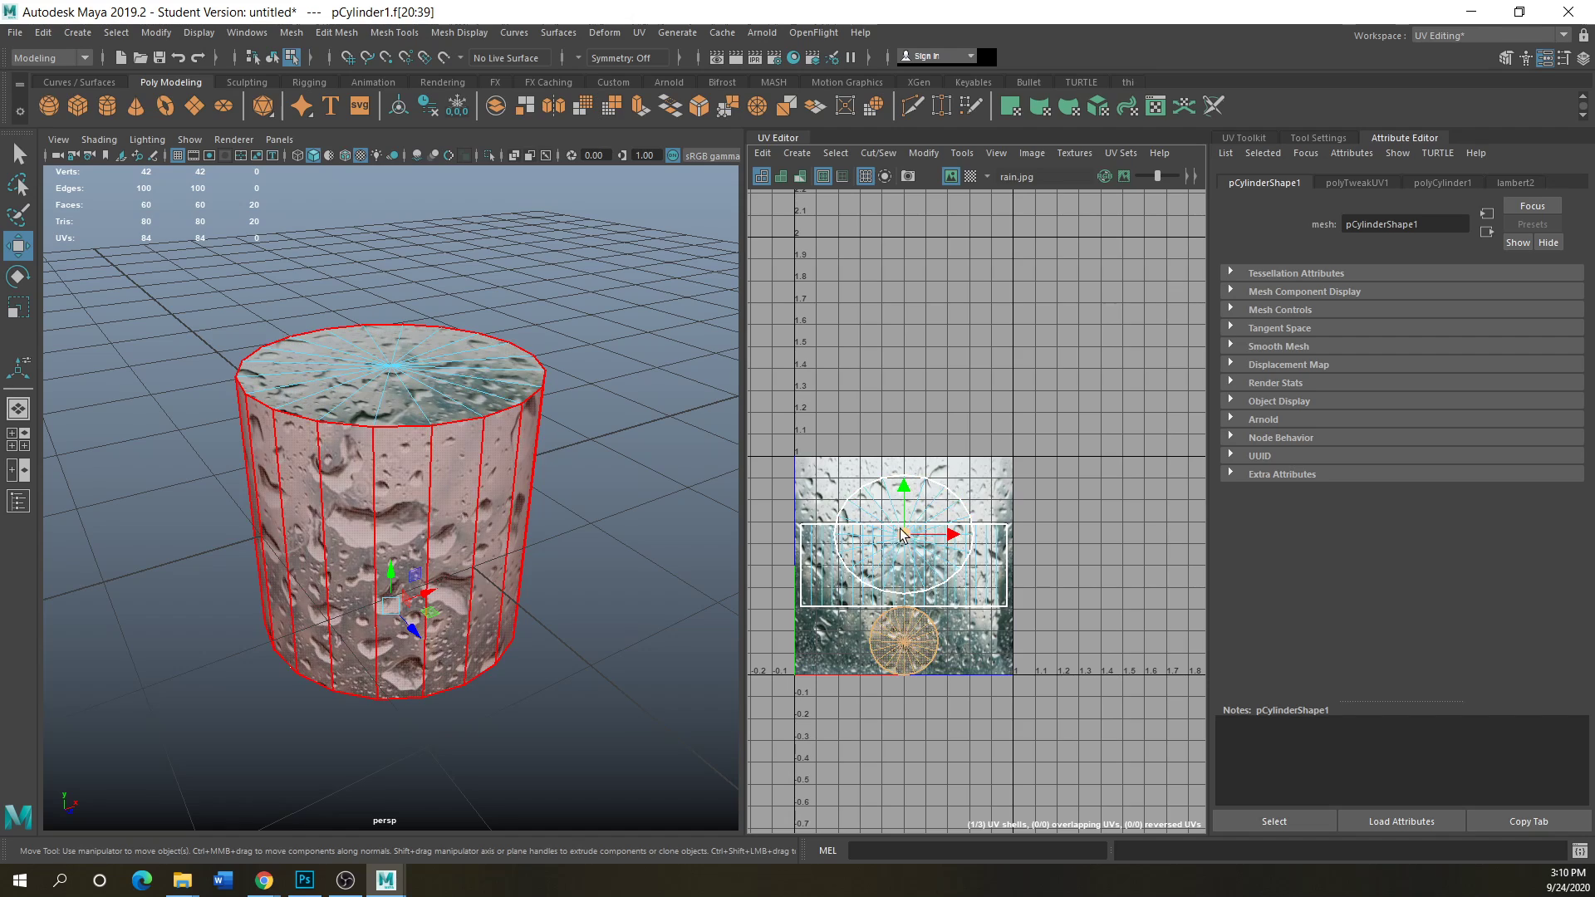
pyautogui.moveTo(898, 586); pyautogui.dragTo(897, 543)
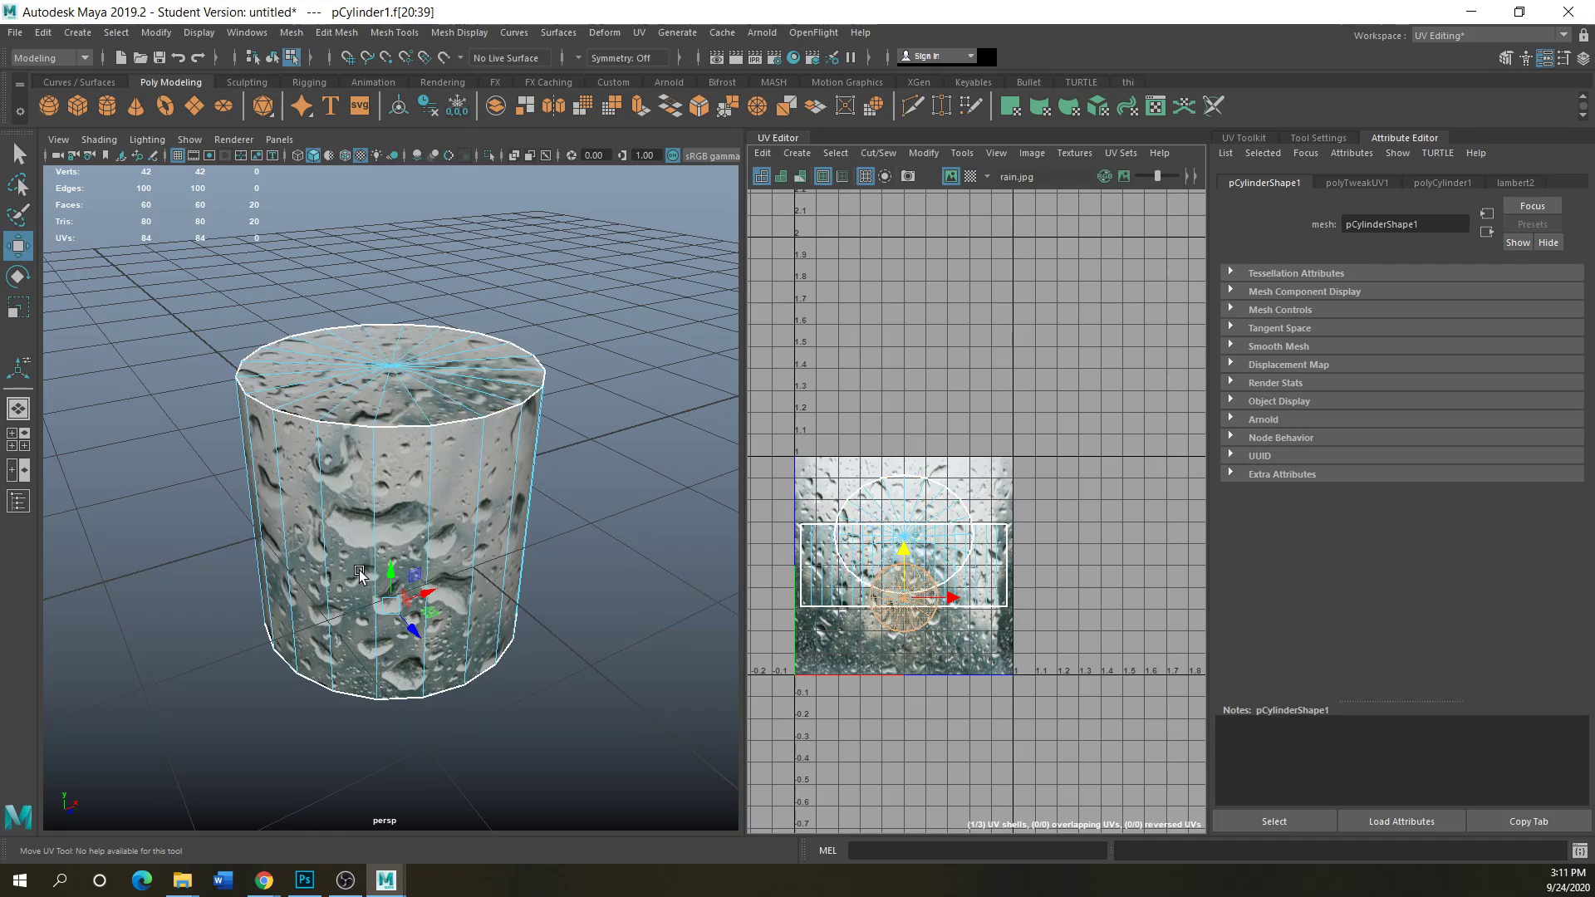
pyautogui.keyDown('alt'); pyautogui.moveTo(360, 574); pyautogui.dragTo(431, 606); pyautogui.keyUp('alt')
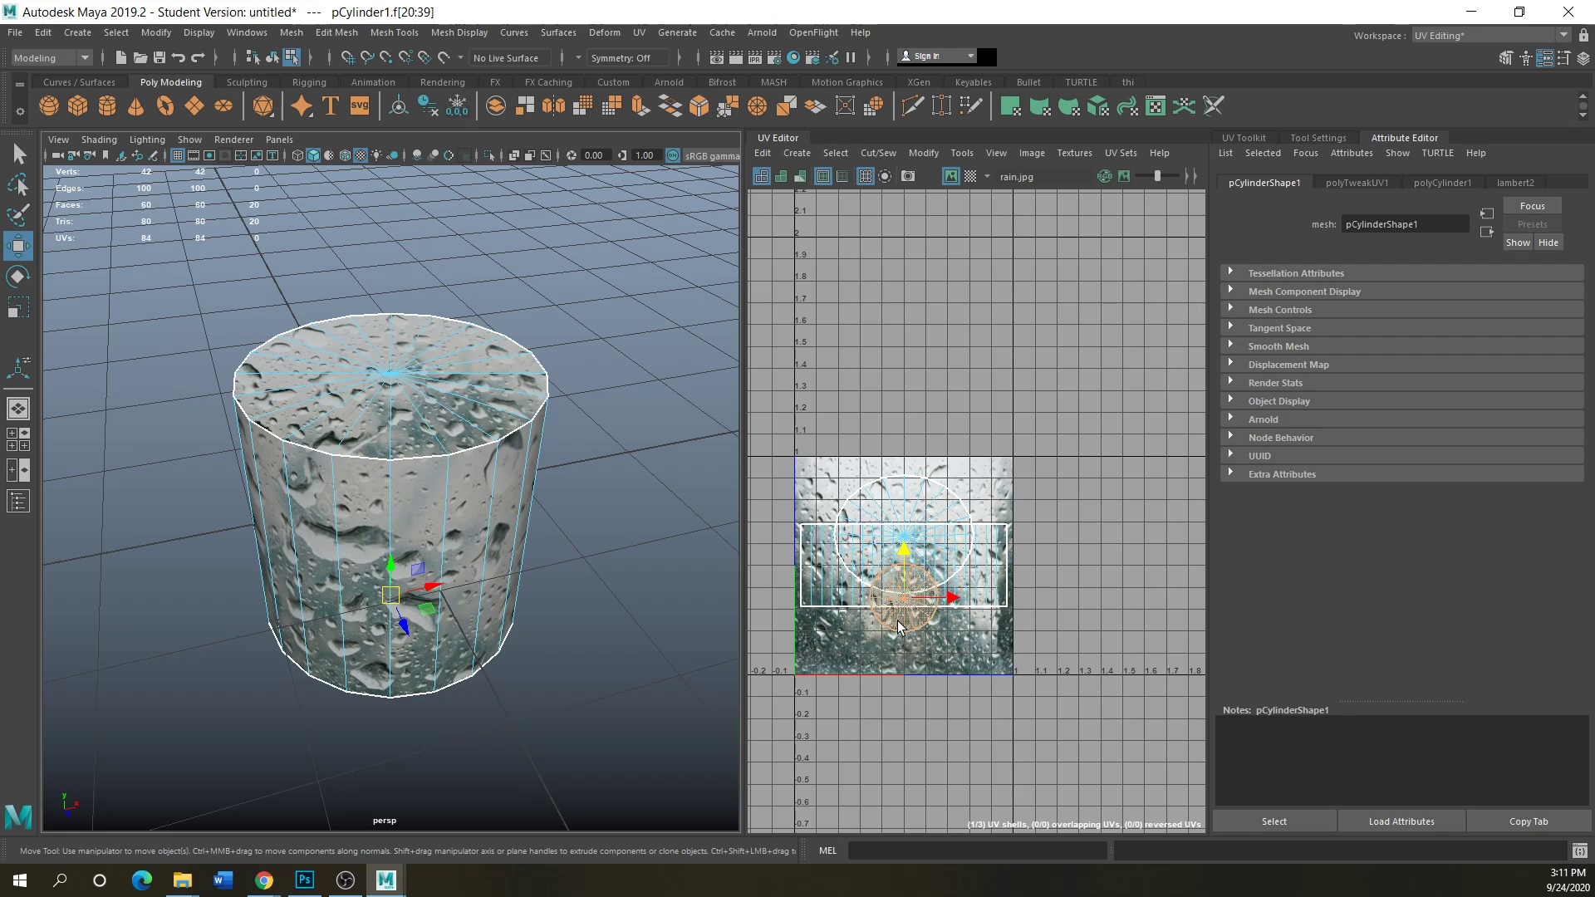
pyautogui.click(18, 308)
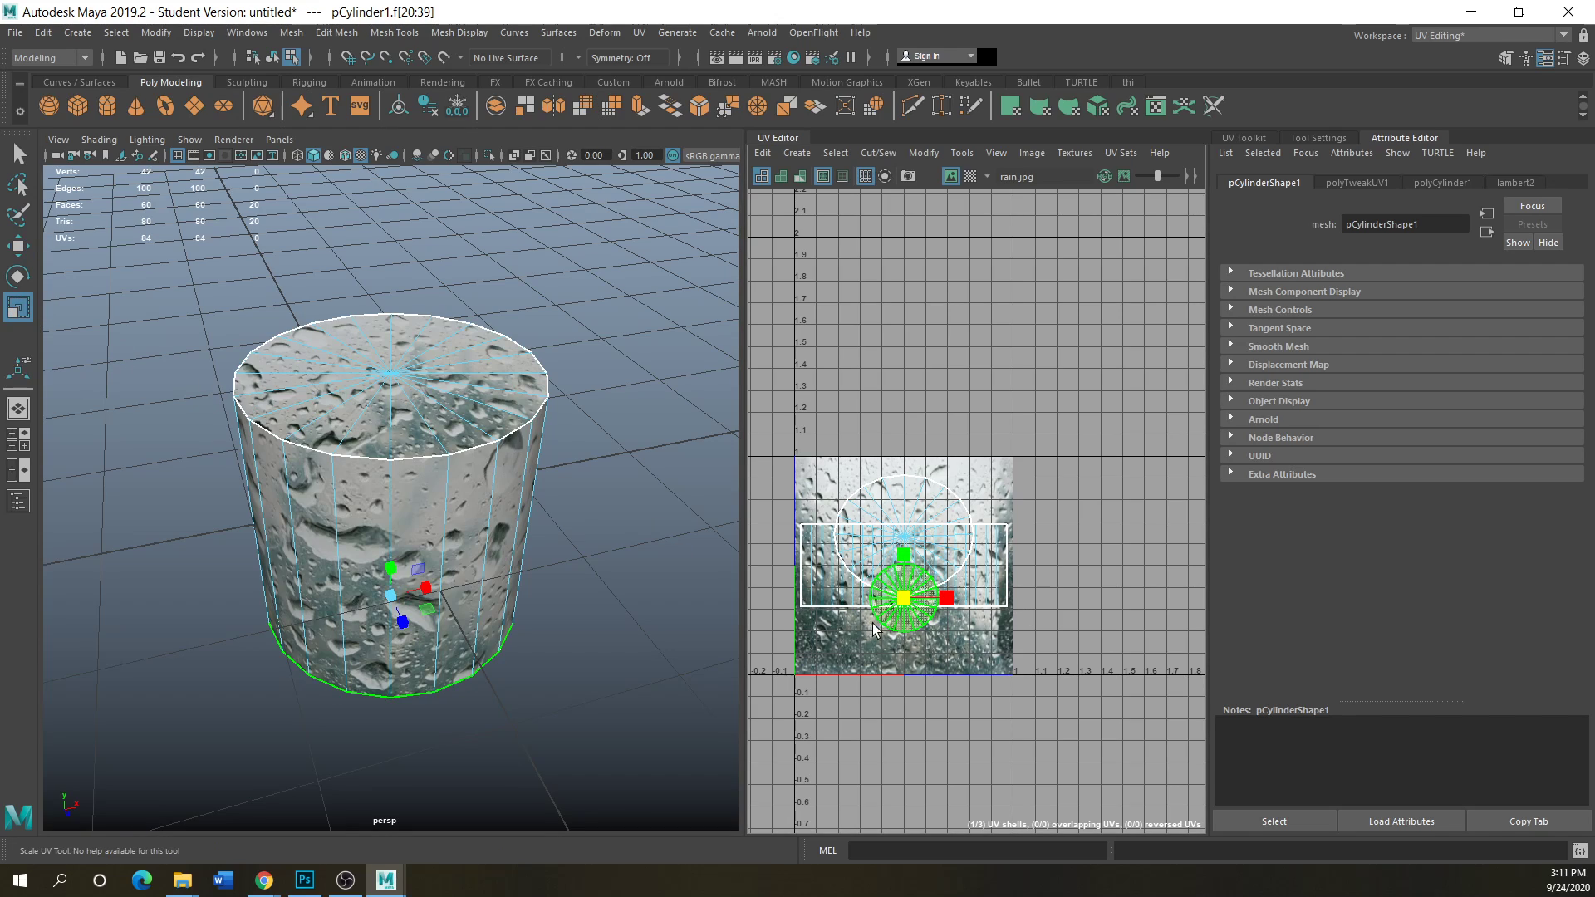
pyautogui.moveTo(947, 598); pyautogui.dragTo(964, 618)
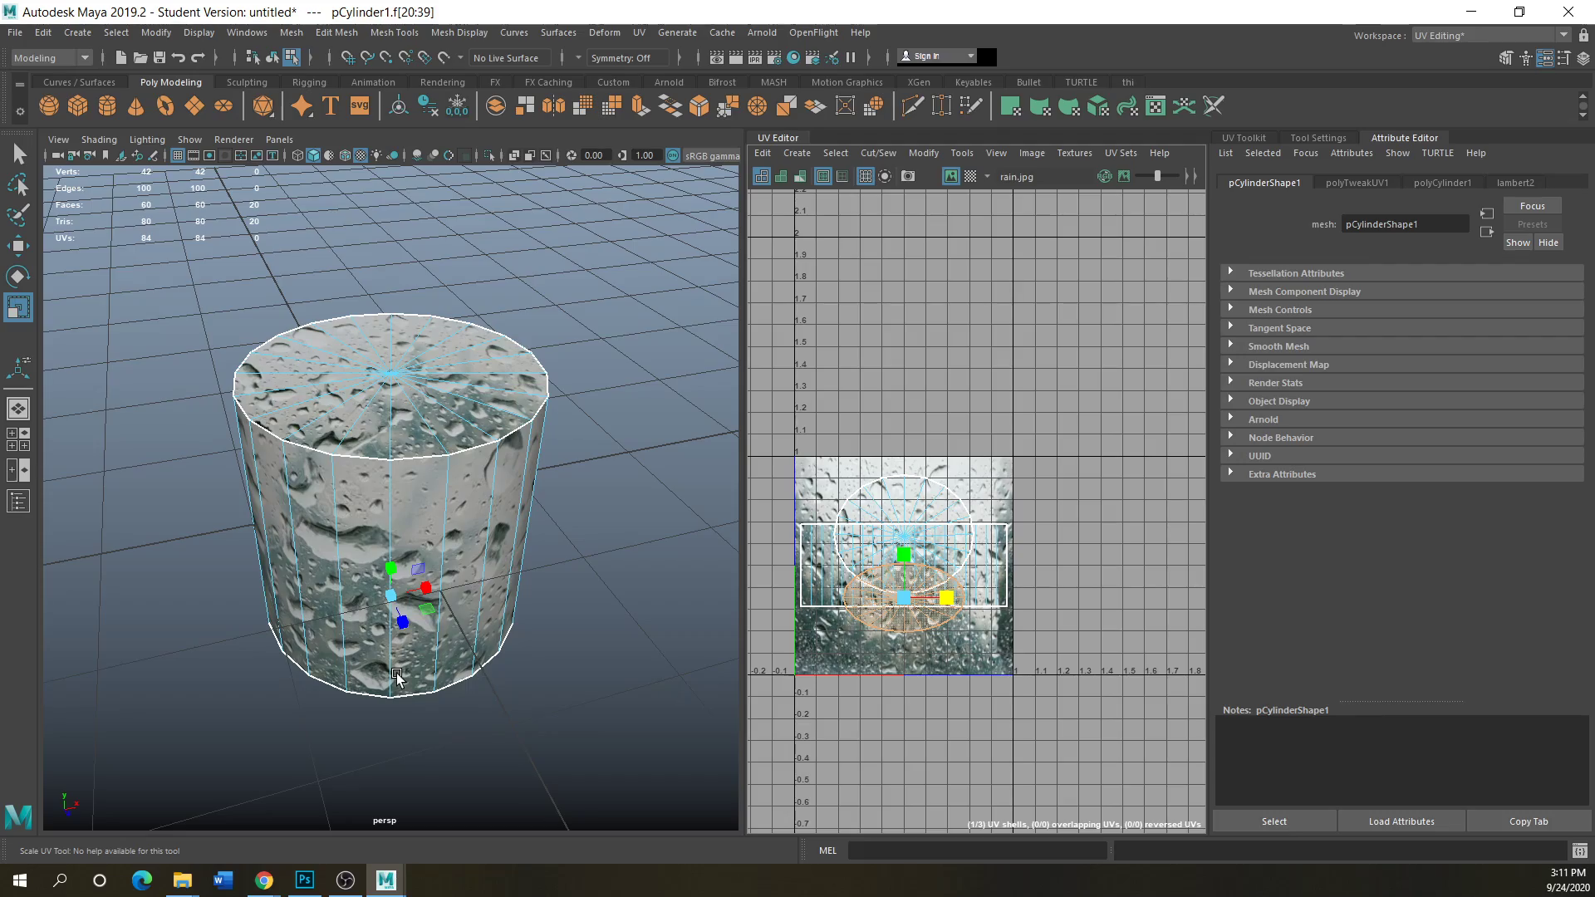
pyautogui.keyDown('alt'); pyautogui.moveTo(396, 675); pyautogui.dragTo(307, 660); pyautogui.keyUp('alt')
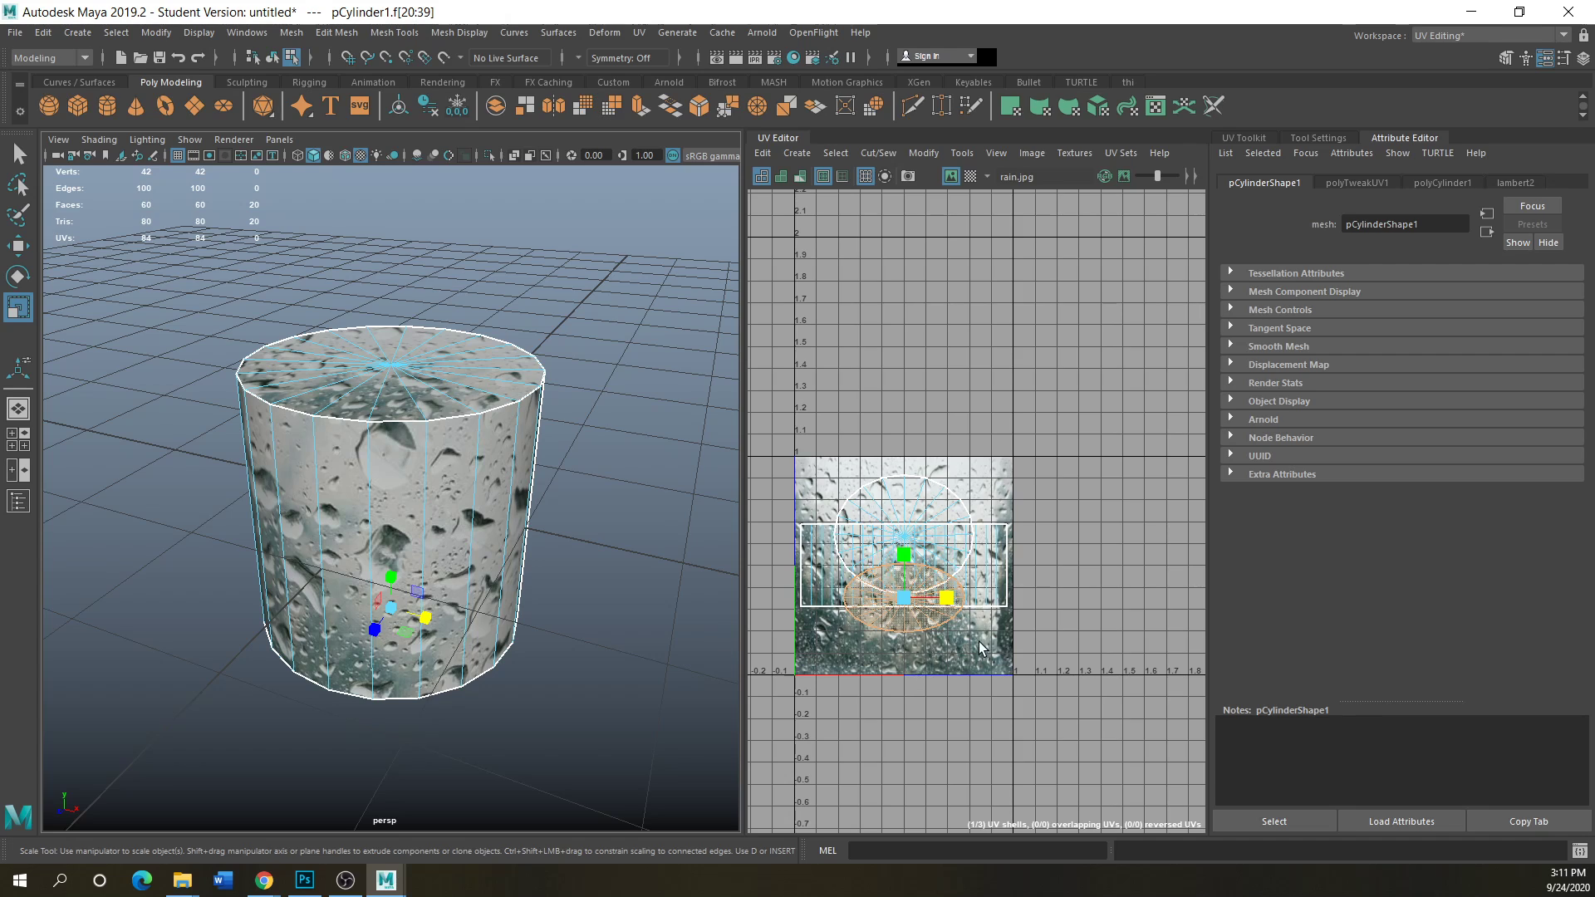
# - Move the bottom cap's UV shell down off the side-wall shell so it straddles the lower edge of the 0–1 tile
pyautogui.scroll(3, 976, 619)
pyautogui.scroll(-2, 958, 641)
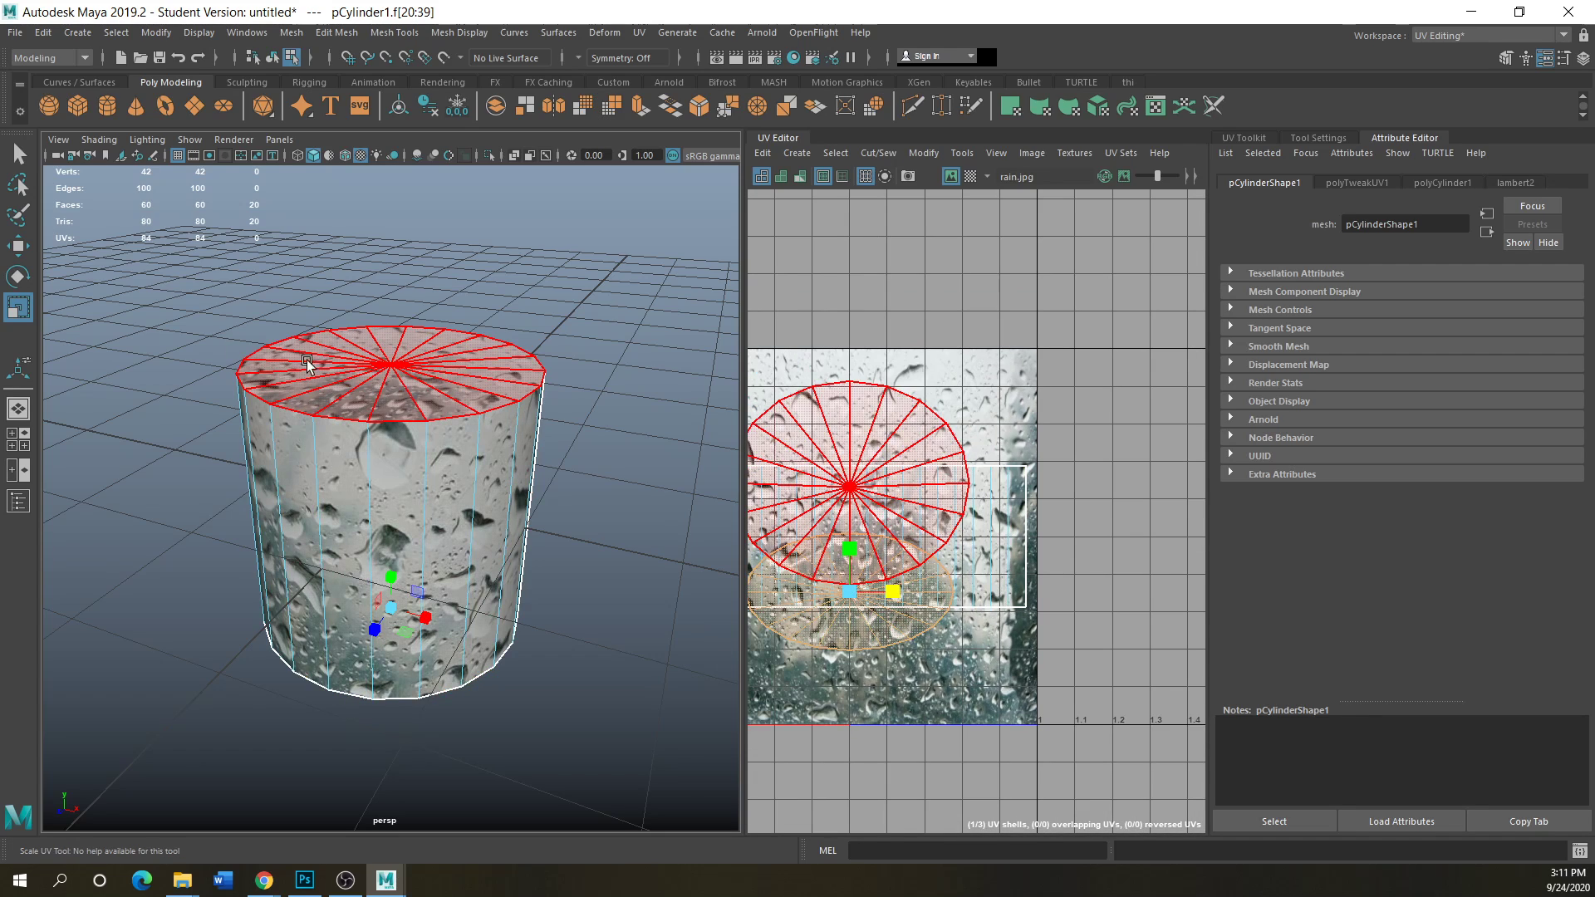
pyautogui.click(18, 247)
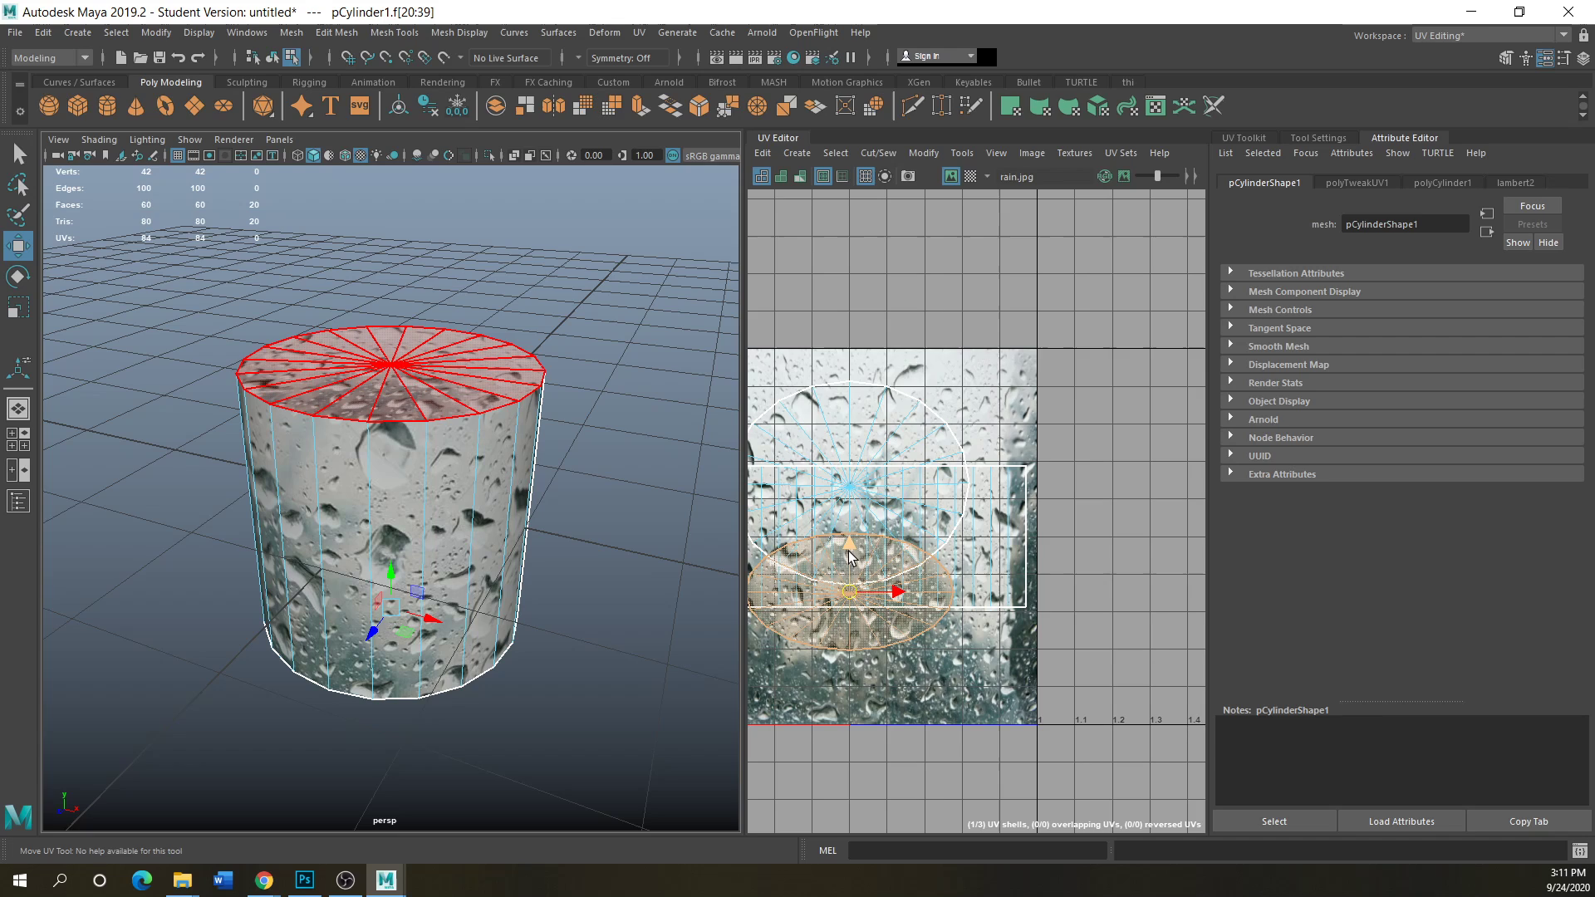
pyautogui.moveTo(831, 558); pyautogui.dragTo(830, 670)
# - Select the top cap's UV shell and move it up above the 0–1 tile, clear of the image
pyautogui.click(839, 571)
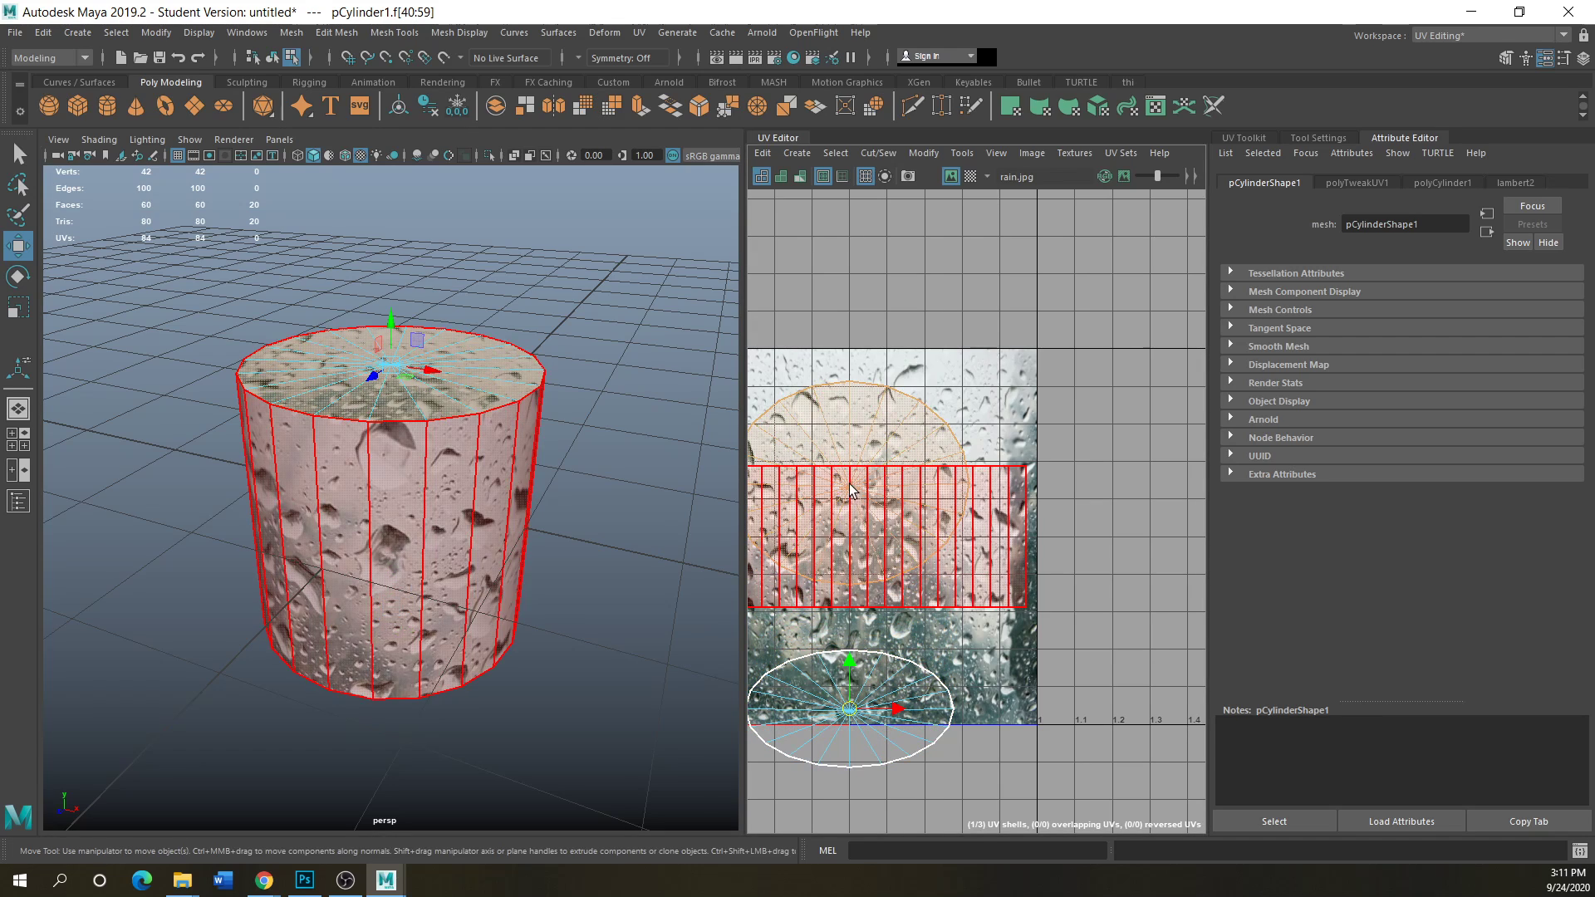
pyautogui.scroll(-3, 841, 583)
pyautogui.click(390, 340)
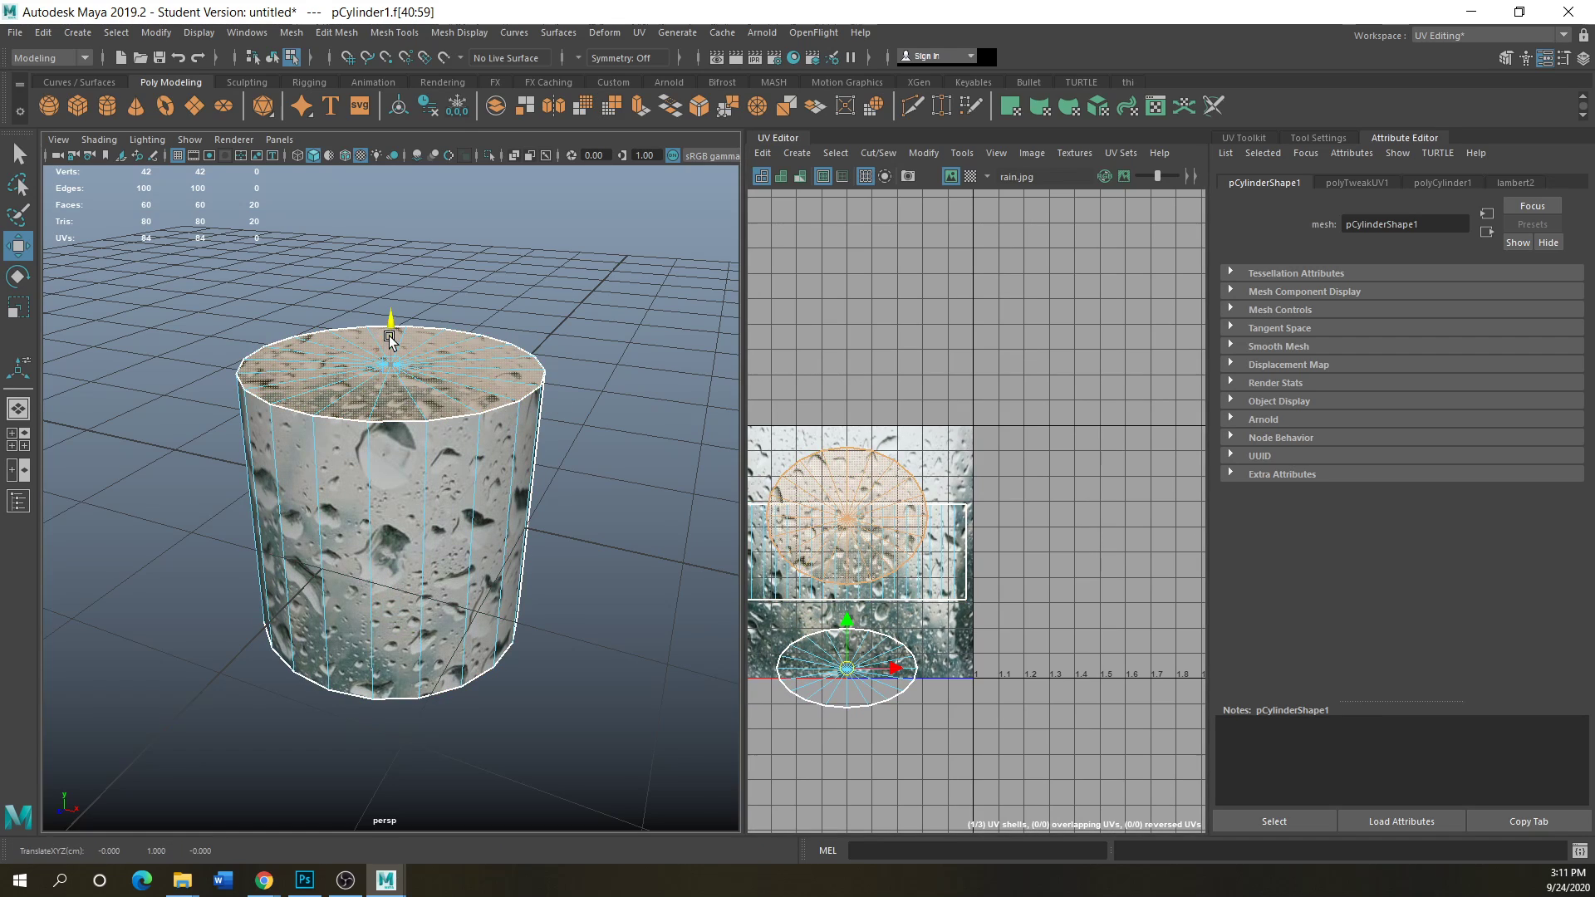
pyautogui.moveTo(826, 481); pyautogui.dragTo(806, 313)
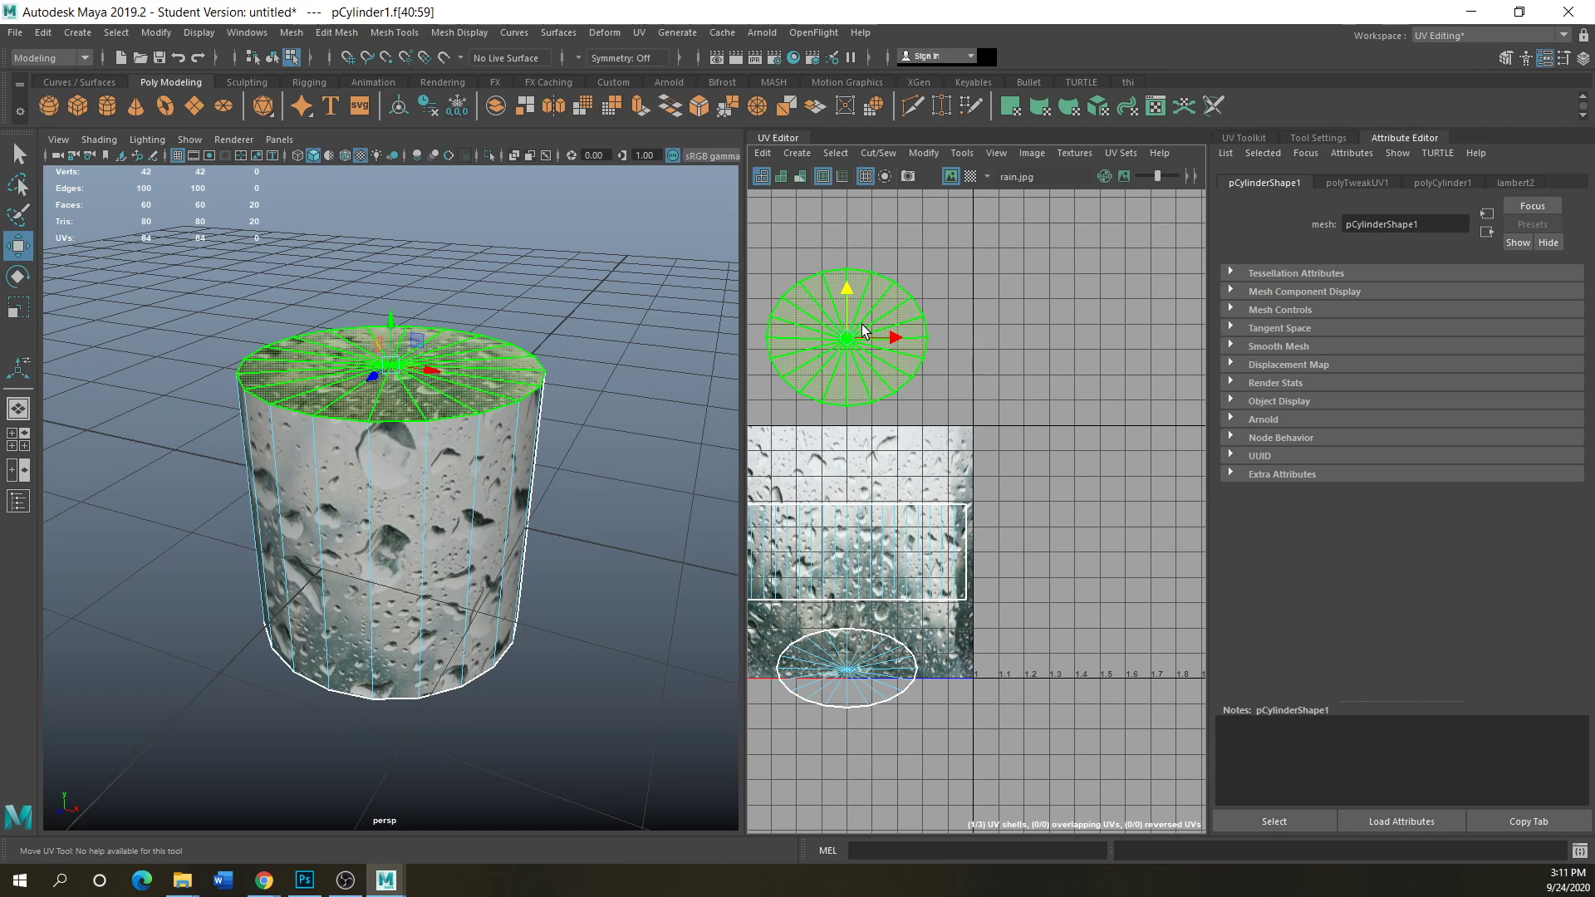
# - Select the two vertical edges through the centre of the top cap's UV shell and cut the UVs along them
pyautogui.scroll(2, 834, 414)
pyautogui.keyDown('alt'); pyautogui.moveTo(860, 421); pyautogui.dragTo(944, 505, button='middle'); pyautogui.keyUp('alt')
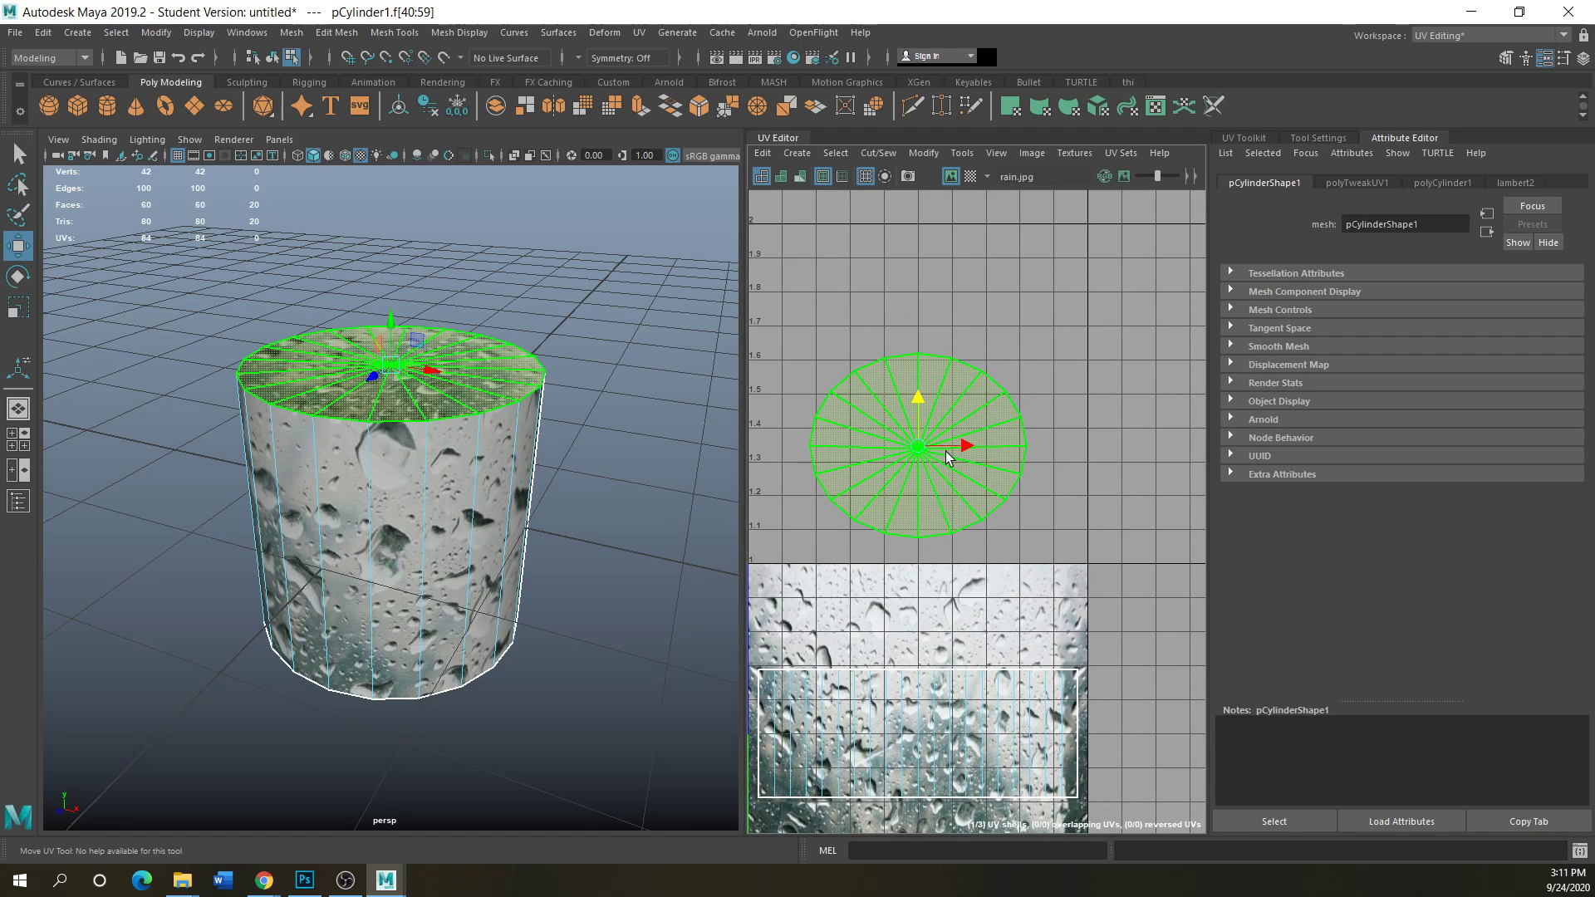
pyautogui.moveTo(950, 395); pyautogui.dragTo(929, 363, button='right')
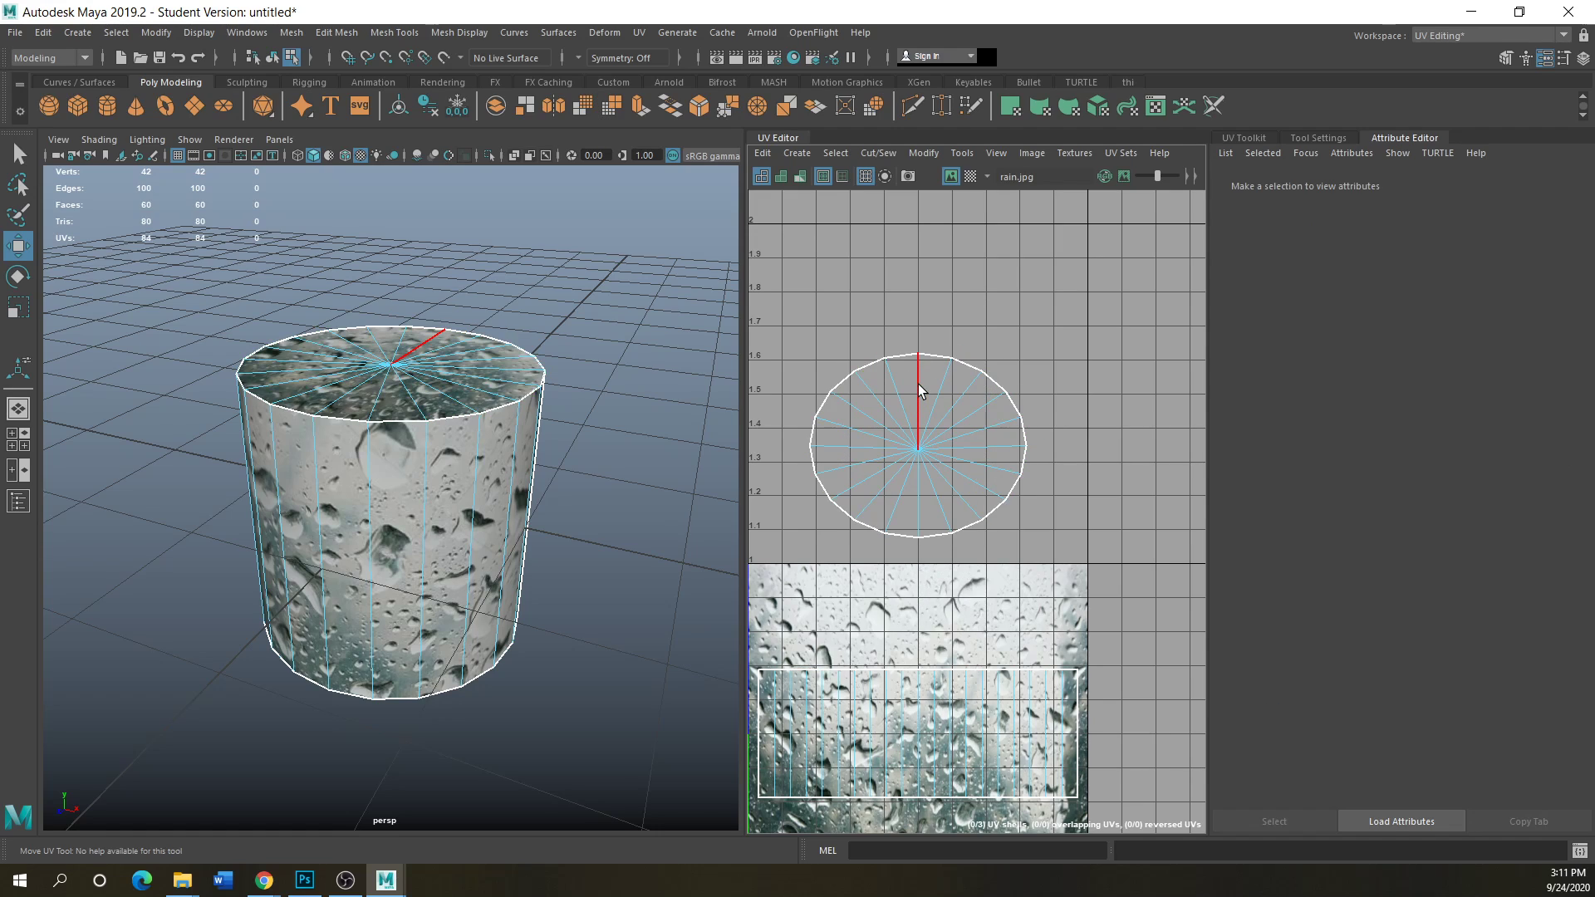
pyautogui.click(918, 384)
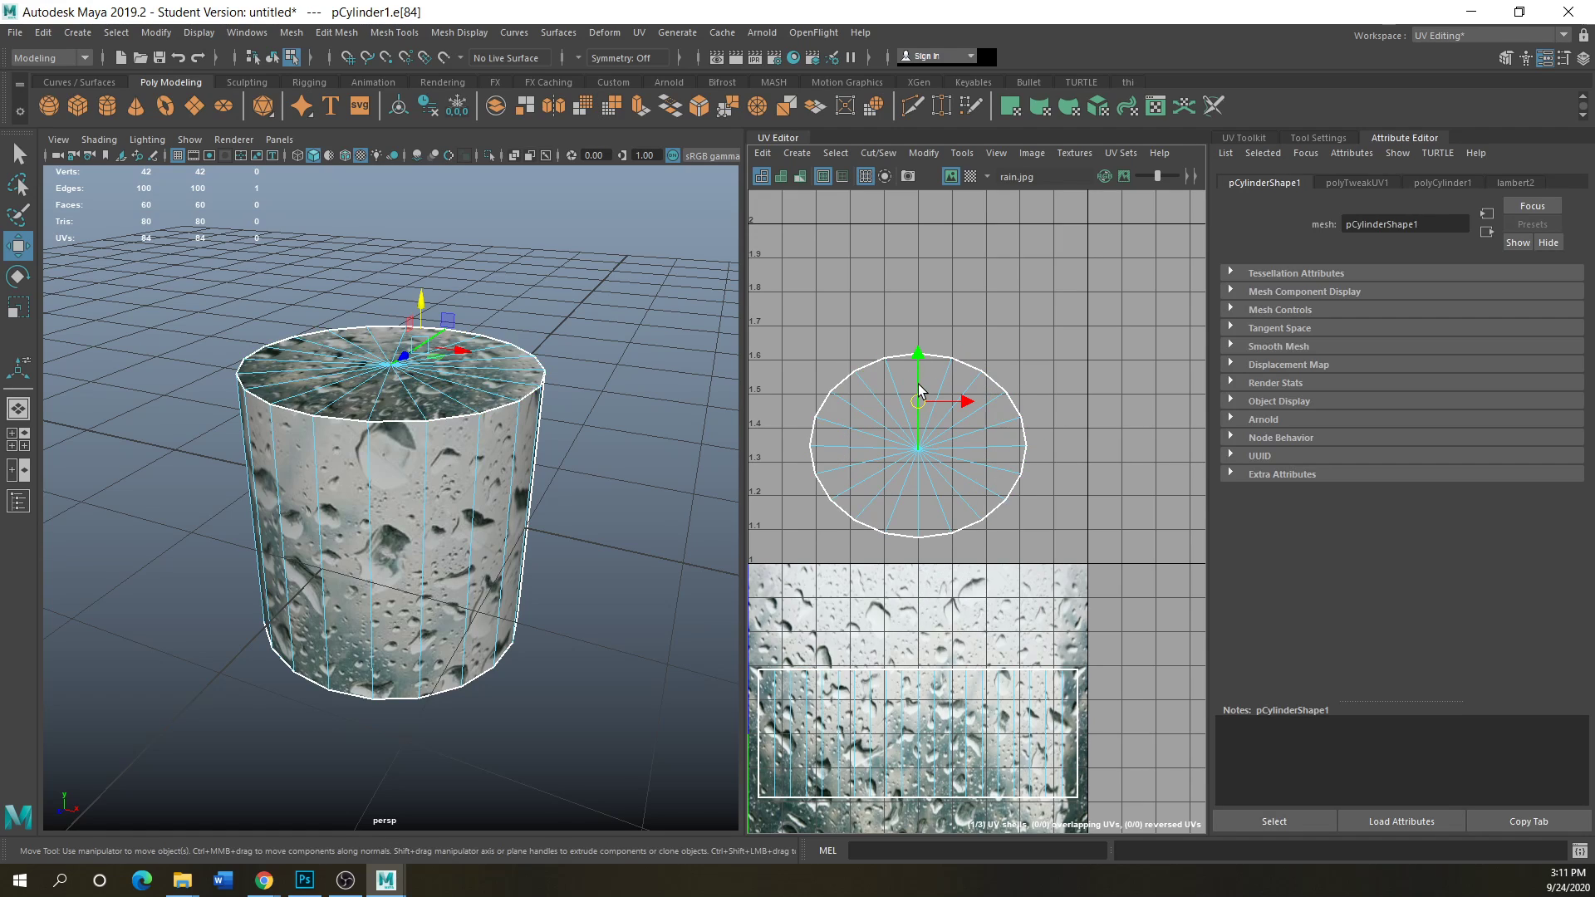
pyautogui.click(921, 477)
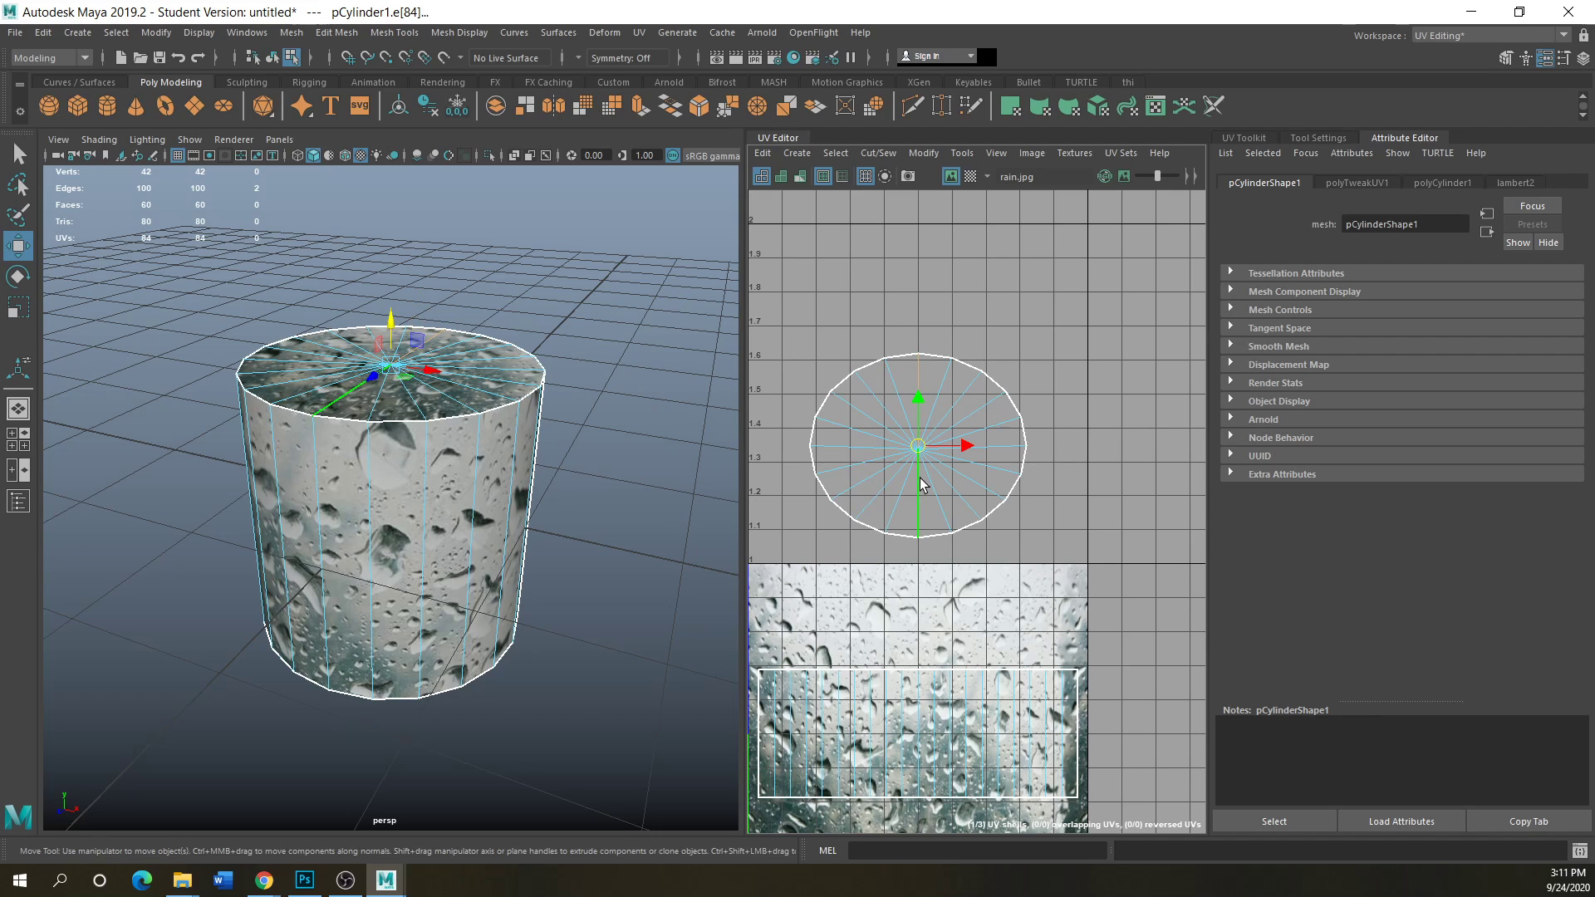
pyautogui.keyDown('shift'); pyautogui.click(917, 411); pyautogui.keyUp('shift')
pyautogui.click(878, 153)
pyautogui.click(884, 241)
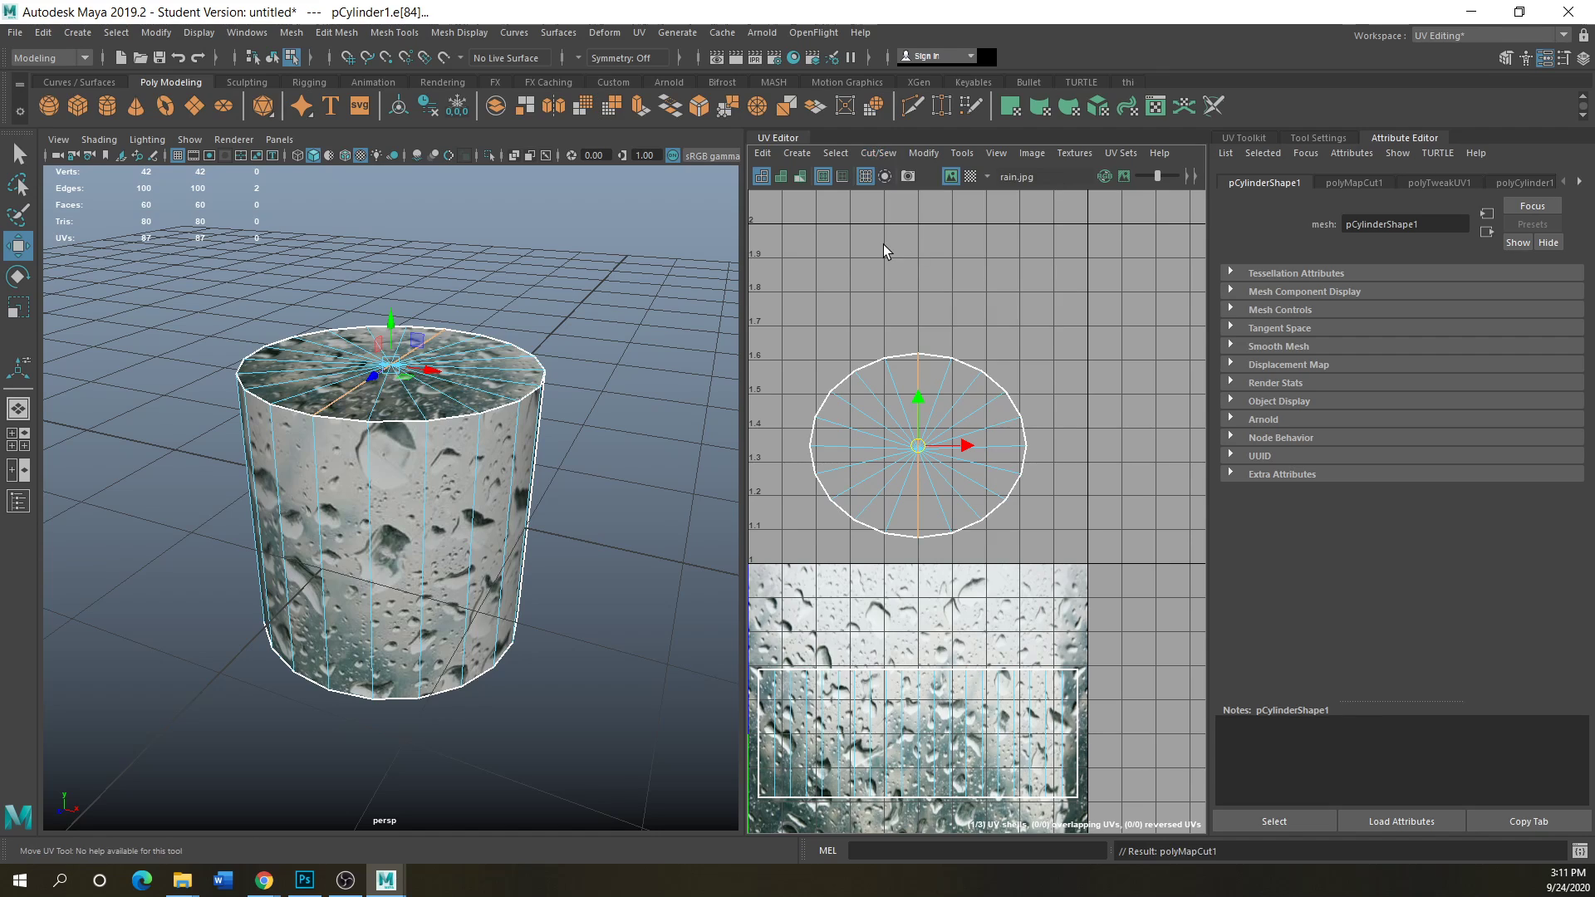
# - Separate the top cap's two half-circle UV shells and place them apart above the 0–1 tile
pyautogui.moveTo(956, 419); pyautogui.dragTo(884, 399, button='right')
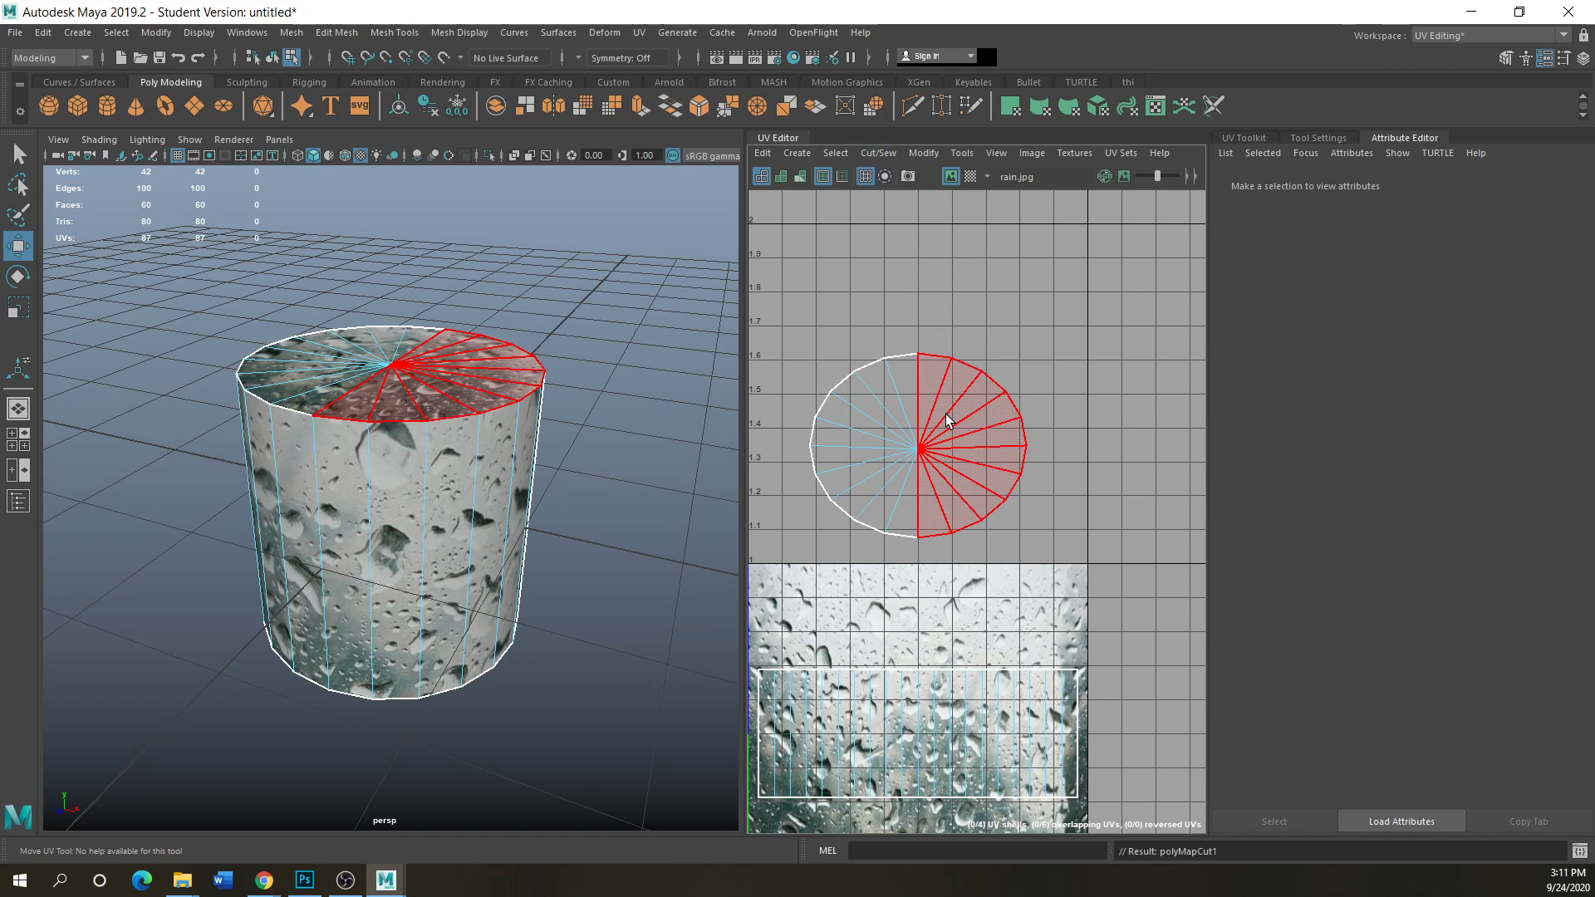
pyautogui.click(1005, 443)
pyautogui.moveTo(1004, 444); pyautogui.dragTo(1032, 623)
pyautogui.click(874, 419)
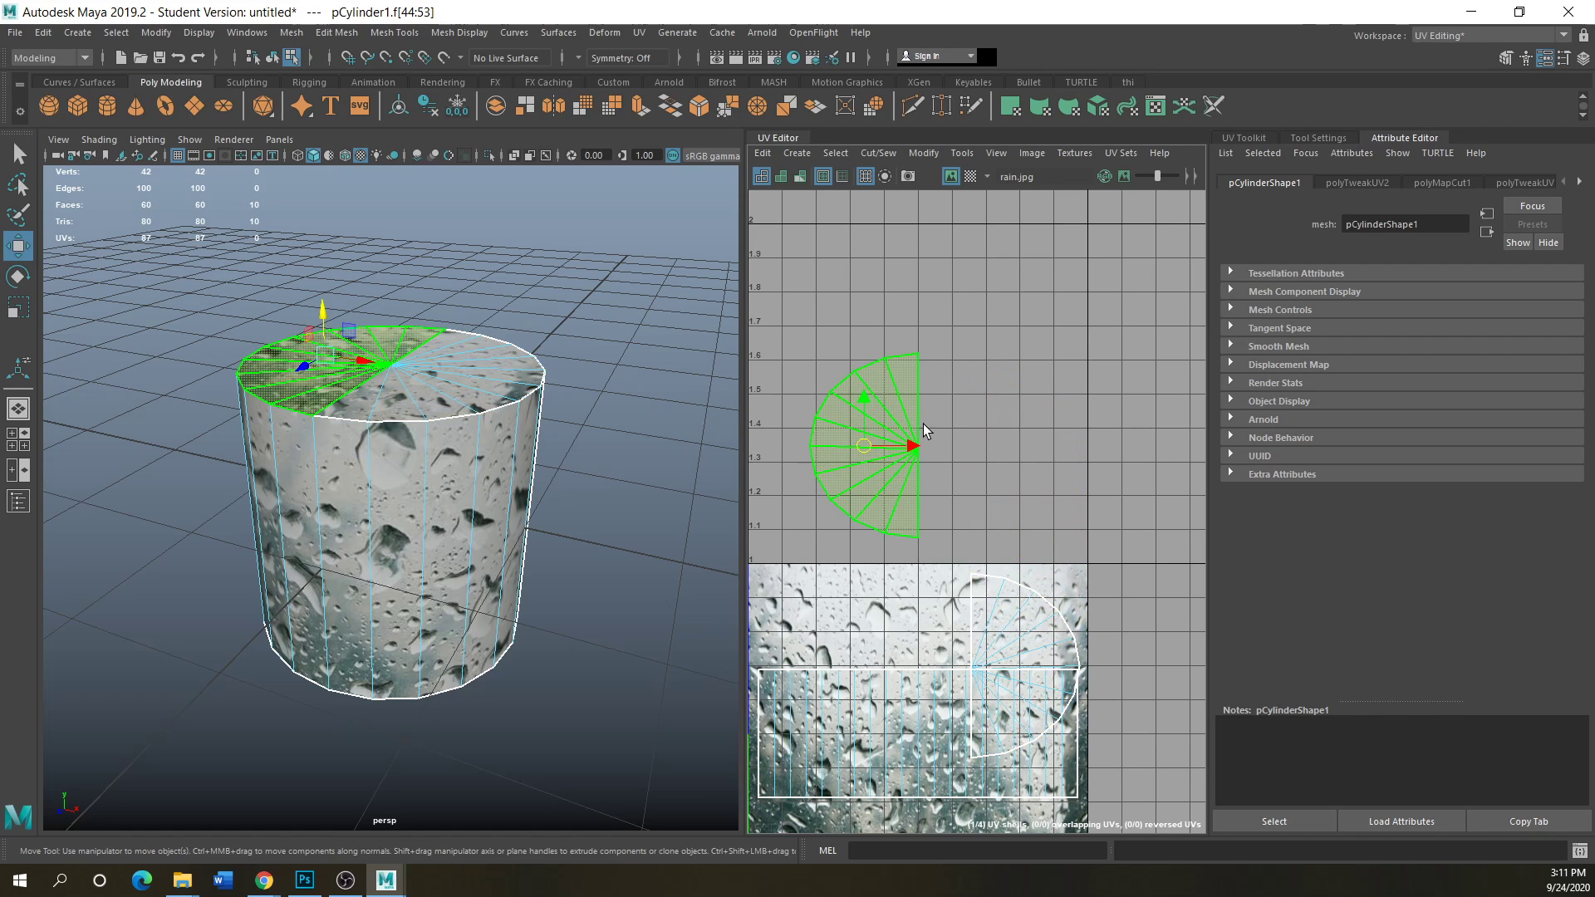
pyautogui.moveTo(895, 447)
pyautogui.mouseDown()
pyautogui.moveTo(791, 407)
pyautogui.moveTo(801, 598)
pyautogui.moveTo(843, 401)
pyautogui.moveTo(894, 434)
pyautogui.mouseUp()
pyautogui.click(1023, 644)
pyautogui.moveTo(1023, 643); pyautogui.dragTo(1025, 441)
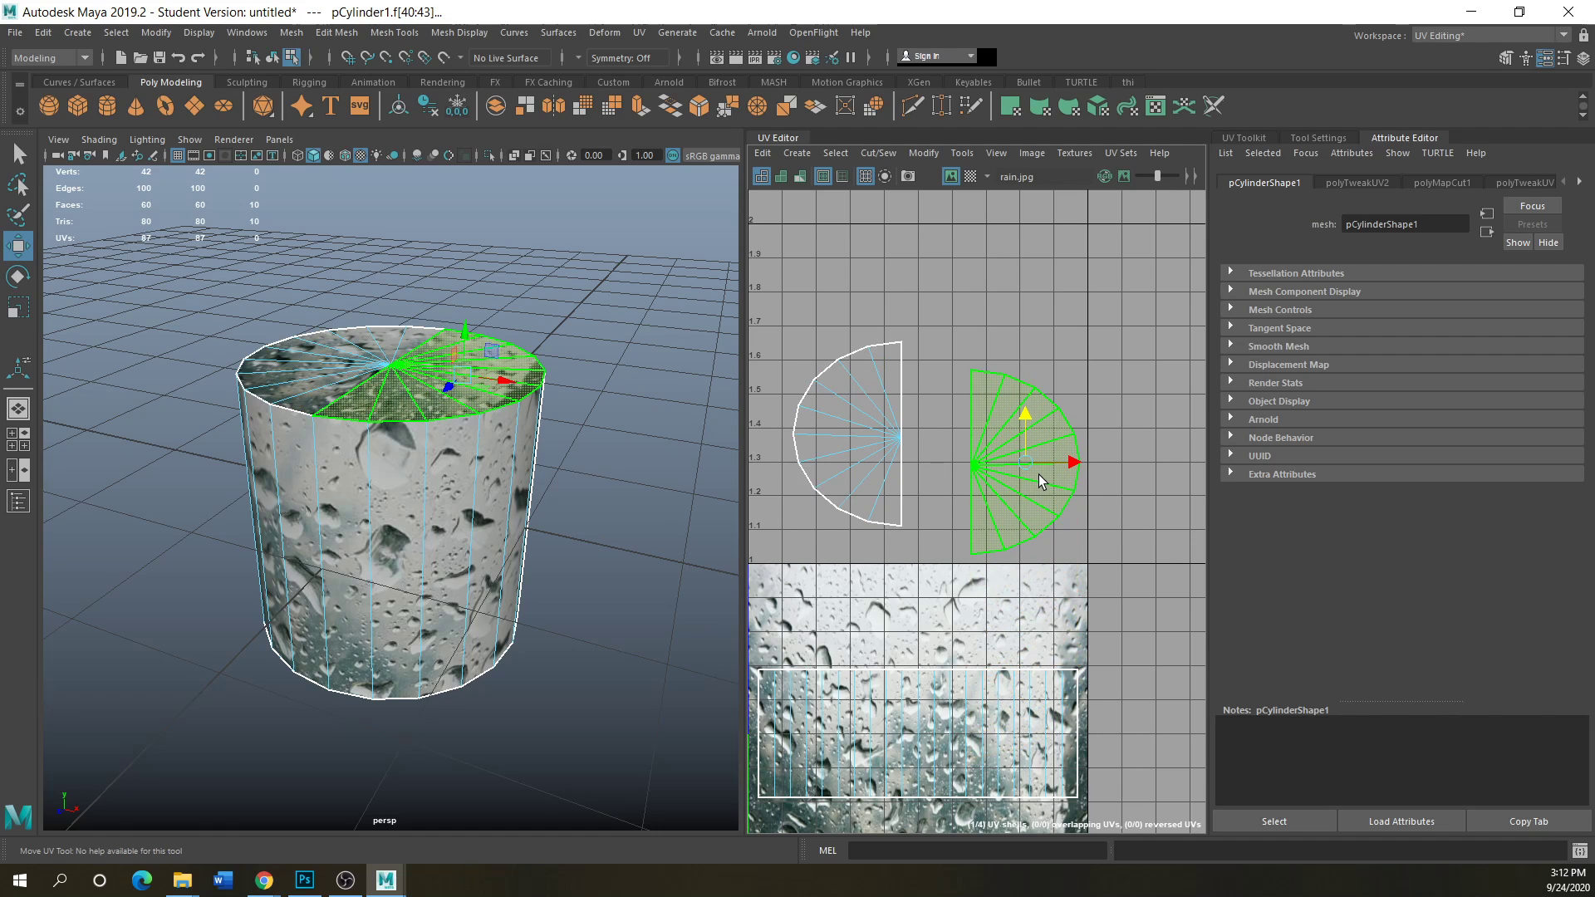
# - Try the Layout command on the top cap's right half-circle UV shell, and undo it
pyautogui.scroll(-2, 1039, 475)
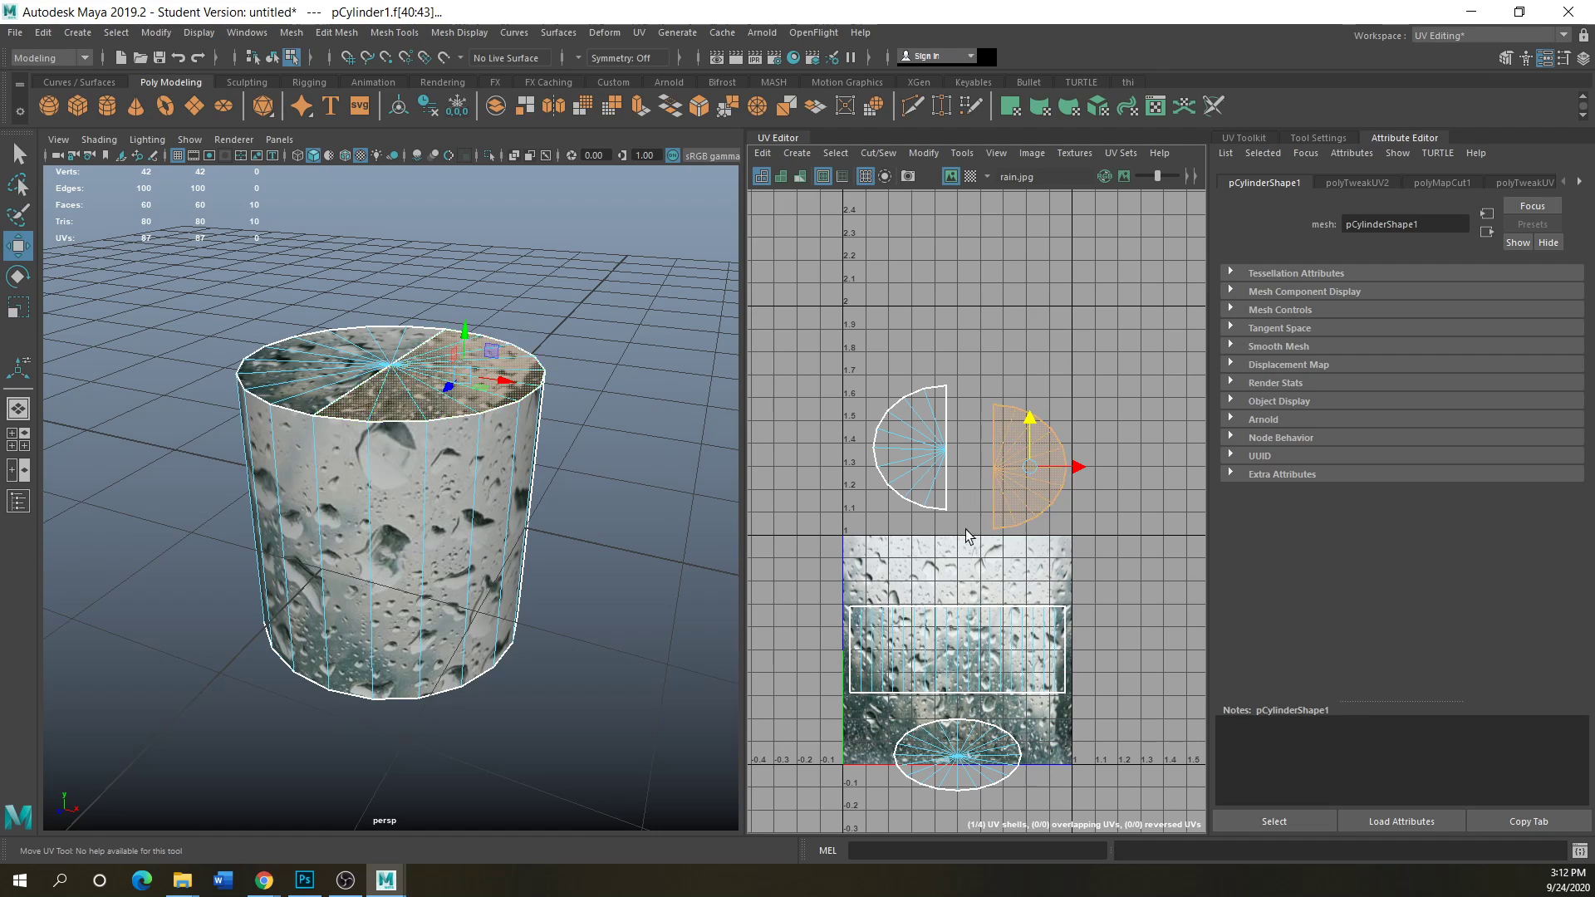
pyautogui.click(885, 156)
pyautogui.moveTo(935, 158)
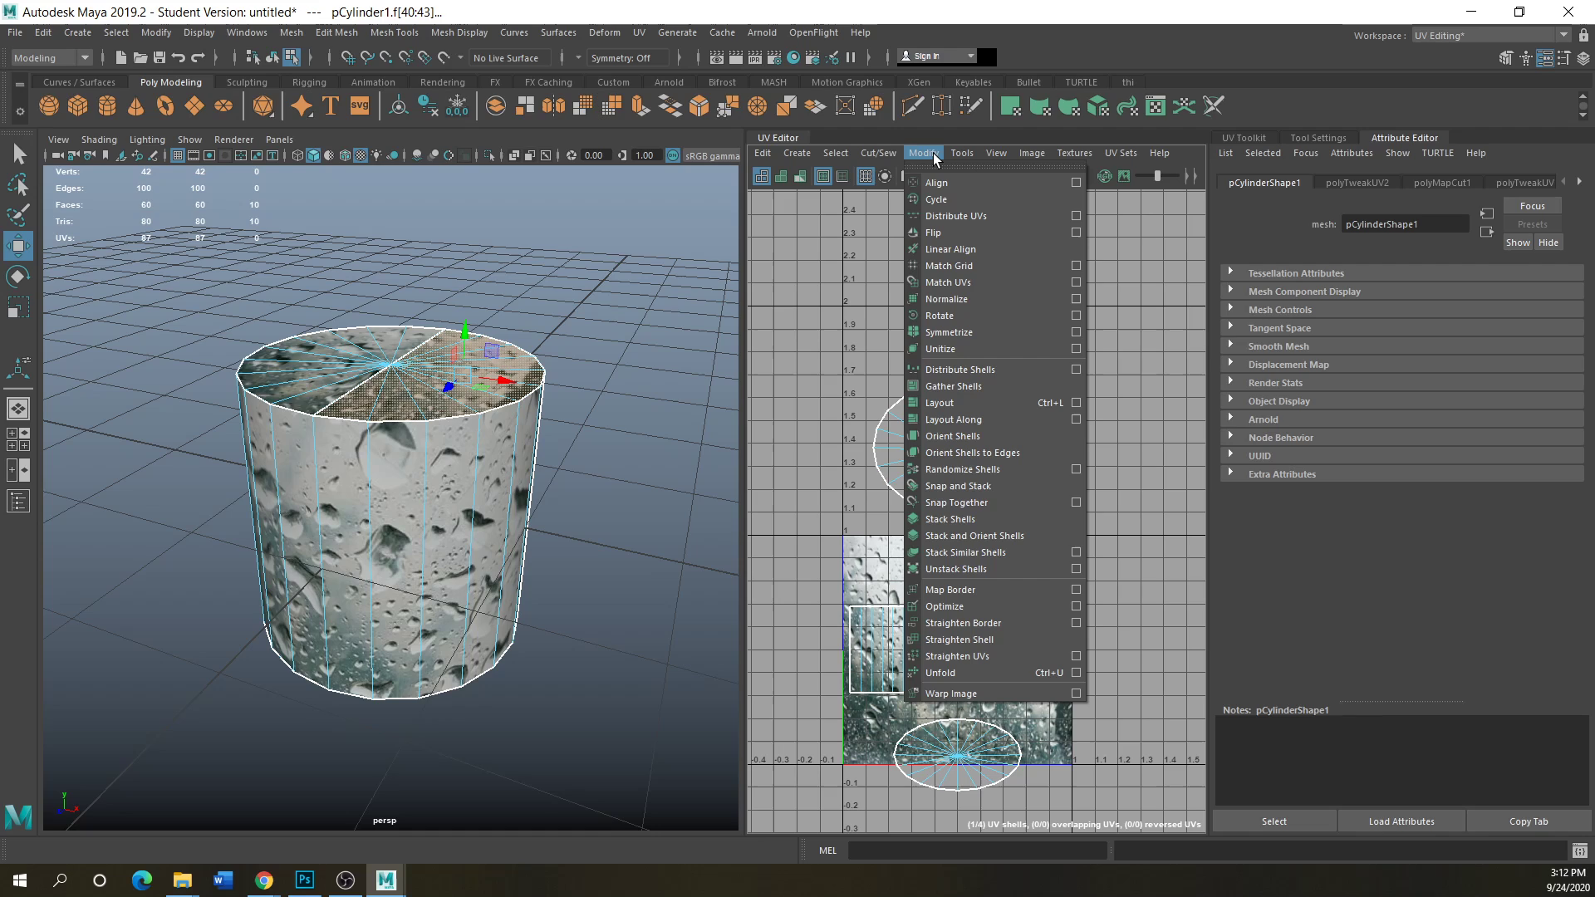
pyautogui.click(942, 404)
pyautogui.click(739, 456)
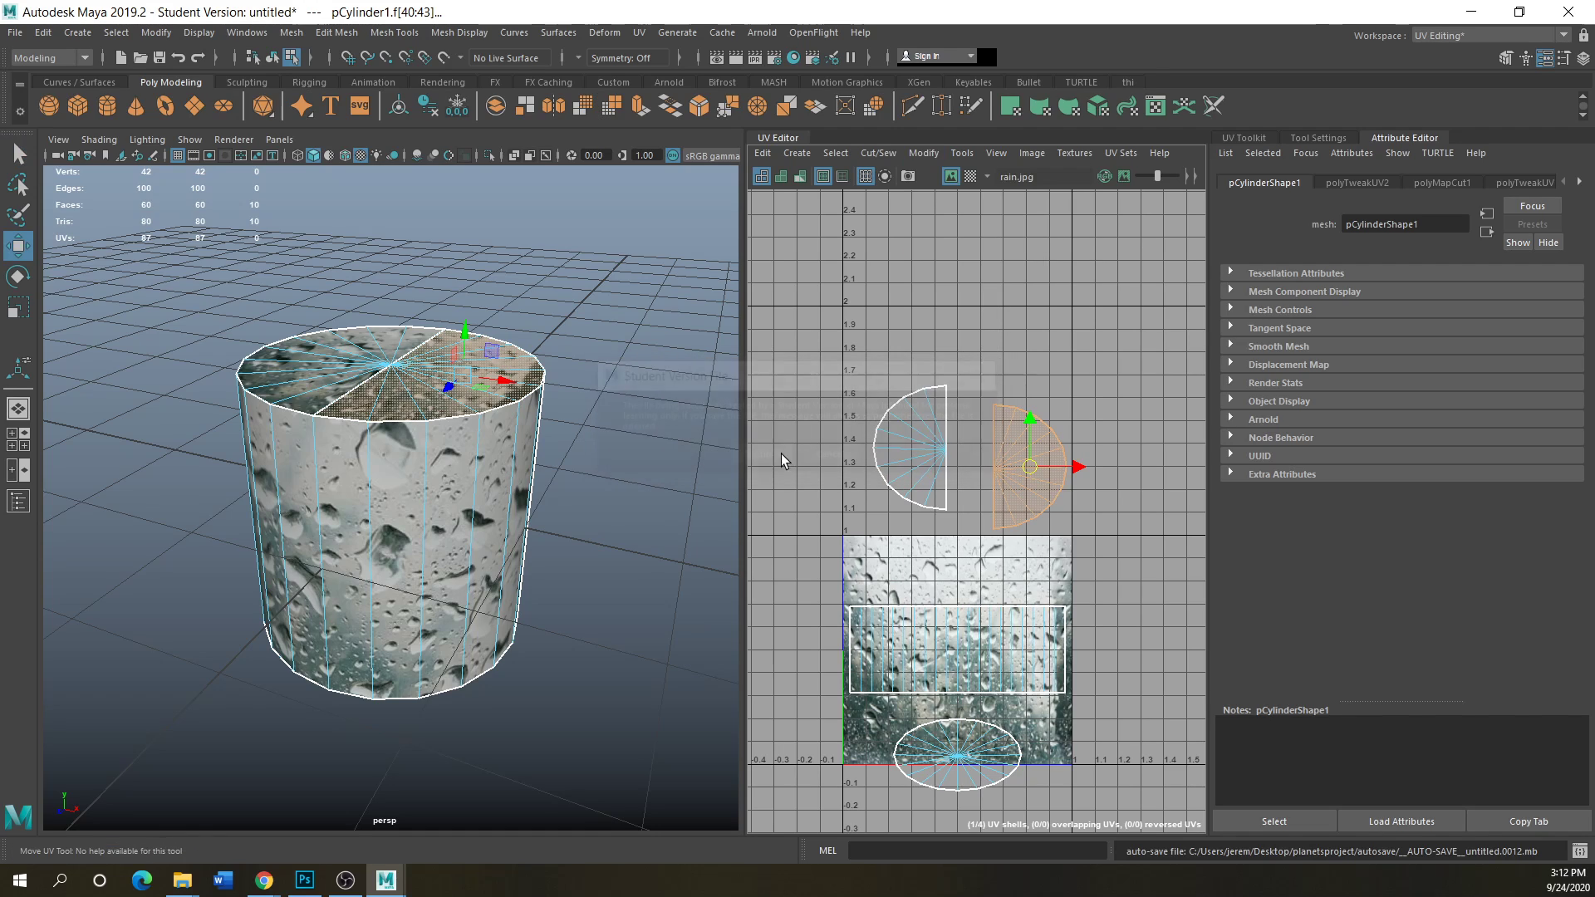
pyautogui.click(927, 153)
pyautogui.click(964, 402)
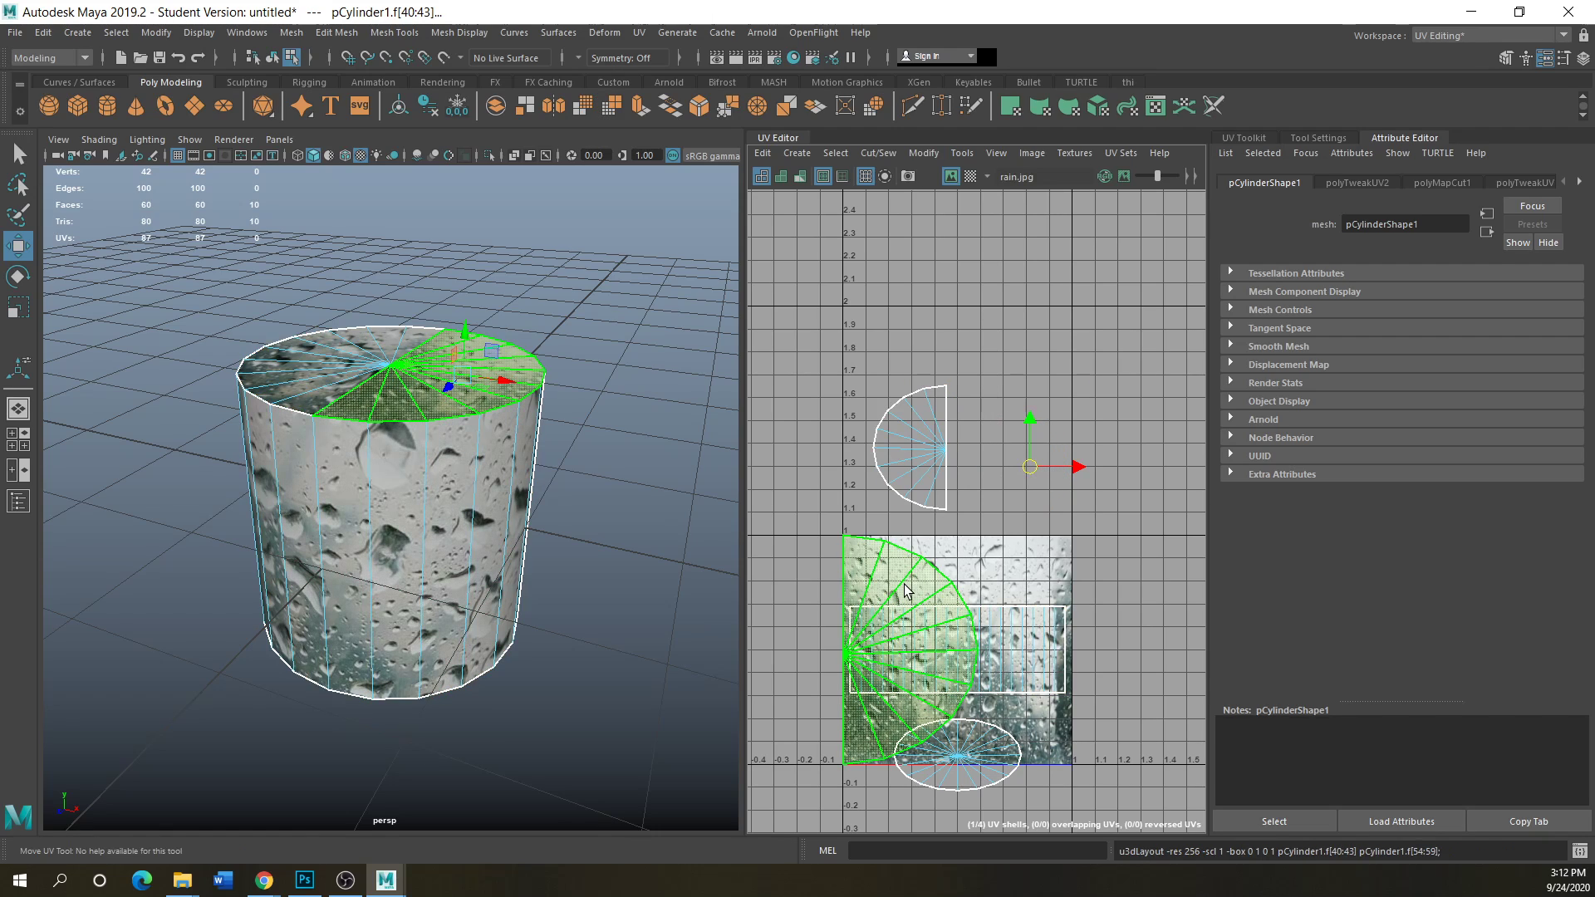
pyautogui.hotkey('ctrl', 'z')
# - Unfold the top cap's right half-circle UV shell and lay it out within the 0–1 tile
pyautogui.click(929, 155)
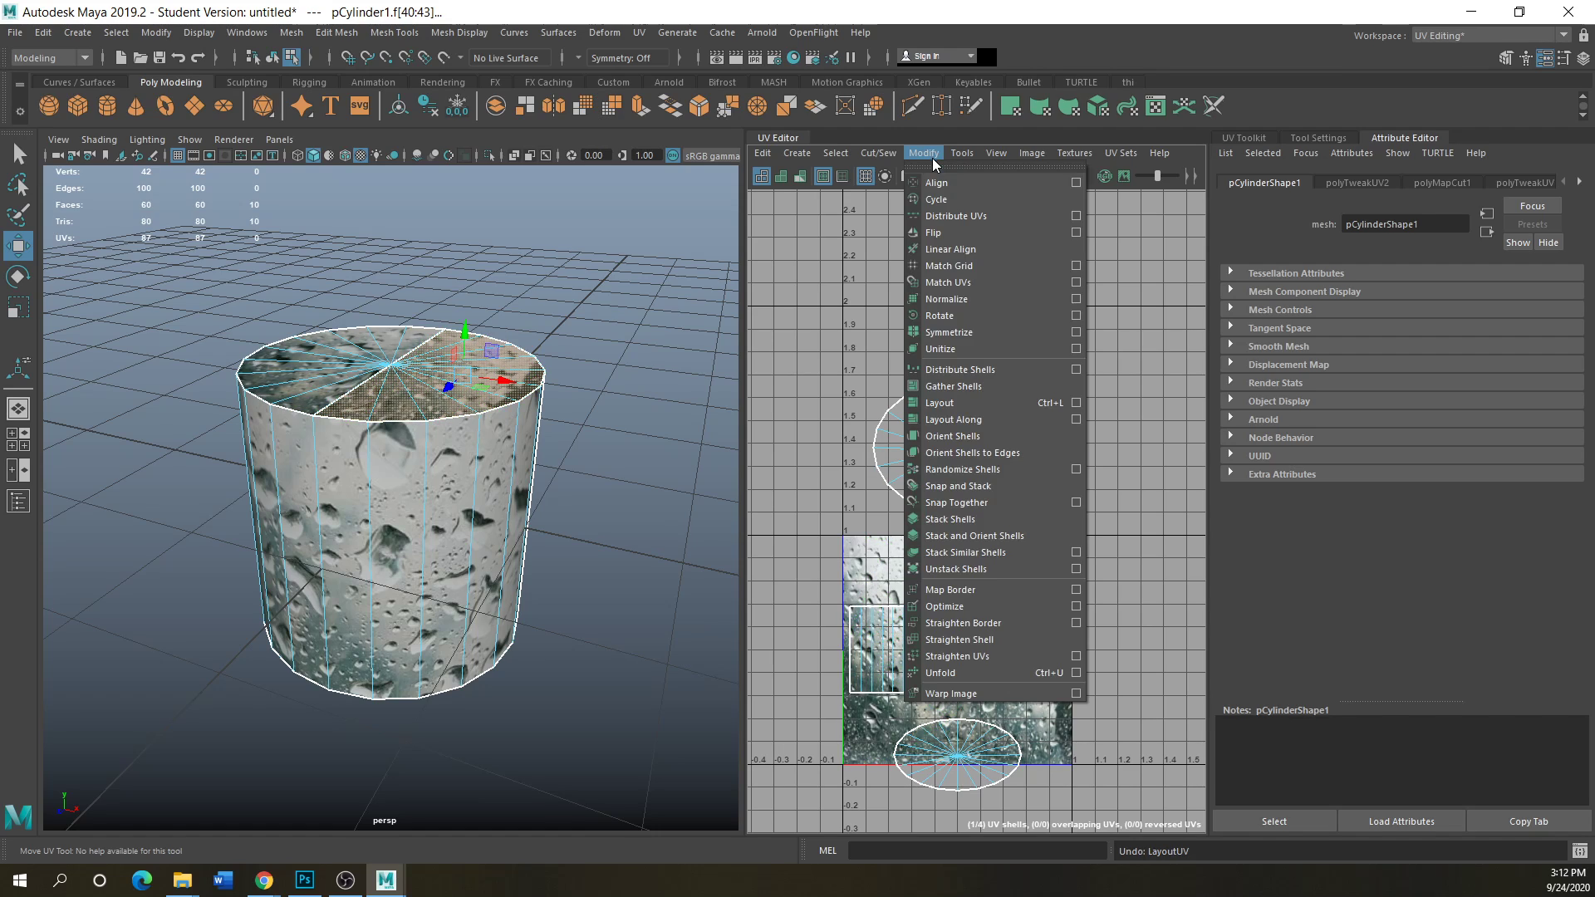
pyautogui.click(947, 673)
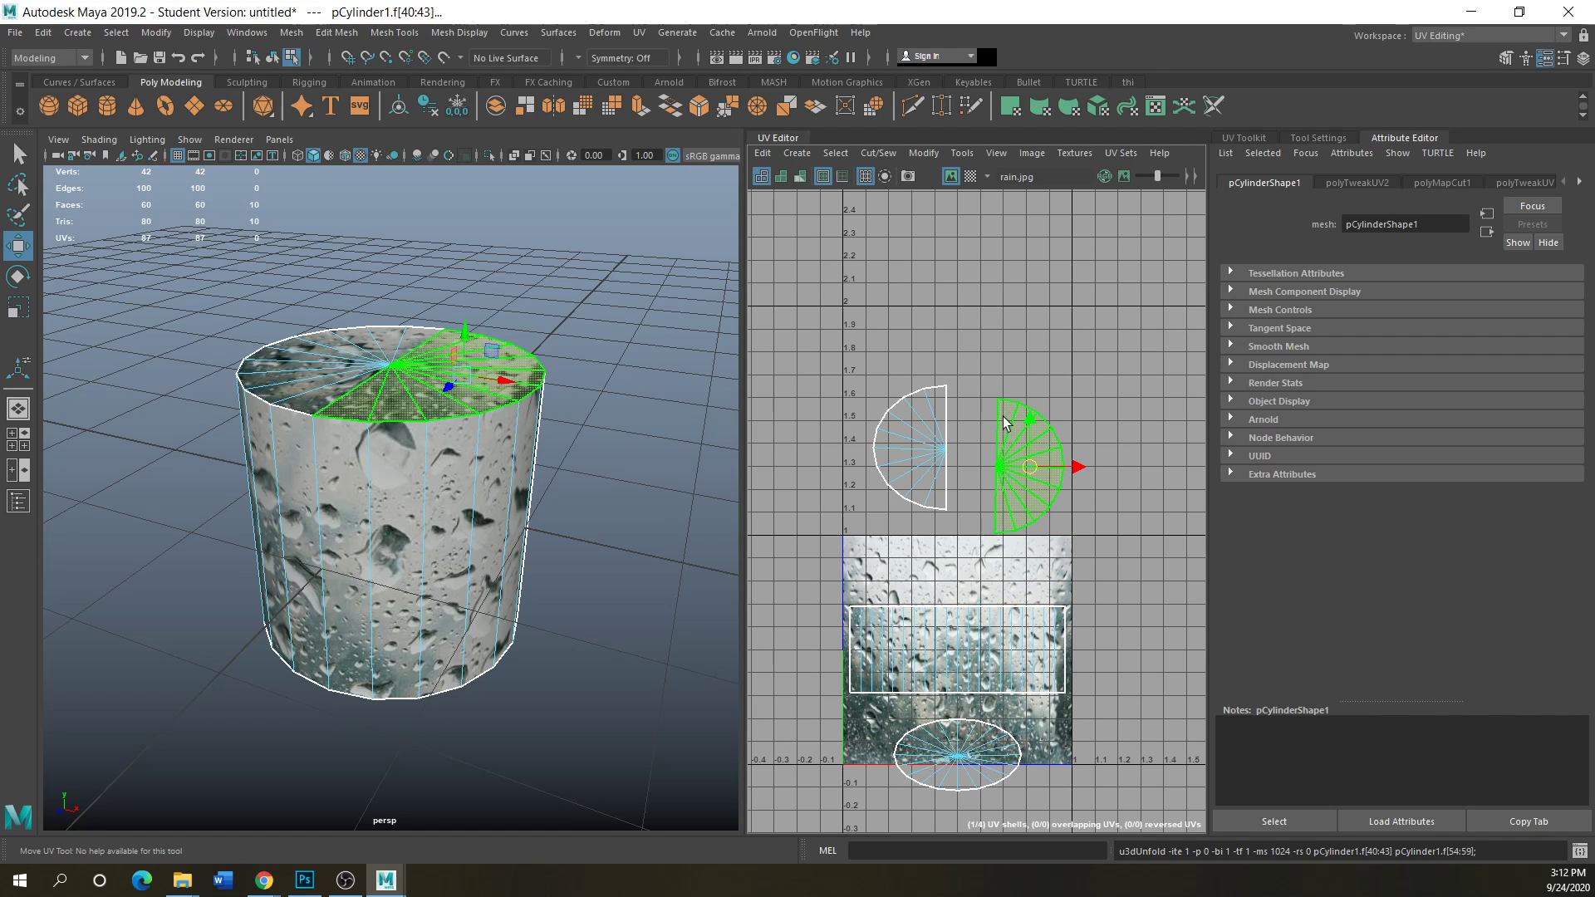
pyautogui.click(924, 152)
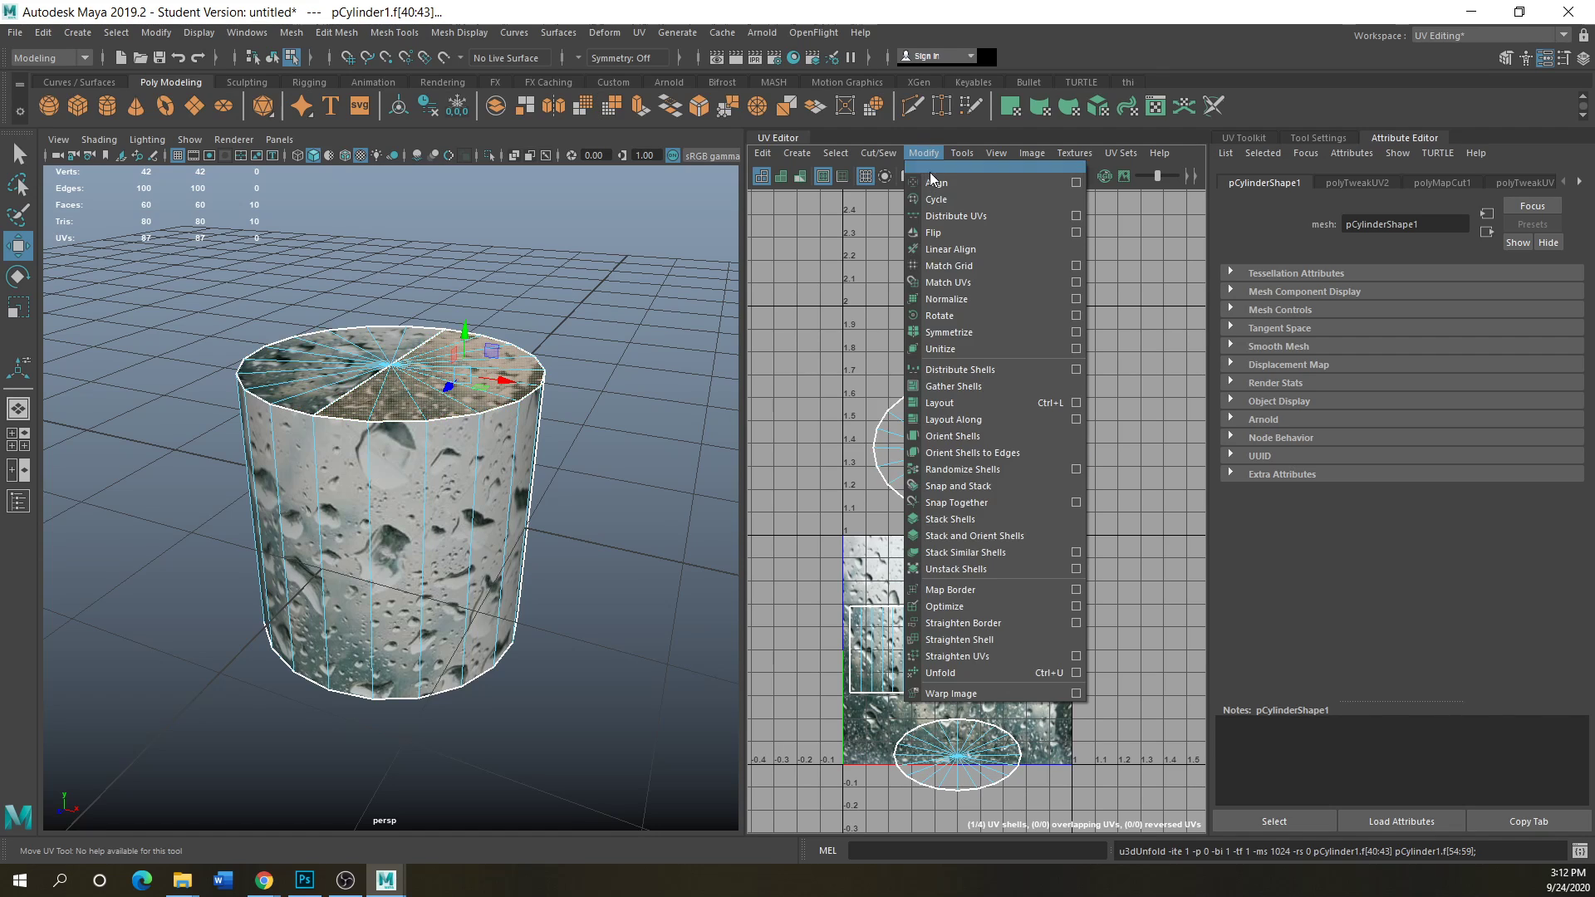
pyautogui.click(959, 404)
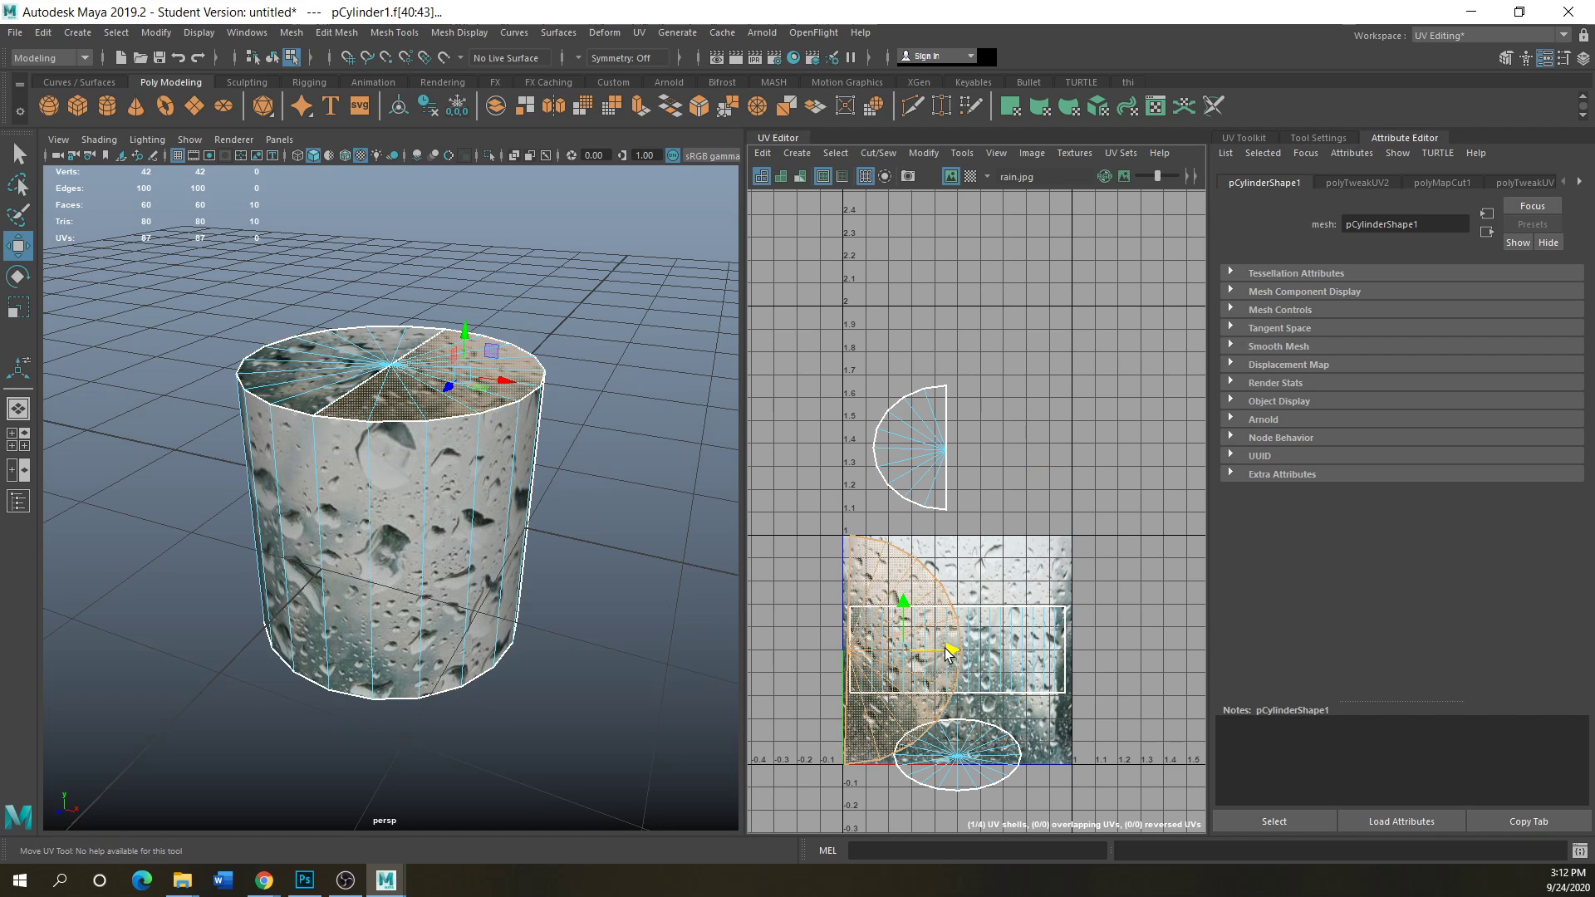
# - Scale the laid-out half-circle UV shell down to about its original size and move it above the 0–1 tile beside the other half
pyautogui.moveTo(942, 646)
pyautogui.mouseDown()
pyautogui.moveTo(1058, 661)
pyautogui.moveTo(947, 661)
pyautogui.moveTo(1021, 661)
pyautogui.moveTo(959, 669)
pyautogui.mouseUp()
pyautogui.click(18, 307)
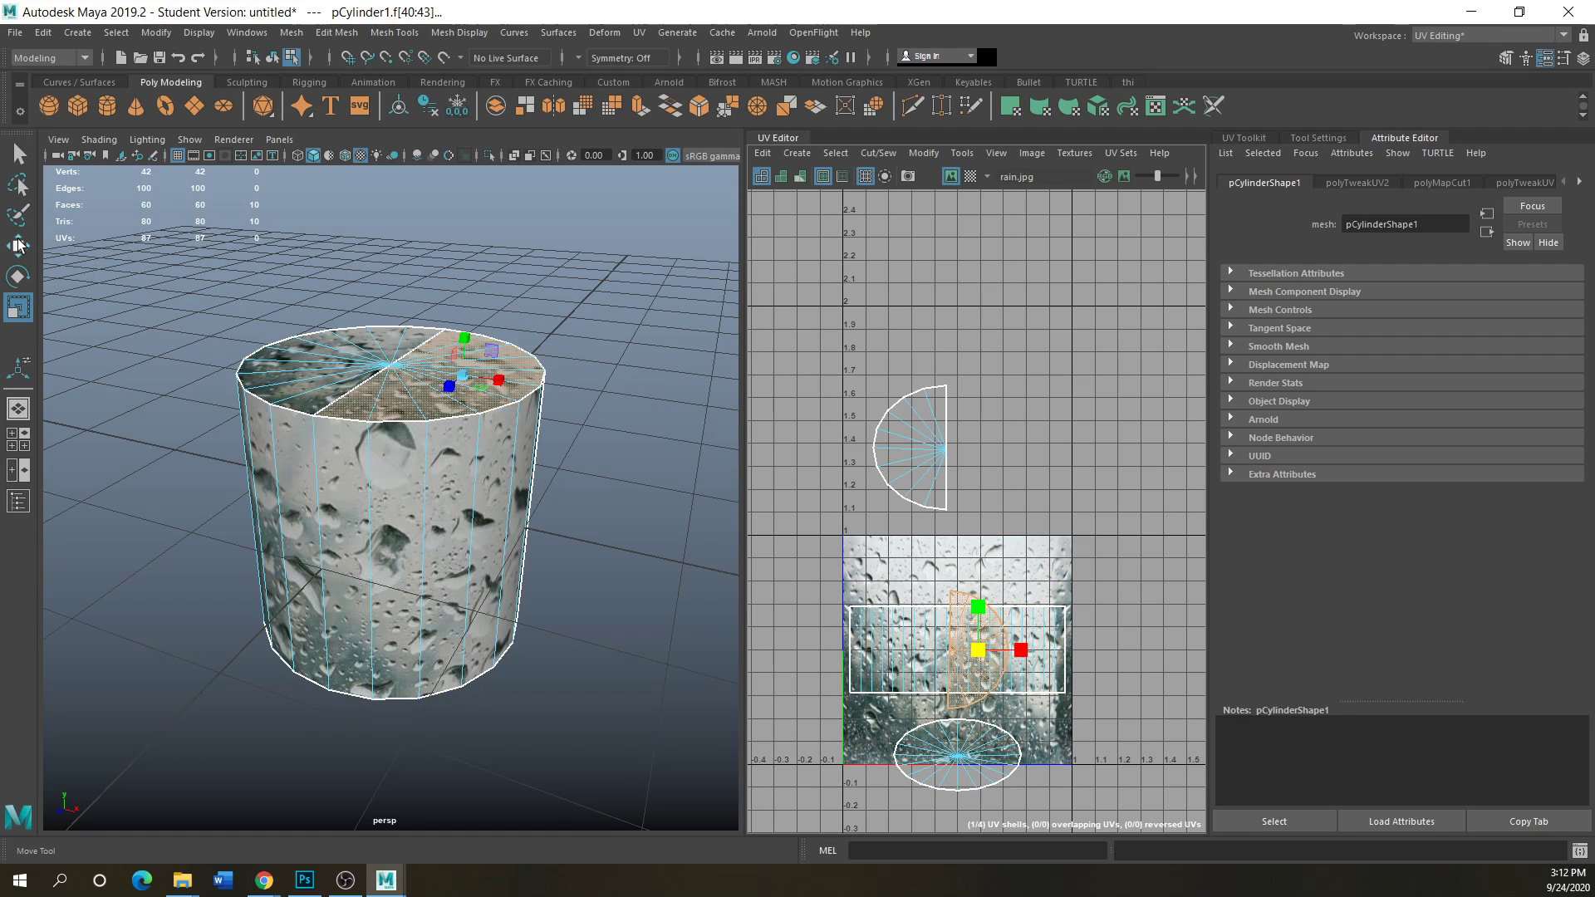
pyautogui.press('w')
pyautogui.moveTo(978, 604); pyautogui.dragTo(978, 554)
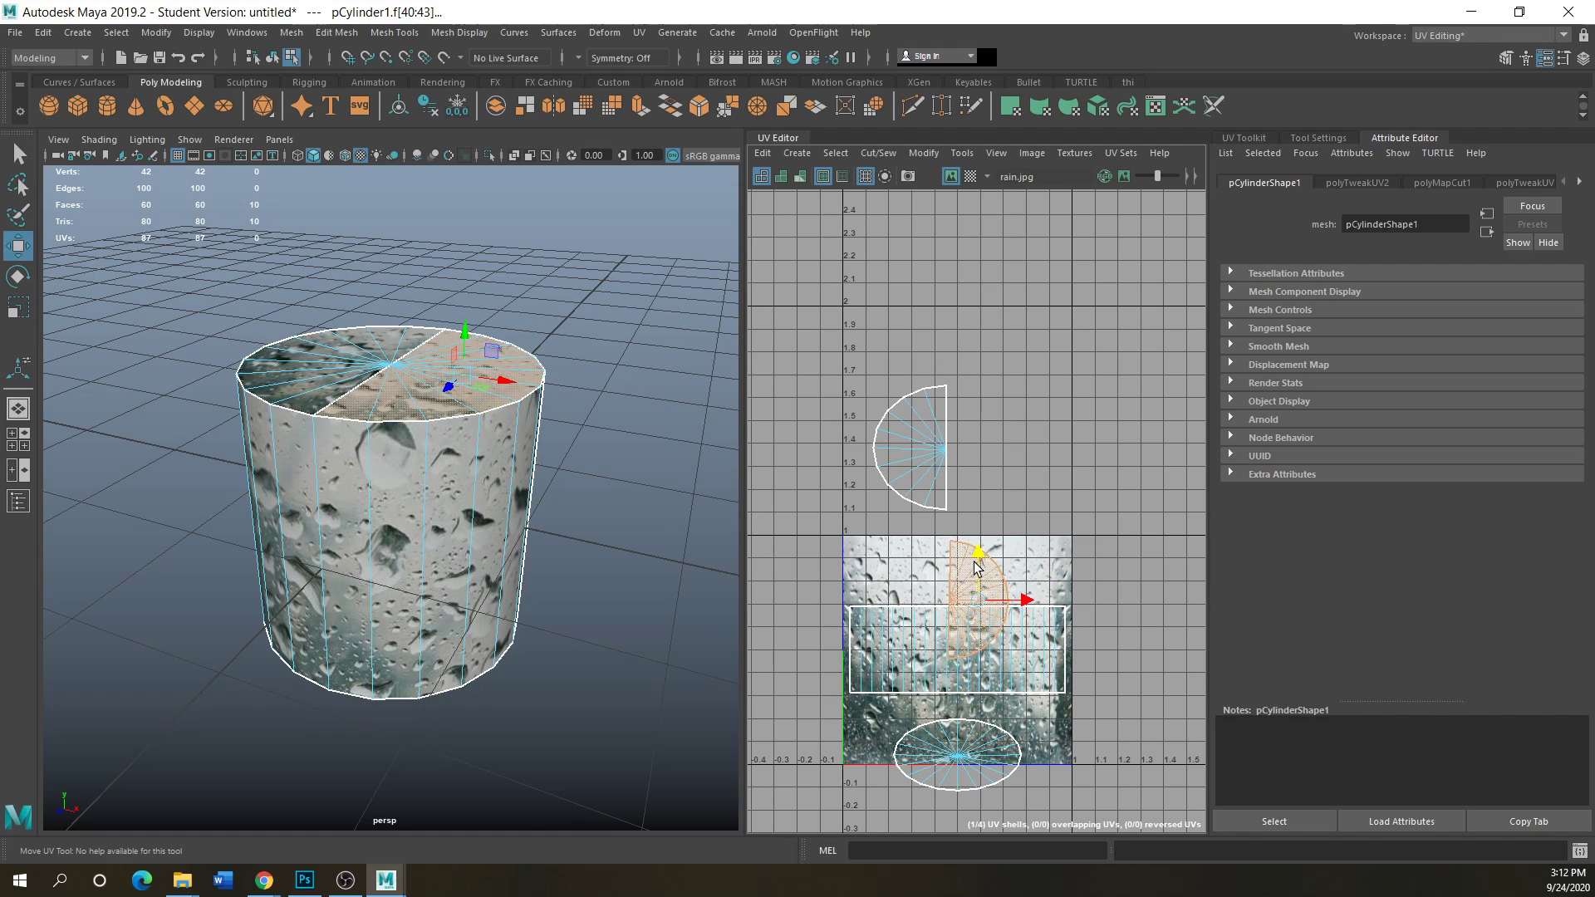
pyautogui.moveTo(1015, 607); pyautogui.dragTo(1014, 535)
pyautogui.click(926, 502)
pyautogui.moveTo(1014, 572); pyautogui.dragTo(1015, 427)
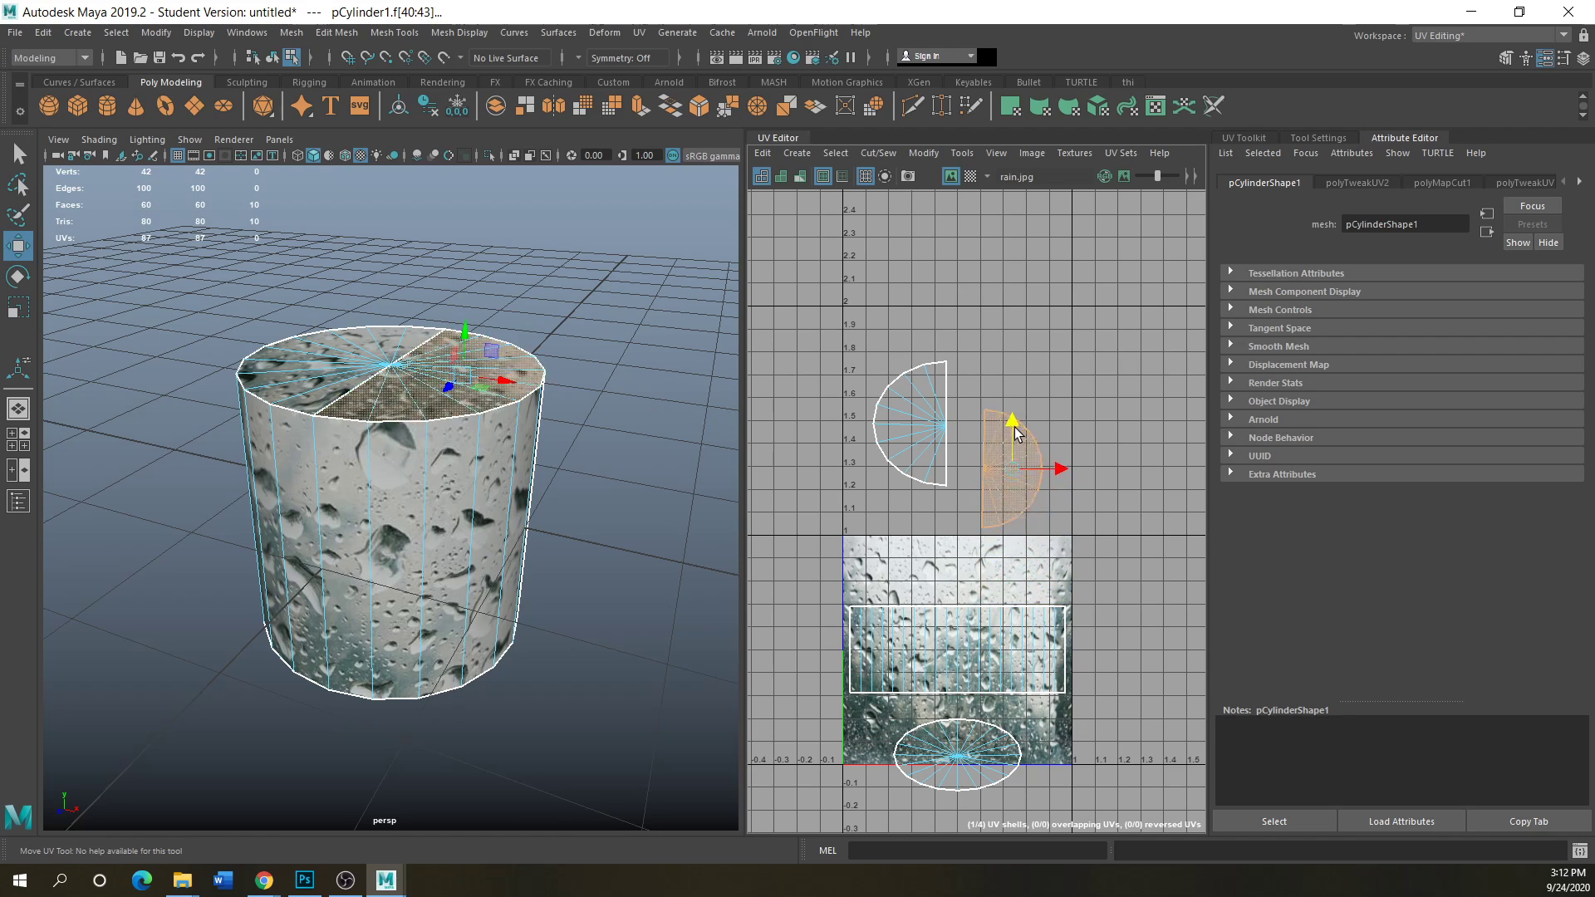
# - Cut the left half-circle UV shell along the first radial edge beside the upper part of its straight side
pyautogui.scroll(5, 970, 427)
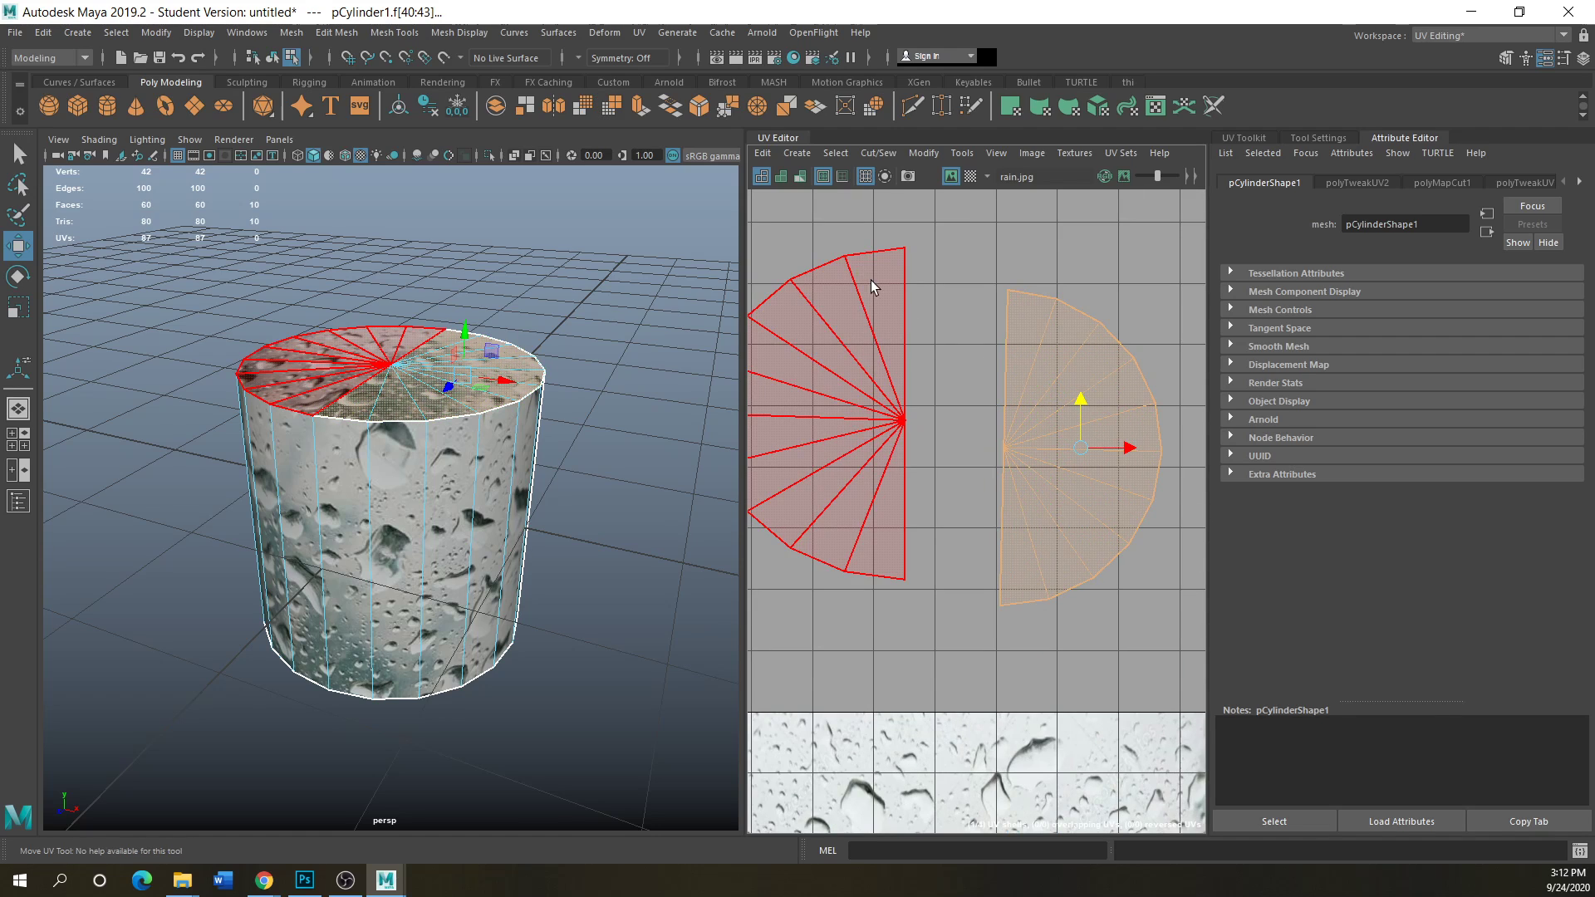
pyautogui.moveTo(893, 302); pyautogui.dragTo(875, 256, button='right')
pyautogui.click(864, 309)
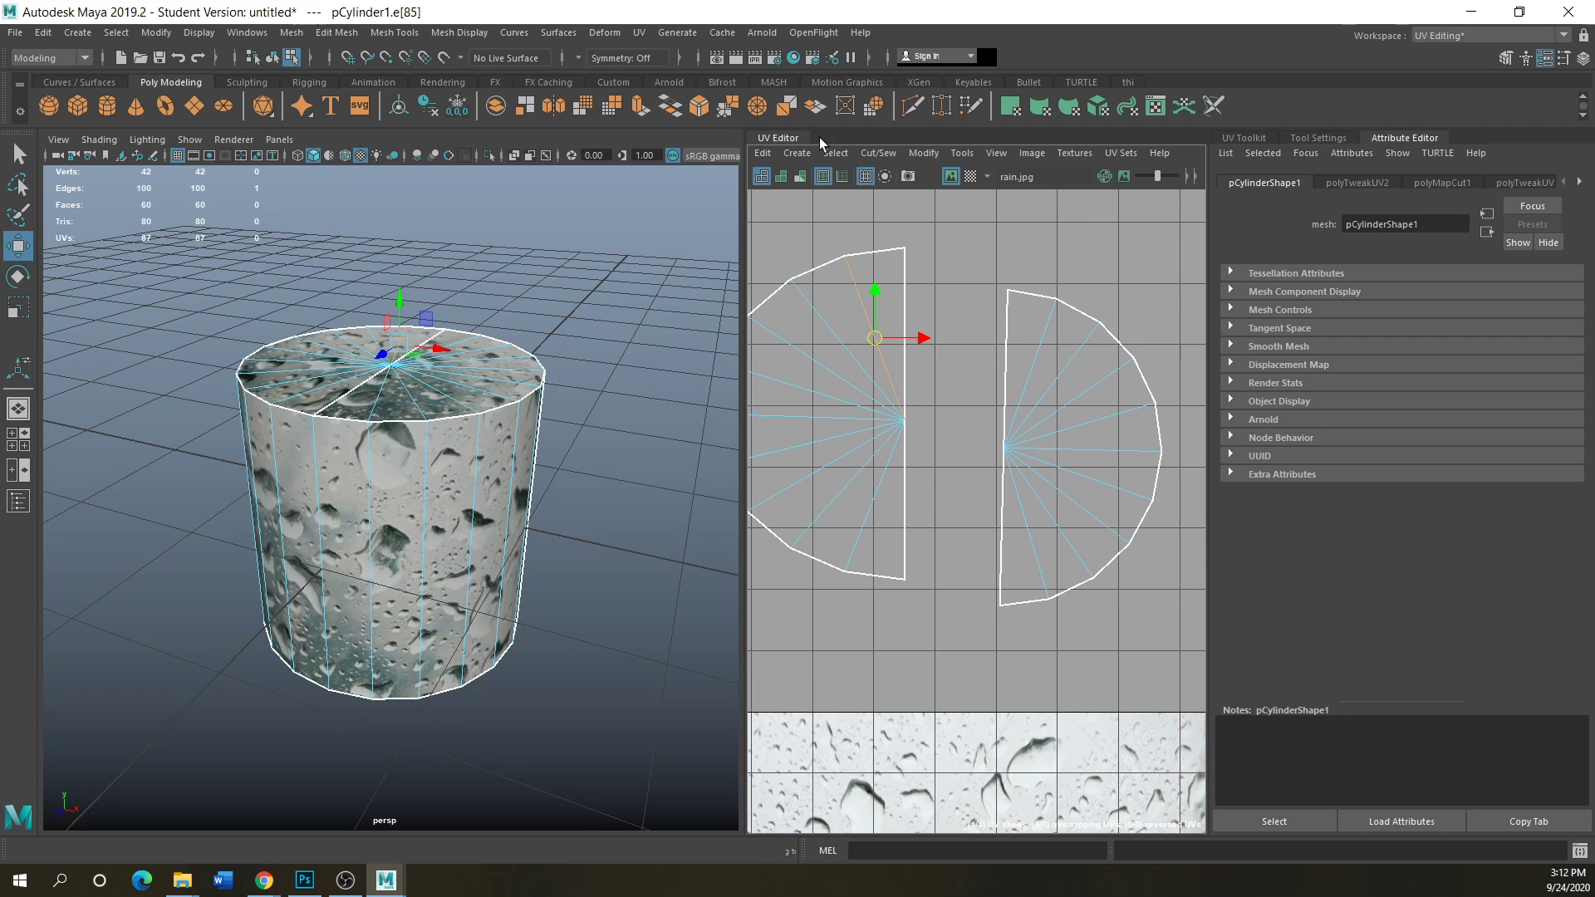
pyautogui.click(882, 156)
pyautogui.click(910, 241)
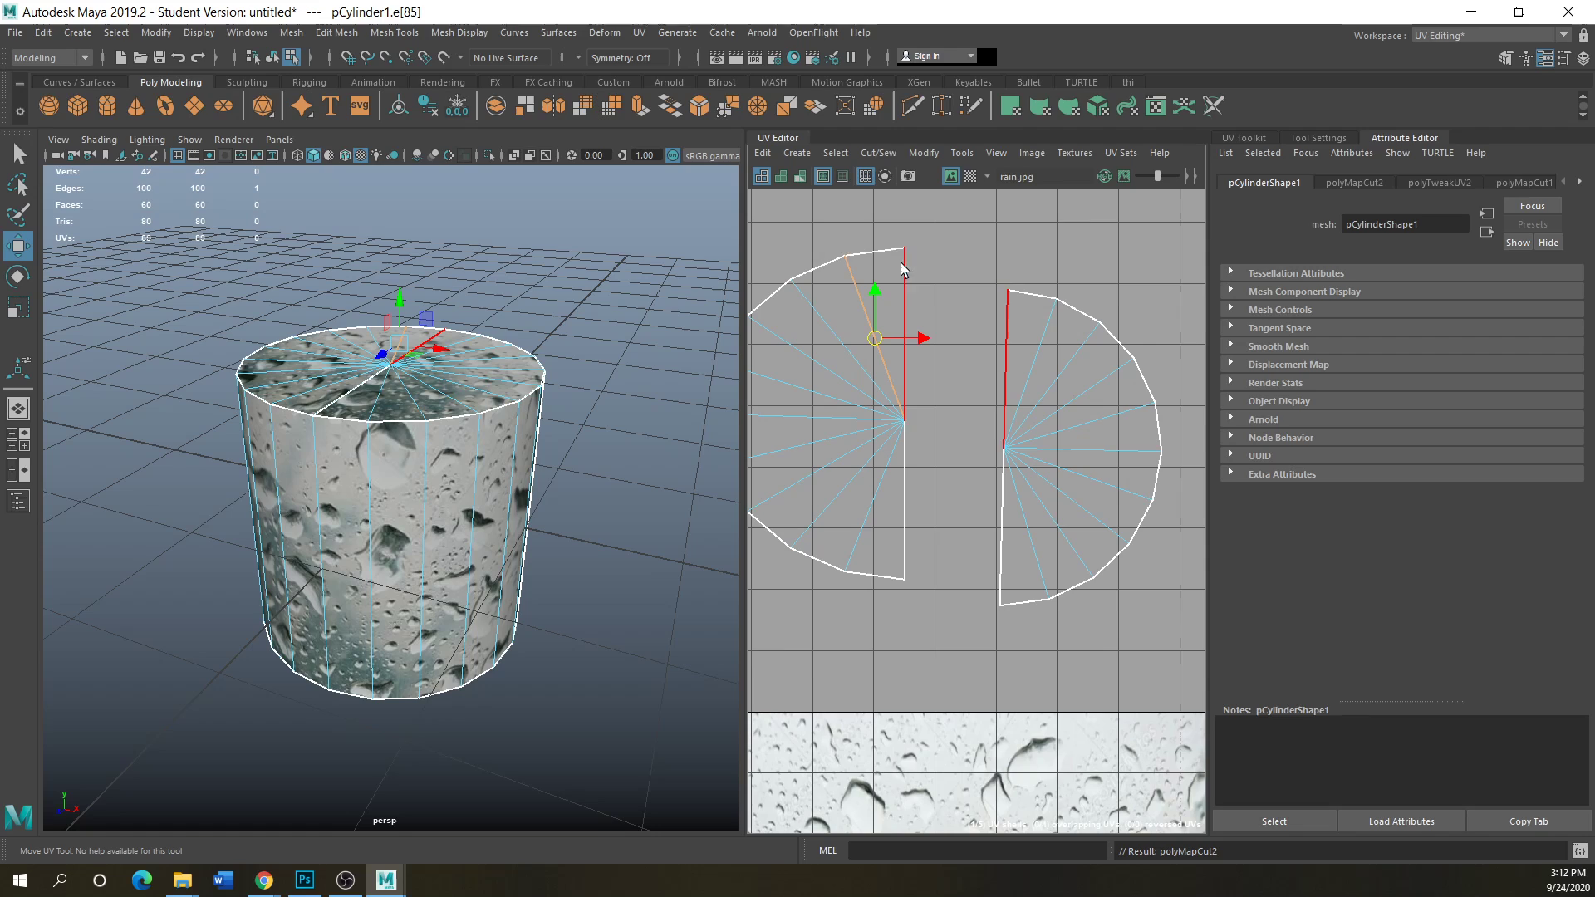
# - Select the cut wedge's UV shell and move it right into the gap between the two half-circle shells
pyautogui.moveTo(894, 317); pyautogui.dragTo(826, 289, button='right')
pyautogui.click(878, 301)
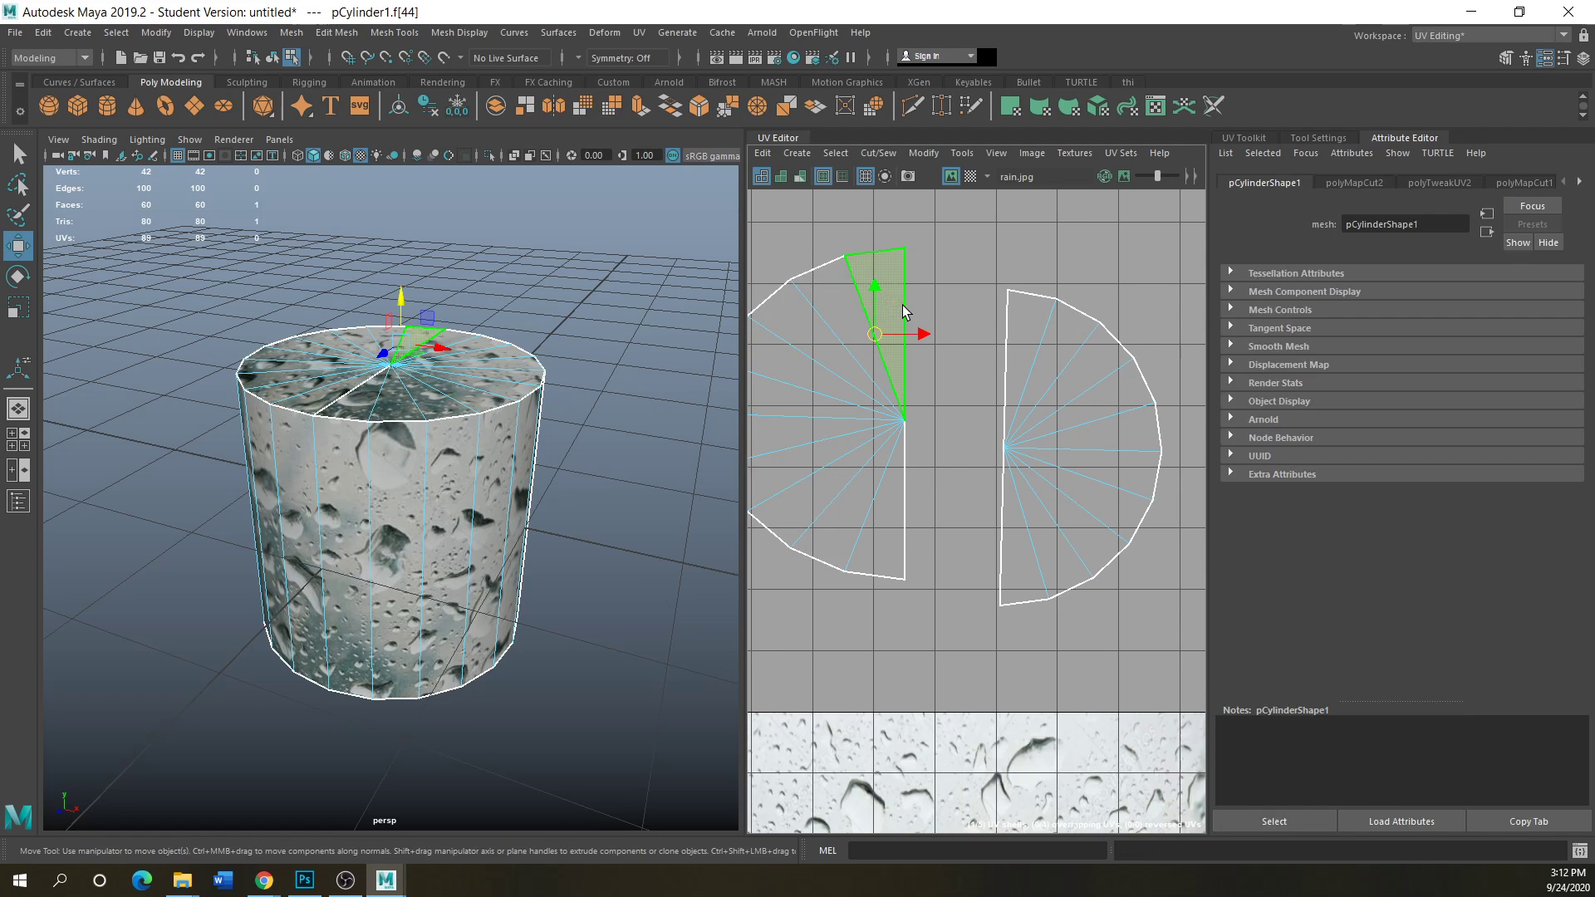
pyautogui.moveTo(918, 334); pyautogui.dragTo(980, 374)
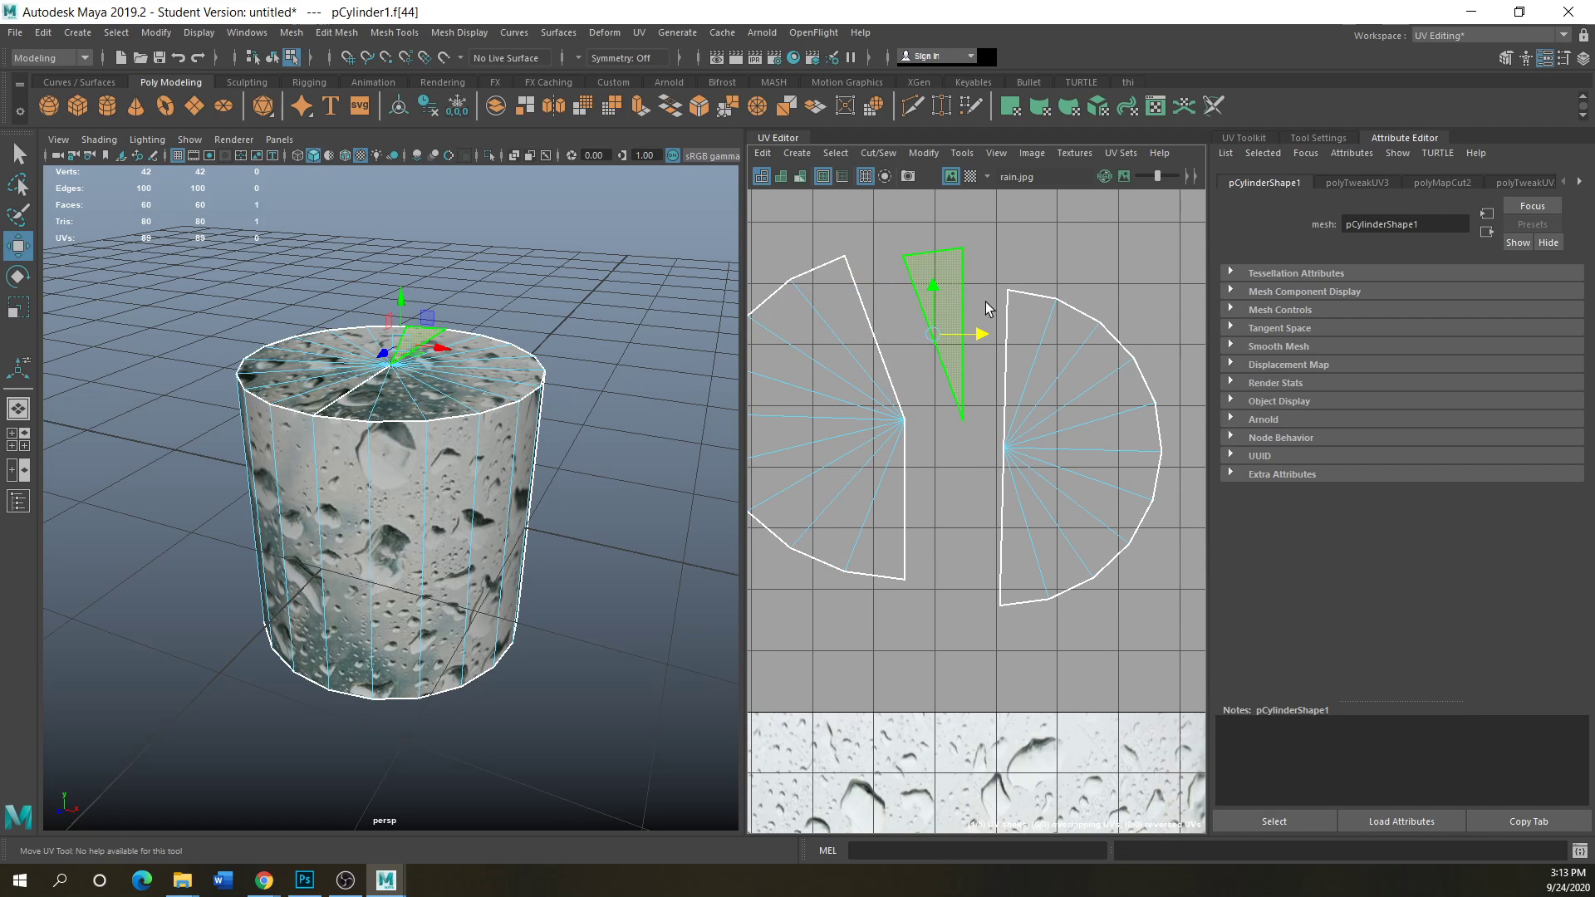
# - Select the edge the wedge shares with the right half-circle shell and join them with Move and Sew
pyautogui.moveTo(966, 313); pyautogui.dragTo(964, 268, button='right')
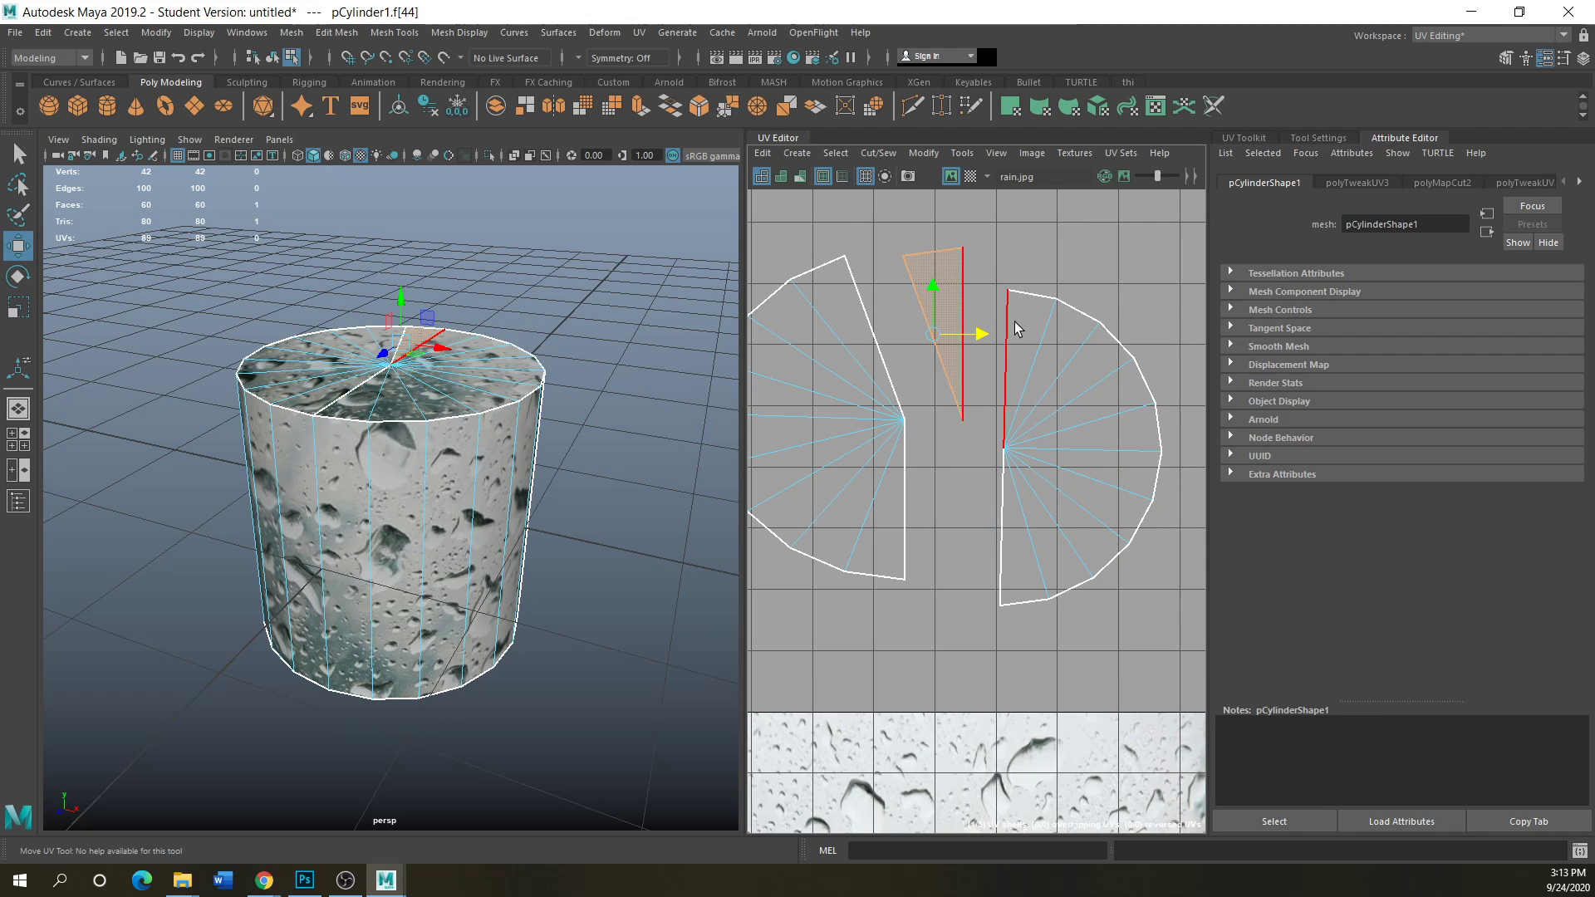
pyautogui.click(964, 309)
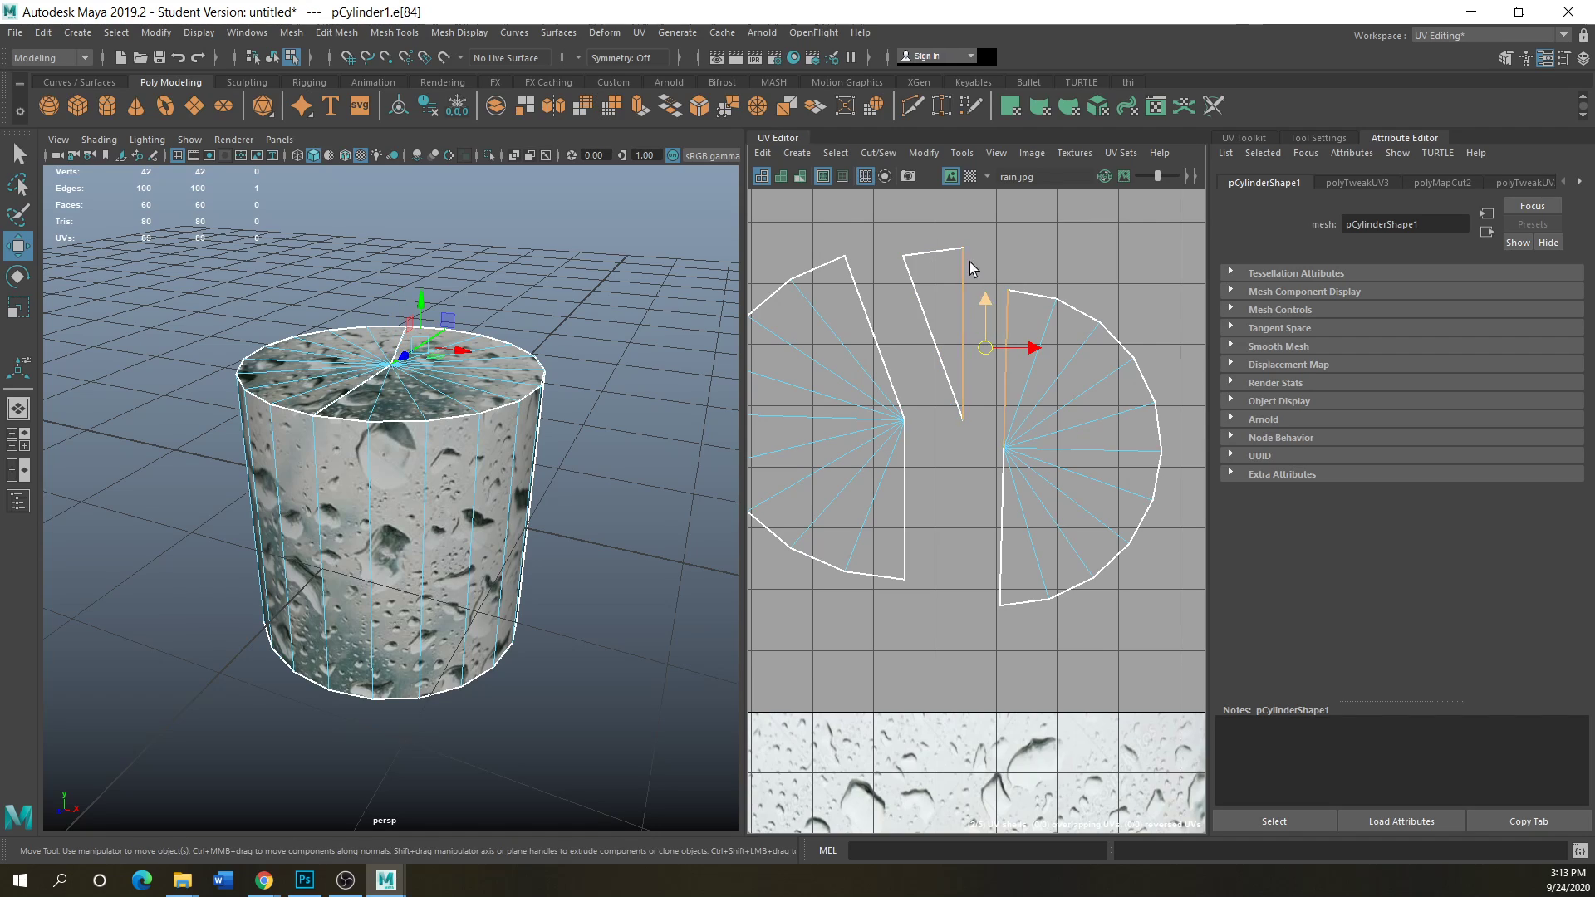
pyautogui.click(880, 154)
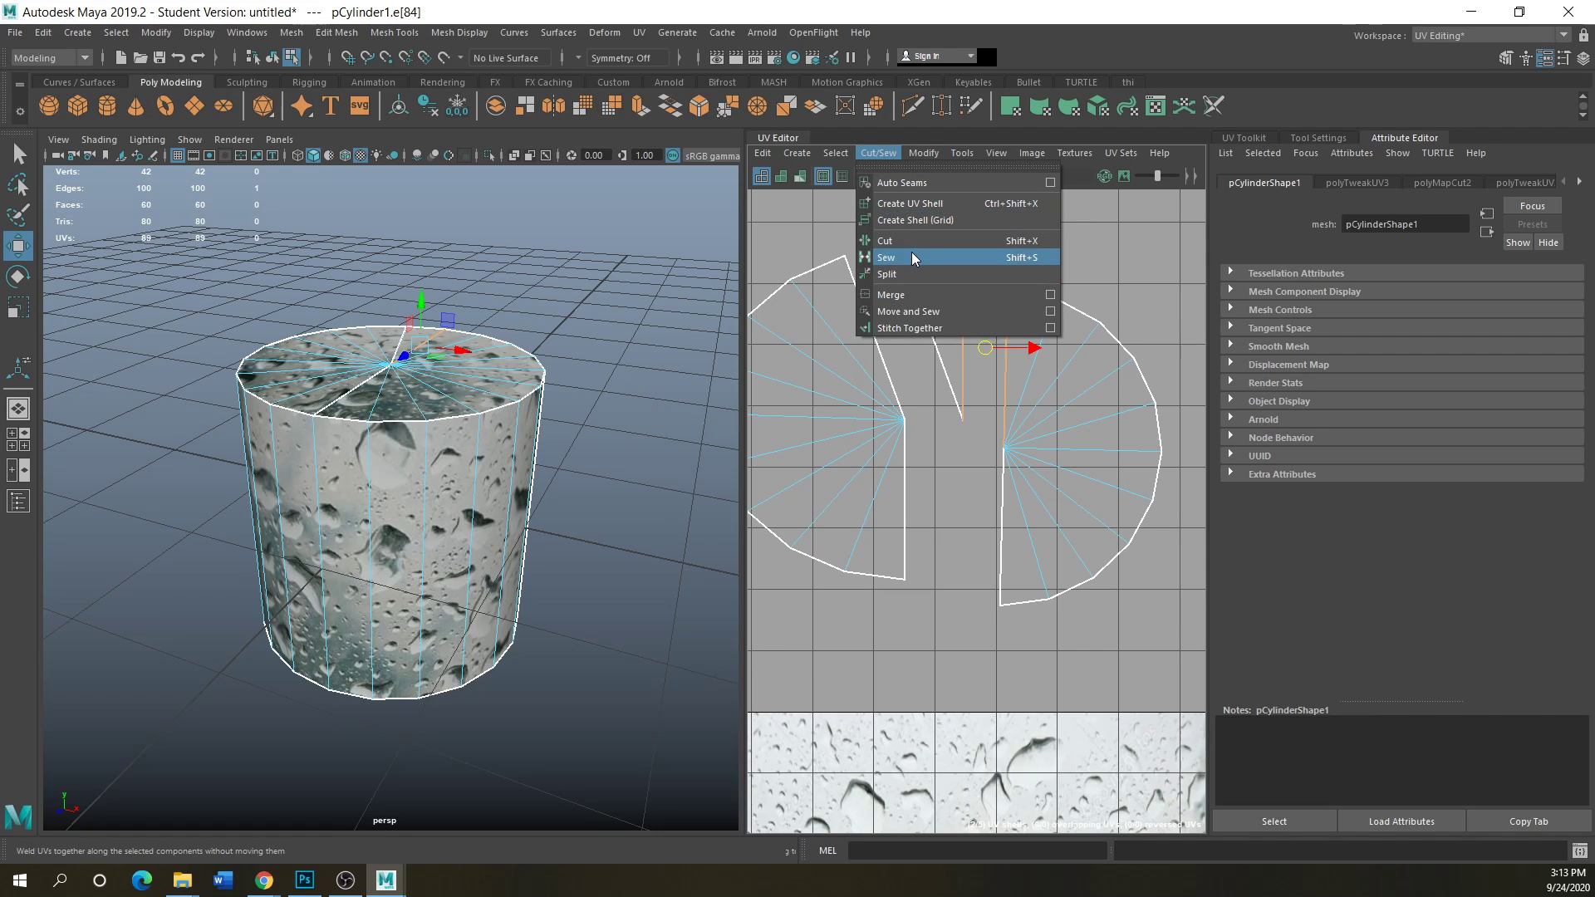
pyautogui.click(897, 310)
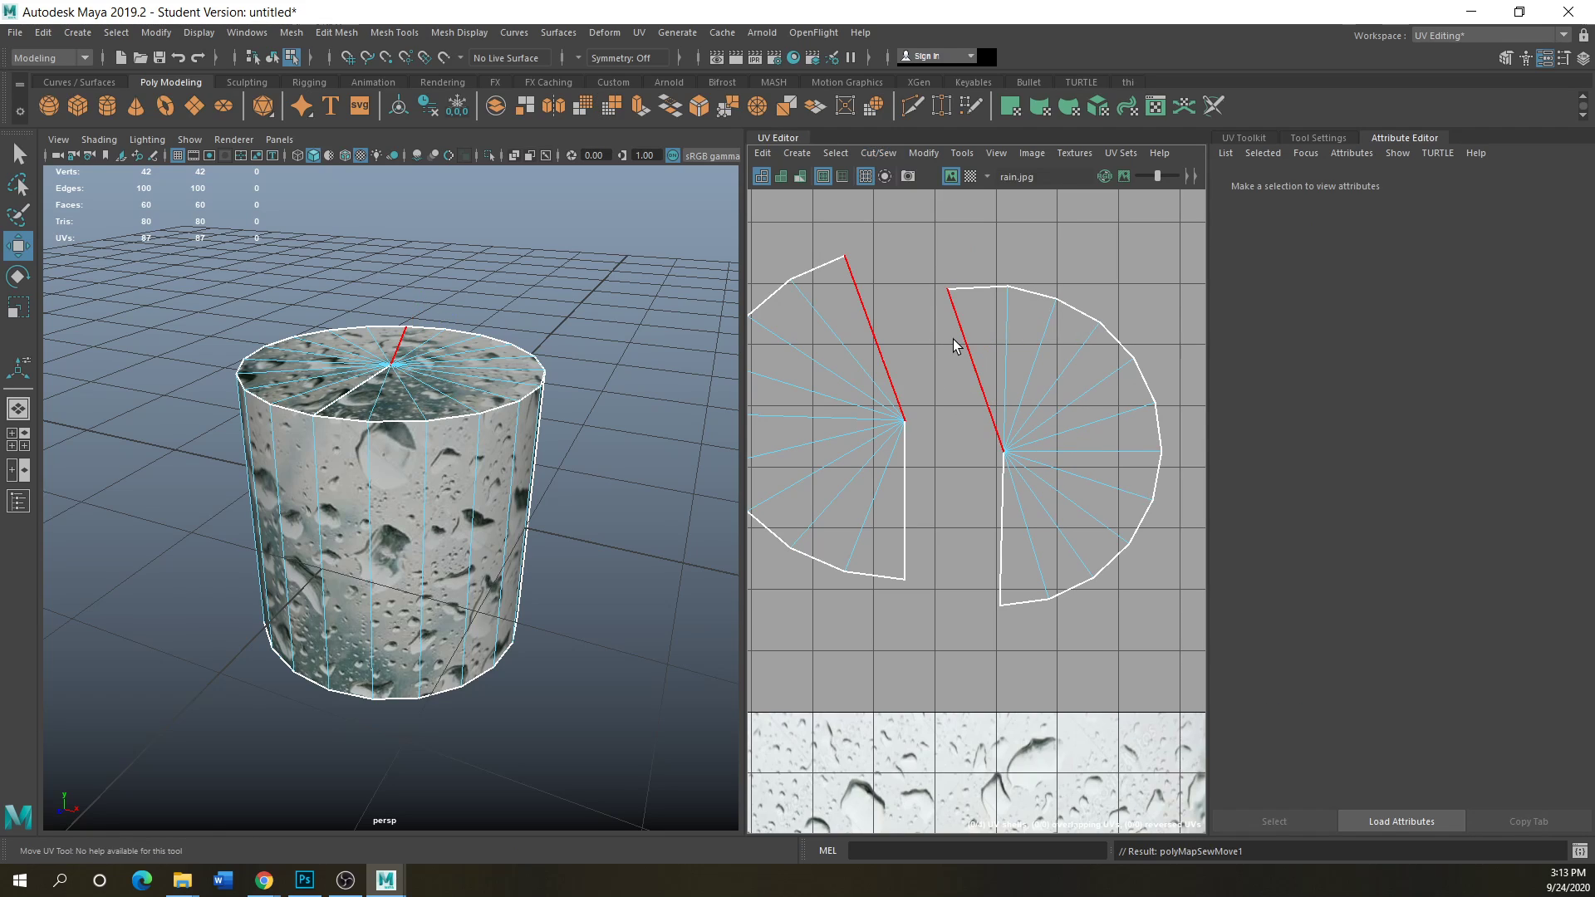
pyautogui.moveTo(987, 363); pyautogui.dragTo(995, 406, button='right')
pyautogui.scroll(-2, 1010, 461)
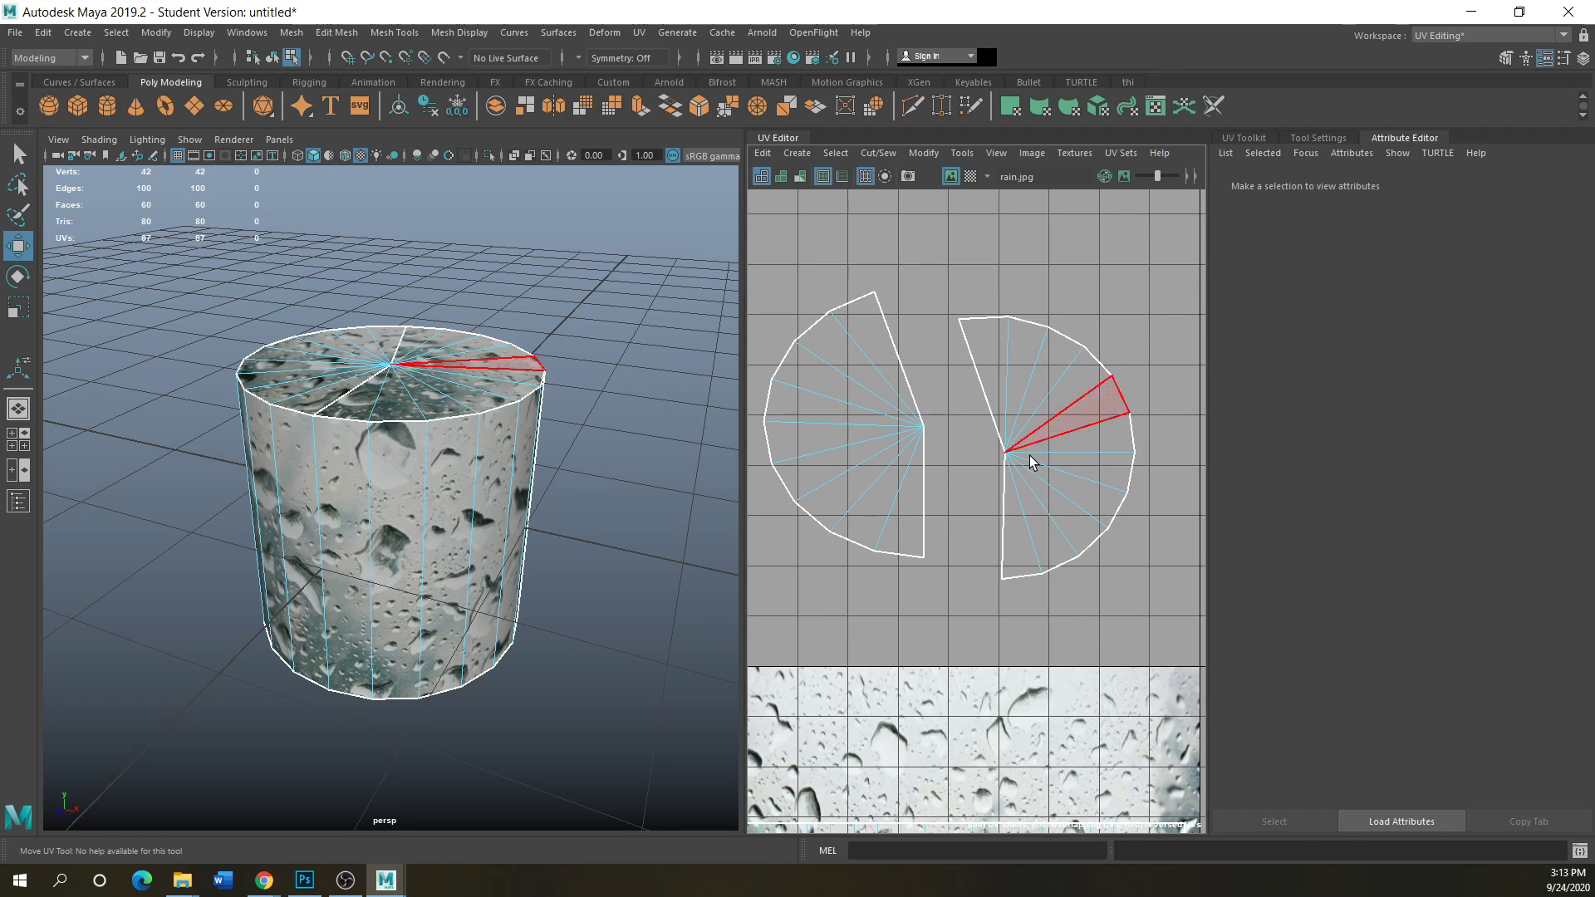
pyautogui.scroll(-2, 1027, 482)
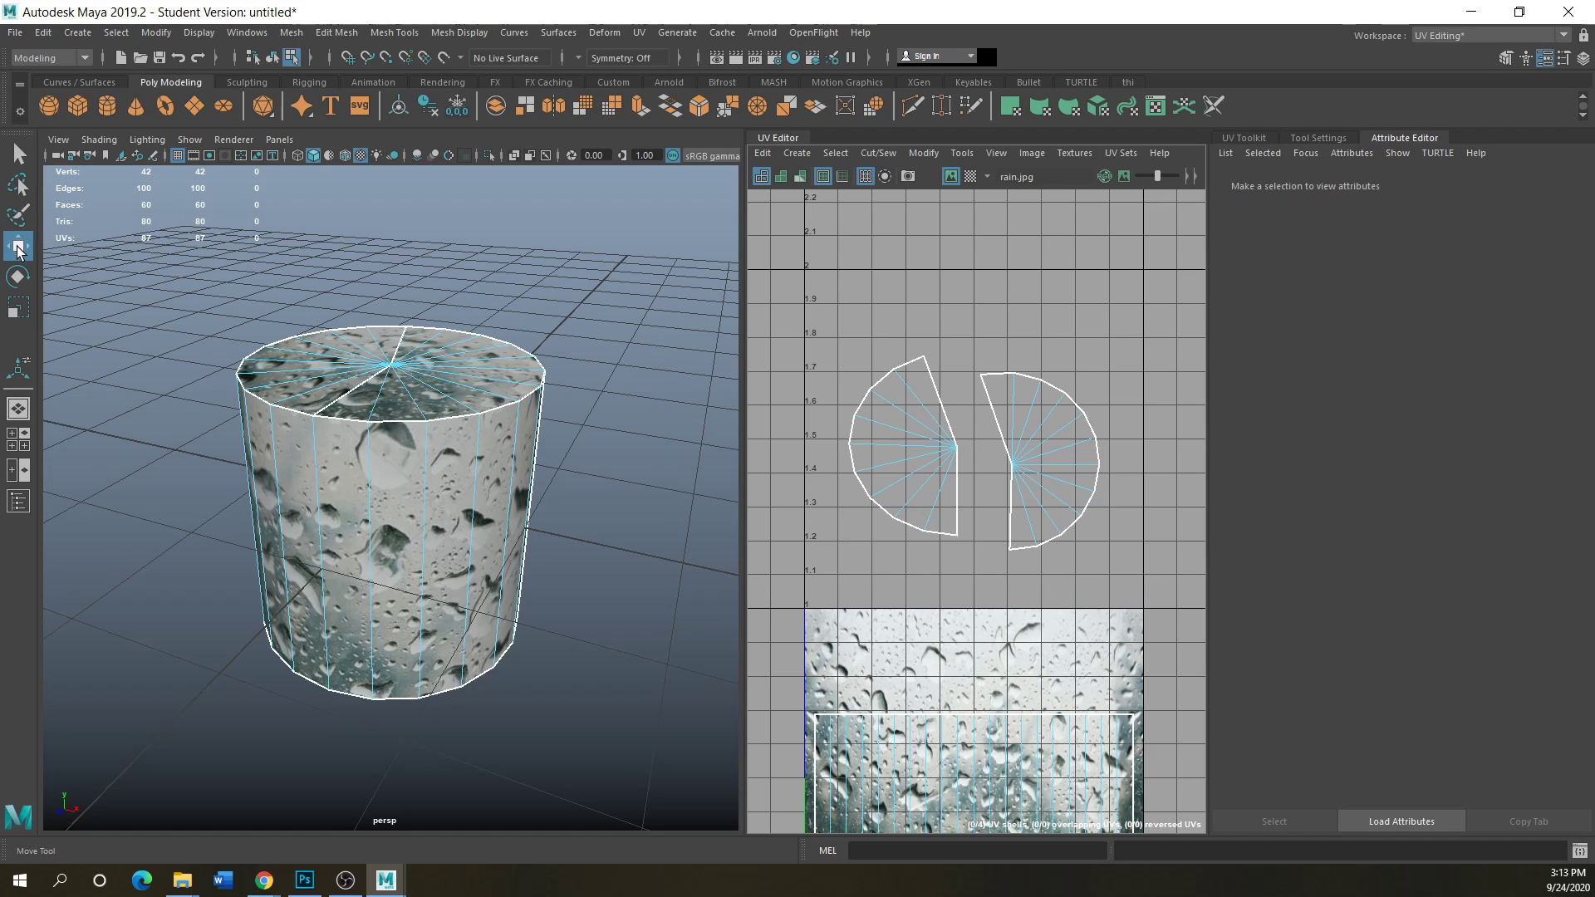
pyautogui.scroll(-3, 975, 566)
pyautogui.click(1024, 503)
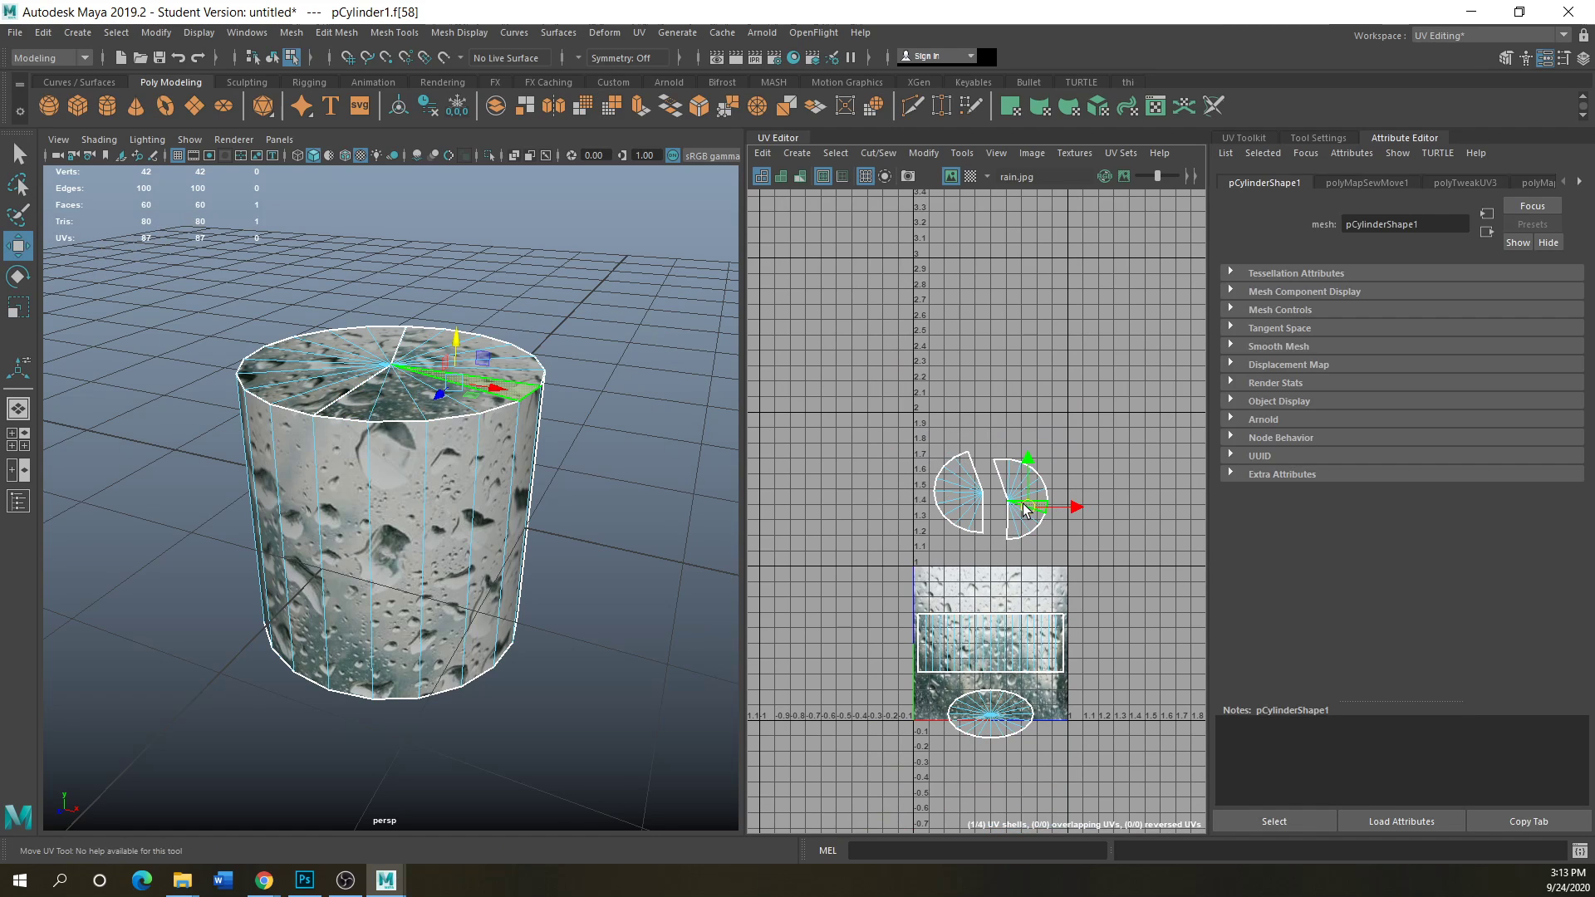
pyautogui.click(475, 435)
pyautogui.scroll(-3, 475, 441)
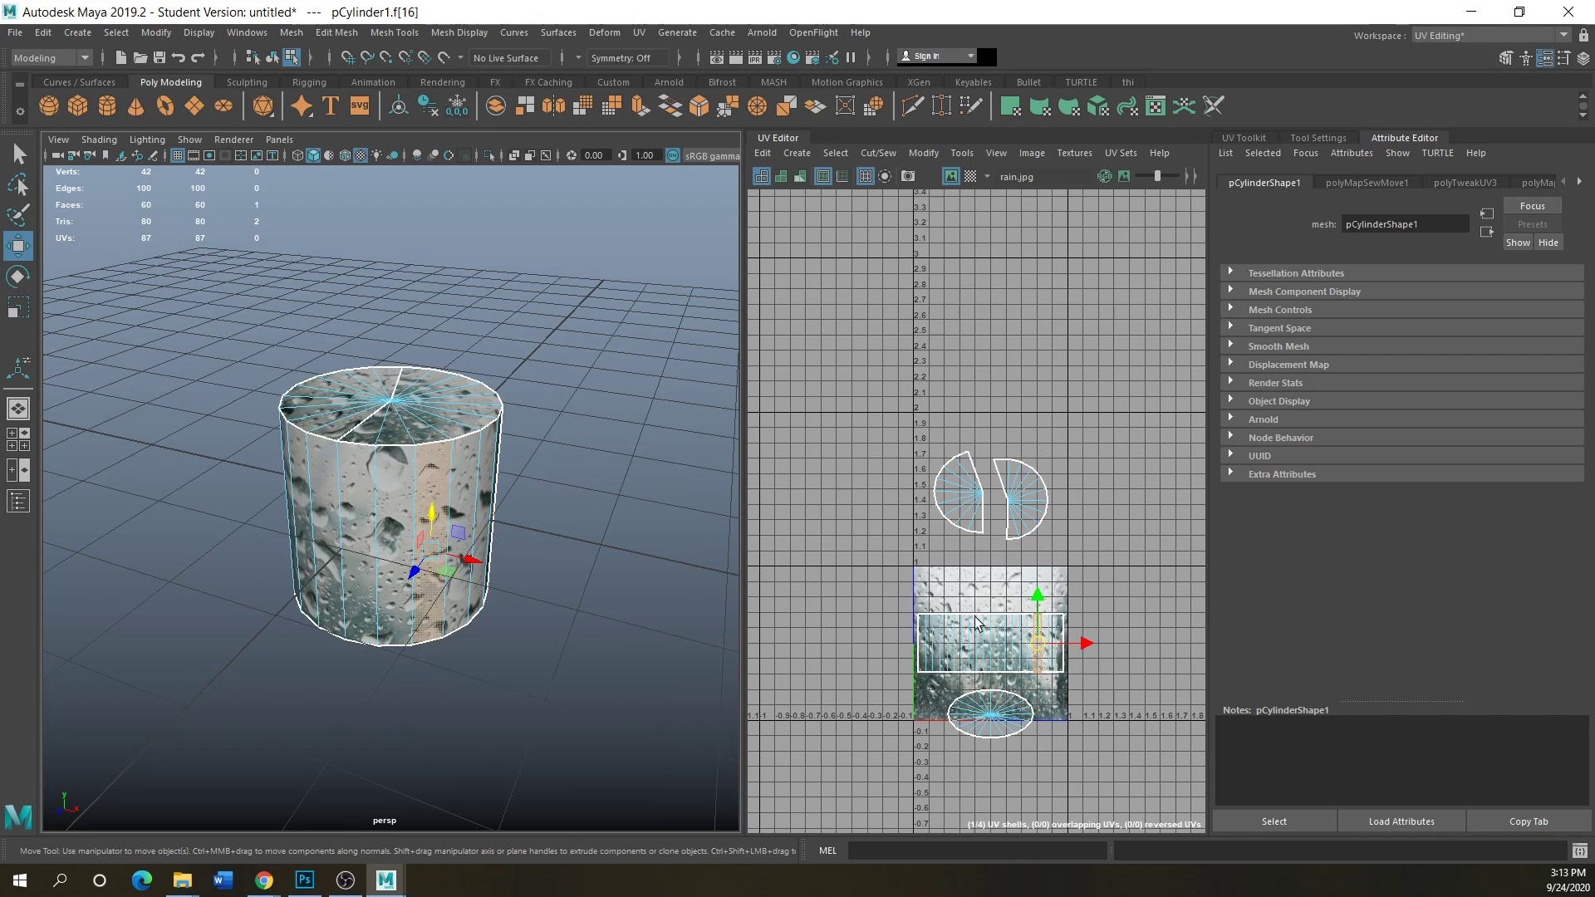
pyautogui.scroll(3, 1005, 619)
pyautogui.moveTo(967, 650)
pyautogui.mouseDown(button='right')
pyautogui.moveTo(987, 619)
pyautogui.moveTo(974, 622)
pyautogui.mouseUp(button='right')
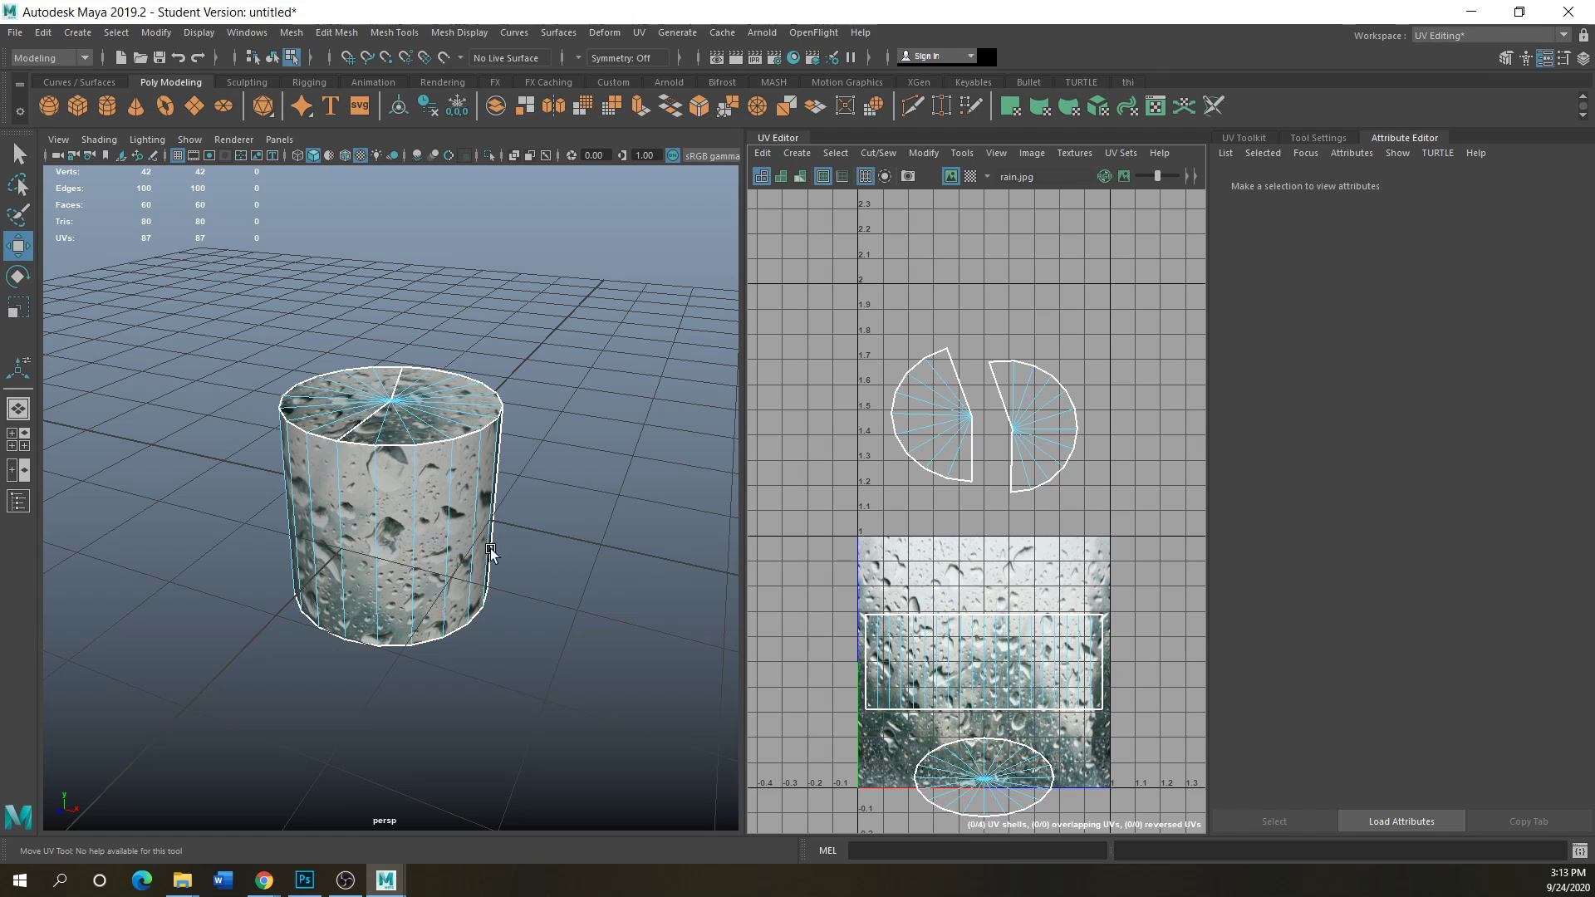
# - Select the whole cylinder as an object and apply a Camera-based UV mapping to it
pyautogui.moveTo(440, 530); pyautogui.dragTo(515, 399, button='right')
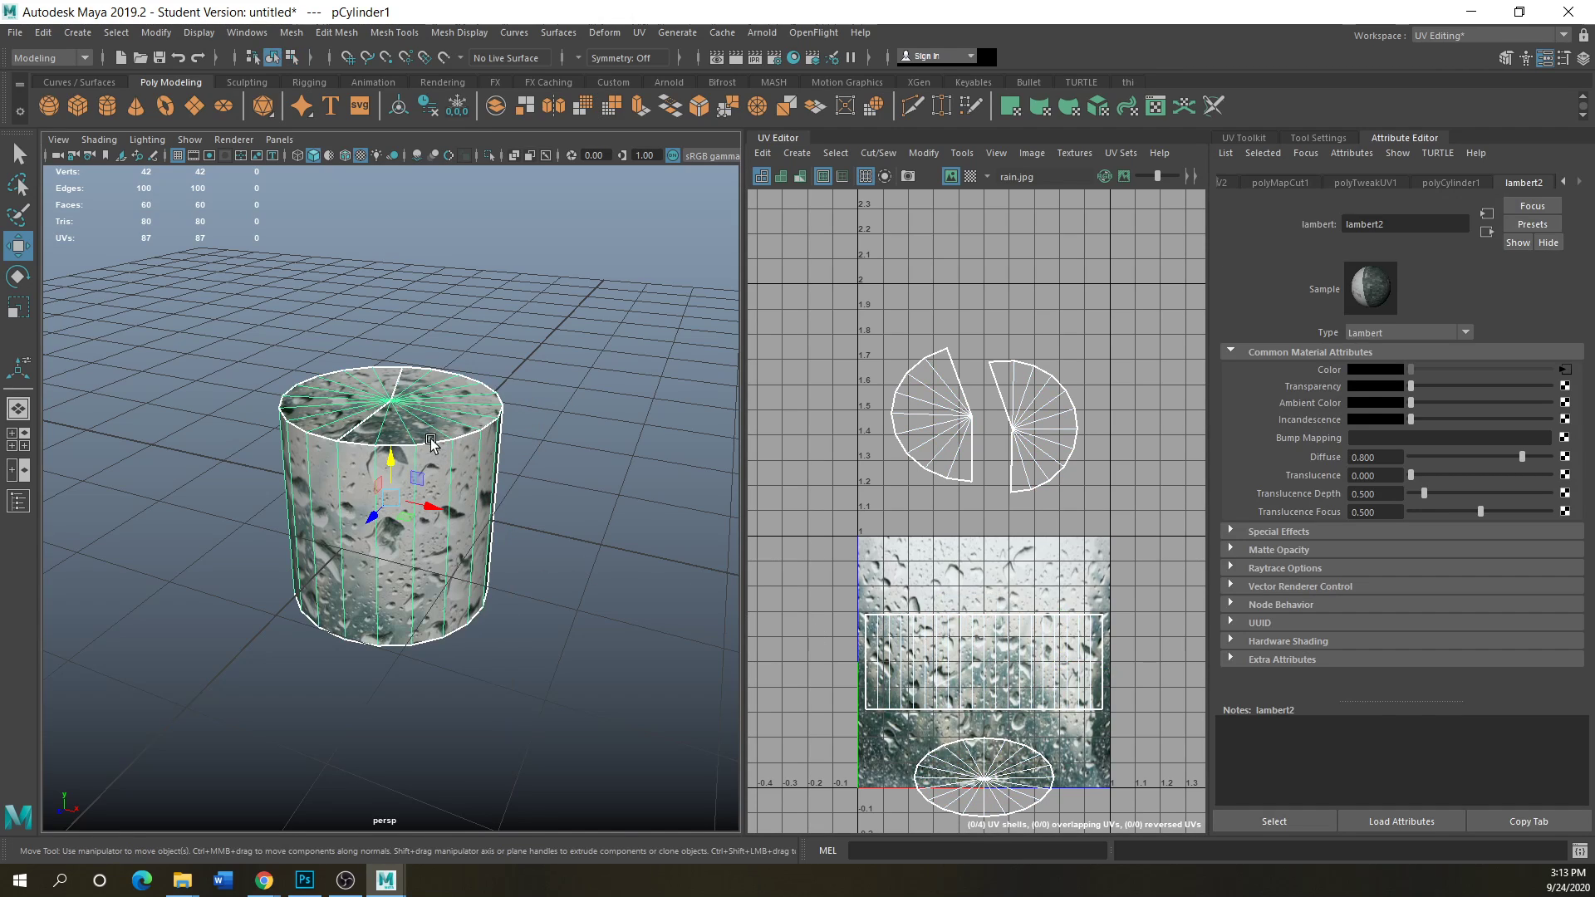
pyautogui.click(639, 32)
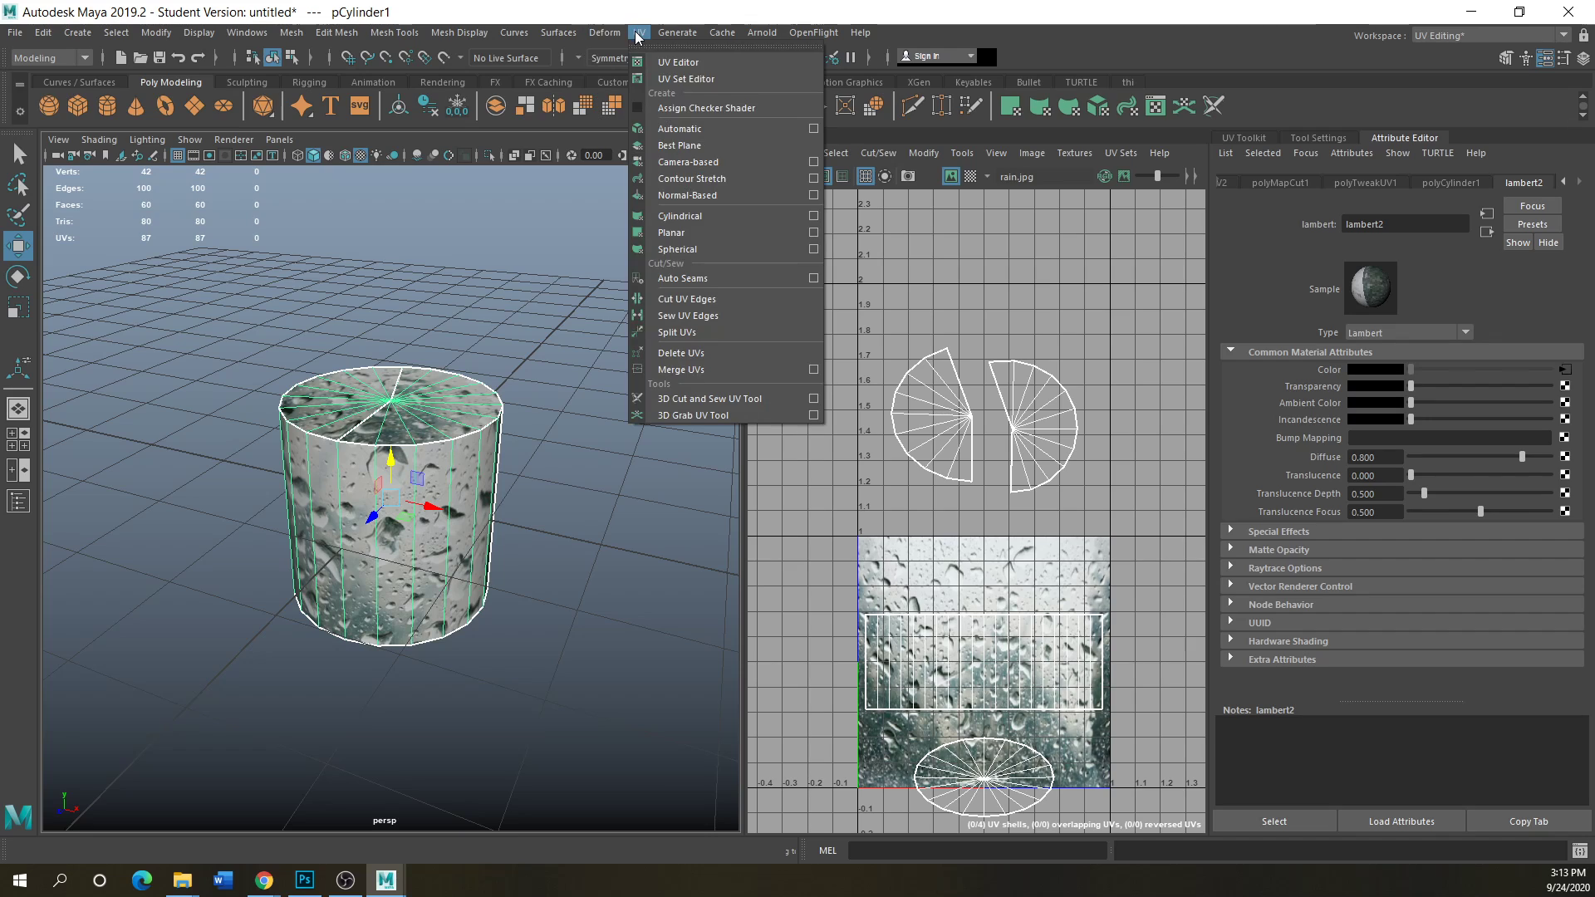
pyautogui.click(687, 163)
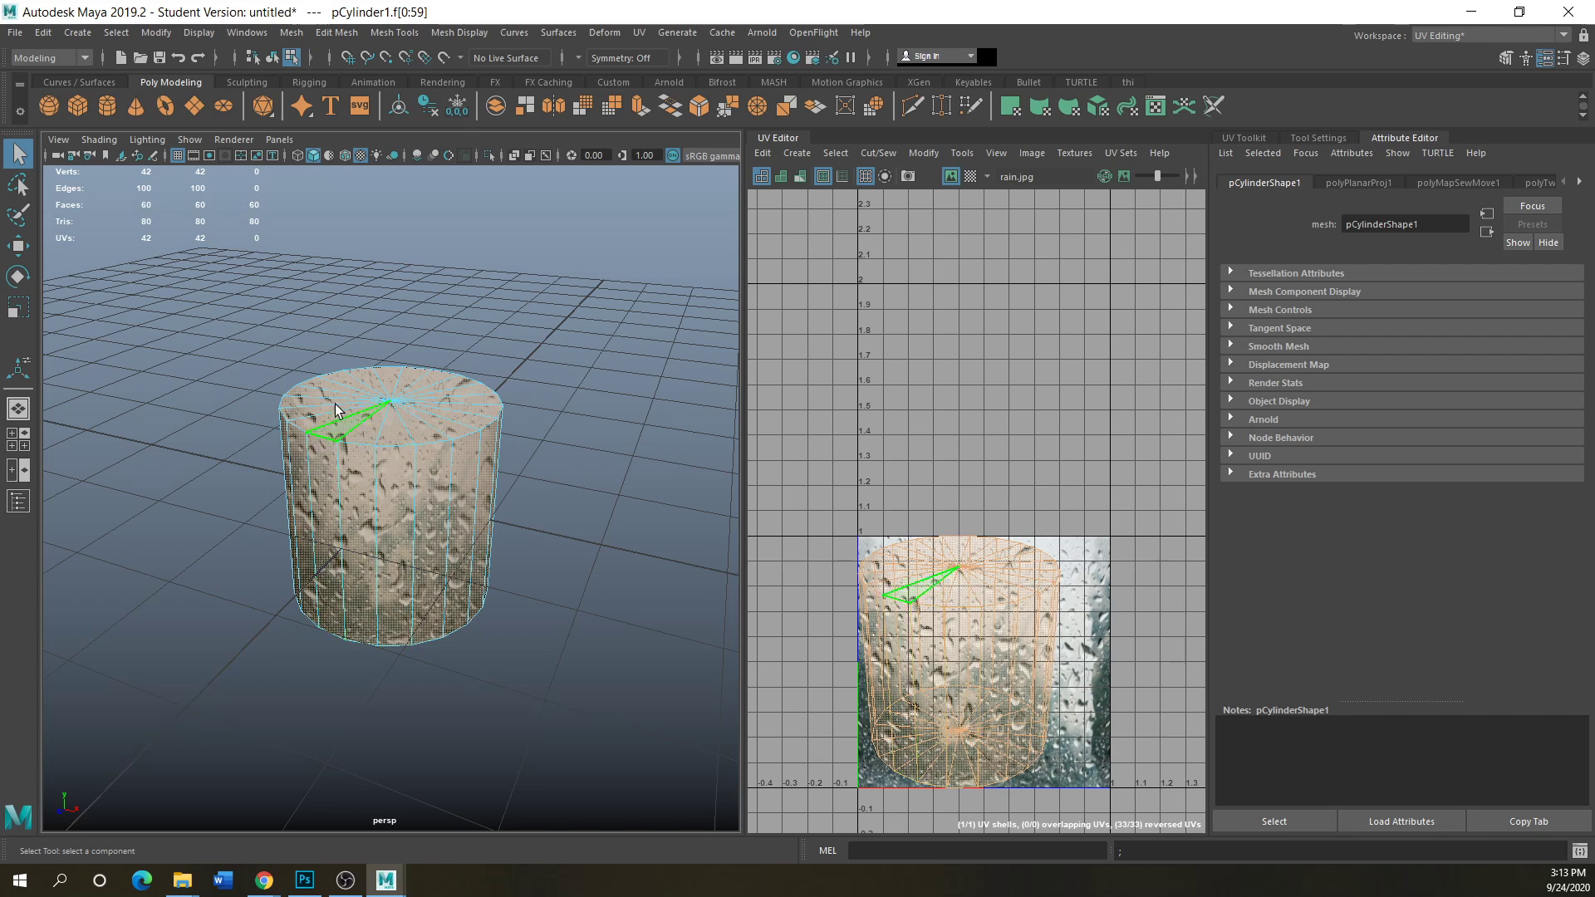
# - Select the edge loop around the cylinder's top cap and cut the UVs along it
pyautogui.scroll(2, 947, 662)
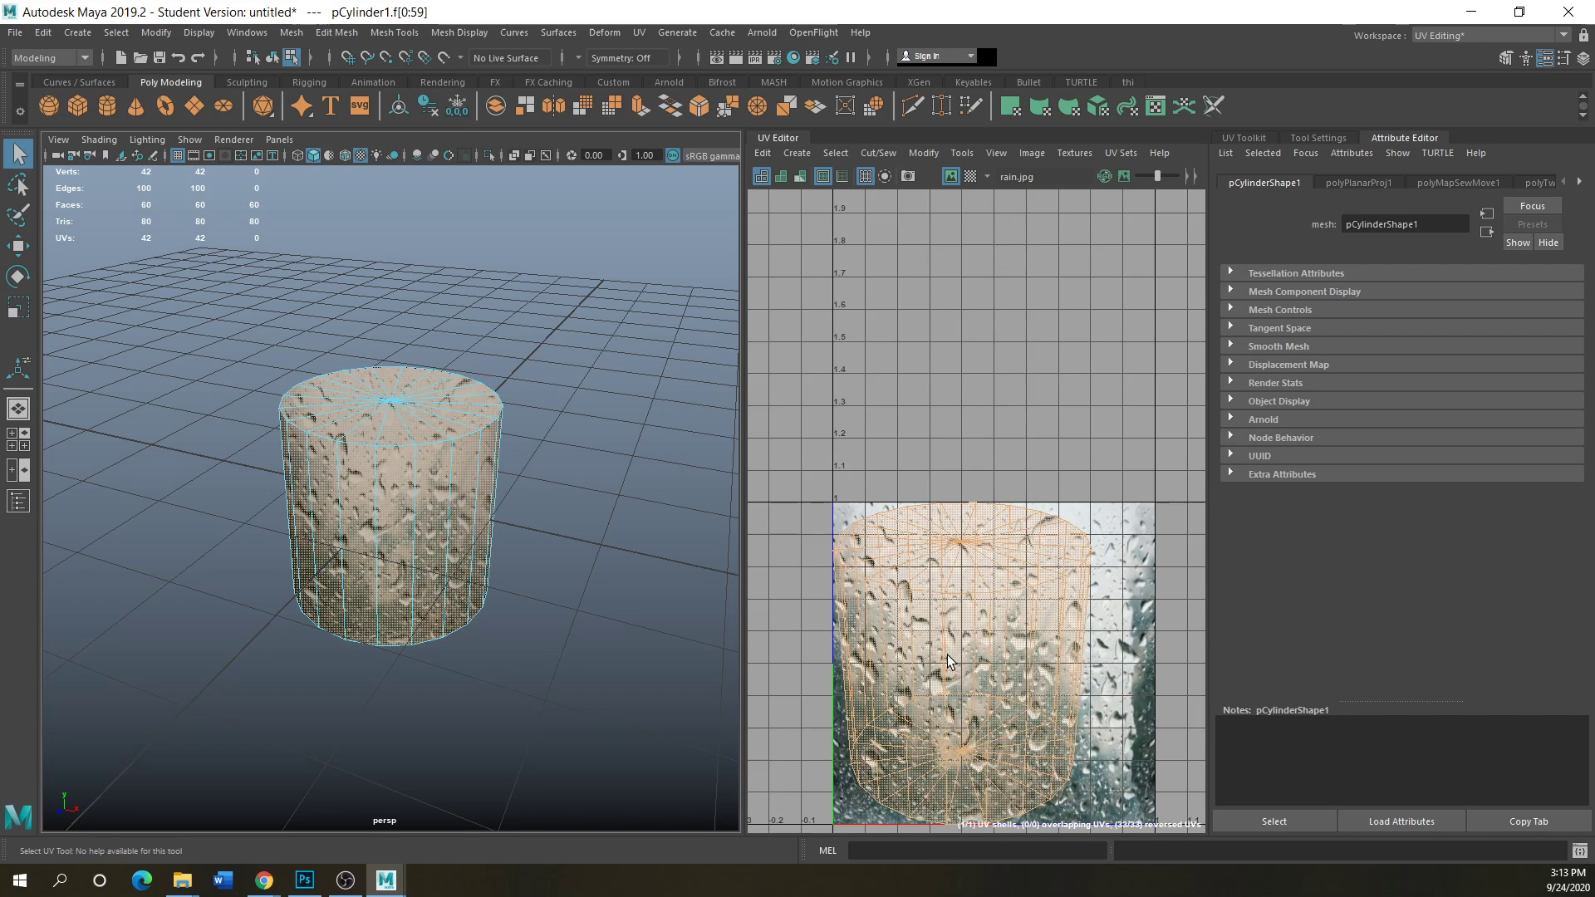
pyautogui.scroll(5, 951, 662)
pyautogui.scroll(-4, 952, 662)
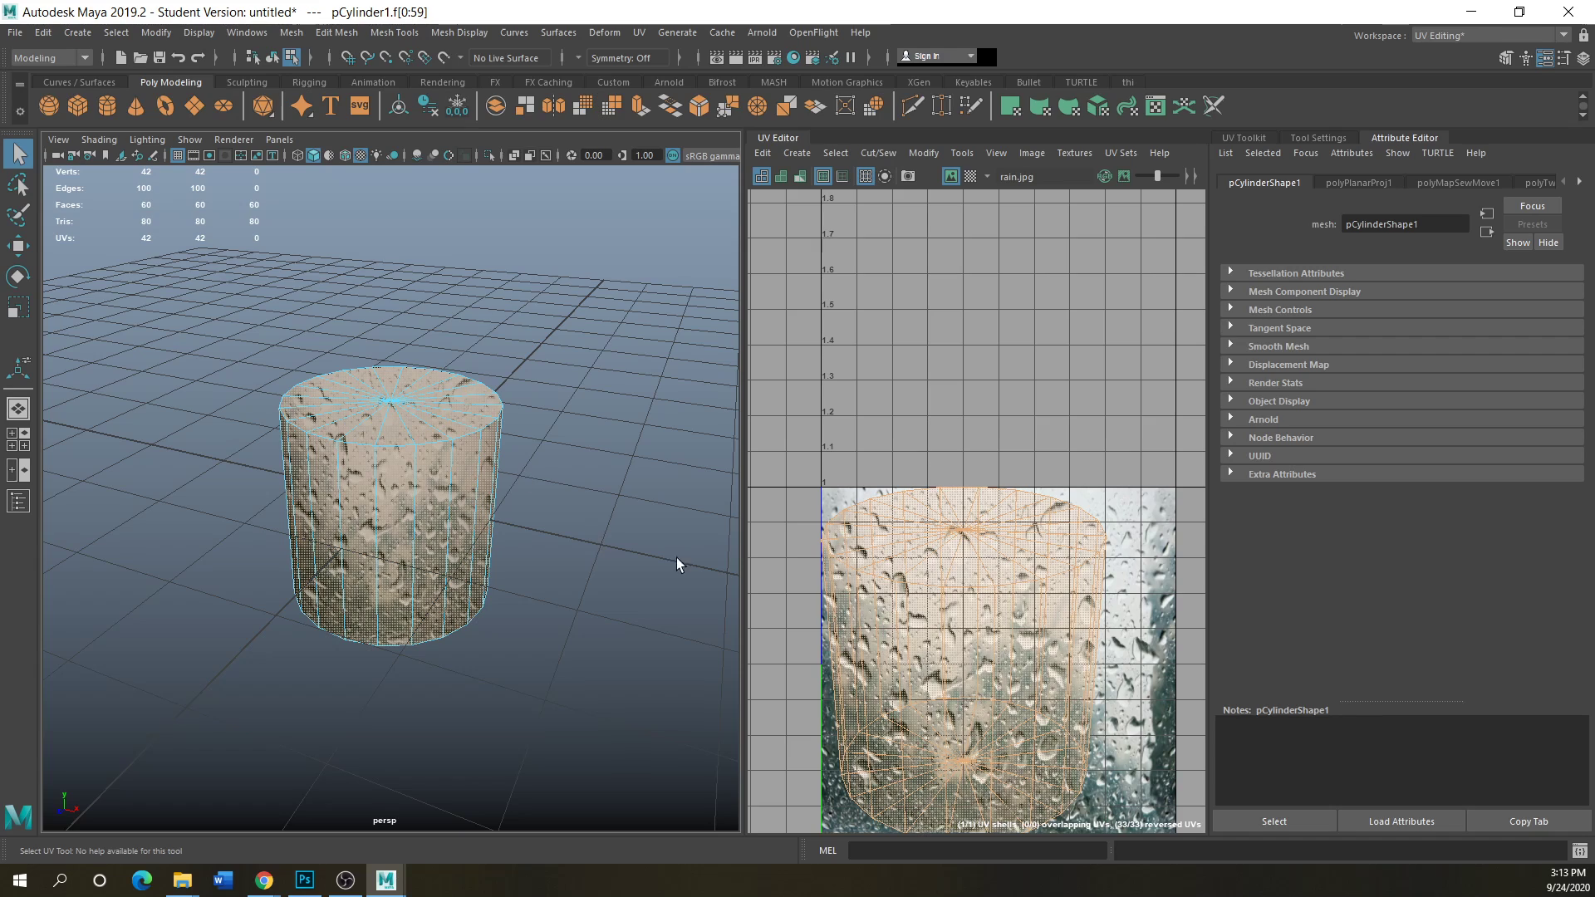
pyautogui.moveTo(920, 560); pyautogui.dragTo(910, 553, button='right')
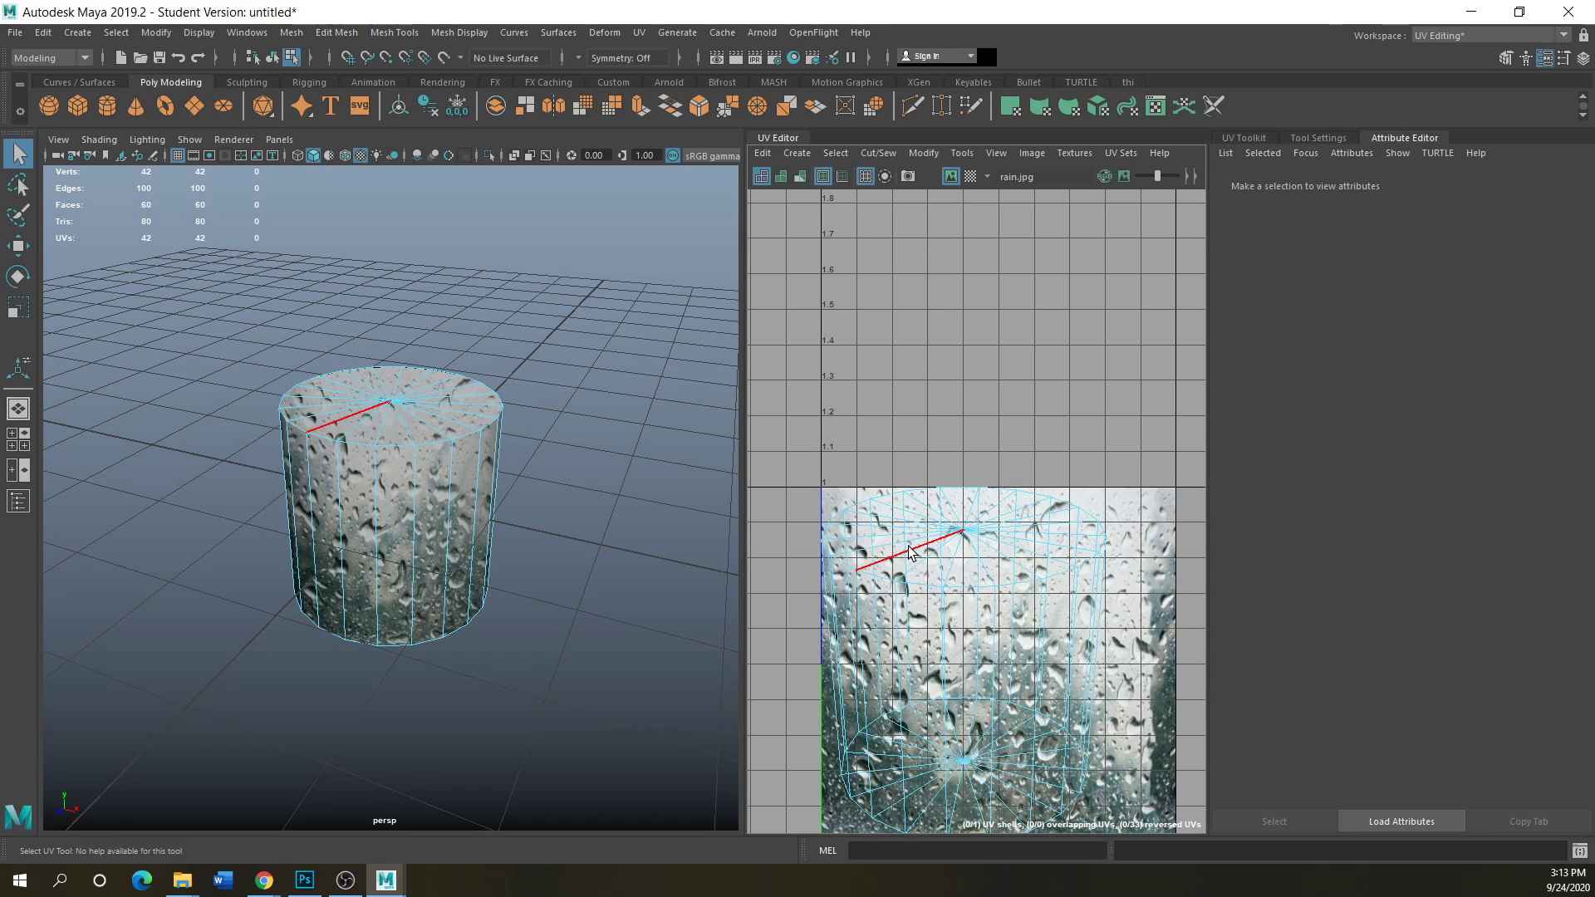
pyautogui.doubleClick(926, 588)
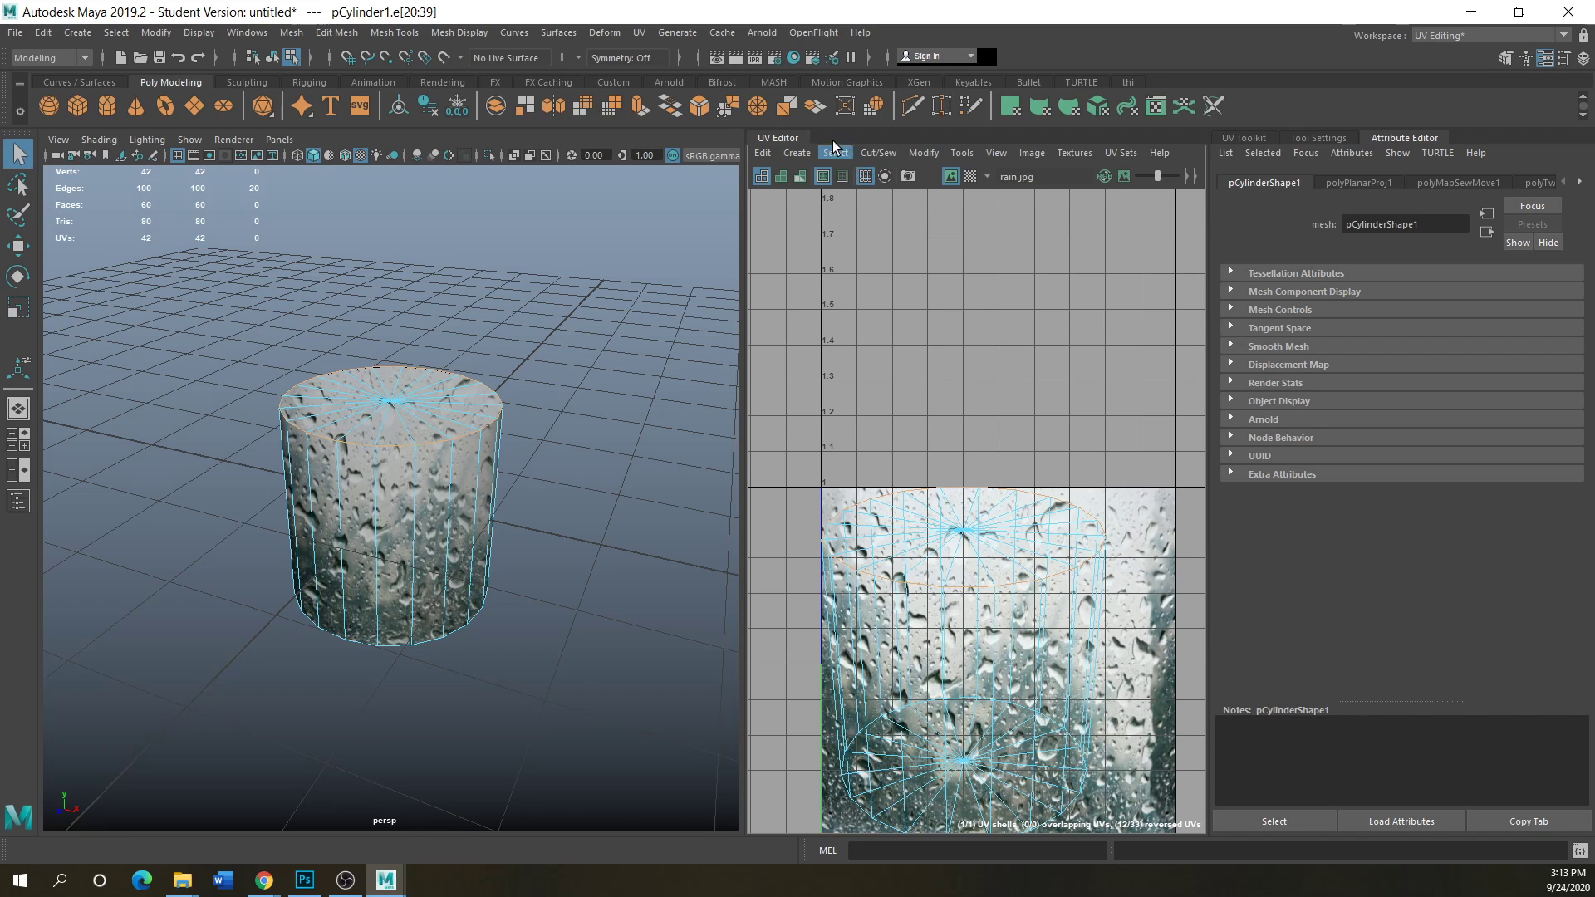
pyautogui.click(878, 153)
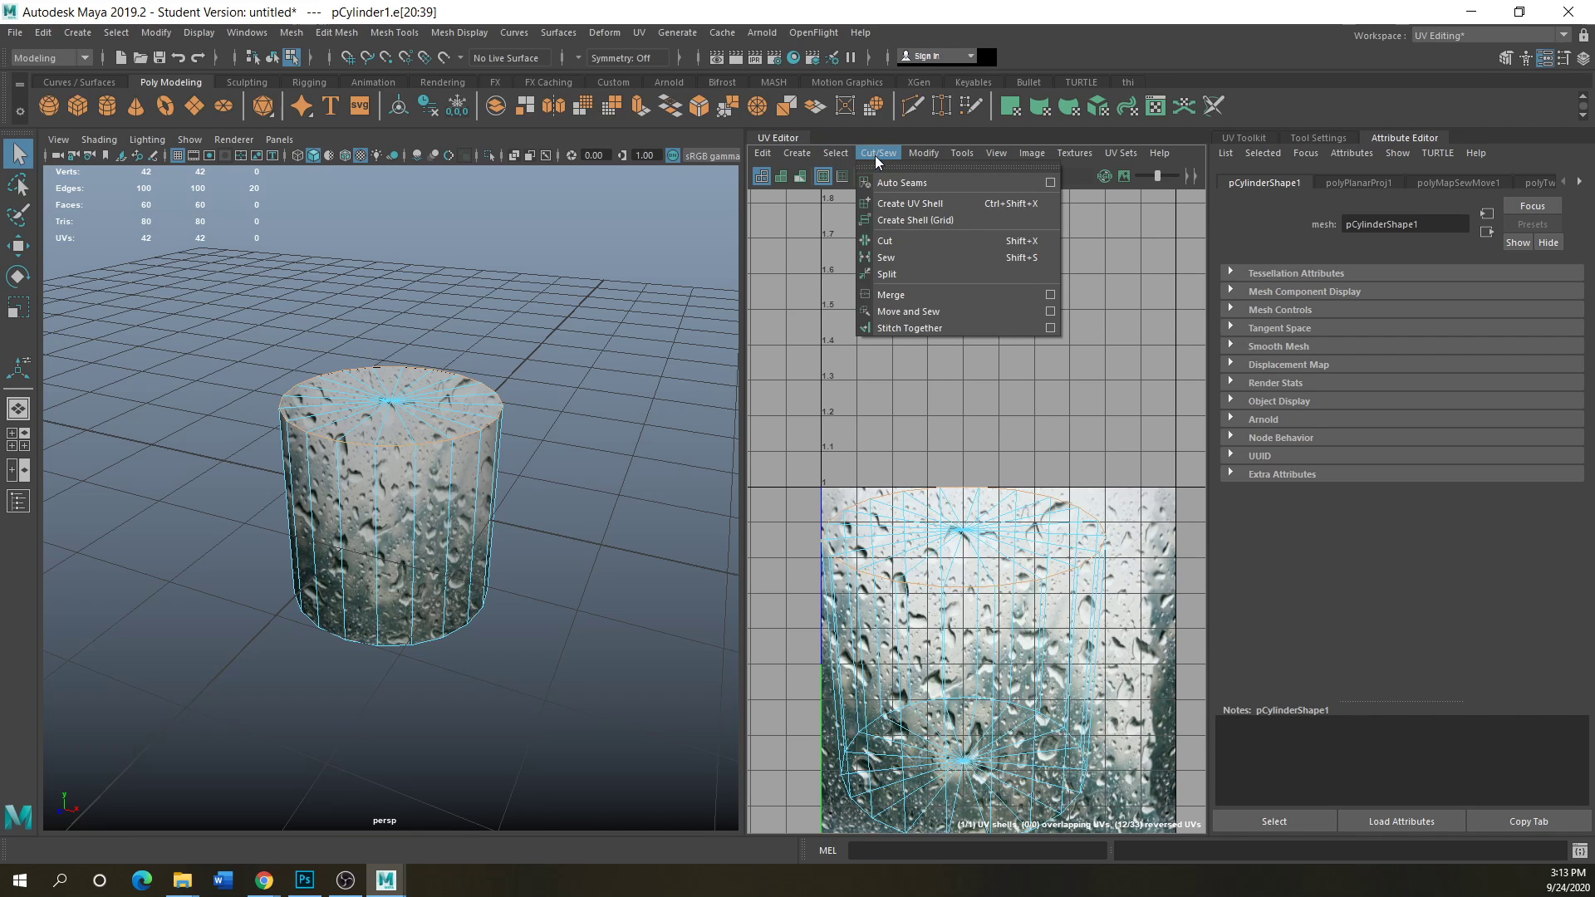
pyautogui.click(911, 241)
# - Select the top cap's UV shell and move it up above the 0–1 tile, clear of the image
pyautogui.press('w')
pyautogui.moveTo(907, 517); pyautogui.dragTo(908, 559, button='right')
pyautogui.click(964, 532)
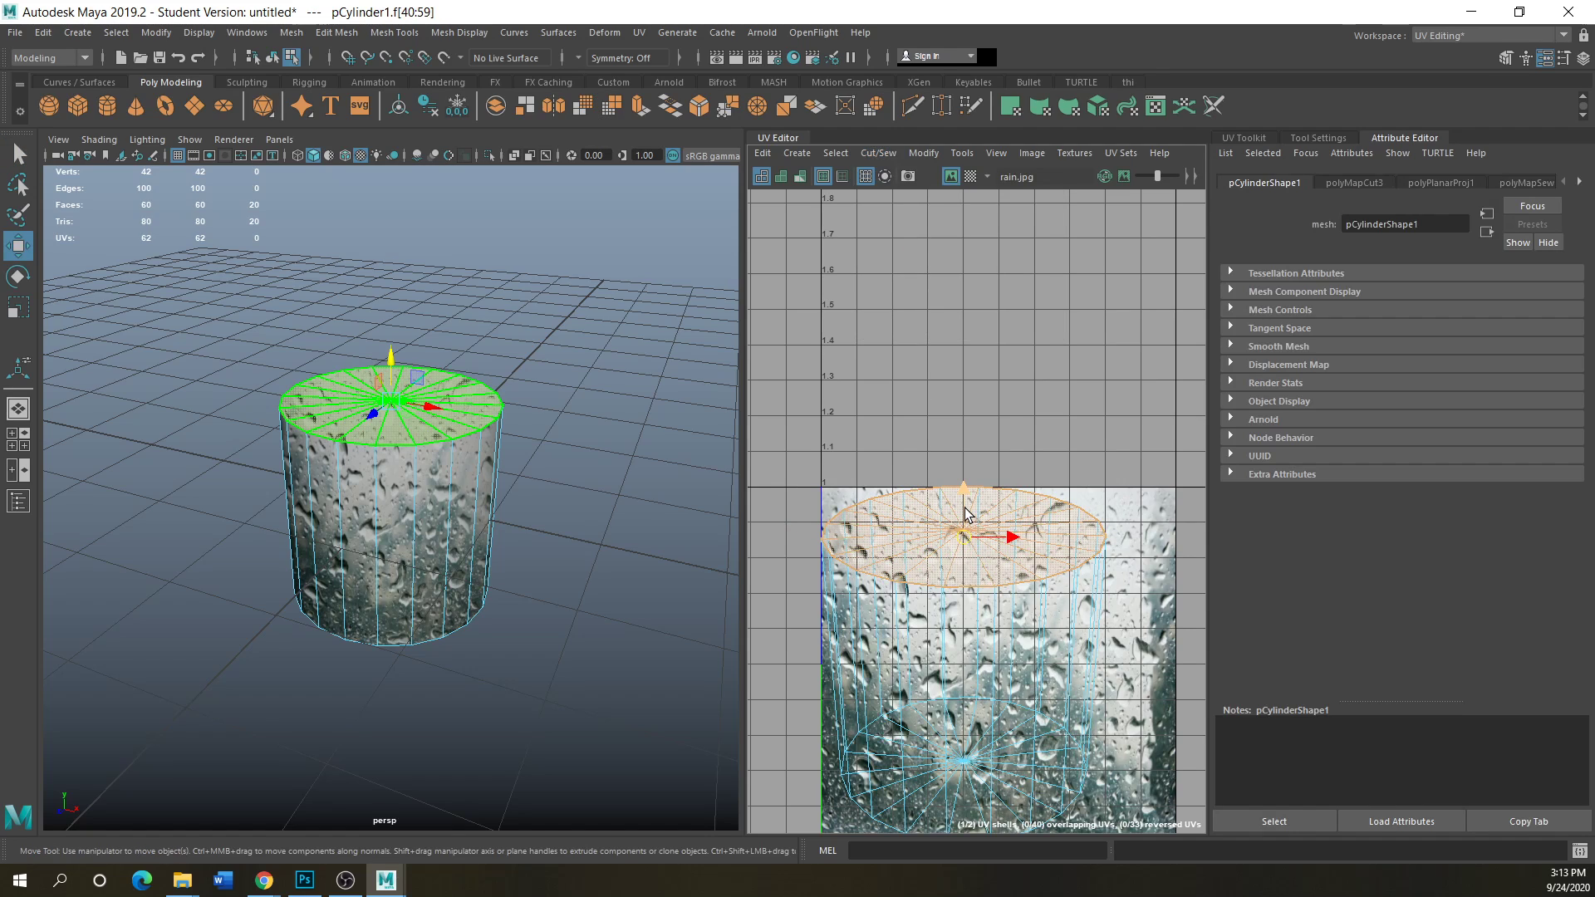
pyautogui.moveTo(967, 515); pyautogui.dragTo(967, 318)
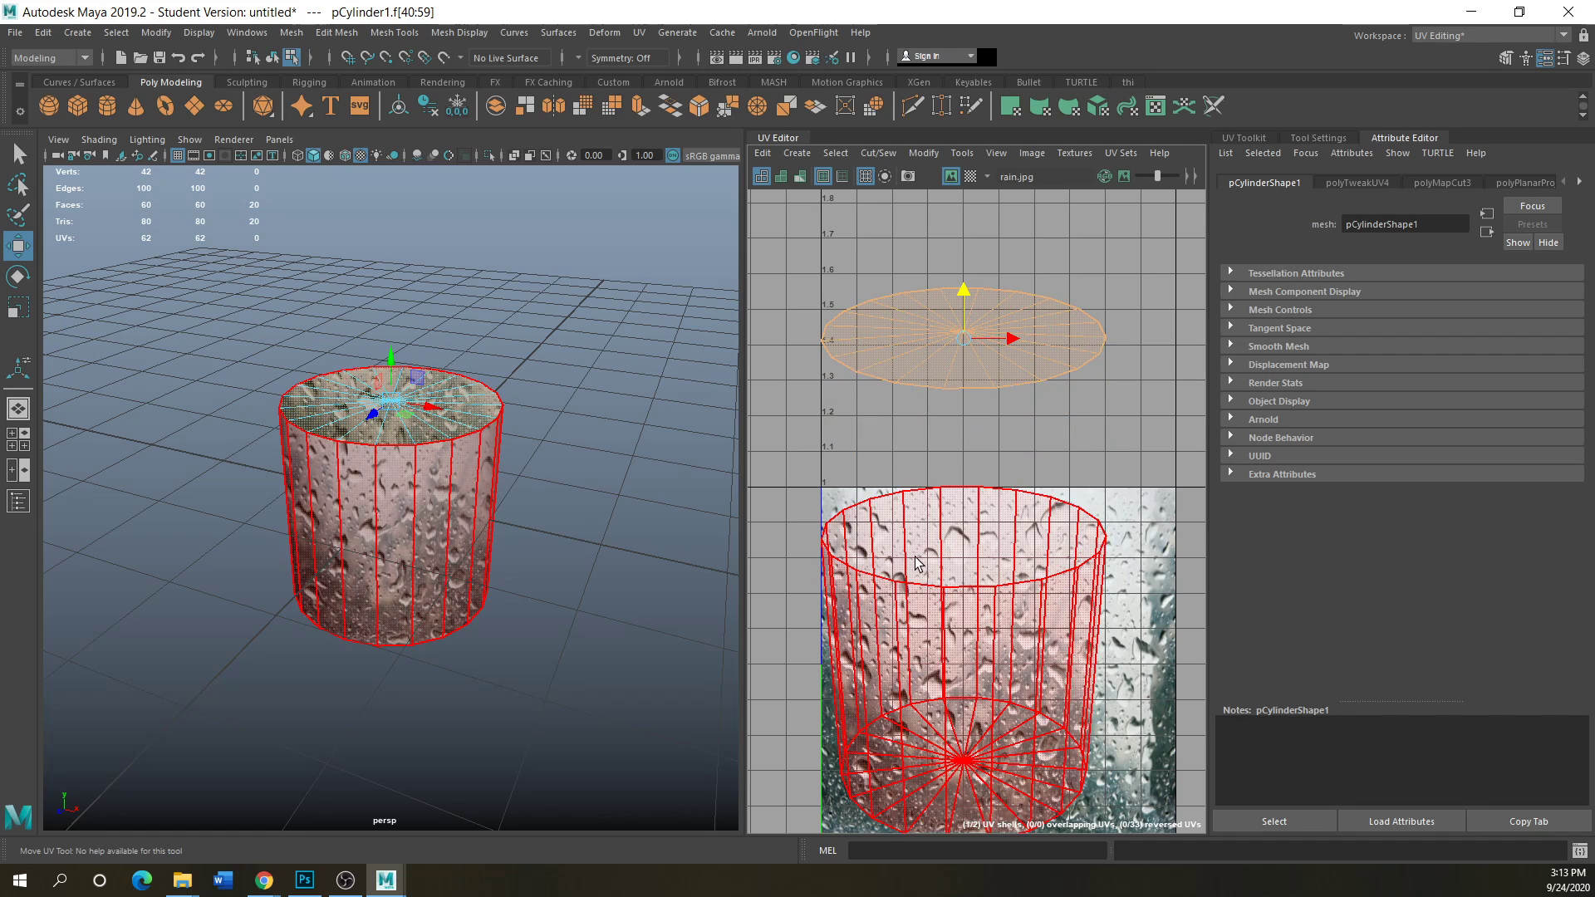
# - Move the top cap's UV shell back down onto the rain image inside the 0–1 tile, and return to object selection
pyautogui.scroll(-3, 953, 651)
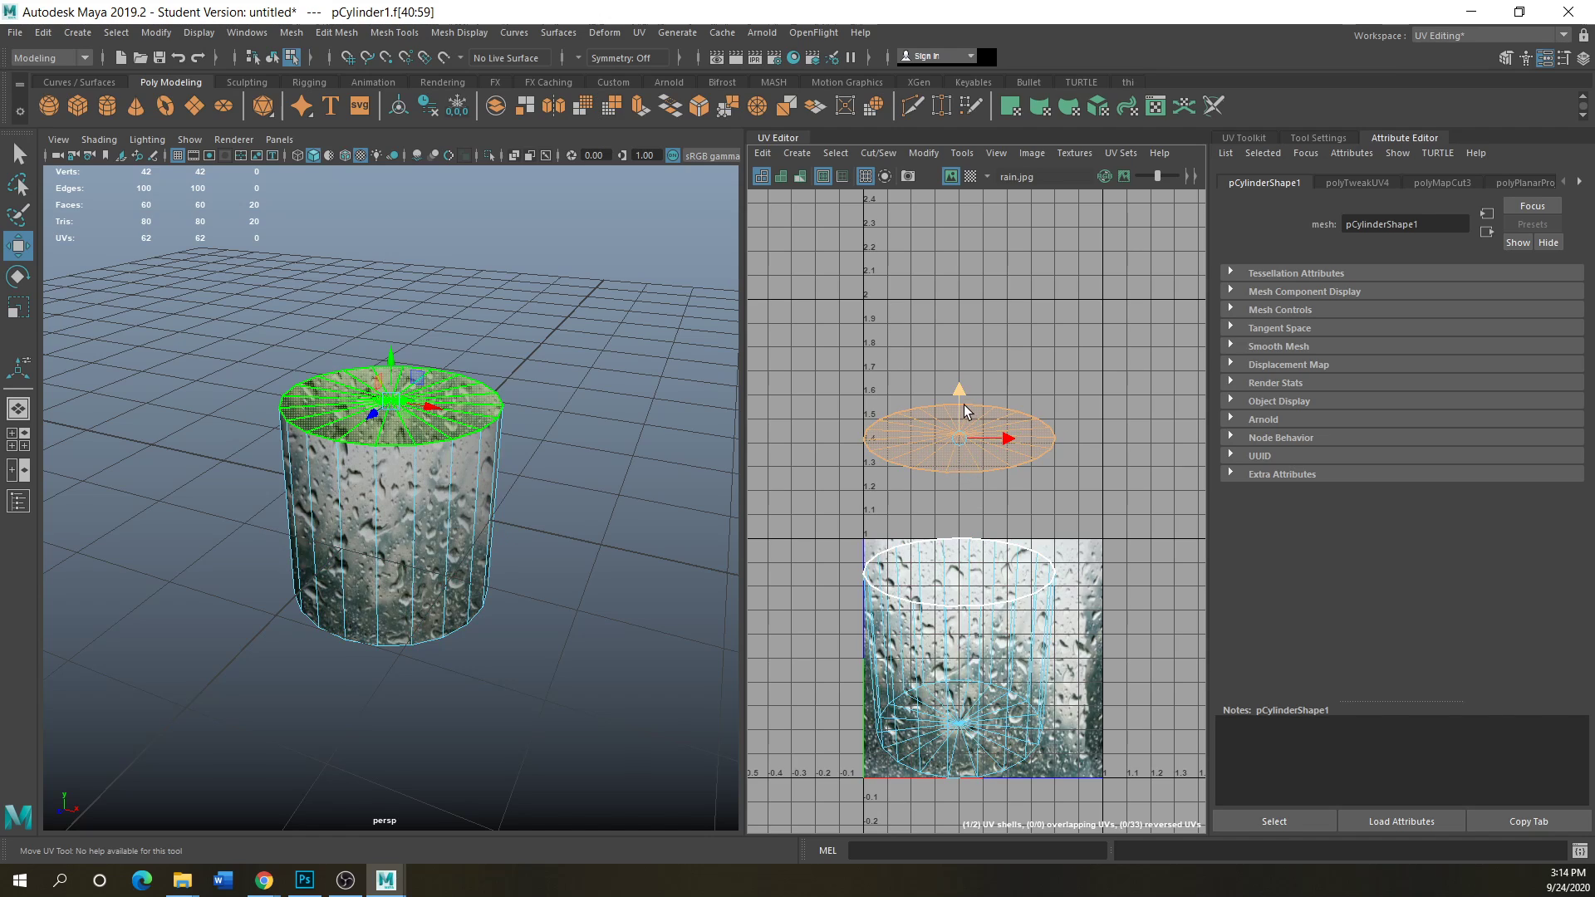
pyautogui.moveTo(961, 393); pyautogui.dragTo(1028, 609)
pyautogui.scroll(3, 1015, 665)
pyautogui.scroll(-2, 1016, 664)
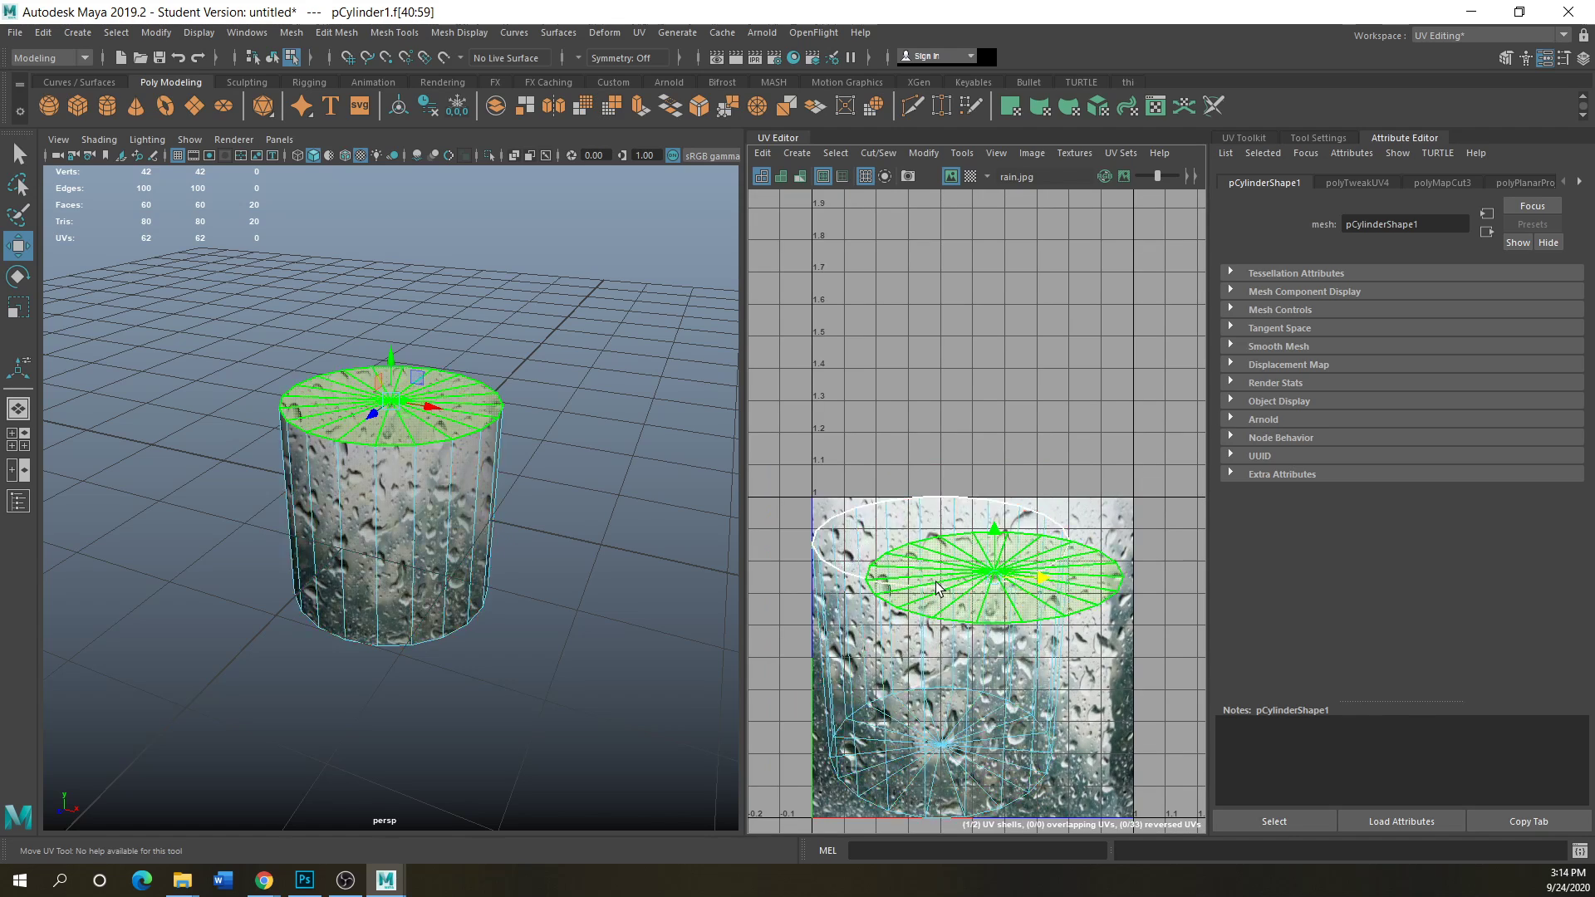
pyautogui.moveTo(955, 648); pyautogui.dragTo(887, 619, button='right')
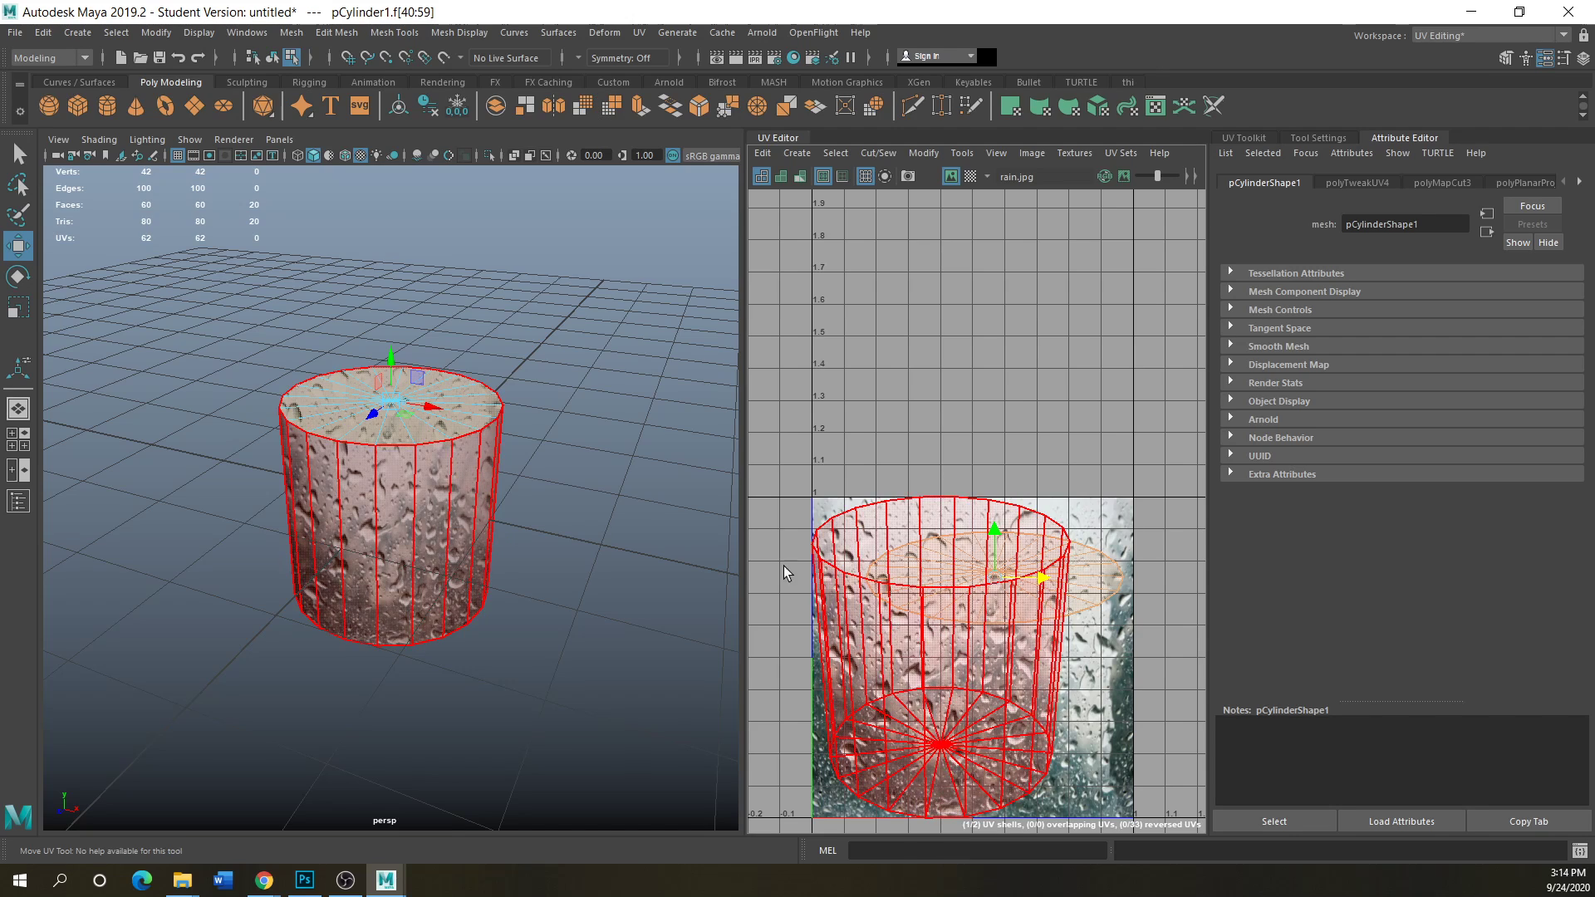
pyautogui.moveTo(456, 424); pyautogui.dragTo(547, 402, button='right')
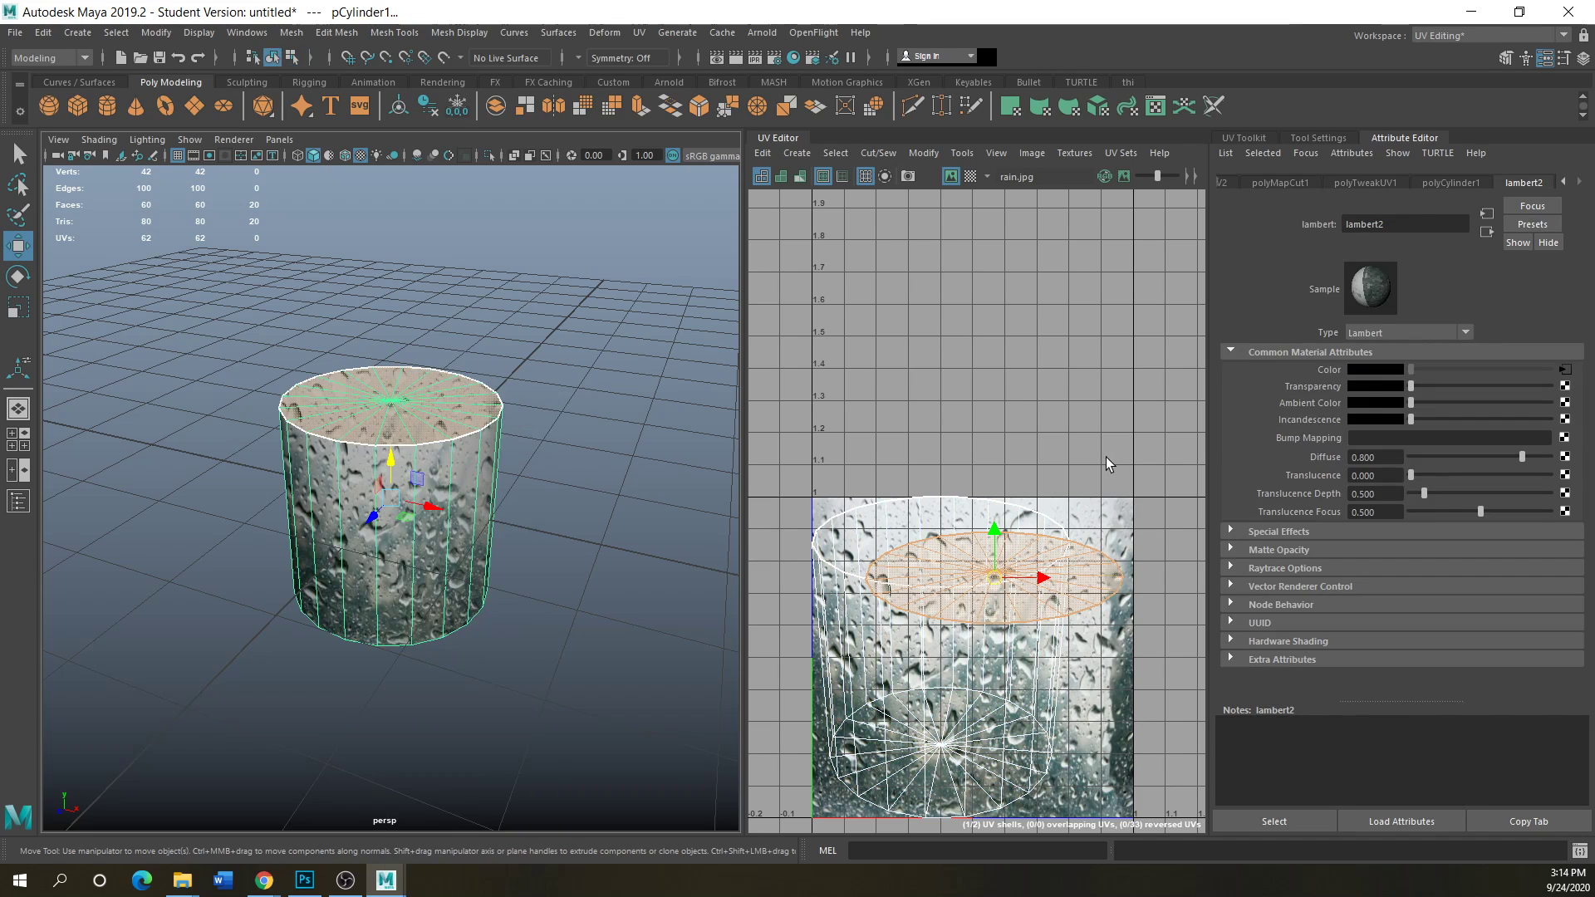
# - Open the UV Snapshot options for the cylinder's UV layout
pyautogui.click(907, 176)
pyautogui.moveTo(629, 261); pyautogui.dragTo(634, 222)
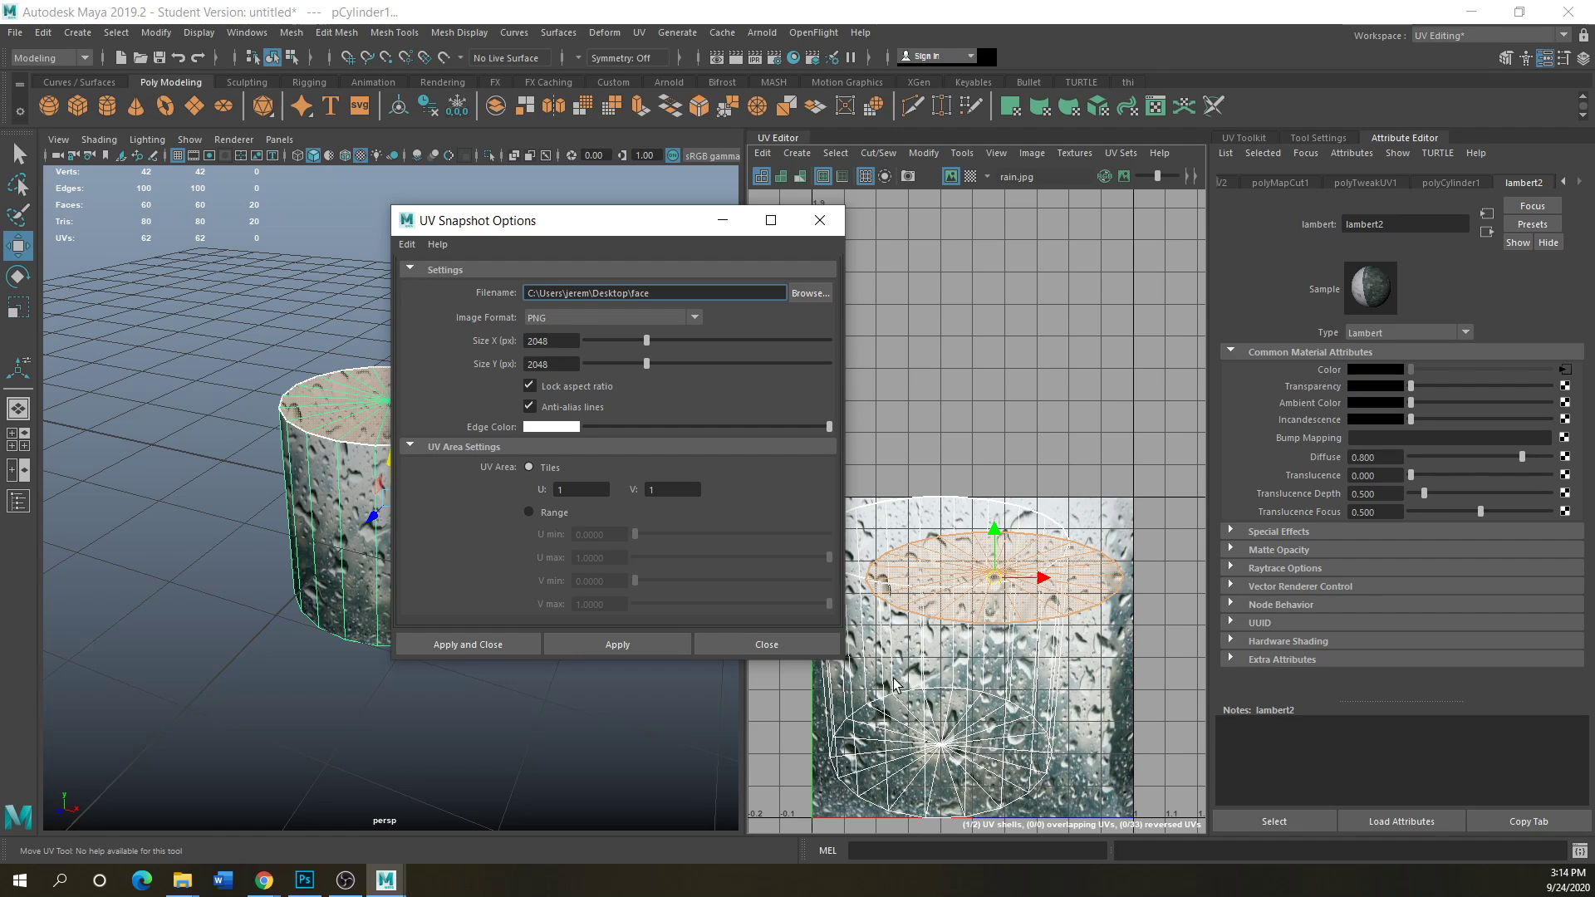
# - Switch to Chrome and examine the female character's UV layout reference image, then put the browser aside
pyautogui.click(264, 879)
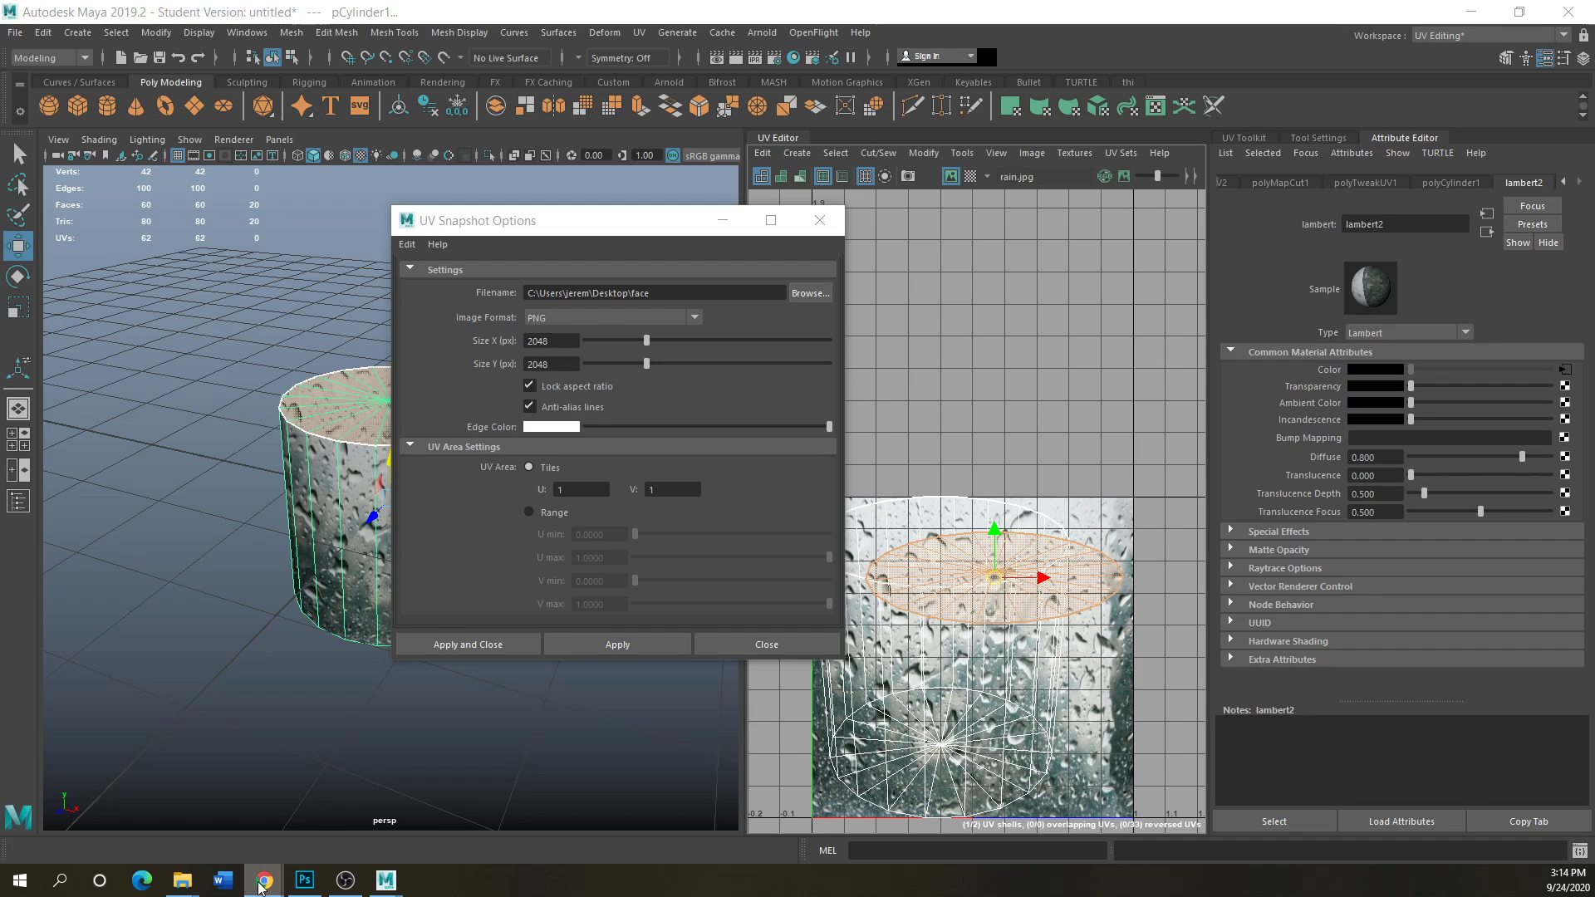
pyautogui.moveTo(263, 879)
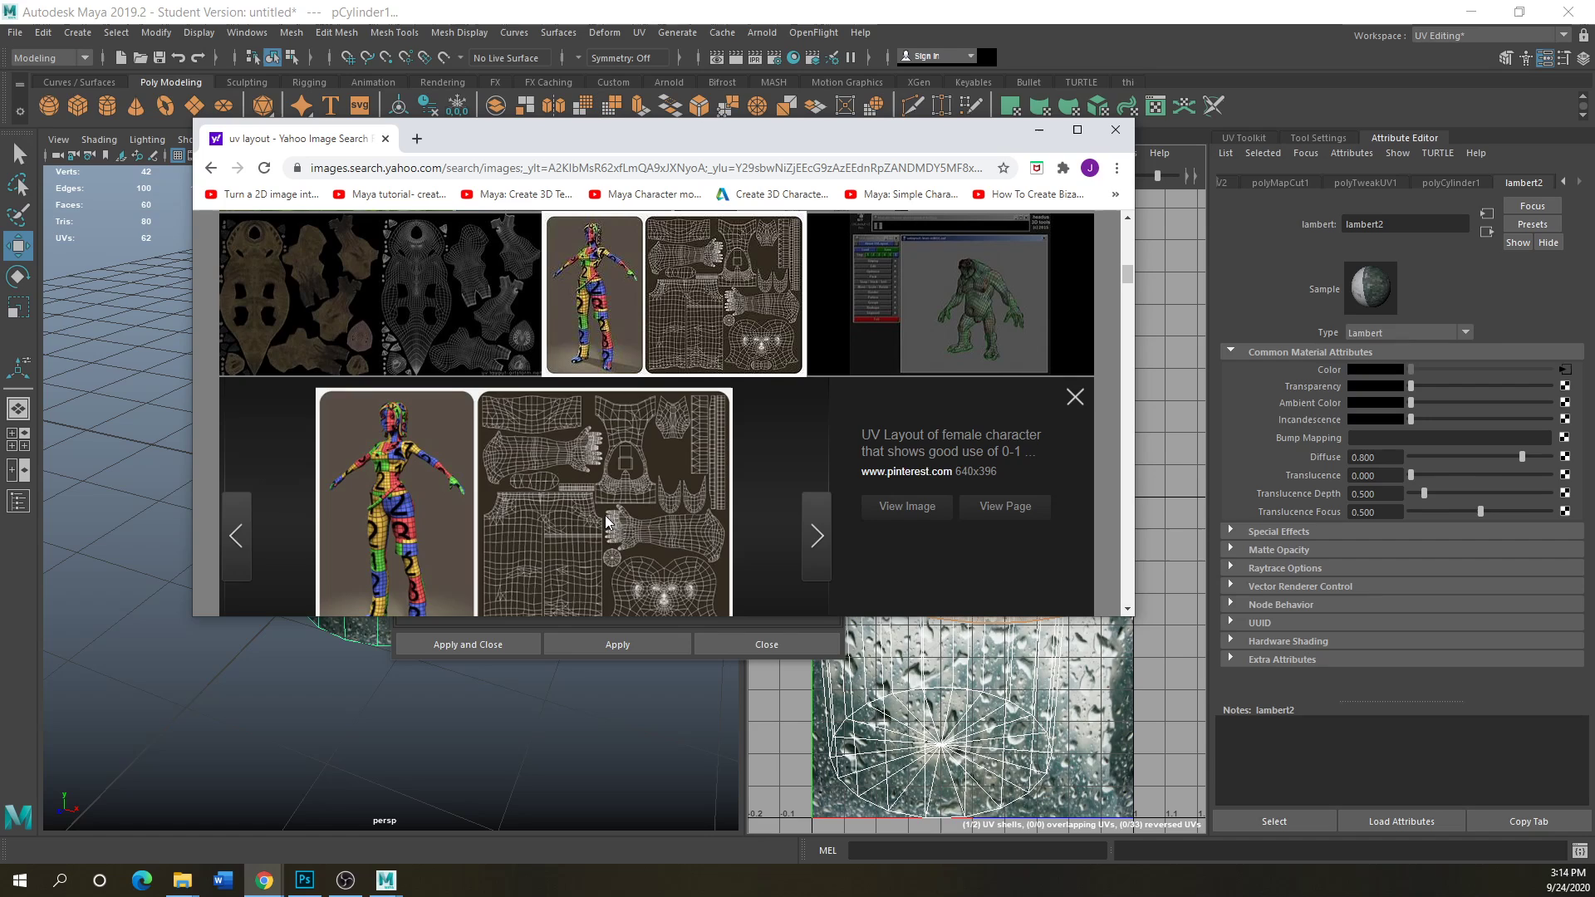
pyautogui.moveTo(729, 139); pyautogui.dragTo(688, 153)
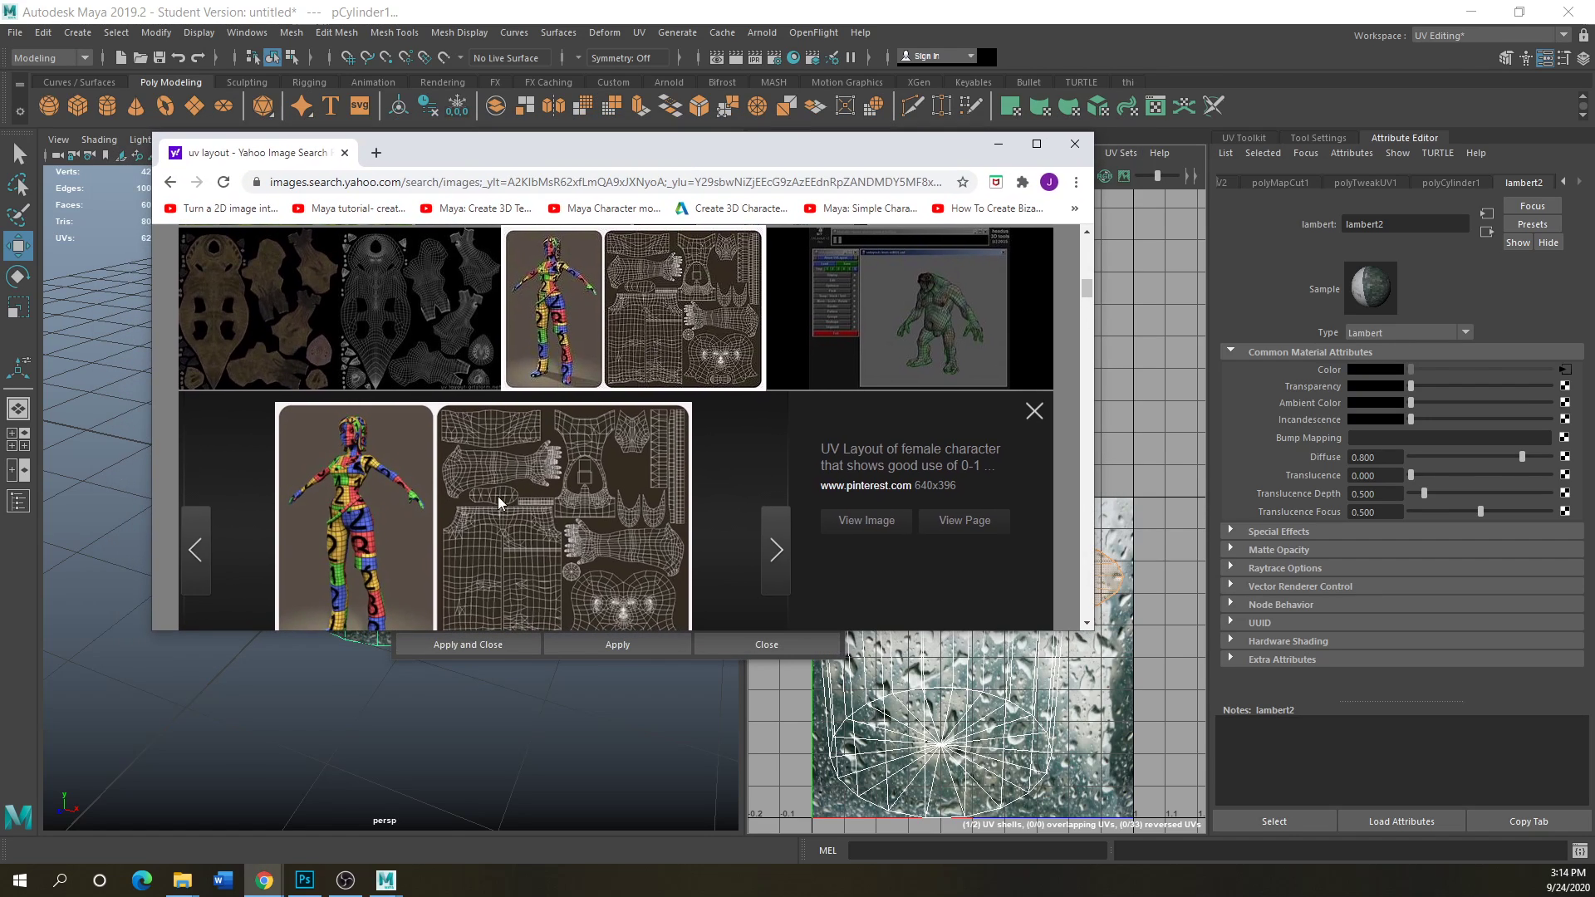
pyautogui.moveTo(839, 154)
pyautogui.mouseDown()
pyautogui.moveTo(805, 182)
pyautogui.moveTo(825, 179)
pyautogui.mouseUp()
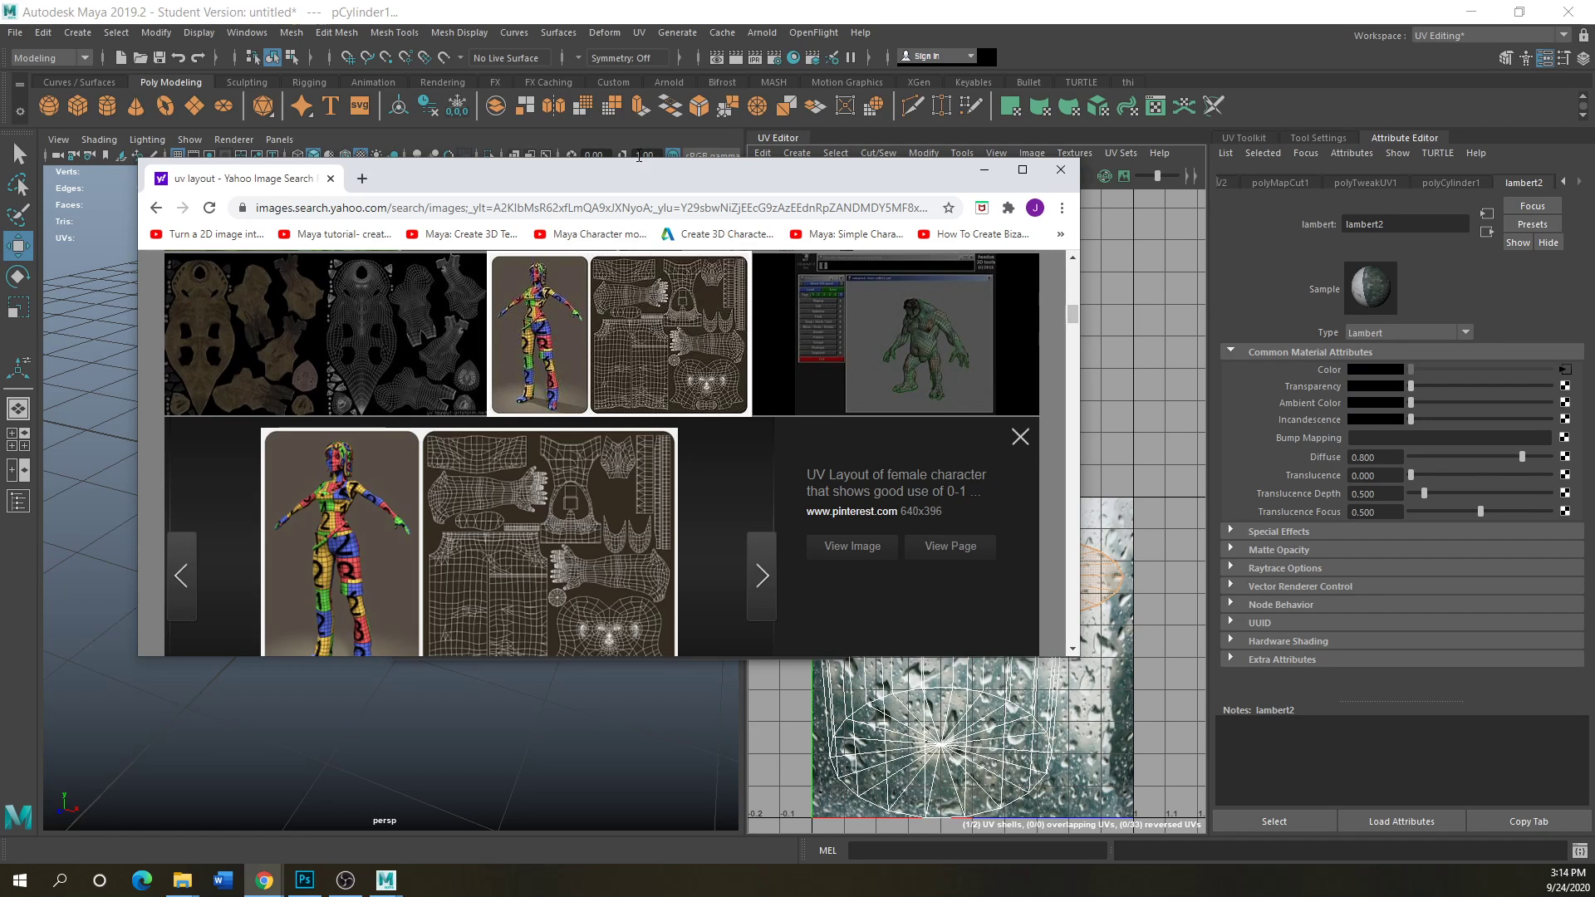
pyautogui.moveTo(635, 174); pyautogui.dragTo(0, 180)
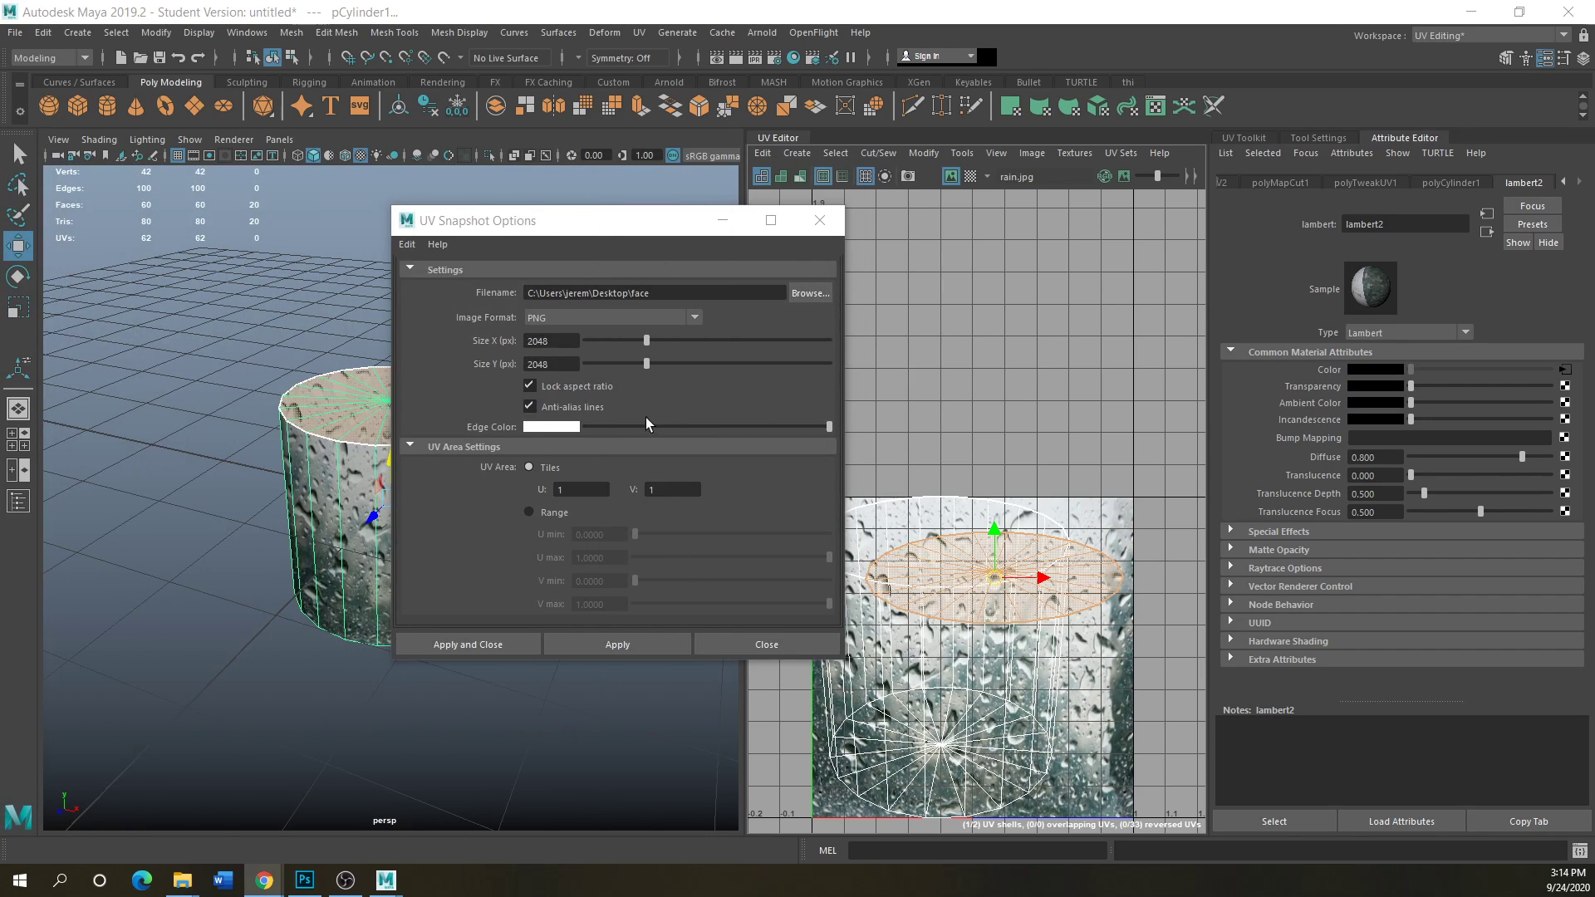
# - Close the UV Snapshot options without exporting and delete the rain-textured cylinder
pyautogui.click(819, 220)
pyautogui.scroll(-2, 931, 607)
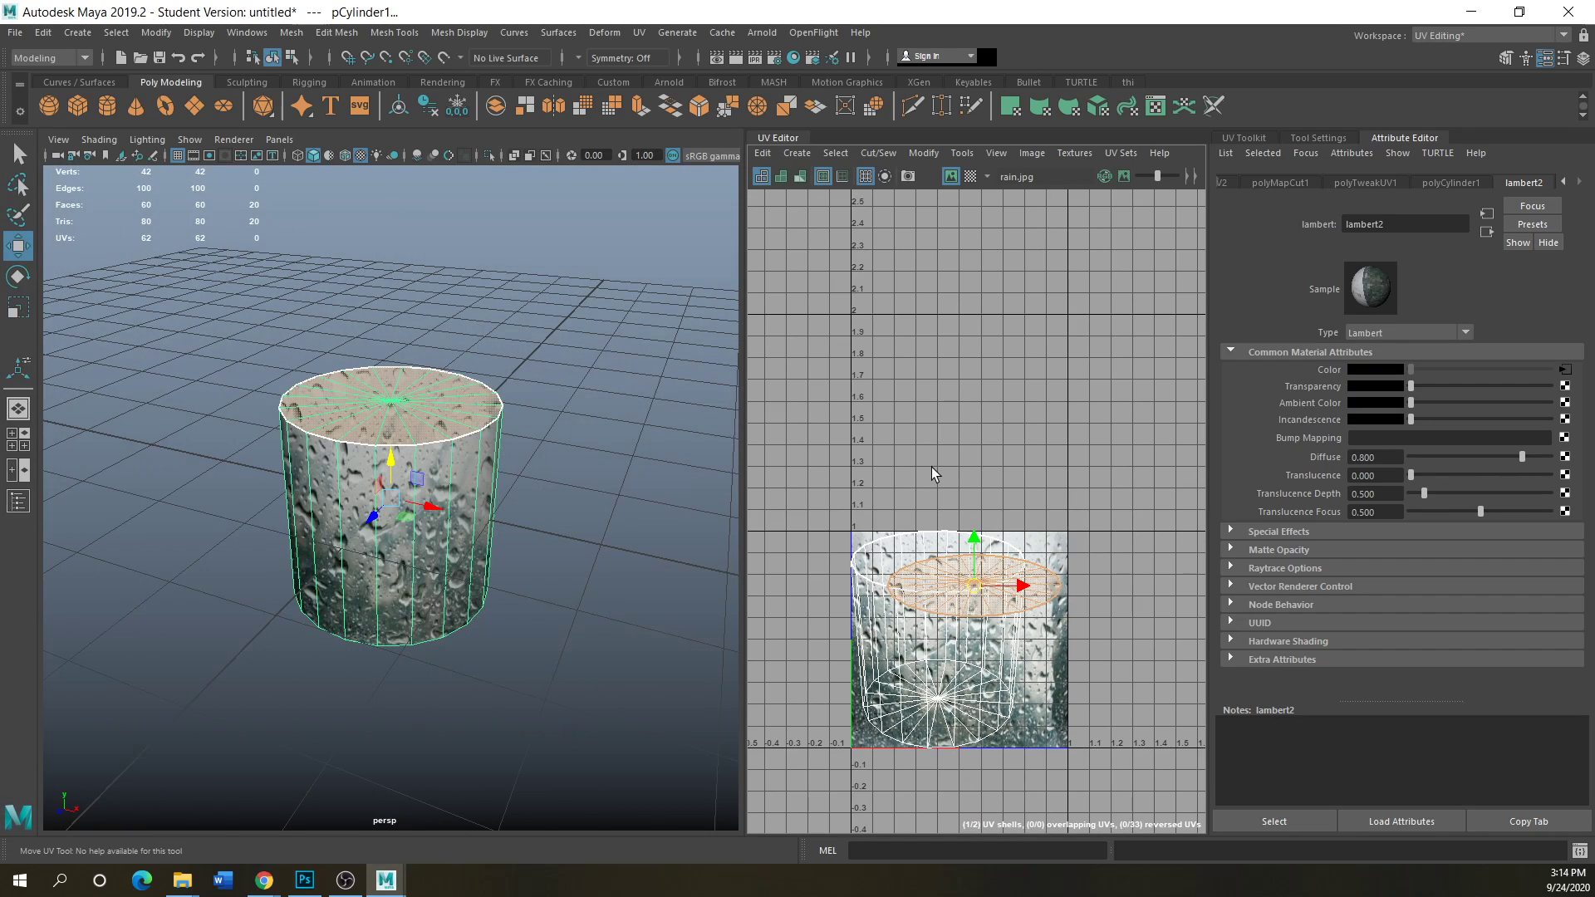
pyautogui.scroll(4, 930, 573)
pyautogui.scroll(-3, 930, 573)
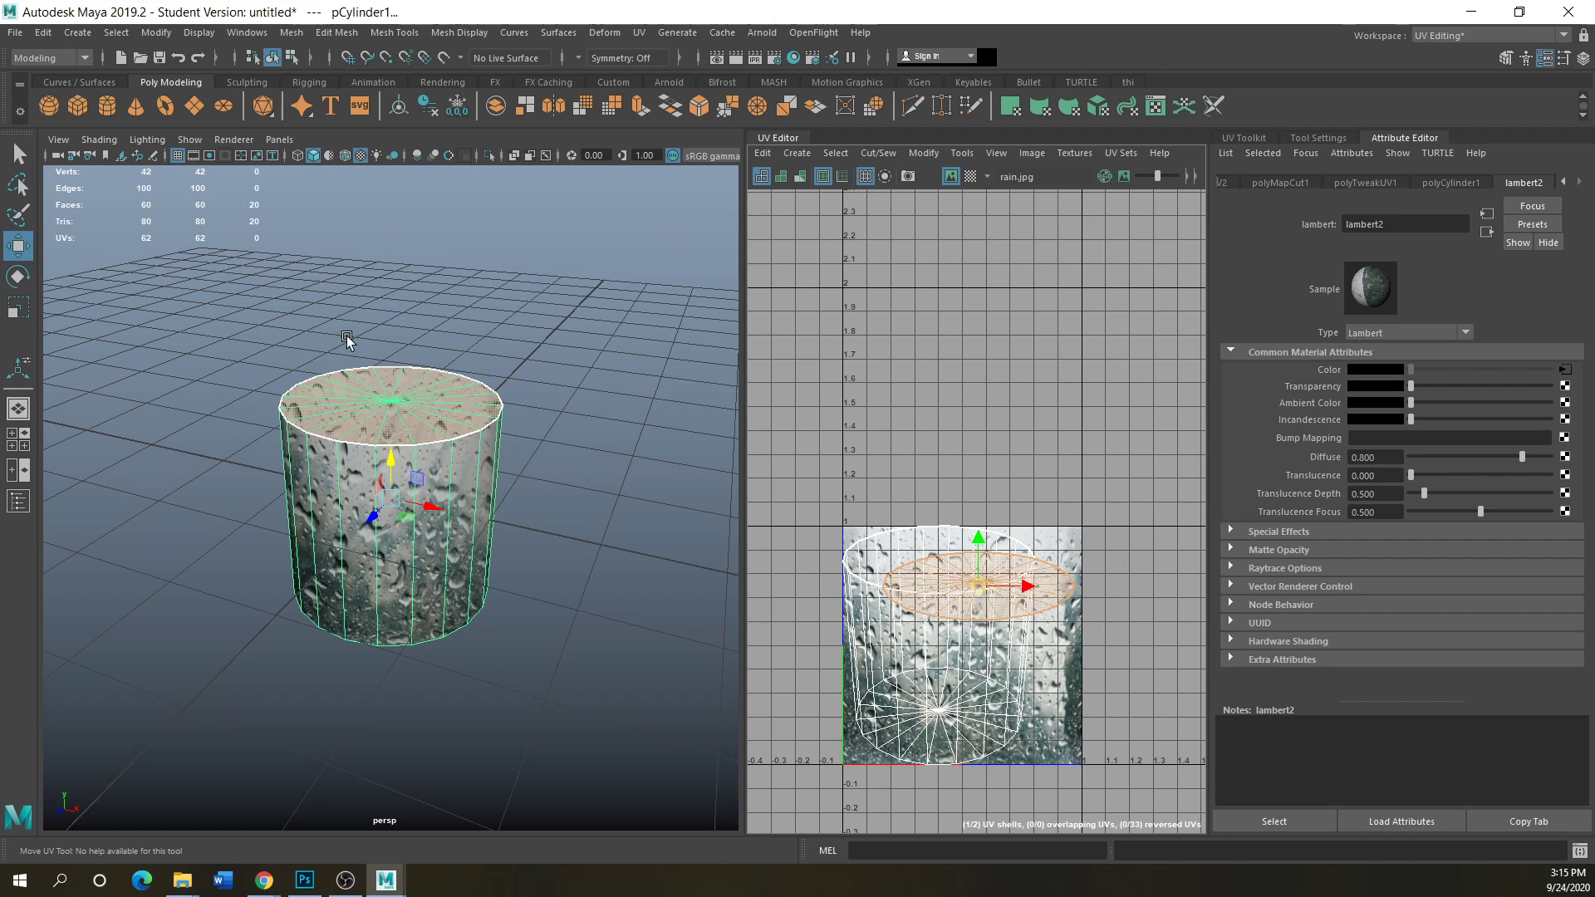
pyautogui.moveTo(397, 422); pyautogui.dragTo(495, 405, button='right')
pyautogui.press('Delete')
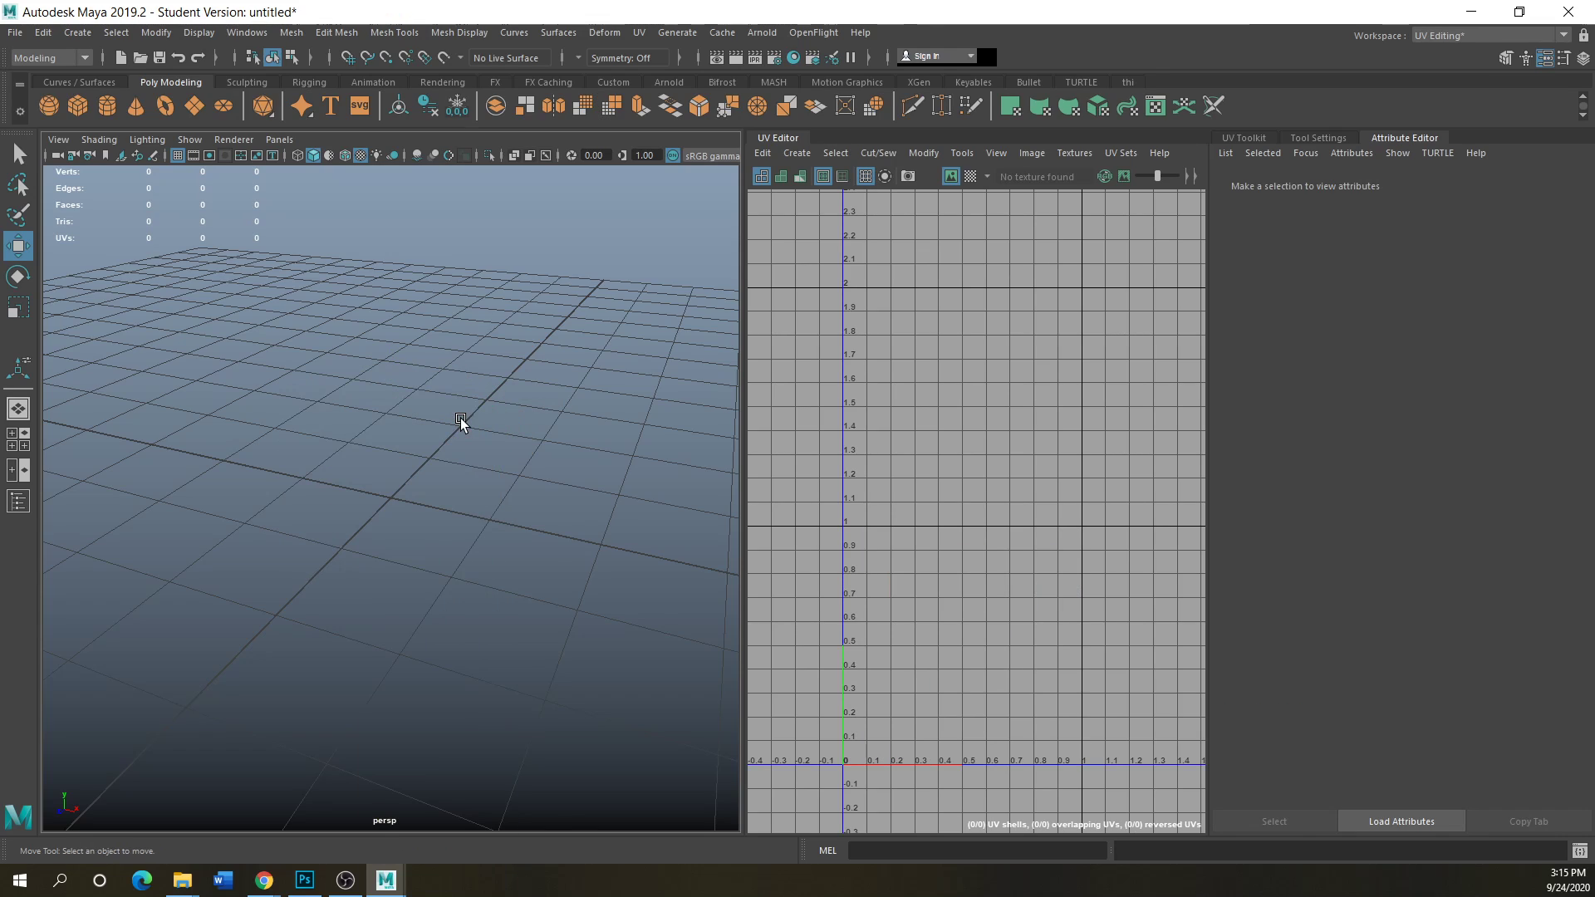
# - Create a polygon sphere and compare its top pole with the jagged upper edge of its UV layout
pyautogui.click(49, 106)
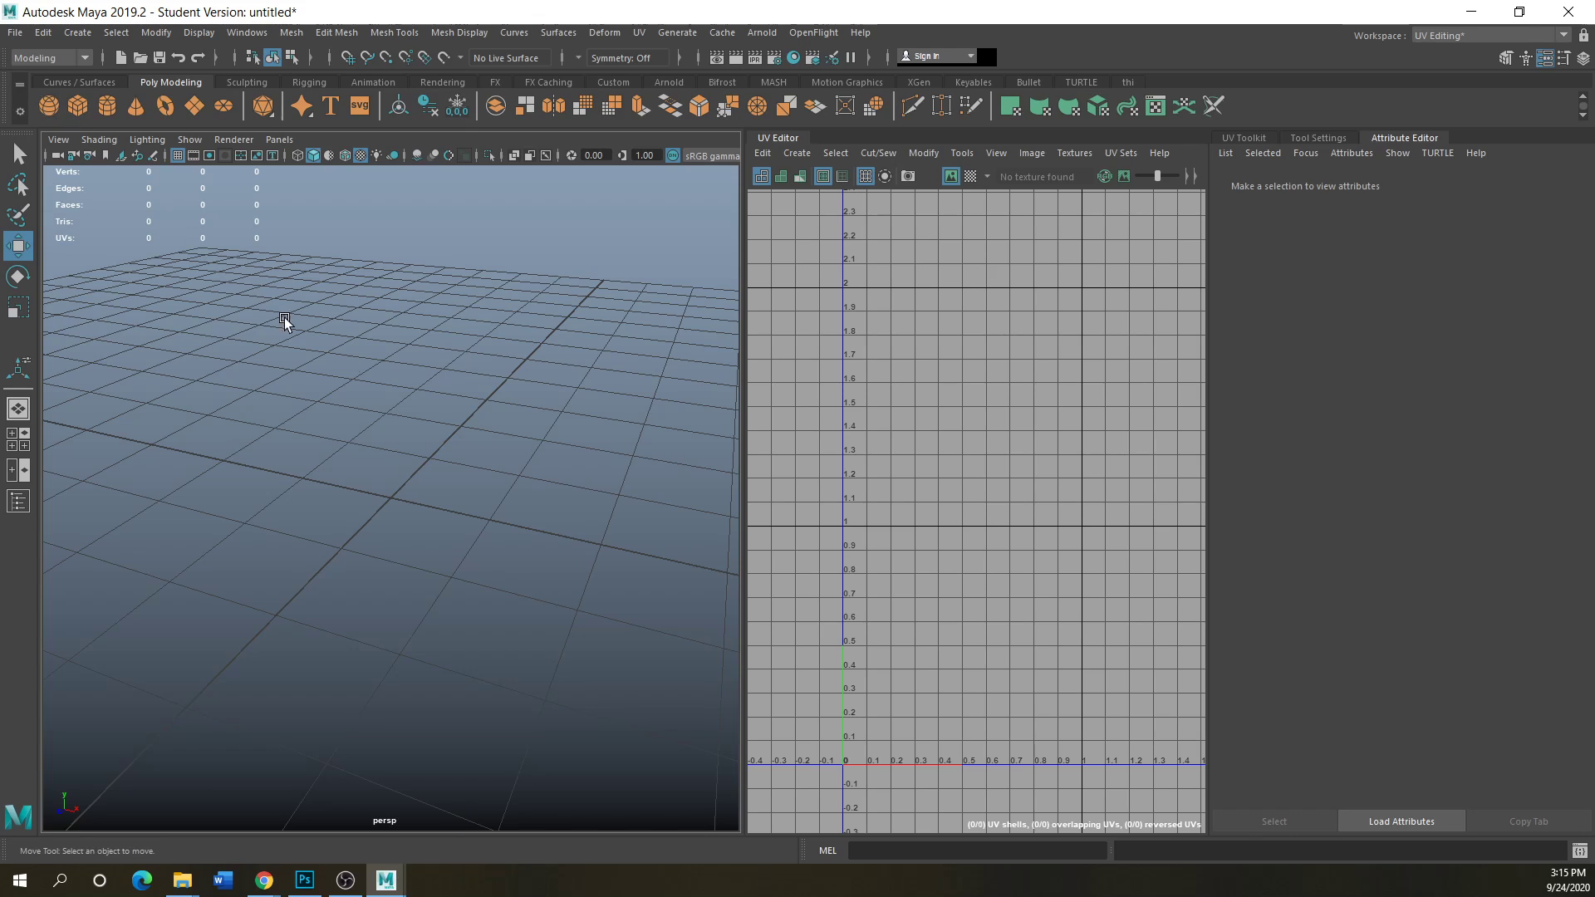
pyautogui.scroll(5, 392, 360)
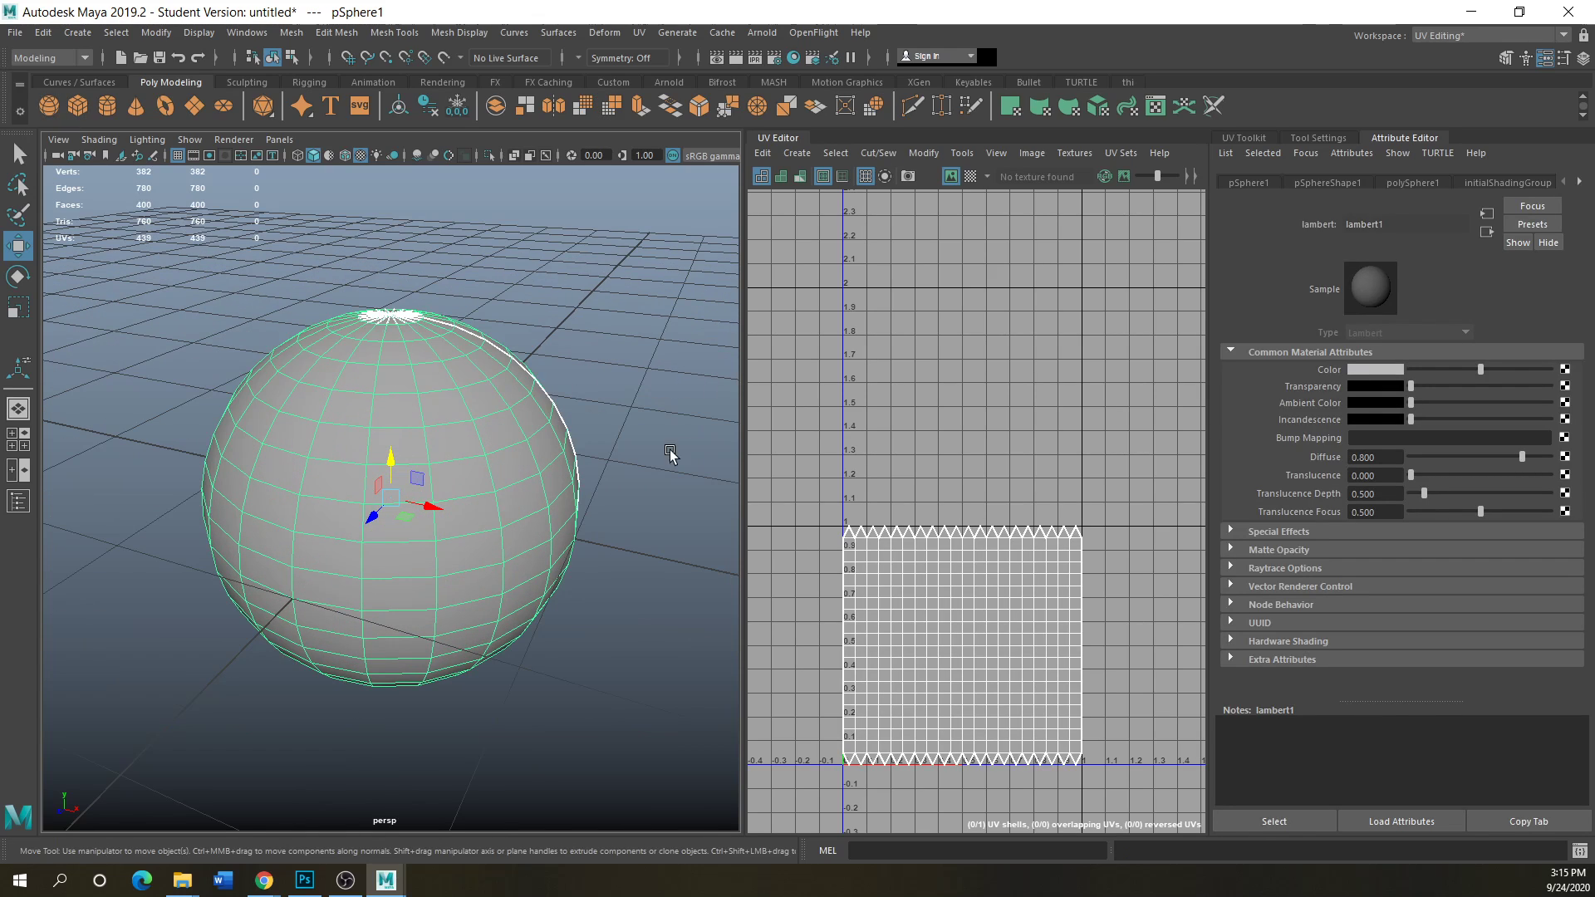
pyautogui.keyDown('alt'); pyautogui.moveTo(391, 345); pyautogui.dragTo(421, 425); pyautogui.keyUp('alt')
pyautogui.scroll(5, 421, 358)
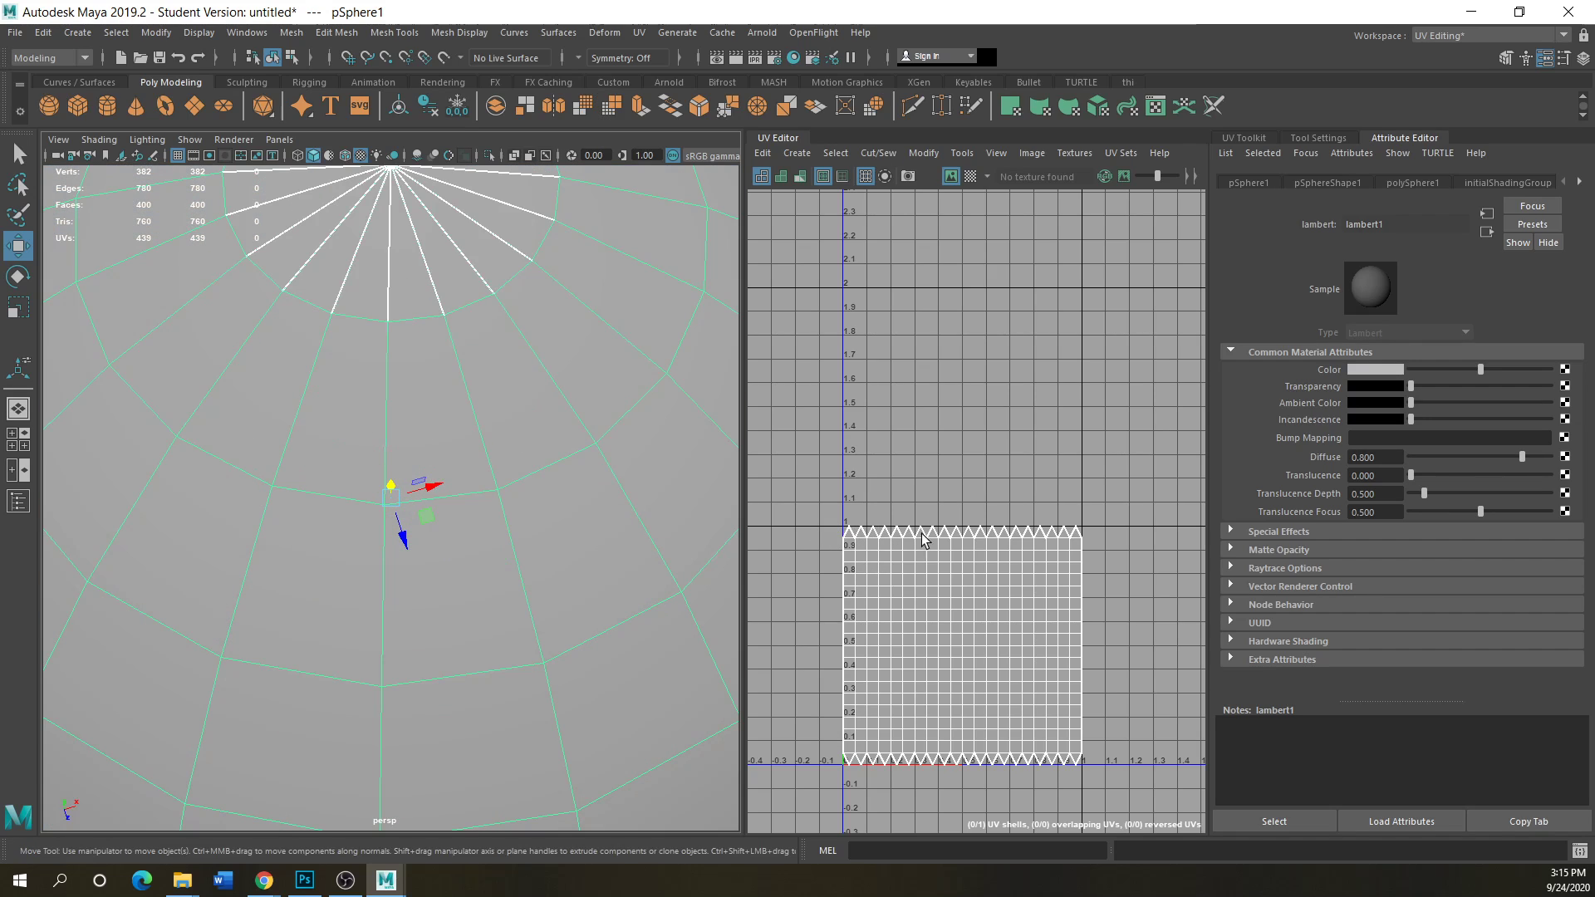
pyautogui.scroll(-5, 498, 462)
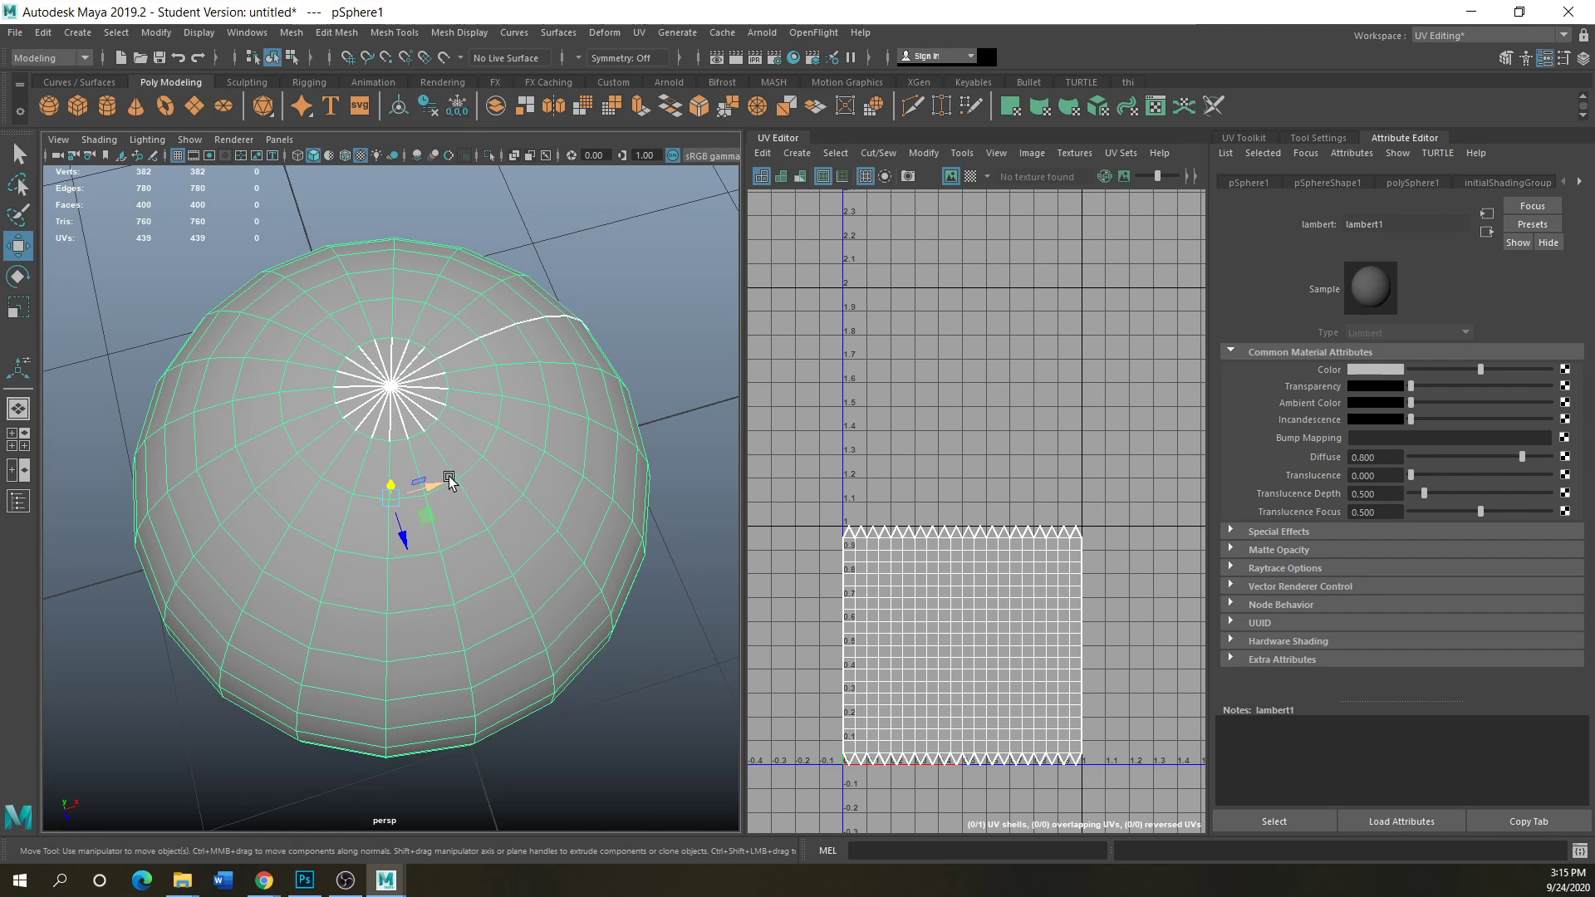
pyautogui.keyDown('alt'); pyautogui.moveTo(397, 422); pyautogui.dragTo(411, 403); pyautogui.keyUp('alt')
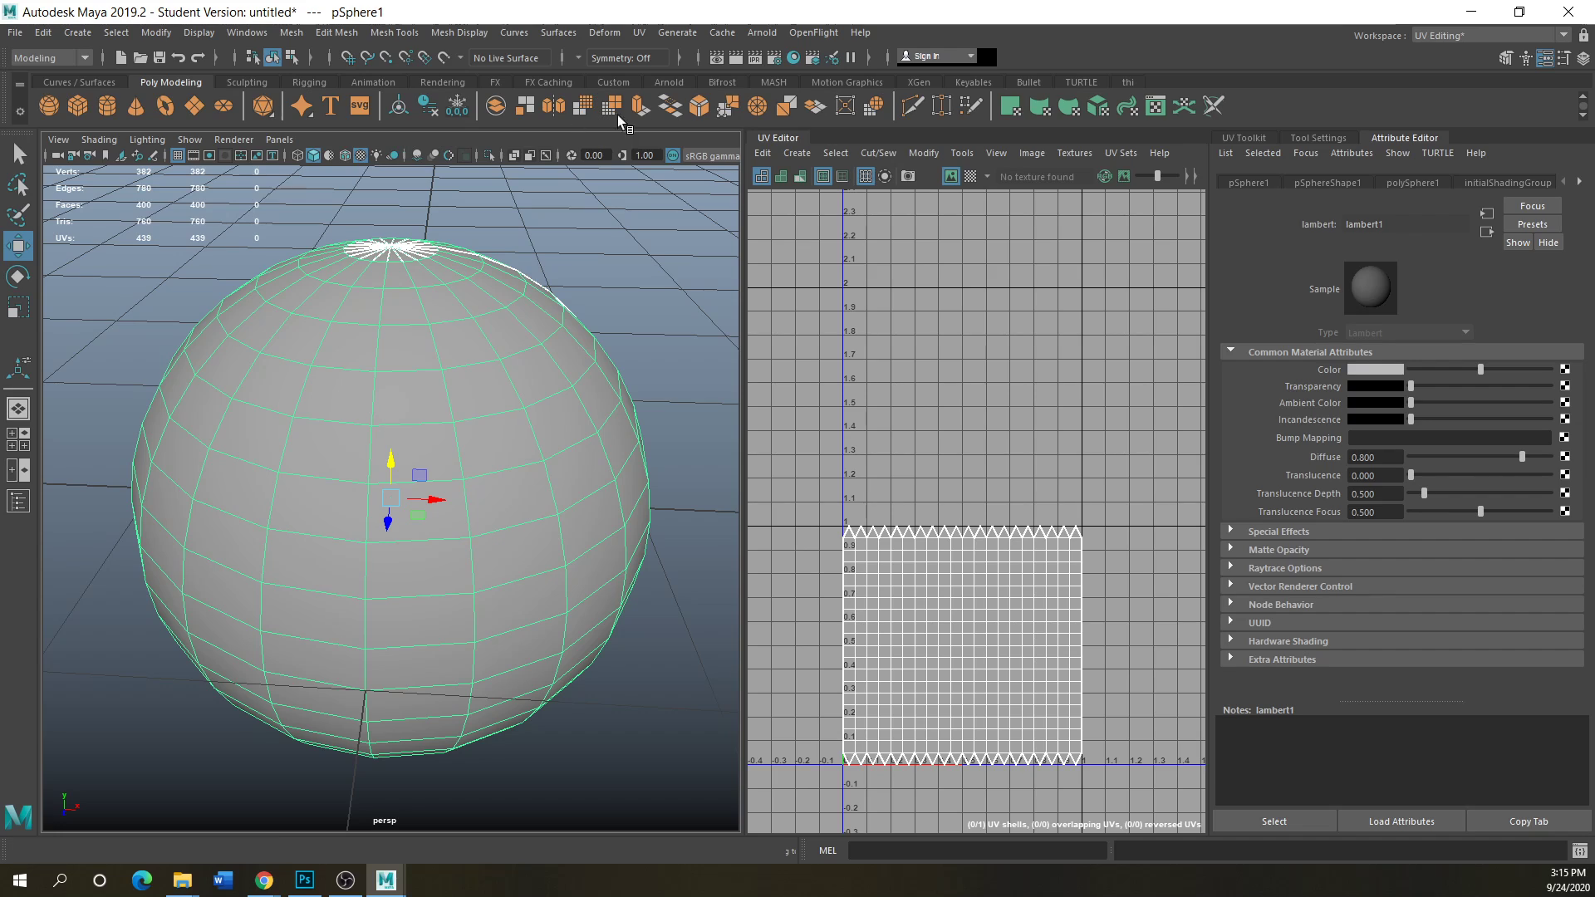
# - Assign the lambert2 rain material to the sphere in Hypershade, and close Hypershade
pyautogui.click(793, 58)
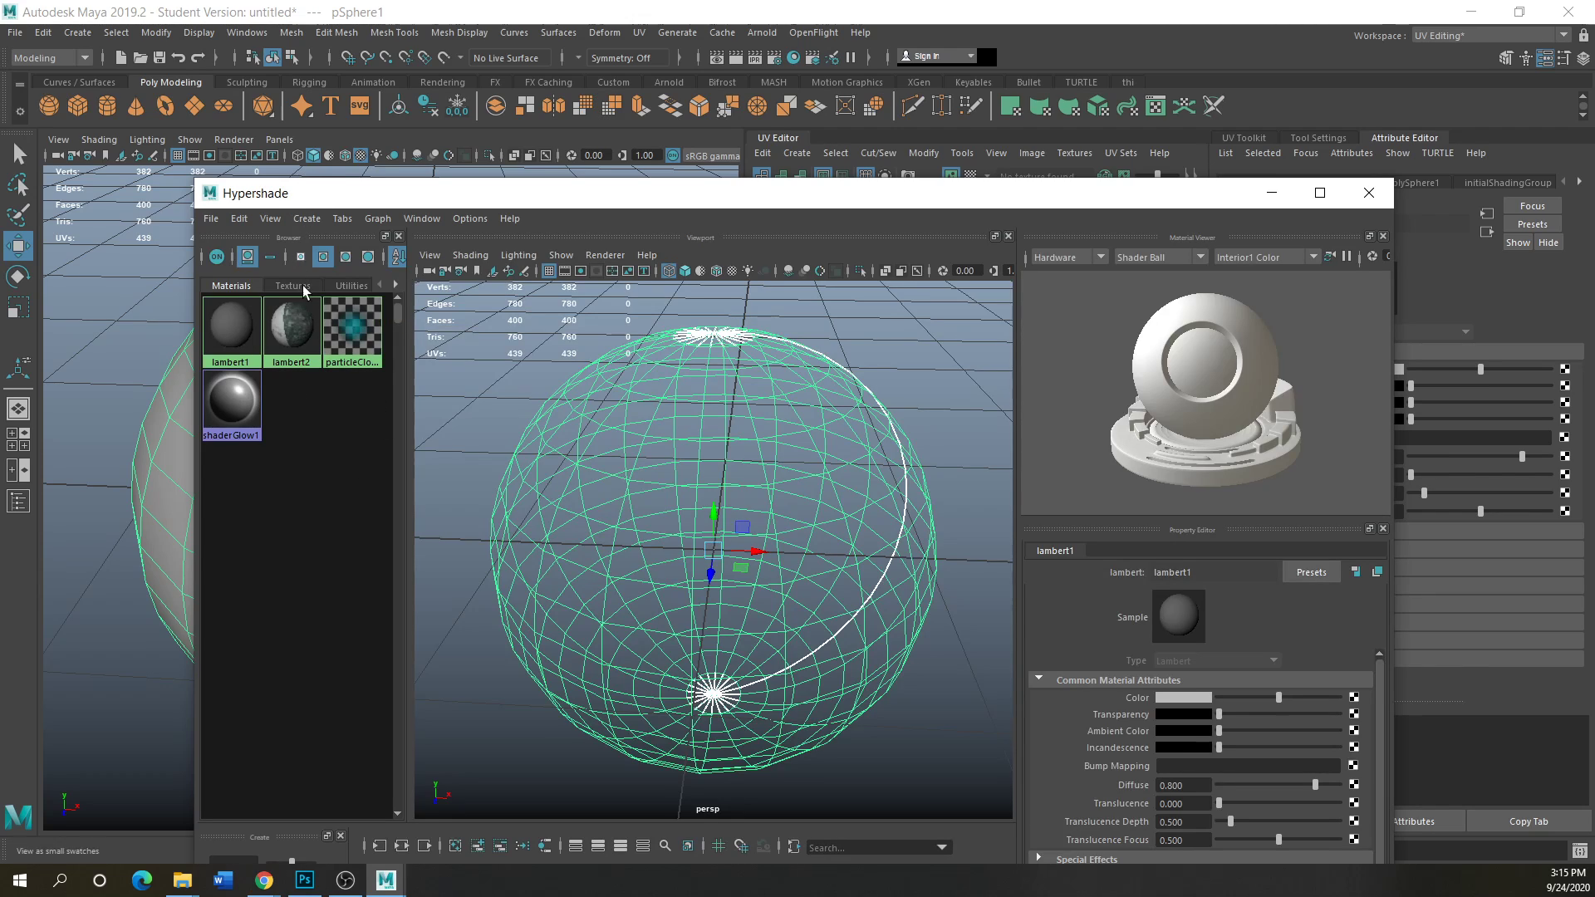
pyautogui.moveTo(297, 320); pyautogui.dragTo(337, 240, button='right')
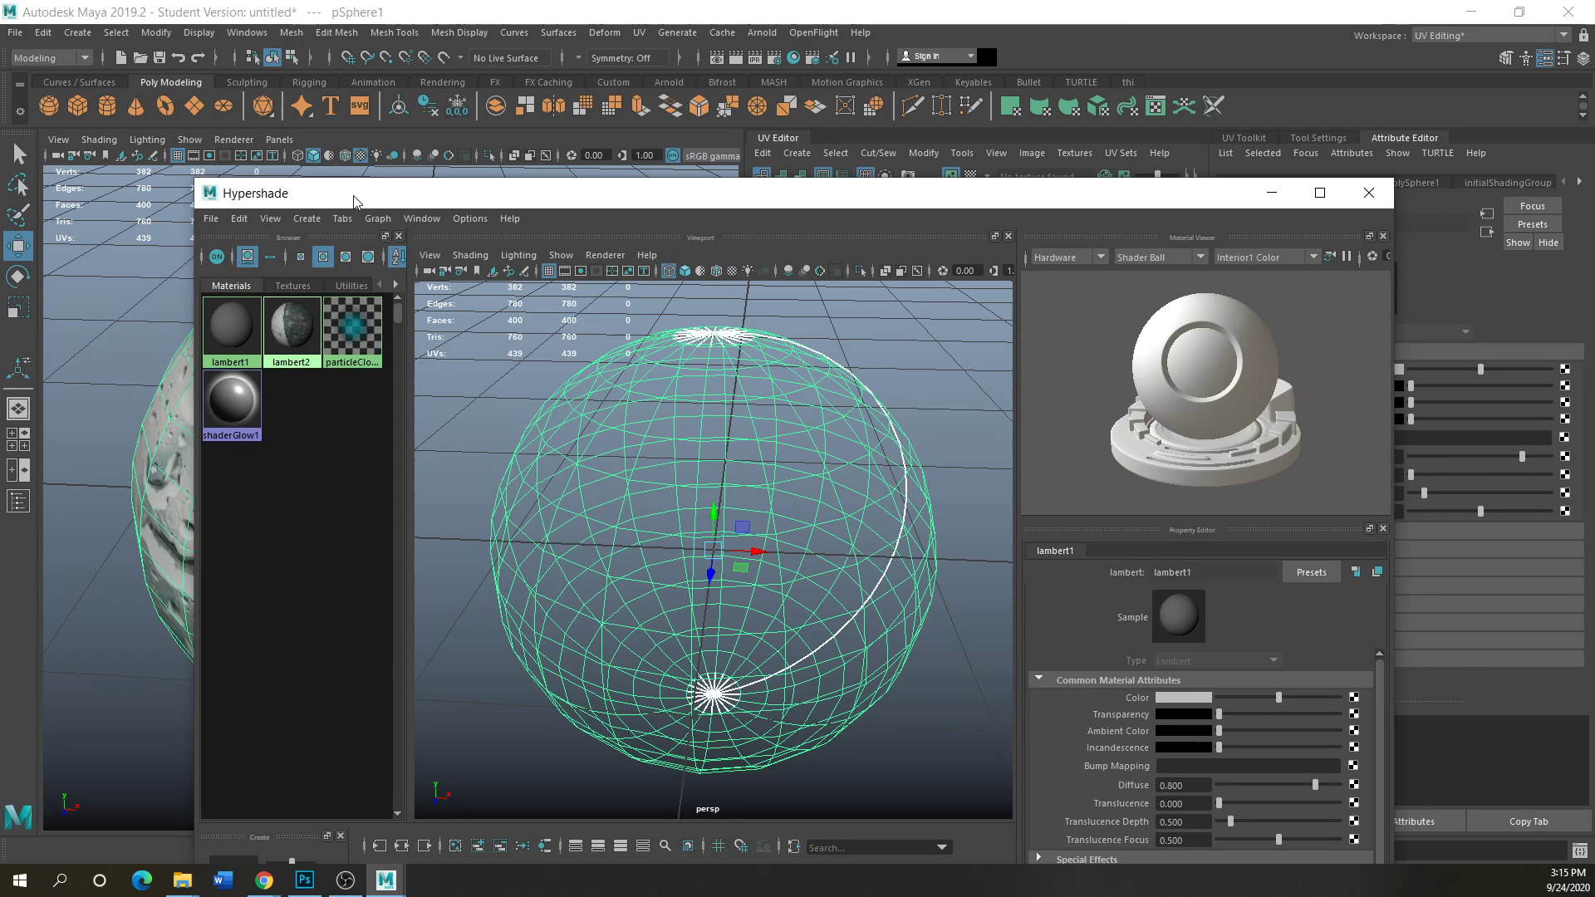
pyautogui.click(1374, 195)
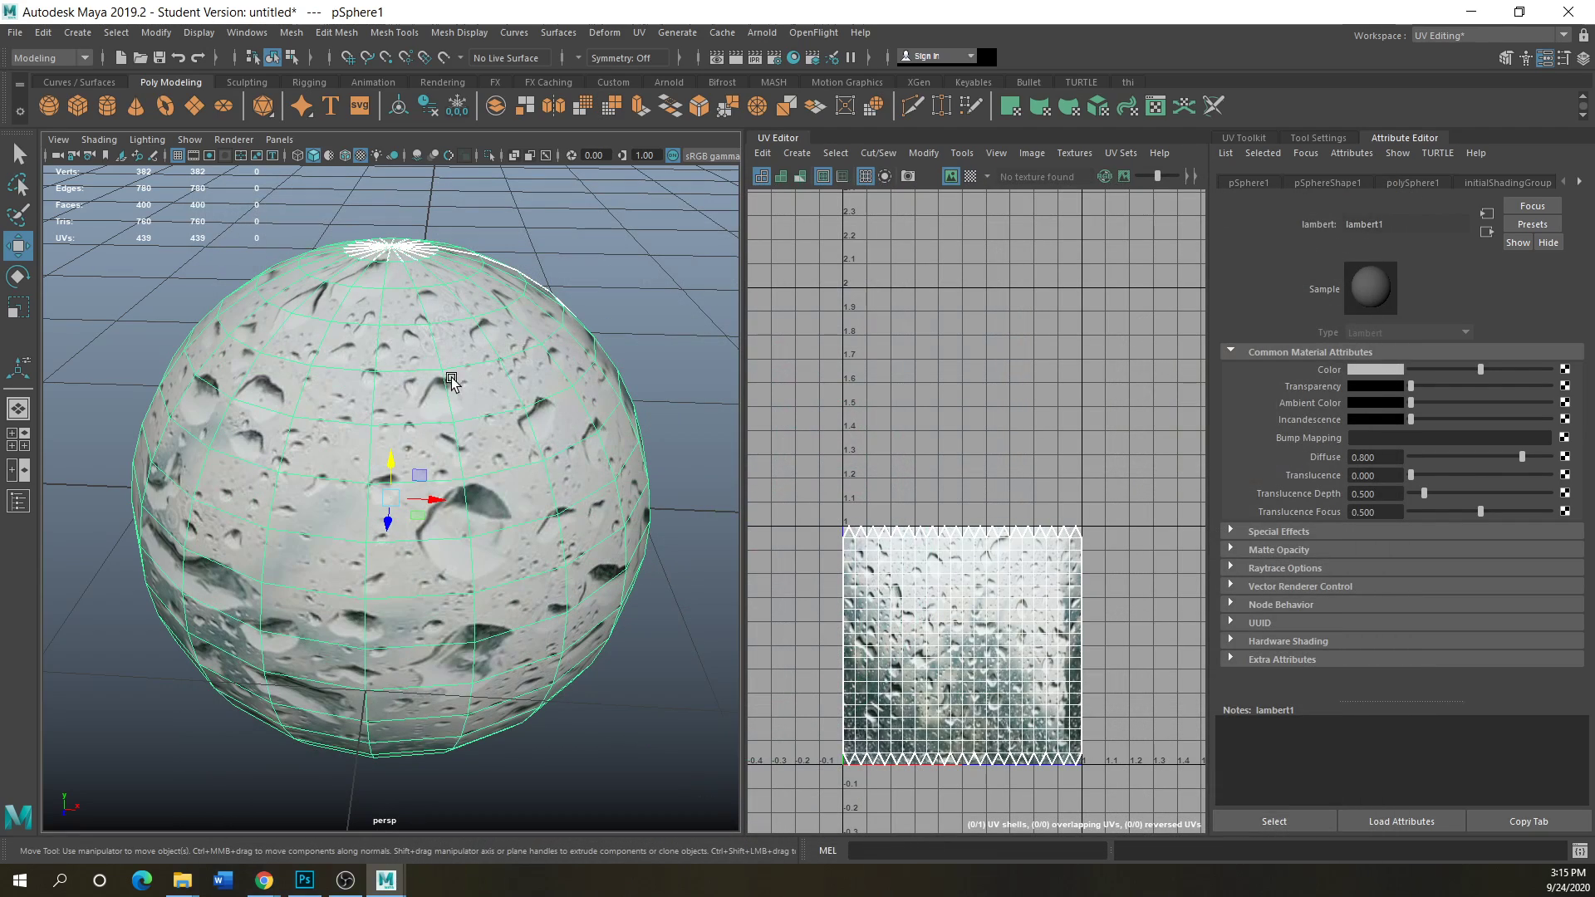
# - Select the sphere's second horizontal edge loop below the top pole and cut the UVs along it
pyautogui.moveTo(430, 385)
pyautogui.keyDown('alt'); pyautogui.mouseDown()
pyautogui.moveTo(428, 448)
pyautogui.moveTo(426, 391)
pyautogui.mouseUp(); pyautogui.keyUp('alt')
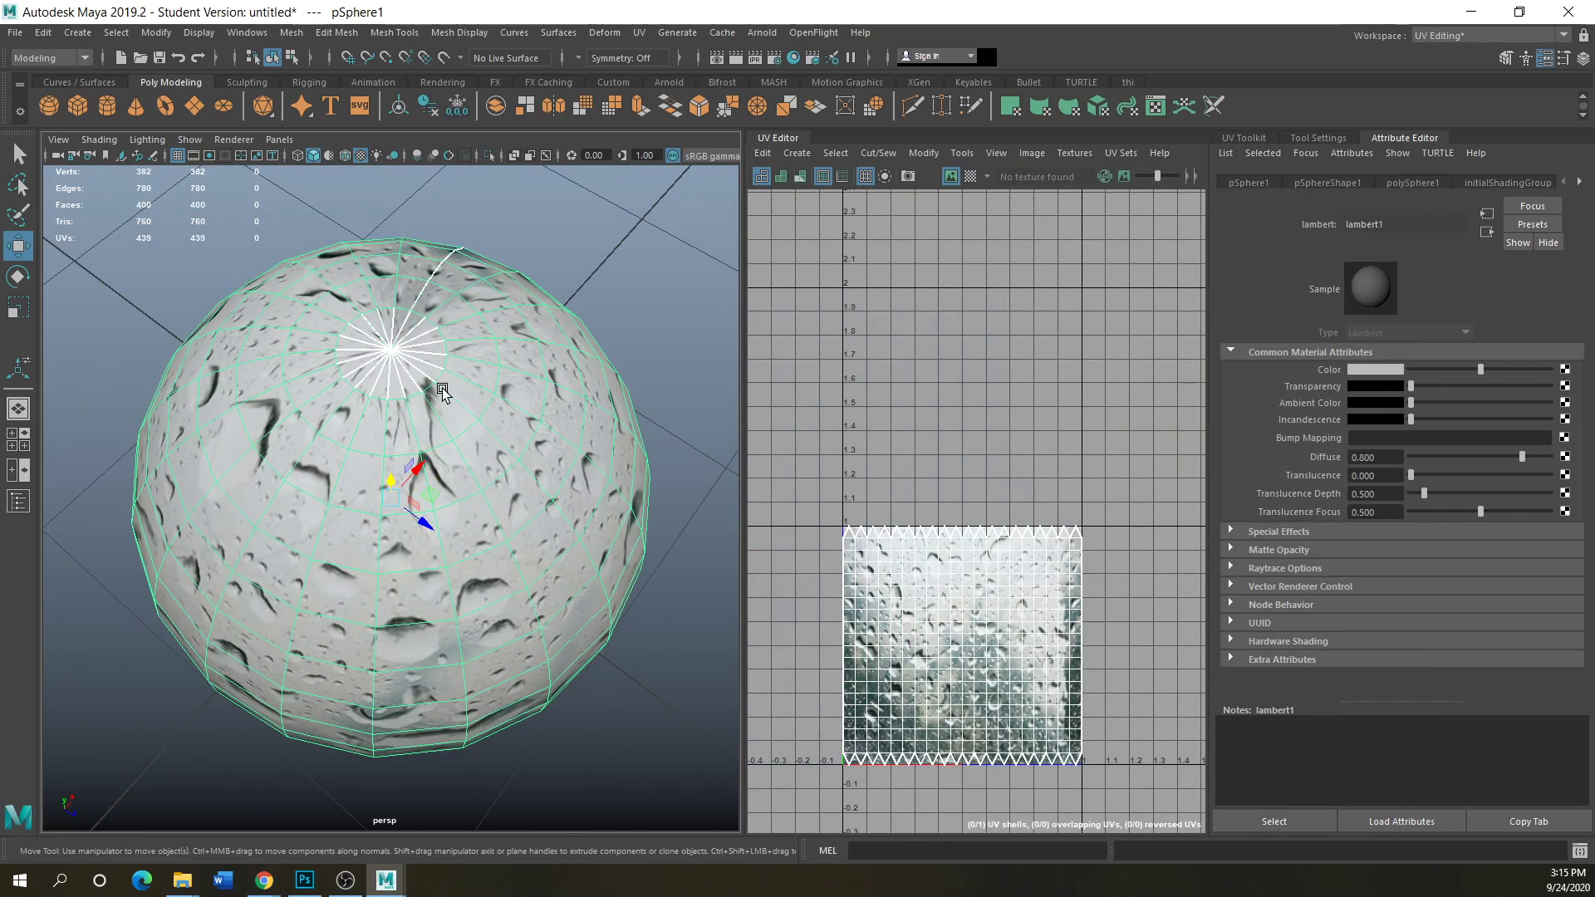
pyautogui.scroll(3, 426, 391)
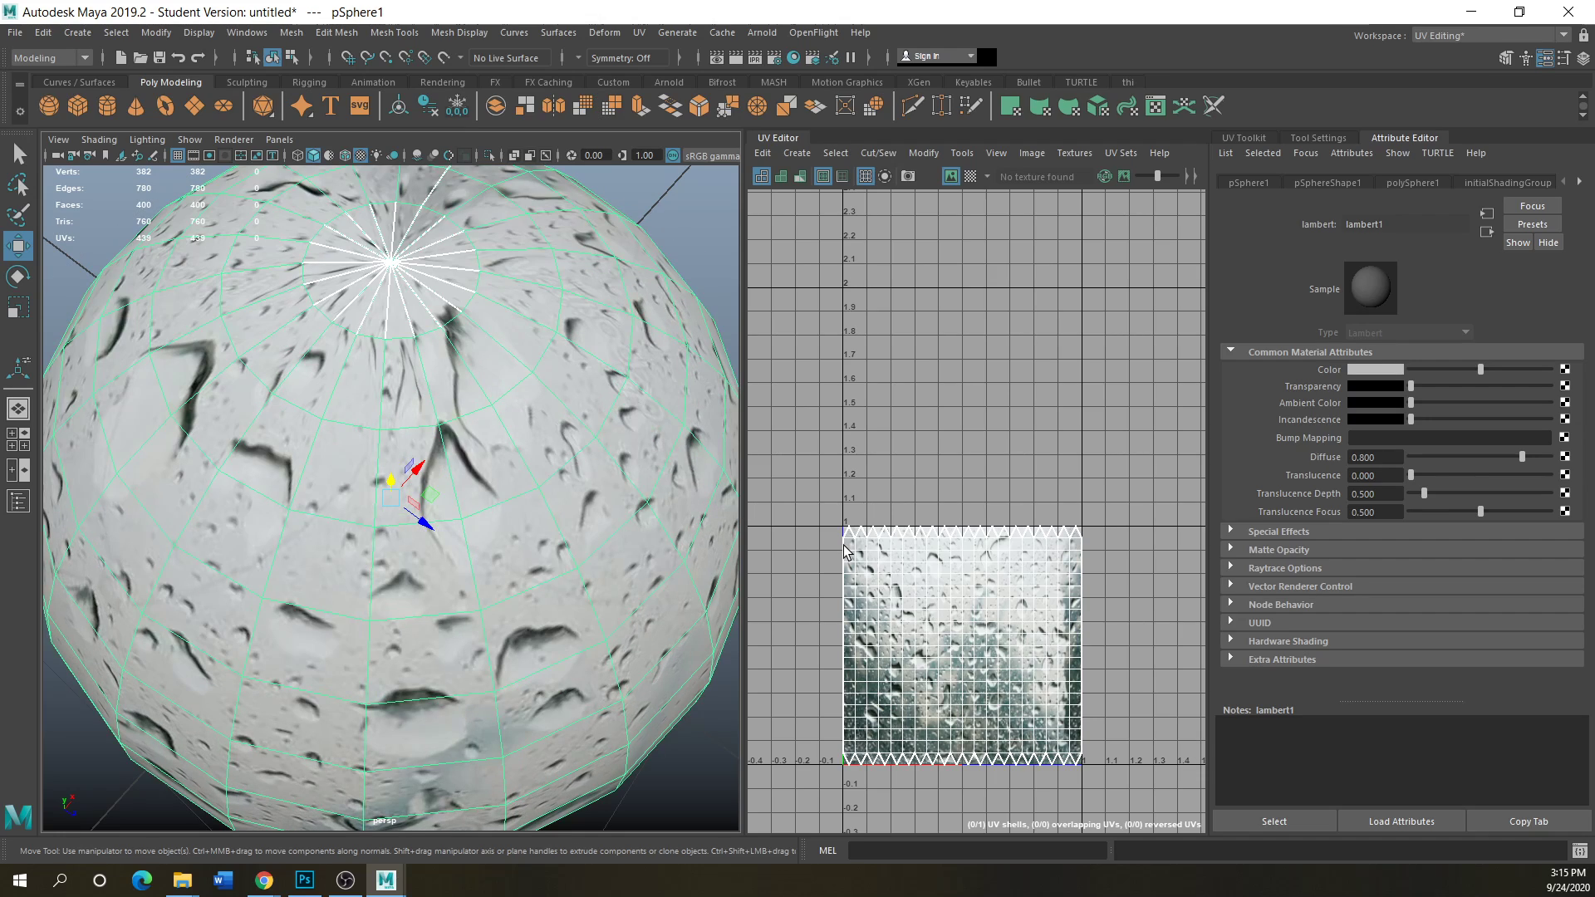
pyautogui.moveTo(844, 550); pyautogui.dragTo(844, 514, button='right')
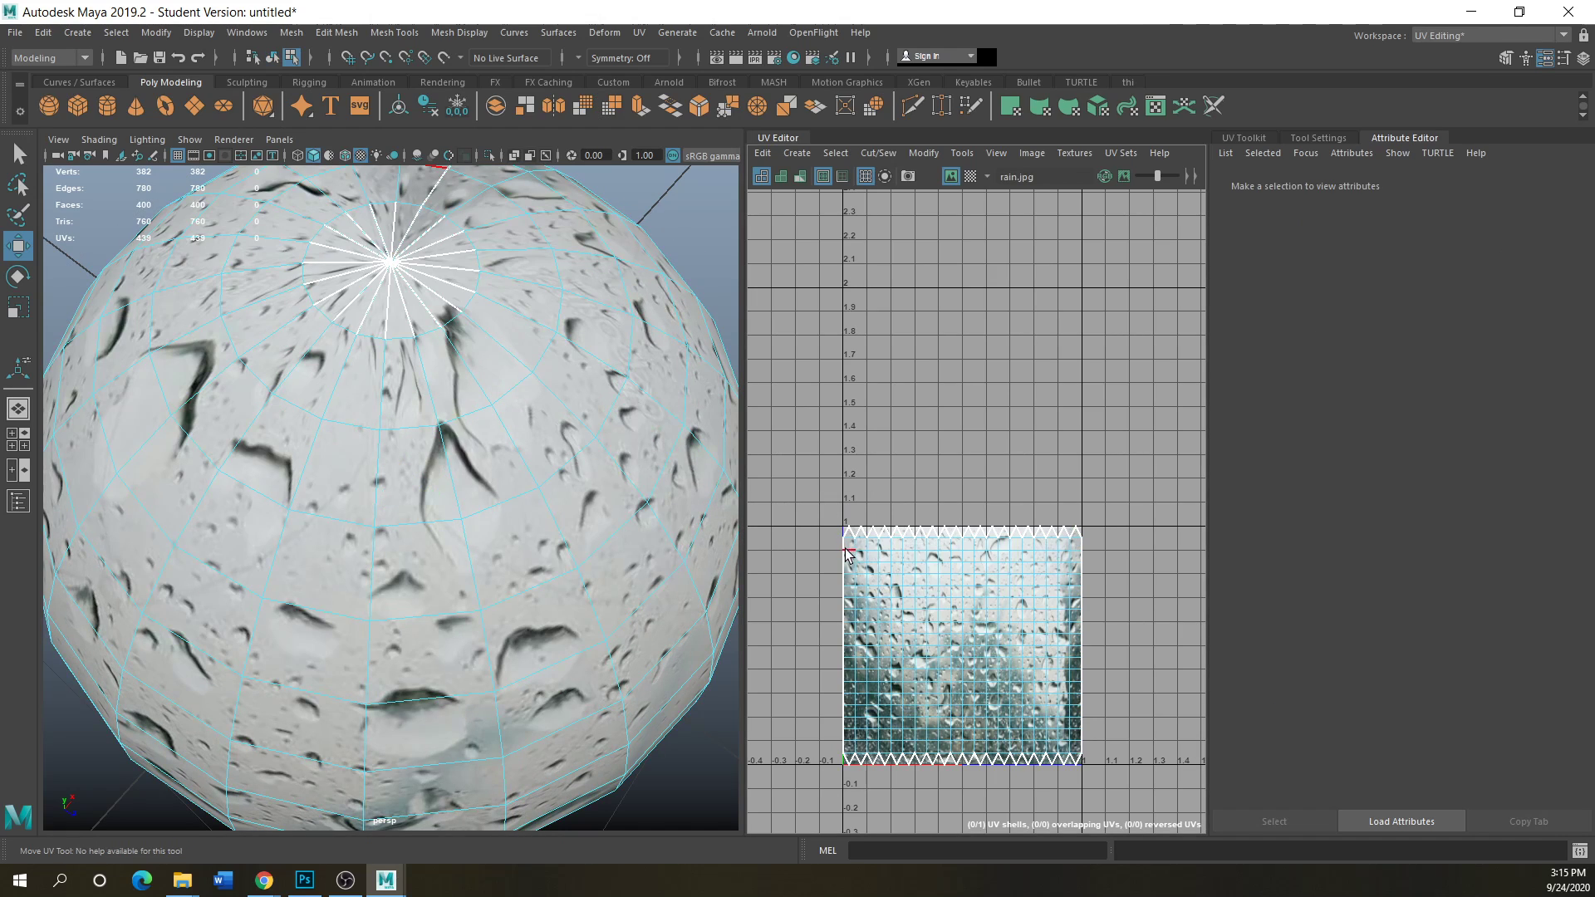
pyautogui.doubleClick(846, 550)
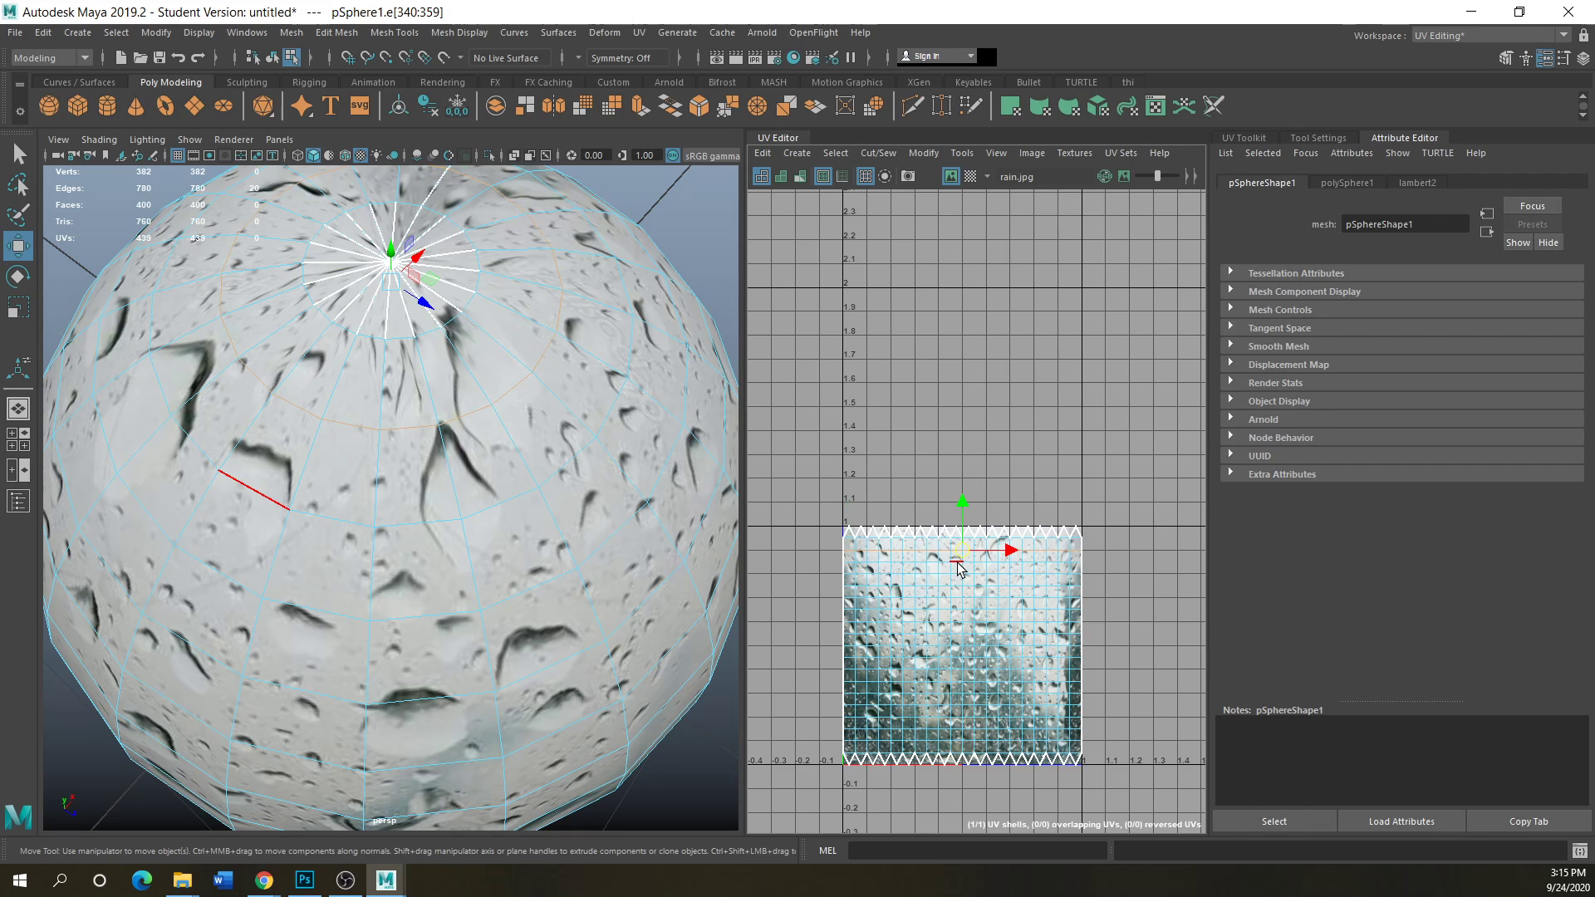
pyautogui.scroll(1, 960, 567)
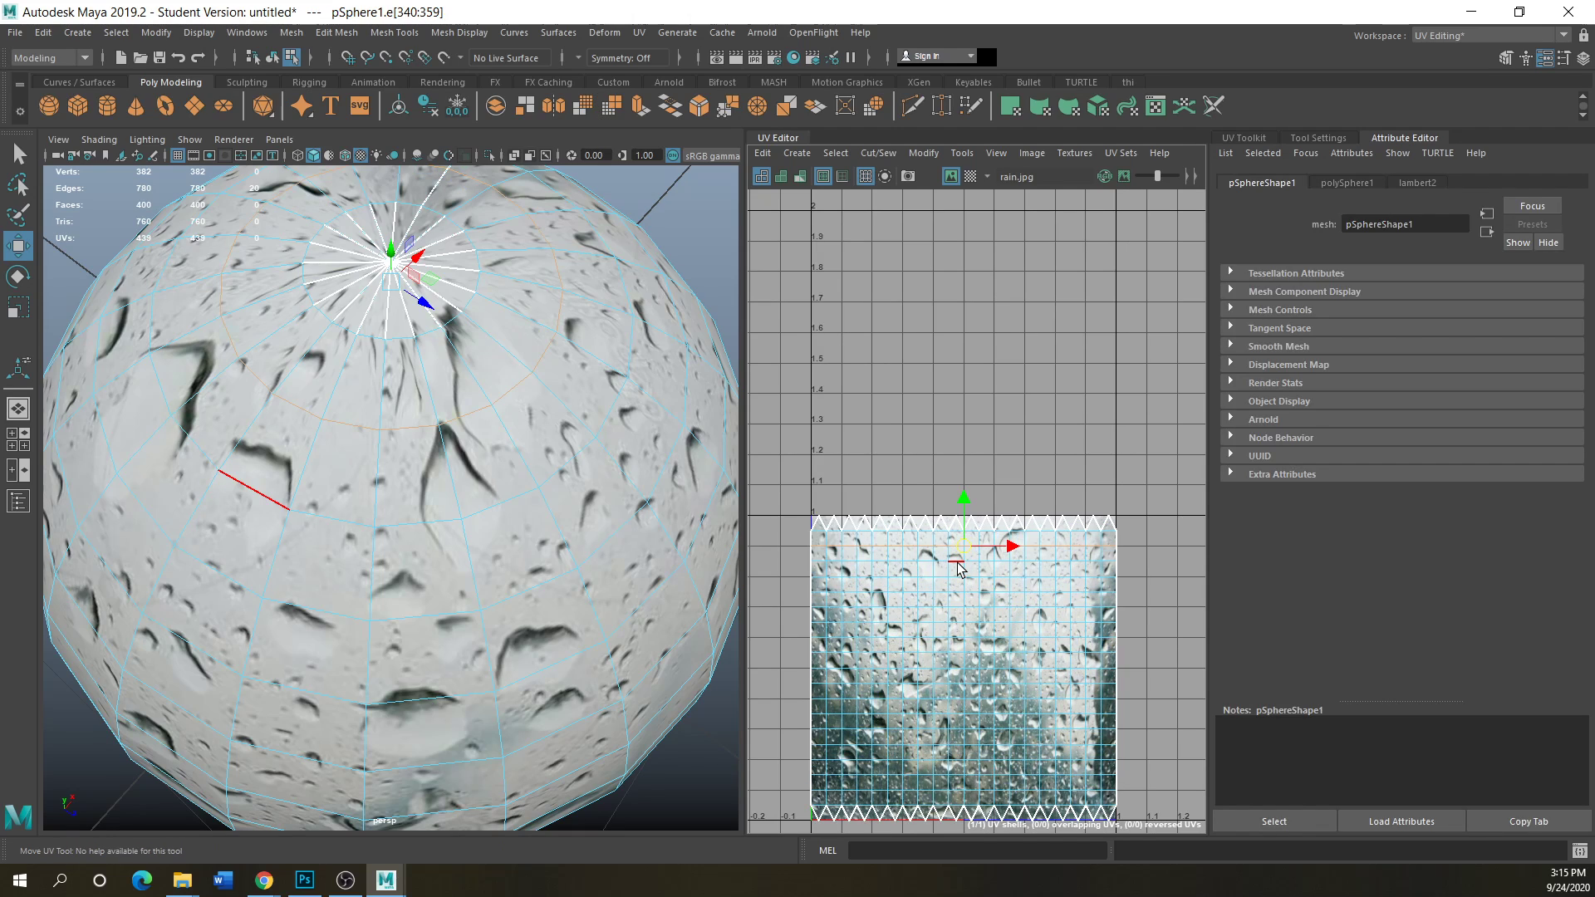
pyautogui.rightClick(918, 529)
pyautogui.moveTo(918, 529); pyautogui.dragTo(845, 496, button='right')
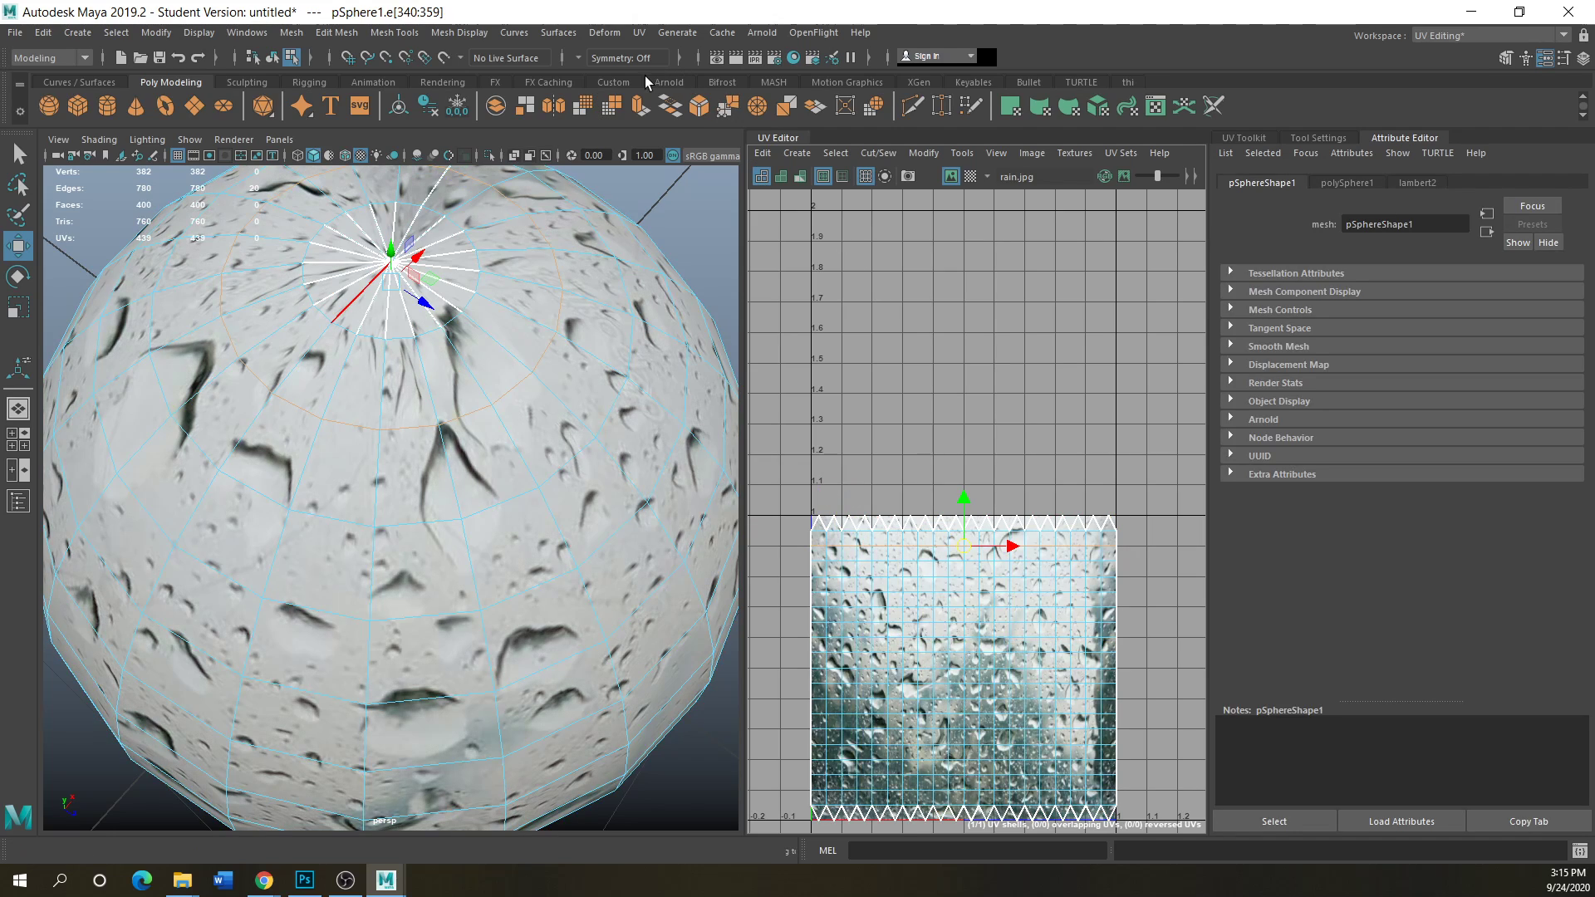
pyautogui.click(872, 152)
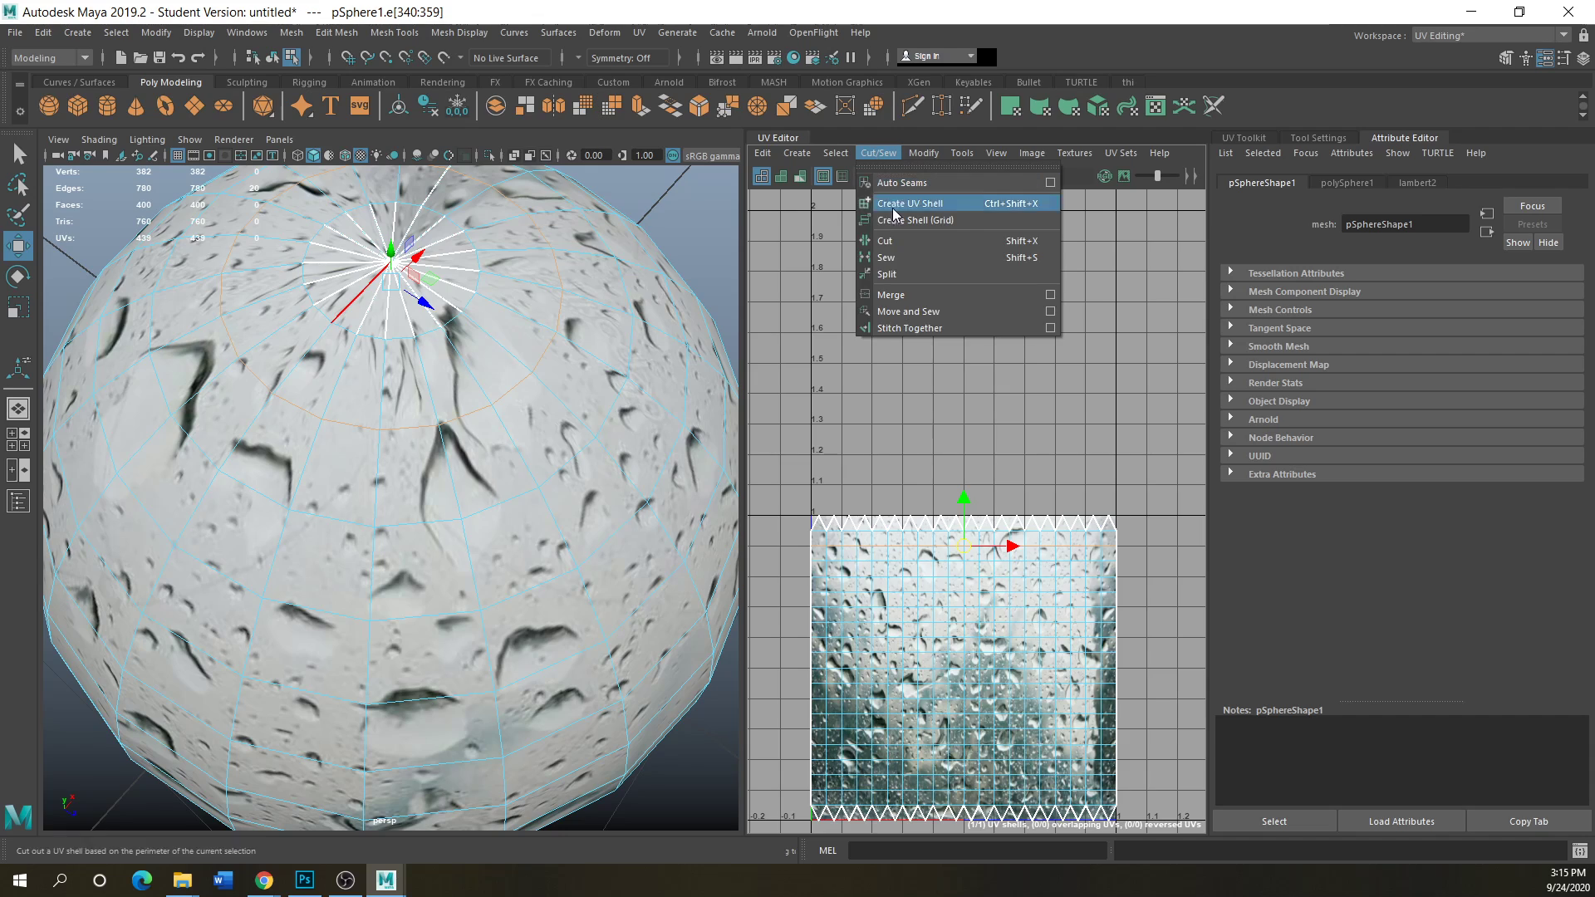
pyautogui.click(885, 241)
# - Select the sphere's top cap UV shell, scale it down to about a quarter of the tile's width, and place it above the main shell
pyautogui.moveTo(911, 548); pyautogui.dragTo(912, 497, button='right')
pyautogui.click(882, 542)
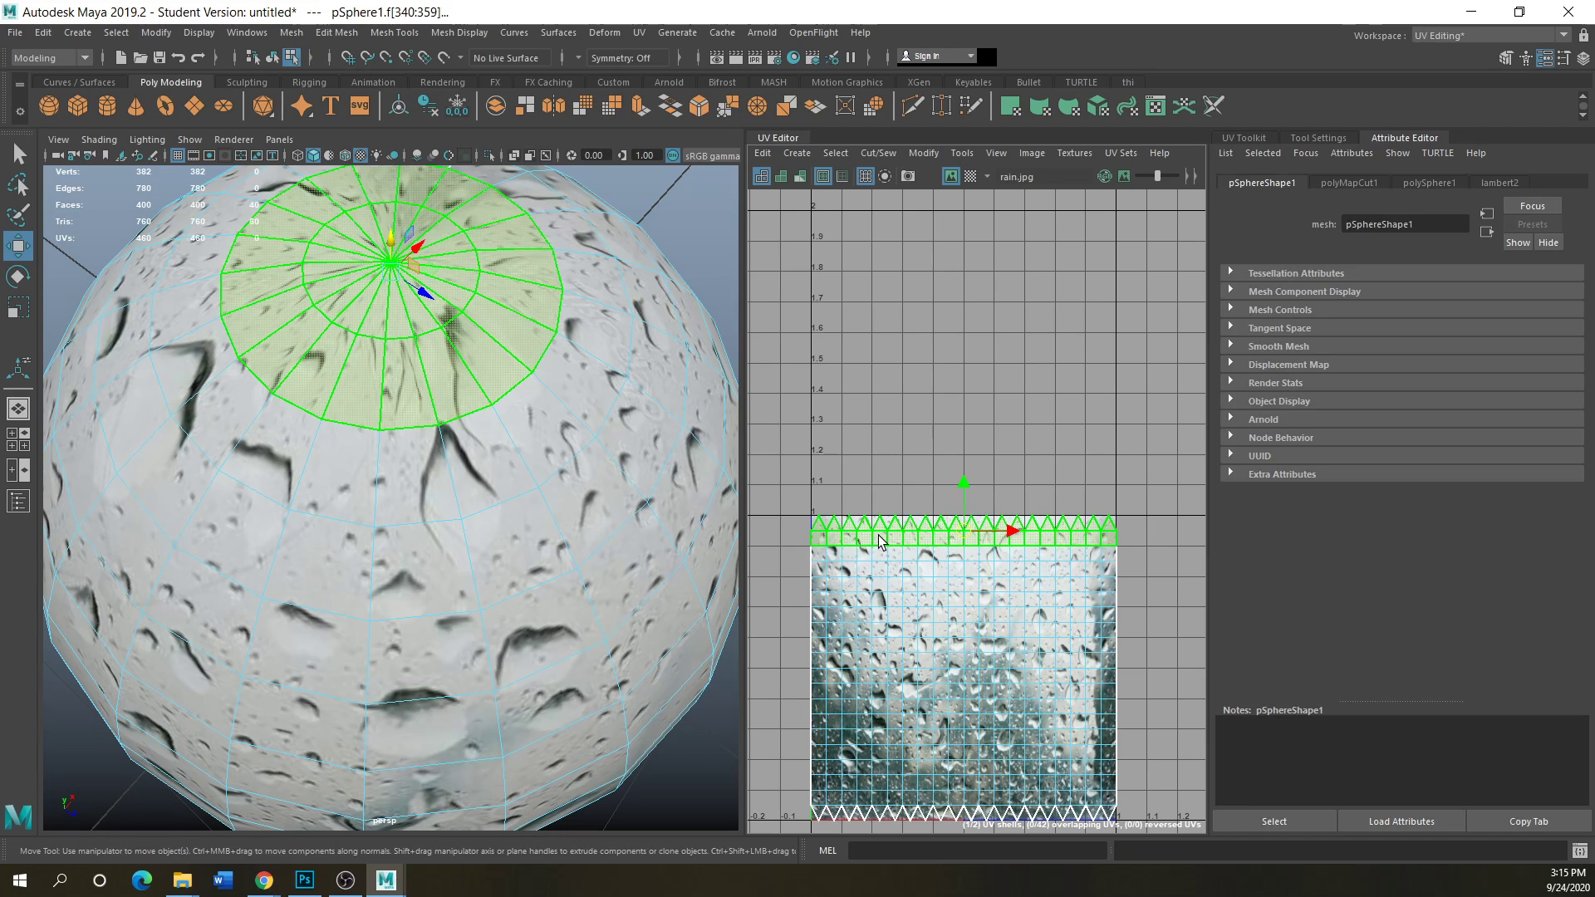
pyautogui.moveTo(962, 486); pyautogui.dragTo(962, 606)
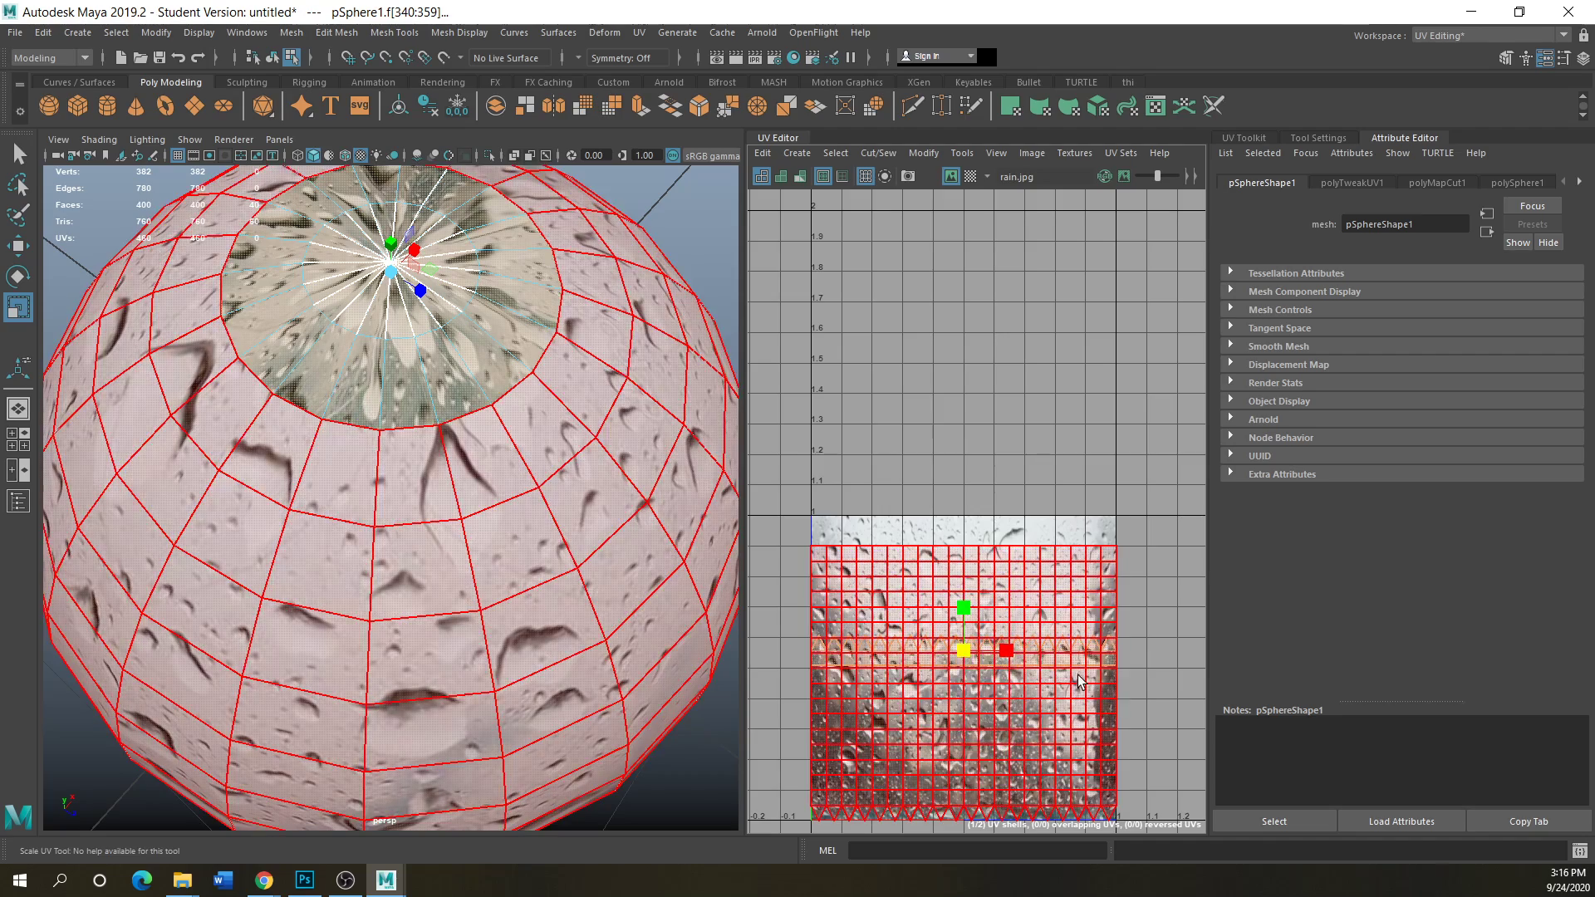
pyautogui.moveTo(1006, 650); pyautogui.dragTo(963, 508)
pyautogui.click(18, 252)
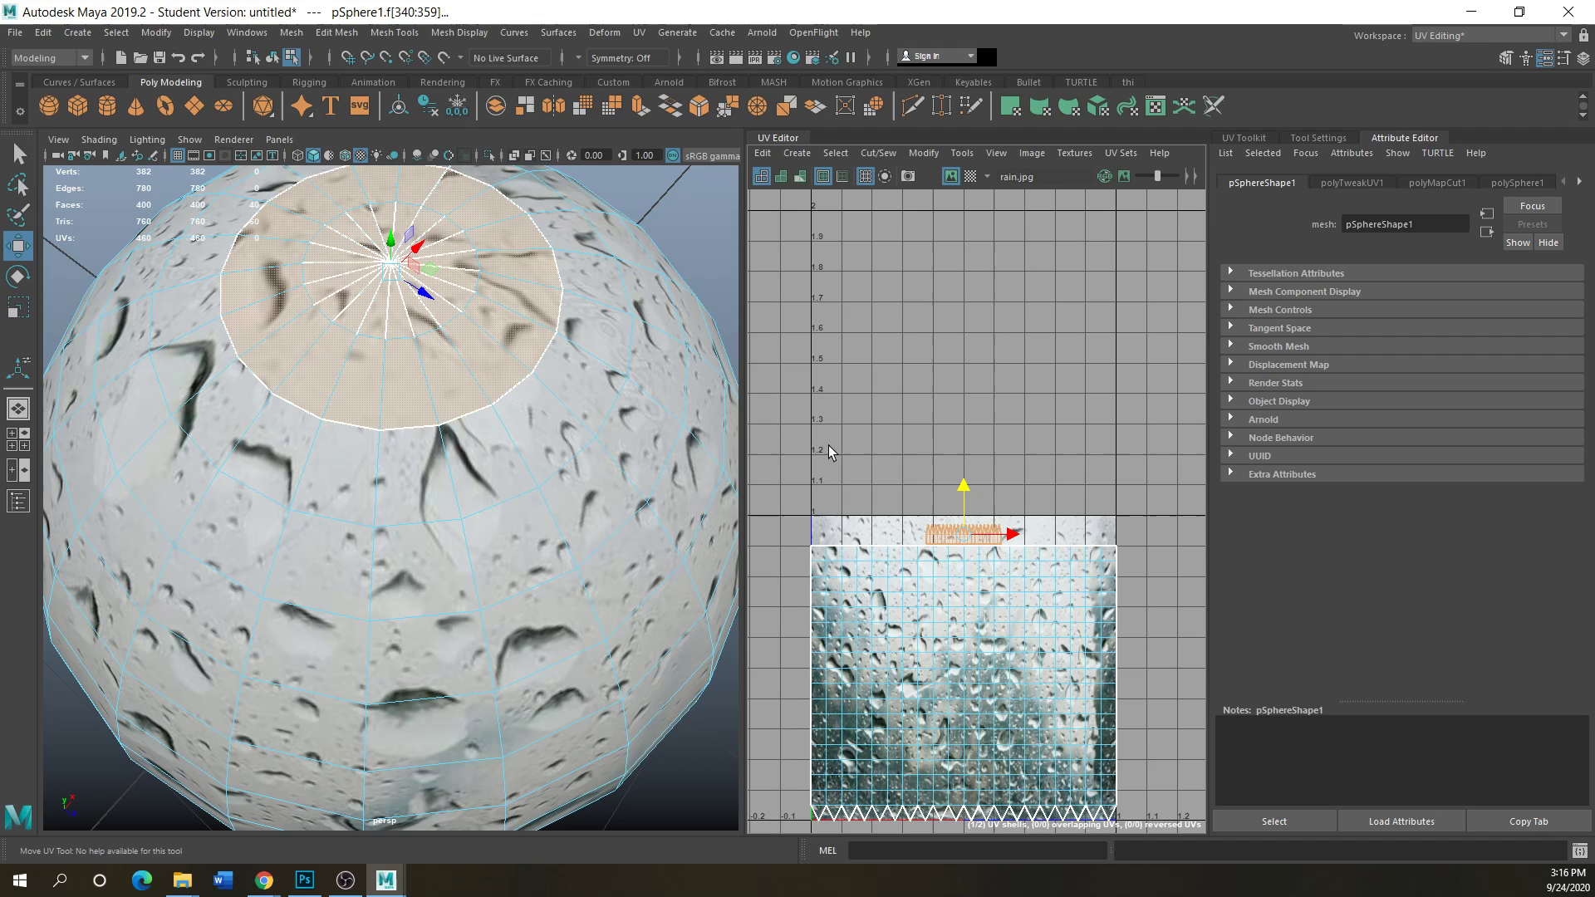
# - Return to object selection on the sphere and compare the rain texture on its top cap with the scaled-down UV shell
pyautogui.hotkey('ctrl', 'shift', 'i')
pyautogui.rightClick(499, 423)
pyautogui.click(548, 399)
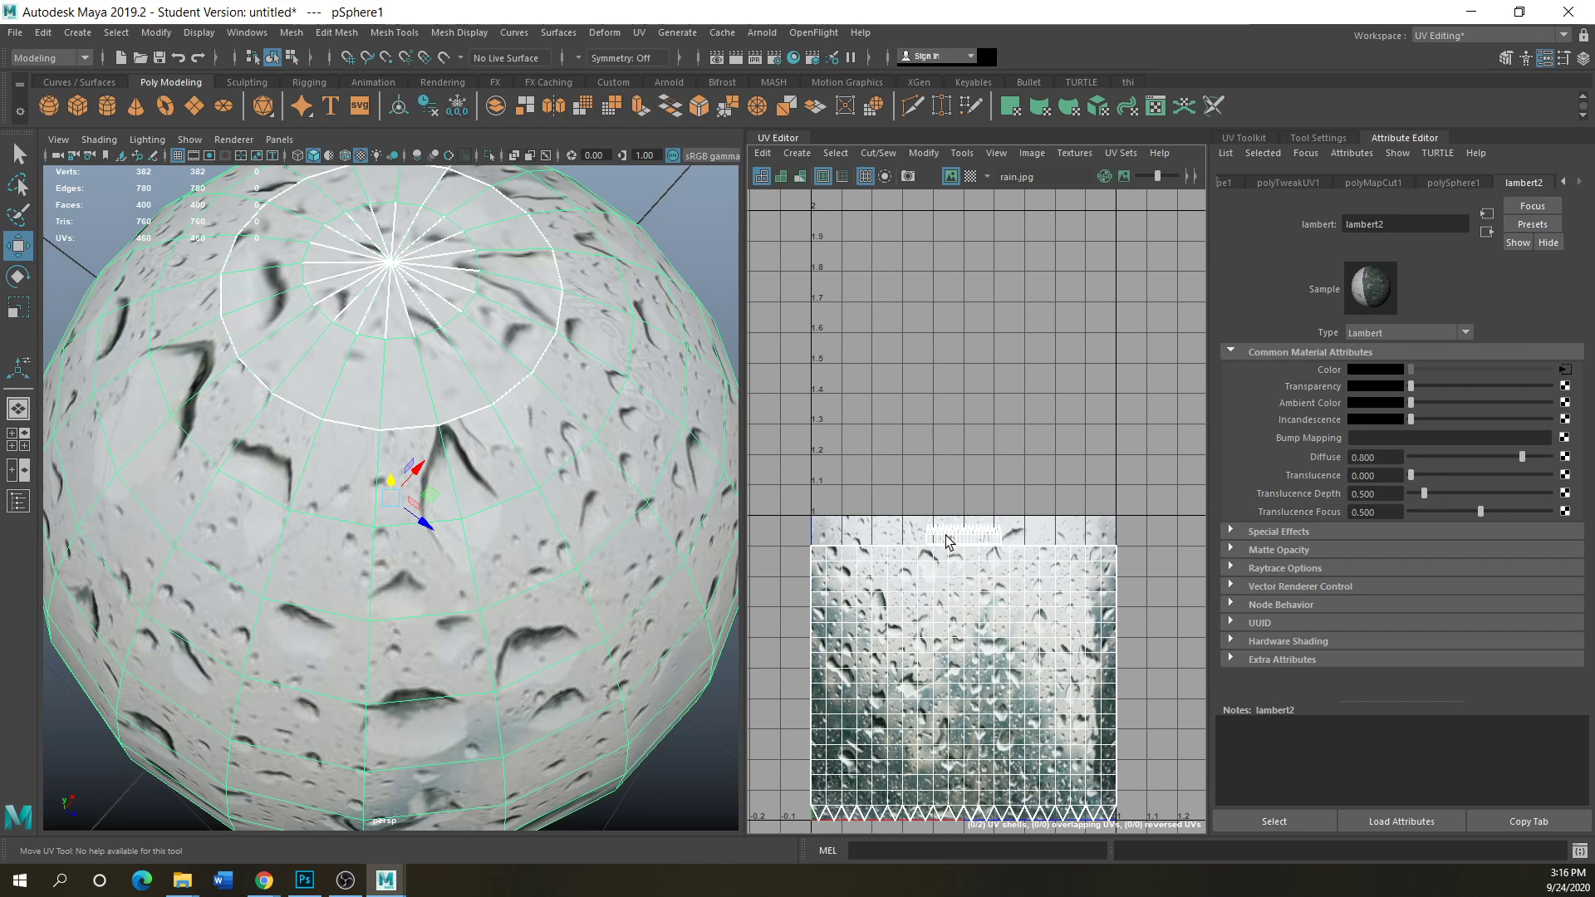
pyautogui.scroll(-3, 467, 532)
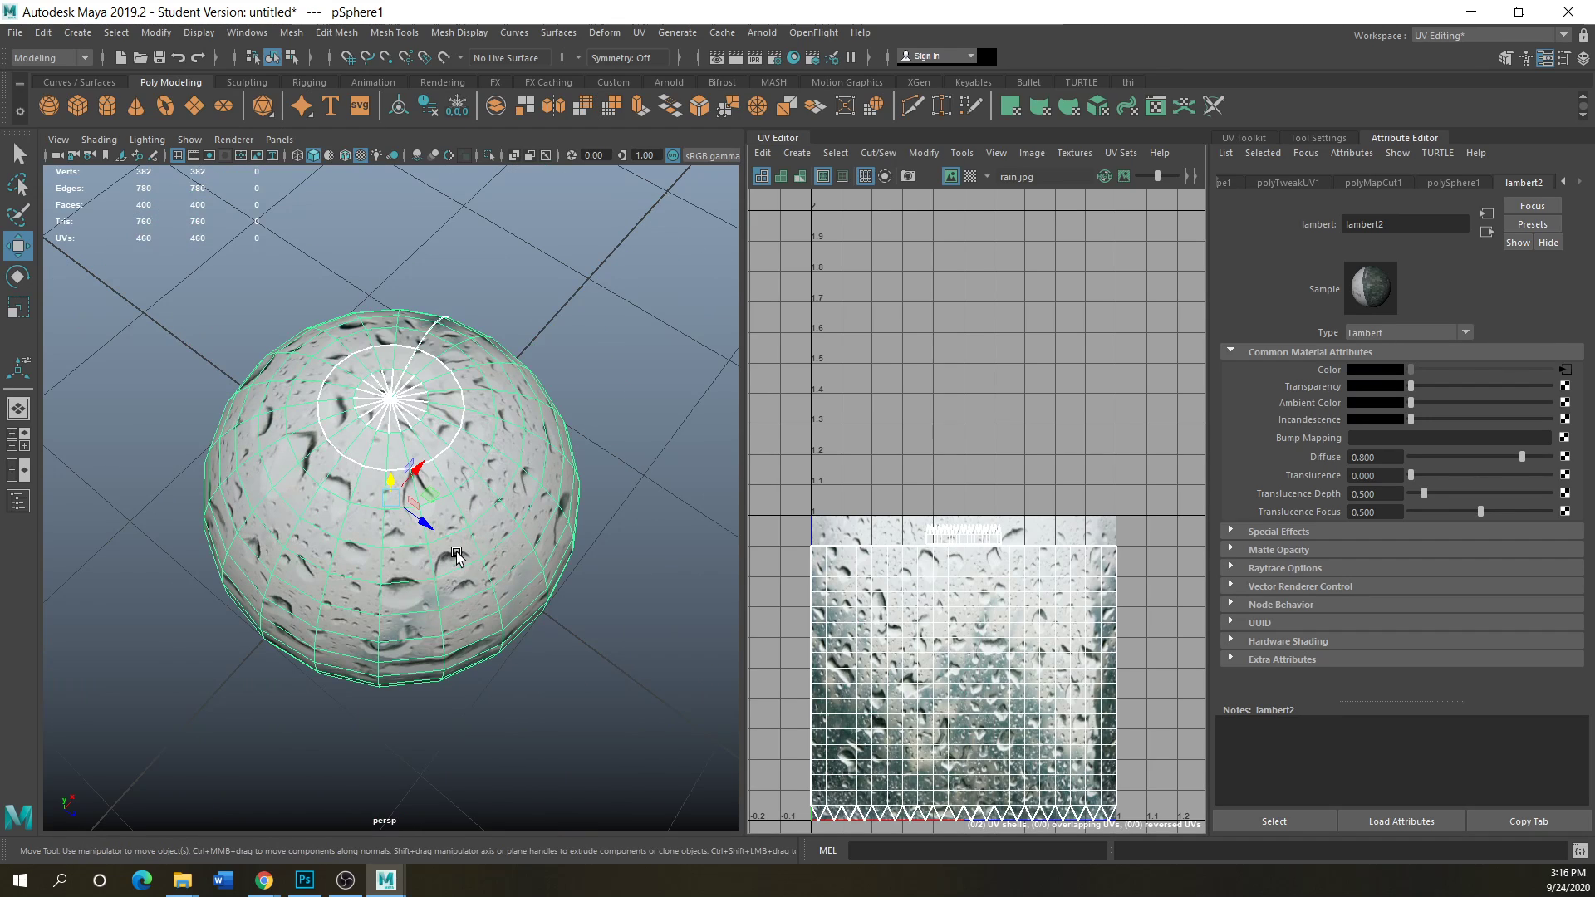
pyautogui.keyDown('alt'); pyautogui.moveTo(456, 555); pyautogui.dragTo(361, 535); pyautogui.keyUp('alt')
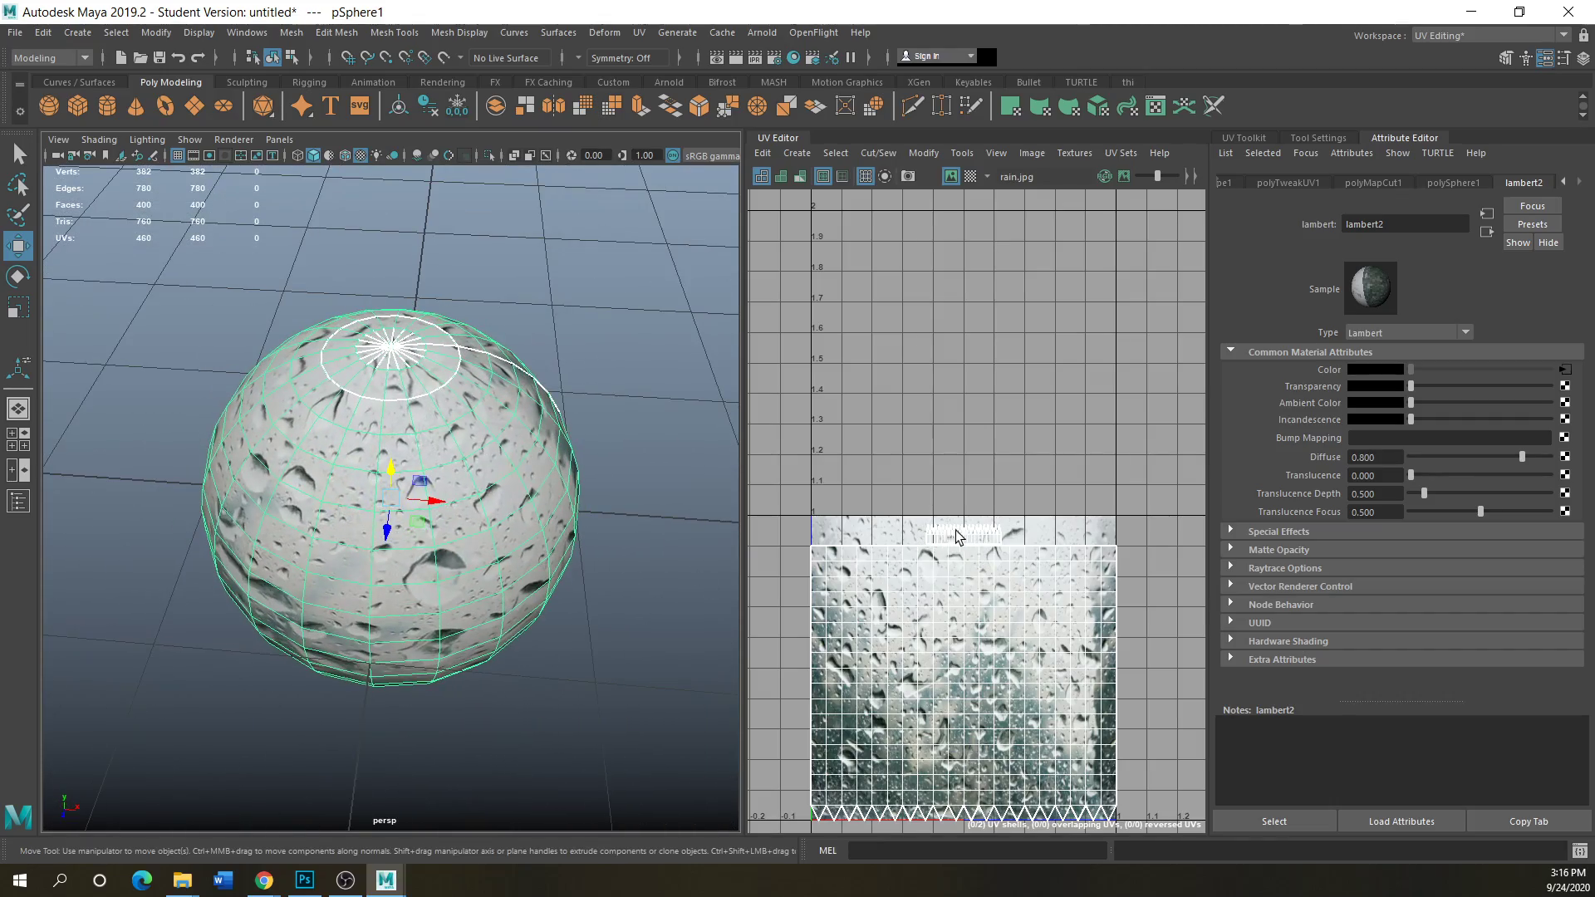
pyautogui.scroll(3, 876, 540)
pyautogui.scroll(-3, 882, 565)
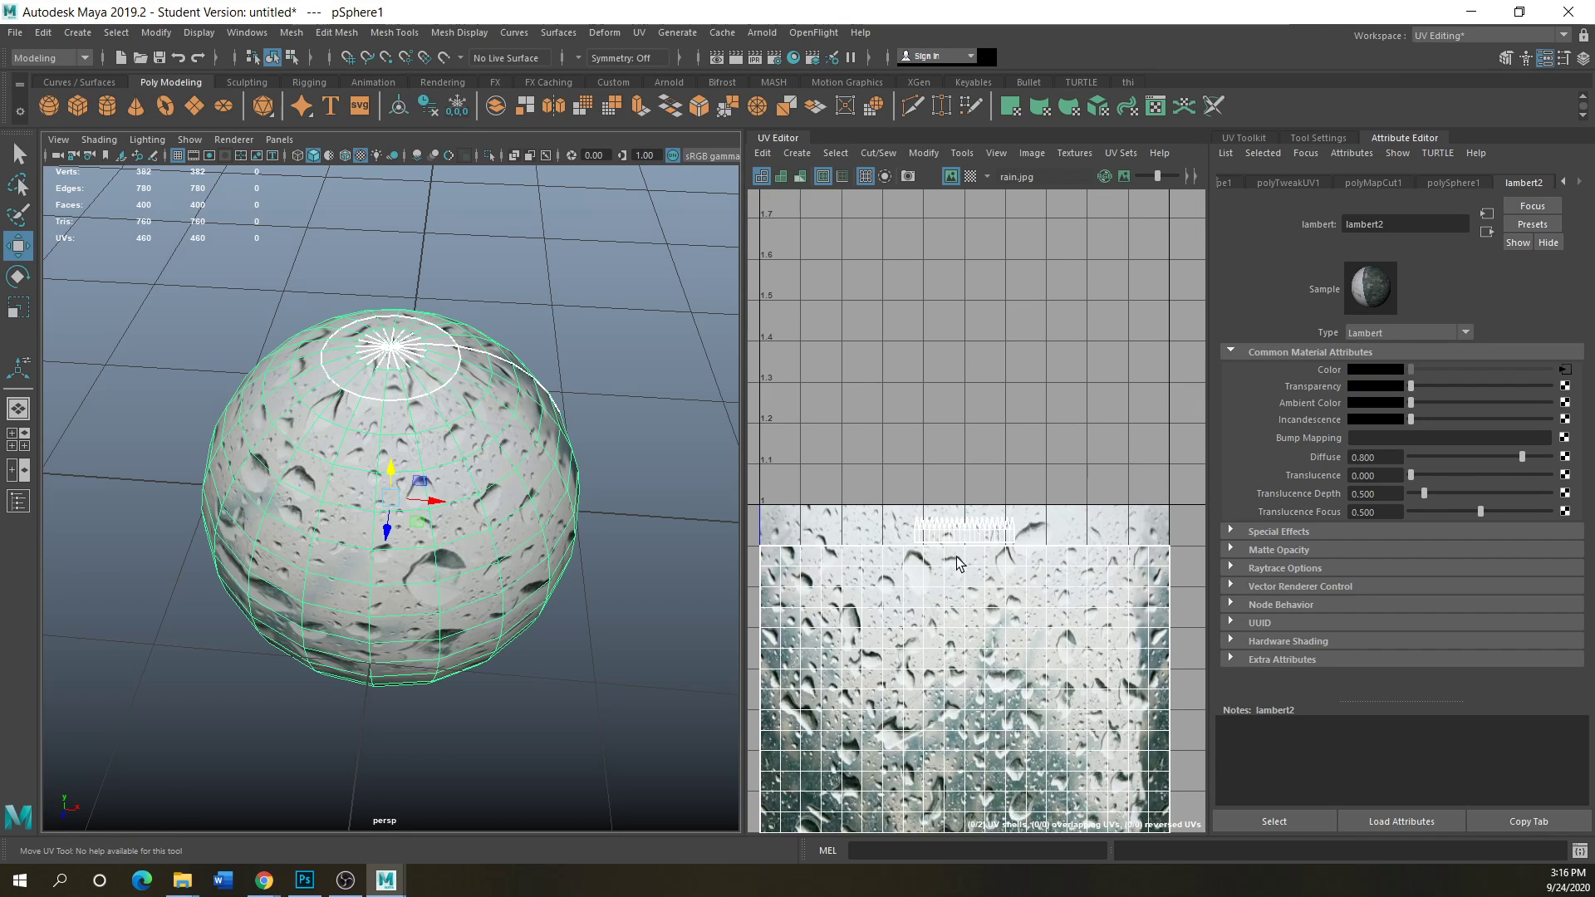
pyautogui.scroll(-1, 886, 573)
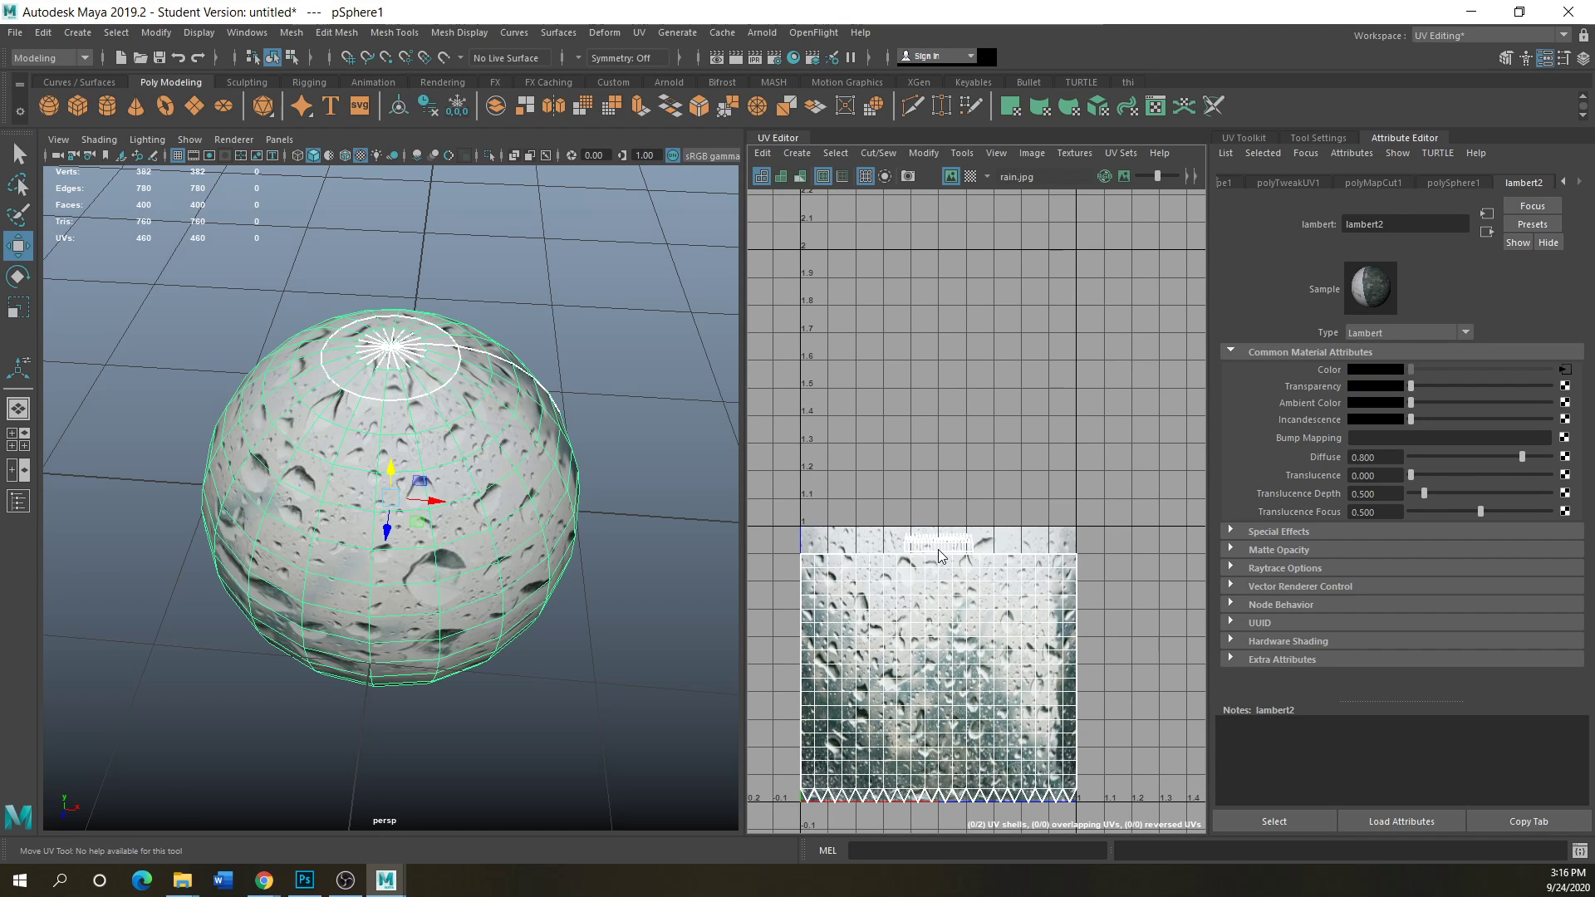
pyautogui.moveTo(939, 550); pyautogui.dragTo(866, 526, button='right')
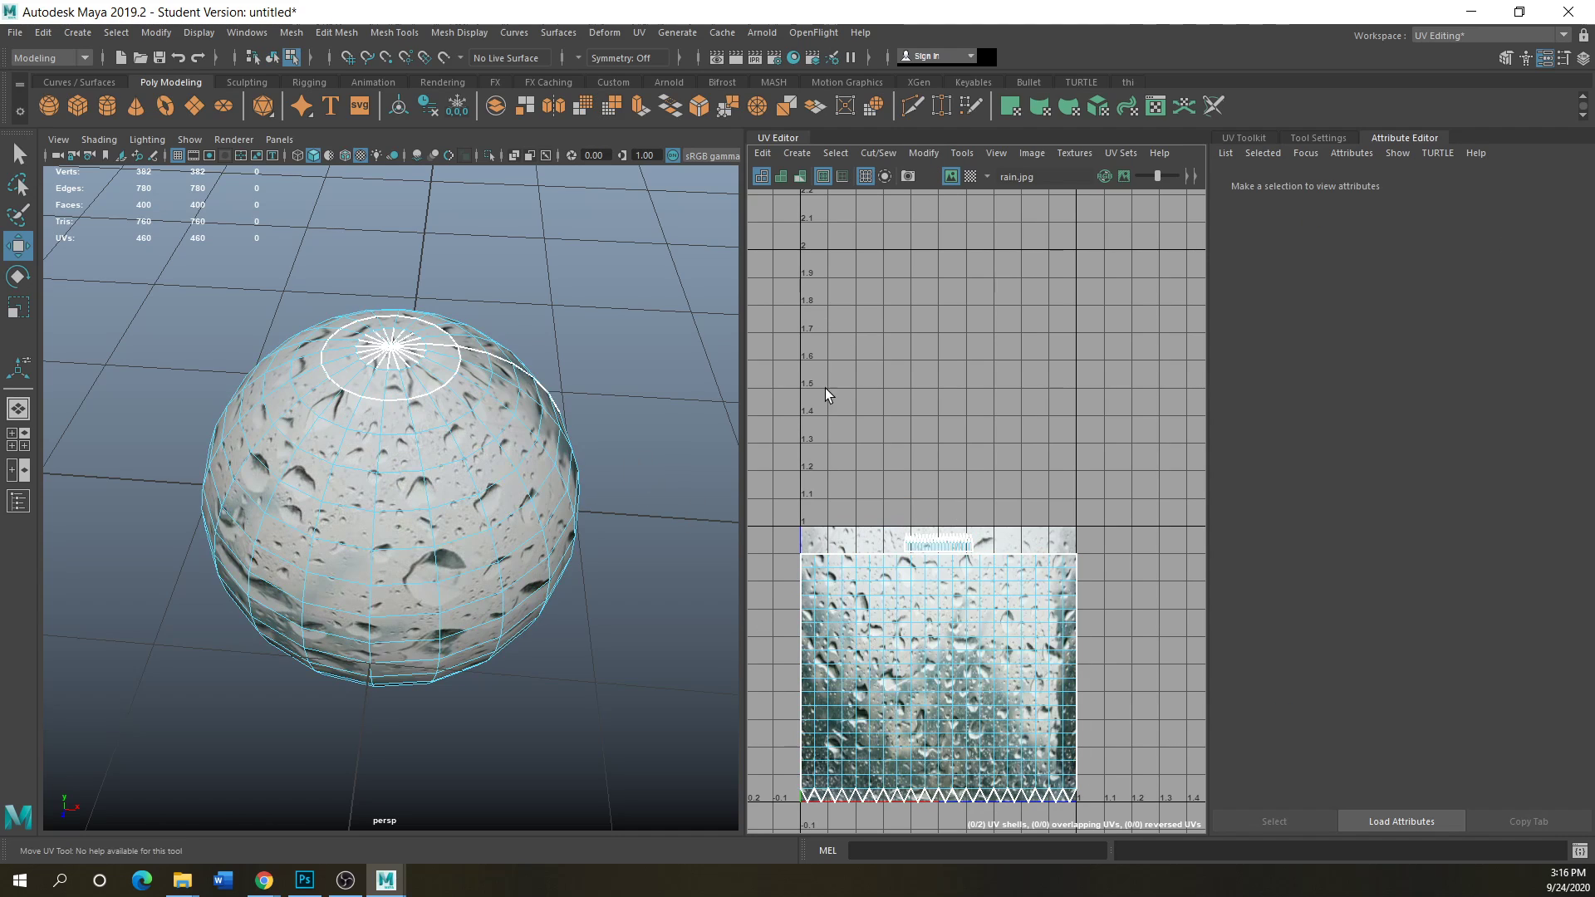
pyautogui.click(883, 556)
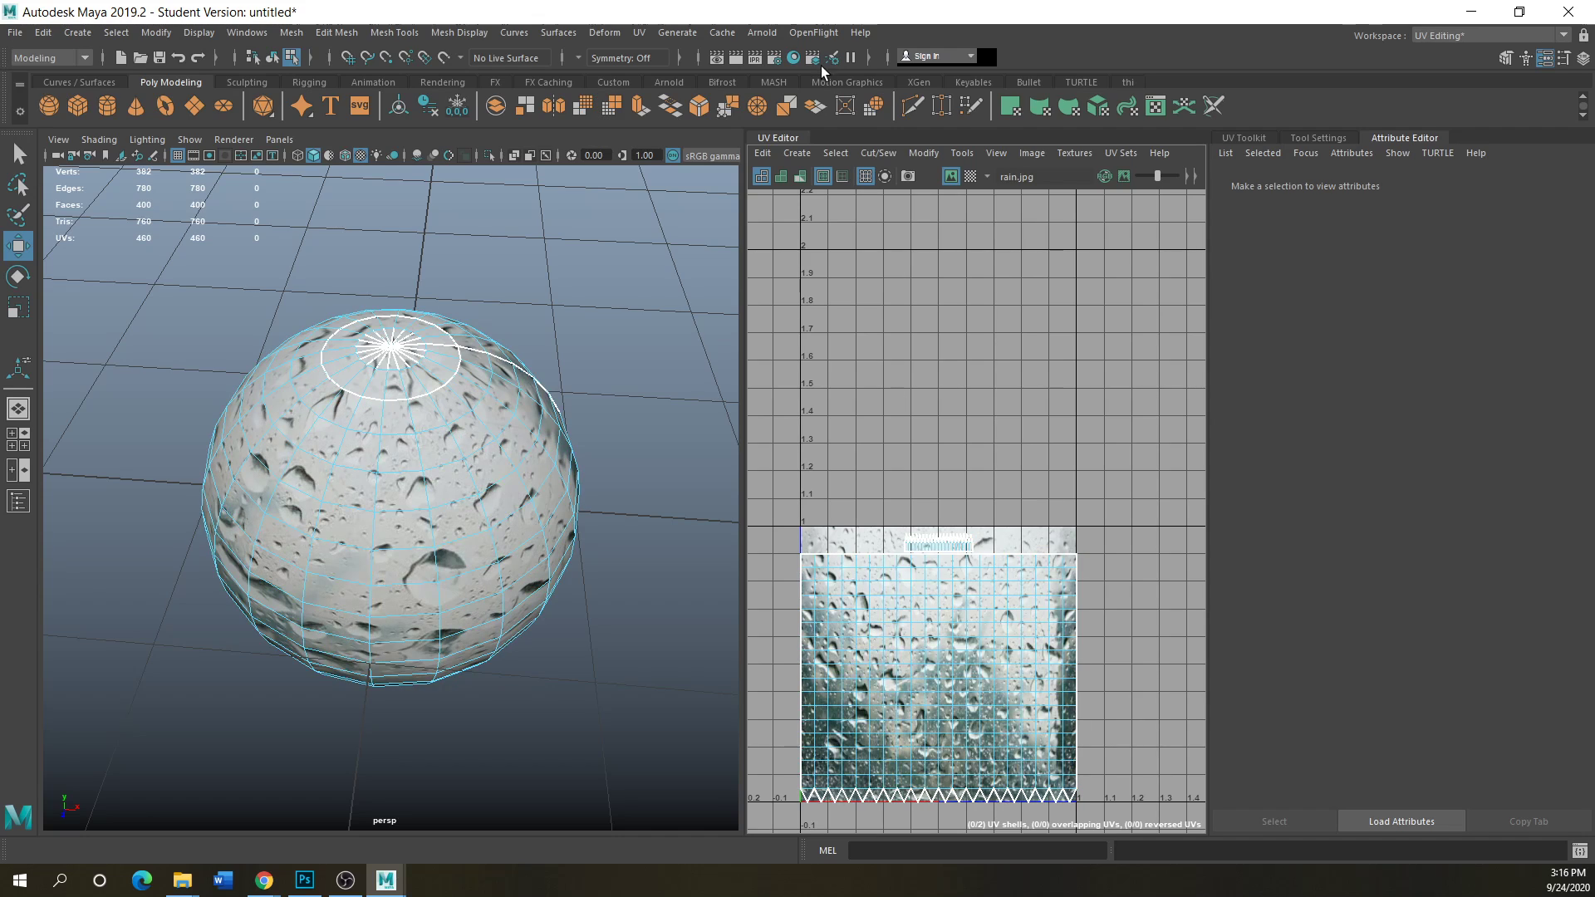
# - Minimize the sphere scene's window and switch to the other Maya window with the TableRound scene
pyautogui.moveTo(825, 19); pyautogui.dragTo(736, 88)
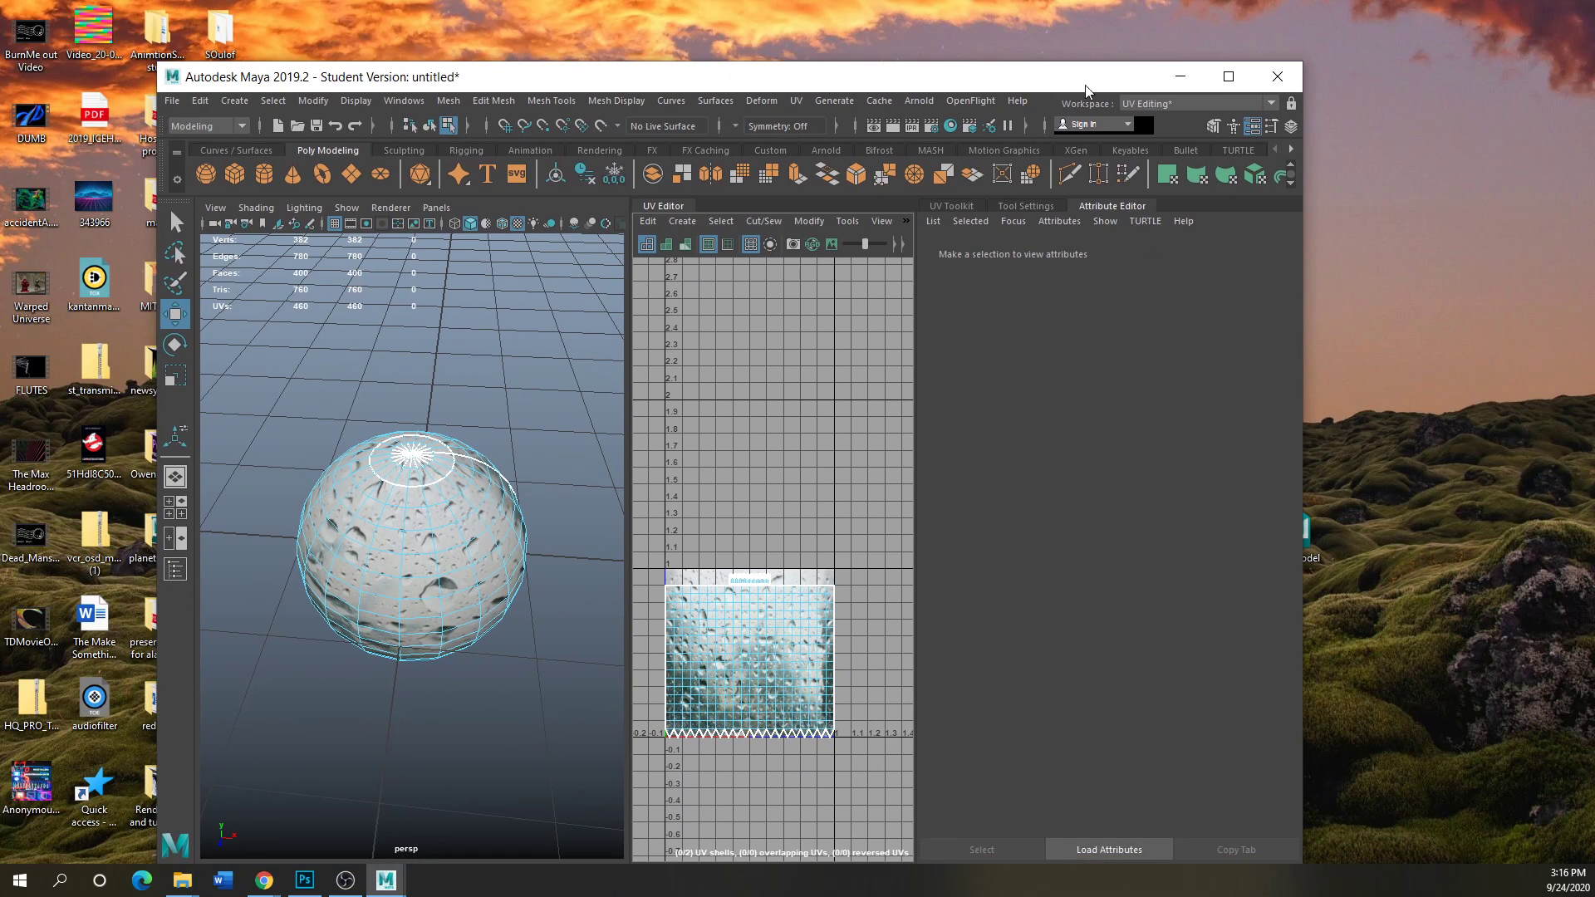
pyautogui.click(1191, 78)
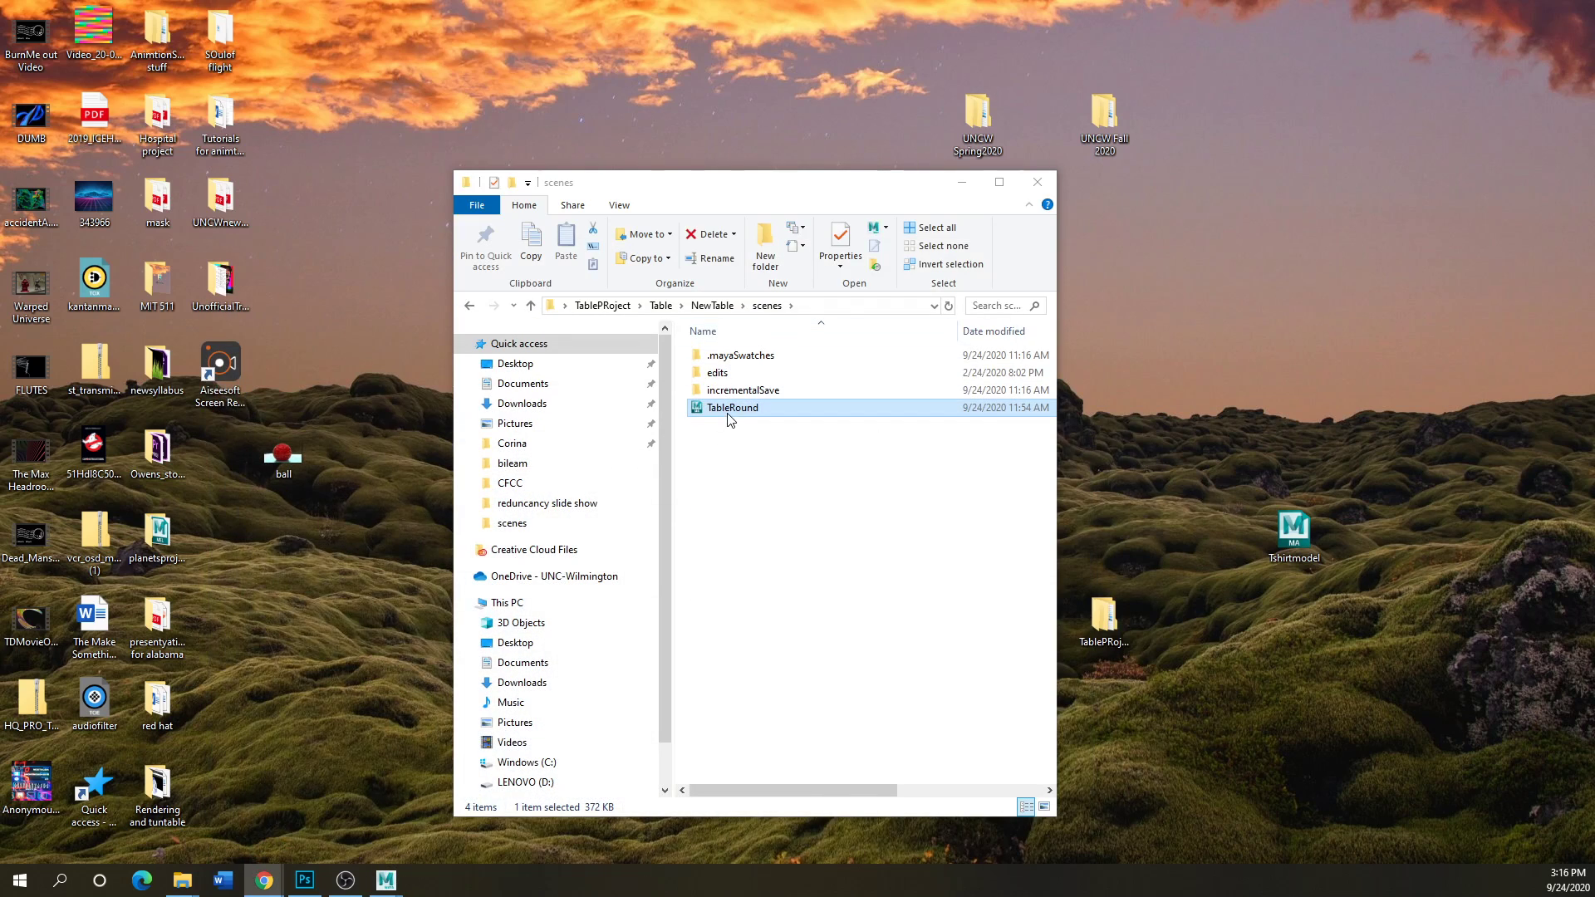
pyautogui.moveTo(389, 872)
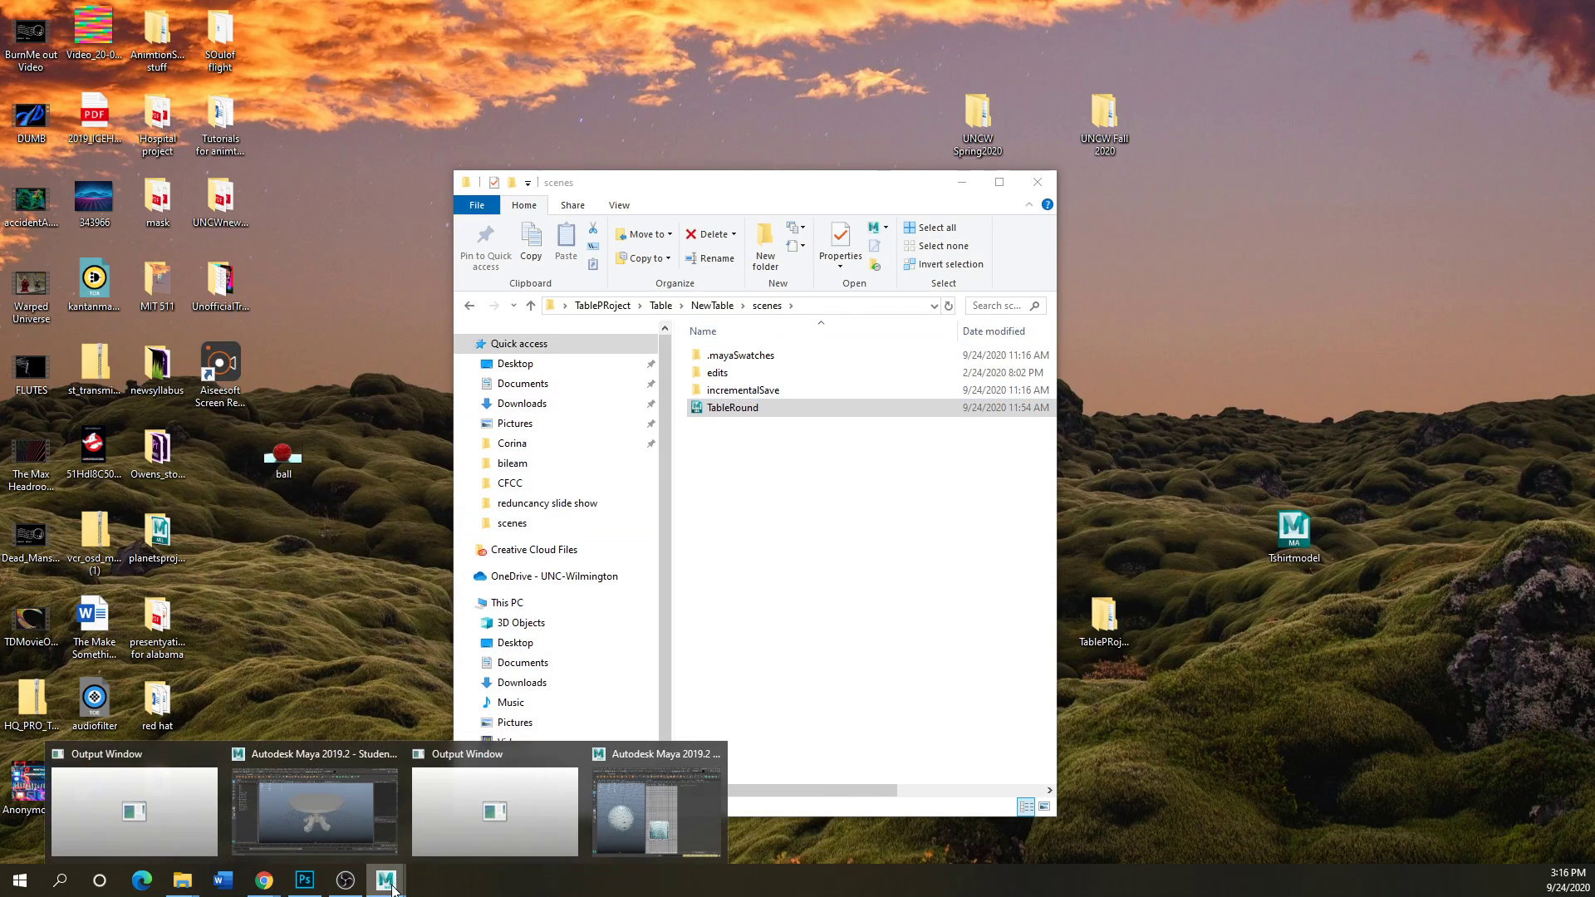
pyautogui.click(357, 827)
# - Inspect the round table from below, selecting its tabletop, support disc, pedestal sections and legs one after another
pyautogui.click(744, 456)
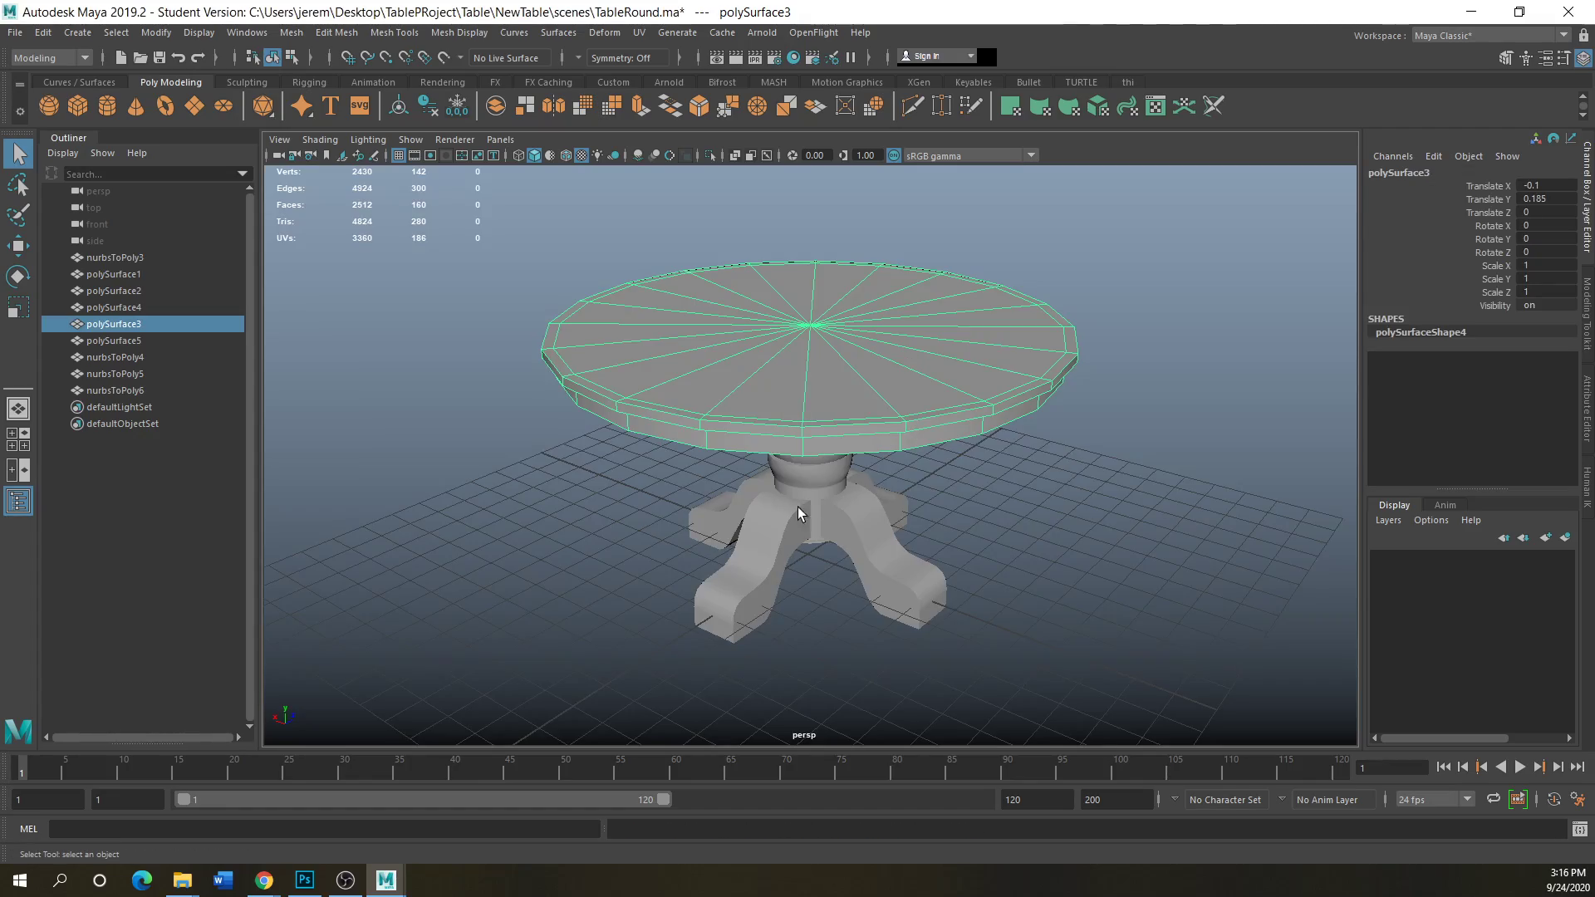
pyautogui.keyDown('alt'); pyautogui.moveTo(797, 506); pyautogui.dragTo(744, 524); pyautogui.keyUp('alt')
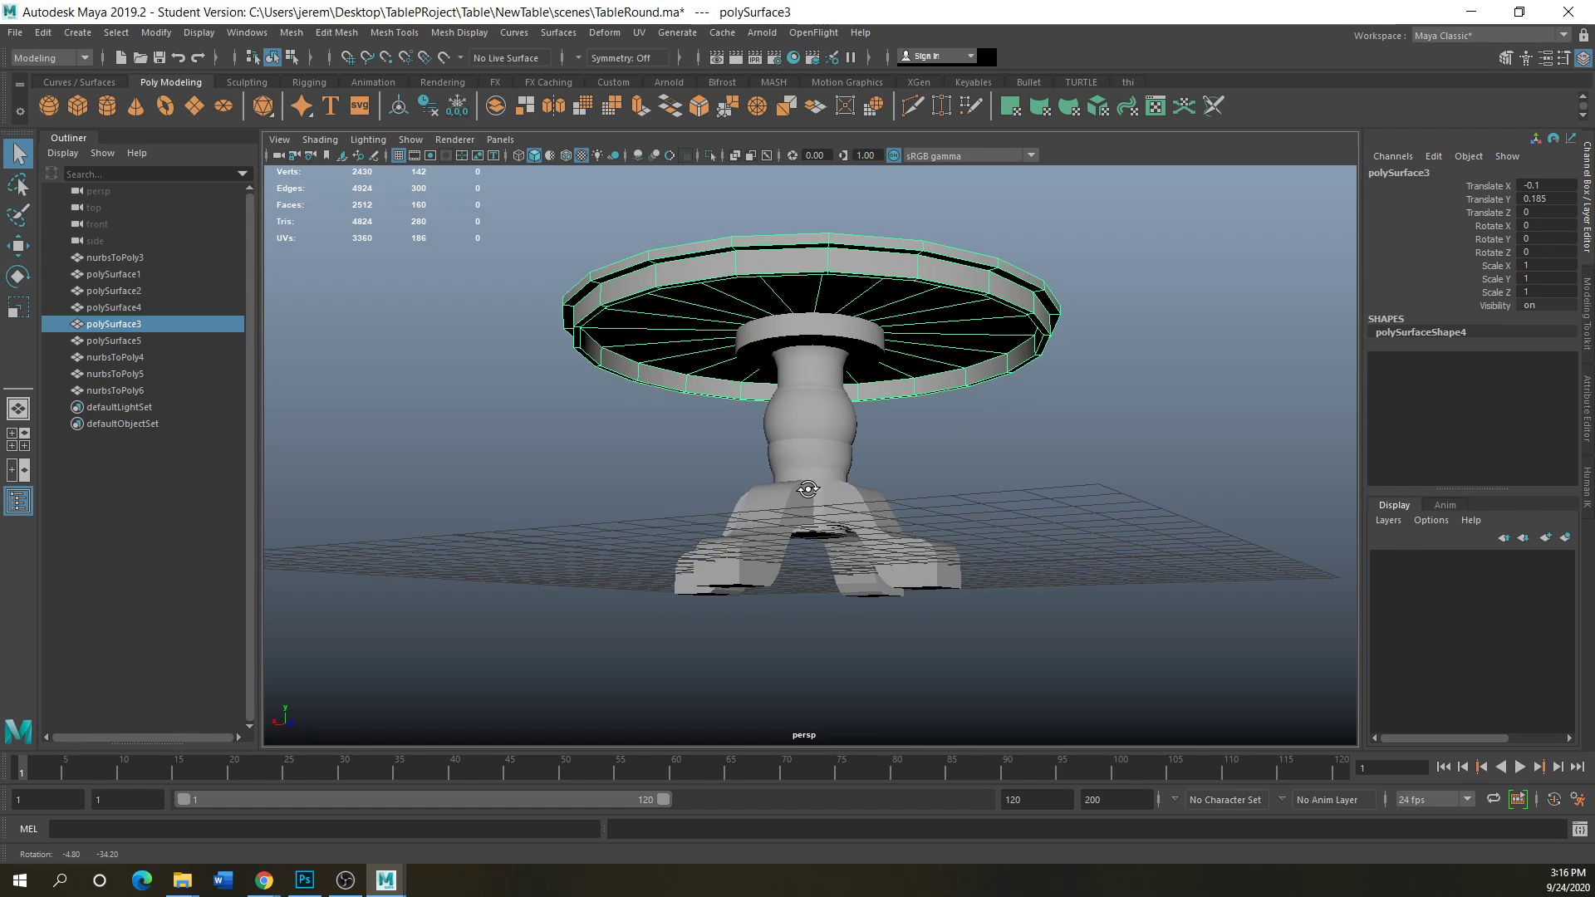
pyautogui.click(809, 333)
pyautogui.click(816, 416)
pyautogui.click(819, 480)
pyautogui.click(781, 498)
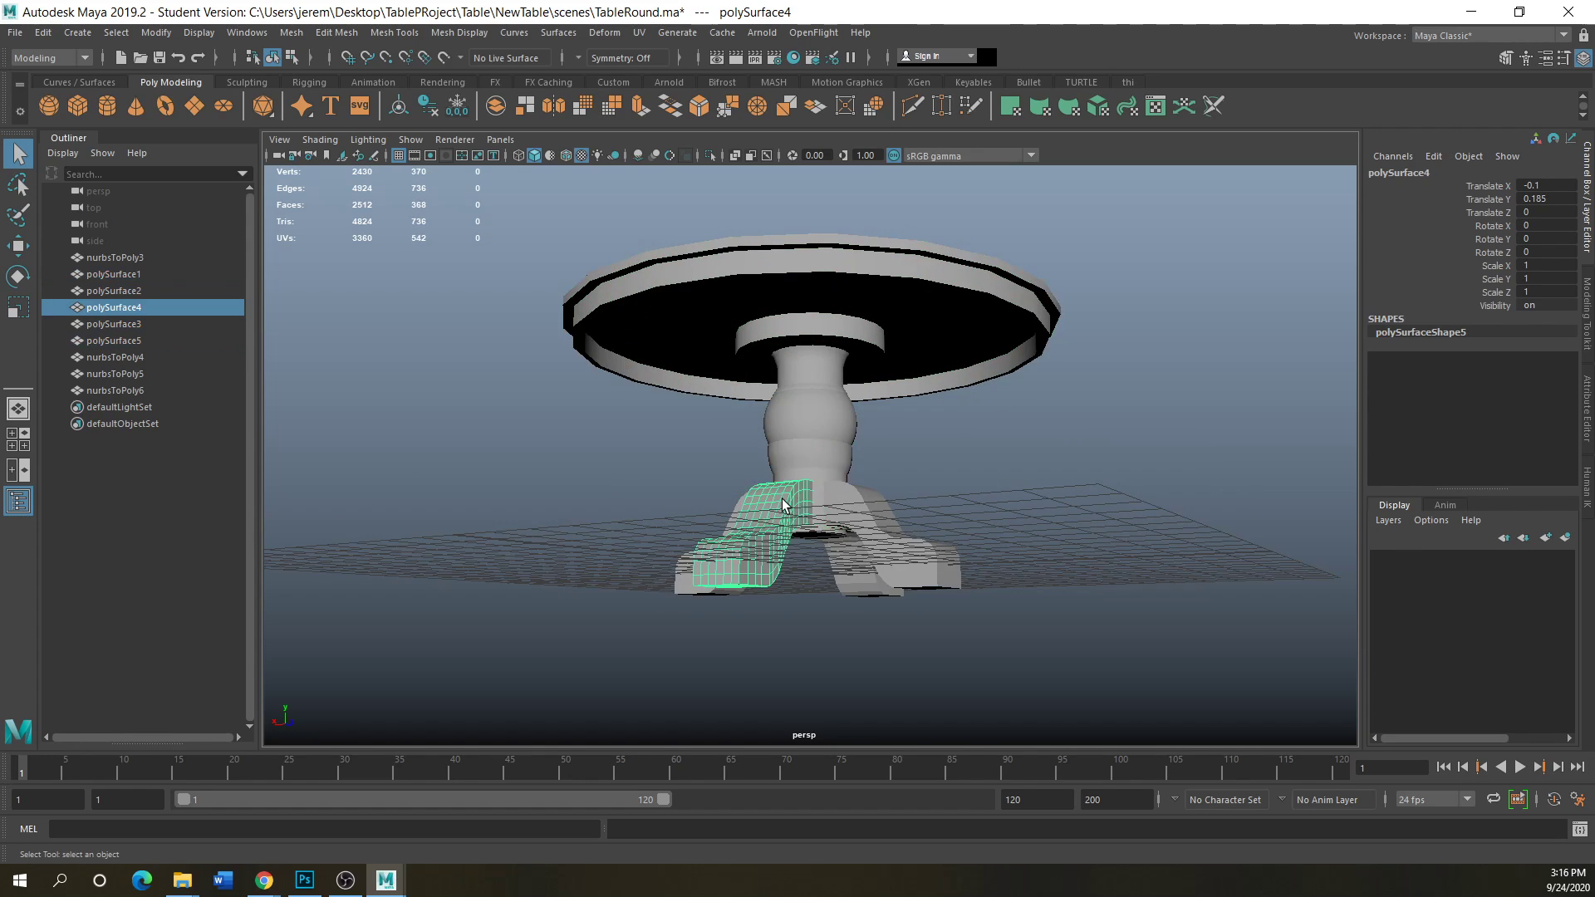
pyautogui.click(841, 503)
pyautogui.keyDown('alt'); pyautogui.moveTo(841, 504); pyautogui.dragTo(845, 421); pyautogui.keyUp('alt')
pyautogui.click(826, 403)
pyautogui.click(812, 367)
pyautogui.click(807, 333)
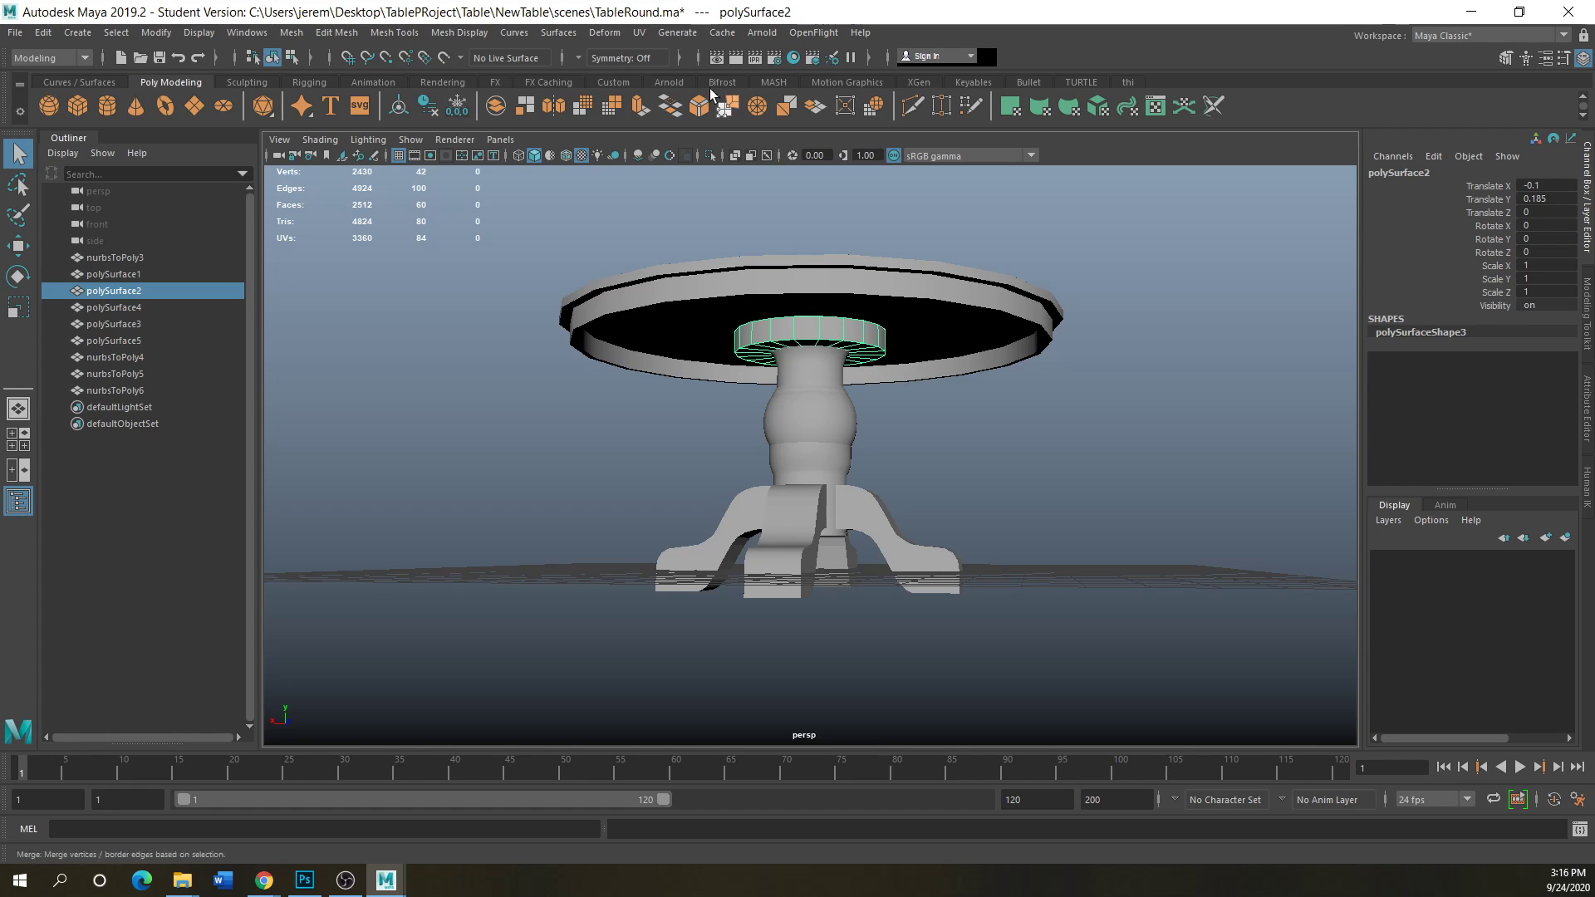
# - Clear the selection on the table and switch the workspace to UV Editing
pyautogui.click(639, 33)
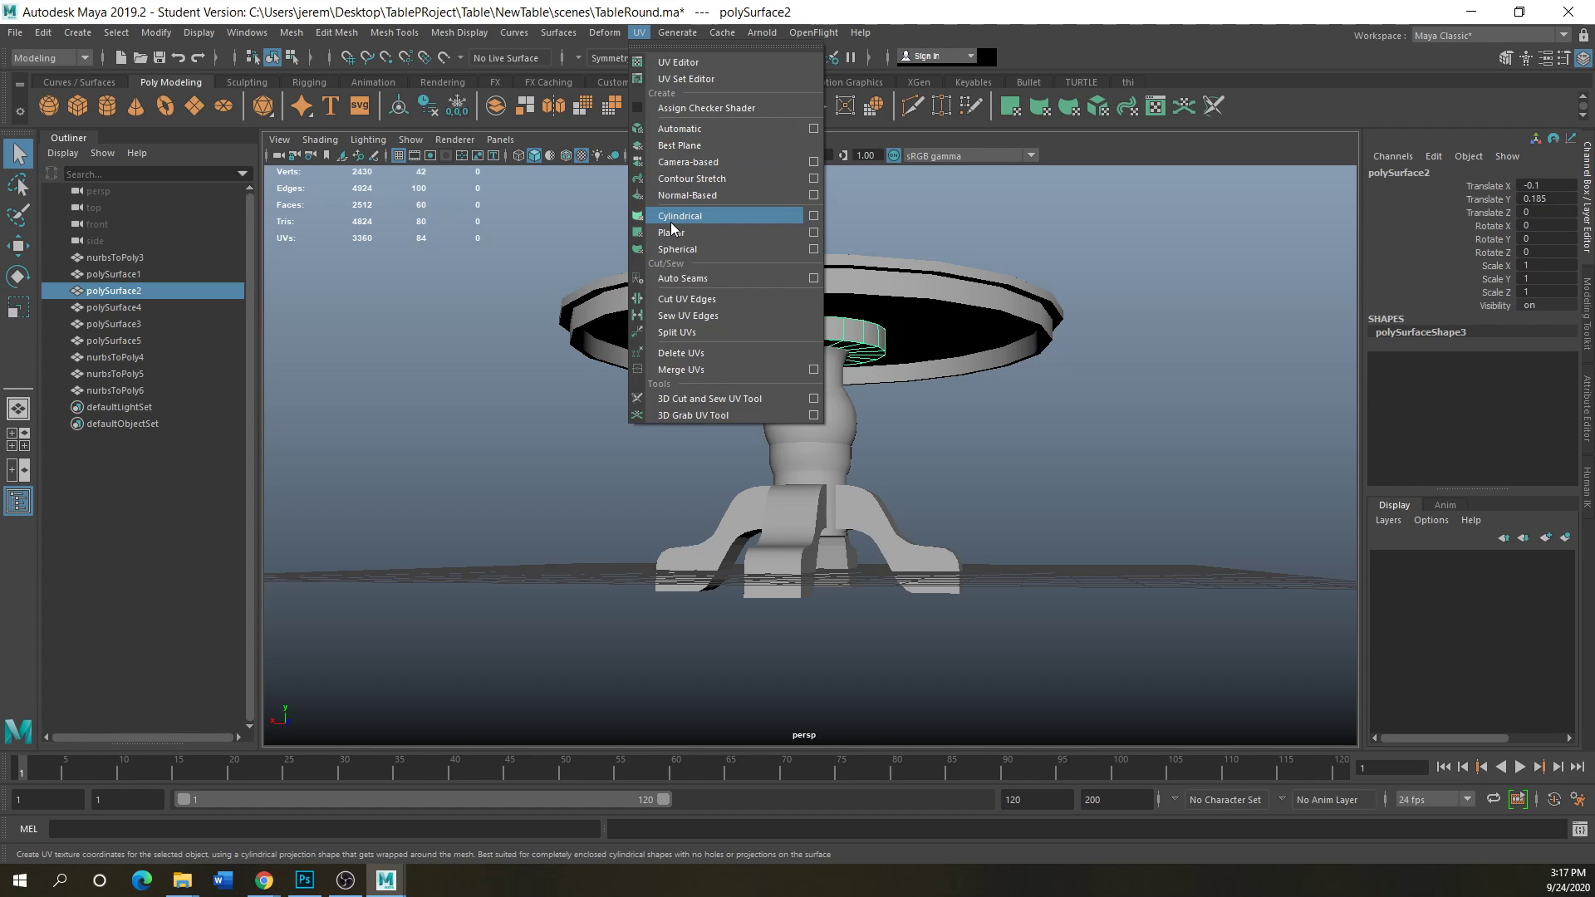
pyautogui.click(659, 466)
pyautogui.keyDown('alt'); pyautogui.moveTo(663, 356); pyautogui.dragTo(669, 433); pyautogui.keyUp('alt')
pyautogui.keyDown('alt'); pyautogui.moveTo(878, 490); pyautogui.dragTo(1133, 214); pyautogui.keyUp('alt')
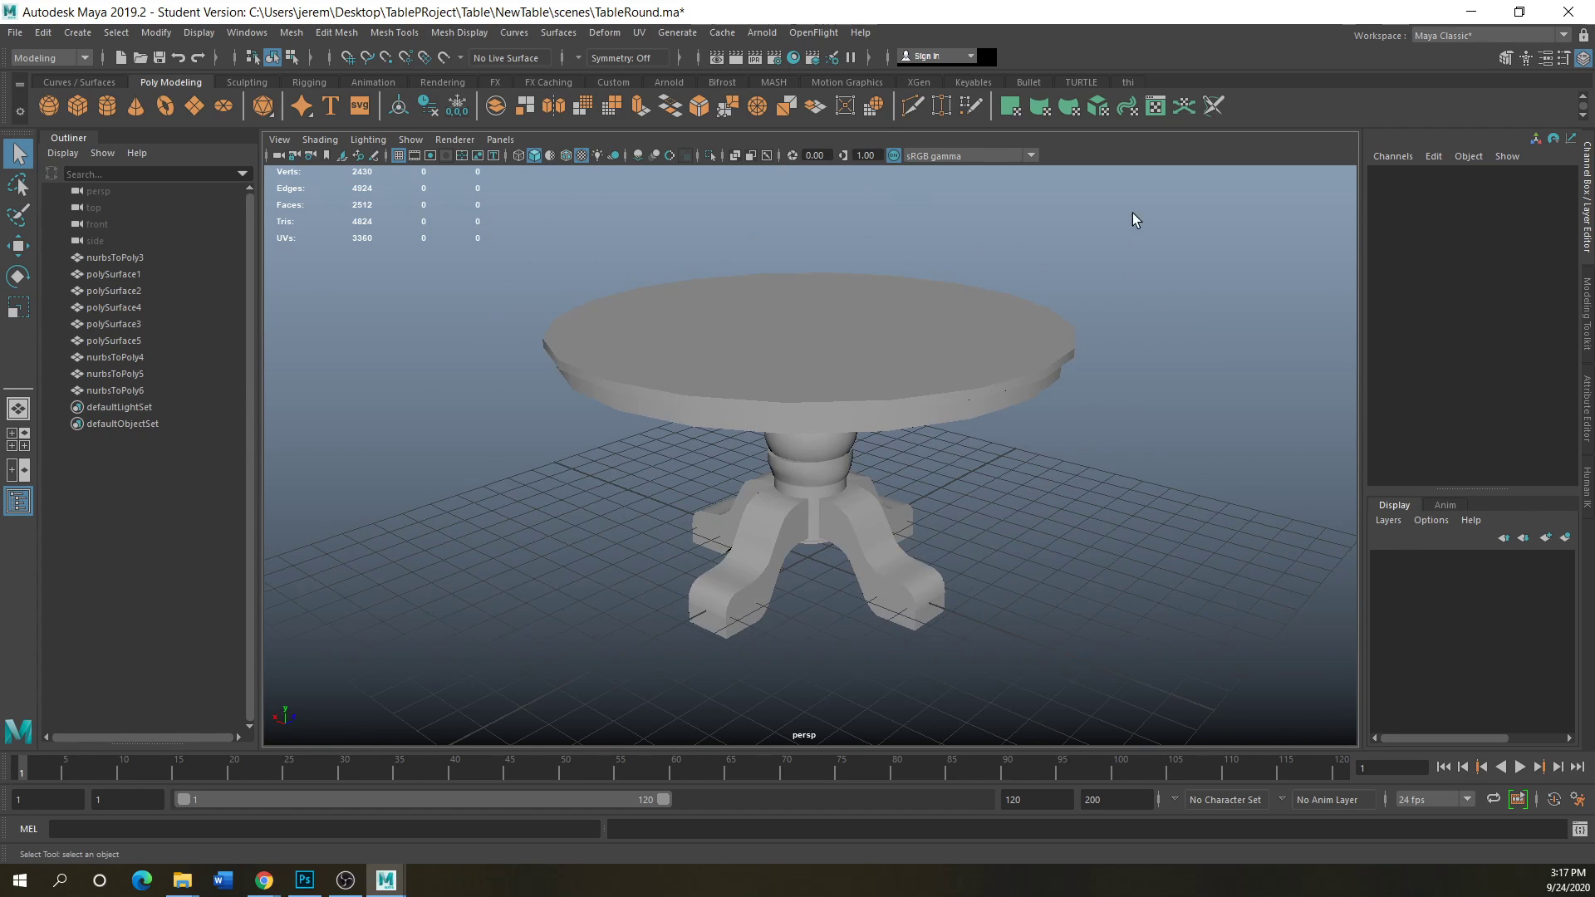
pyautogui.click(1562, 35)
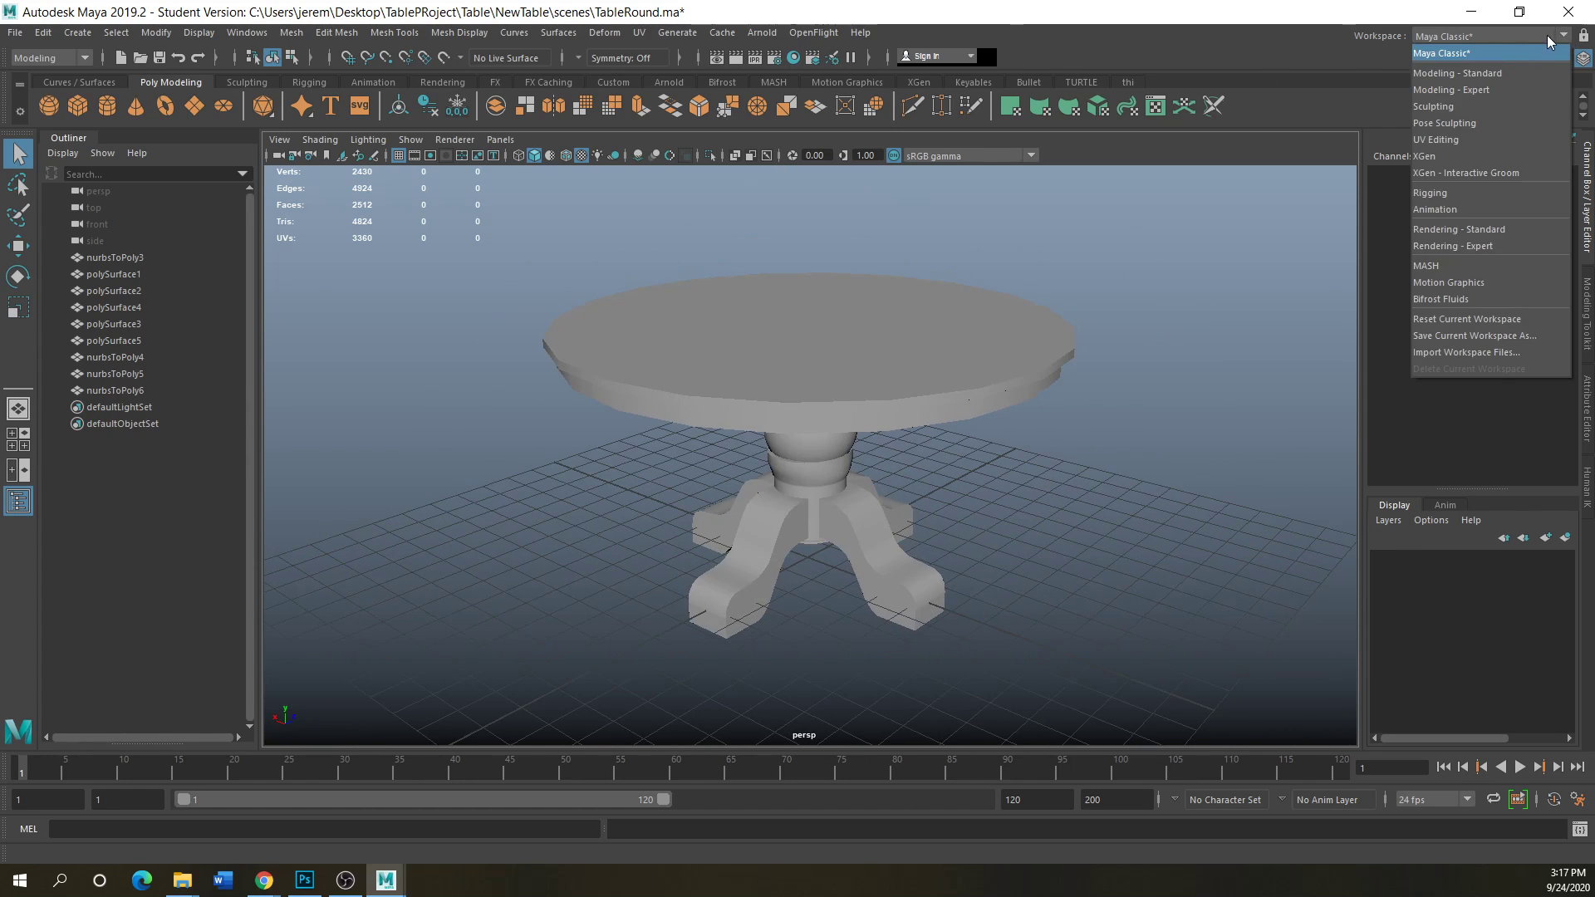
pyautogui.click(1469, 142)
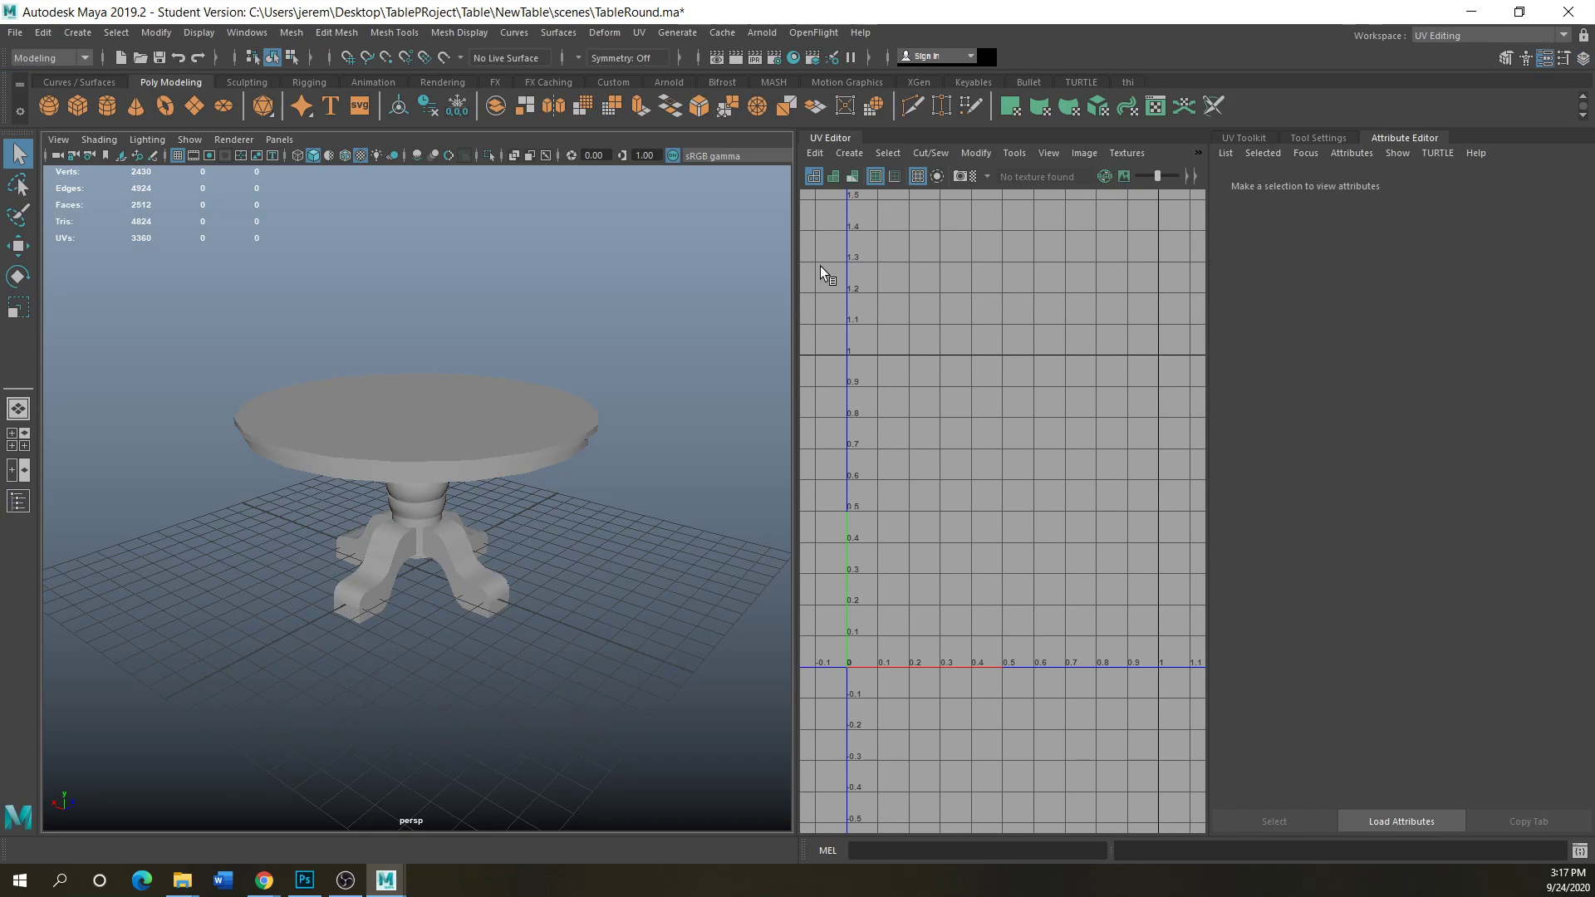
# - Select all parts of the table and display the checker map on their UVs
pyautogui.click(517, 455)
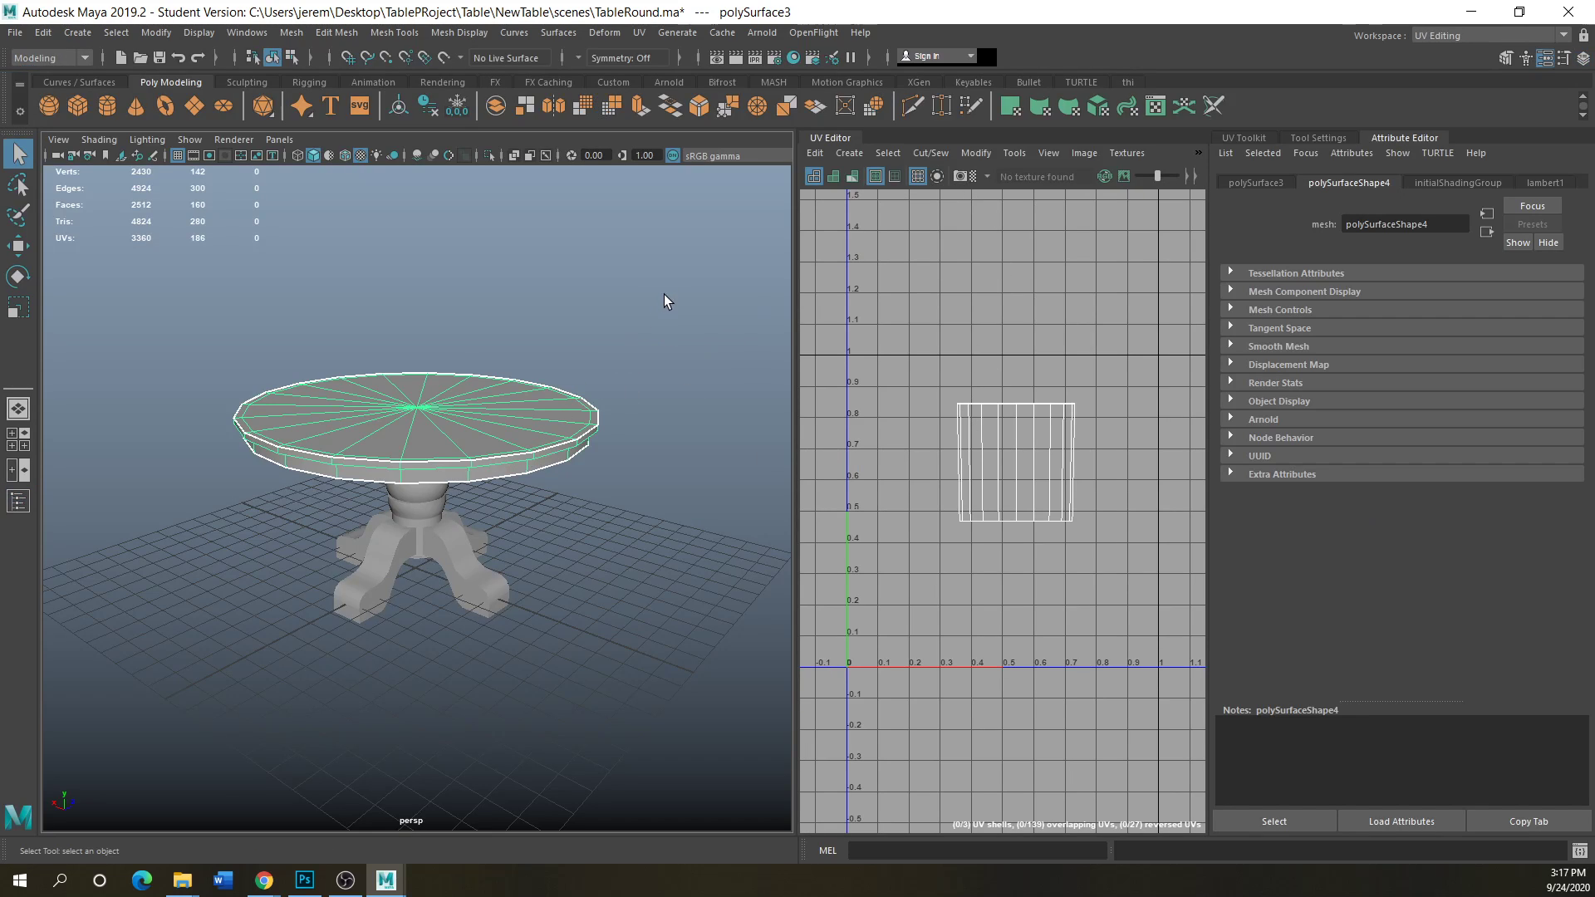
pyautogui.moveTo(663, 295); pyautogui.dragTo(225, 731)
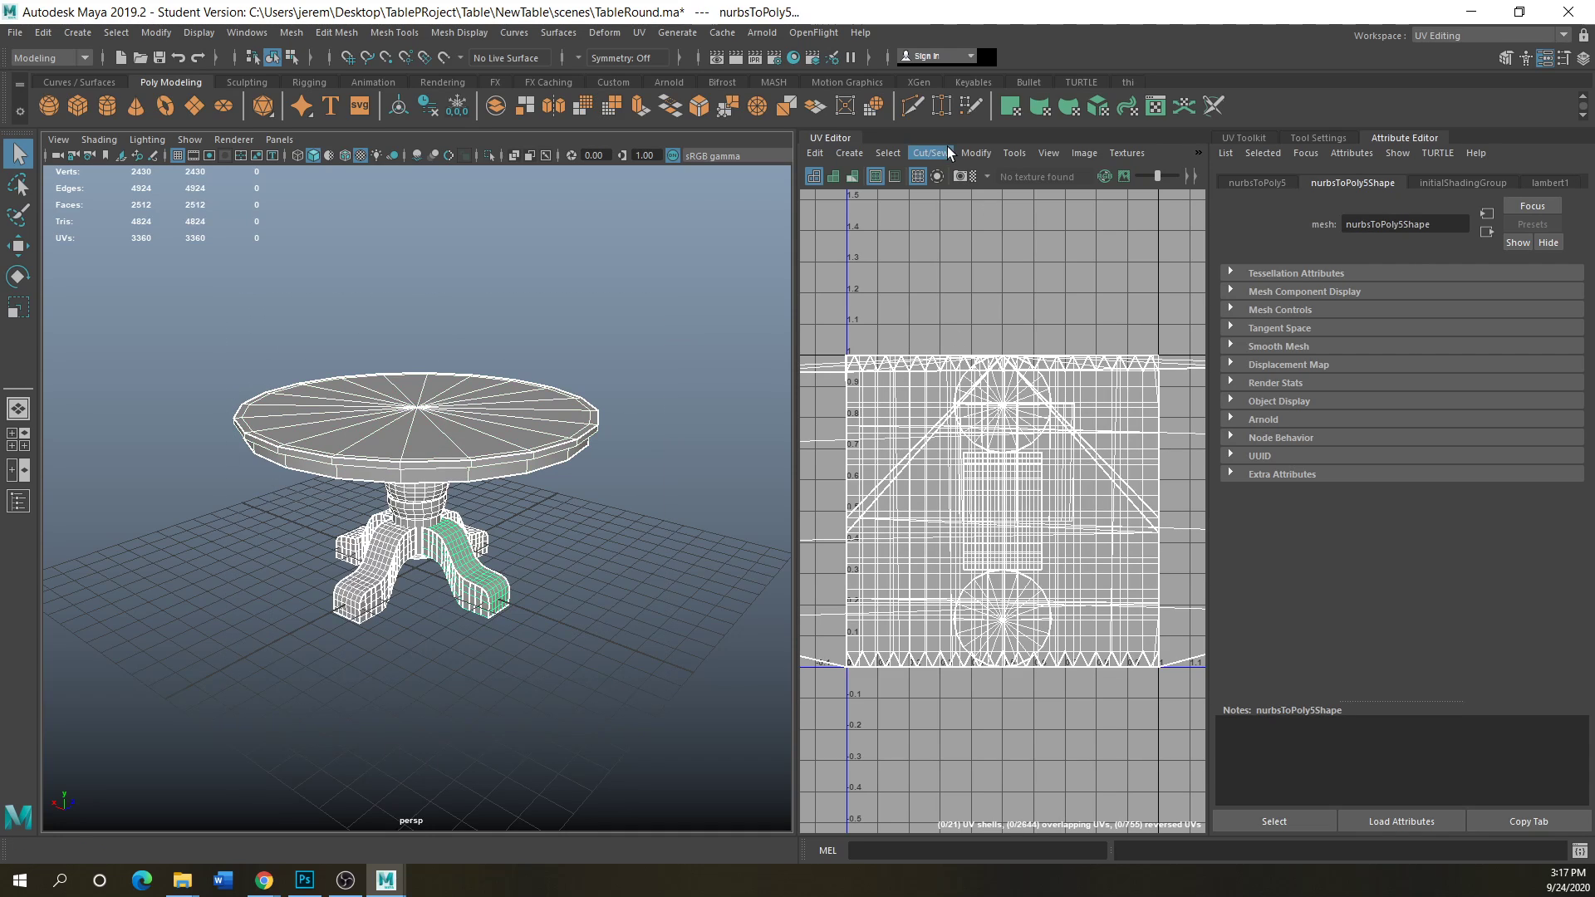
pyautogui.click(974, 177)
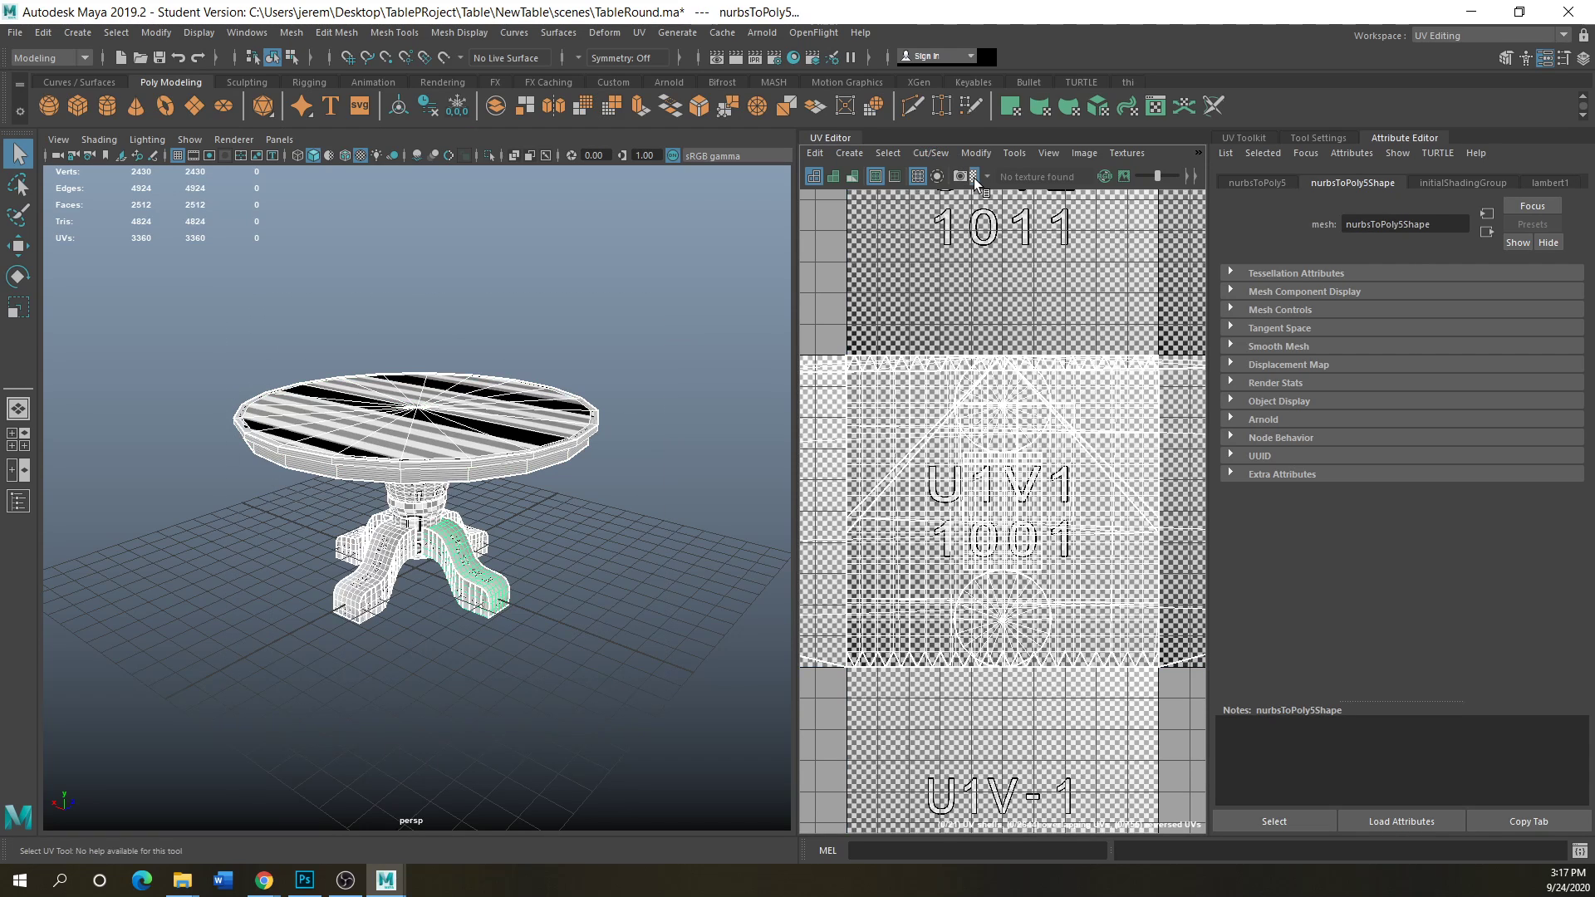
# - View the tabletop's UVs alone, then reselect the whole table and examine the checker pattern on its pedestal and legs
pyautogui.click(549, 567)
pyautogui.keyDown('alt'); pyautogui.moveTo(509, 527); pyautogui.dragTo(450, 437); pyautogui.keyUp('alt')
pyautogui.click(450, 437)
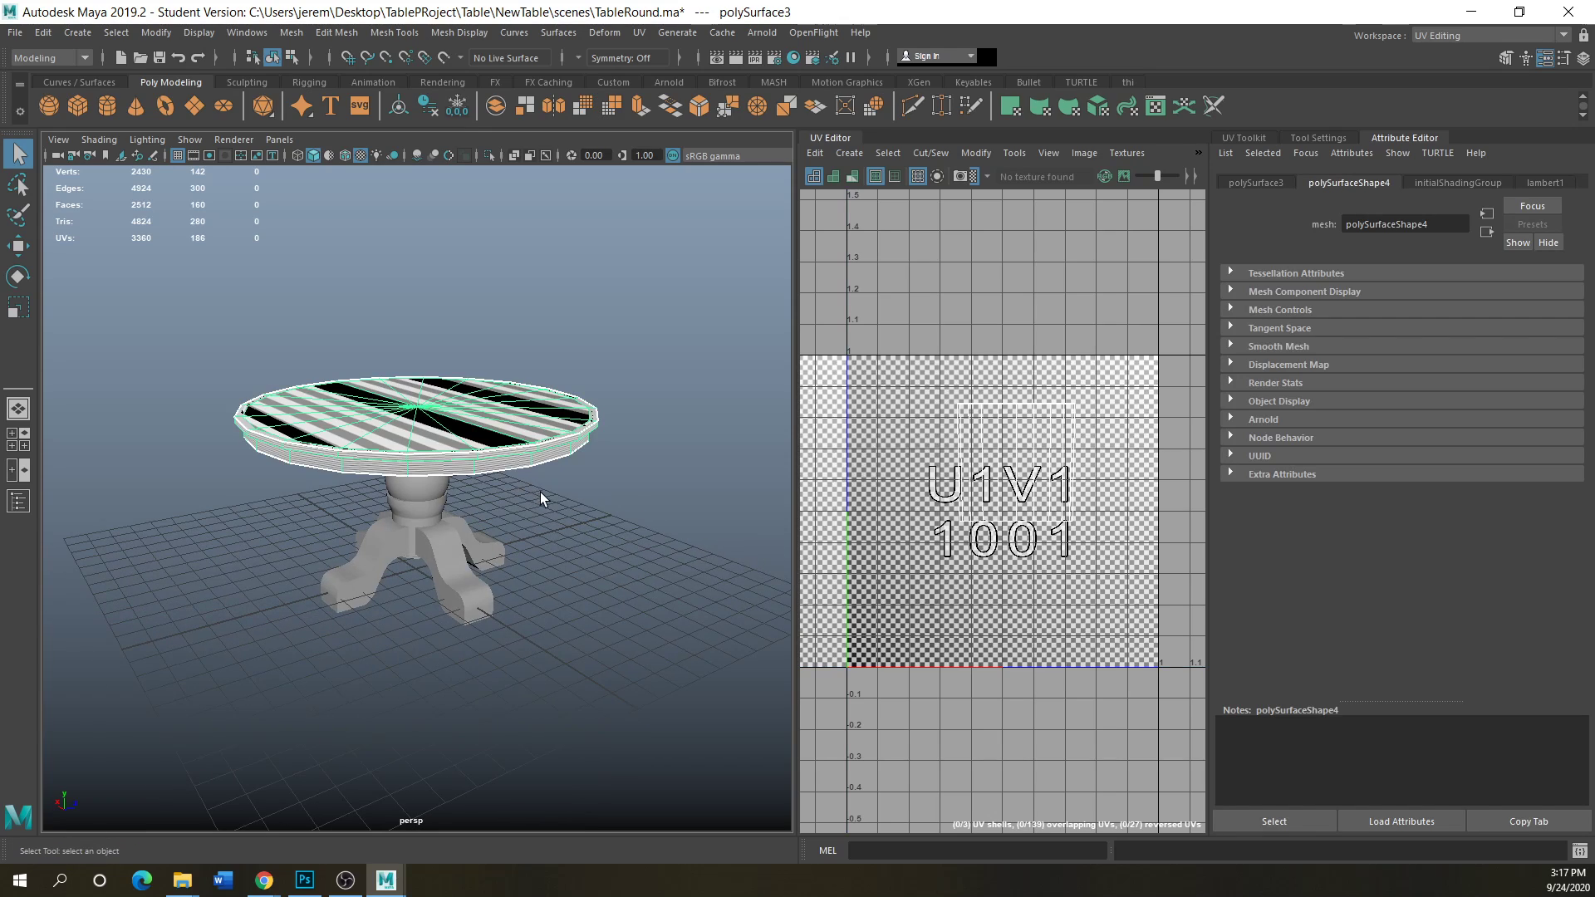
pyautogui.keyDown('alt'); pyautogui.moveTo(540, 492); pyautogui.dragTo(534, 448); pyautogui.keyUp('alt')
pyautogui.moveTo(672, 318); pyautogui.dragTo(260, 656)
pyautogui.keyDown('alt'); pyautogui.moveTo(498, 534); pyautogui.dragTo(403, 528); pyautogui.keyUp('alt')
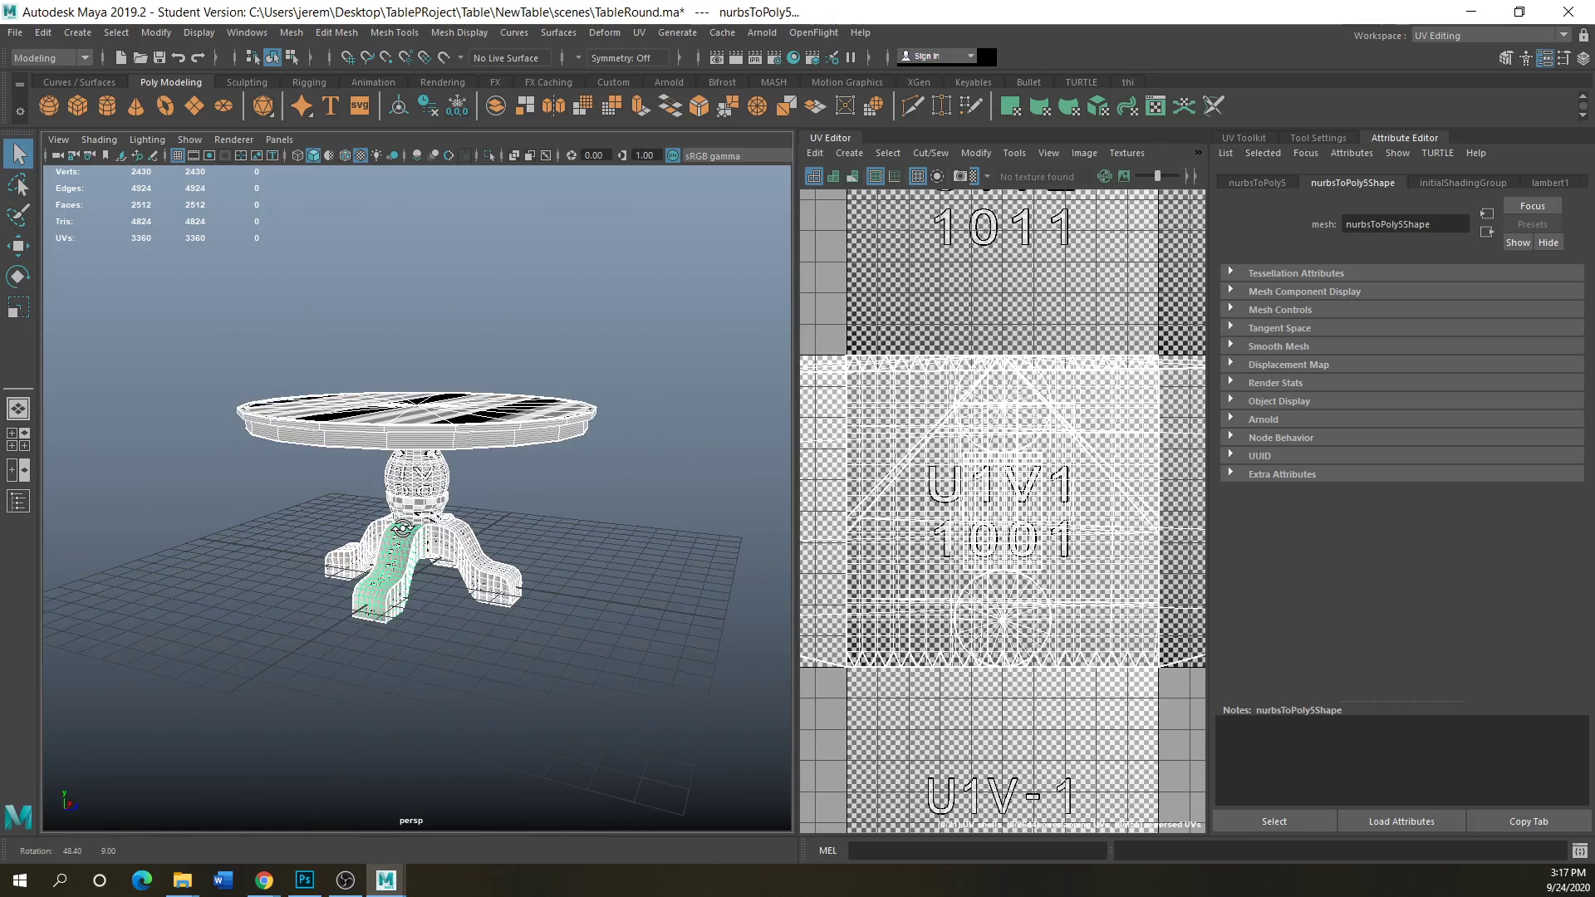
pyautogui.scroll(6, 404, 529)
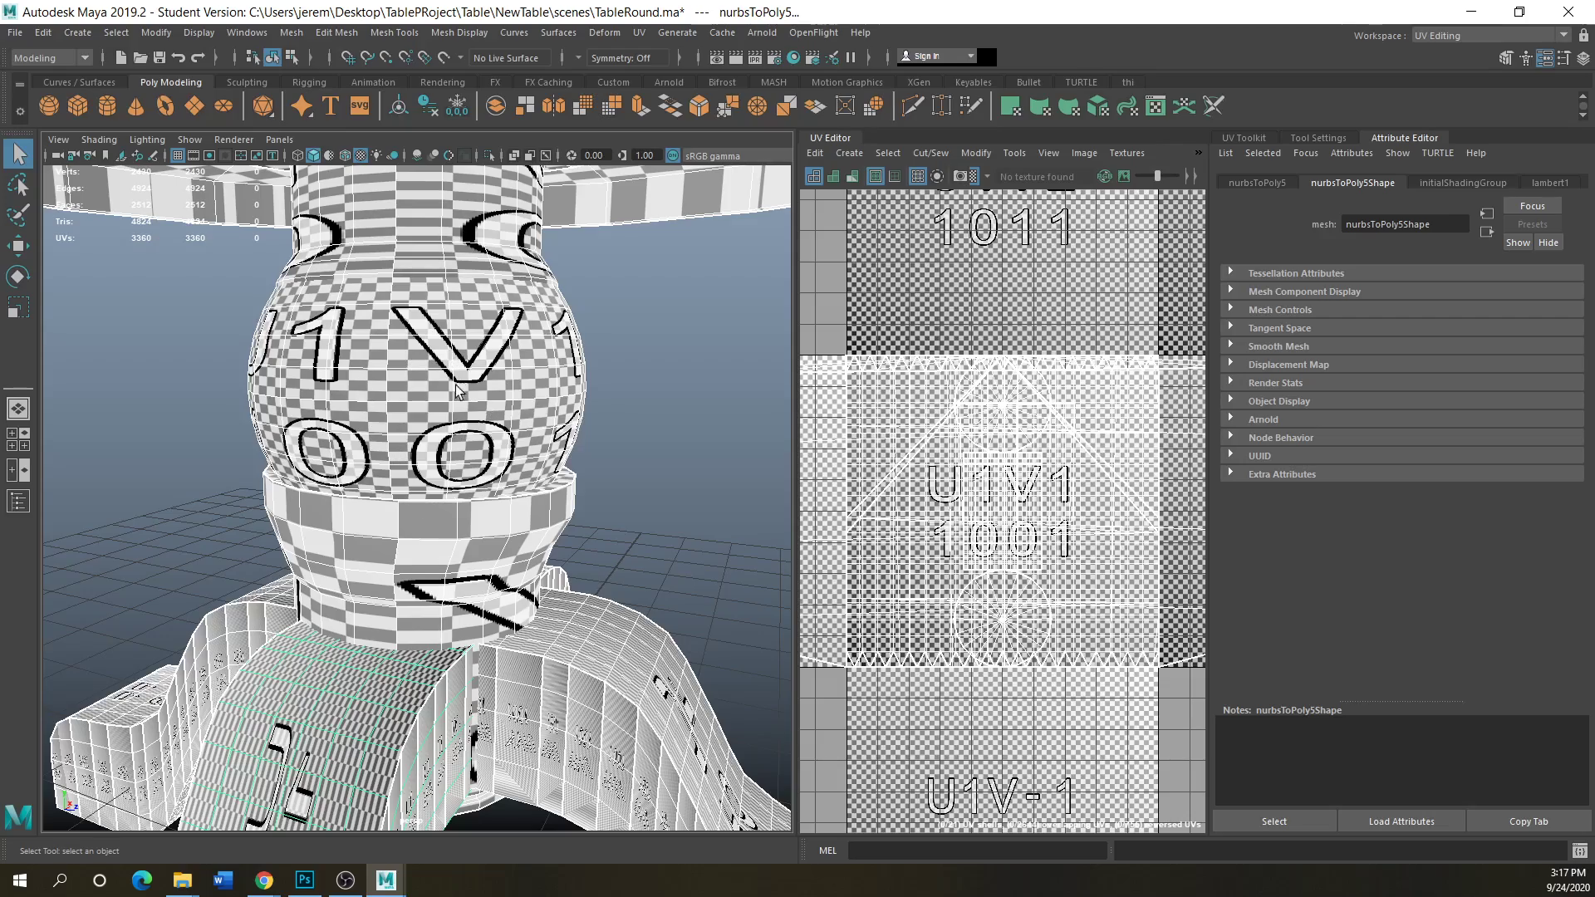
pyautogui.scroll(-4, 391, 397)
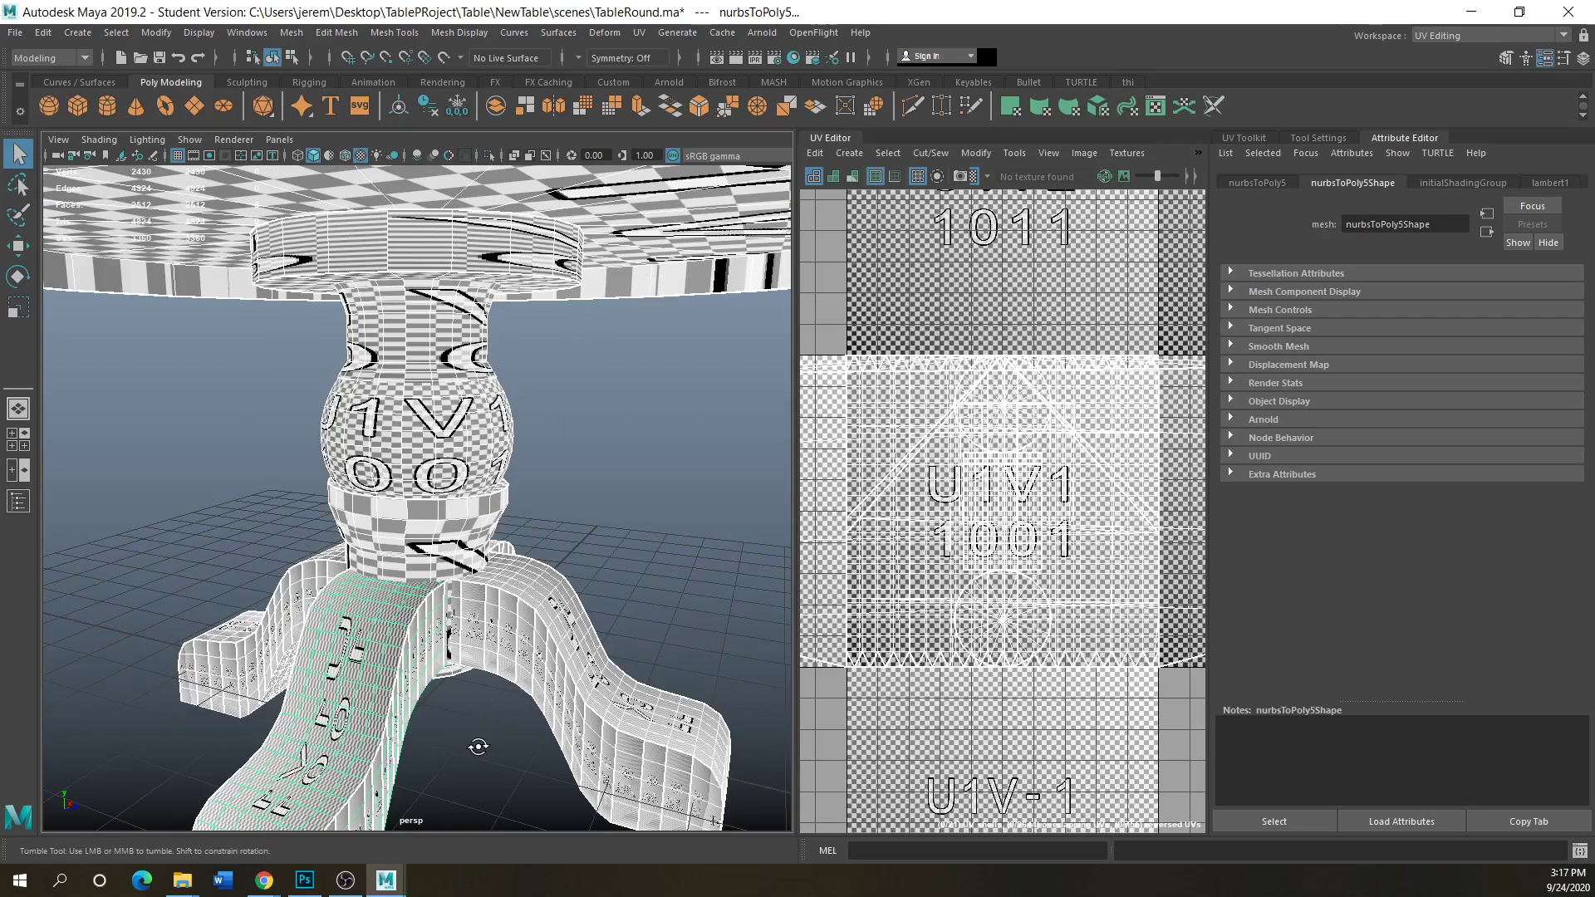
pyautogui.keyDown('alt'); pyautogui.moveTo(479, 745); pyautogui.dragTo(411, 767); pyautogui.keyUp('alt')
# - Examine the checker pattern across the tabletop's upper surface and the underside of the table
pyautogui.scroll(-6, 400, 540)
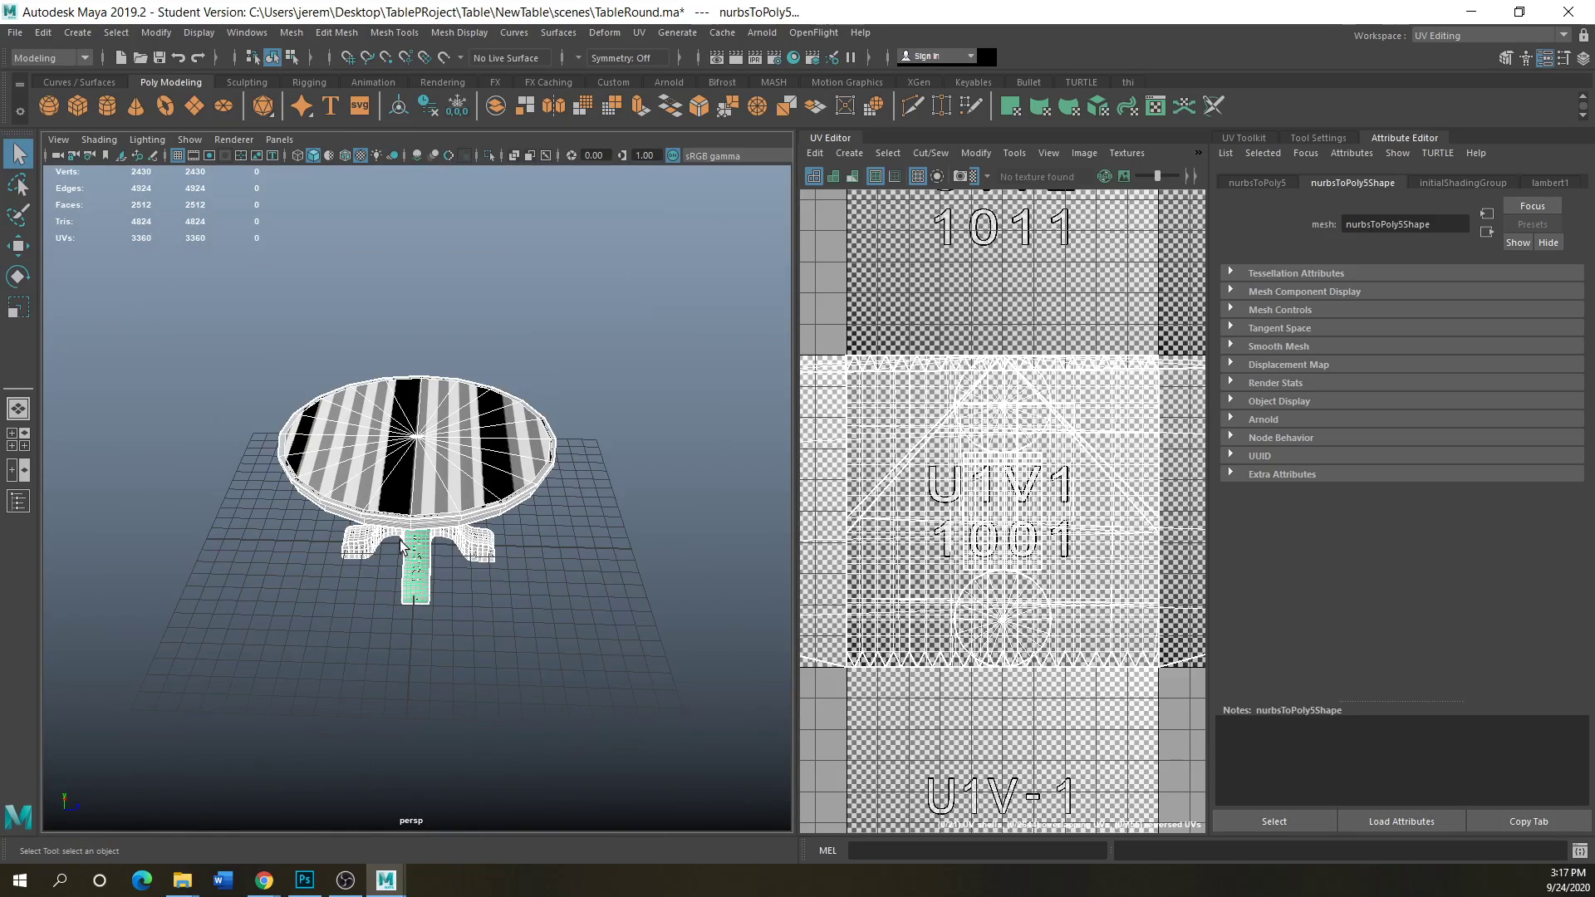
pyautogui.scroll(2, 352, 462)
pyautogui.scroll(2, 359, 476)
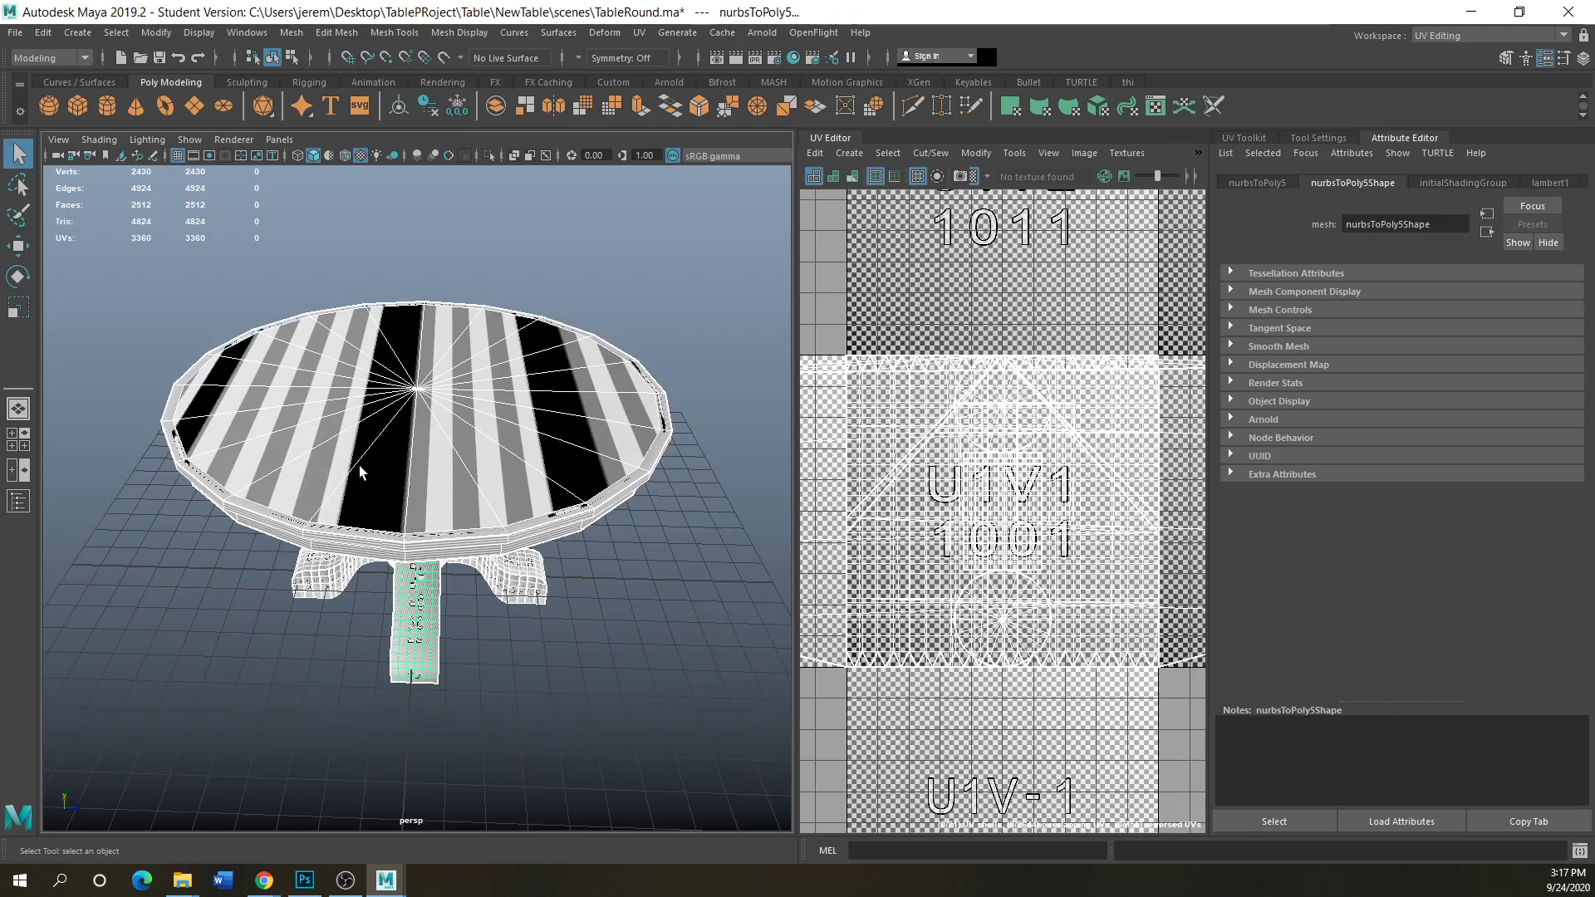
pyautogui.keyDown('alt'); pyautogui.moveTo(225, 536); pyautogui.dragTo(156, 586); pyautogui.keyUp('alt')
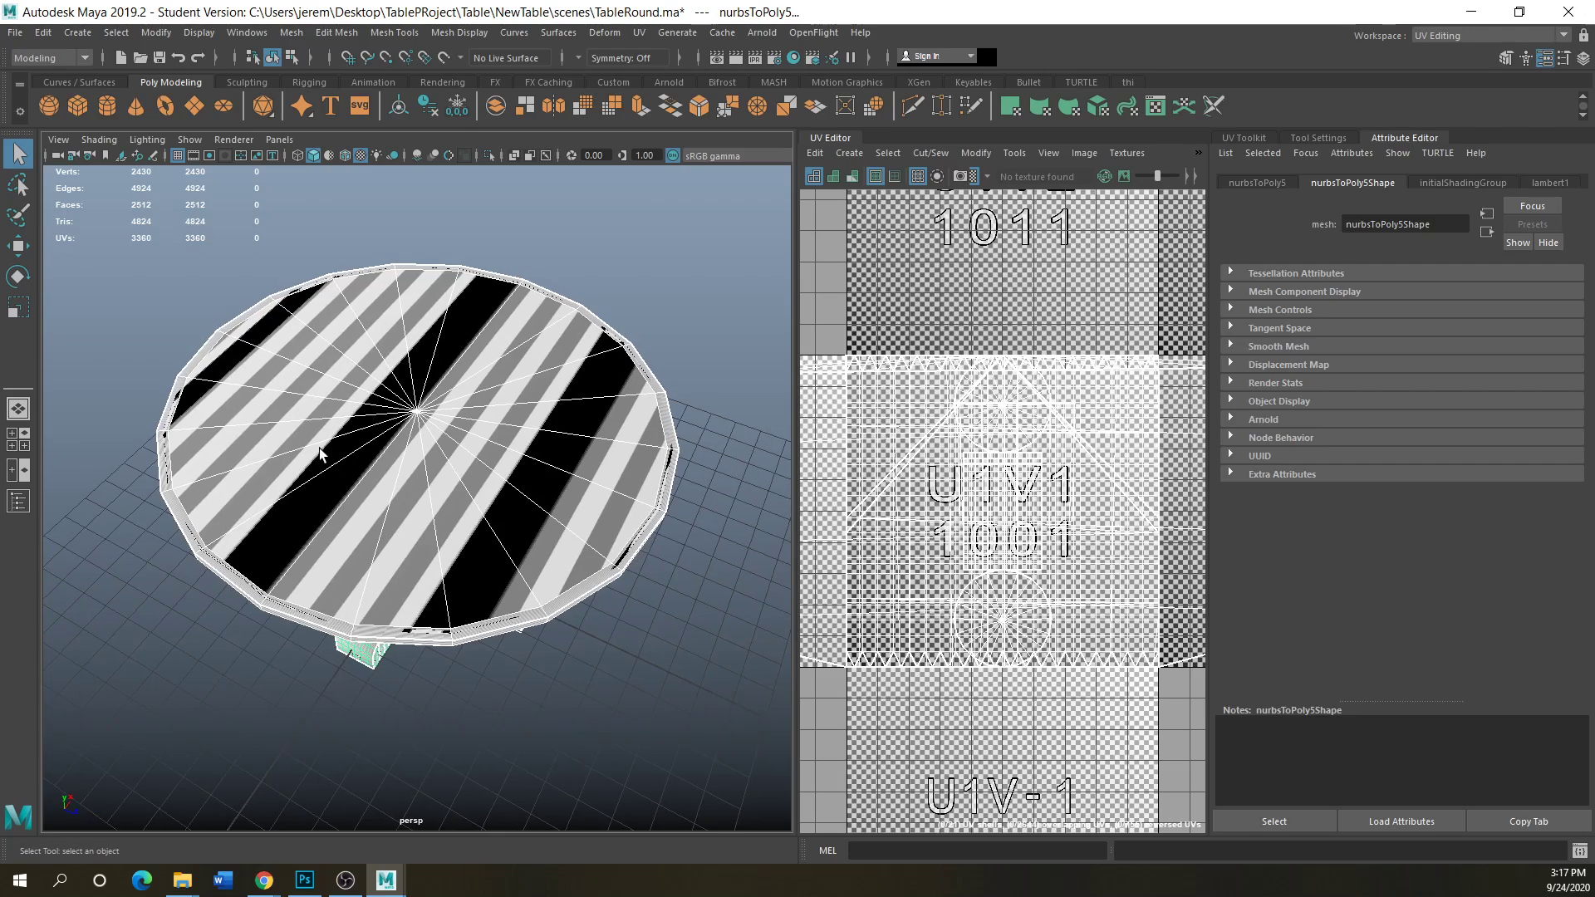
pyautogui.keyDown('alt'); pyautogui.moveTo(391, 550); pyautogui.dragTo(291, 512); pyautogui.keyUp('alt')
# - Compare the checker patterns and UV layouts of the pedestal's lower collar and its rounded middle section
pyautogui.click(444, 494)
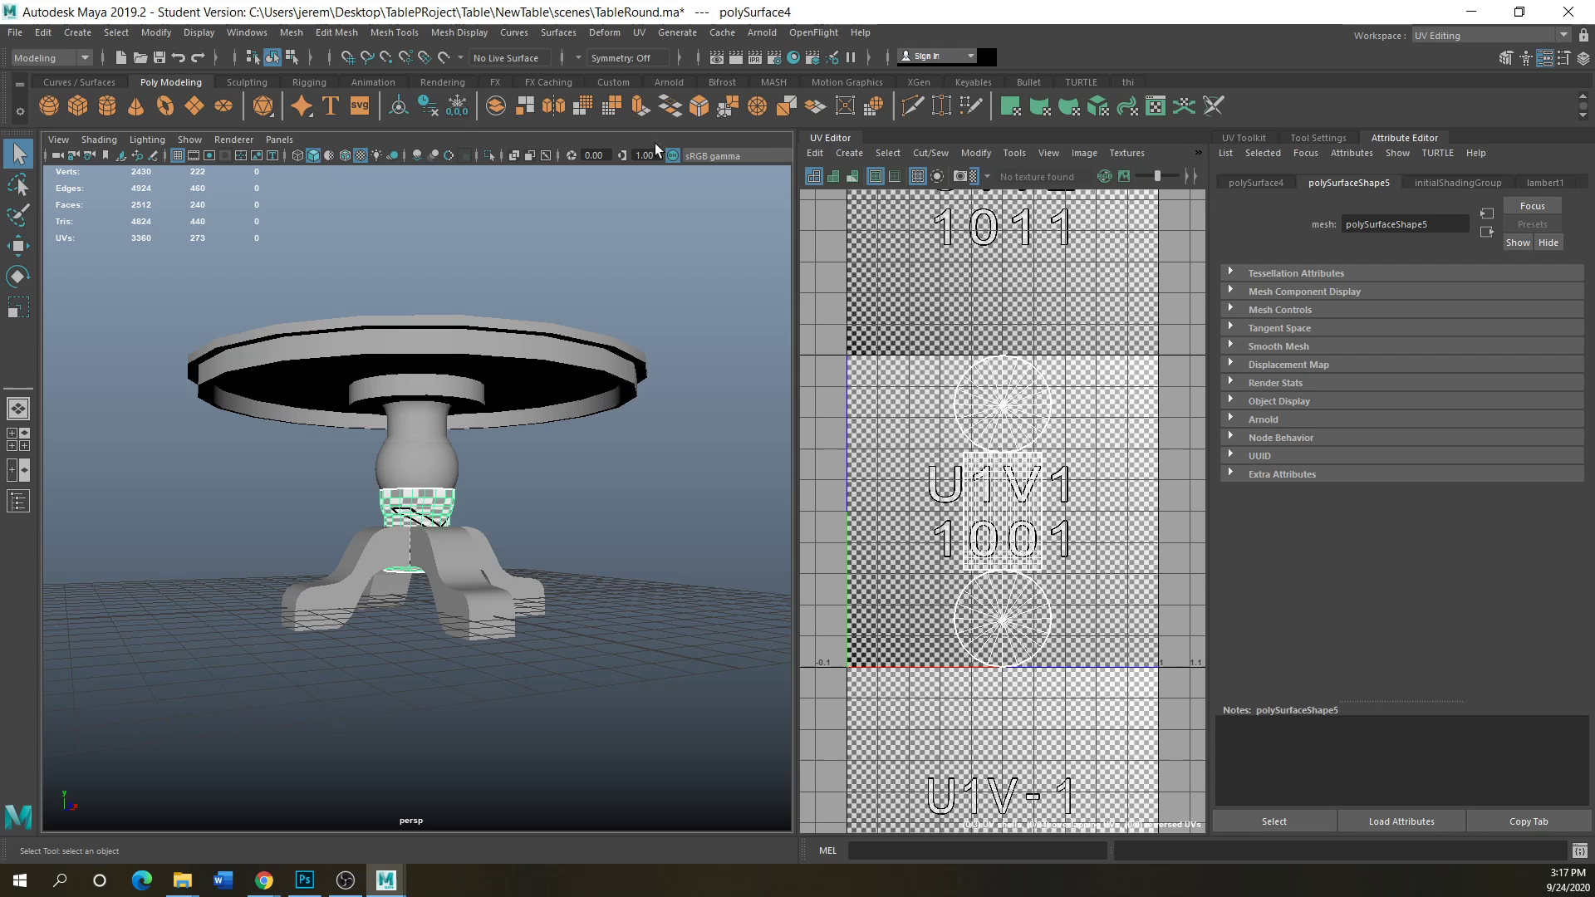
pyautogui.click(639, 33)
pyautogui.click(426, 458)
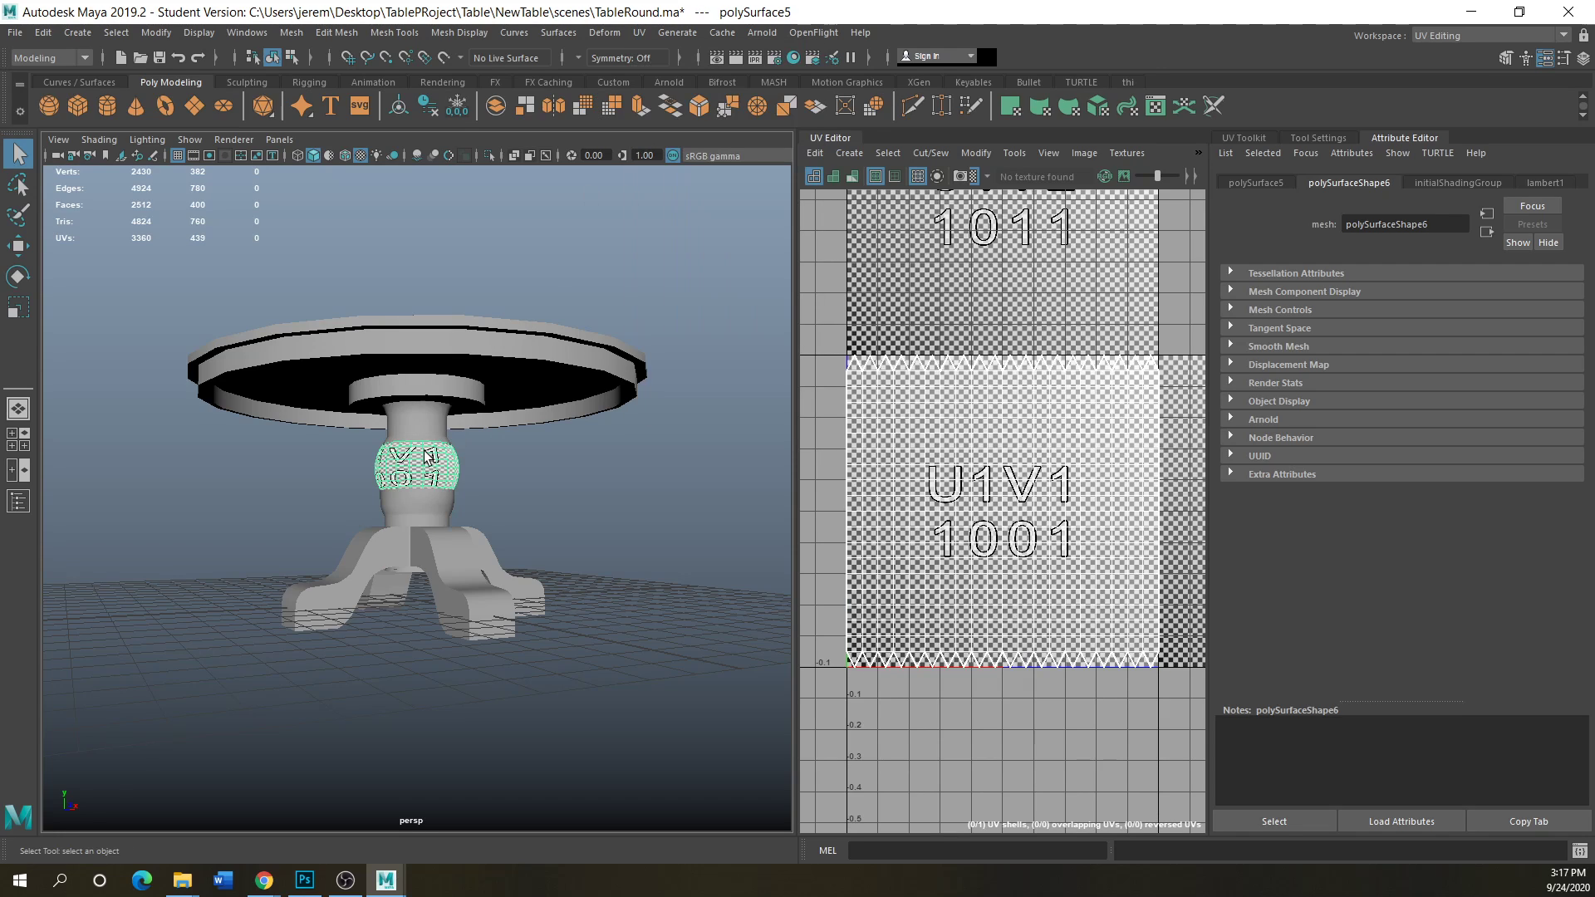
pyautogui.scroll(3, 426, 483)
pyautogui.keyDown('alt'); pyautogui.moveTo(426, 484); pyautogui.dragTo(475, 507); pyautogui.keyUp('alt')
pyautogui.click(430, 526)
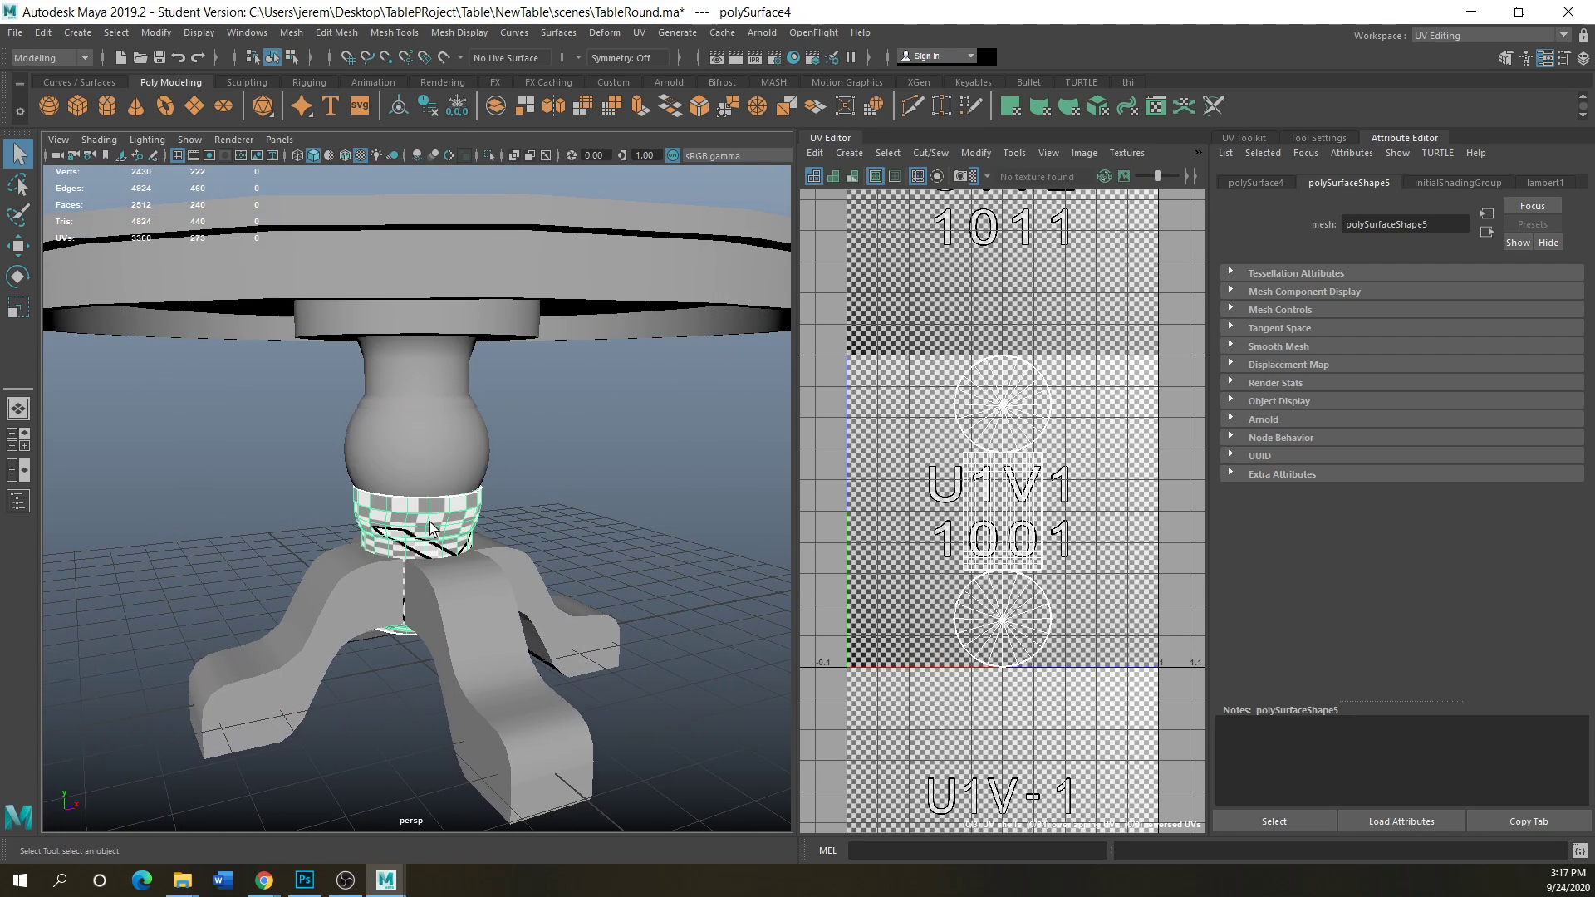
pyautogui.scroll(2, 423, 528)
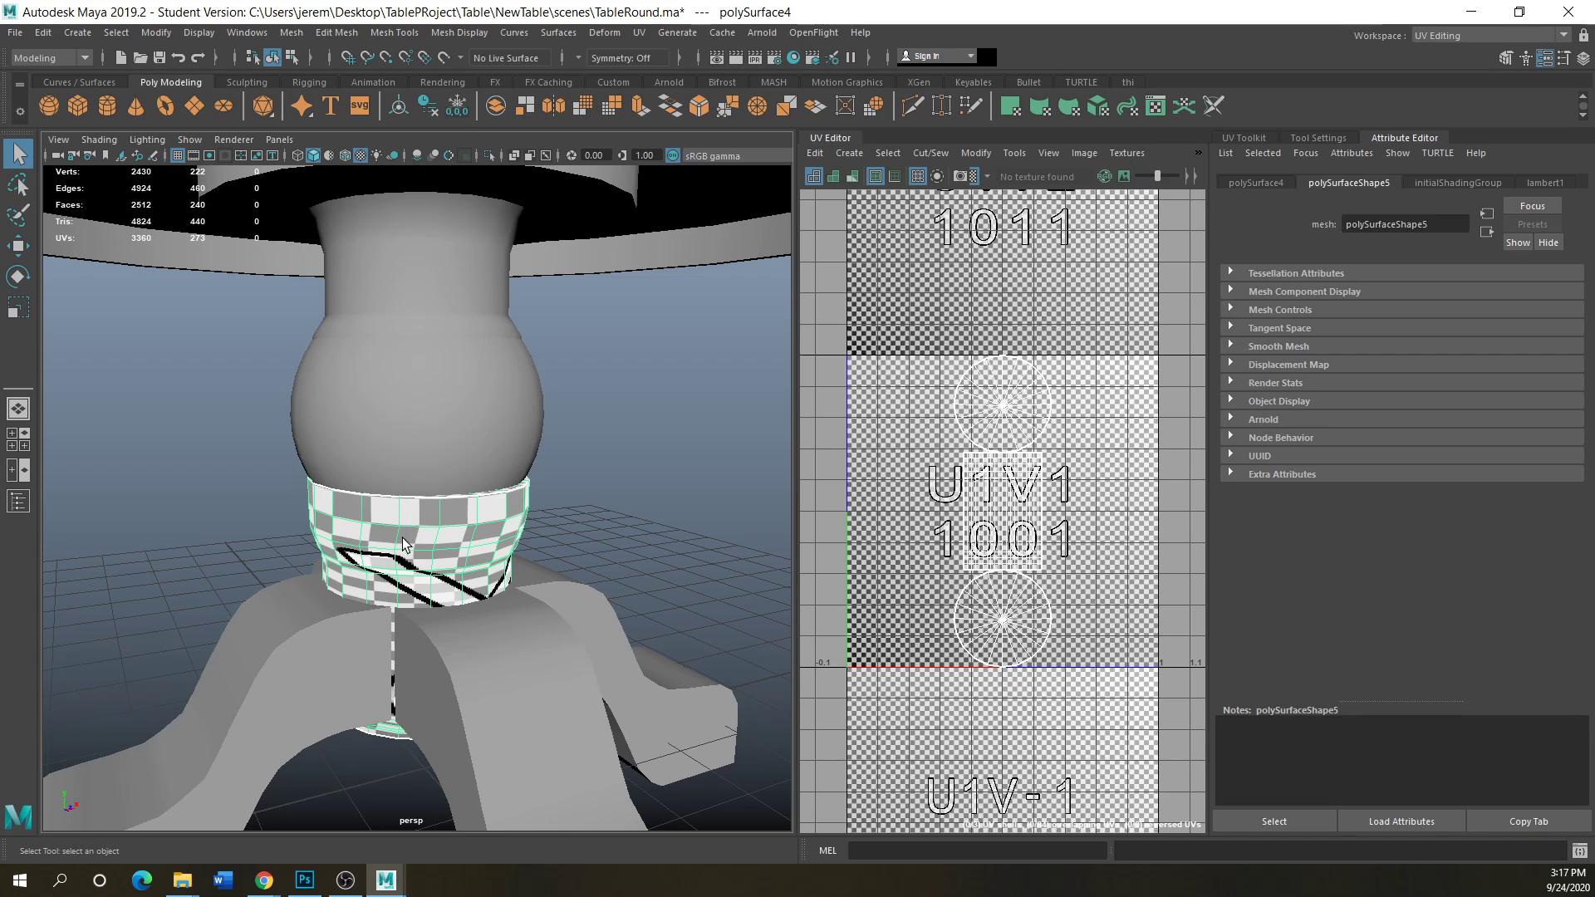
pyautogui.click(407, 438)
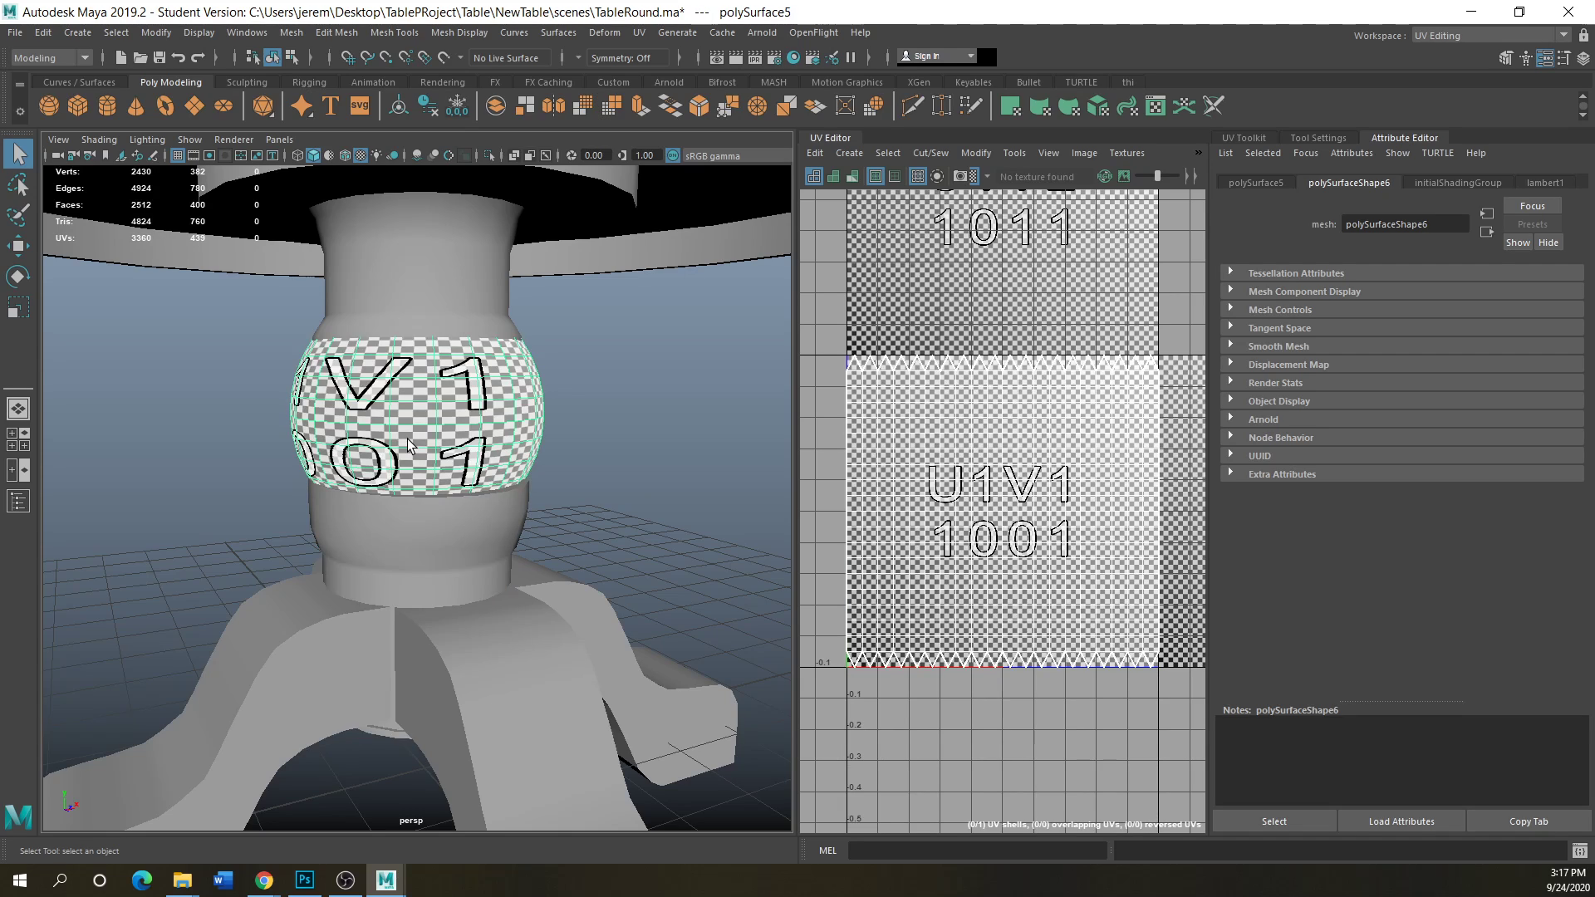
pyautogui.click(642, 33)
pyautogui.click(605, 32)
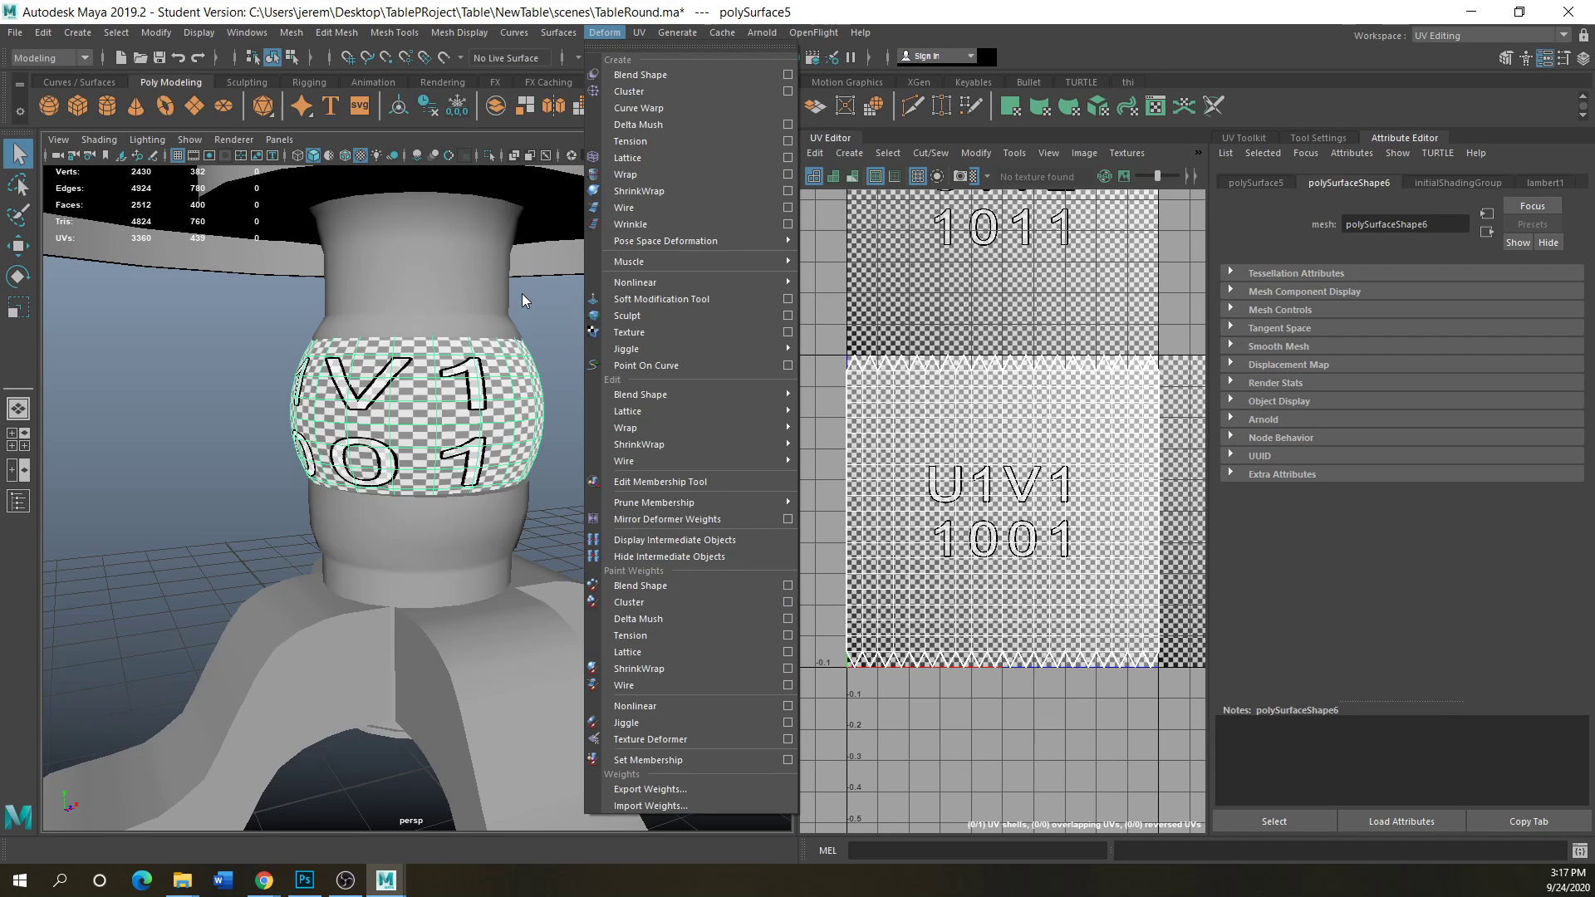
# - Apply a cylindrical UV projection to the pedestal's lower collar and scale its UVs down vertically
pyautogui.click(429, 516)
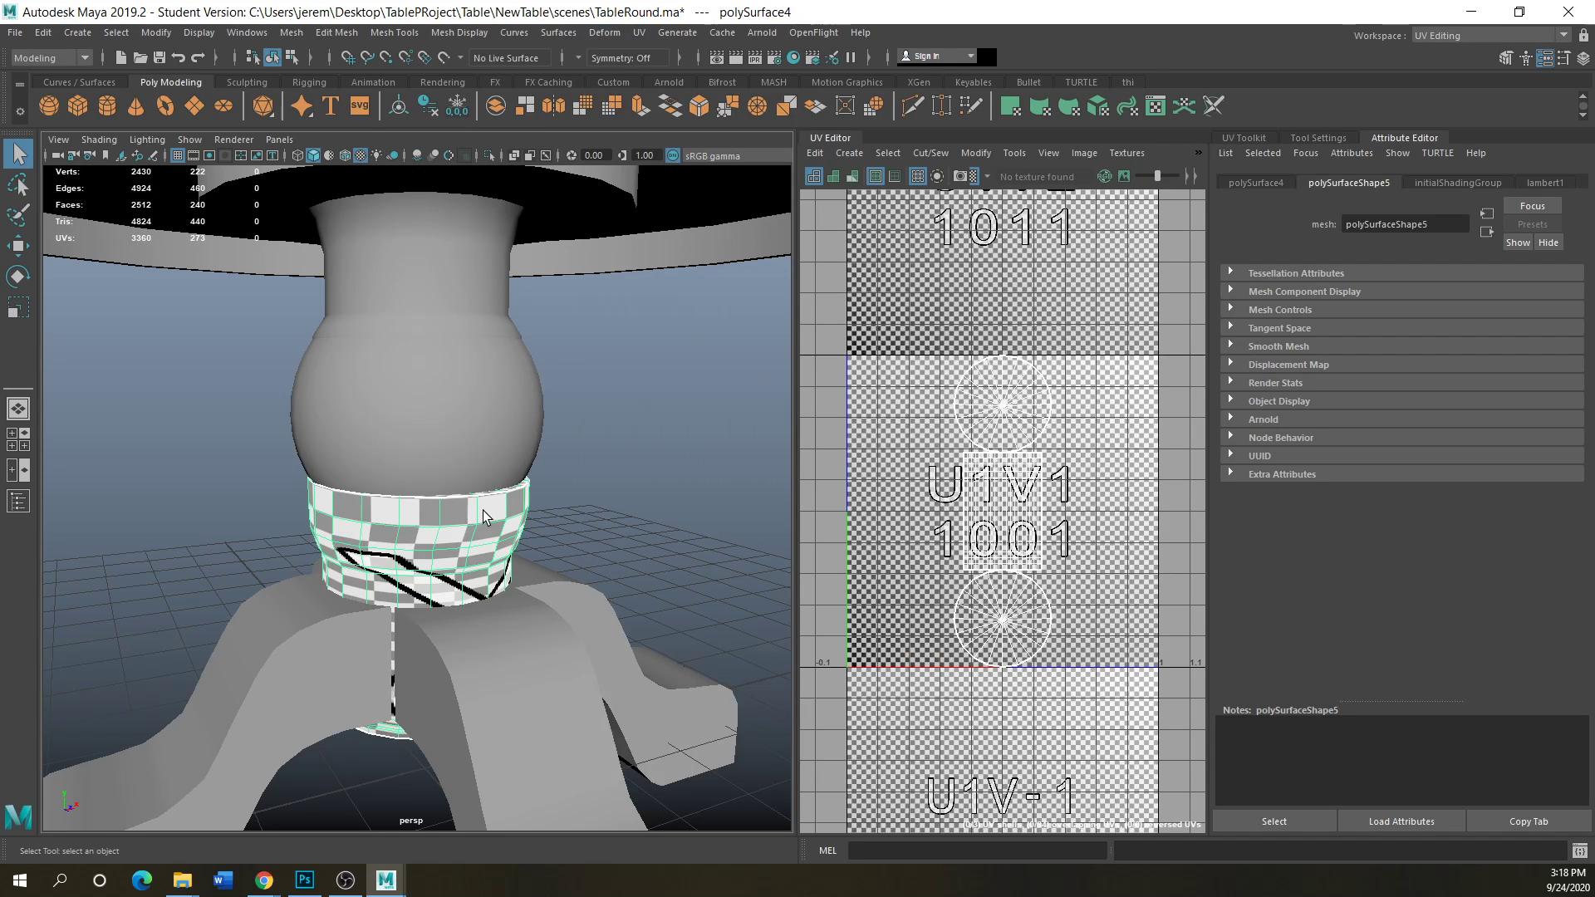
pyautogui.click(638, 32)
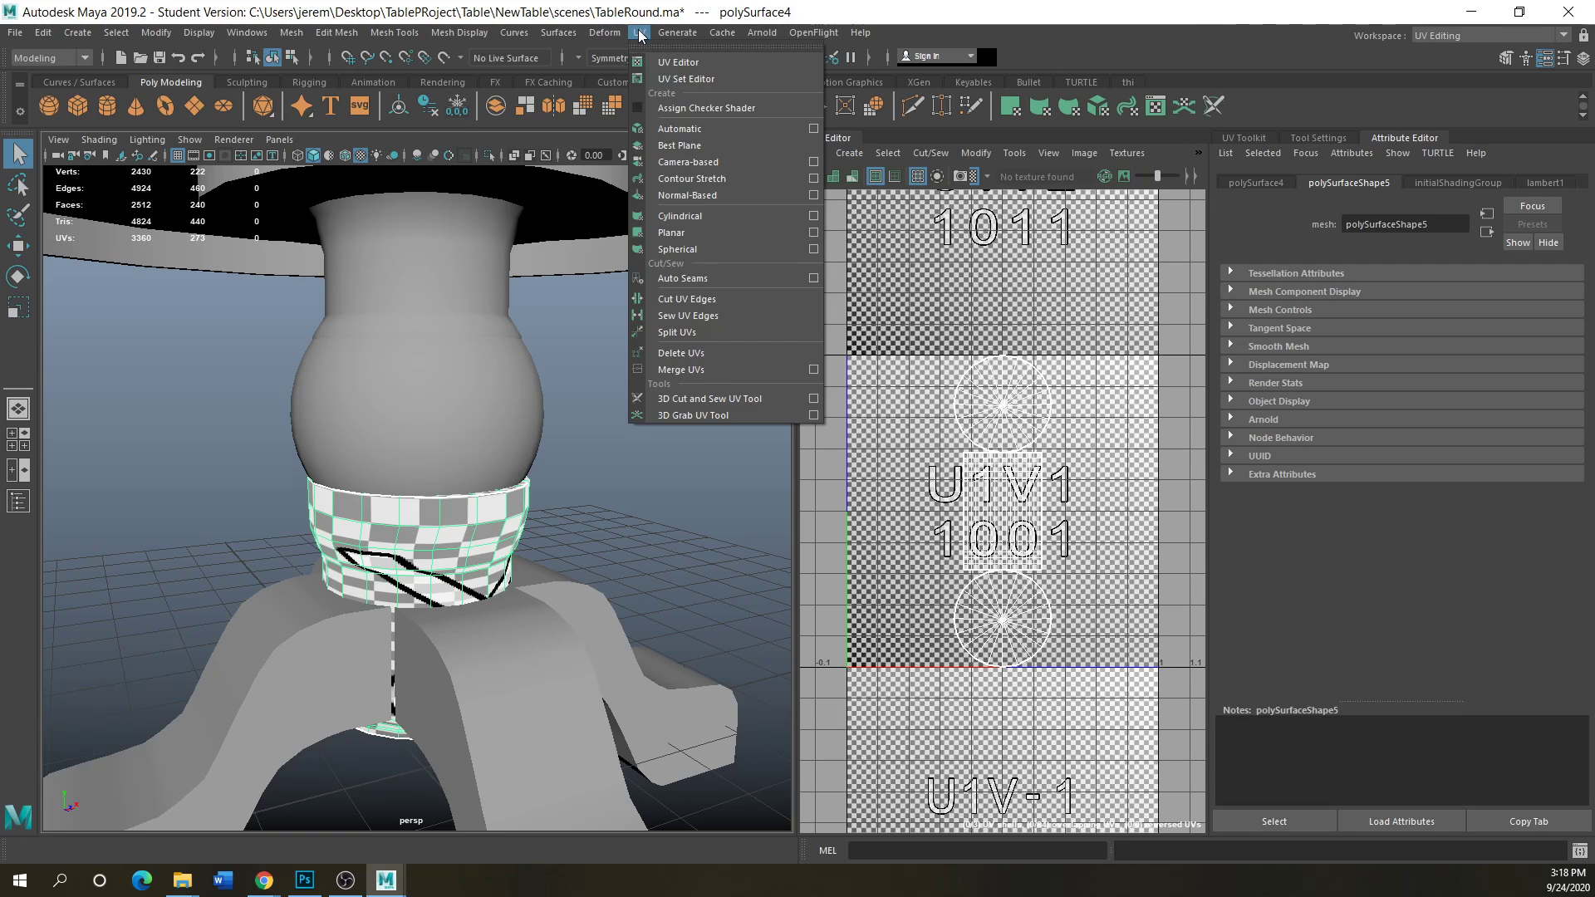
pyautogui.click(672, 218)
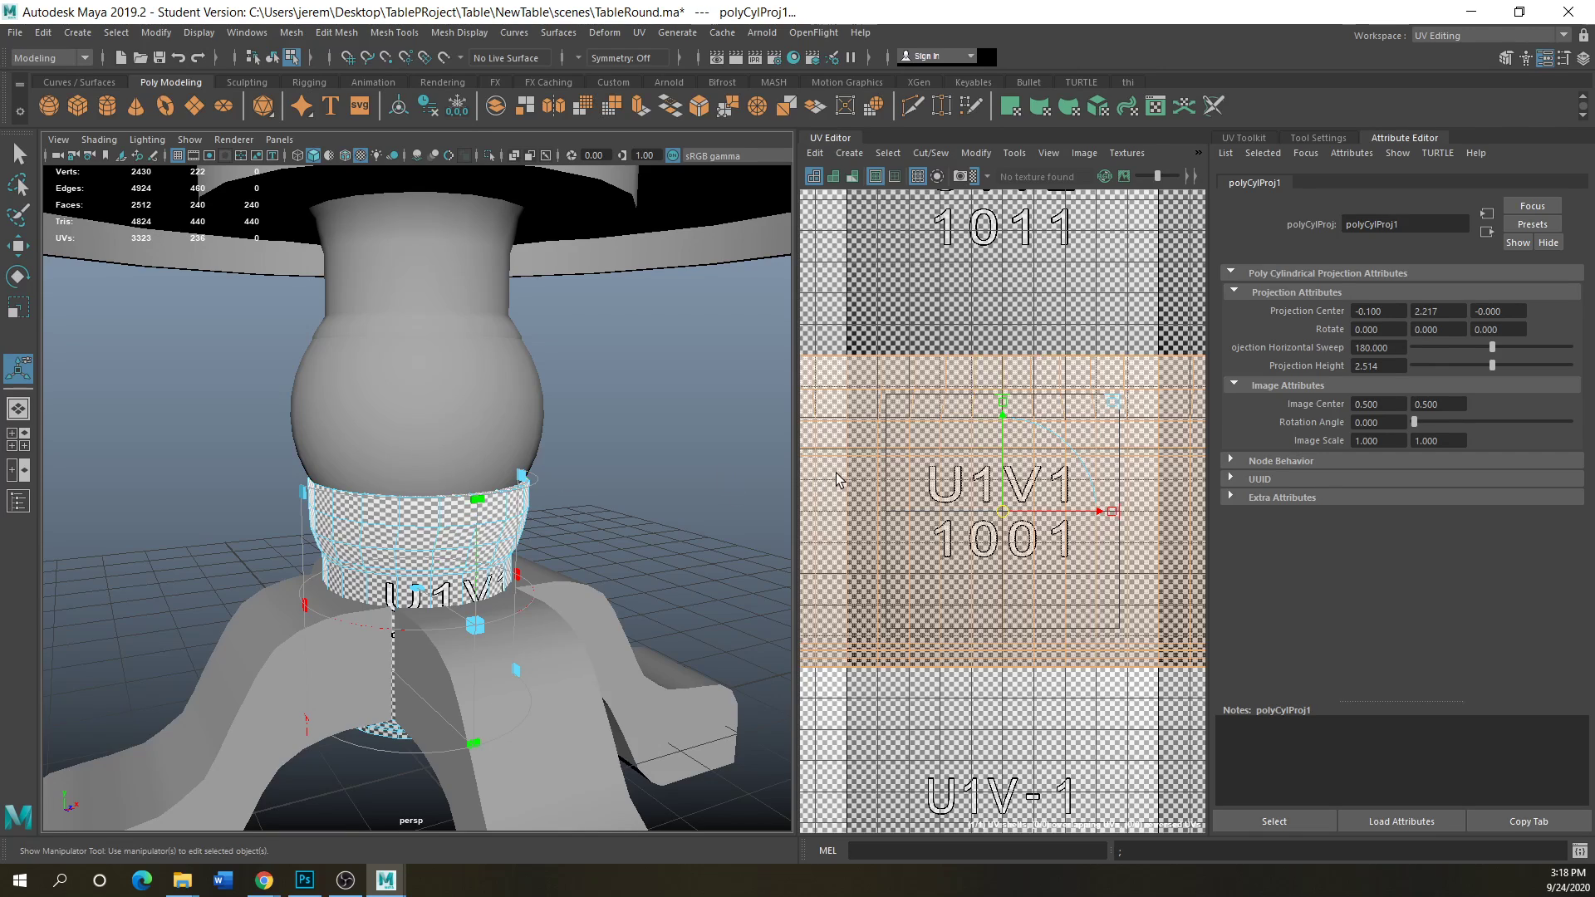
pyautogui.click(17, 309)
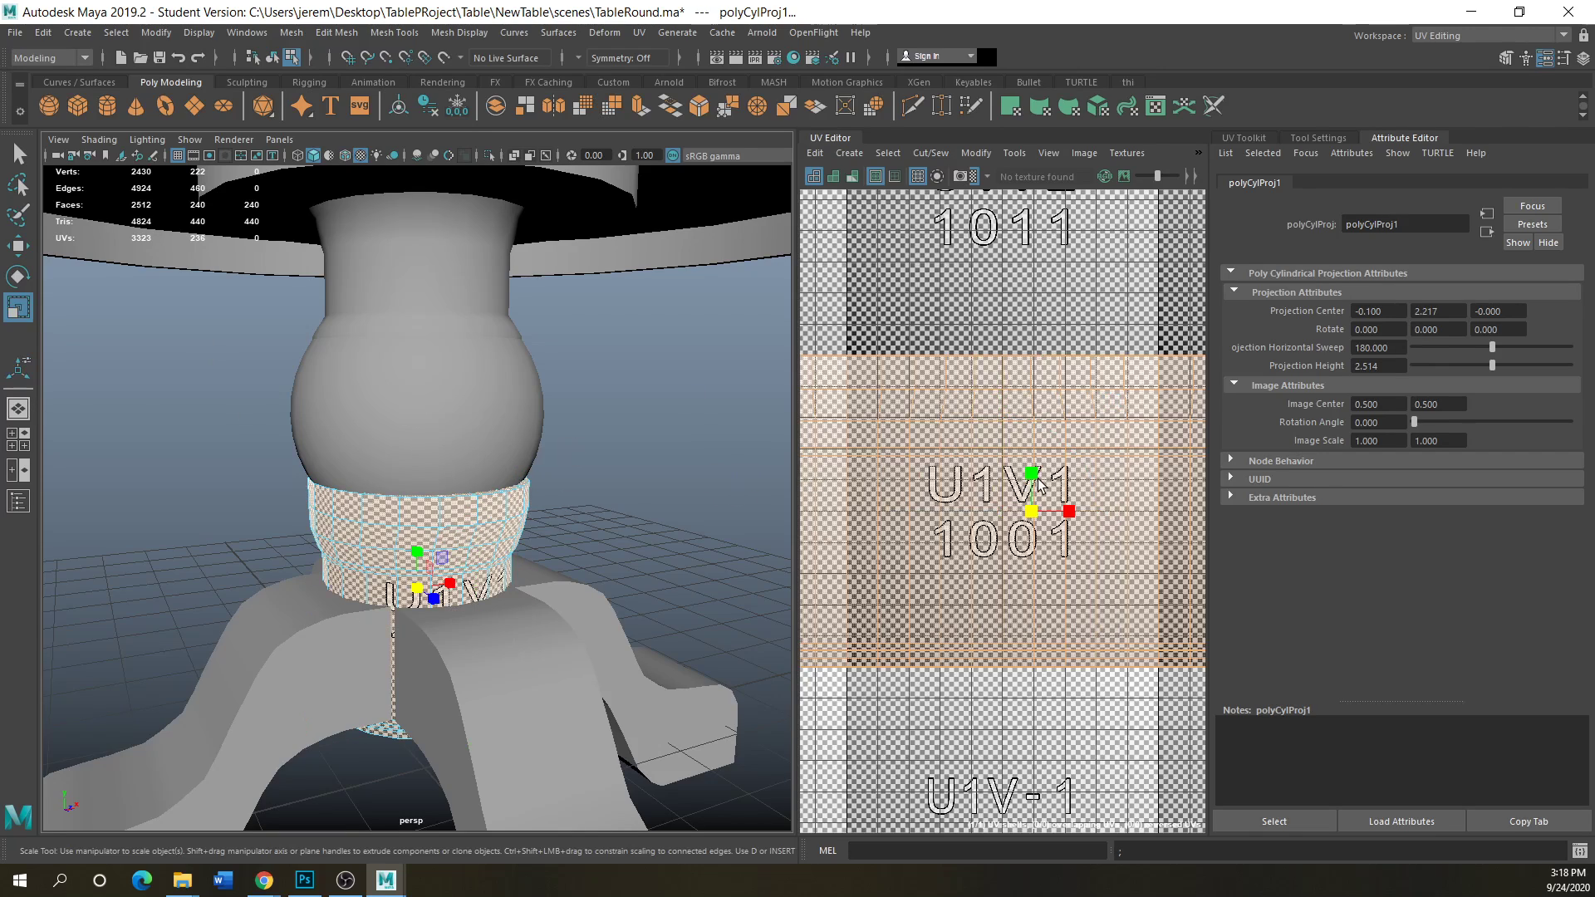
pyautogui.moveTo(1038, 478); pyautogui.dragTo(1052, 513)
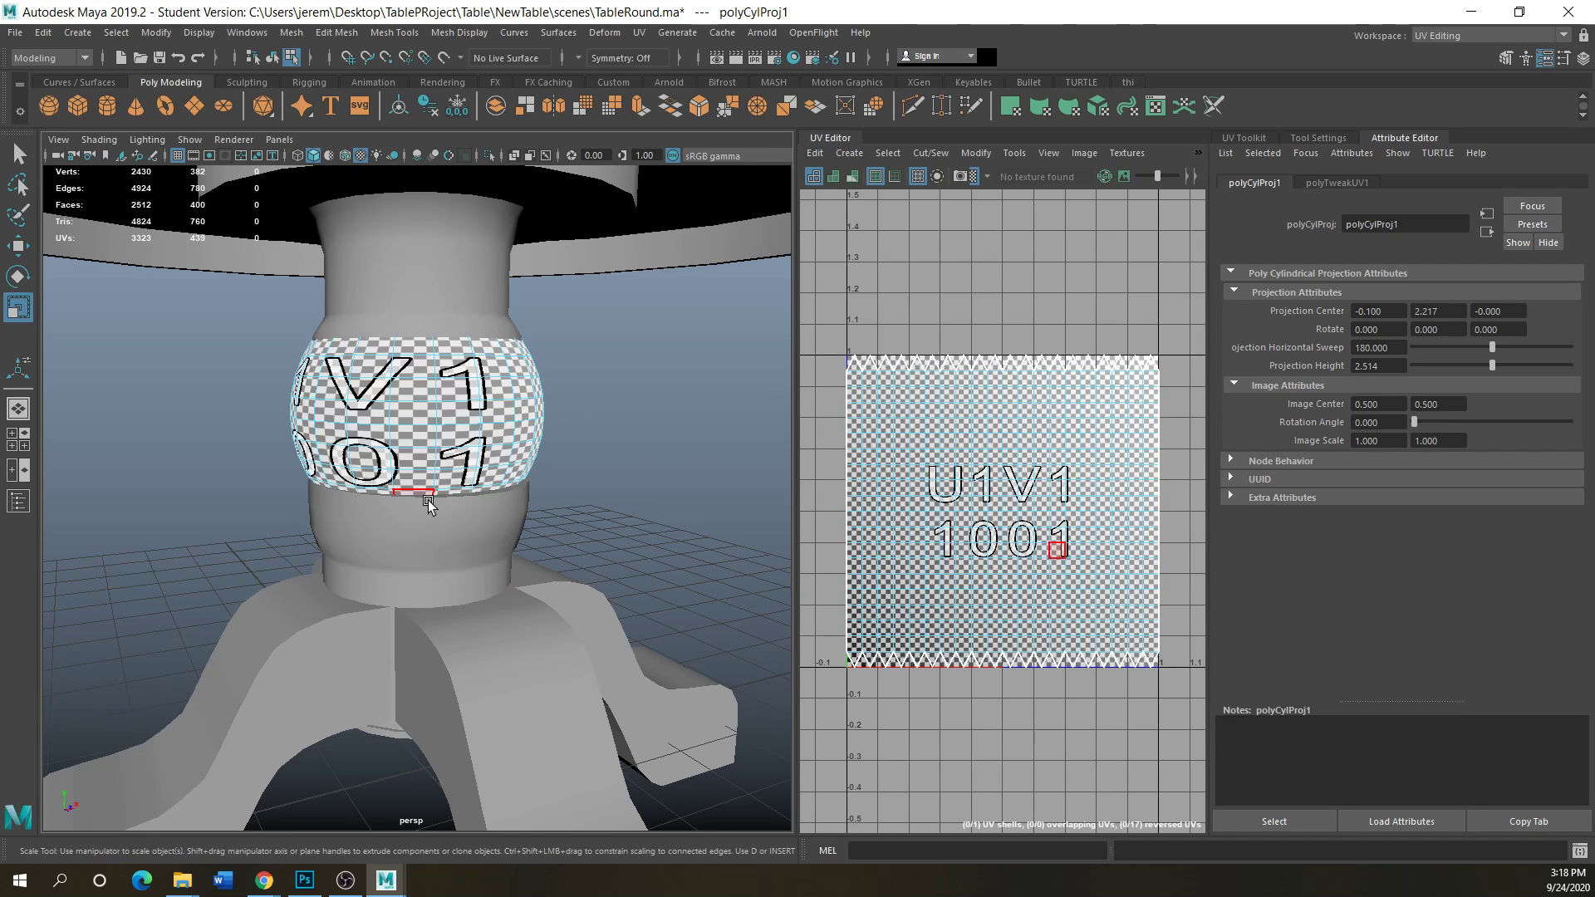
# - Select faces on the pedestal's lower collar and rounded middle section to compare their checker patterns
pyautogui.click(427, 509)
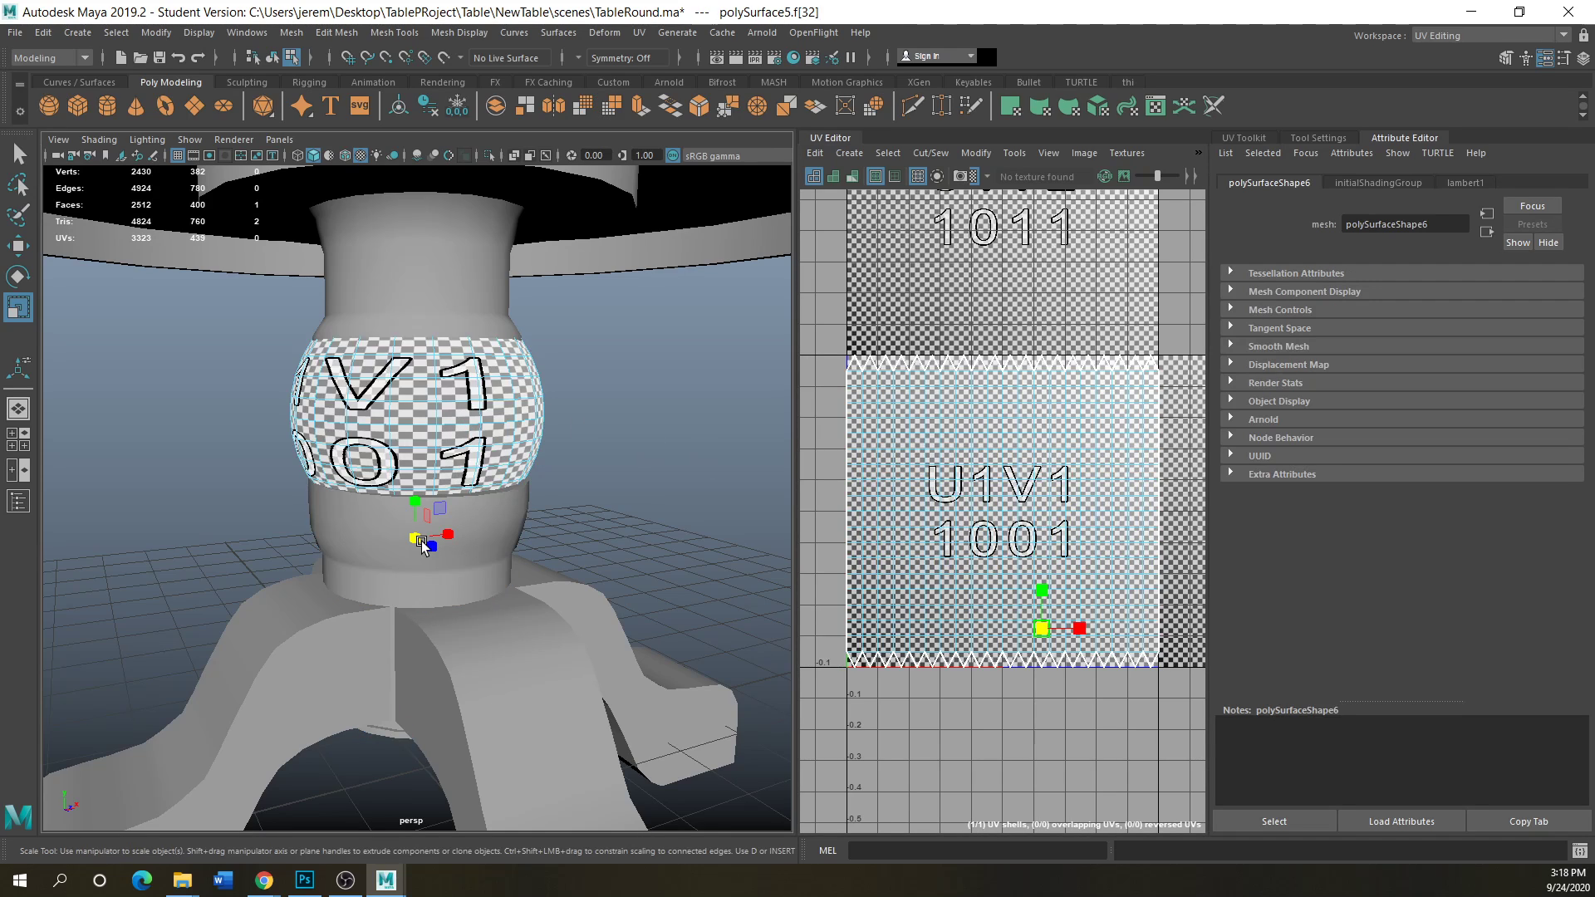
pyautogui.moveTo(568, 468); pyautogui.dragTo(409, 556)
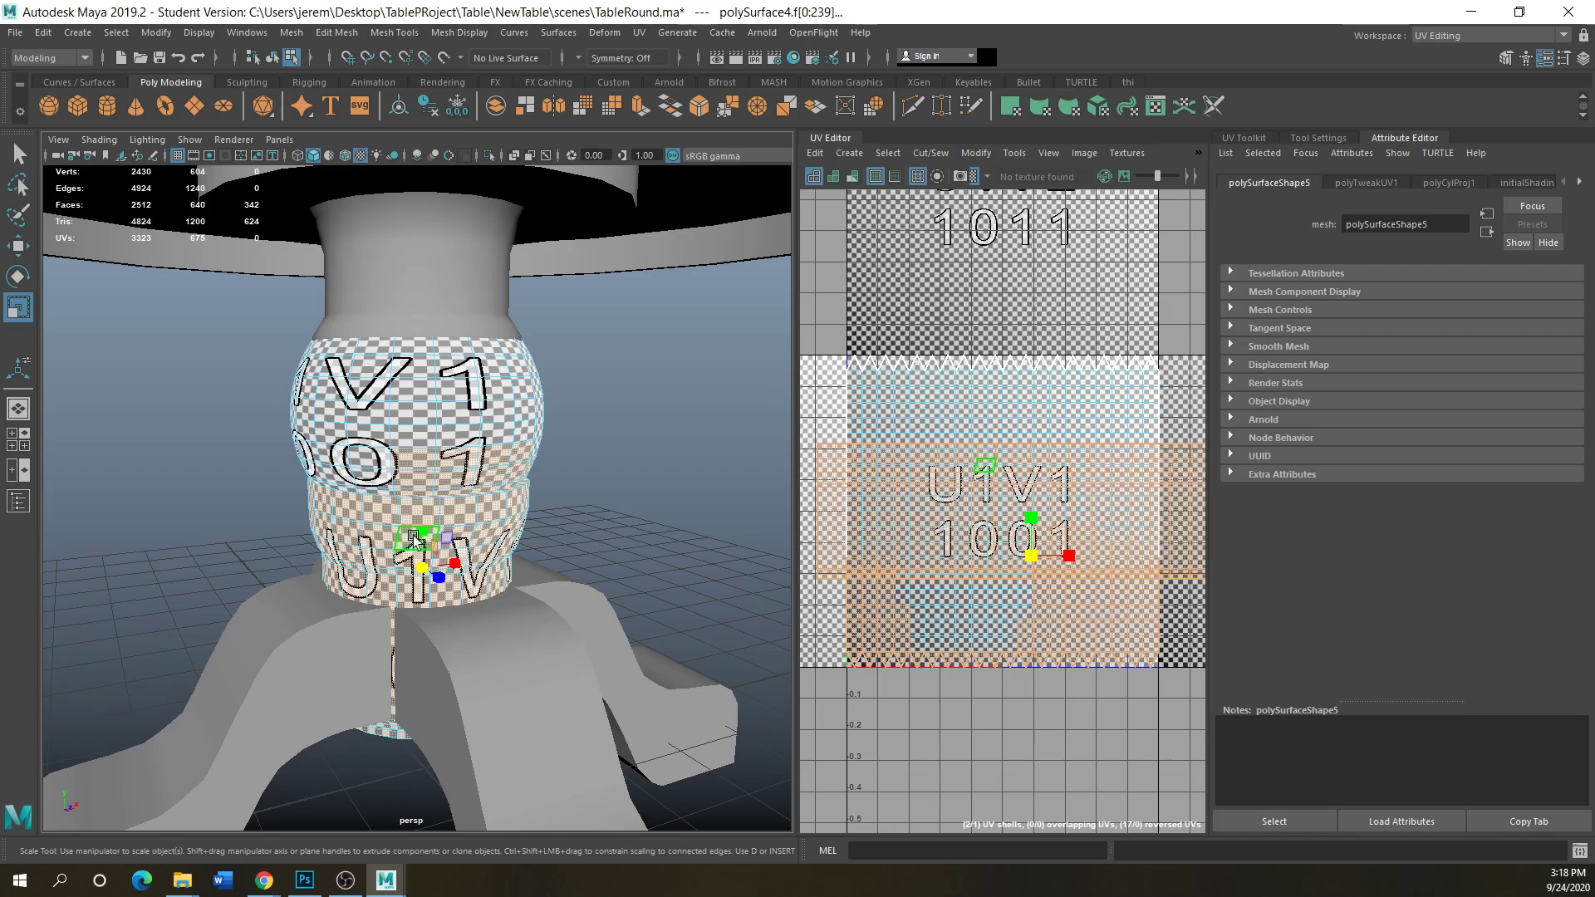
pyautogui.scroll(-4, 607, 544)
pyautogui.keyDown('alt'); pyautogui.moveTo(275, 463); pyautogui.dragTo(182, 439); pyautogui.keyUp('alt')
pyautogui.doubleClick(183, 439)
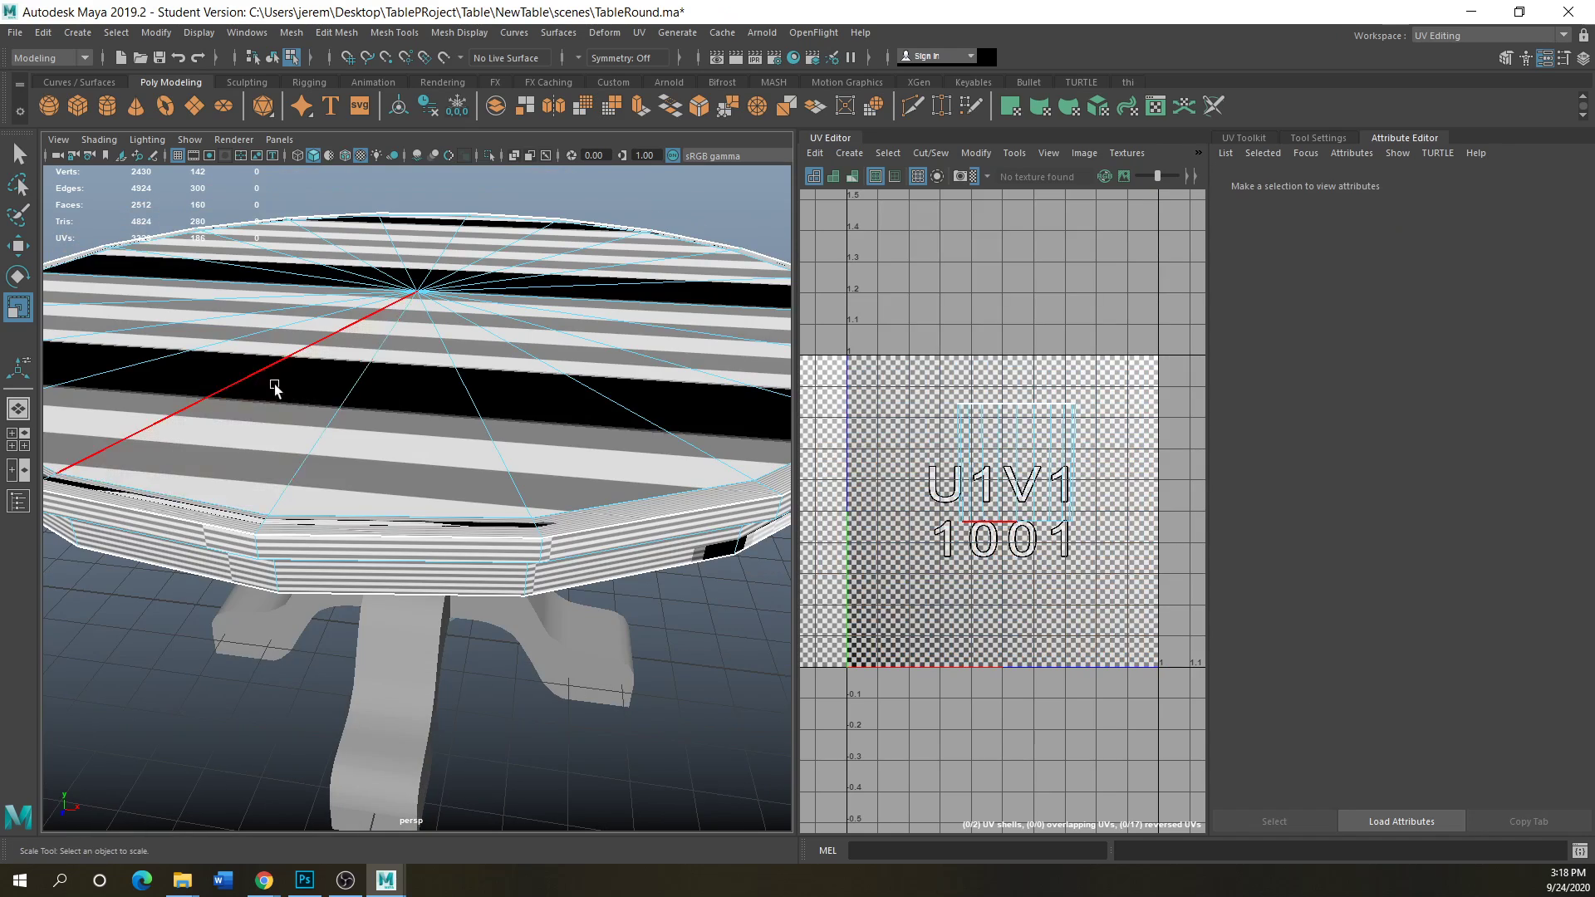
# - Select all the wedge-shaped faces that make up the tabletop's upper surface
pyautogui.scroll(-5, 326, 431)
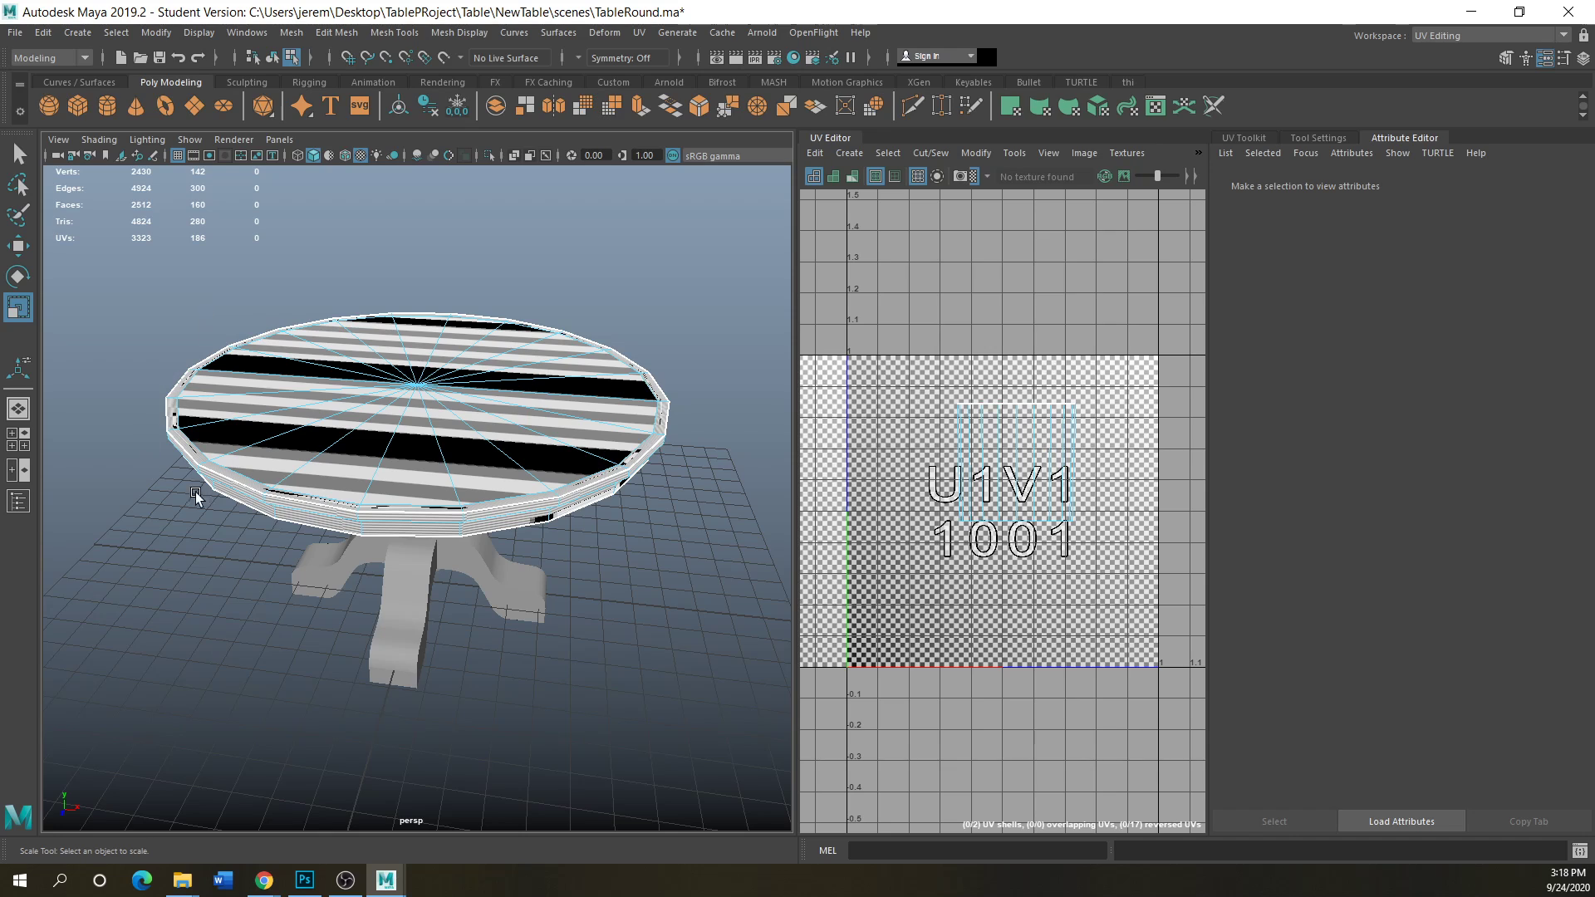
pyautogui.keyDown('alt'); pyautogui.moveTo(542, 565); pyautogui.dragTo(386, 569); pyautogui.keyUp('alt')
pyautogui.click(380, 567)
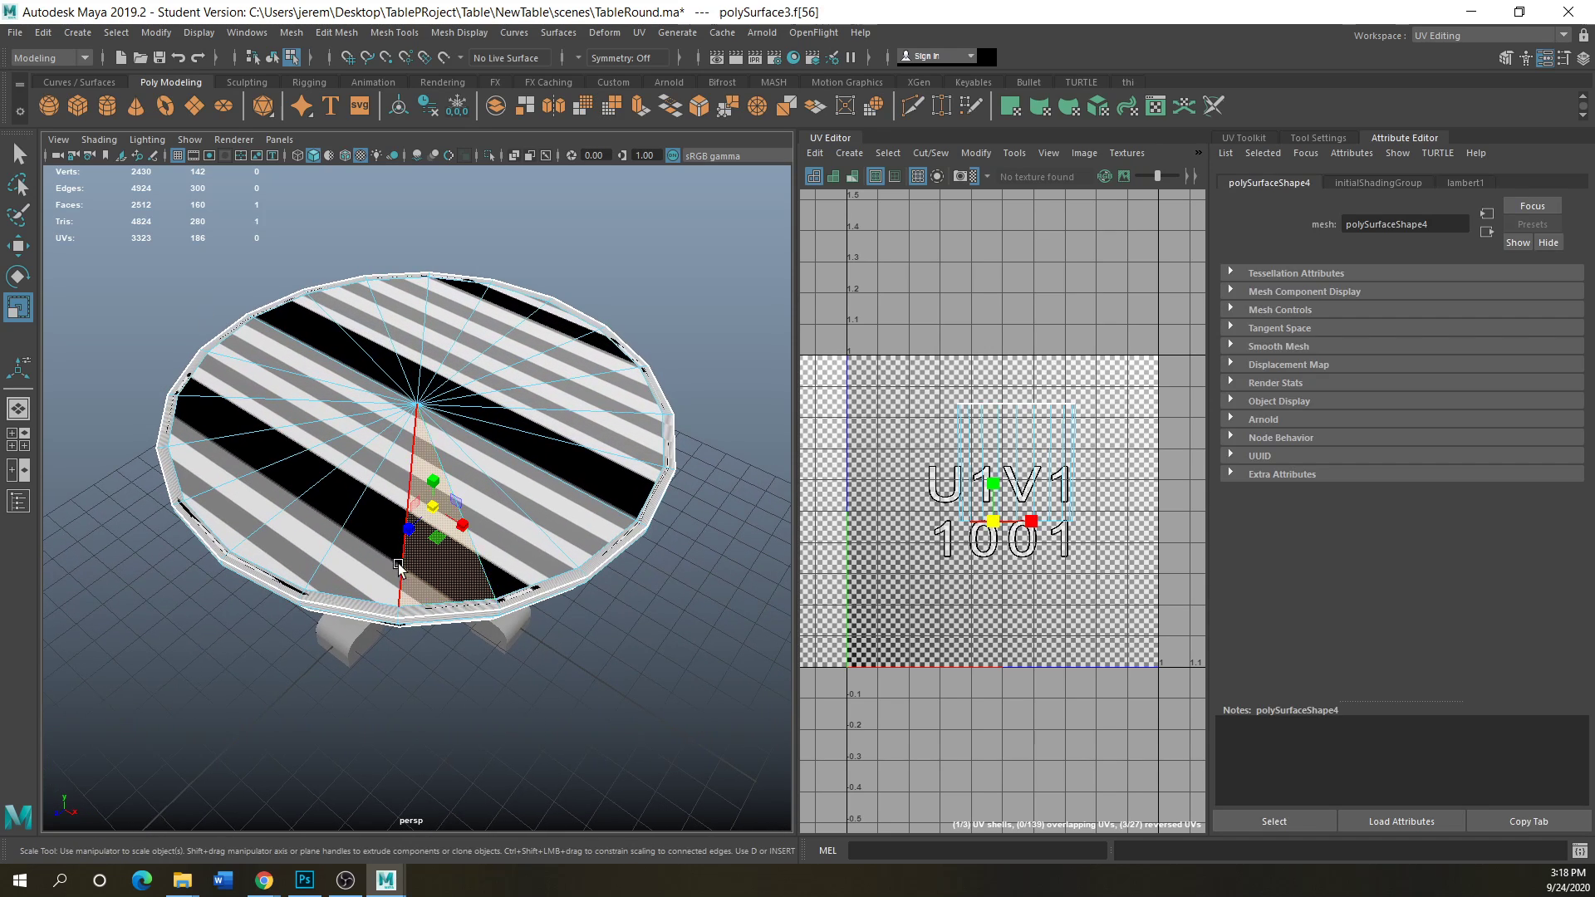
pyautogui.keyDown('shift'); pyautogui.click(378, 565); pyautogui.keyUp('shift')
pyautogui.keyDown('shift'); pyautogui.click(313, 558); pyautogui.keyUp('shift')
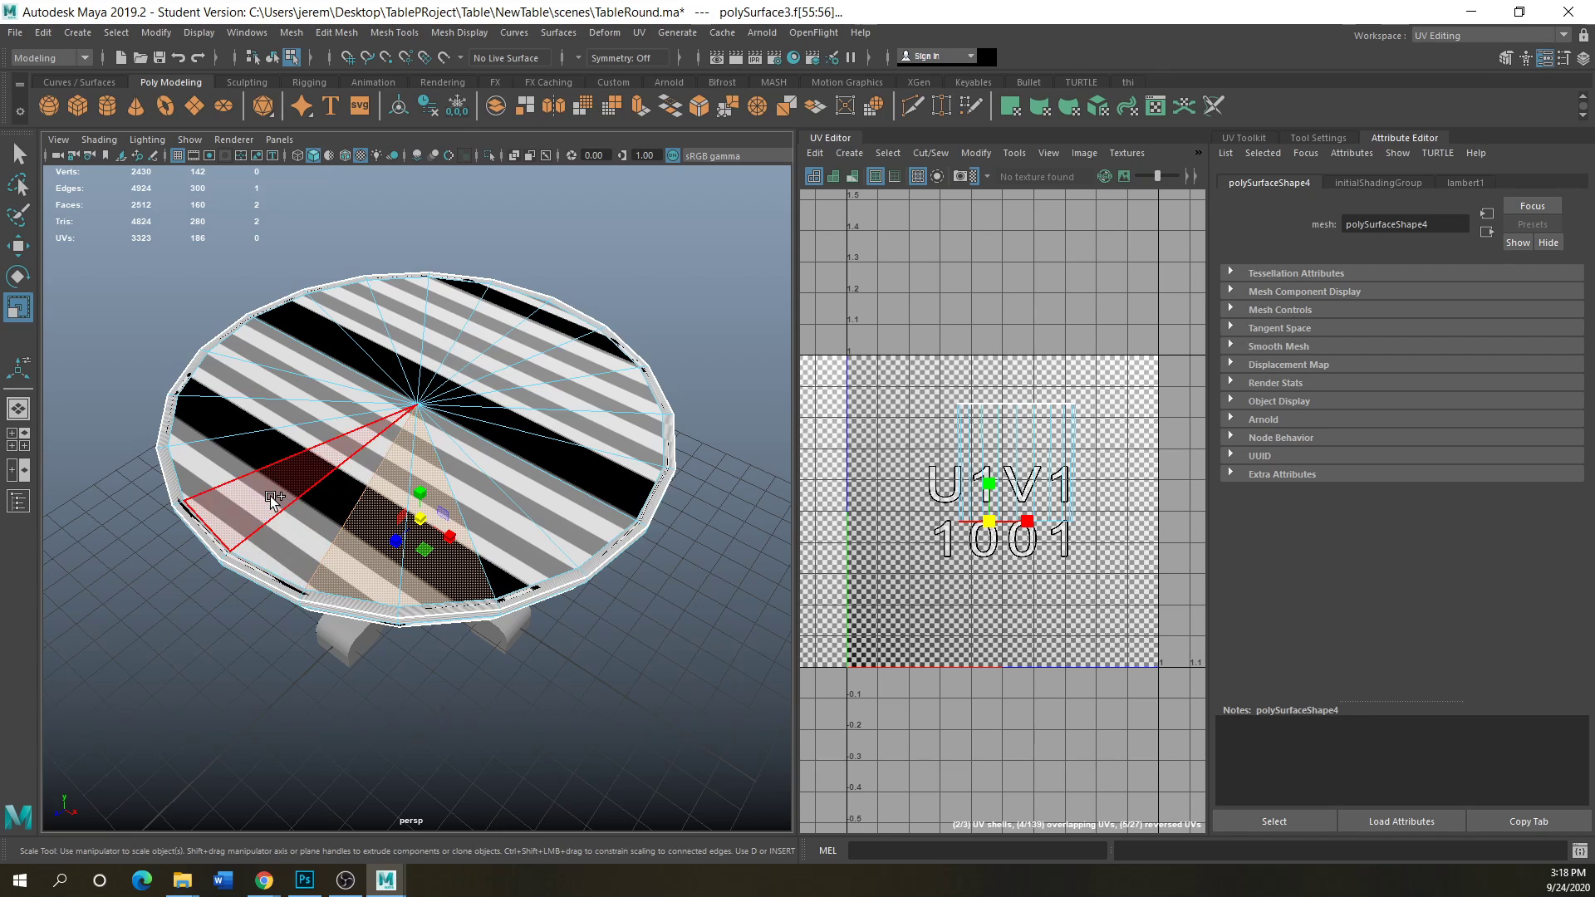
pyautogui.keyDown('shift'); pyautogui.click(269, 498); pyautogui.keyUp('shift')
pyautogui.keyDown('shift'); pyautogui.click(237, 456); pyautogui.keyUp('shift')
pyautogui.keyDown('shift'); pyautogui.click(226, 395); pyautogui.keyUp('shift')
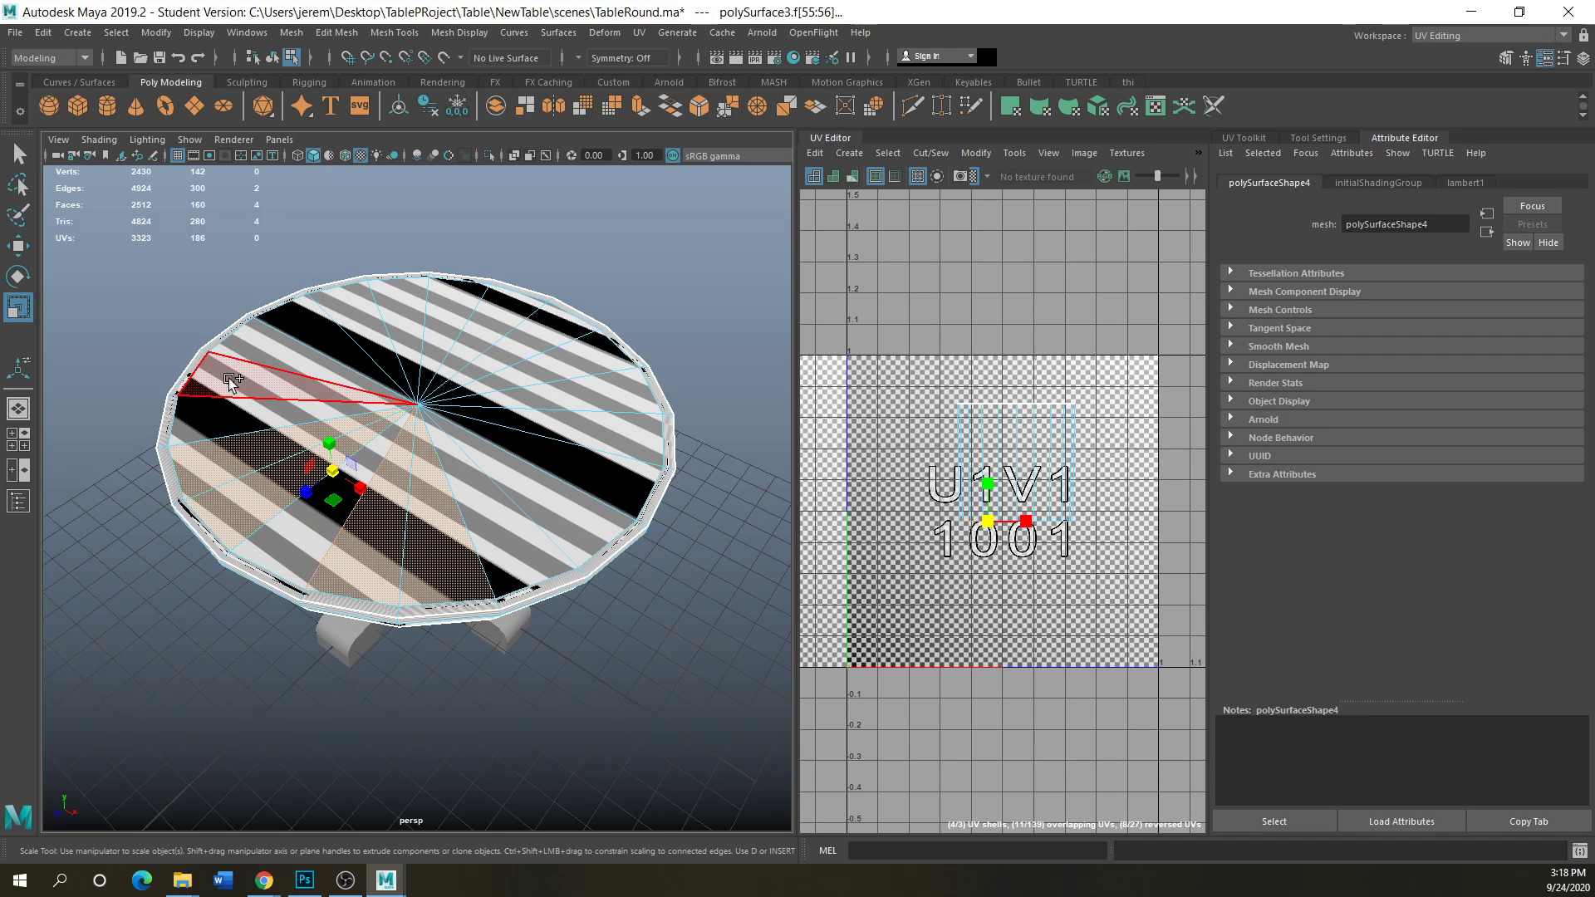
pyautogui.keyDown('shift'); pyautogui.click(268, 347); pyautogui.keyUp('shift')
pyautogui.keyDown('shift'); pyautogui.click(332, 311); pyautogui.keyUp('shift')
pyautogui.keyDown('shift'); pyautogui.click(340, 306); pyautogui.keyUp('shift')
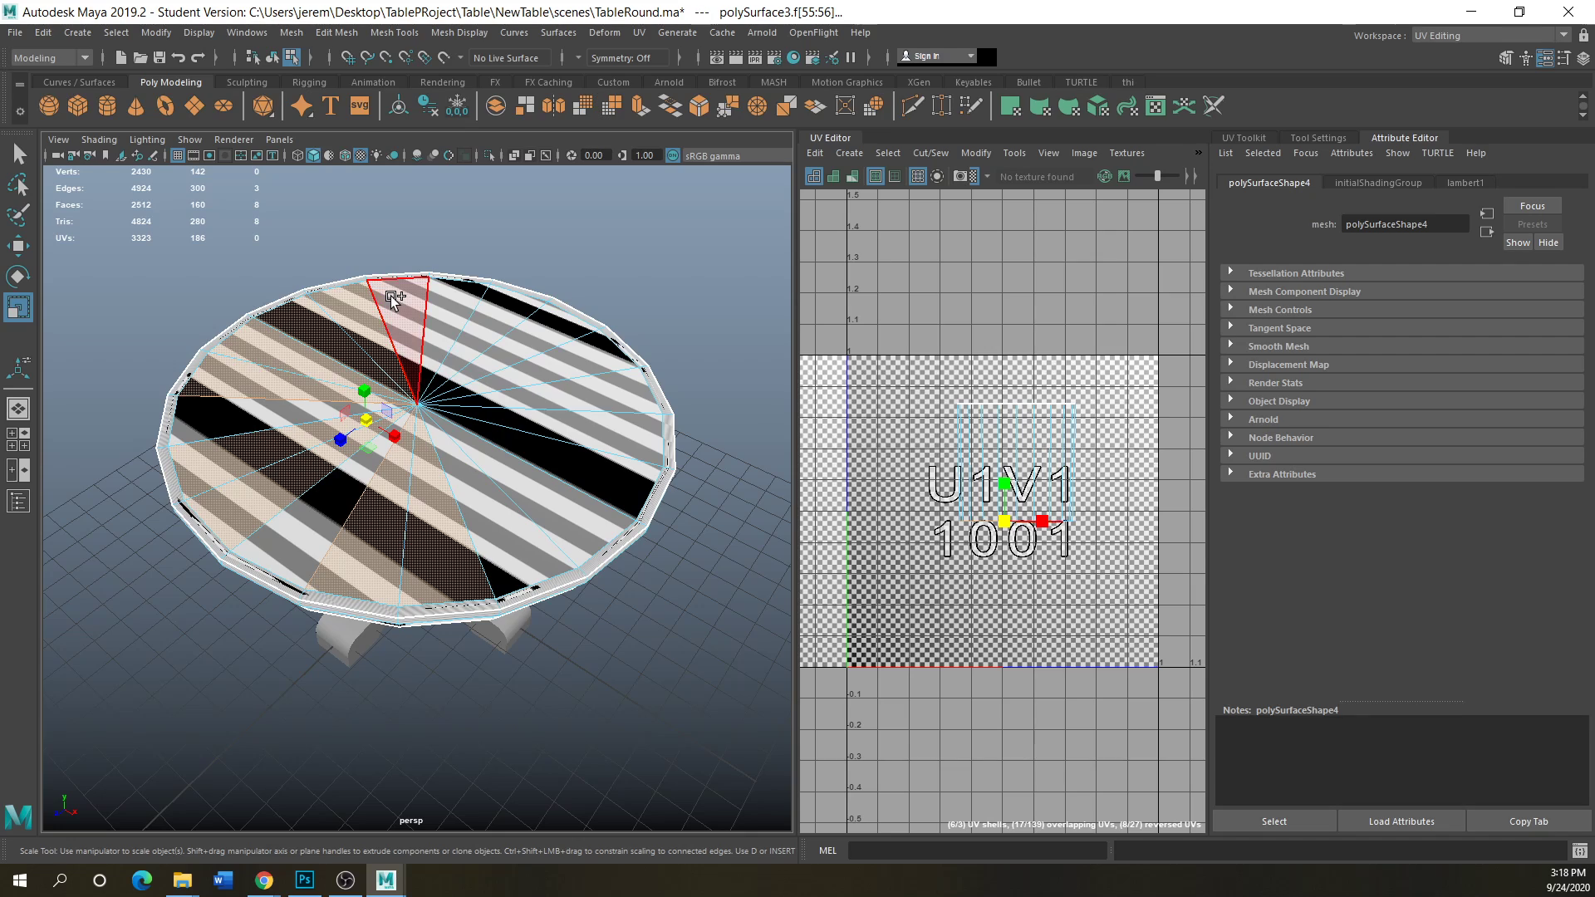
pyautogui.keyDown('shift'); pyautogui.click(397, 290); pyautogui.keyUp('shift')
pyautogui.keyDown('shift'); pyautogui.click(449, 291); pyautogui.keyUp('shift')
pyautogui.keyDown('shift'); pyautogui.click(484, 312); pyautogui.keyUp('shift')
pyautogui.keyDown('shift'); pyautogui.click(540, 353); pyautogui.keyUp('shift')
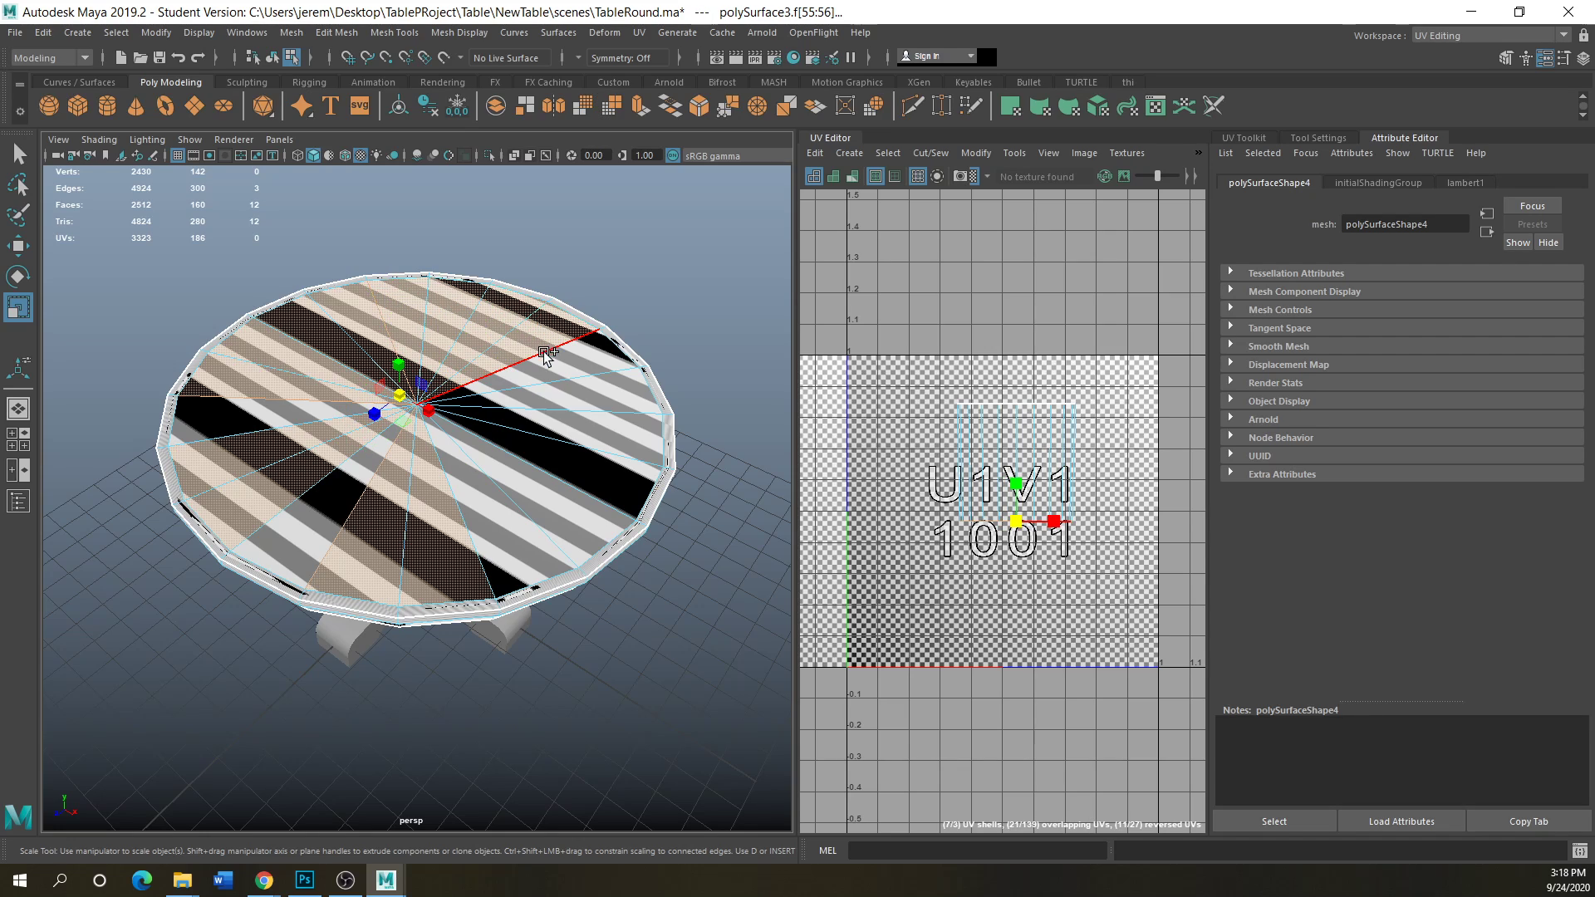
pyautogui.keyDown('shift'); pyautogui.click(576, 397); pyautogui.keyUp('shift')
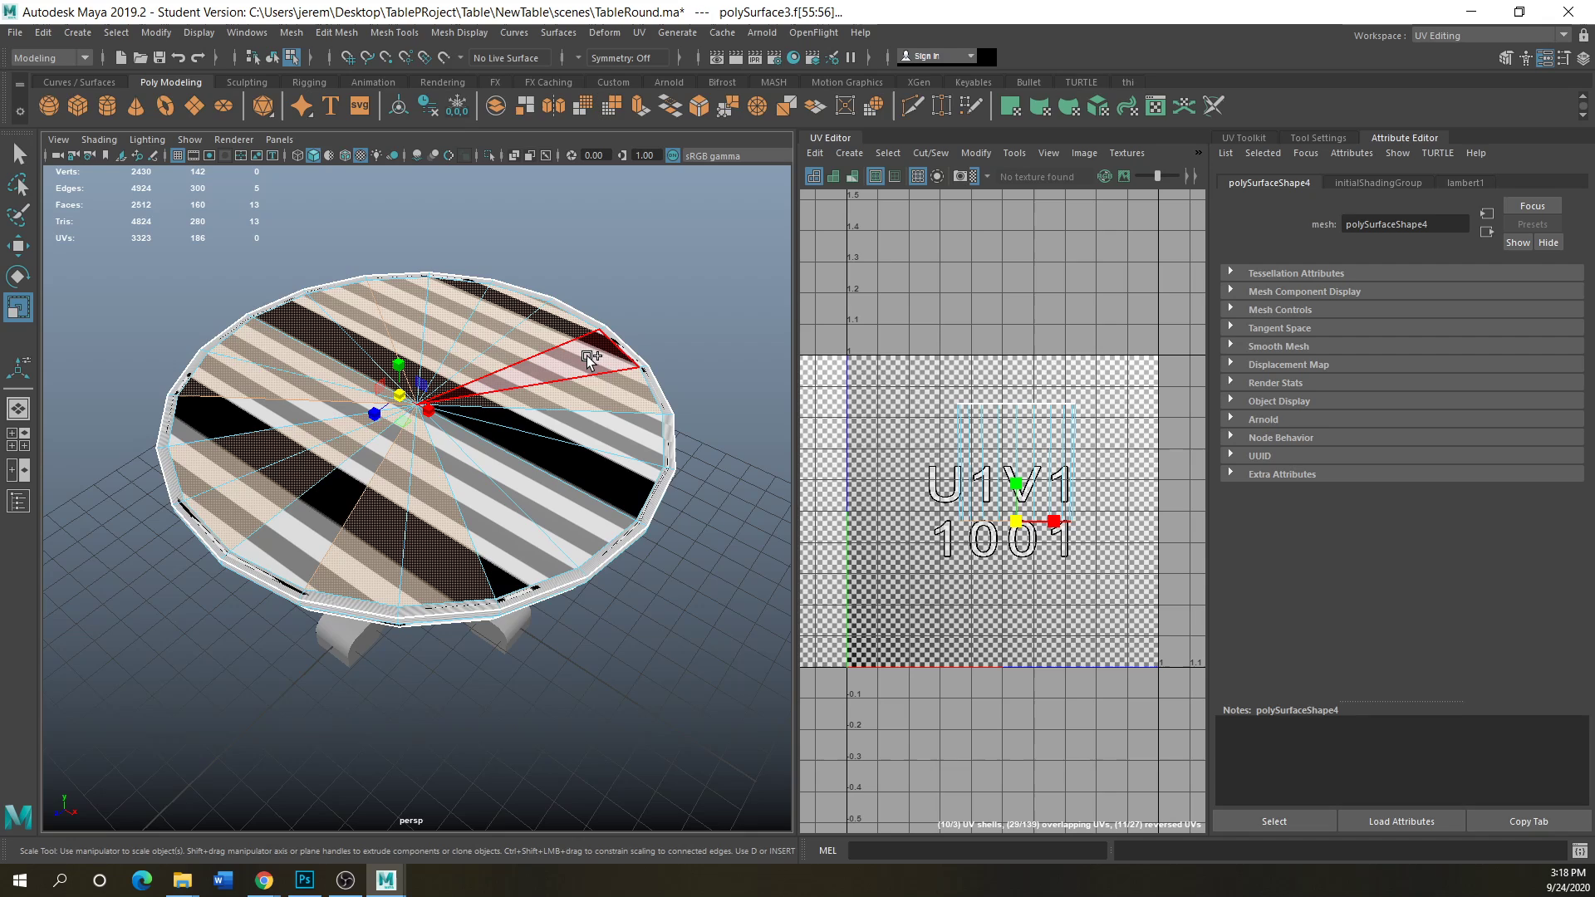
pyautogui.keyDown('shift'); pyautogui.click(591, 358); pyautogui.keyUp('shift')
pyautogui.keyDown('shift'); pyautogui.click(631, 436); pyautogui.keyUp('shift')
pyautogui.keyDown('shift'); pyautogui.click(609, 491); pyautogui.keyUp('shift')
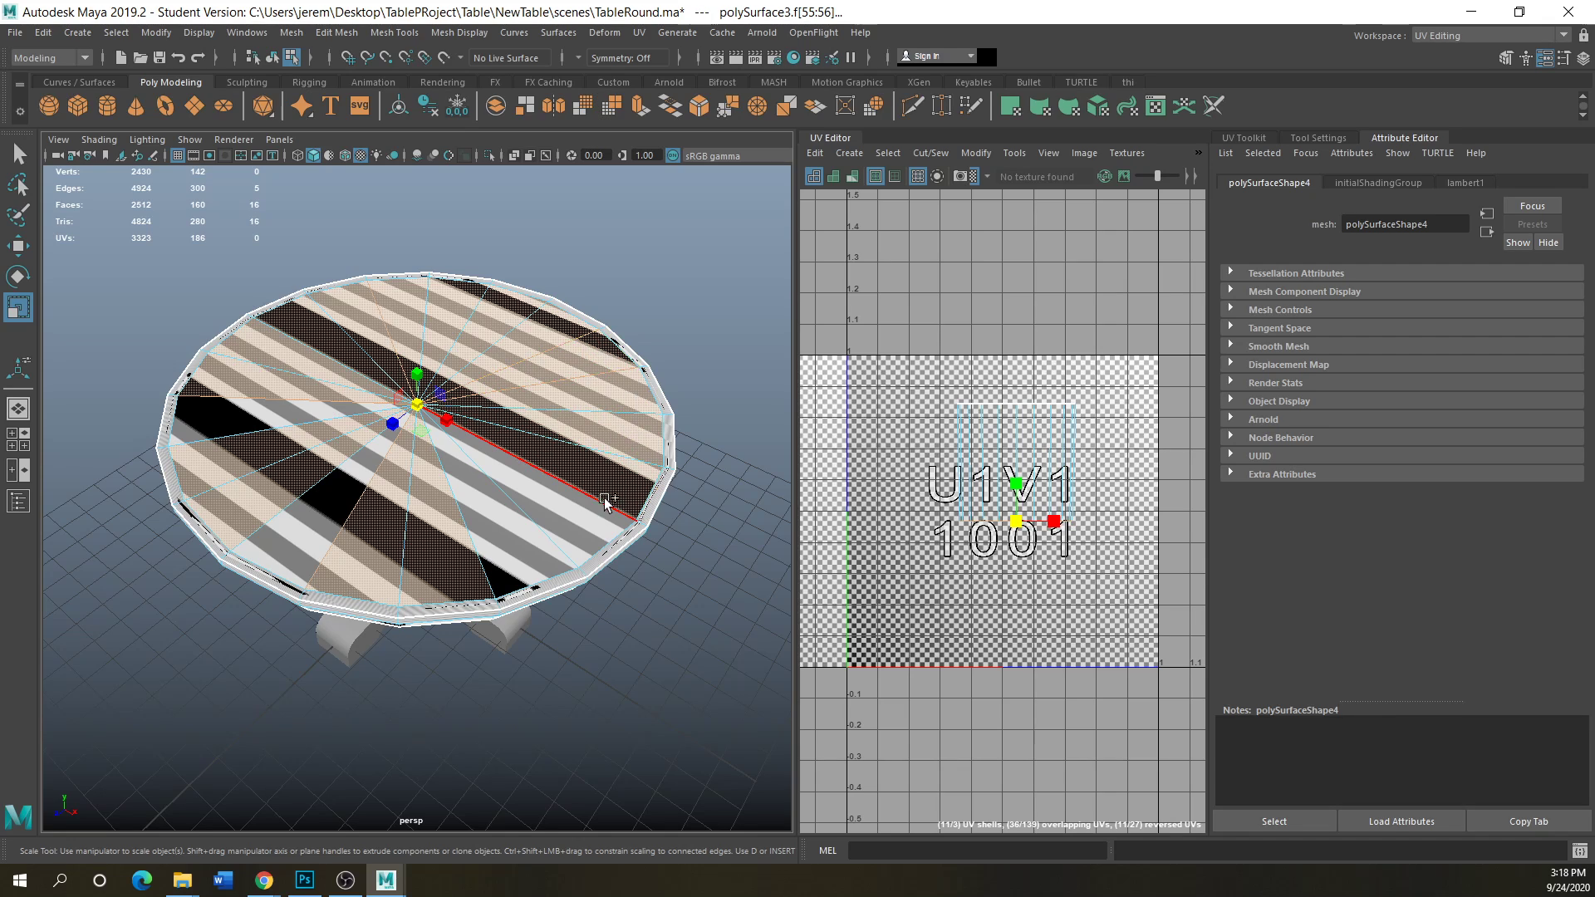
pyautogui.keyDown('shift'); pyautogui.click(572, 520); pyautogui.keyUp('shift')
pyautogui.keyDown('shift'); pyautogui.click(526, 541); pyautogui.keyUp('shift')
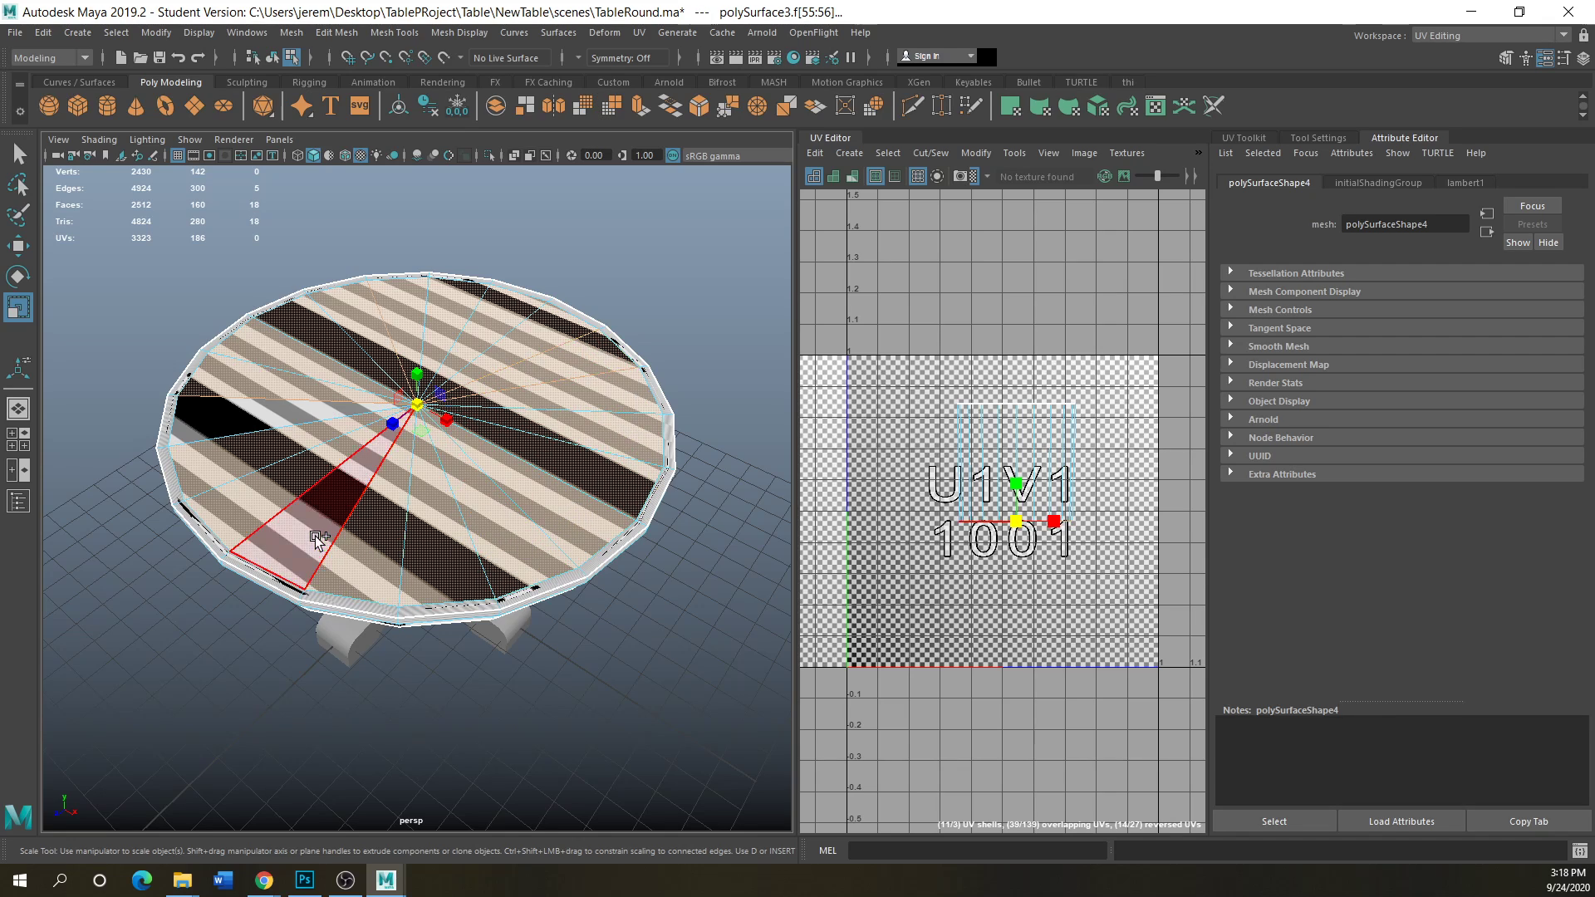
pyautogui.keyDown('shift'); pyautogui.click(321, 534); pyautogui.keyUp('shift')
pyautogui.keyDown('shift'); pyautogui.click(360, 447); pyautogui.keyUp('shift')
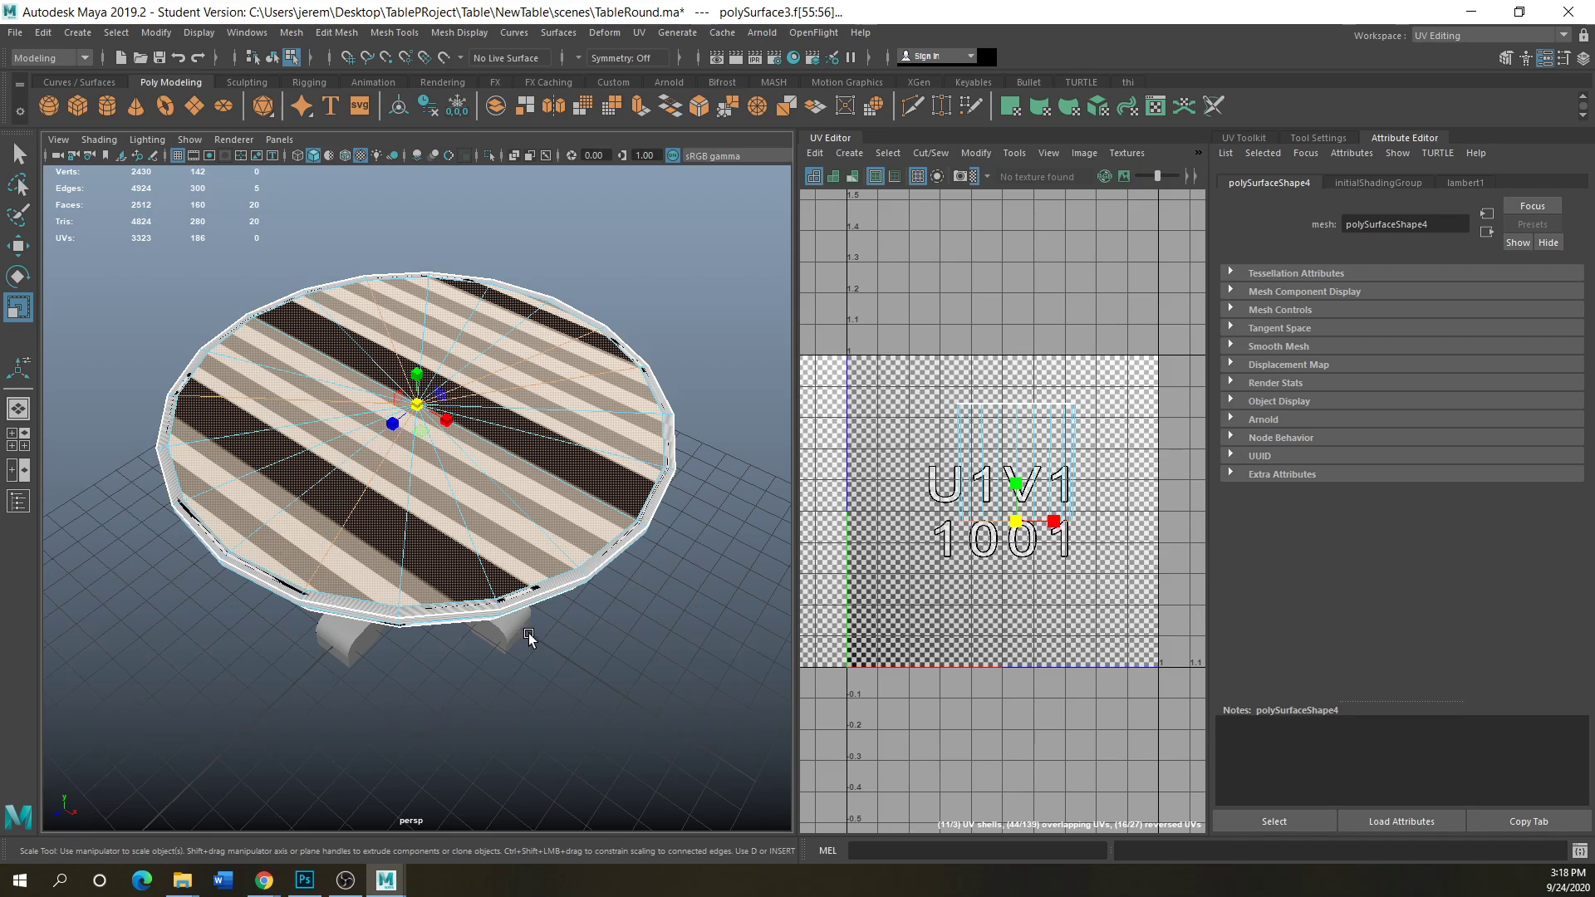
pyautogui.keyDown('alt'); pyautogui.moveTo(527, 633); pyautogui.dragTo(472, 625); pyautogui.keyUp('alt')
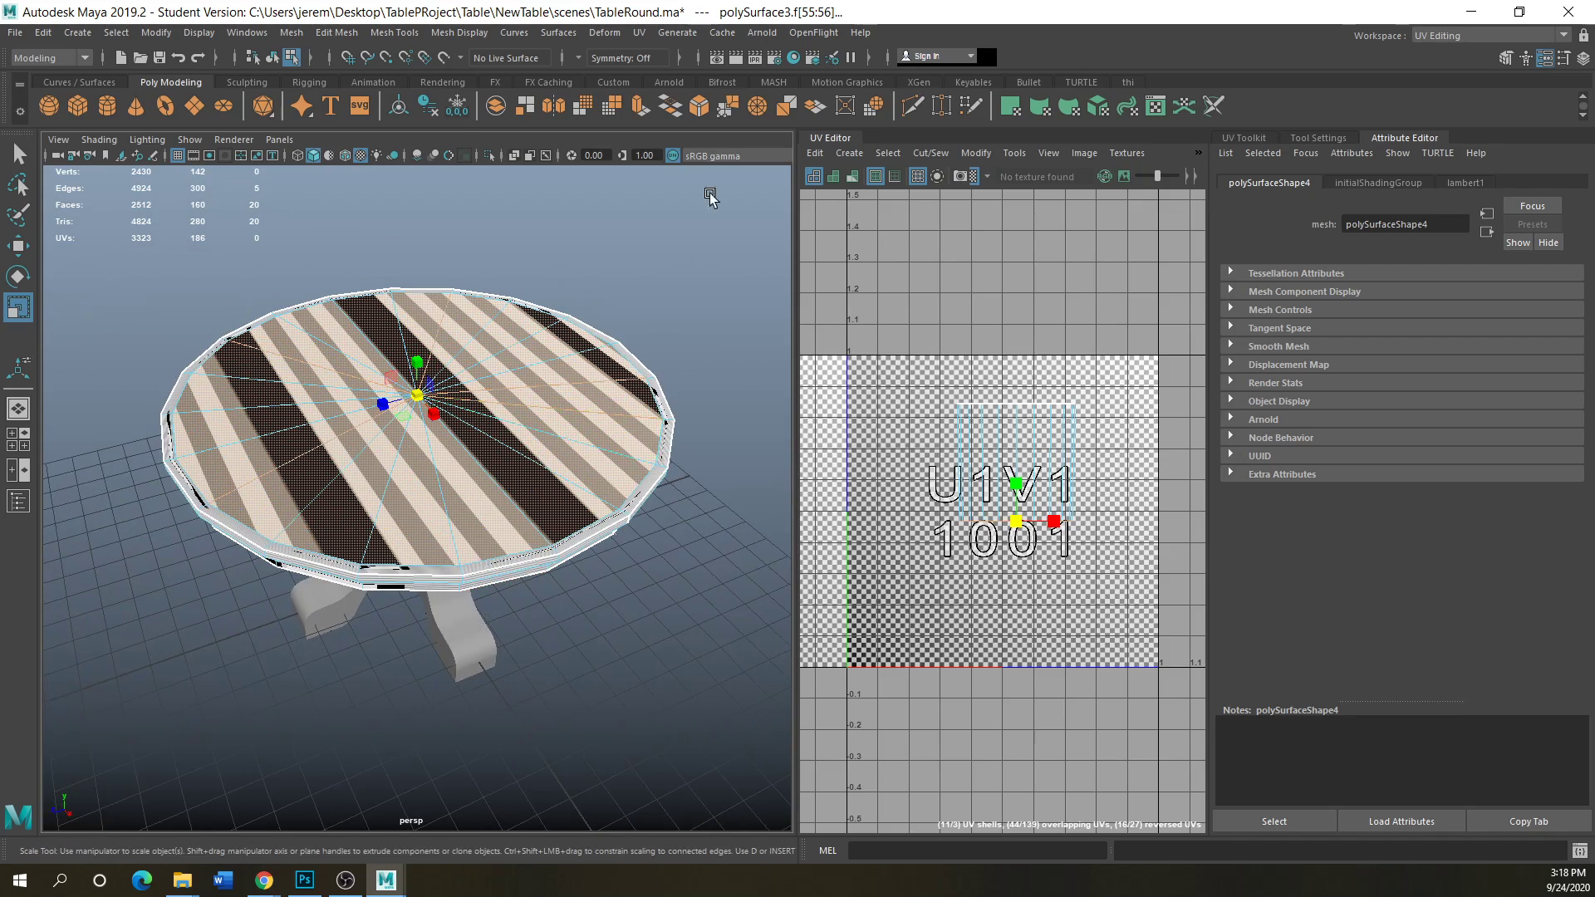
# - Apply a planar UV projection from the X axis to the selected tabletop faces, fitted to the bounding box
pyautogui.click(638, 33)
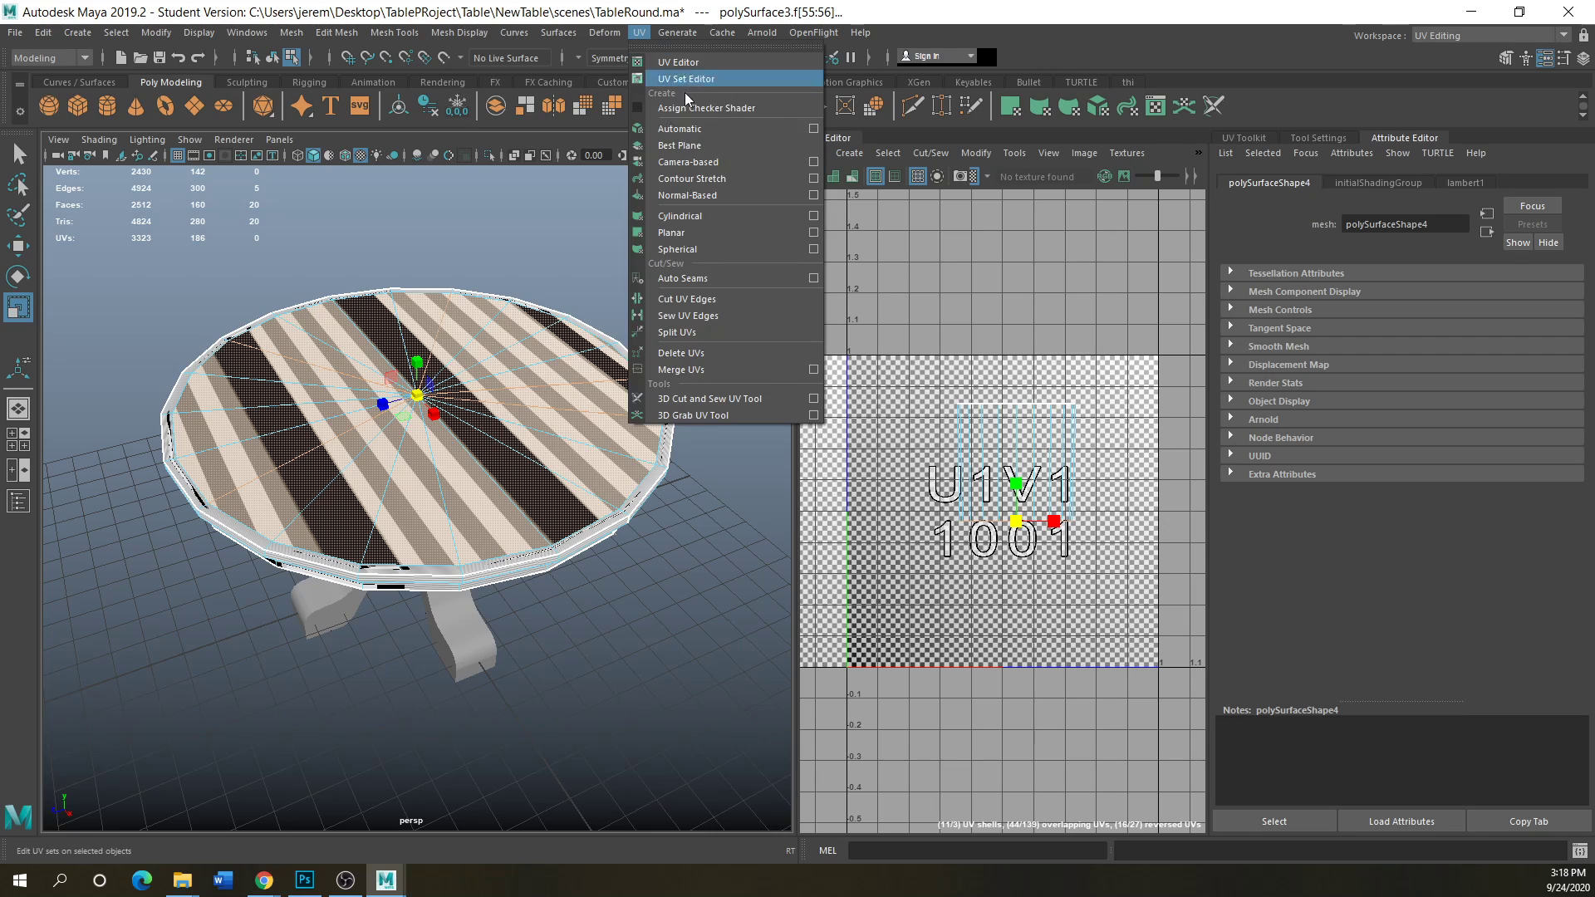
pyautogui.click(813, 233)
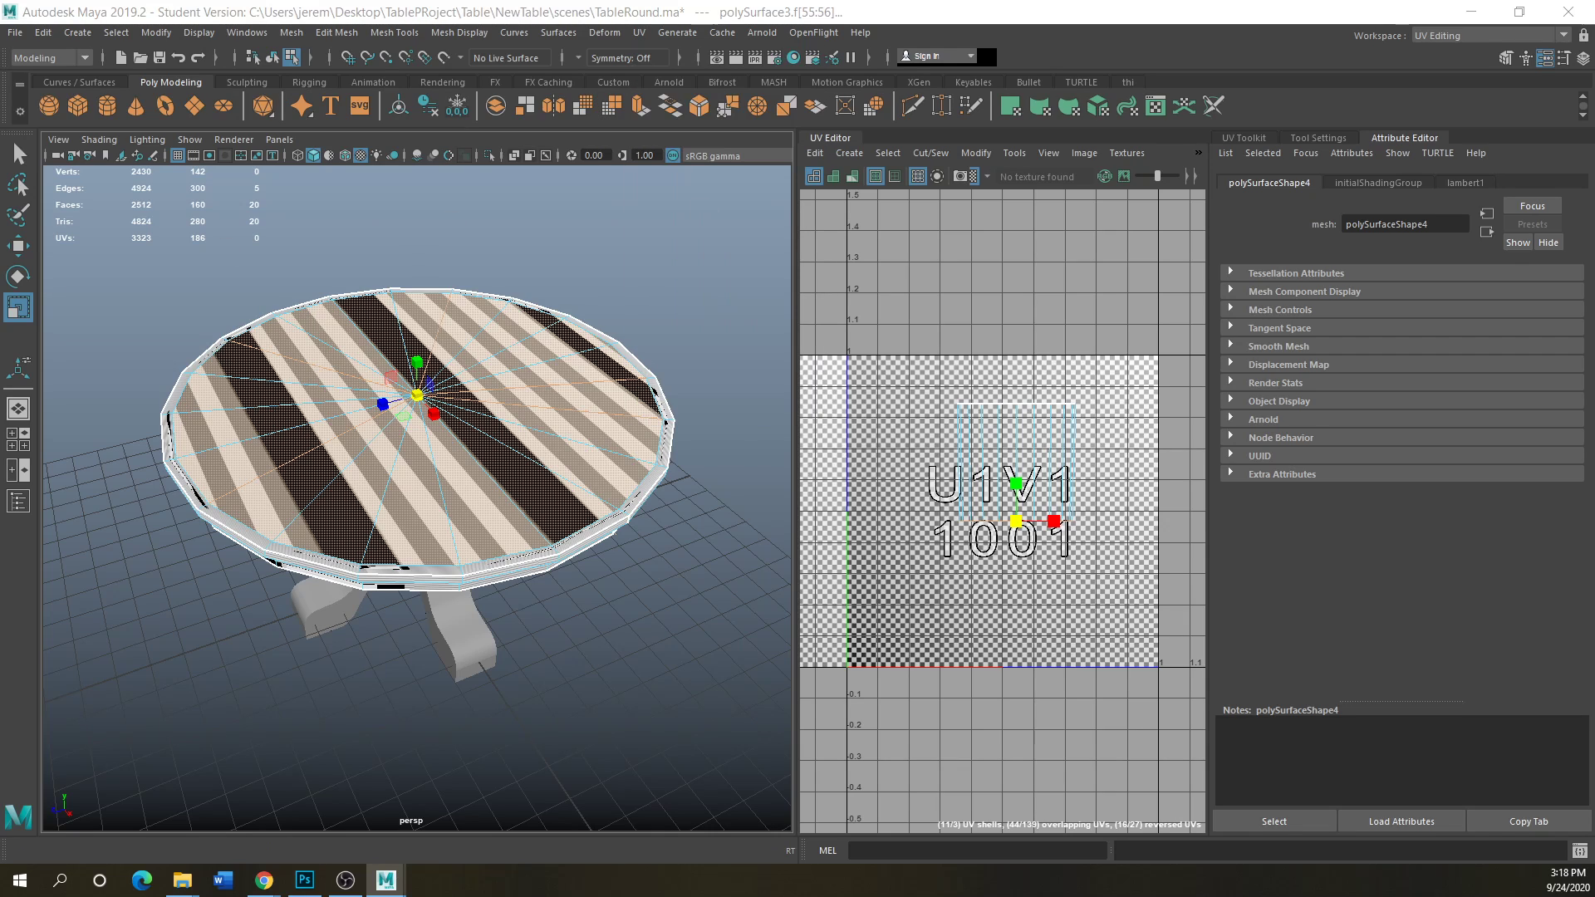
pyautogui.moveTo(731, 220); pyautogui.dragTo(874, 113)
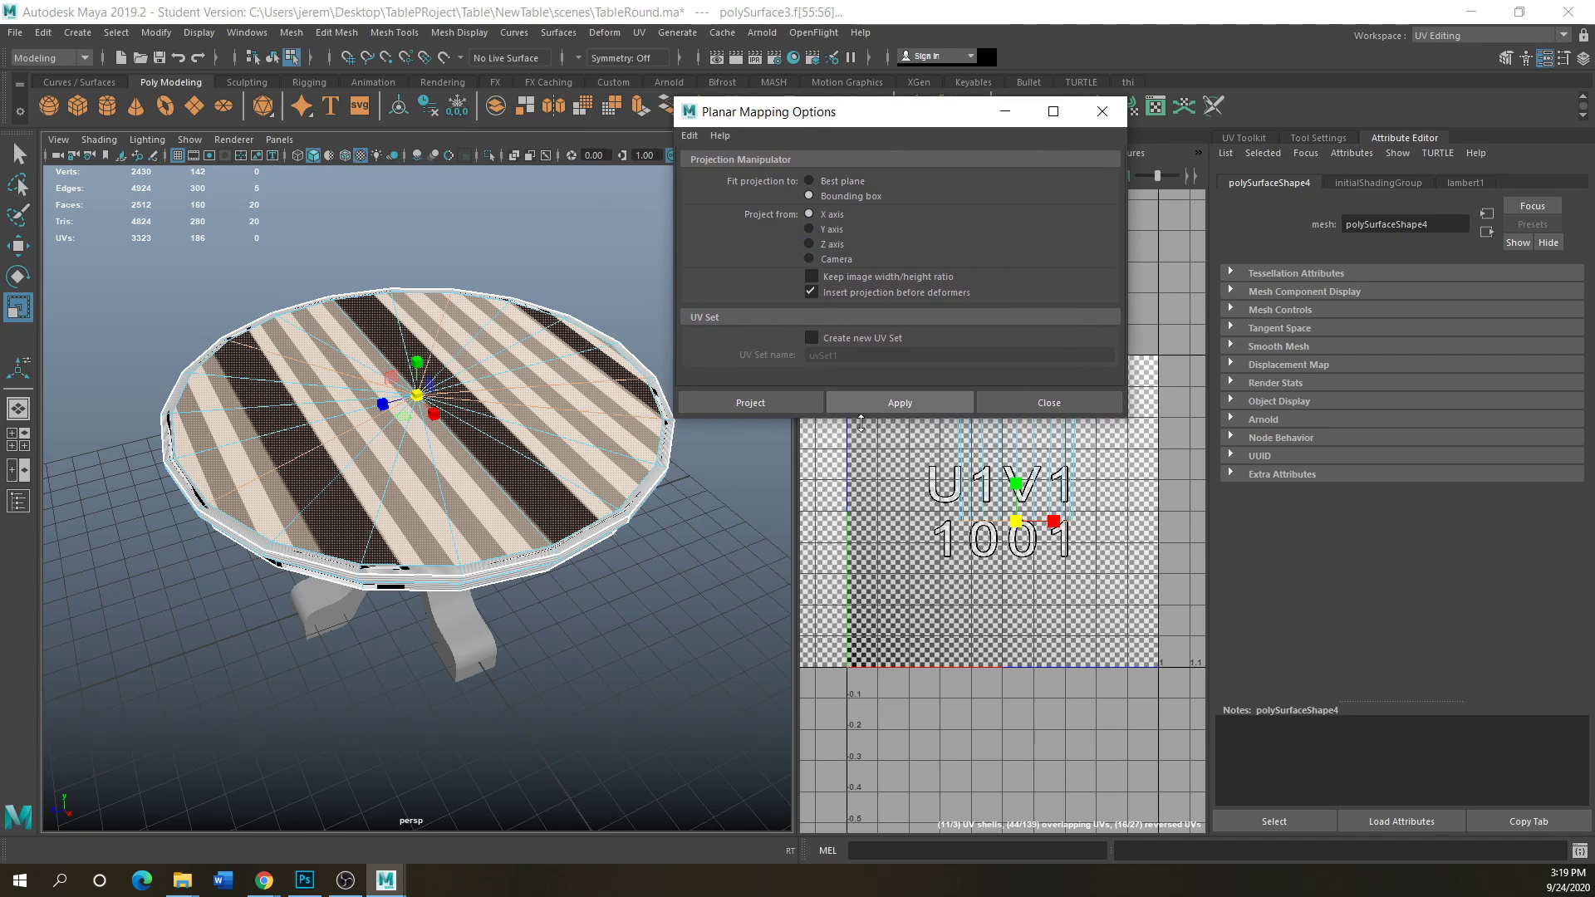
pyautogui.click(901, 405)
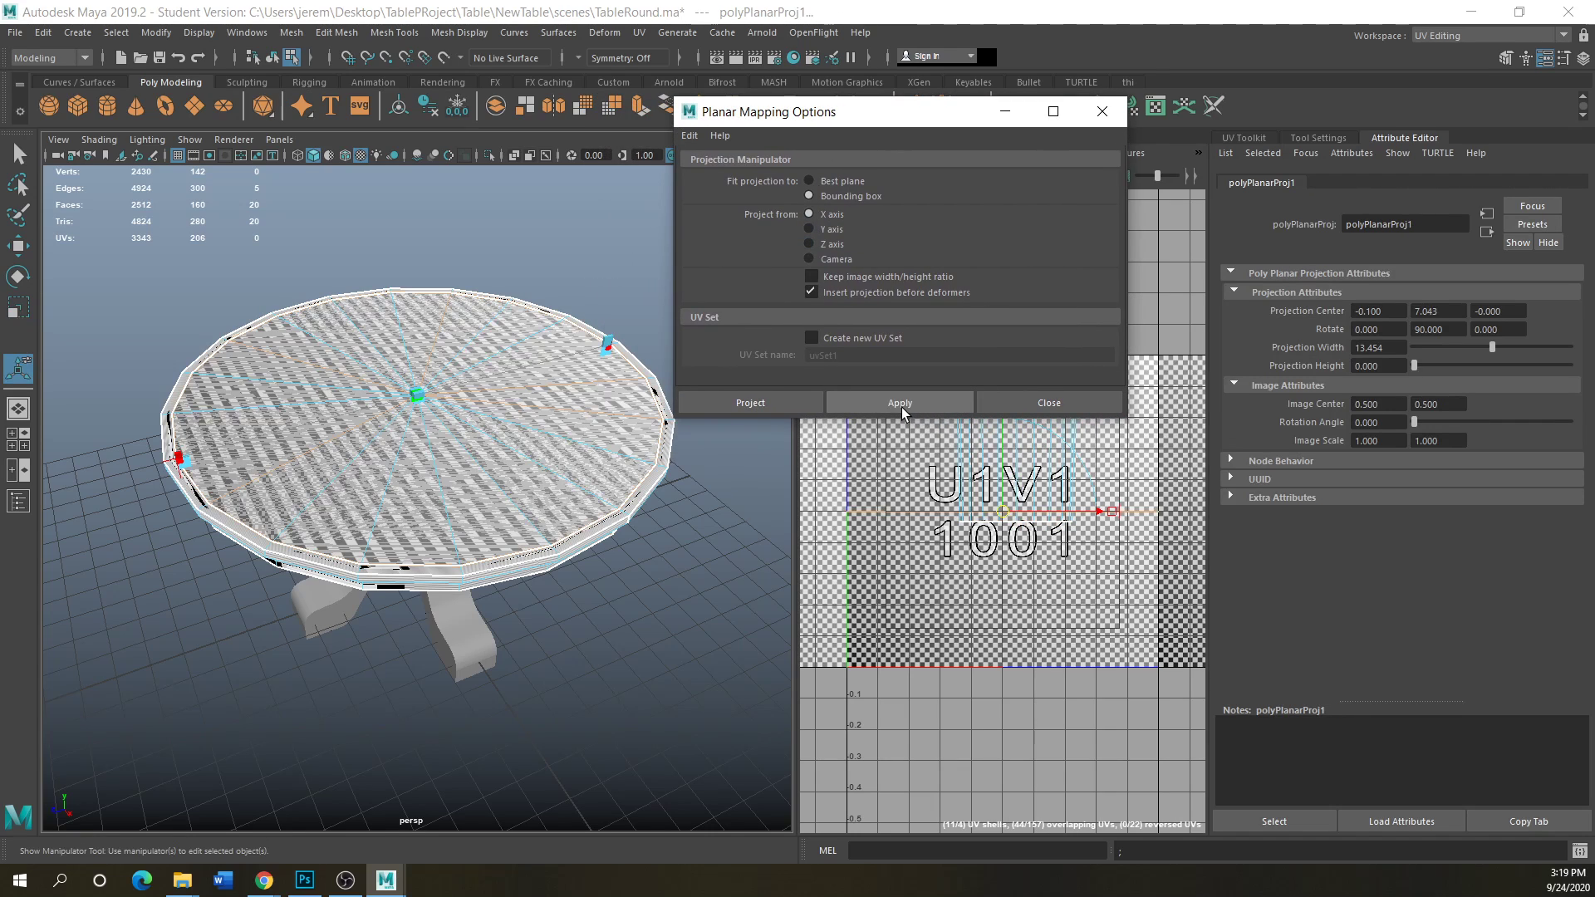
# - Reproject the tabletop's upper faces with planar mapping from the Y axis
pyautogui.click(814, 228)
pyautogui.click(904, 404)
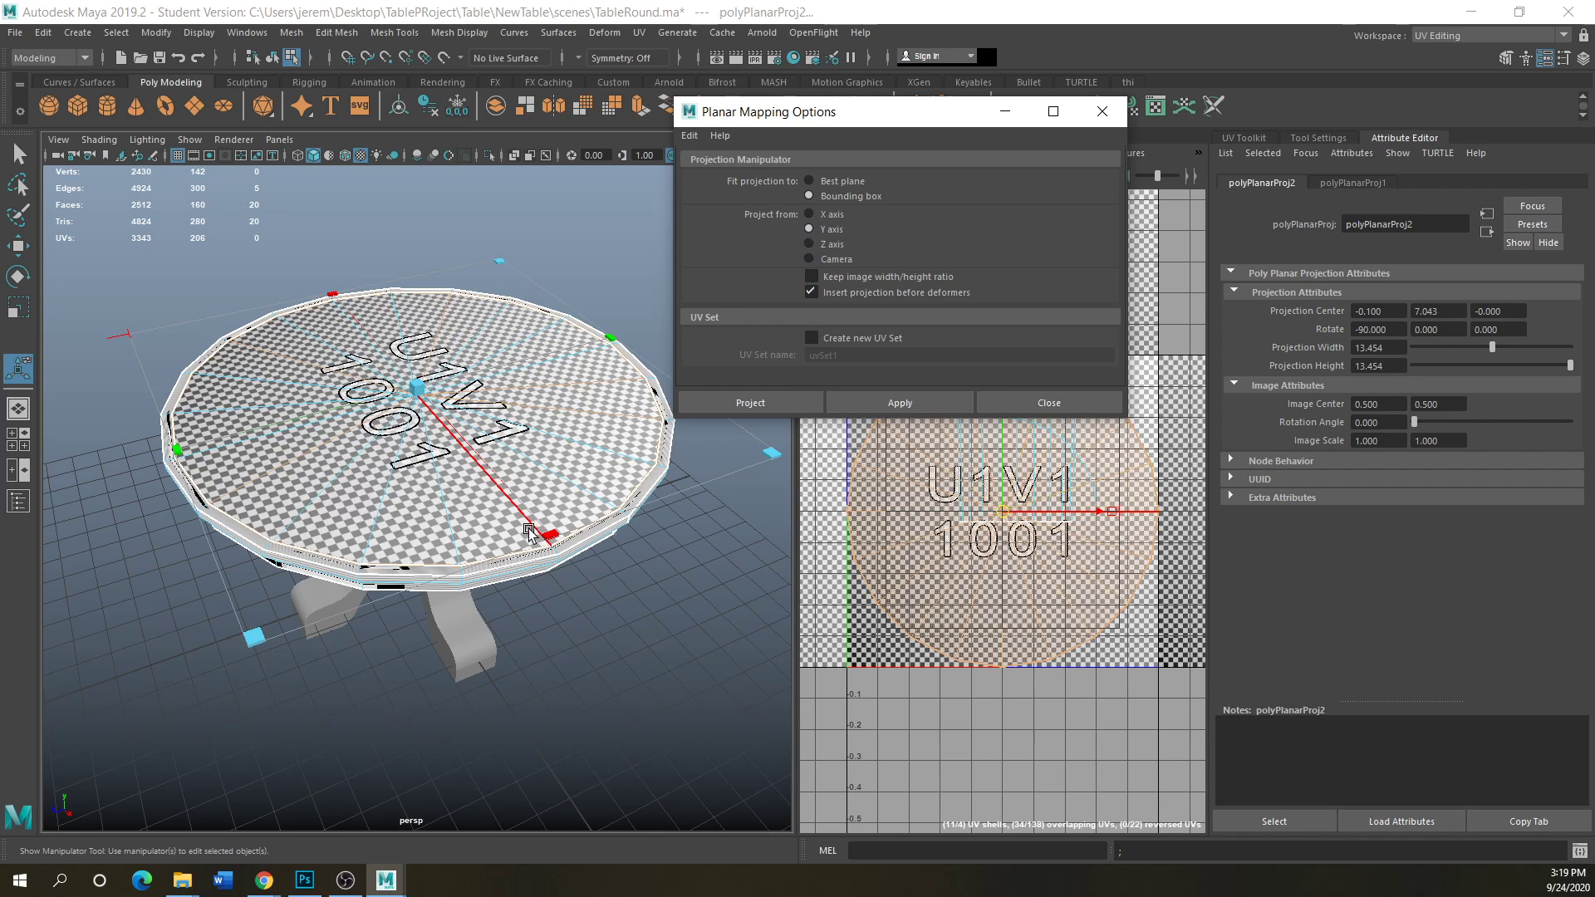
pyautogui.moveTo(564, 609)
pyautogui.keyDown('alt'); pyautogui.mouseDown()
pyautogui.moveTo(582, 706)
pyautogui.moveTo(561, 619)
pyautogui.mouseUp(); pyautogui.keyUp('alt')
# - Scale the tabletop's circular UV shell down uniformly in the UV Editor and close the planar mapping options
pyautogui.moveTo(864, 112); pyautogui.dragTo(1283, 119)
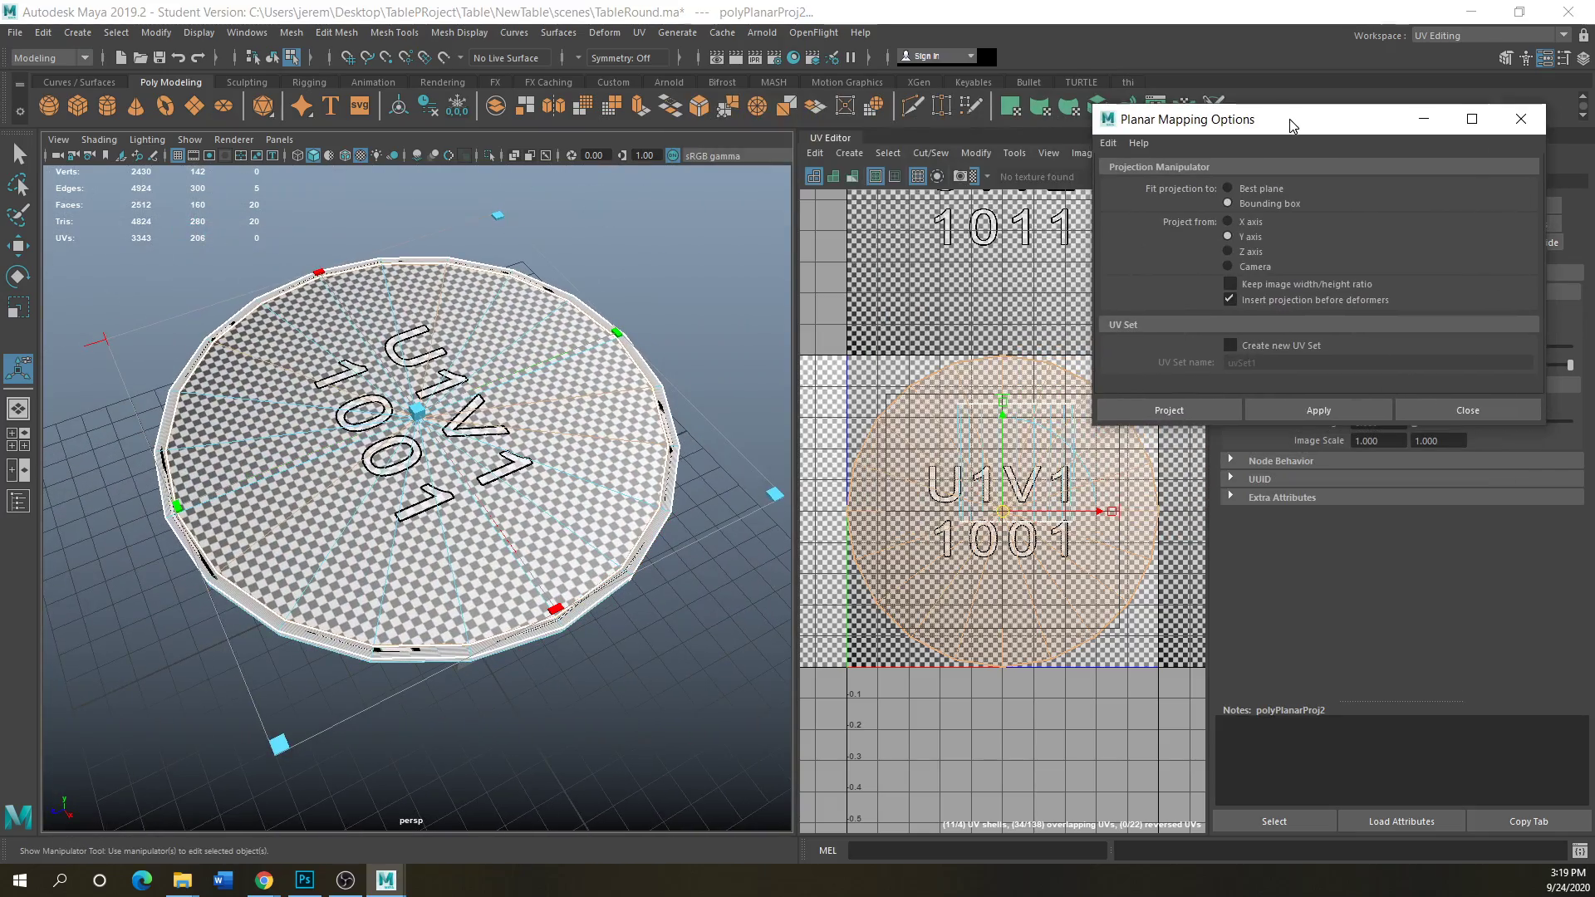
pyautogui.click(18, 307)
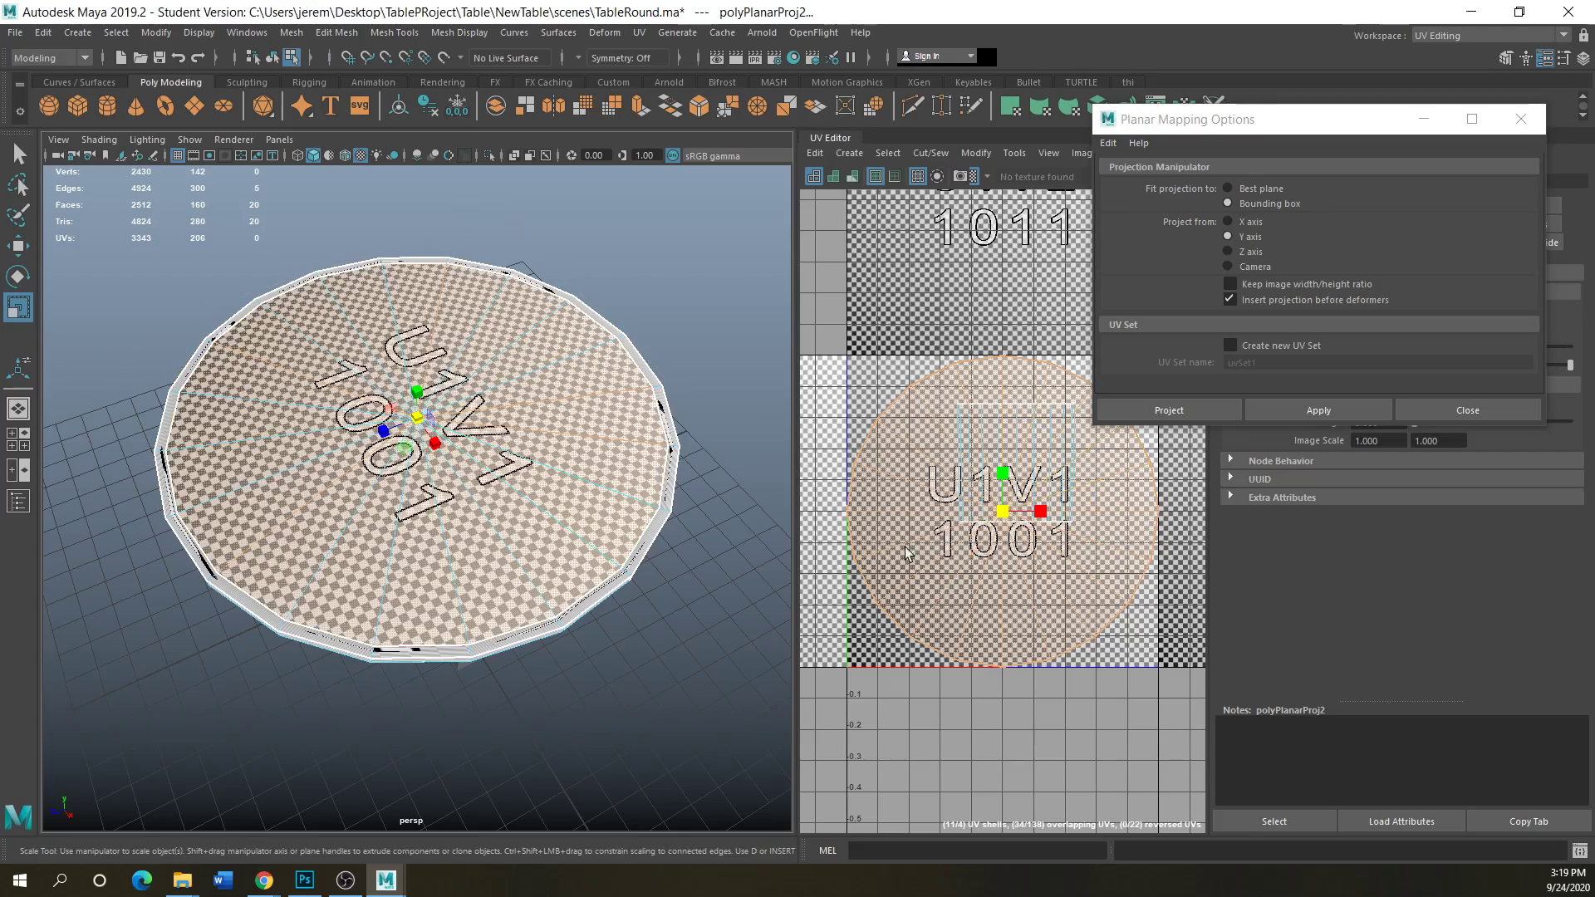
pyautogui.moveTo(1002, 515); pyautogui.dragTo(985, 508)
pyautogui.moveTo(585, 644)
pyautogui.keyDown('alt'); pyautogui.mouseDown()
pyautogui.moveTo(538, 508)
pyautogui.moveTo(526, 556)
pyautogui.moveTo(565, 652)
pyautogui.mouseUp(); pyautogui.keyUp('alt')
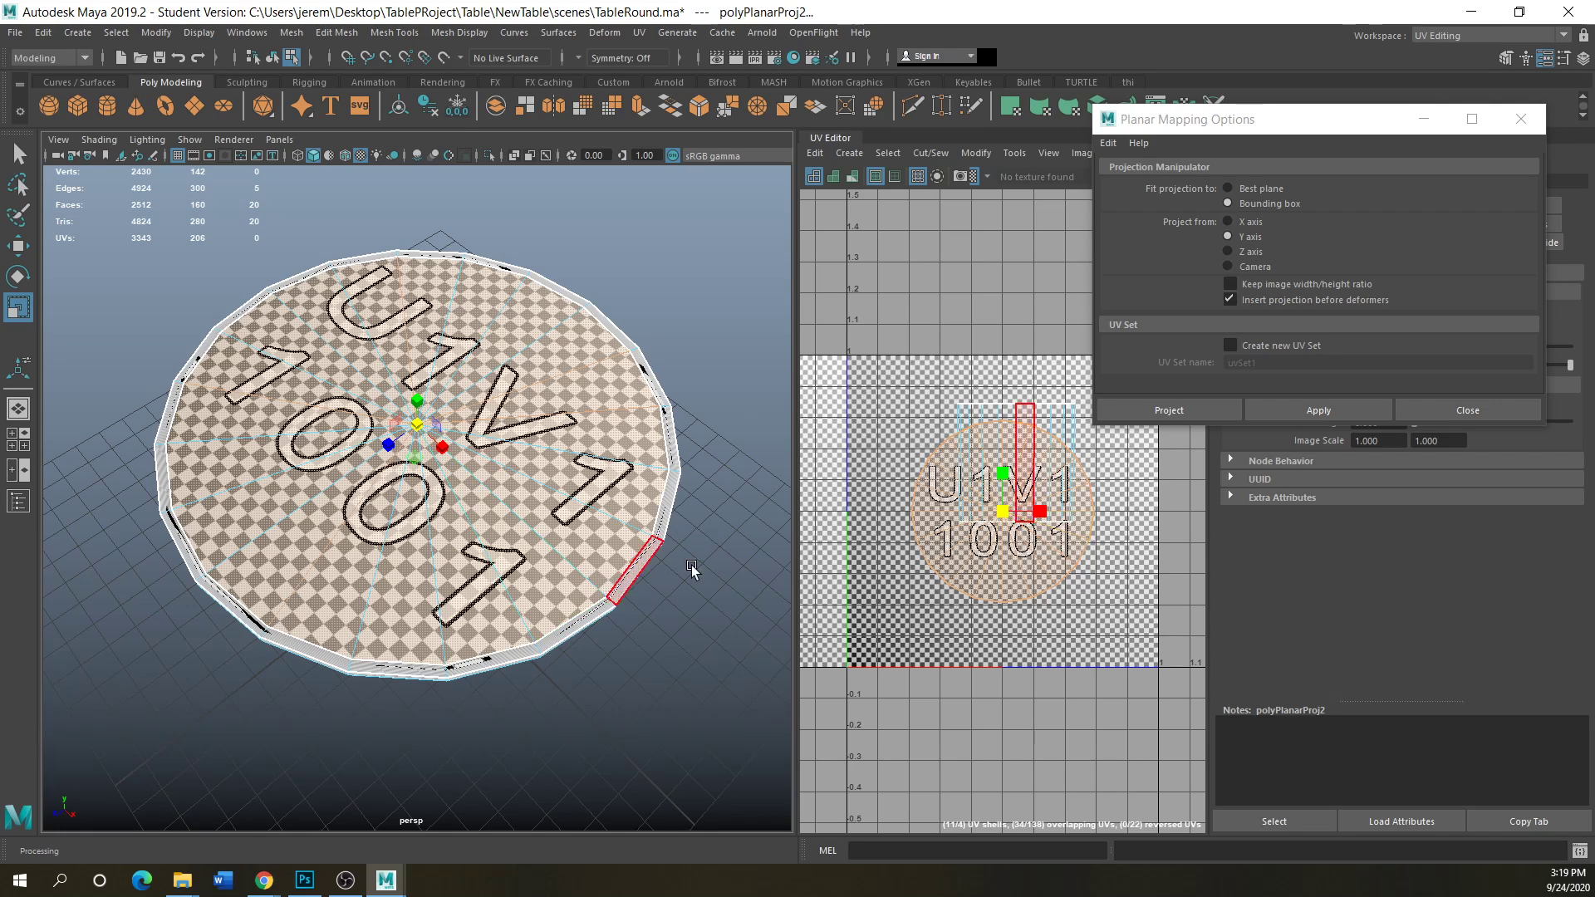
pyautogui.moveTo(1360, 135); pyautogui.dragTo(617, 408)
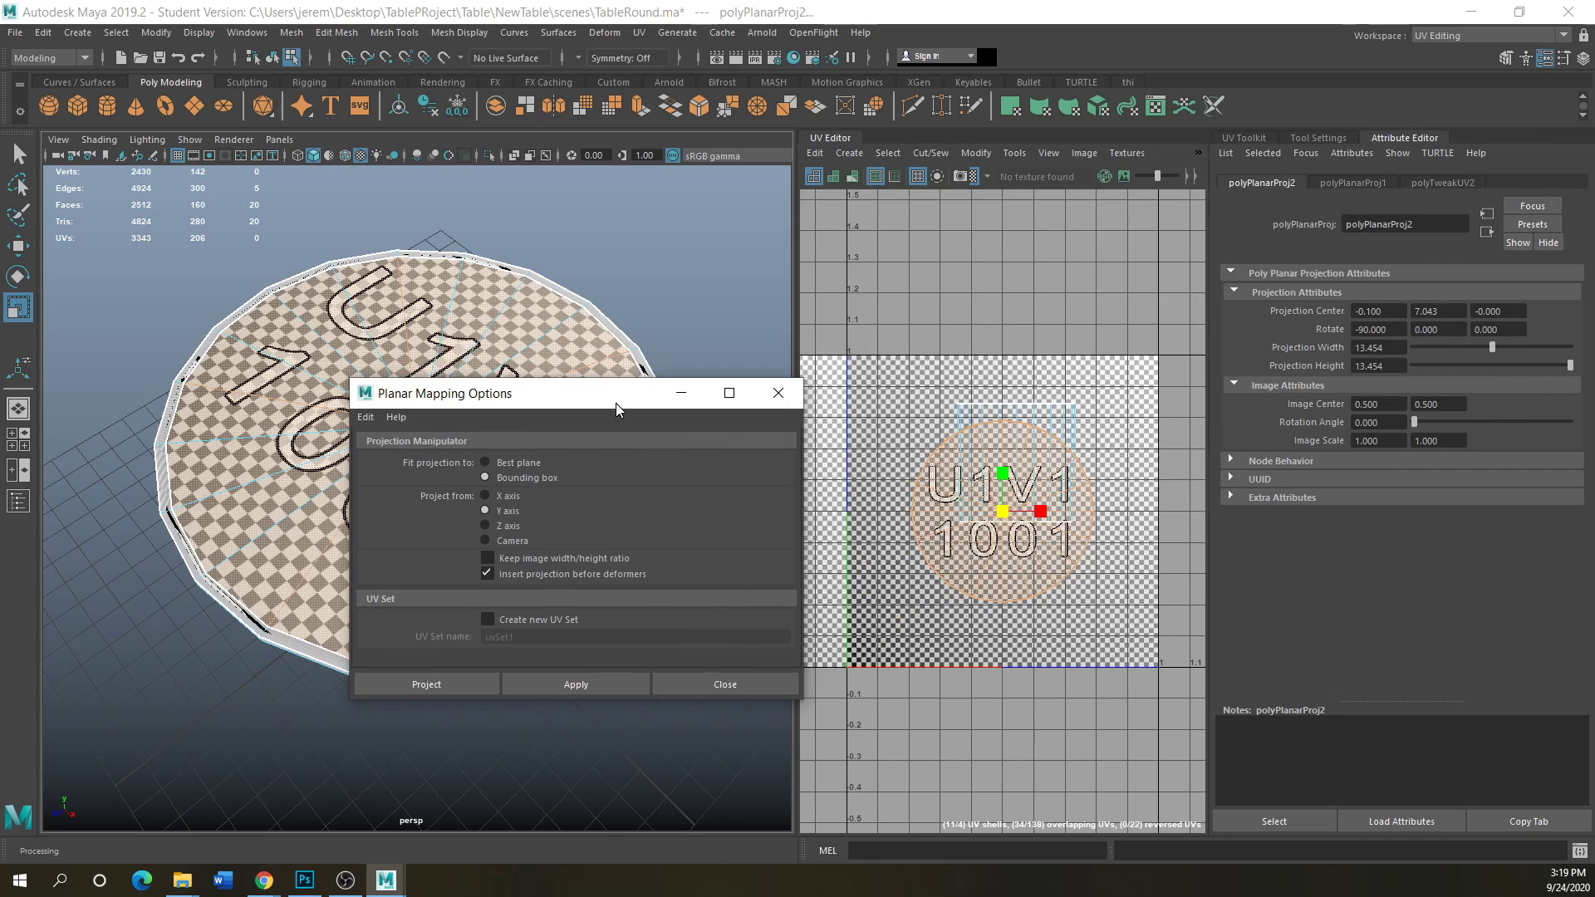
pyautogui.click(793, 389)
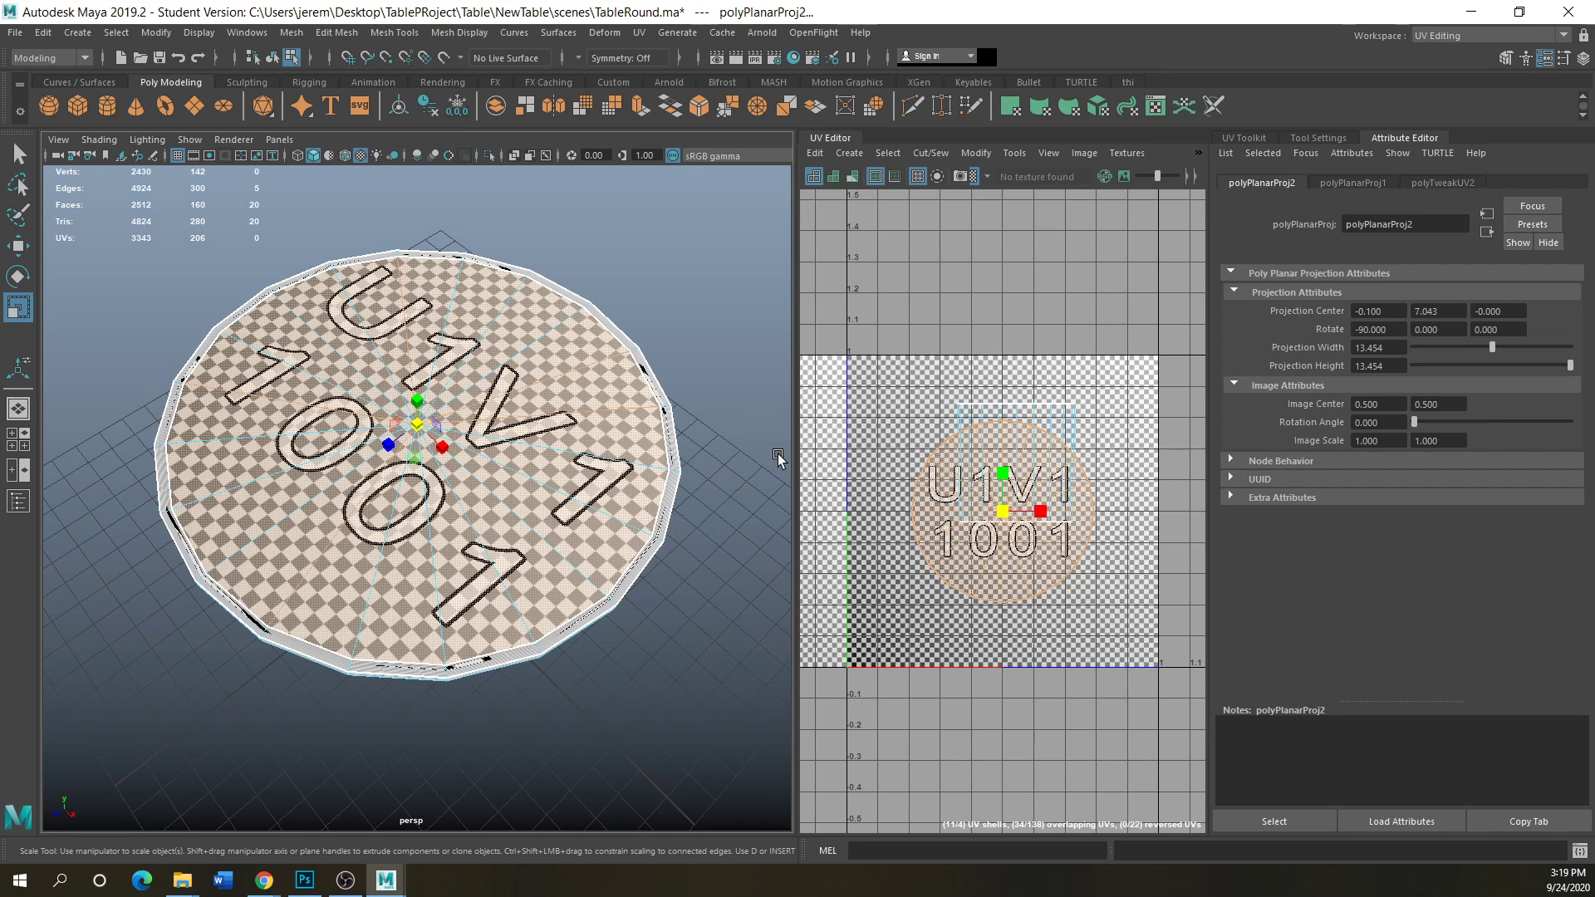
# - Detach the UV Editor from the docked layout as a floating window
pyautogui.click(642, 34)
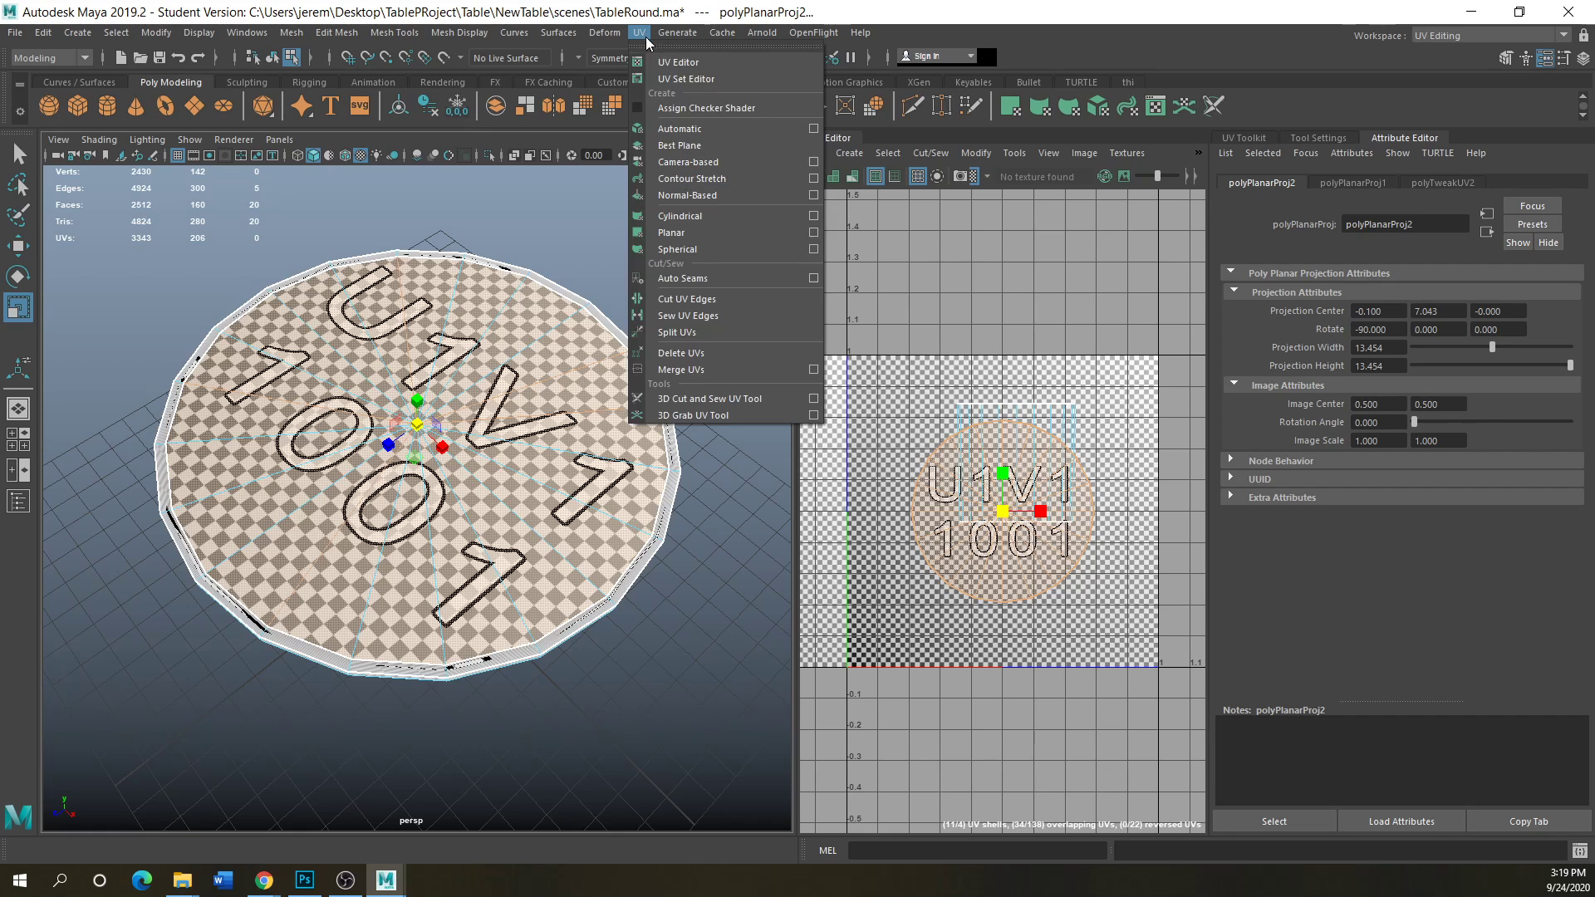
pyautogui.click(667, 64)
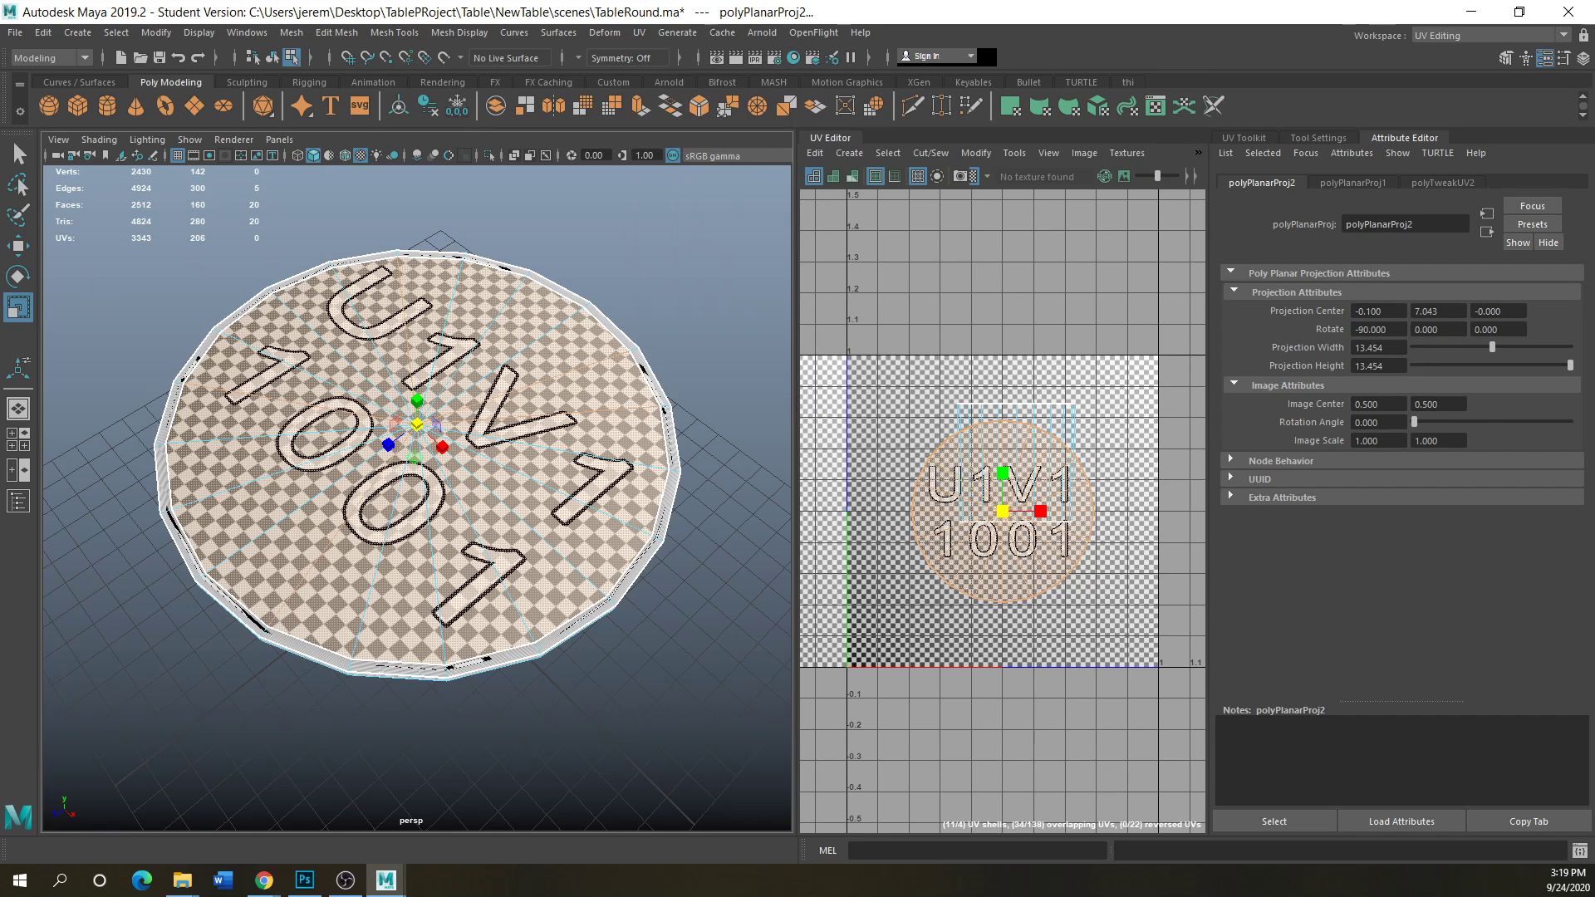
pyautogui.moveTo(821, 138); pyautogui.dragTo(1224, 151)
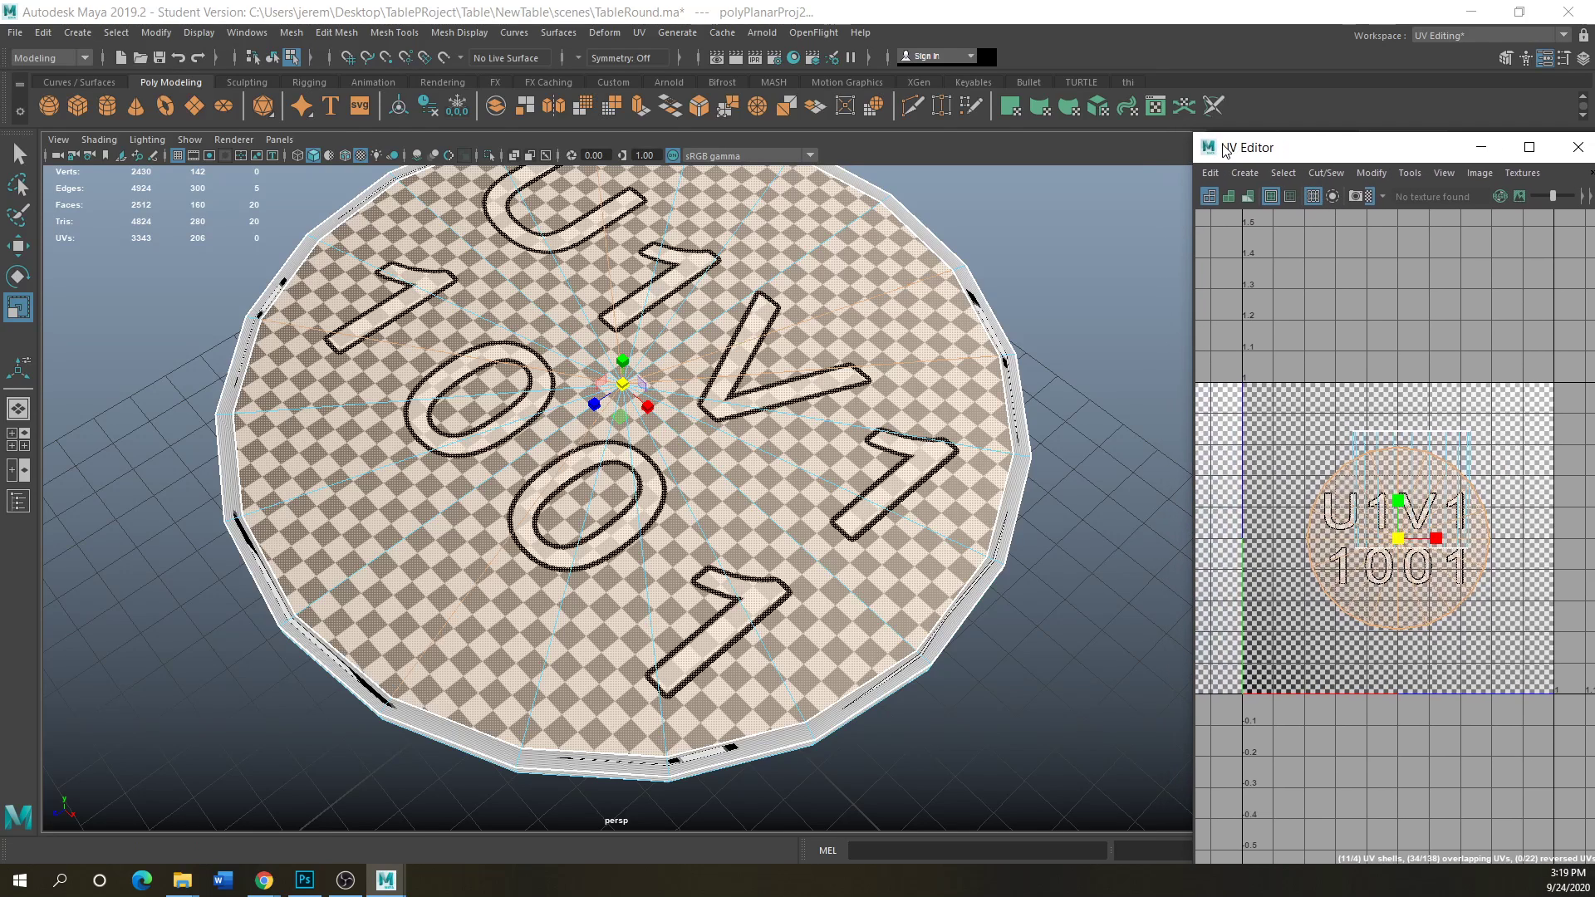
# - Try opening the UV Editor and UV Toolkit in the Maya Classic workspace, close both, and return to the UV Editing workspace
pyautogui.click(1560, 39)
pyautogui.click(1521, 57)
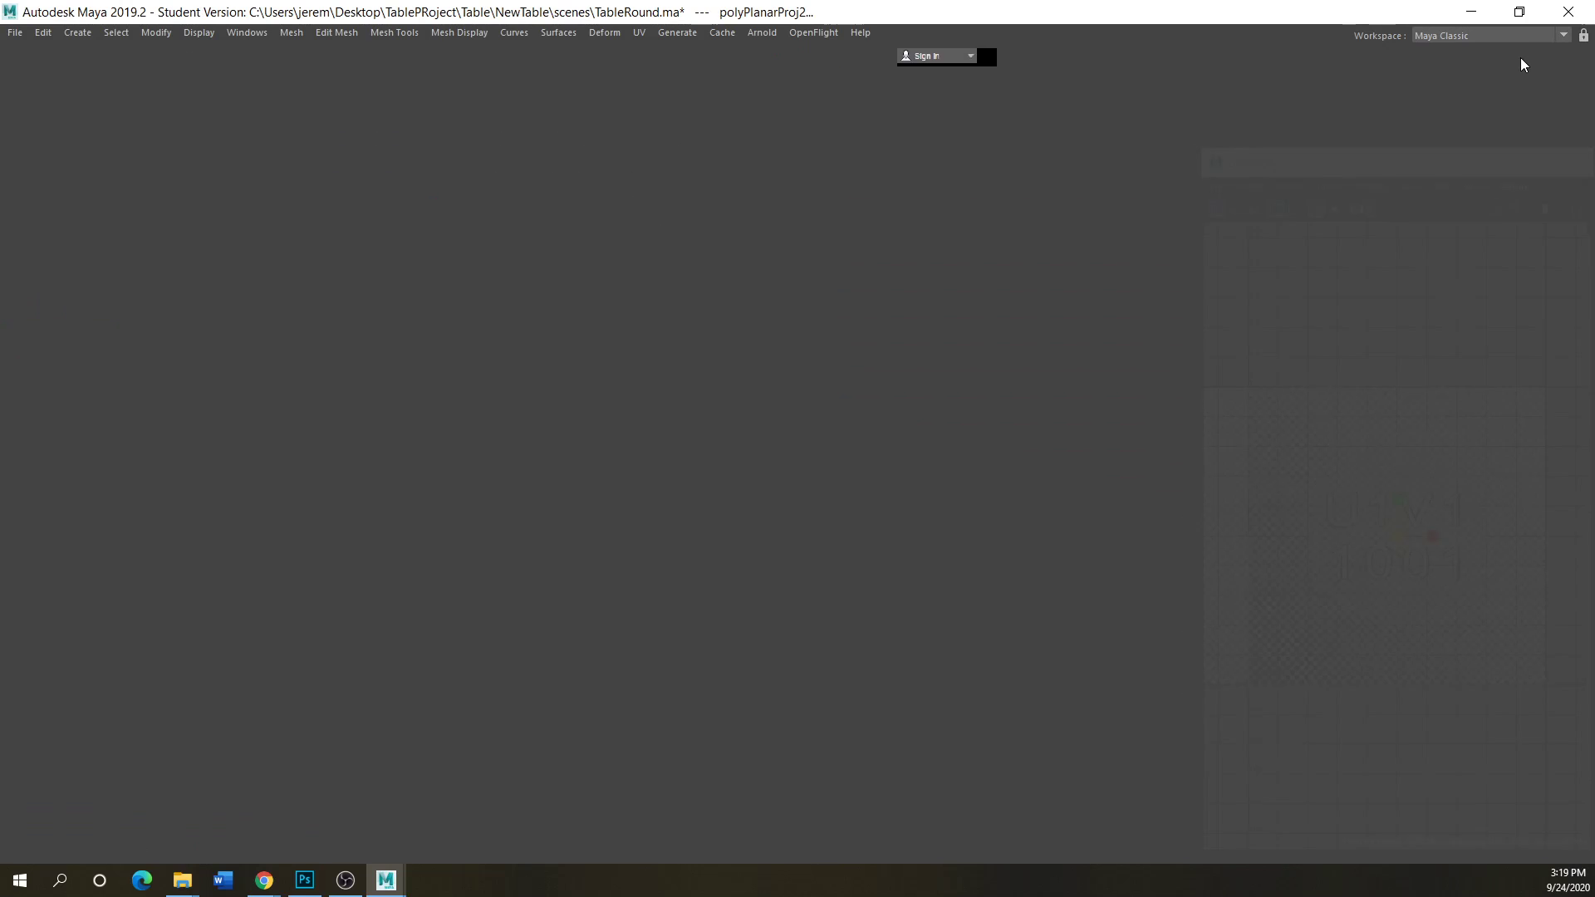
pyautogui.click(641, 33)
pyautogui.click(661, 61)
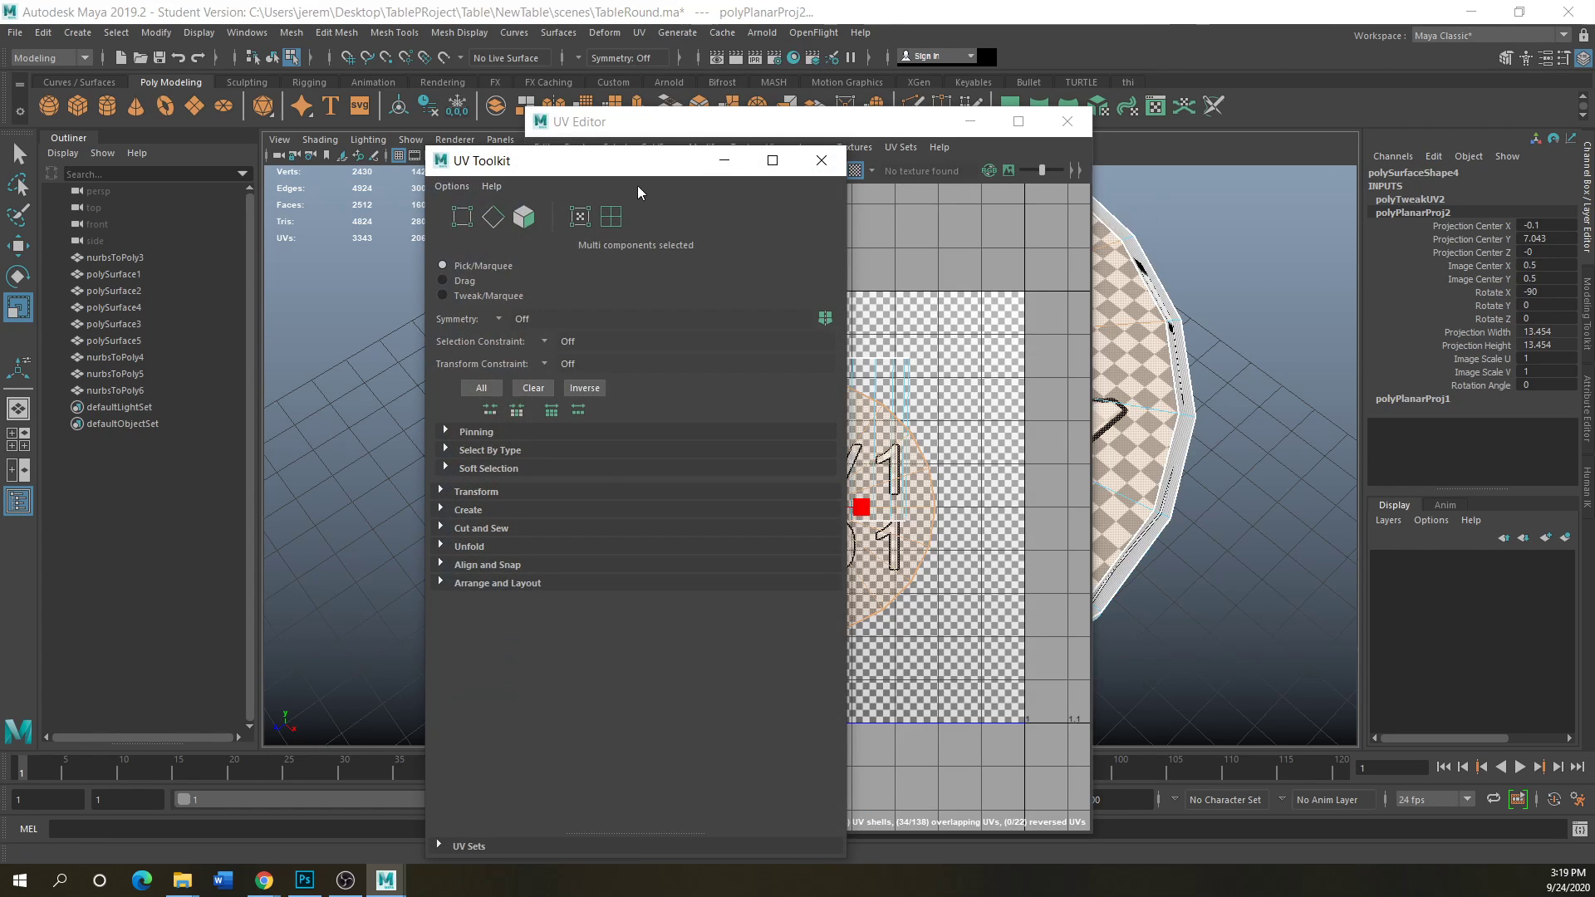
pyautogui.click(821, 160)
pyautogui.click(1067, 121)
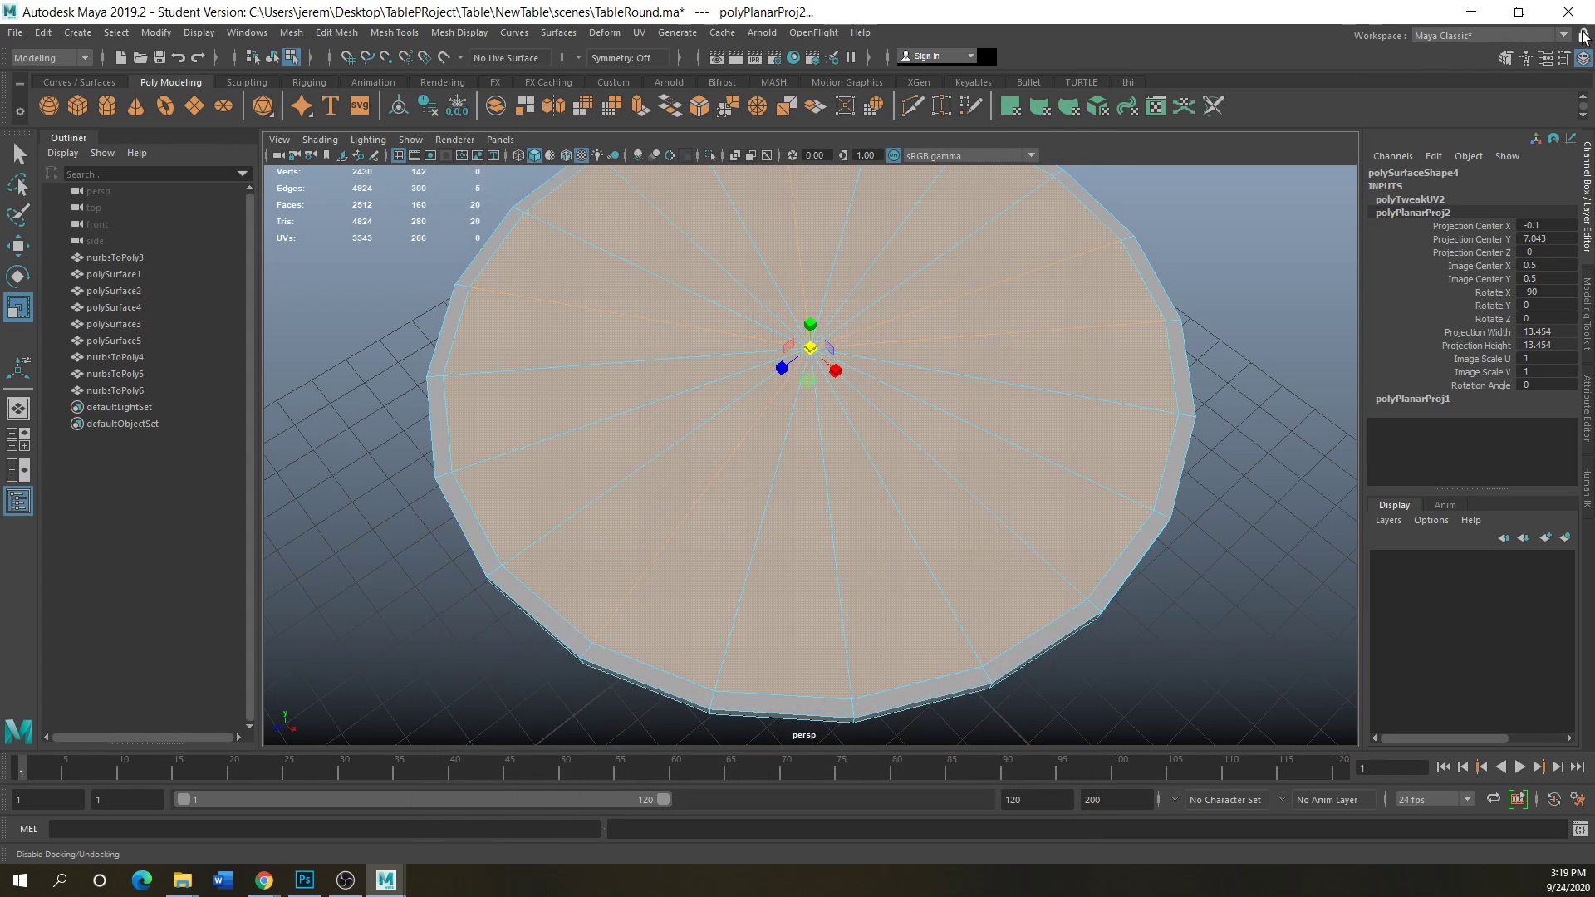
pyautogui.click(1563, 35)
pyautogui.click(1444, 136)
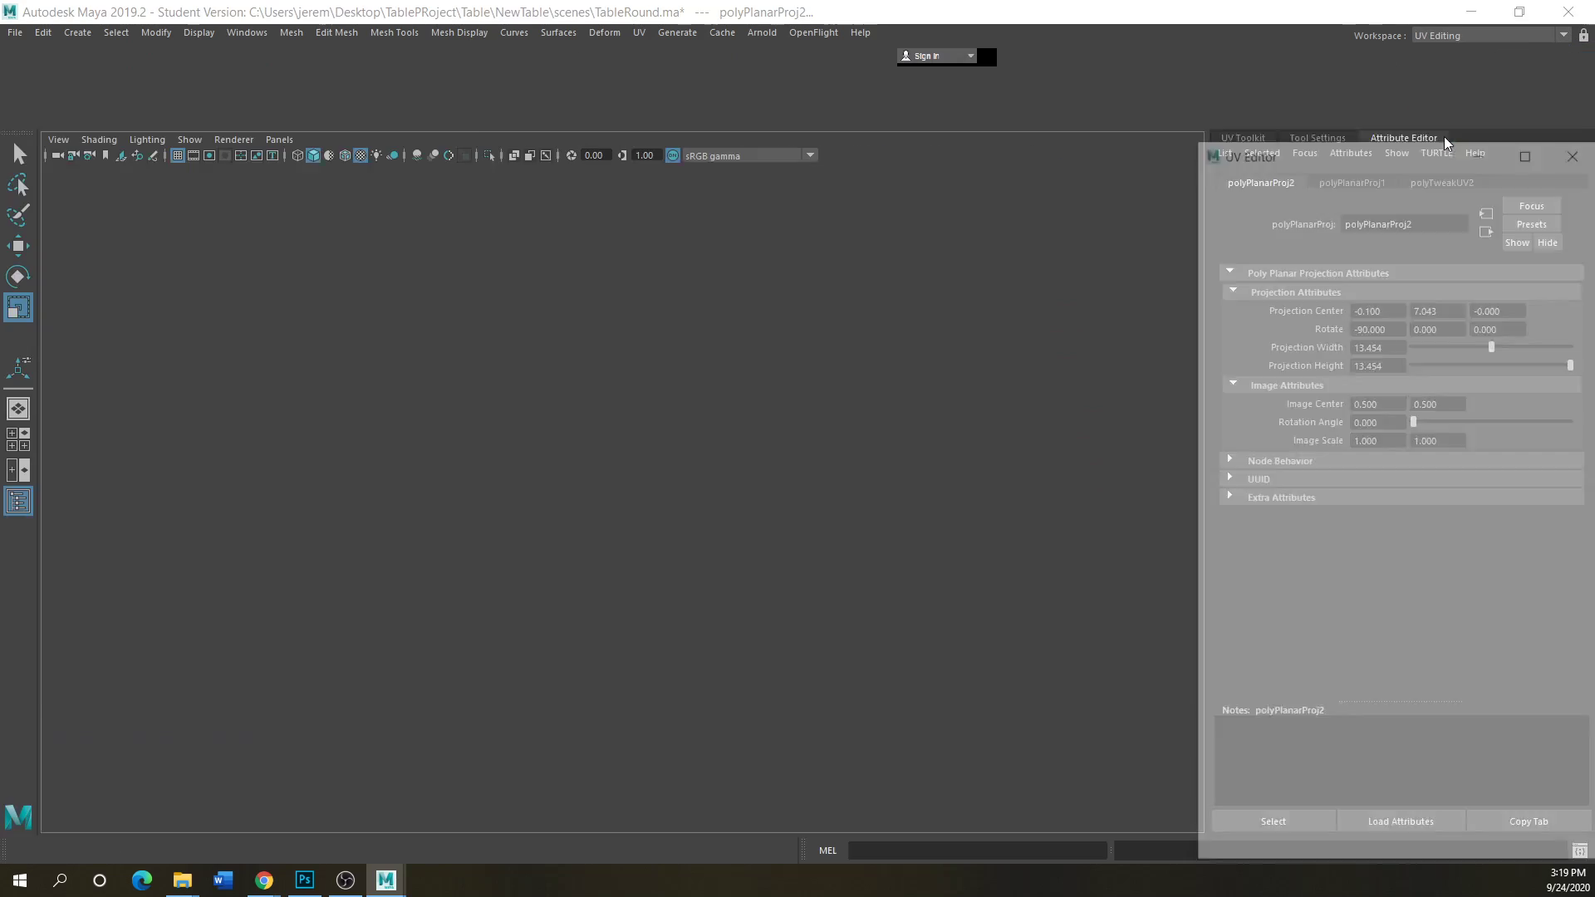
# - Display the UV Toolkit and reposition the floating UV Editor over the lower part of the tabletop view
pyautogui.moveTo(1336, 149); pyautogui.dragTo(938, 145)
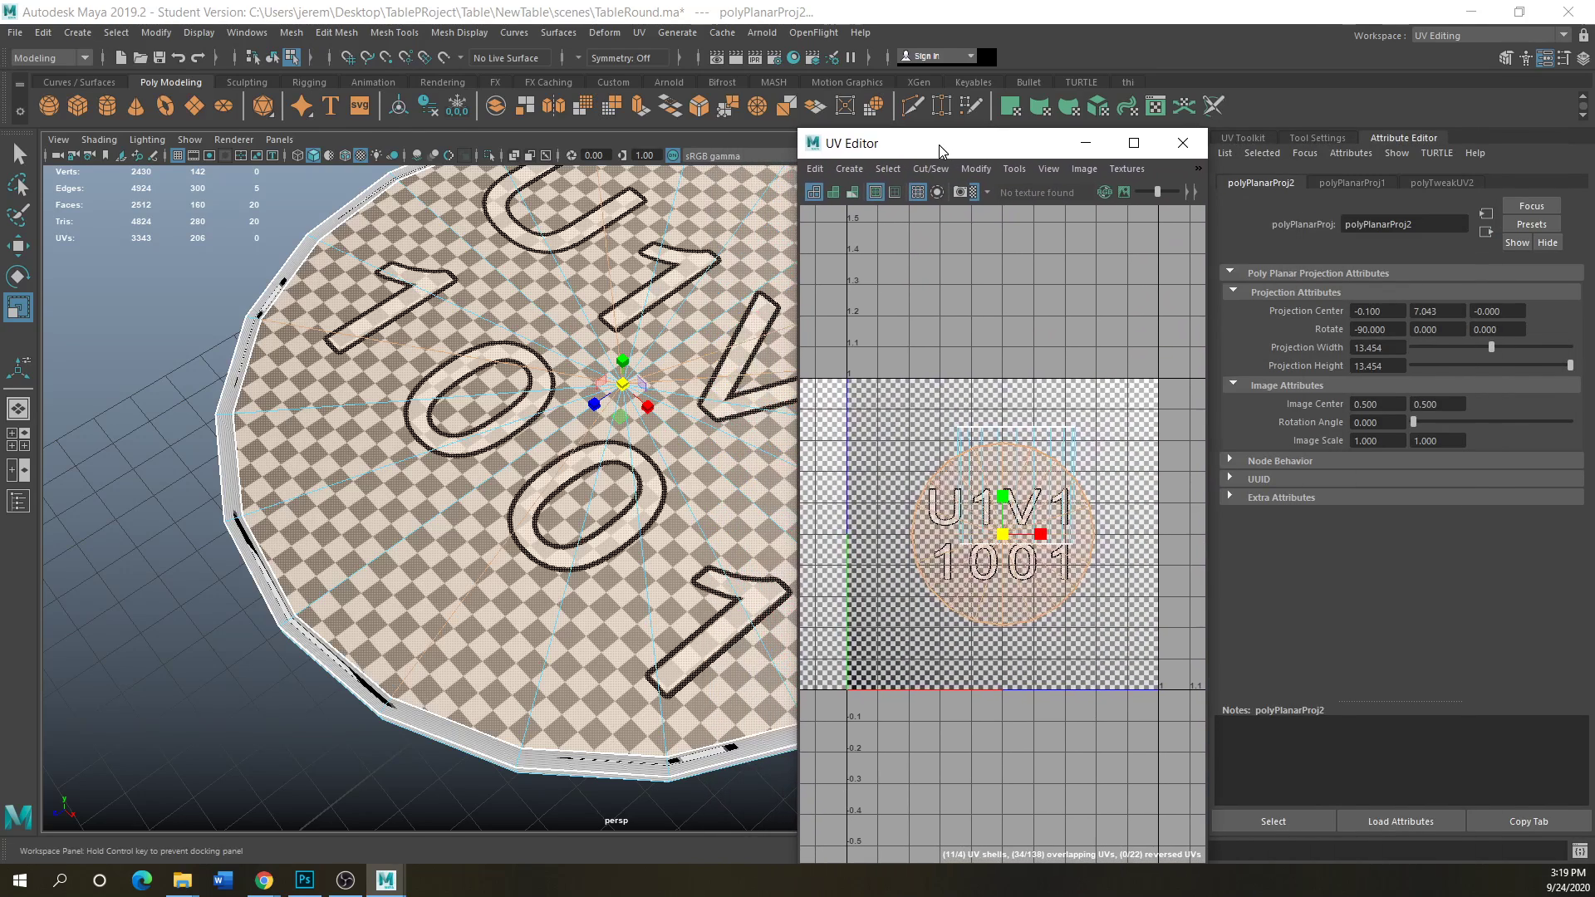
pyautogui.click(1240, 140)
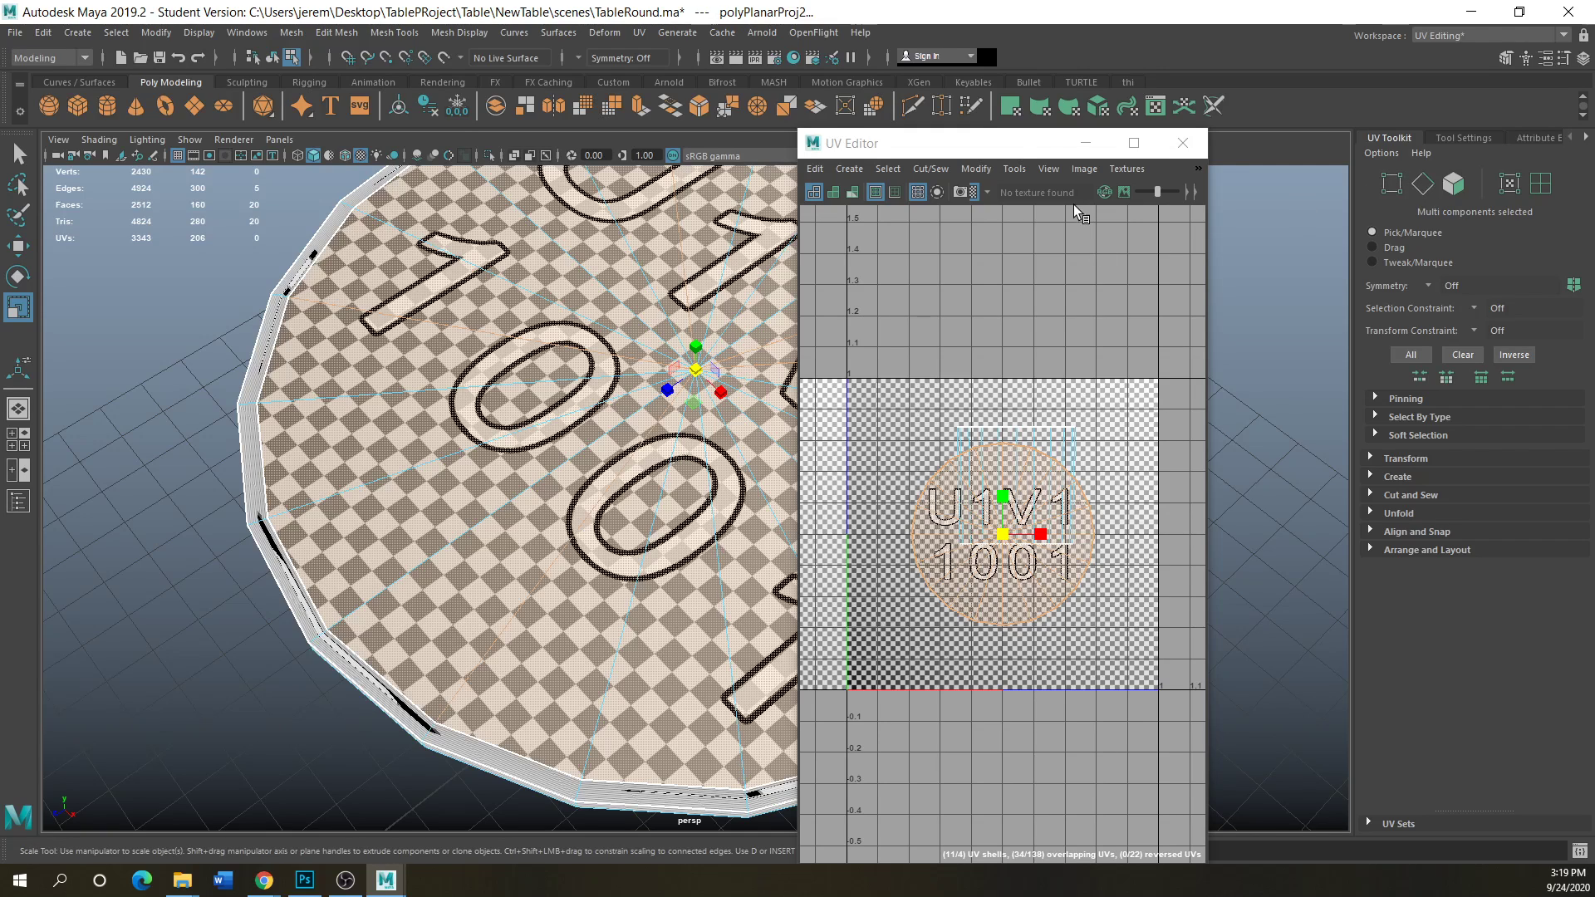
pyautogui.moveTo(991, 153); pyautogui.dragTo(842, 580)
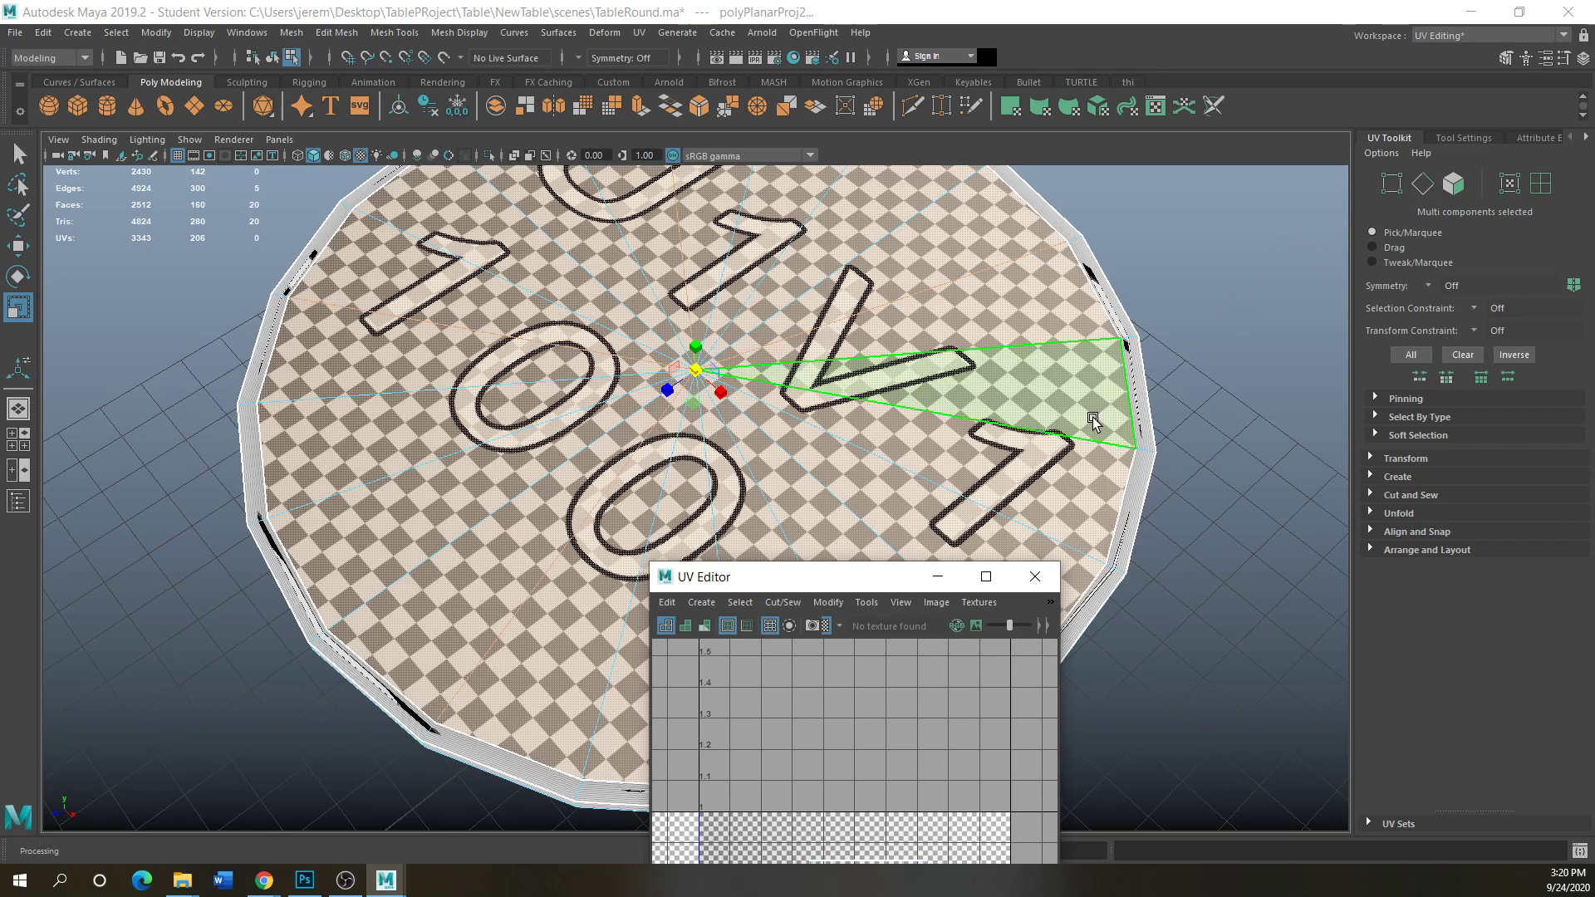
pyautogui.moveTo(833, 579); pyautogui.dragTo(826, 499)
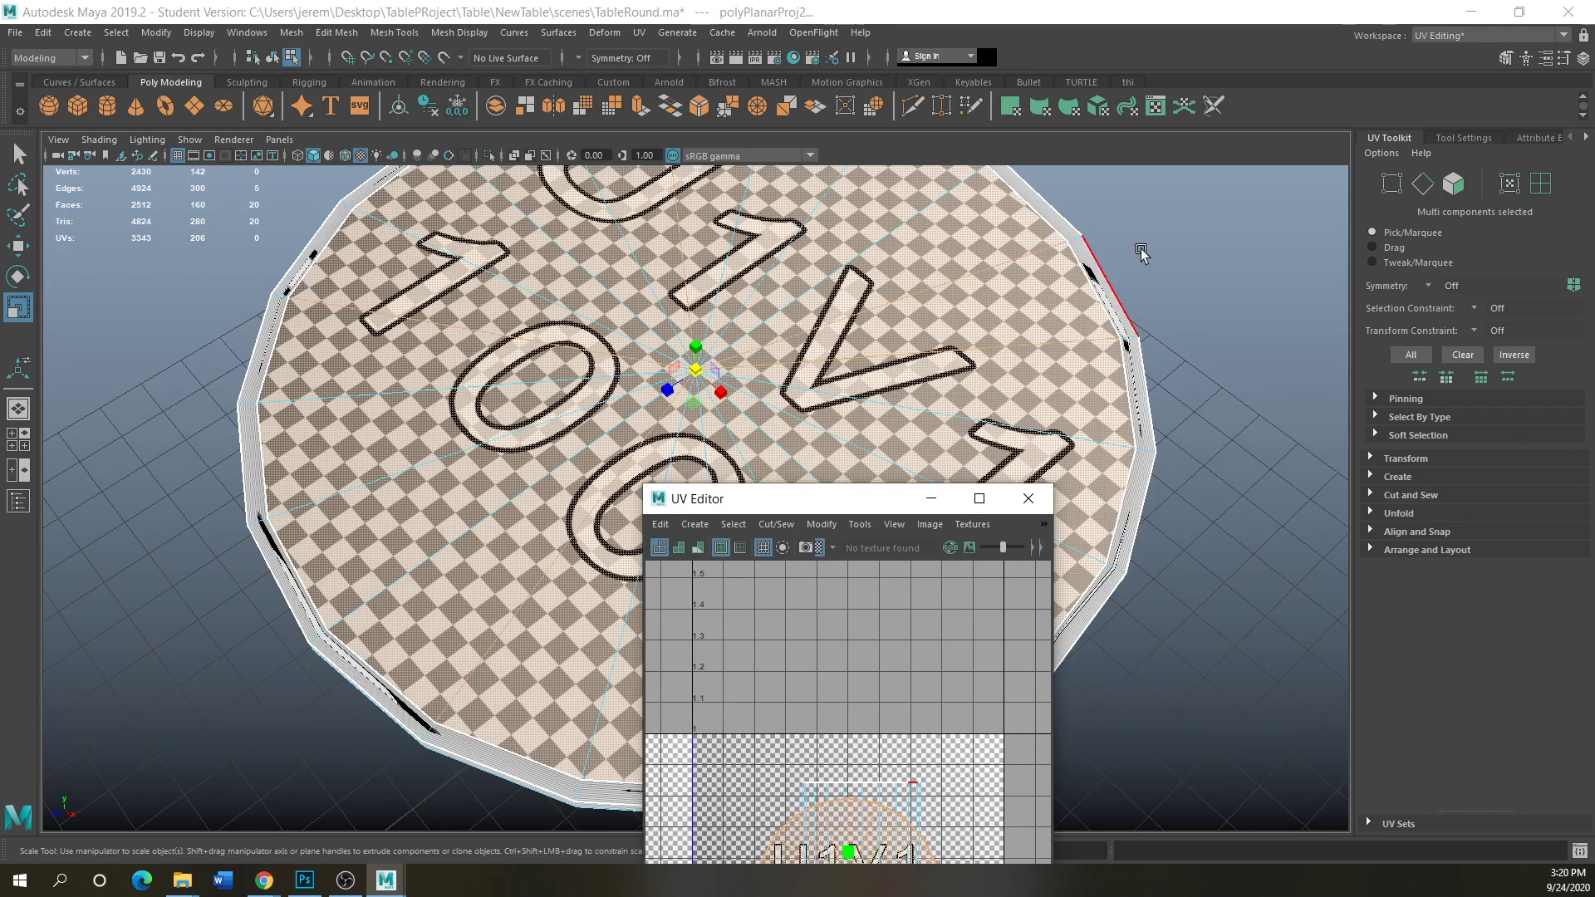
# - Select a single vertex on the tabletop's rim, try moving it about 1.05 units along Z, and undo the move
pyautogui.click(1393, 184)
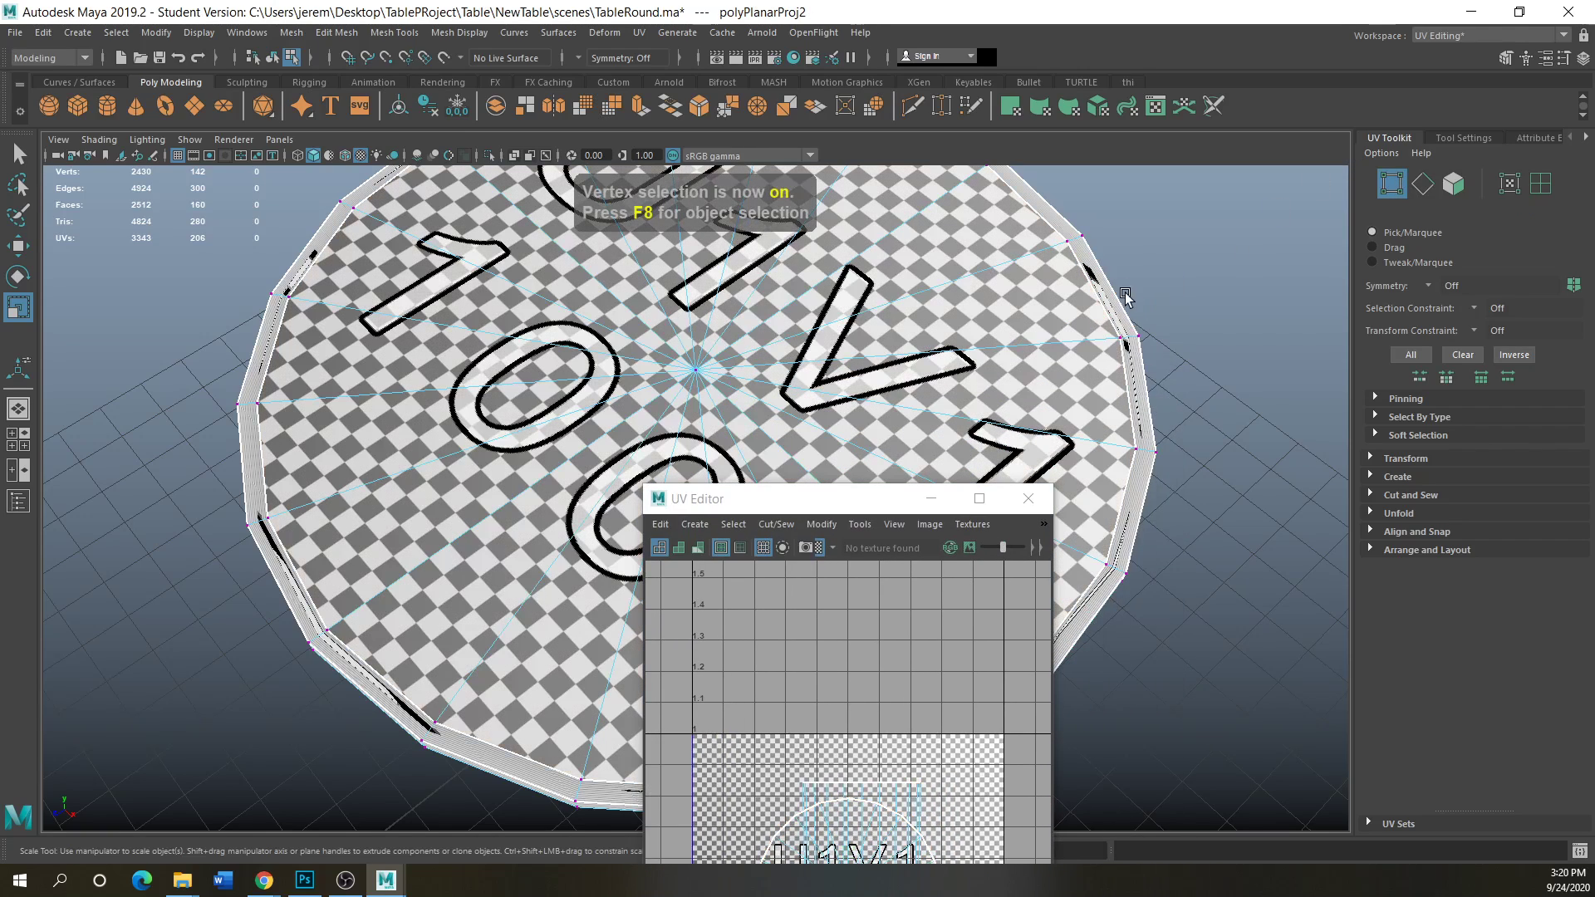
pyautogui.click(1069, 239)
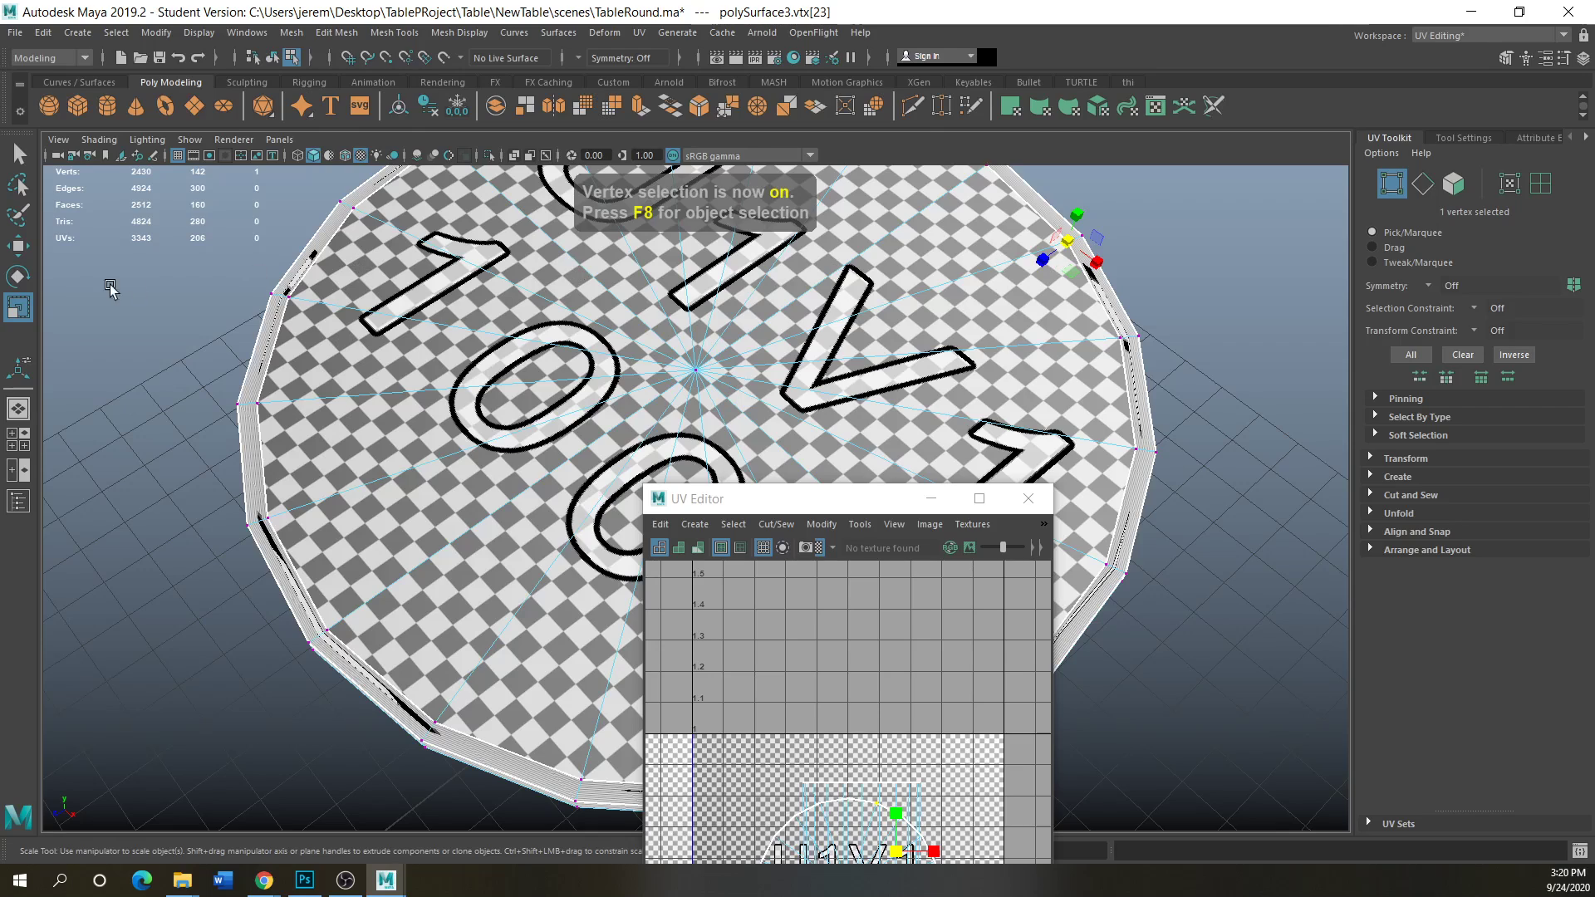
pyautogui.press('w')
pyautogui.moveTo(1038, 253); pyautogui.dragTo(986, 266)
pyautogui.hotkey('ctrl', 'z')
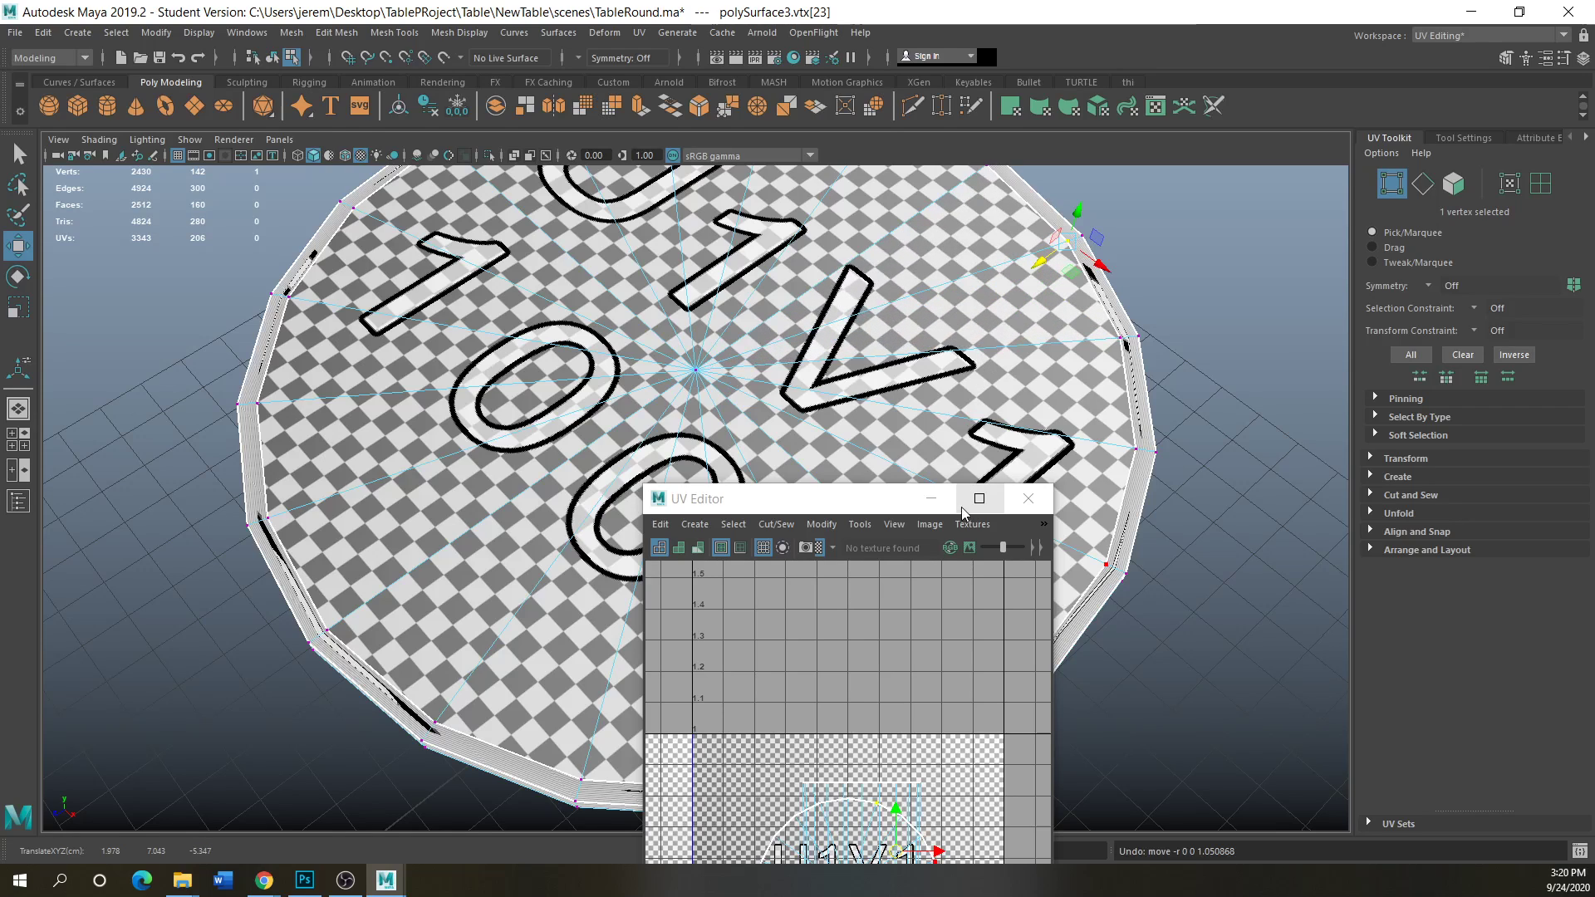
# - Shift the selected rim vertex's UVs horizontally in the UV Editor, keeping the tabletop's affected checker area uncovered for comparison
pyautogui.moveTo(818, 500); pyautogui.dragTo(937, 170)
pyautogui.scroll(5, 1019, 531)
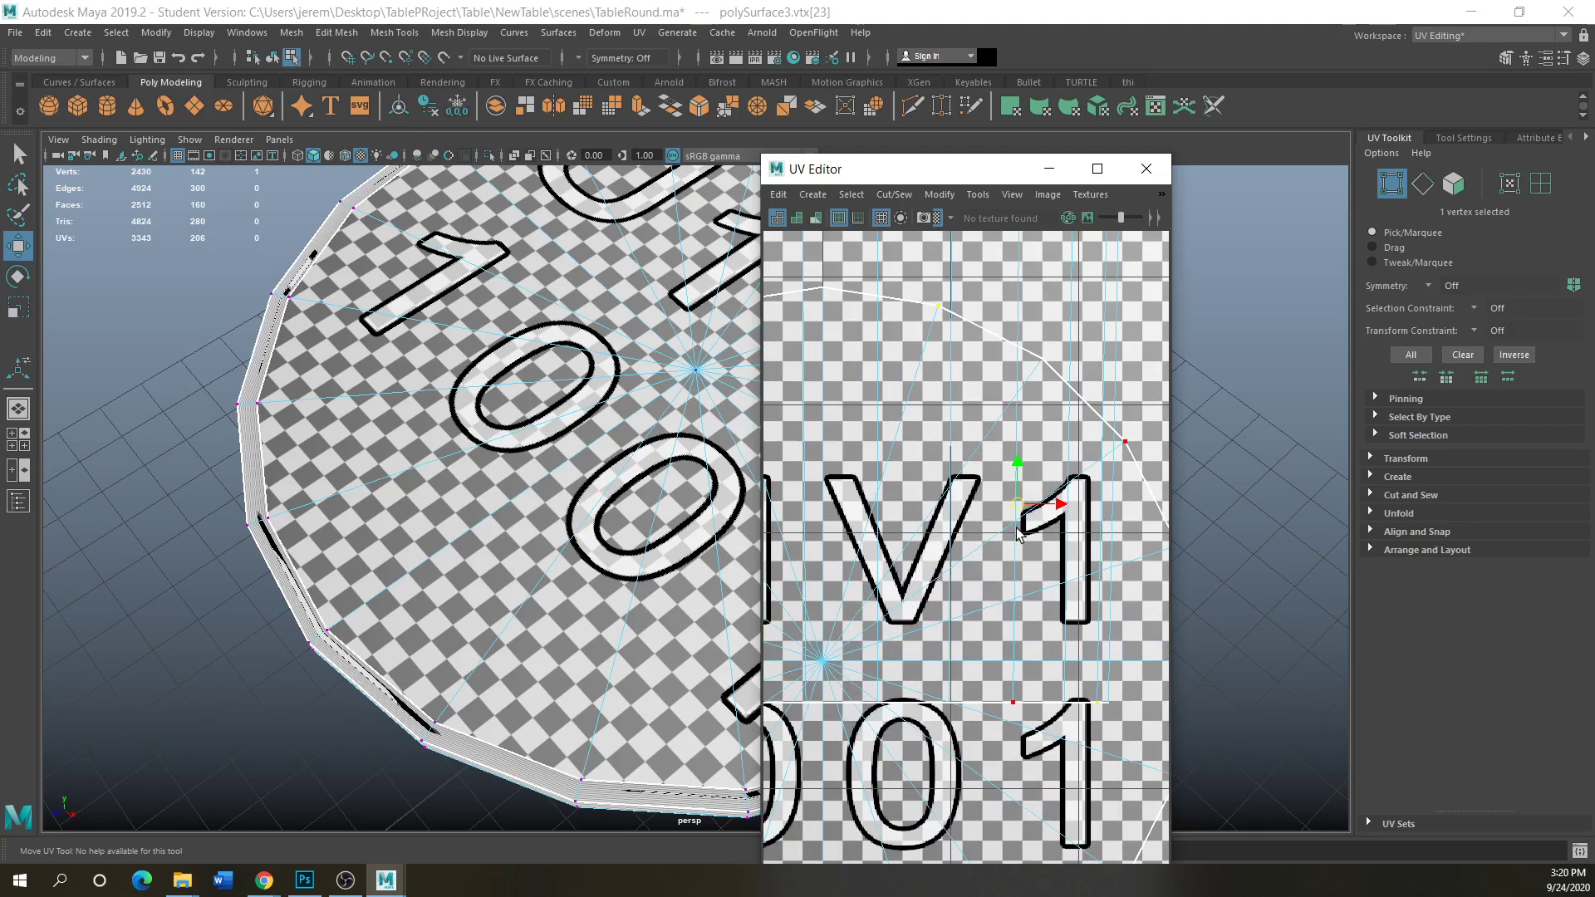
pyautogui.moveTo(1070, 509); pyautogui.dragTo(1025, 522)
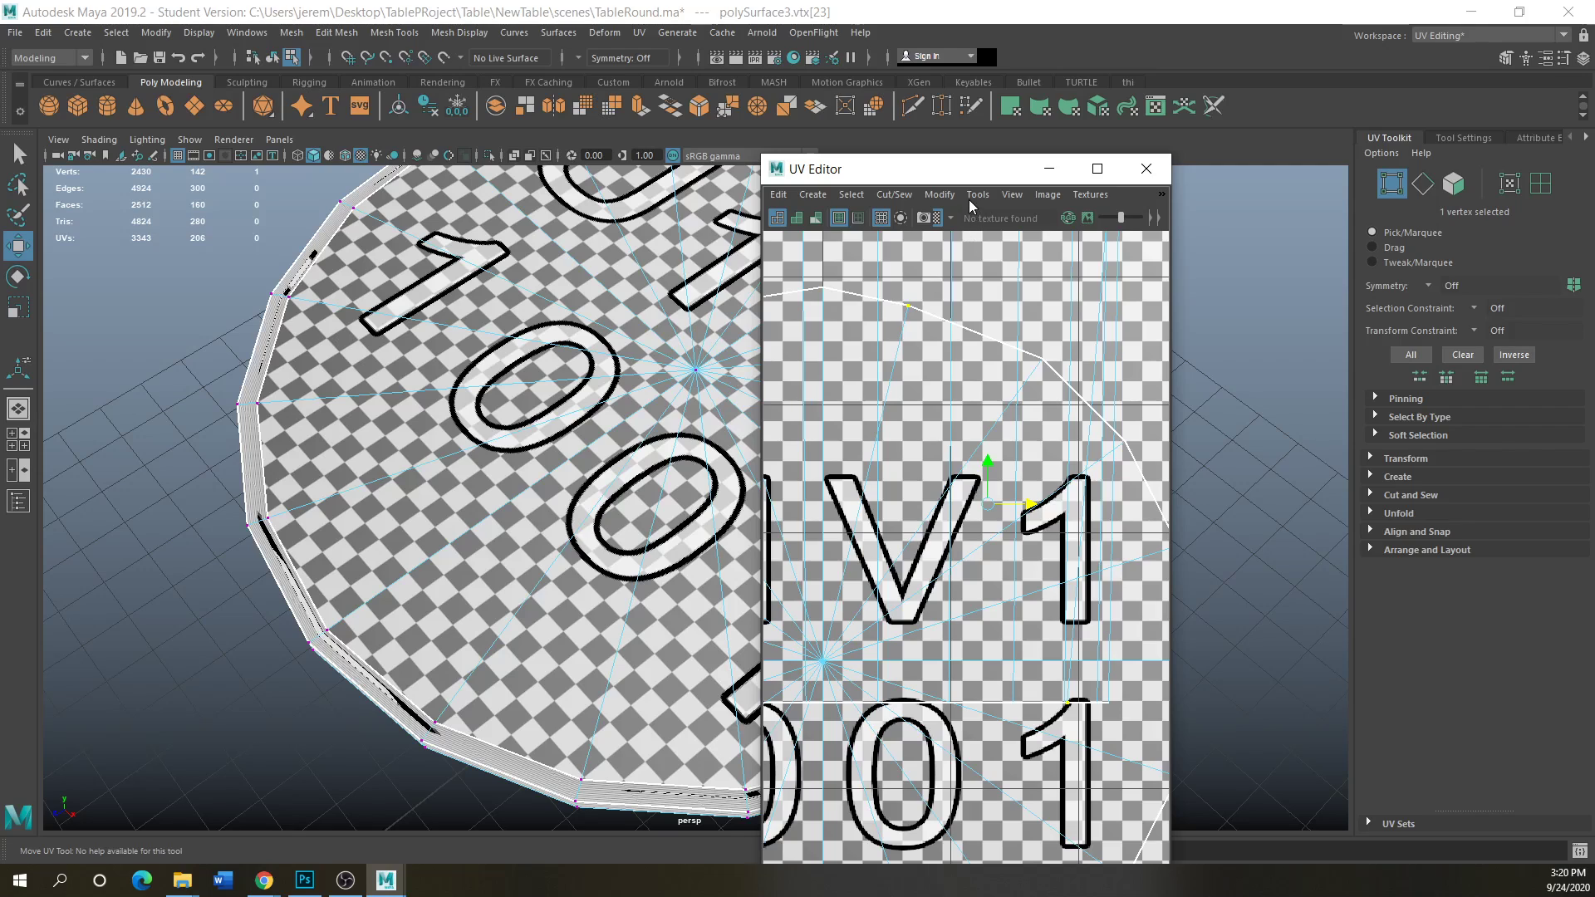
pyautogui.moveTo(970, 168); pyautogui.dragTo(569, 171)
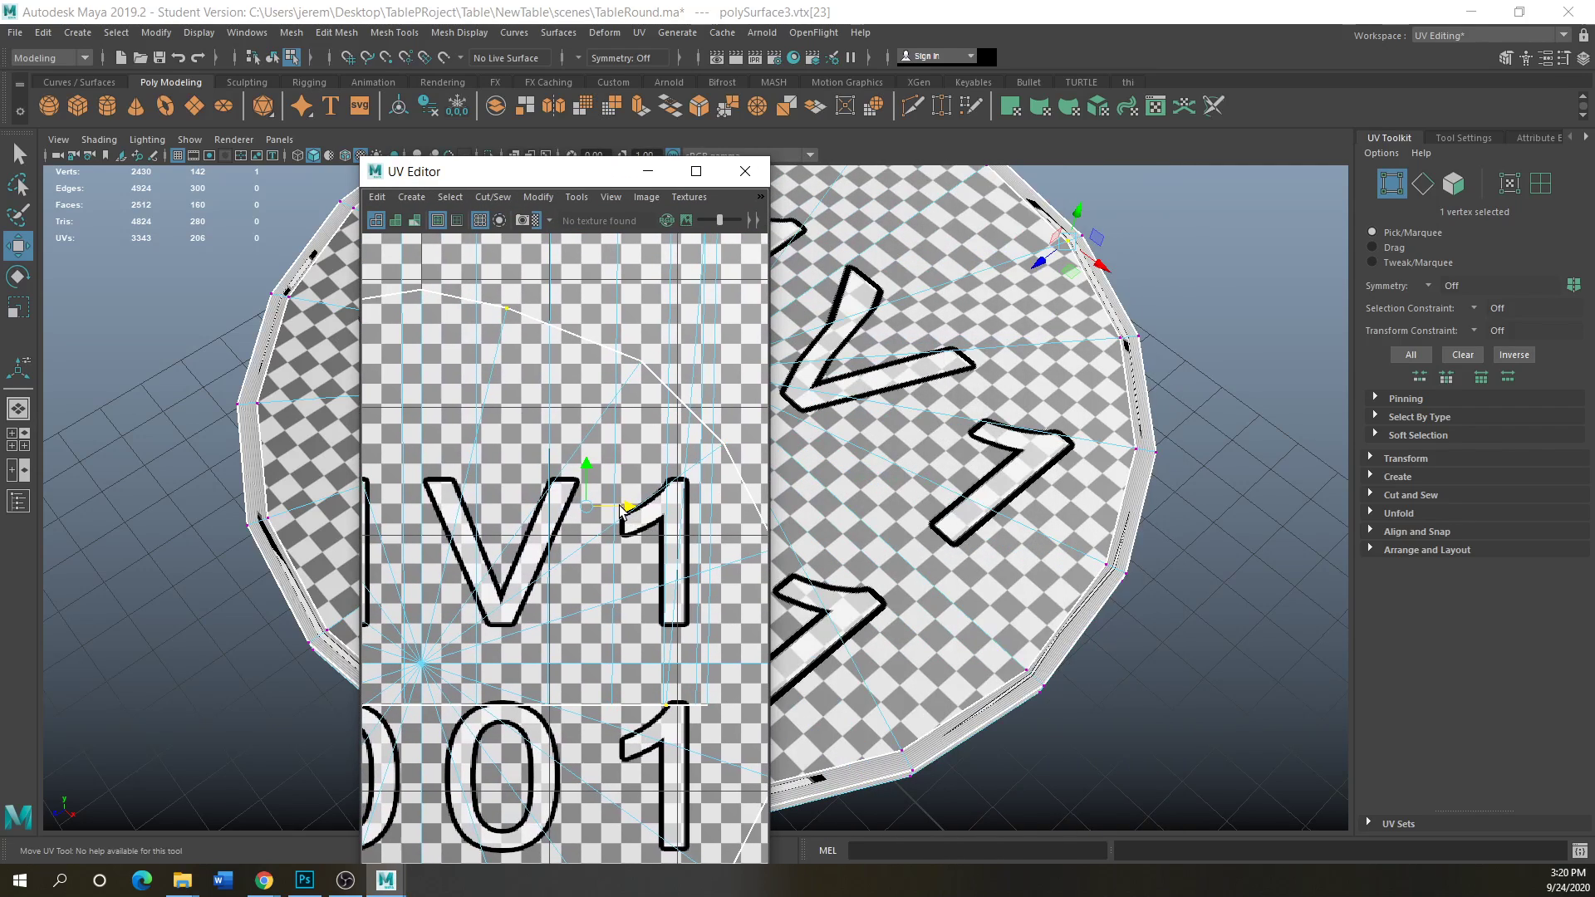
pyautogui.moveTo(621, 511); pyautogui.dragTo(627, 548)
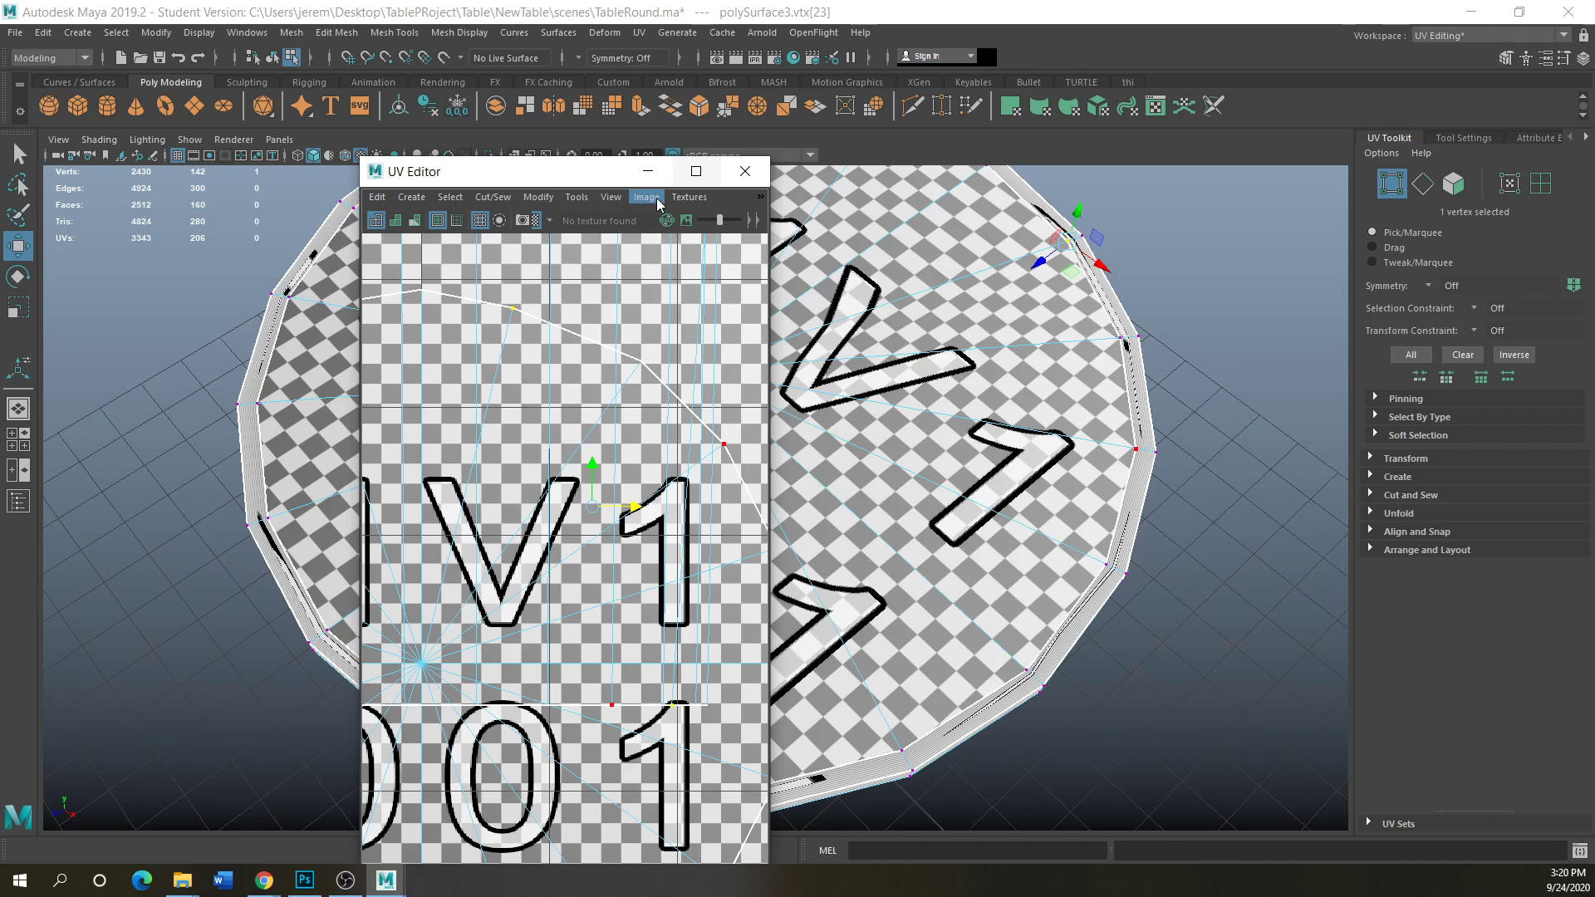
# - Close the floating UV Editor and show the whole table from the side
pyautogui.click(743, 173)
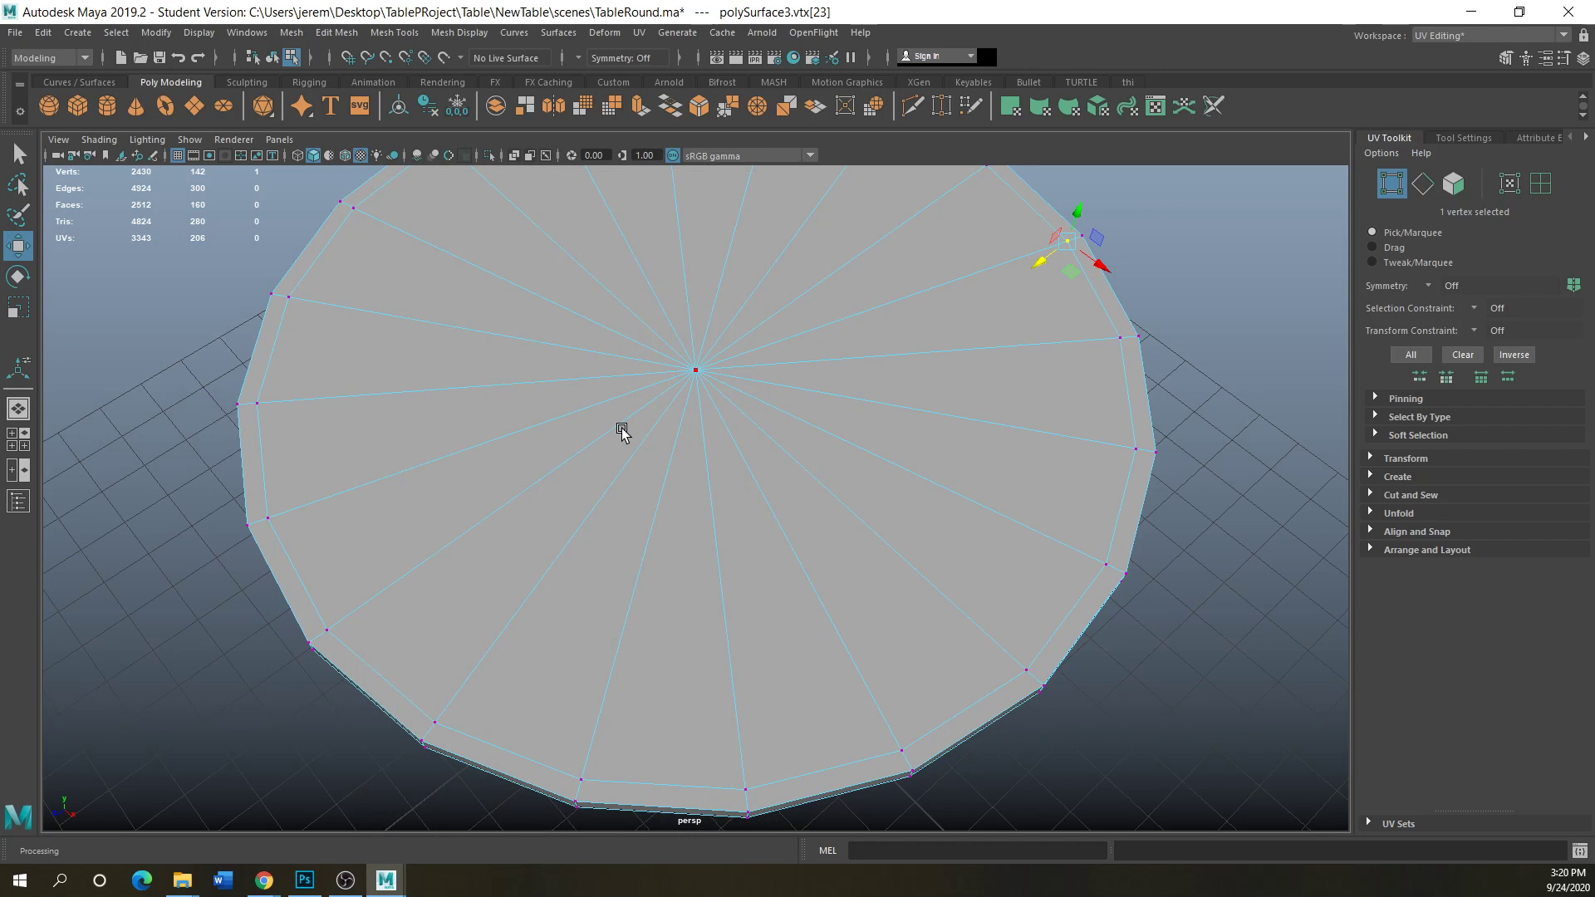
pyautogui.scroll(-5, 623, 431)
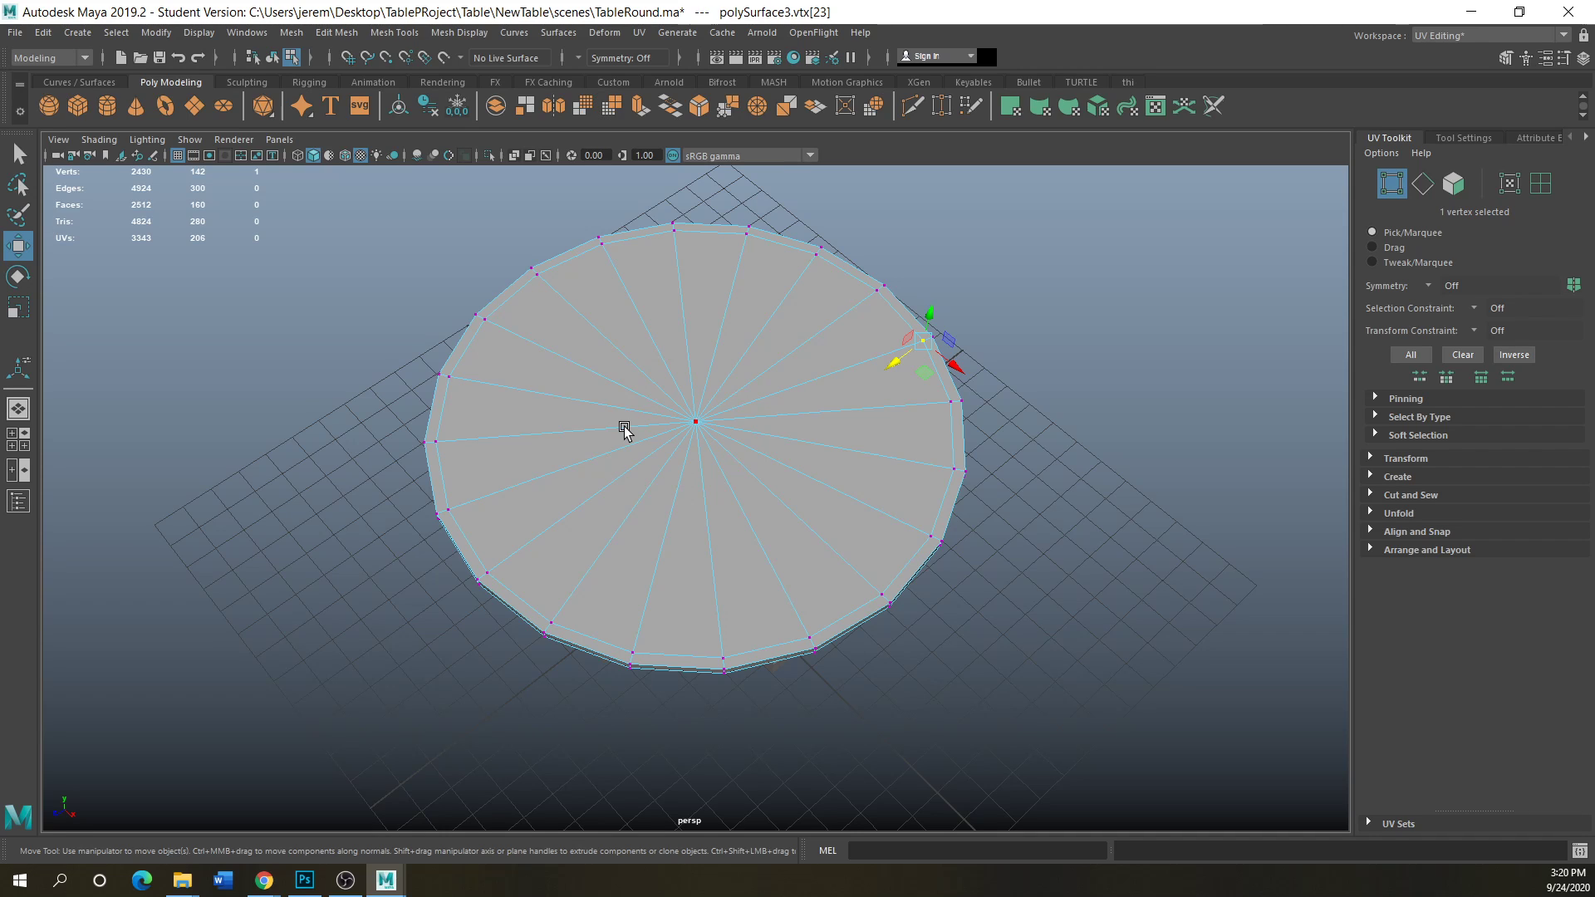
pyautogui.keyDown('alt'); pyautogui.moveTo(602, 529); pyautogui.dragTo(651, 430); pyautogui.keyUp('alt')
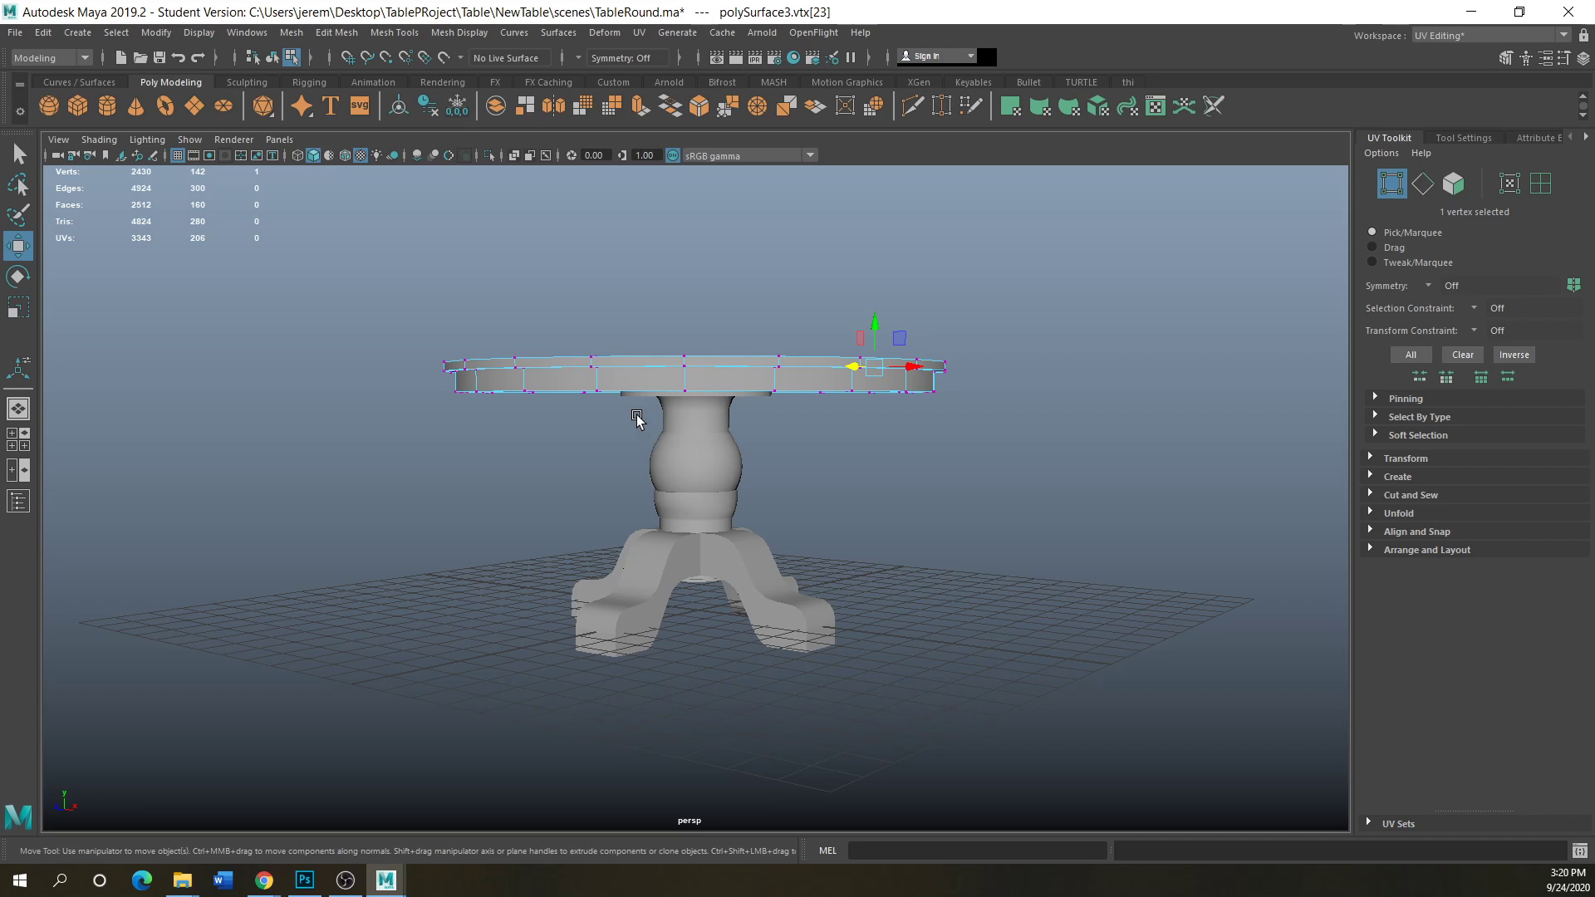